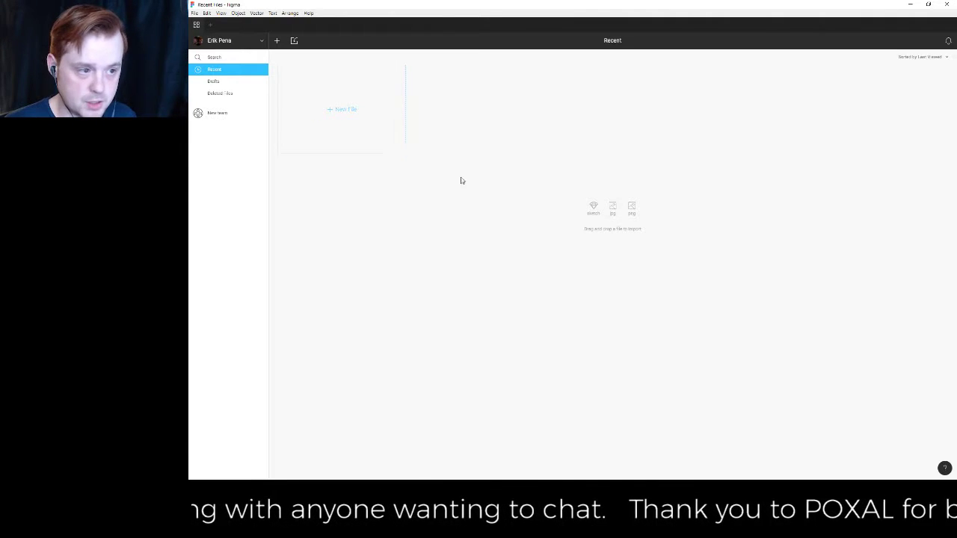
# - Create a new design file and expand its list of pages
pyautogui.click(345, 110)
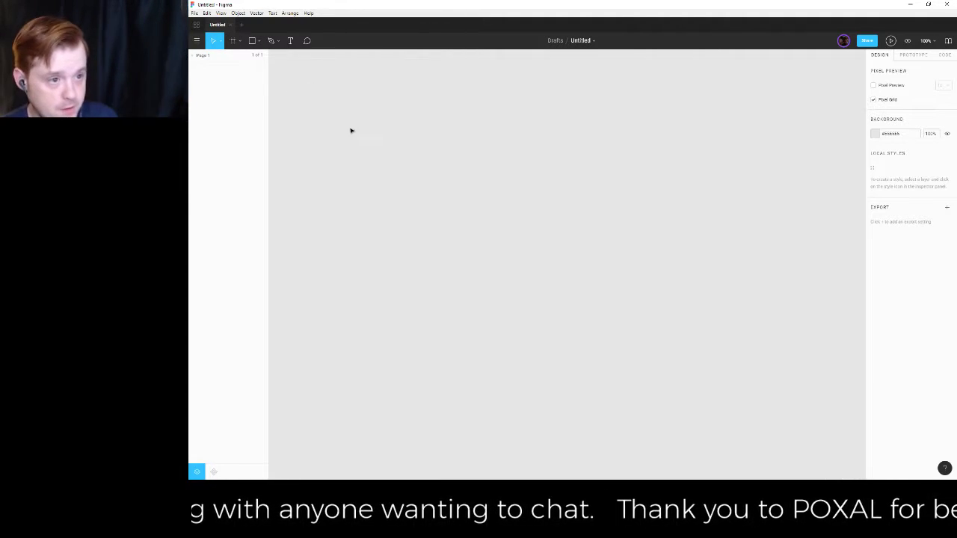
pyautogui.click(197, 57)
pyautogui.click(197, 58)
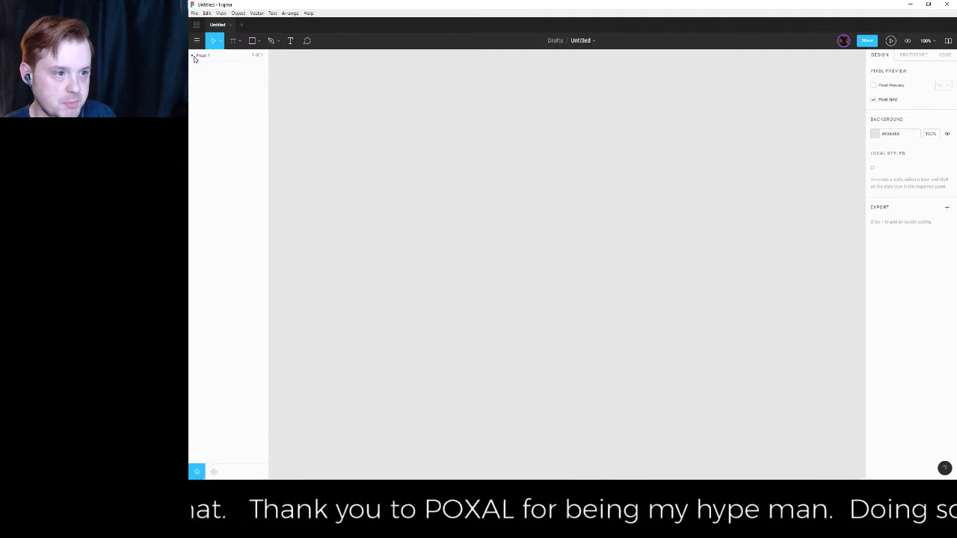
pyautogui.click(198, 58)
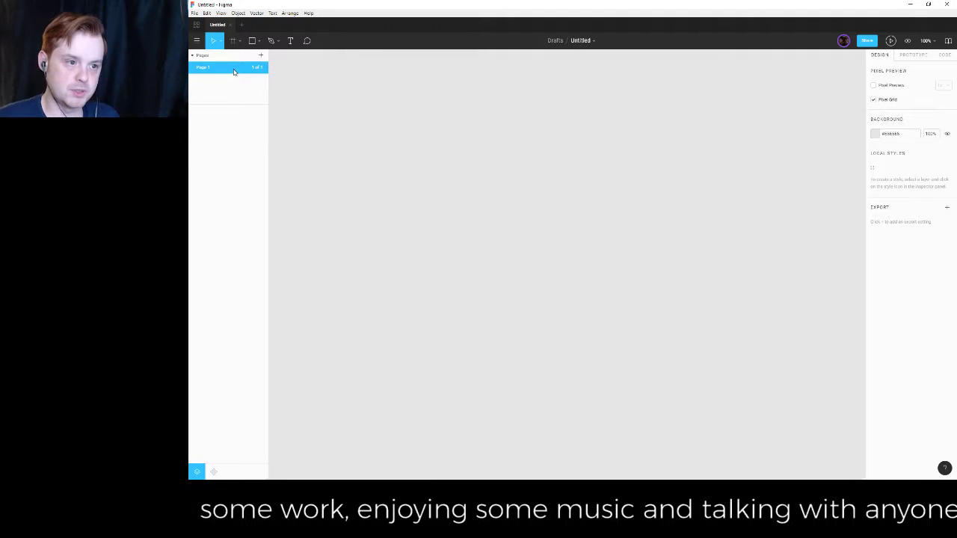
# - Rename Page 1 to "sign-in"
pyautogui.doubleClick(212, 71)
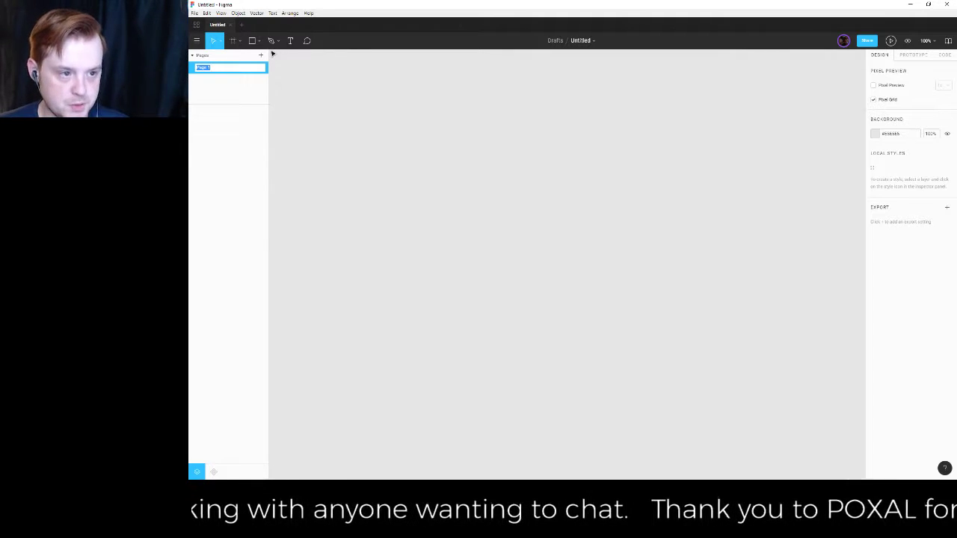
pyautogui.write('S')
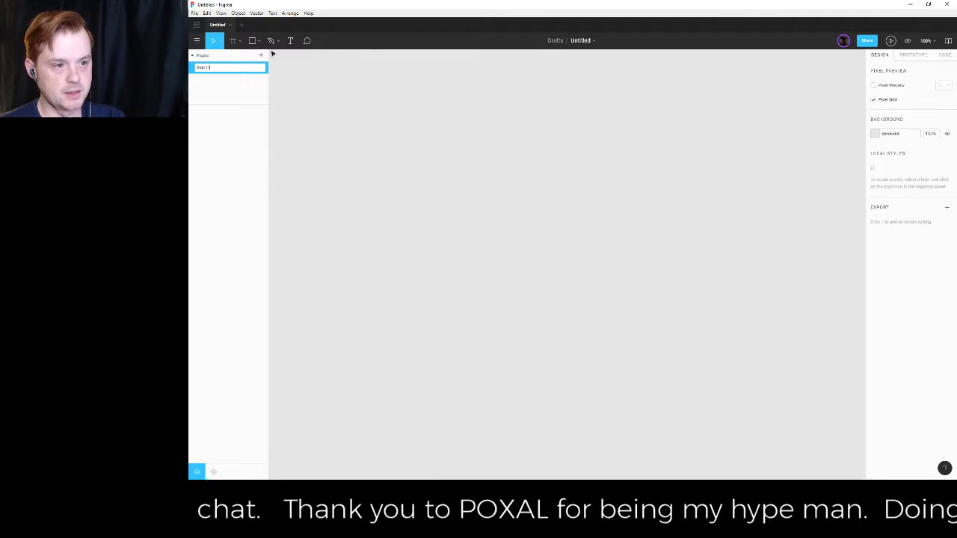
pyautogui.write('ign In')
pyautogui.hotkey('ctrl', 'a')
pyautogui.write('sign-')
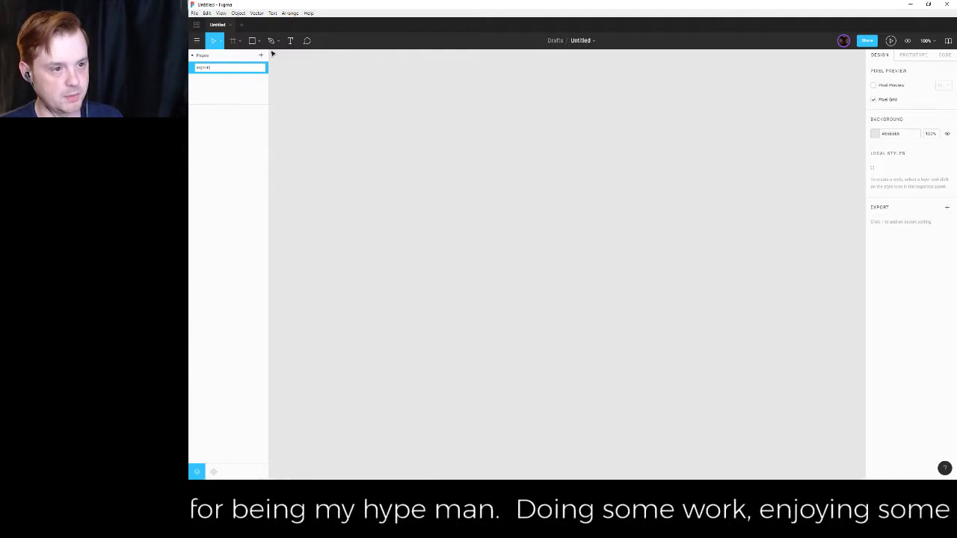
pyautogui.write('in')
pyautogui.press('Return')
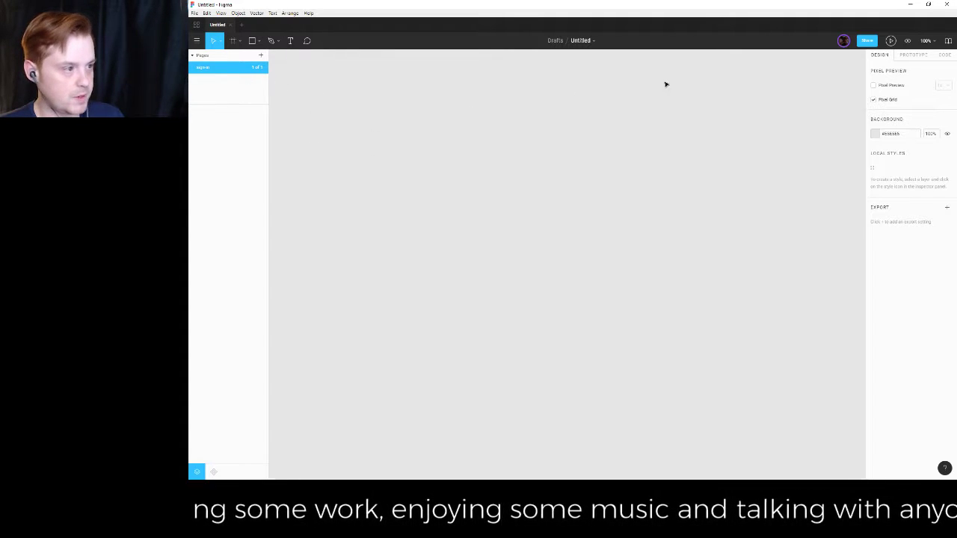
# - Add a MacBook Pro frame to the canvas from the desktop frame presets
pyautogui.press('f')
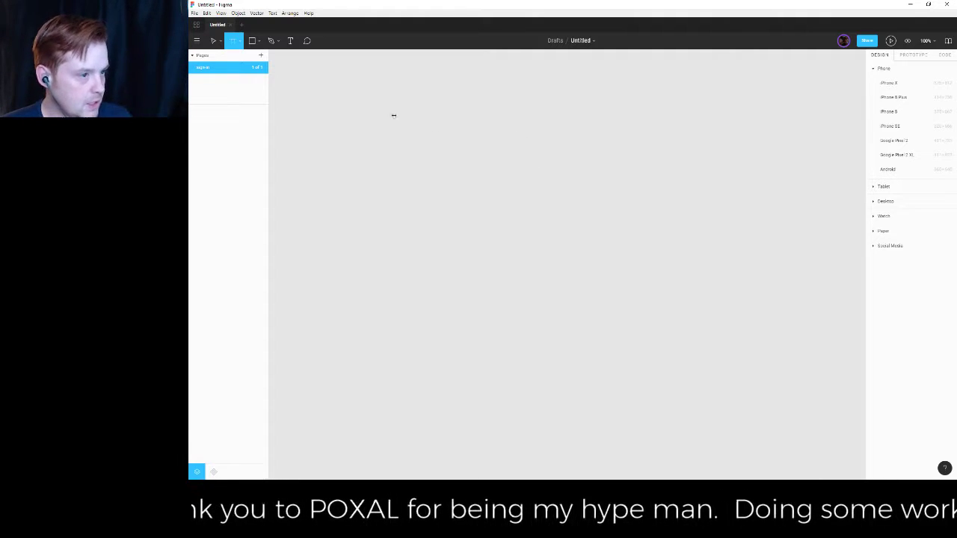
pyautogui.click(240, 41)
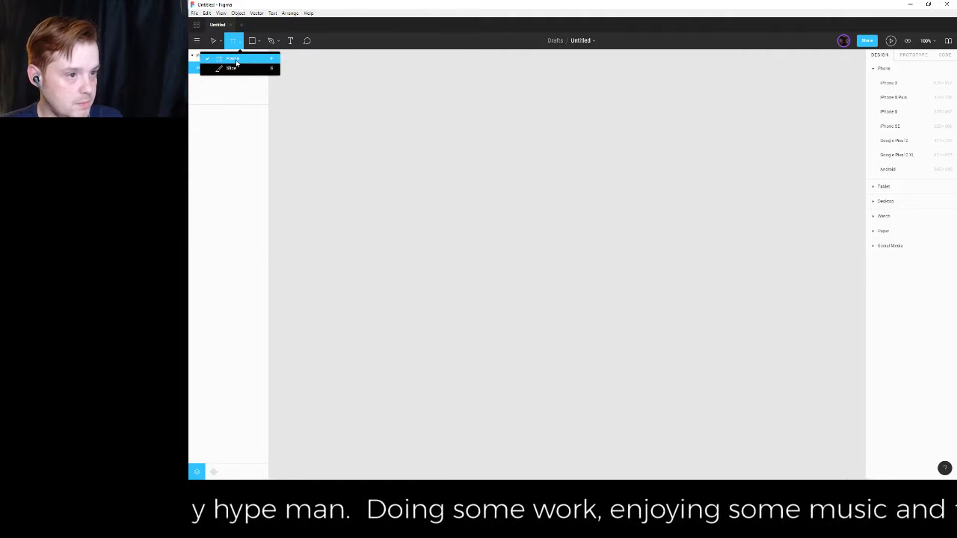
pyautogui.click(387, 28)
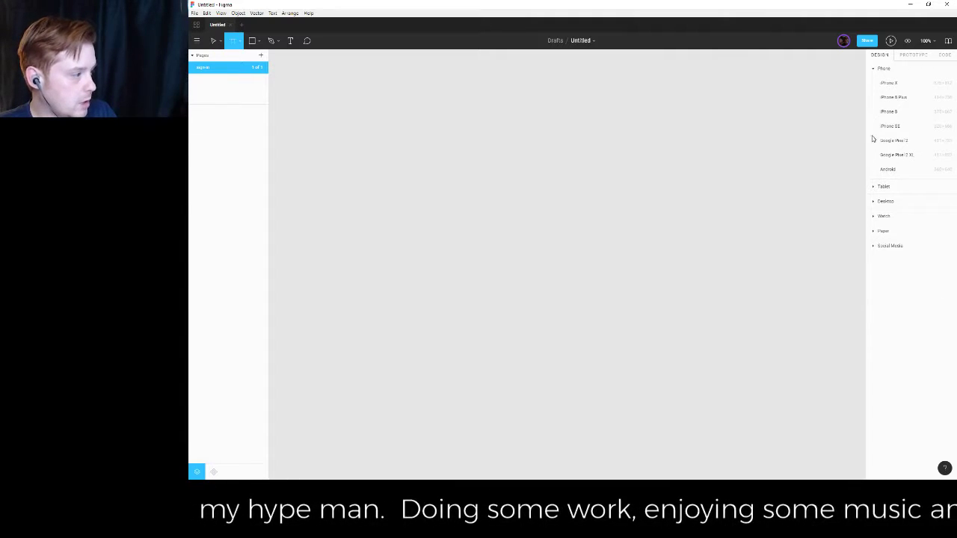
pyautogui.click(871, 69)
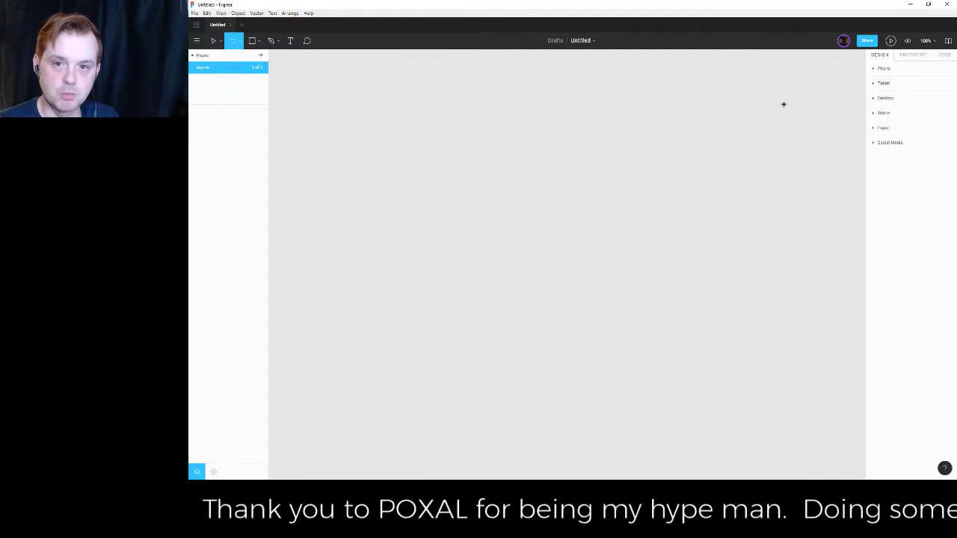
pyautogui.click(873, 100)
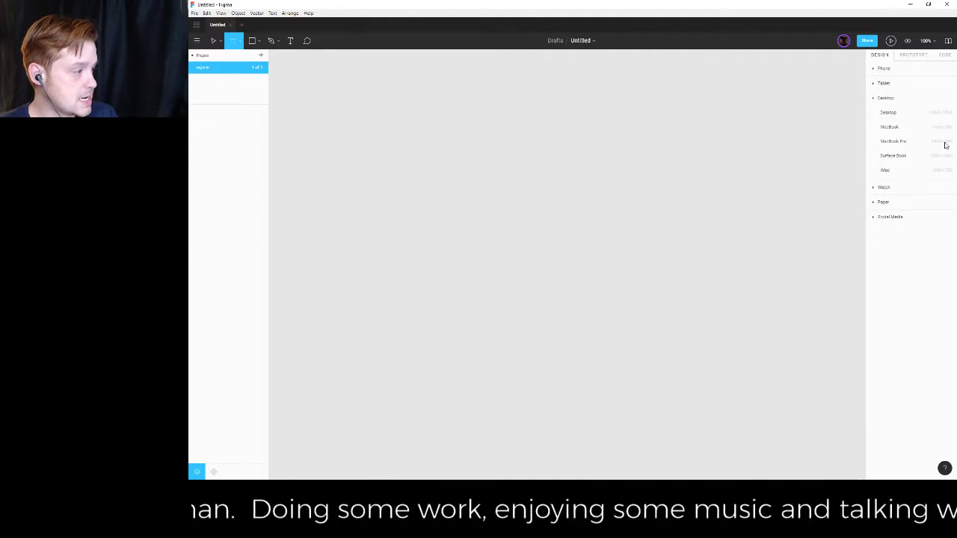
pyautogui.click(946, 143)
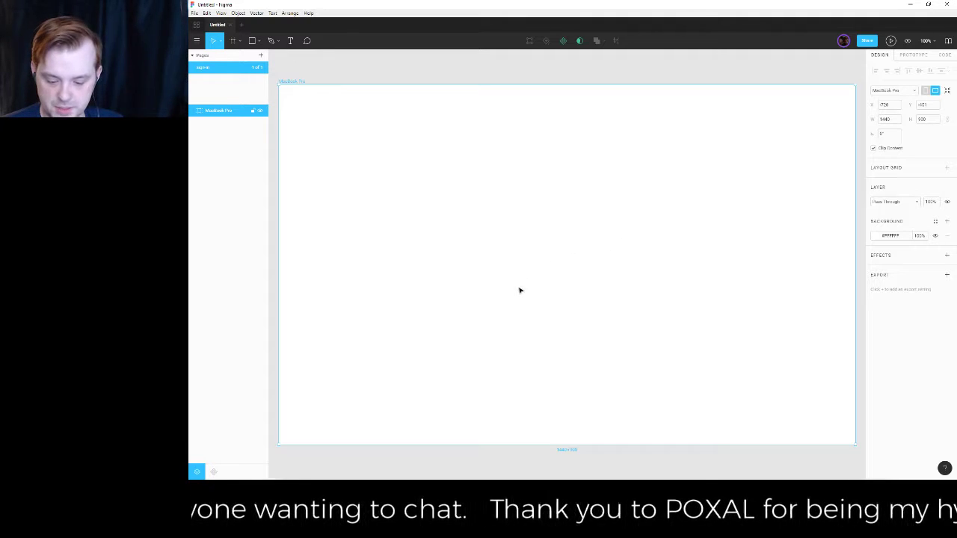
# - Draw a rectangle inside the MacBook Pro frame and set its width and height to 500 each
pyautogui.press('r')
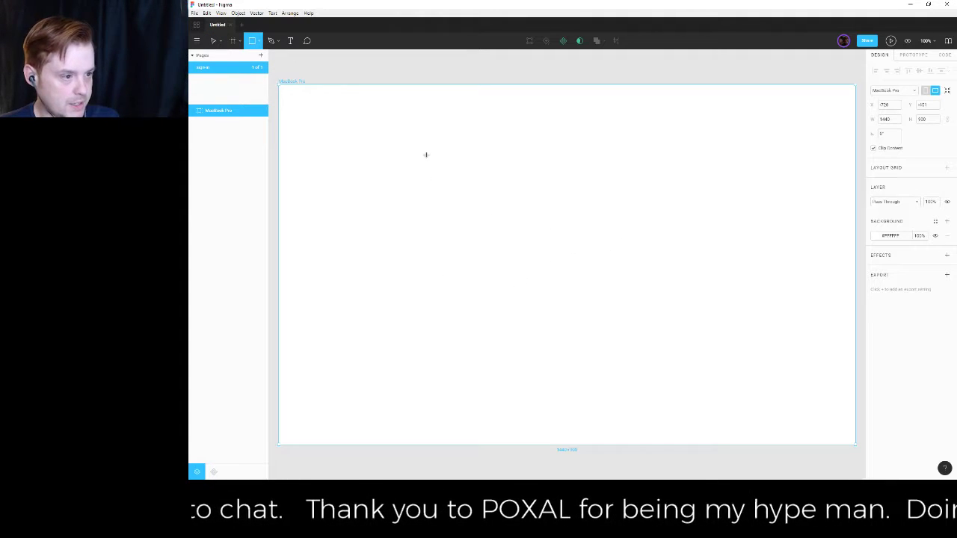
pyautogui.moveTo(432, 151); pyautogui.dragTo(631, 336)
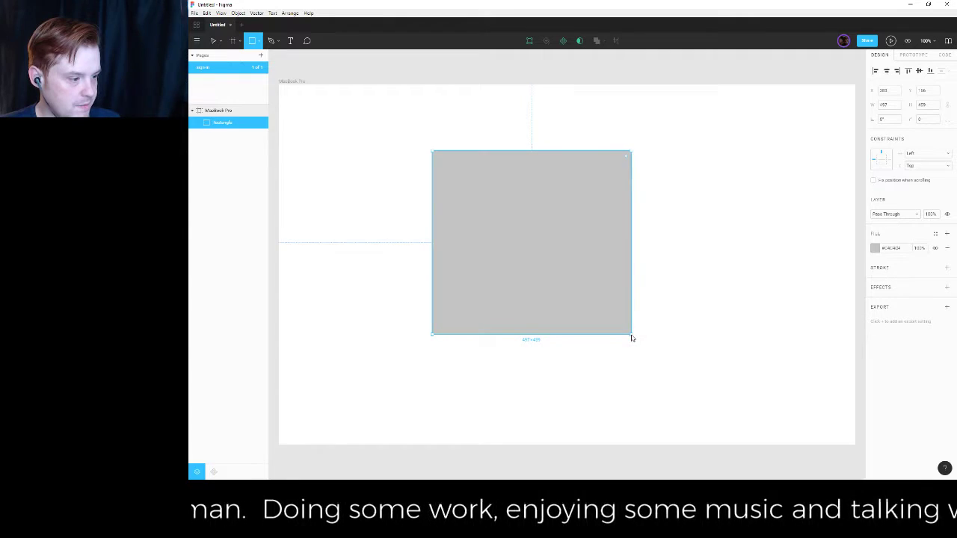
pyautogui.click(893, 105)
pyautogui.write('500')
pyautogui.press('Tab')
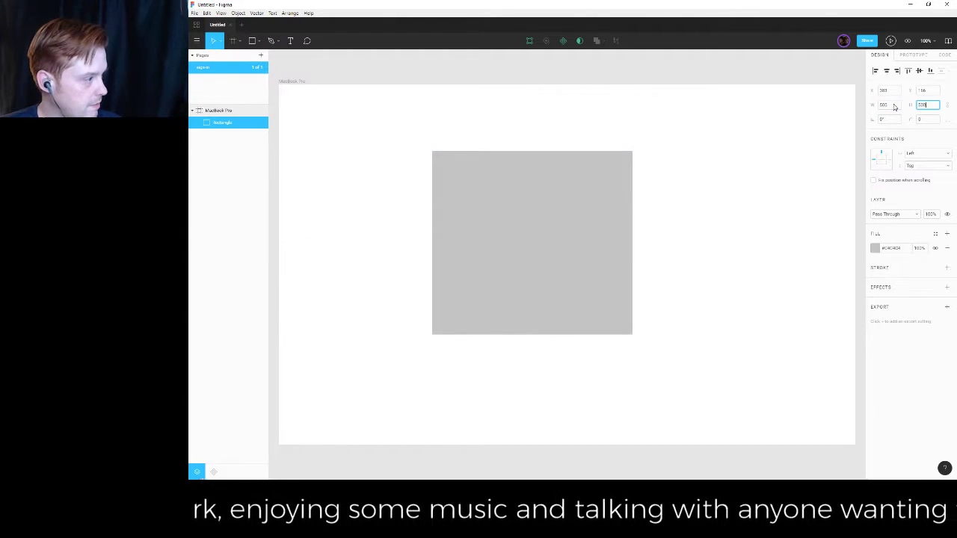
pyautogui.write('500')
pyautogui.press('Return')
# - Move the rectangle to the centre of the MacBook Pro frame, at X 470 and Y 200
pyautogui.click(683, 321)
pyautogui.moveTo(556, 258); pyautogui.dragTo(589, 272)
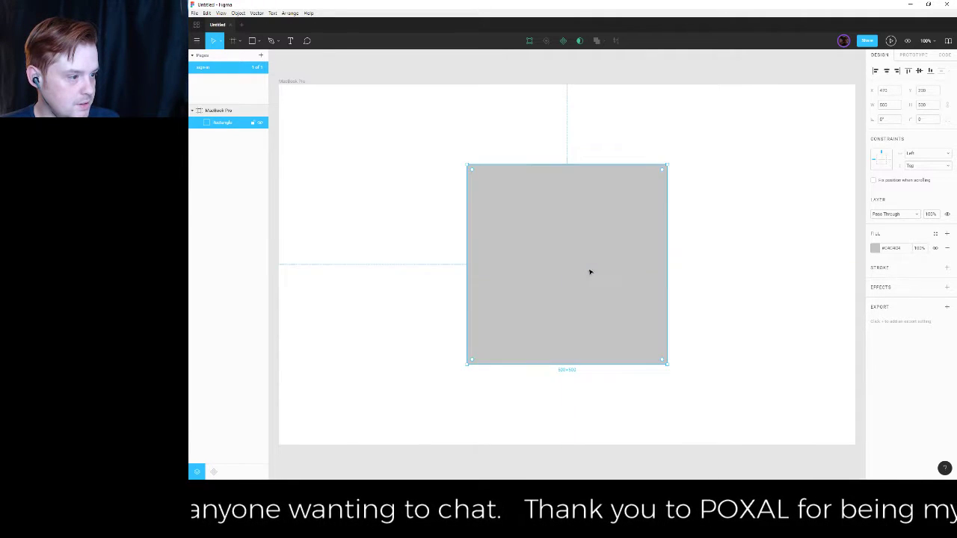
pyautogui.click(738, 285)
pyautogui.click(591, 237)
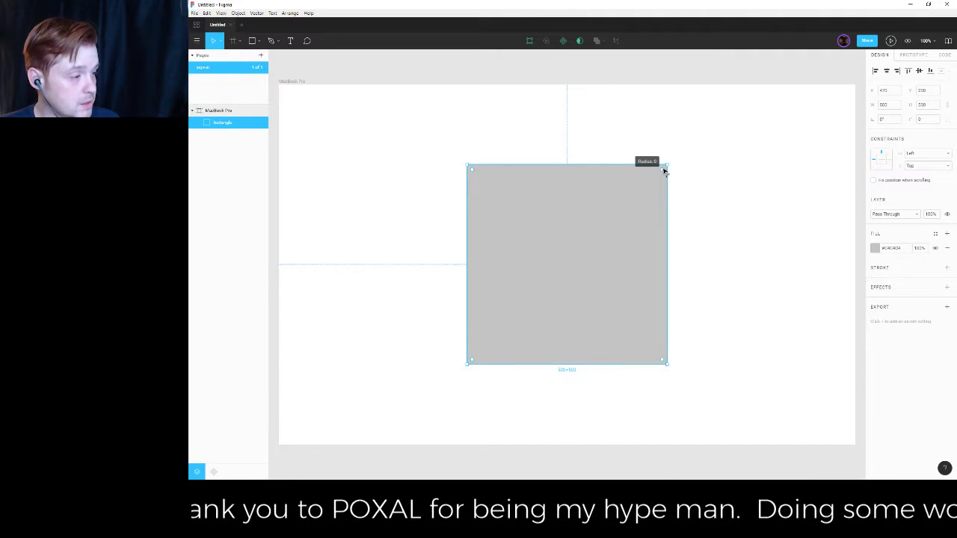
pyautogui.moveTo(662, 171); pyautogui.dragTo(751, 91)
pyautogui.click(770, 155)
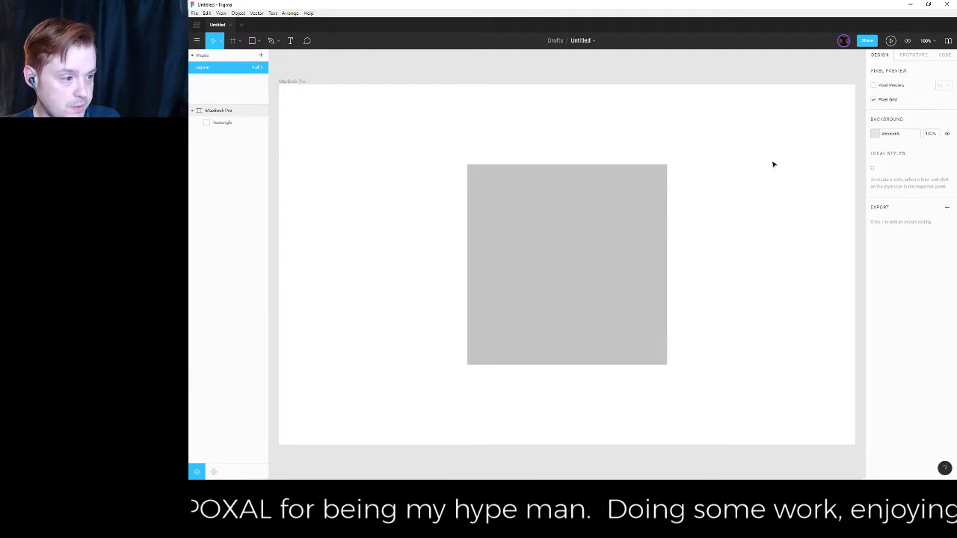
pyautogui.click(630, 236)
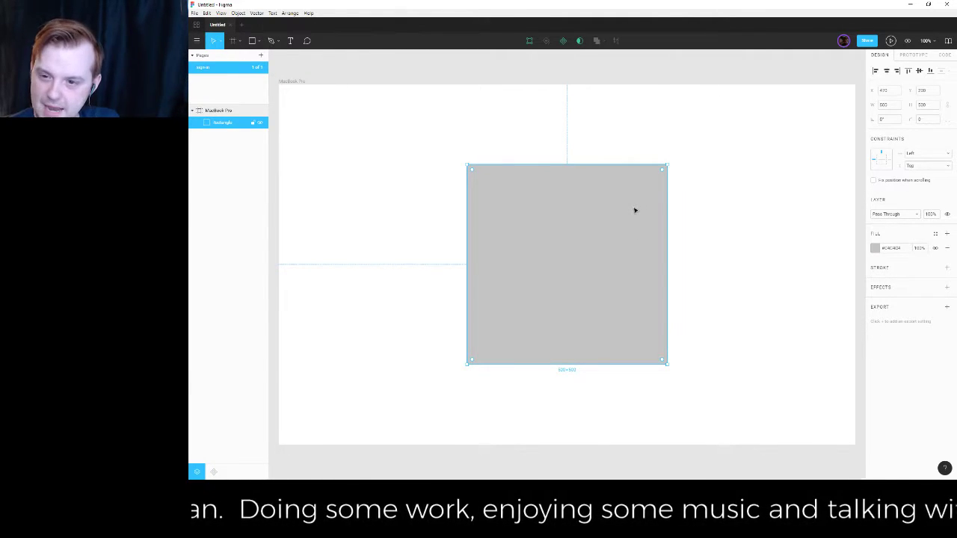
pyautogui.click(731, 192)
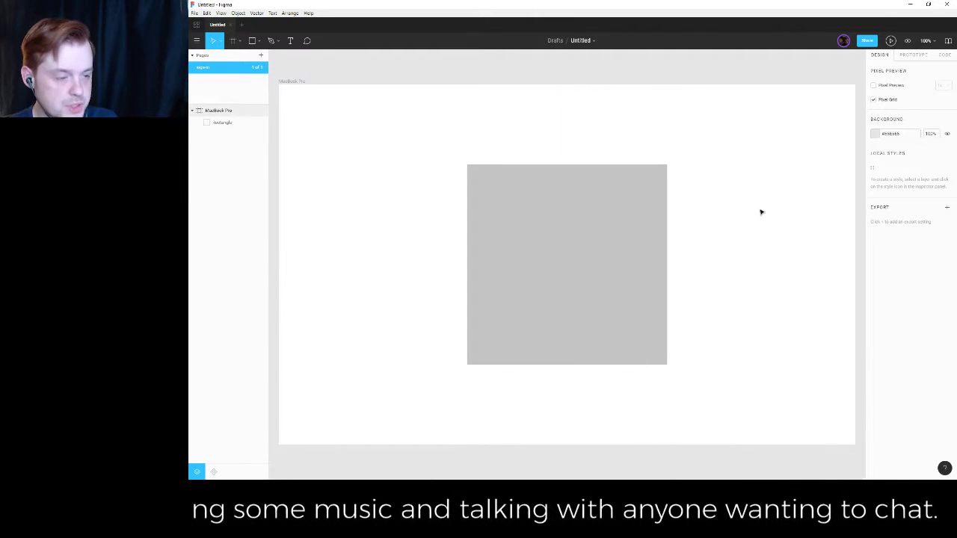
pyautogui.click(655, 252)
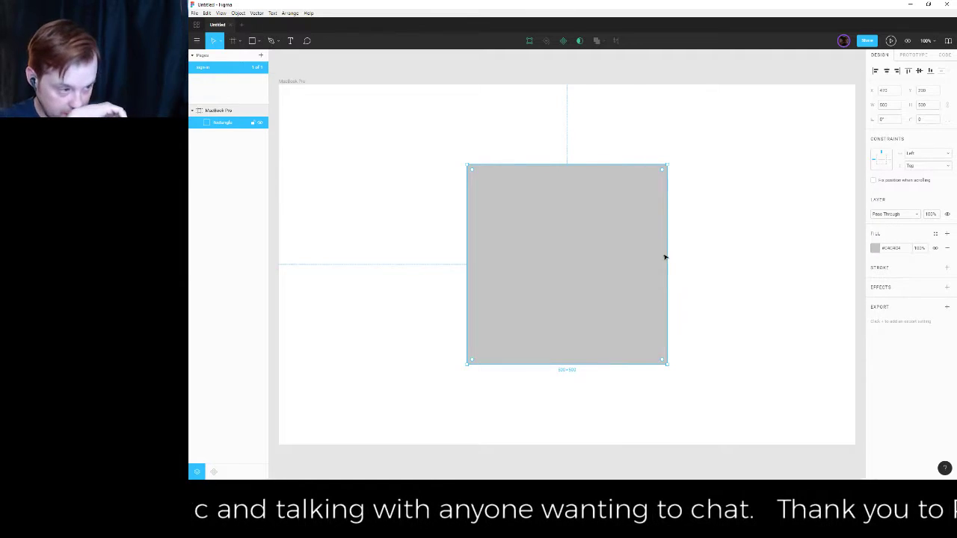
pyautogui.click(783, 201)
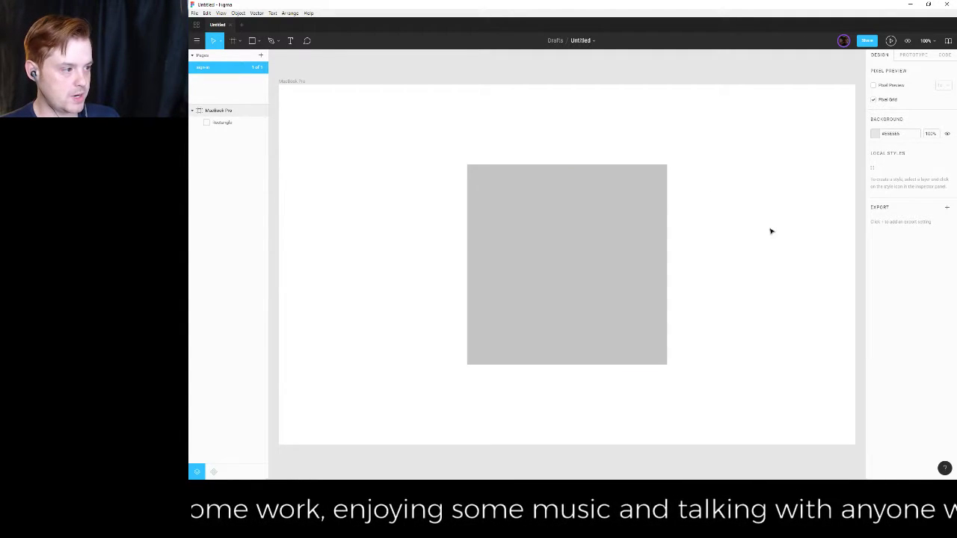
# - Fill the rectangle with black #000000 and set the fill opacity to 50%
pyautogui.click(596, 256)
pyautogui.click(875, 248)
pyautogui.moveTo(807, 299); pyautogui.dragTo(674, 412)
pyautogui.click(919, 249)
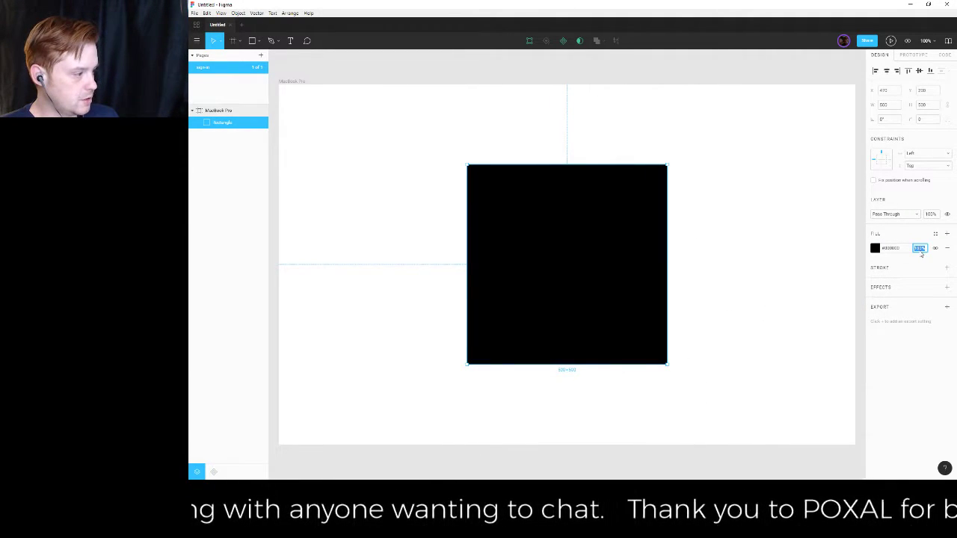
pyautogui.moveTo(919, 250); pyautogui.dragTo(911, 250)
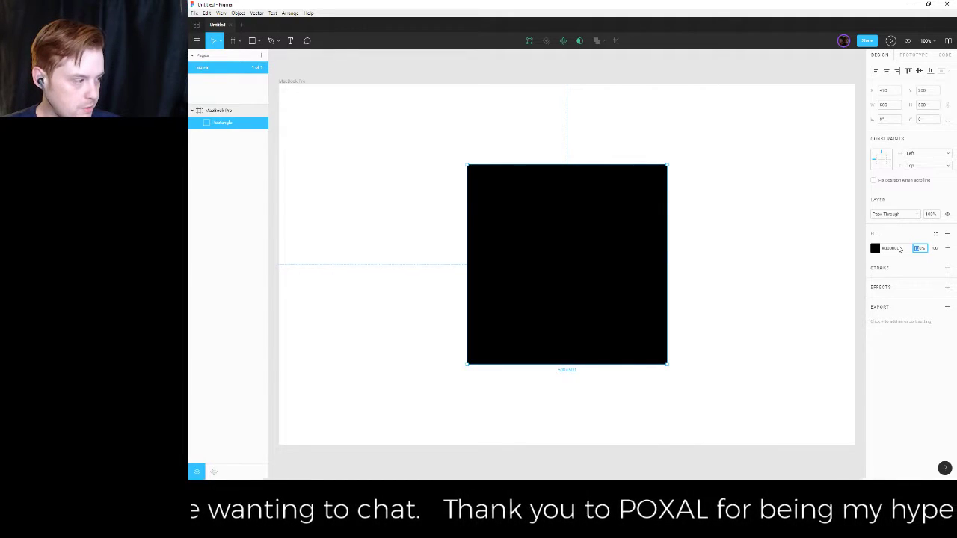
pyautogui.write('5')
pyautogui.press('Return')
pyautogui.click(731, 254)
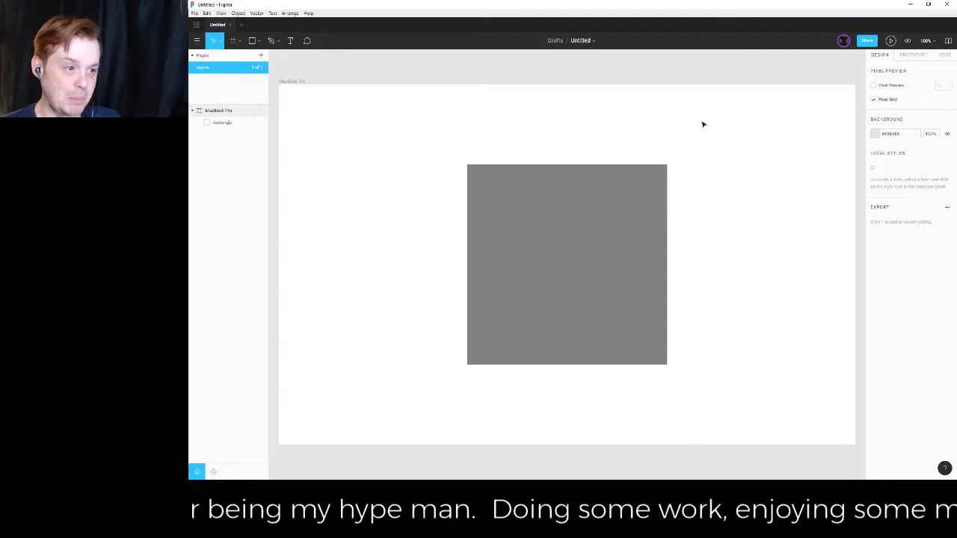
# - Try a black #000000 background on the MacBook Pro frame
pyautogui.click(630, 255)
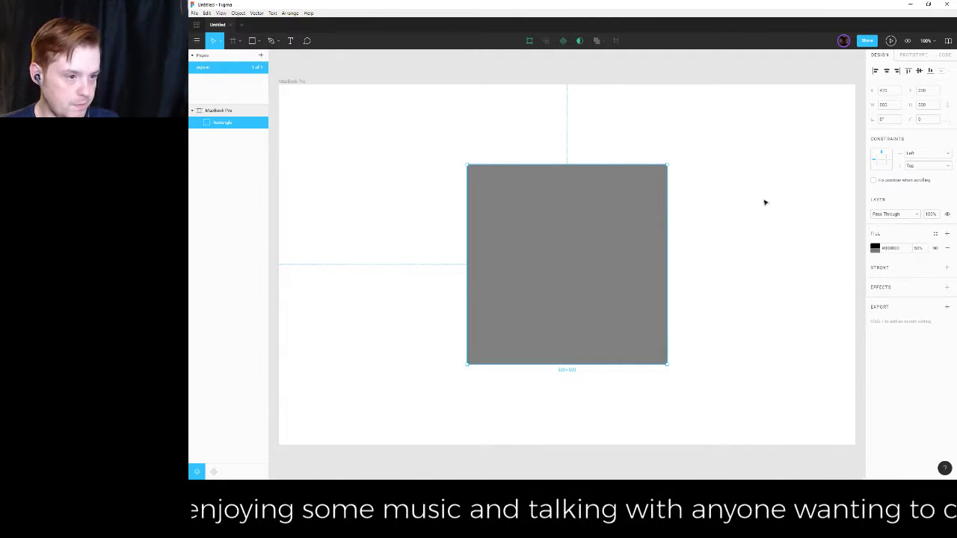
pyautogui.click(698, 201)
pyautogui.click(225, 110)
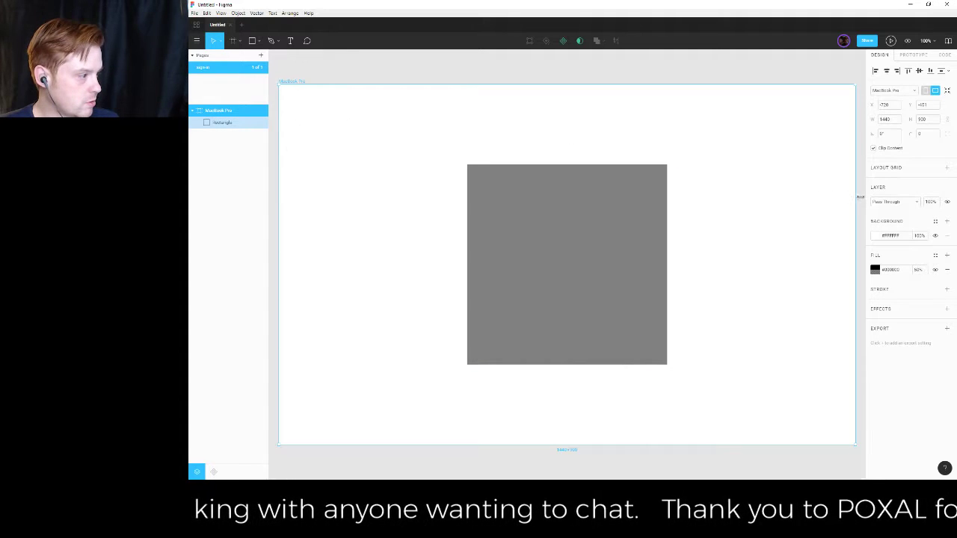
pyautogui.click(875, 236)
pyautogui.moveTo(819, 284); pyautogui.dragTo(687, 404)
# - Try a white #FFFFFF fill on the rectangle against the black frame
pyautogui.click(546, 267)
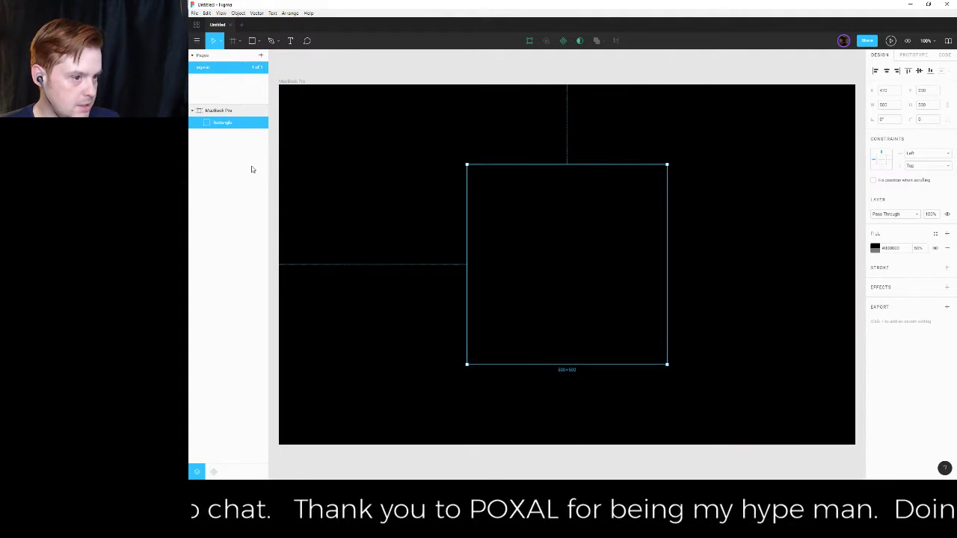
pyautogui.click(874, 247)
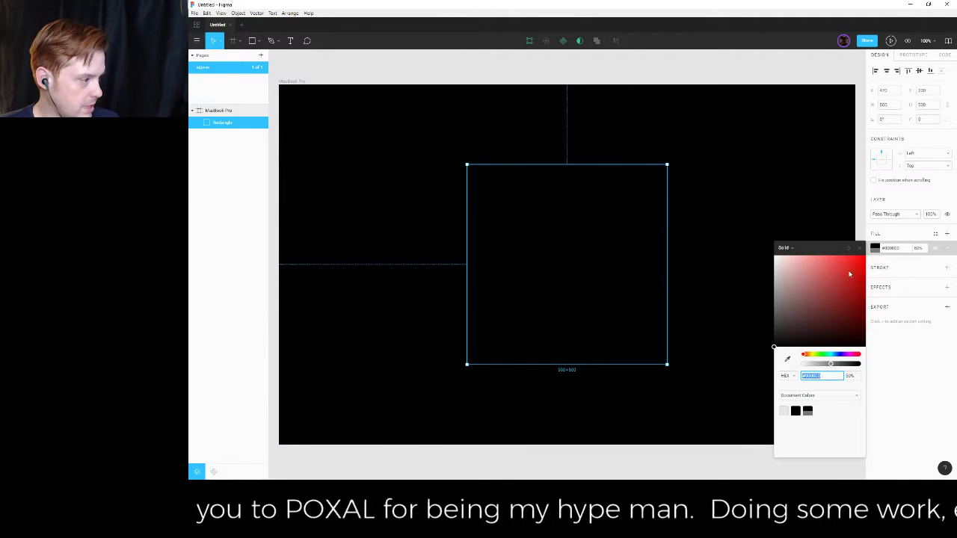
pyautogui.moveTo(800, 313); pyautogui.dragTo(745, 216)
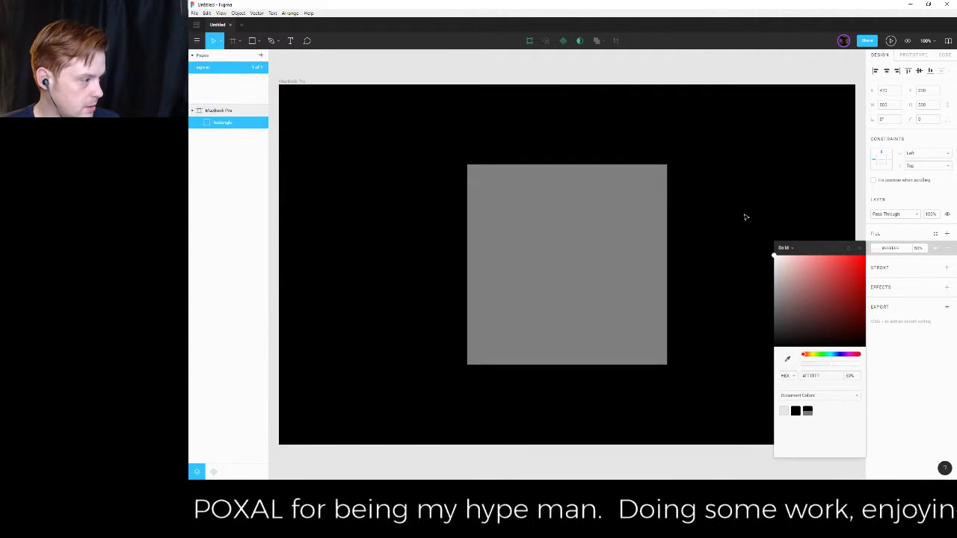
pyautogui.click(731, 166)
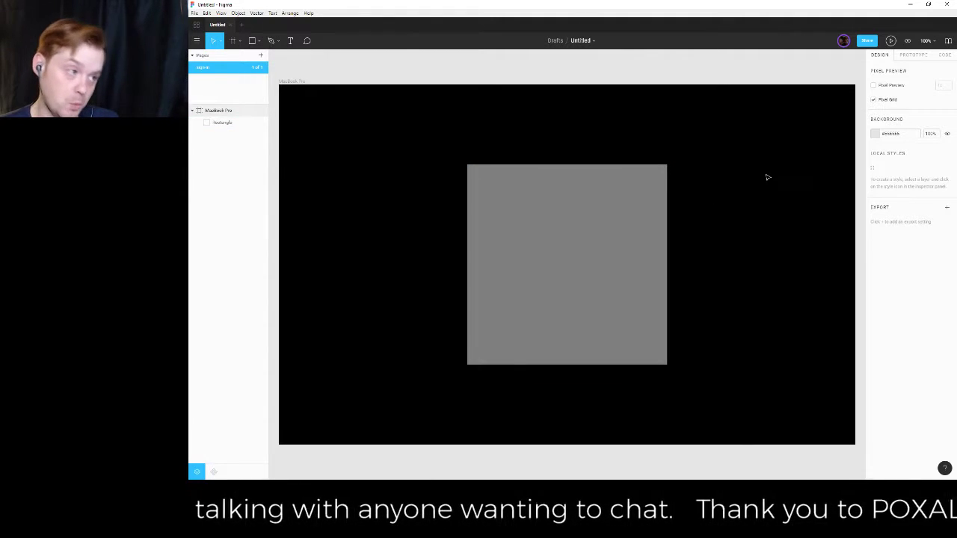
# - Return the MacBook Pro frame's background to white #FFFFFF
pyautogui.click(208, 110)
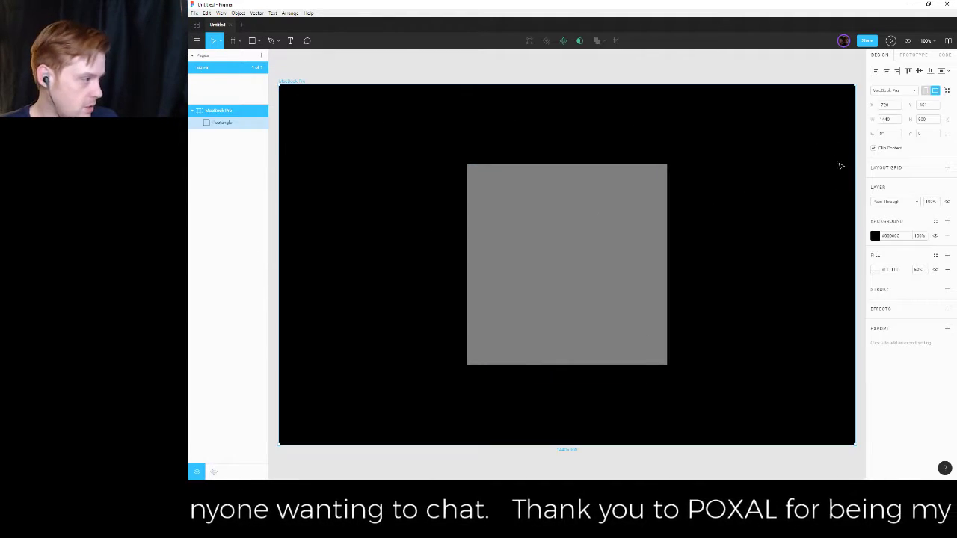
pyautogui.click(874, 236)
pyautogui.moveTo(825, 283); pyautogui.dragTo(619, 146)
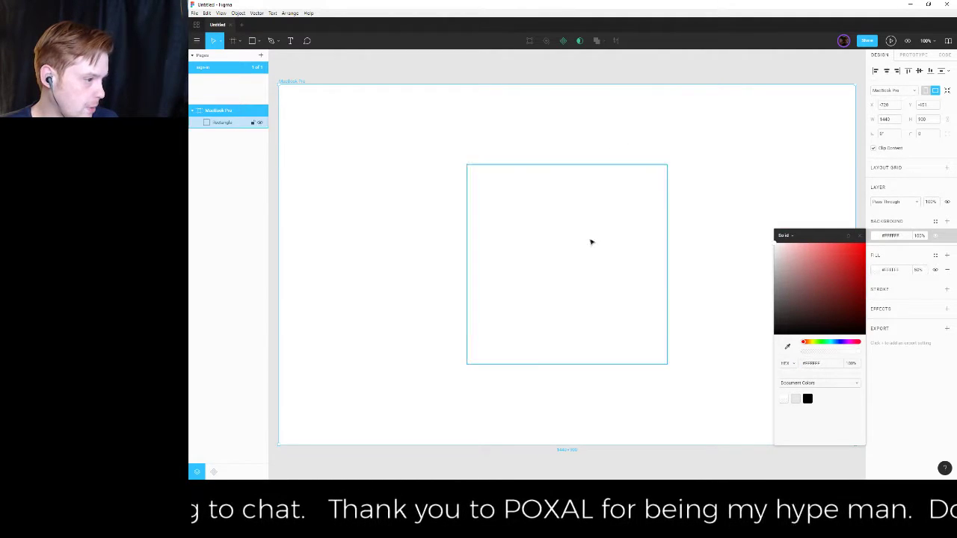
# - Fill the centred rectangle with black #000000 at 75% opacity
pyautogui.click(590, 241)
pyautogui.click(876, 248)
pyautogui.moveTo(860, 343); pyautogui.dragTo(717, 386)
pyautogui.click(918, 251)
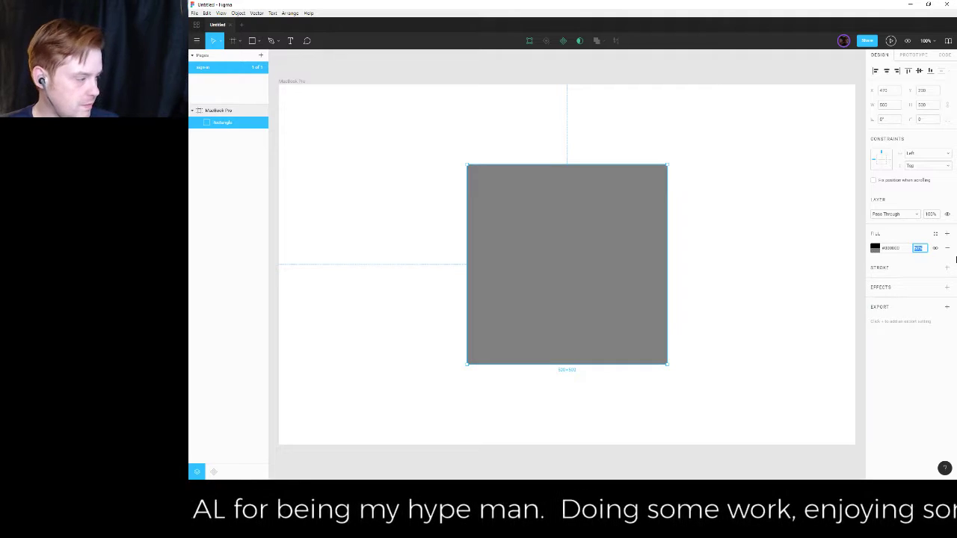
pyautogui.press('Return')
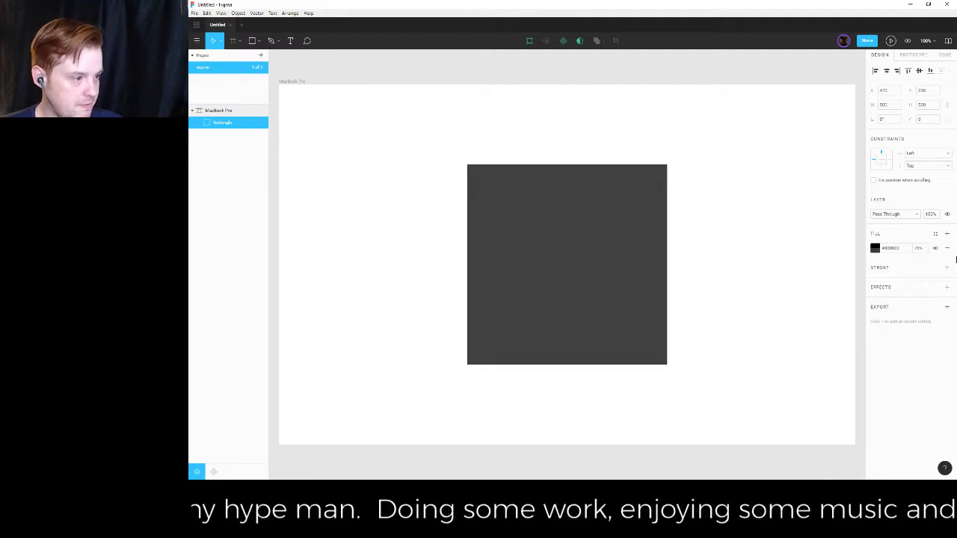
pyautogui.click(744, 293)
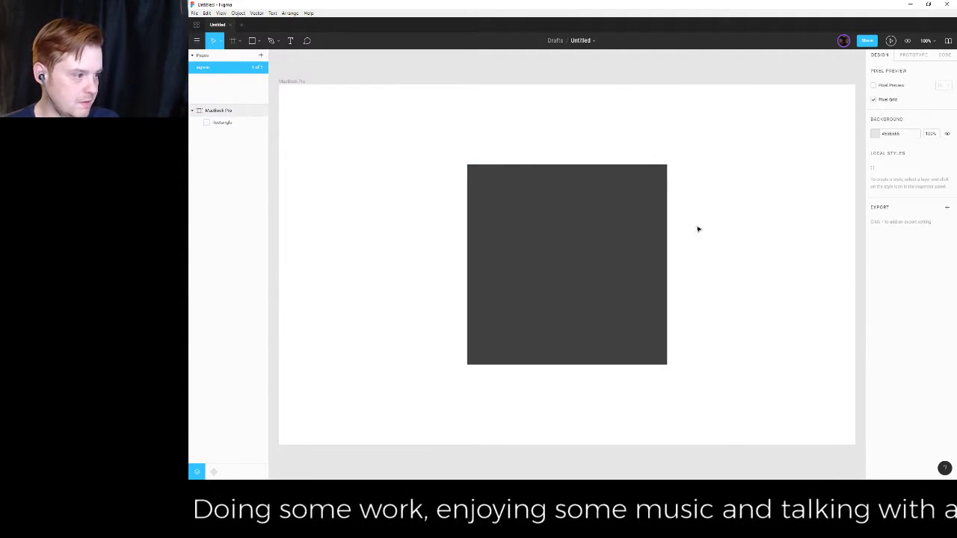
pyautogui.click(224, 122)
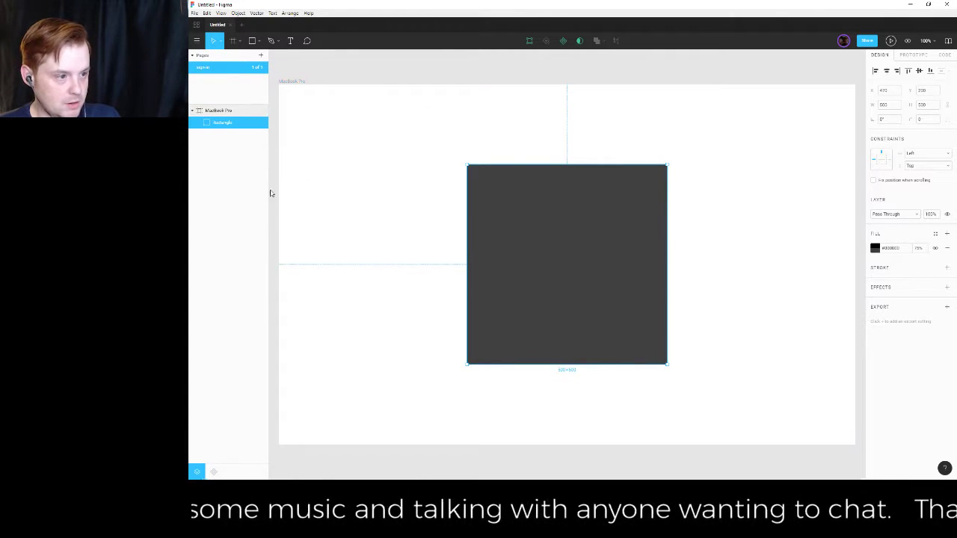
pyautogui.click(805, 265)
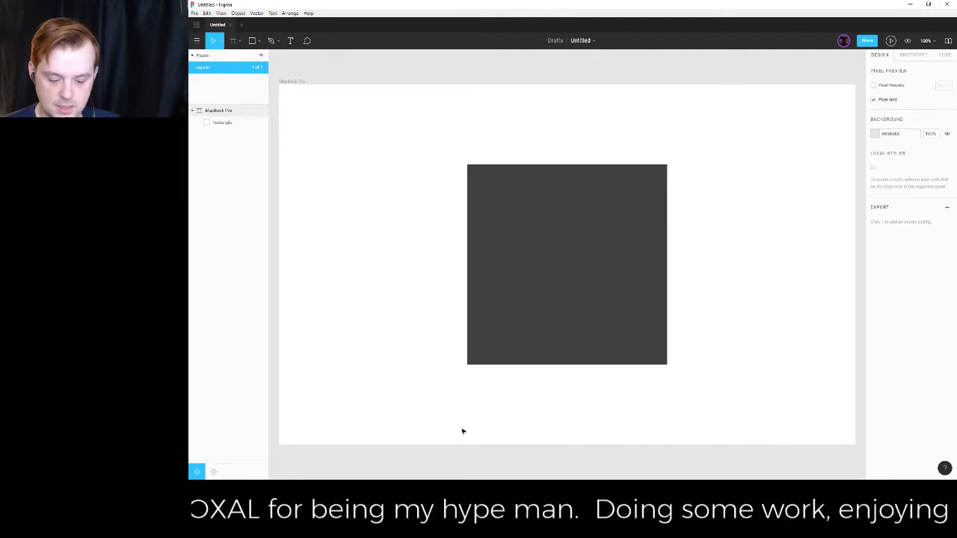
# - Add a text box about 463 by 44 along the rectangle's lower edge reading "Legal shtuff 2018"
pyautogui.press('t')
pyautogui.moveTo(472, 347); pyautogui.dragTo(657, 365)
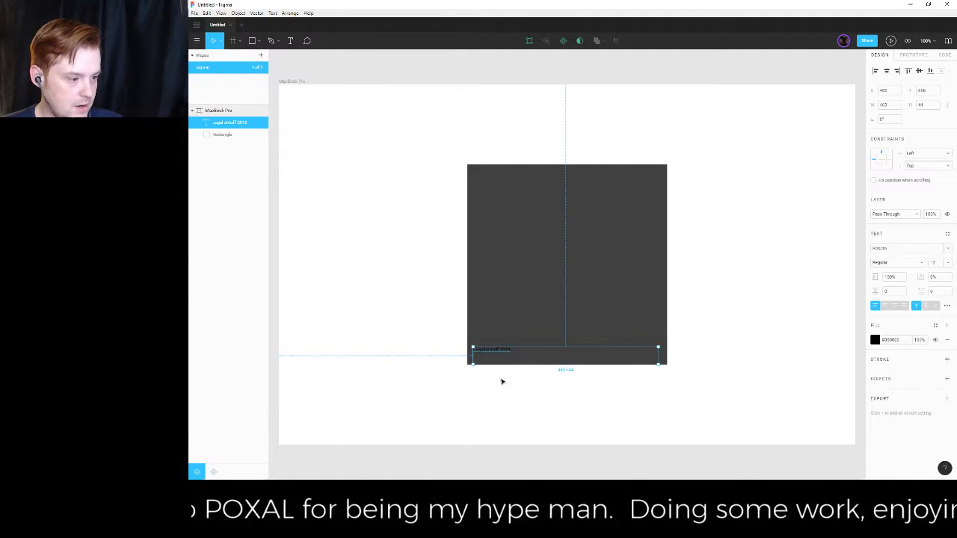
pyautogui.click(615, 354)
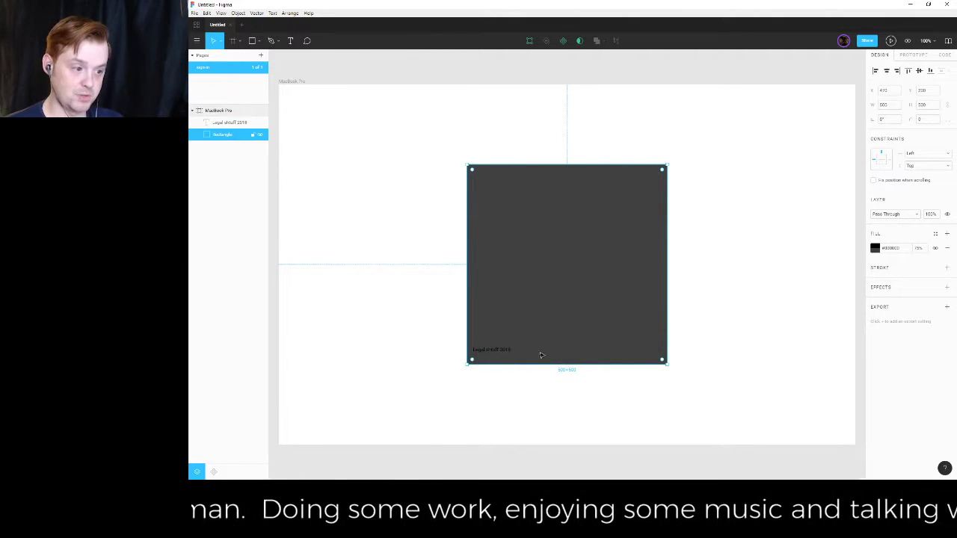
# - Change the legal text's fill colour to white #FFFFFF
pyautogui.click(505, 349)
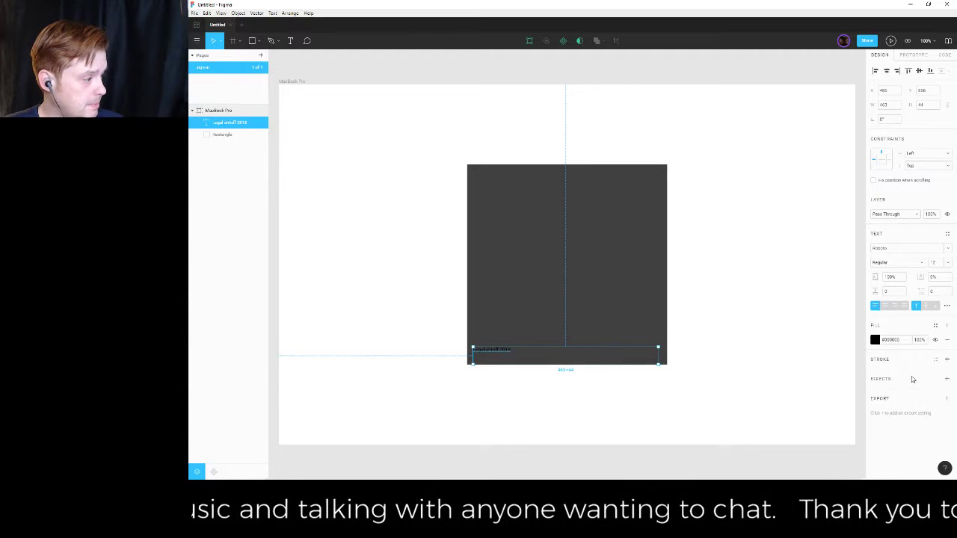
pyautogui.click(876, 341)
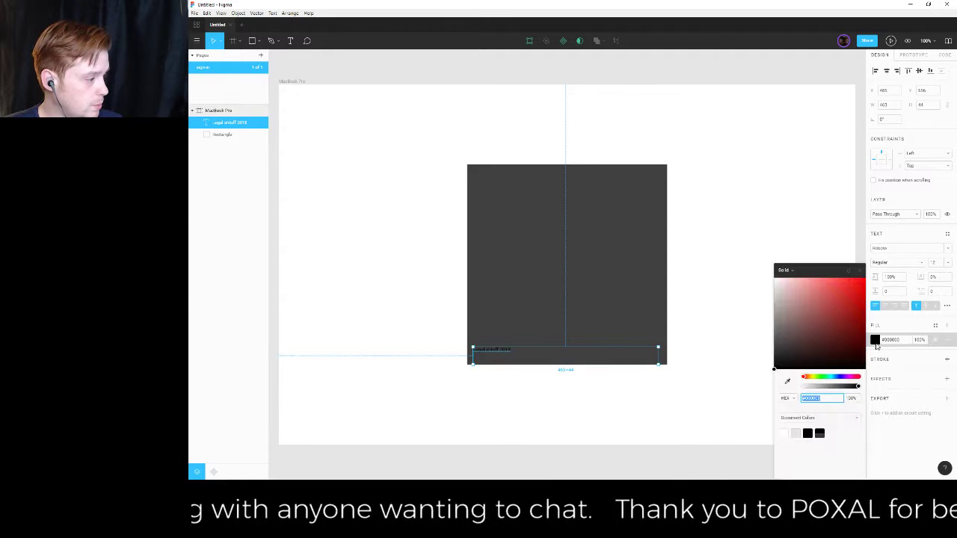
pyautogui.moveTo(811, 345); pyautogui.dragTo(673, 166)
pyautogui.click(710, 247)
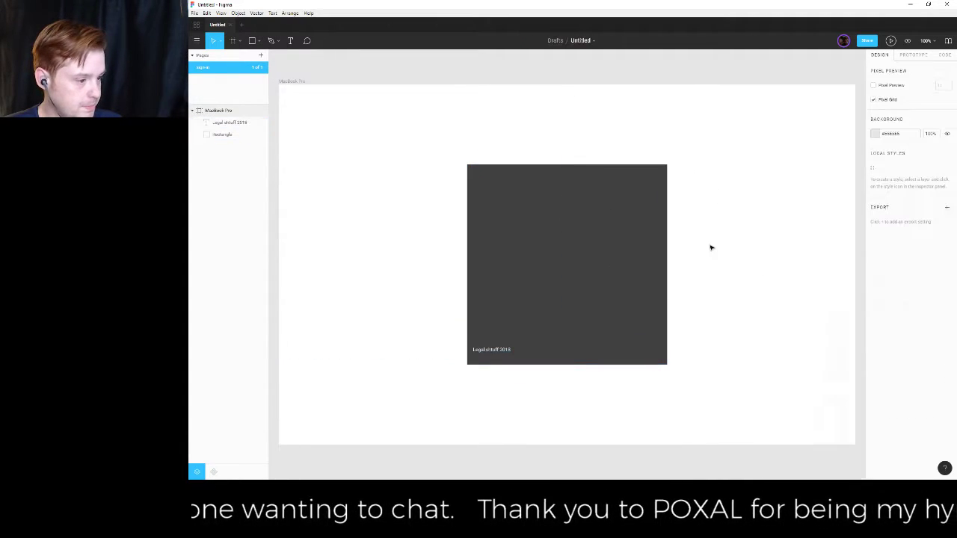
# - Set the font of the legal text to Montserrat
pyautogui.click(491, 352)
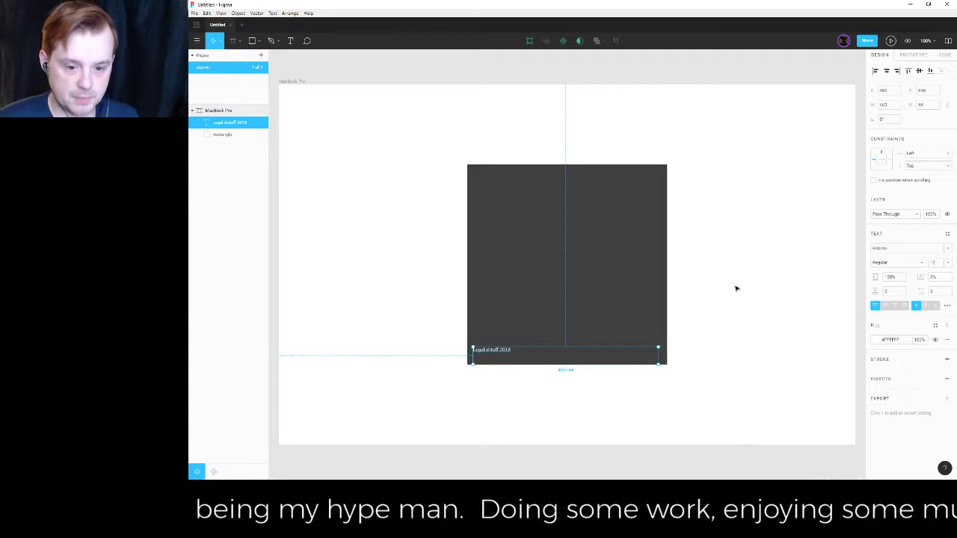
pyautogui.click(923, 252)
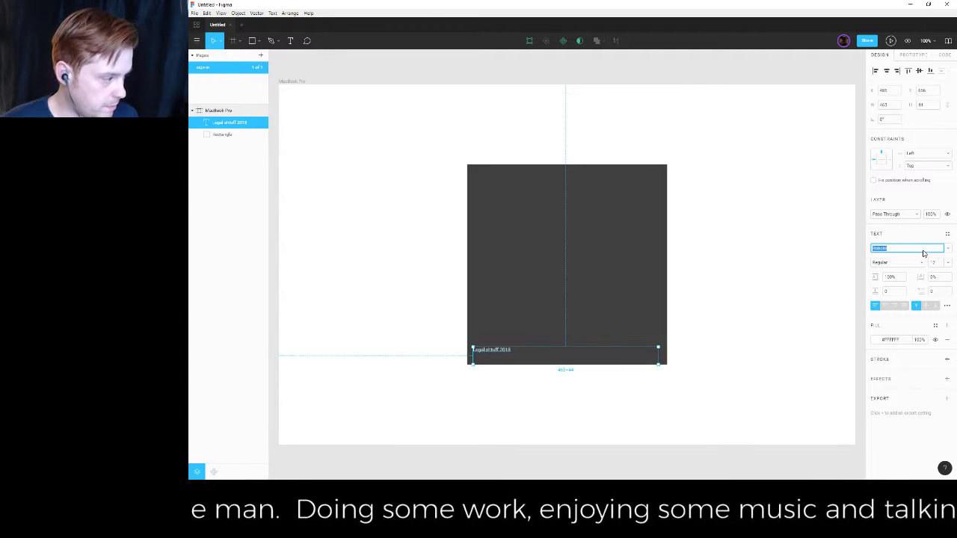
pyautogui.click(947, 251)
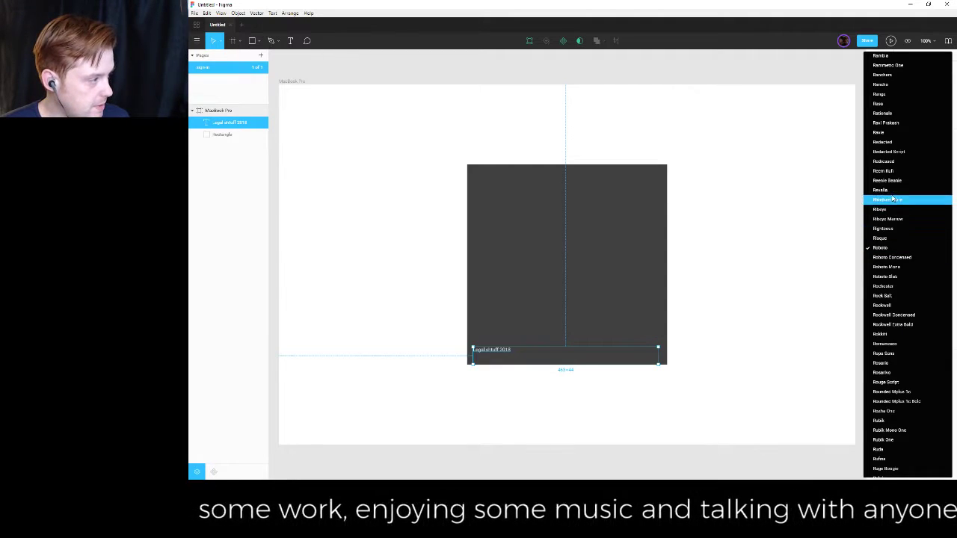
pyautogui.scroll(5, 891, 197)
pyautogui.scroll(10, 891, 198)
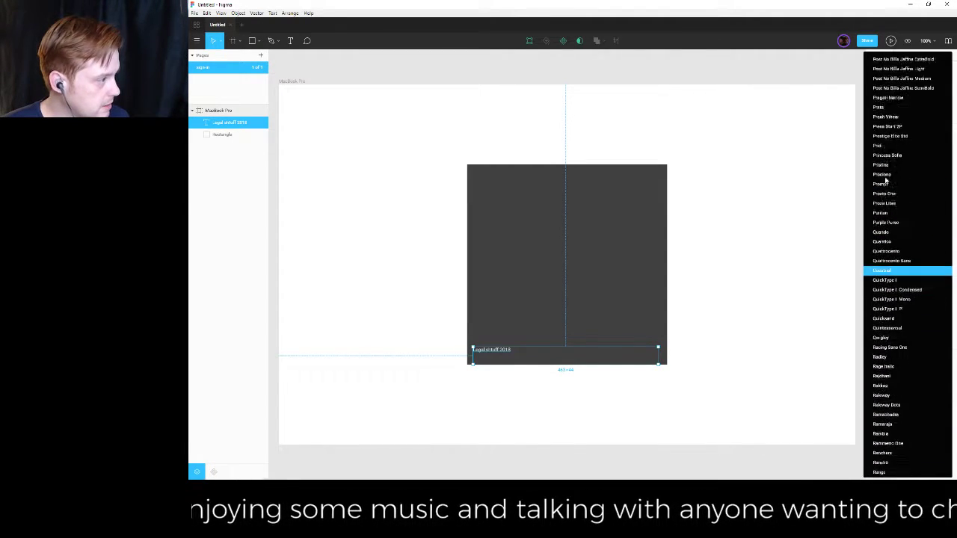
pyautogui.scroll(10, 894, 184)
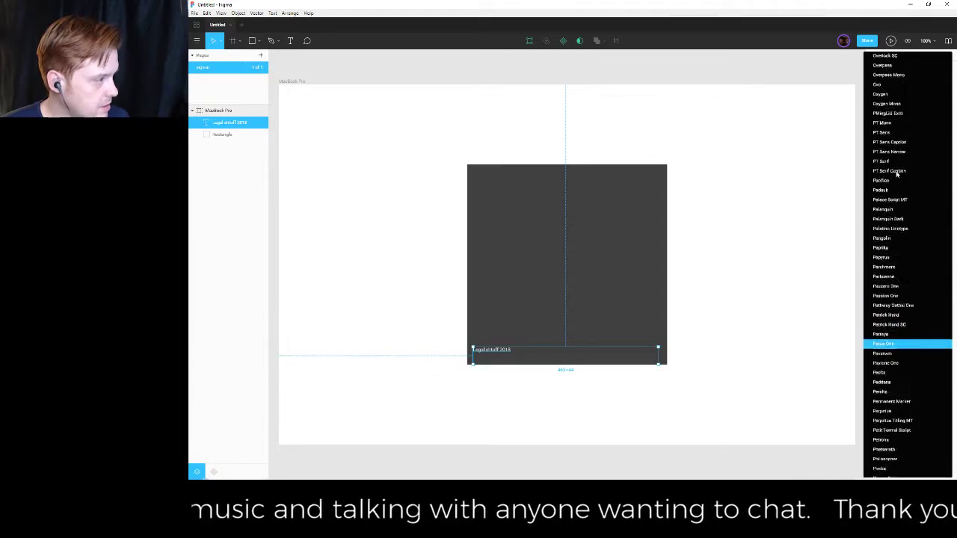
pyautogui.scroll(10, 901, 177)
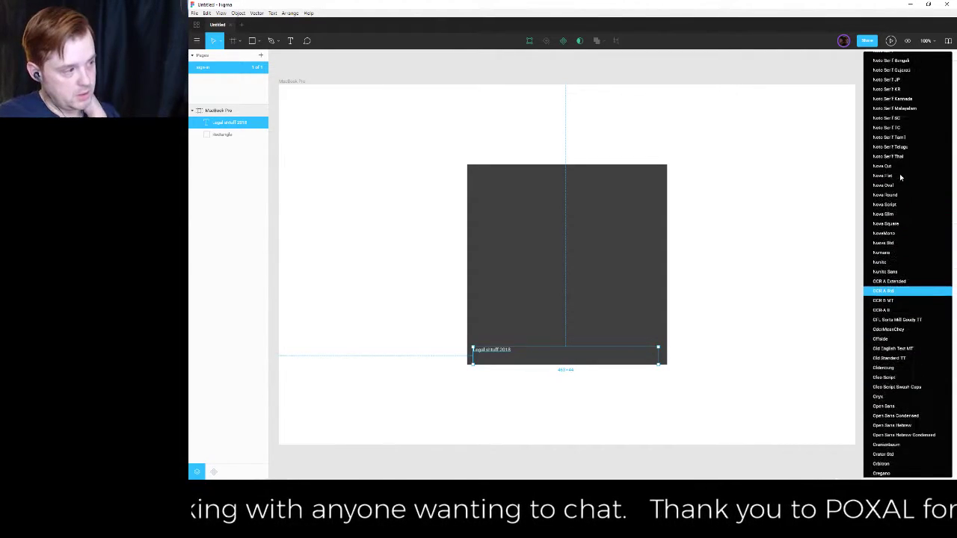
pyautogui.scroll(10, 891, 160)
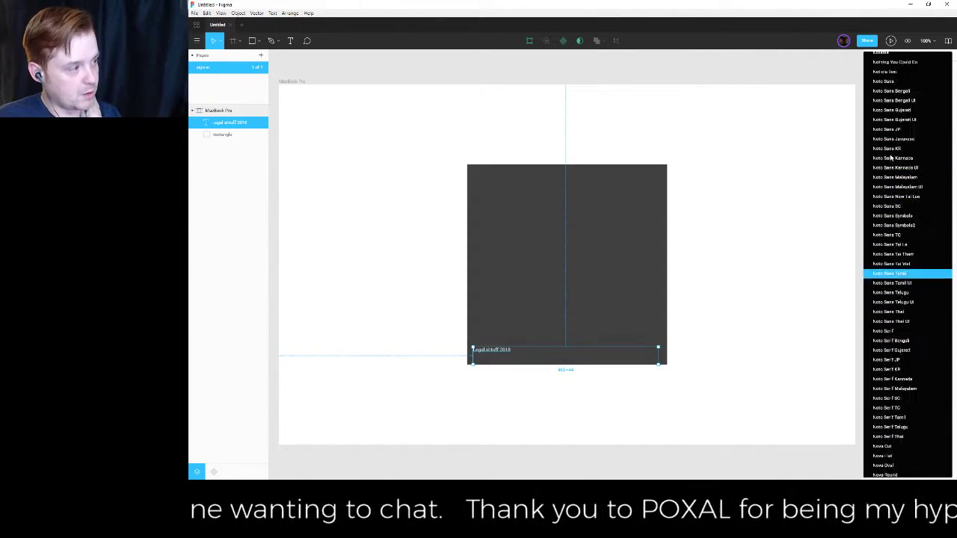
pyautogui.scroll(3, 889, 152)
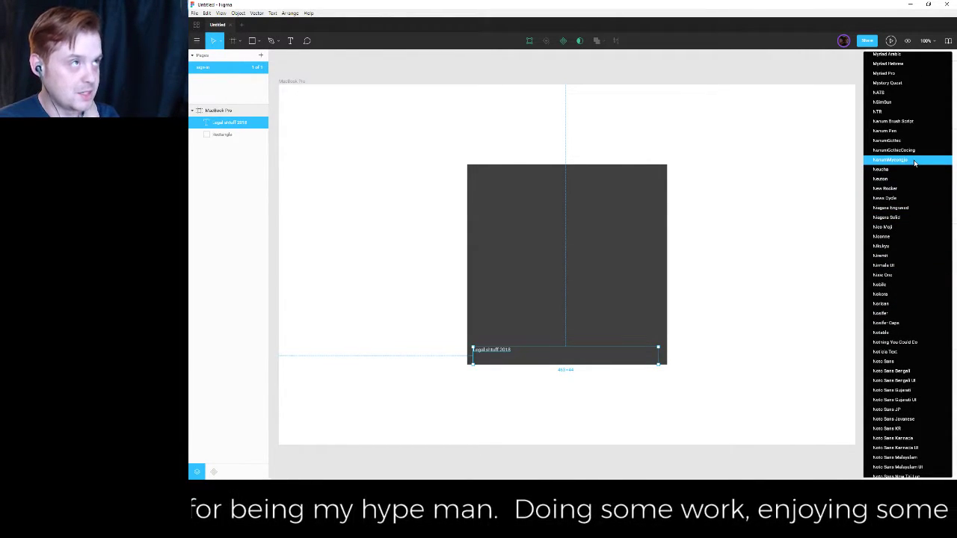
pyautogui.scroll(3, 913, 172)
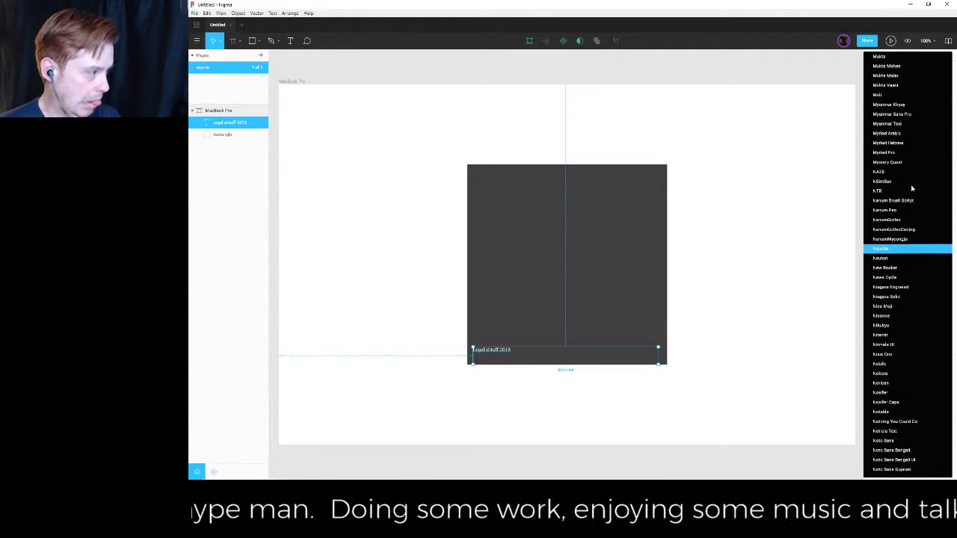
pyautogui.scroll(4, 922, 143)
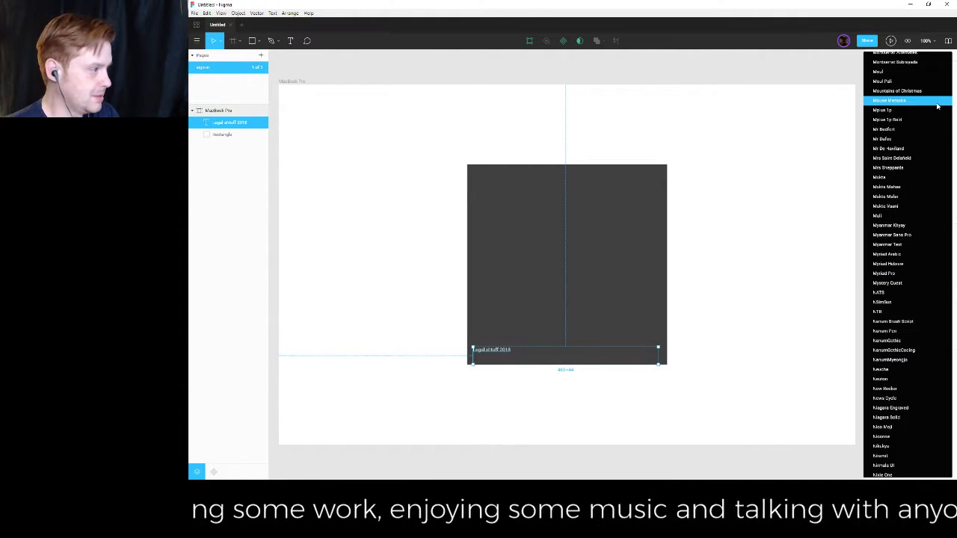
pyautogui.scroll(1, 920, 102)
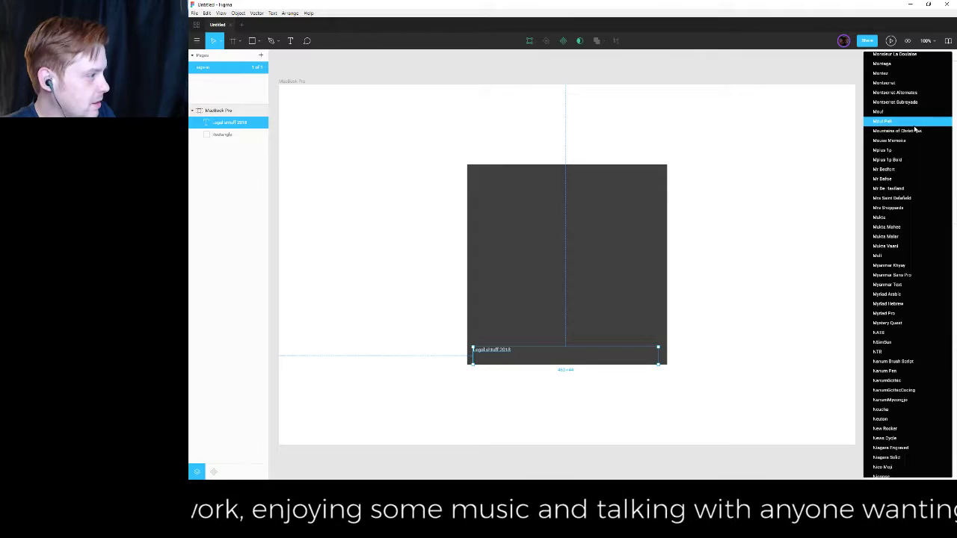
pyautogui.click(909, 84)
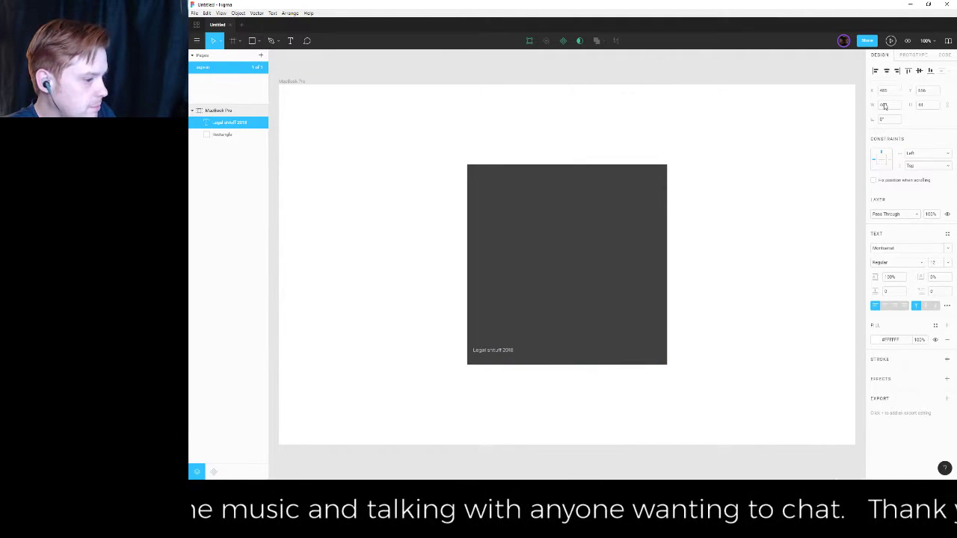
pyautogui.click(771, 292)
# - Try the Thin, Light and Medium weights on the legal text and return it to Regular
pyautogui.click(510, 350)
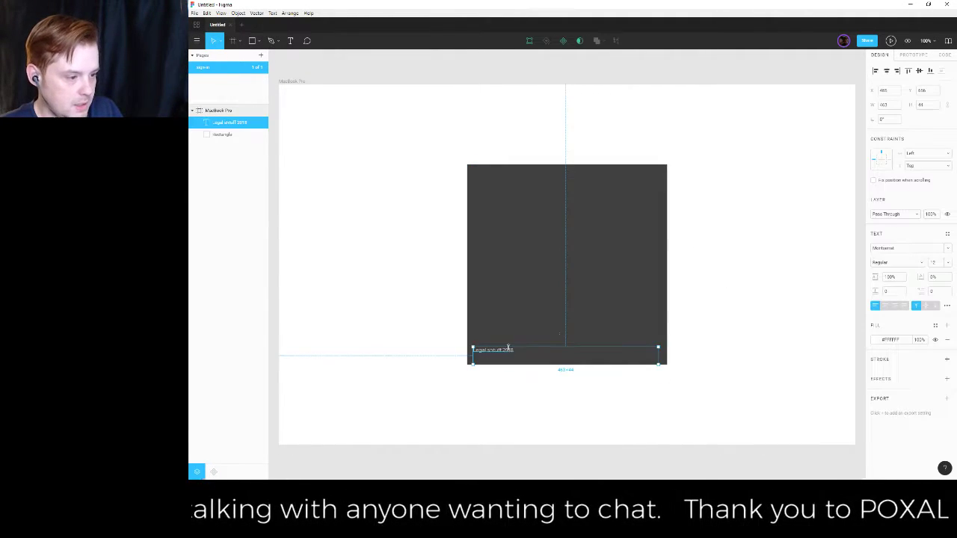
pyautogui.click(922, 262)
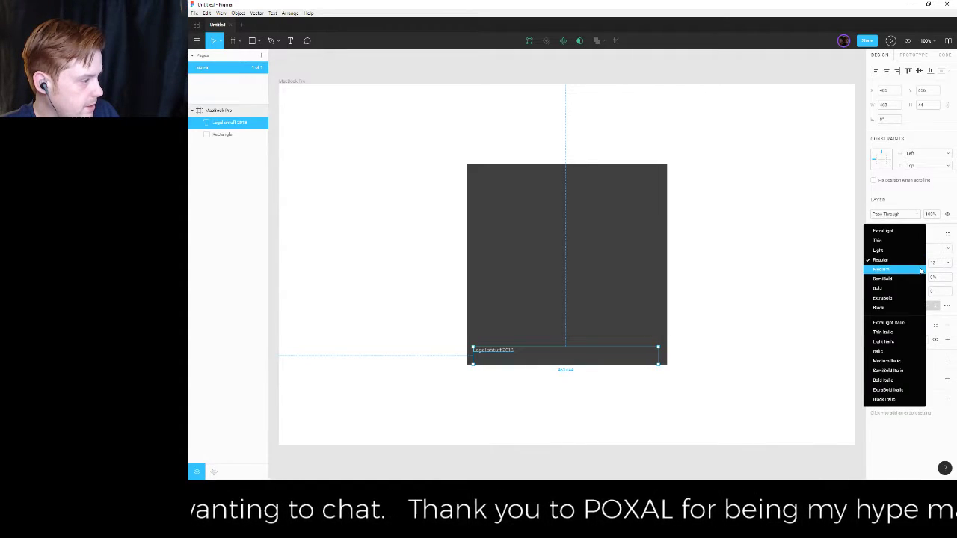
pyautogui.click(906, 241)
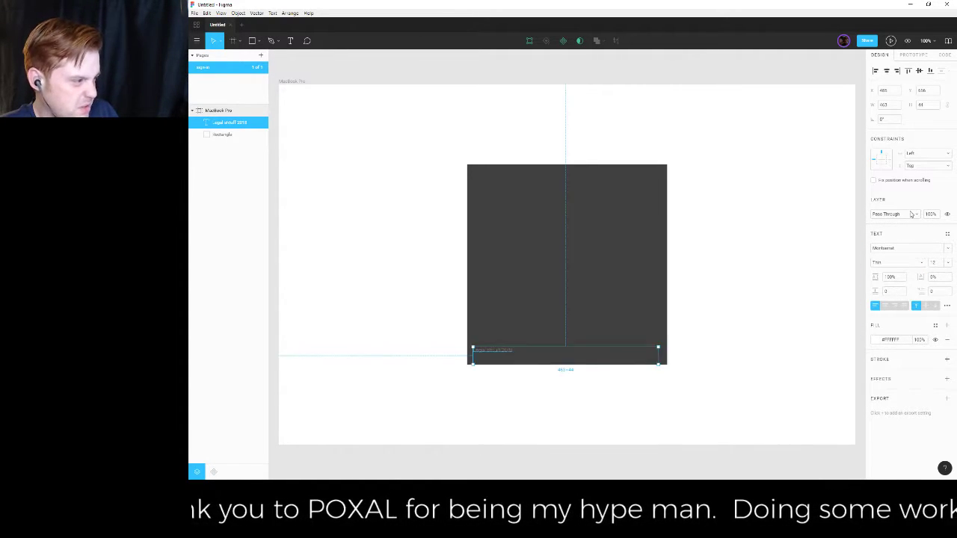
pyautogui.click(911, 214)
pyautogui.click(902, 214)
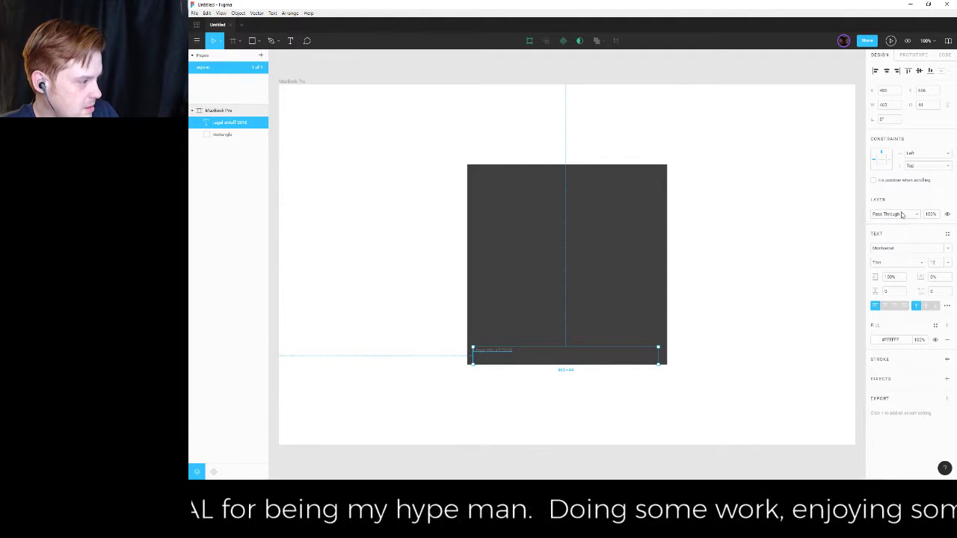
pyautogui.click(897, 263)
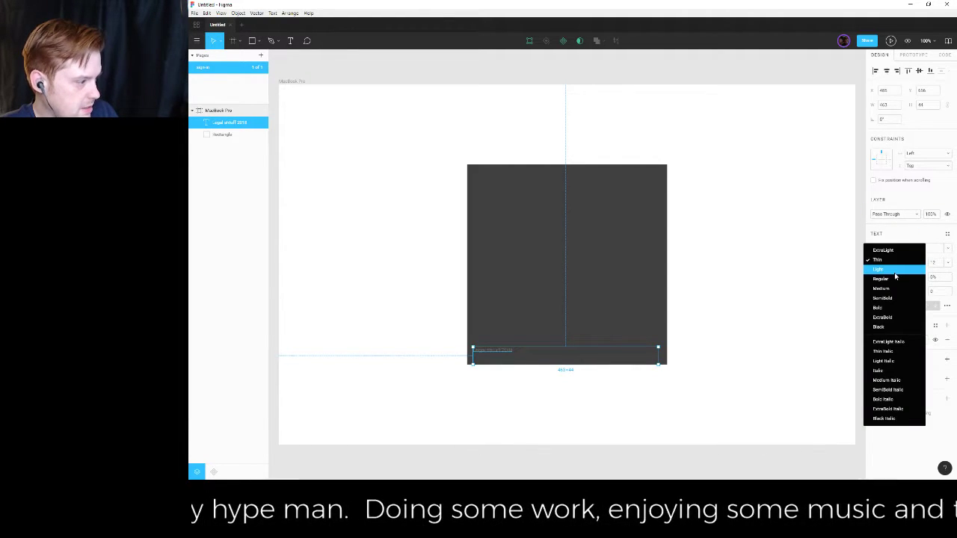
pyautogui.click(894, 270)
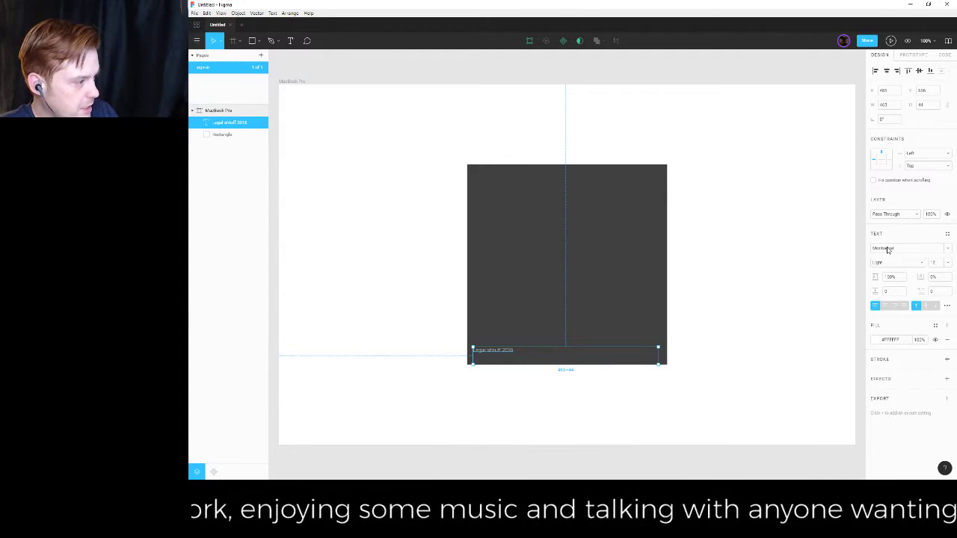
pyautogui.click(899, 264)
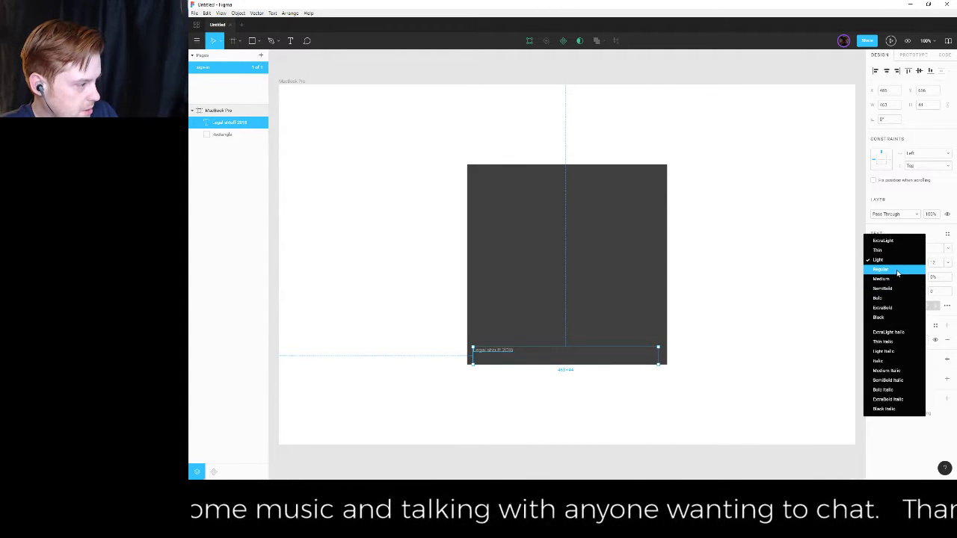
pyautogui.click(895, 278)
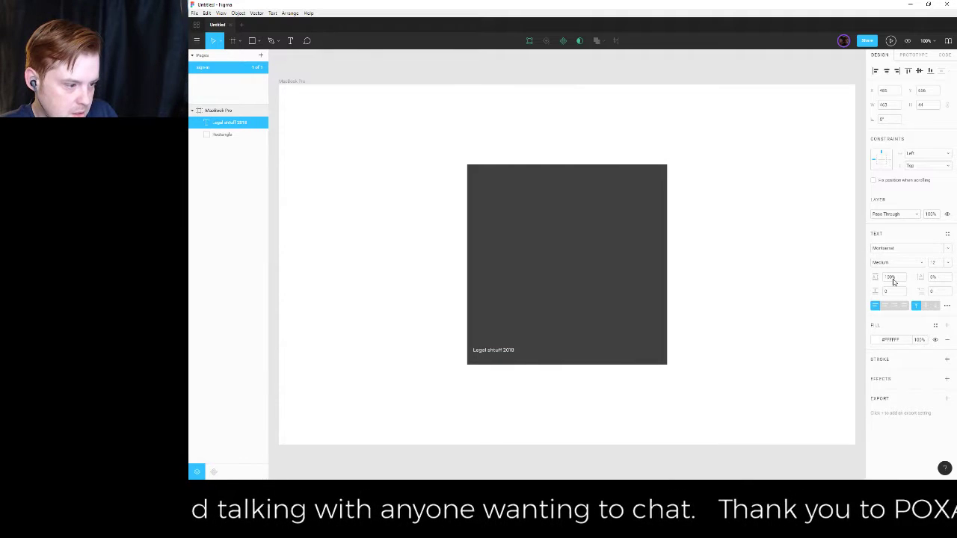
pyautogui.click(896, 263)
pyautogui.click(895, 256)
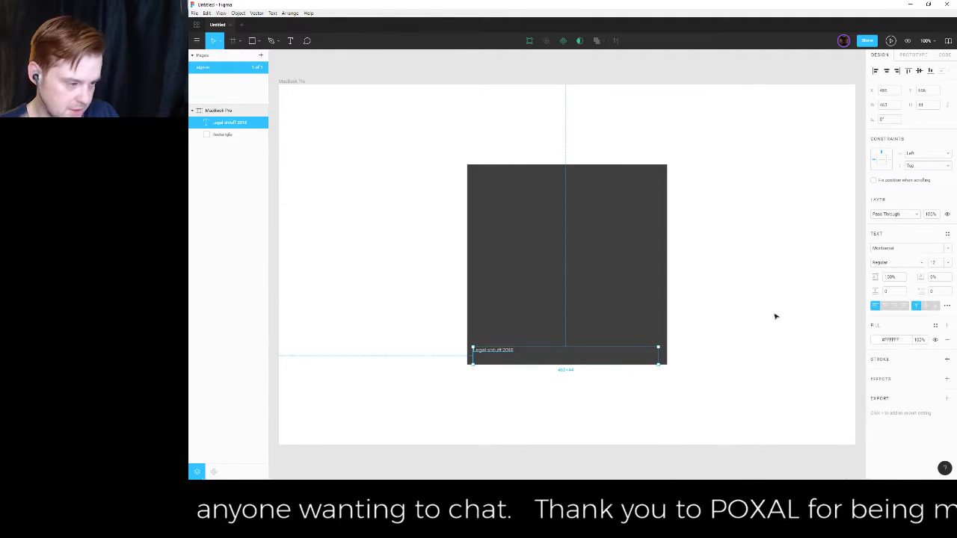
# - Set the legal text's font size to 15
pyautogui.click(935, 263)
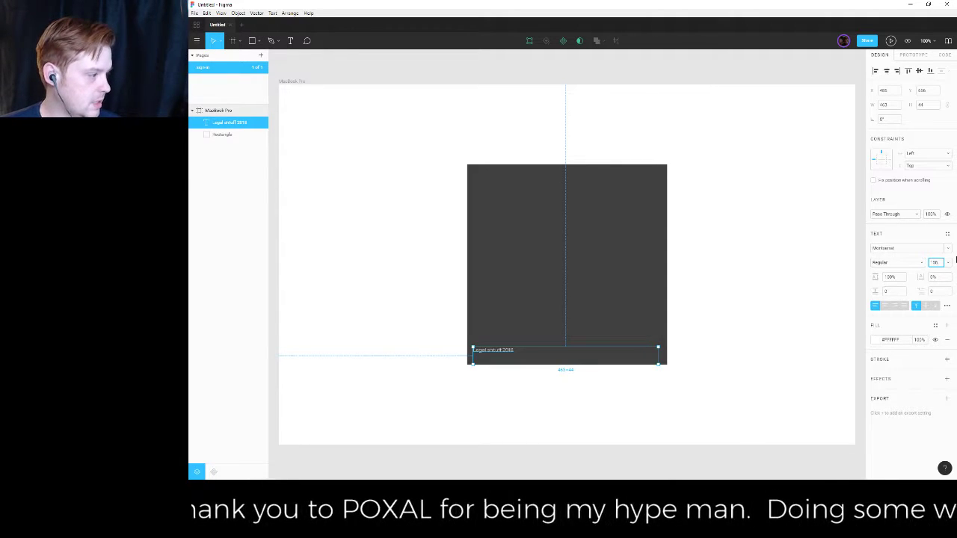
pyautogui.click(626, 386)
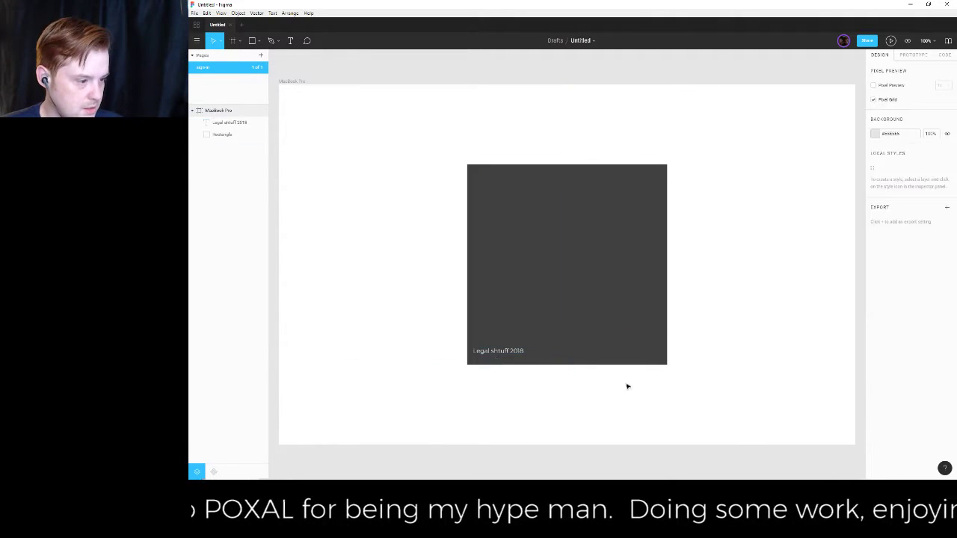
pyautogui.click(498, 356)
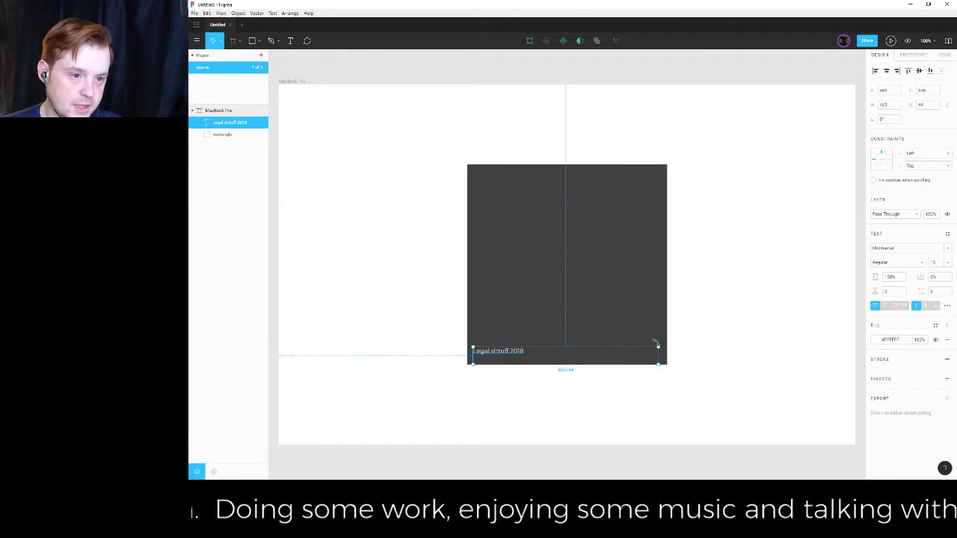
pyautogui.click(581, 384)
pyautogui.click(542, 357)
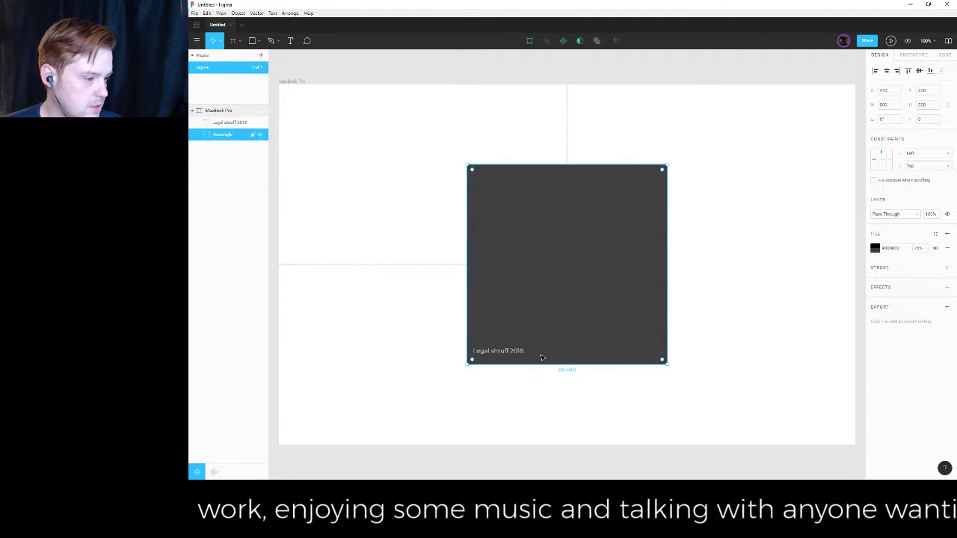
# - Set the line height of the legal text to 20 px
pyautogui.click(501, 352)
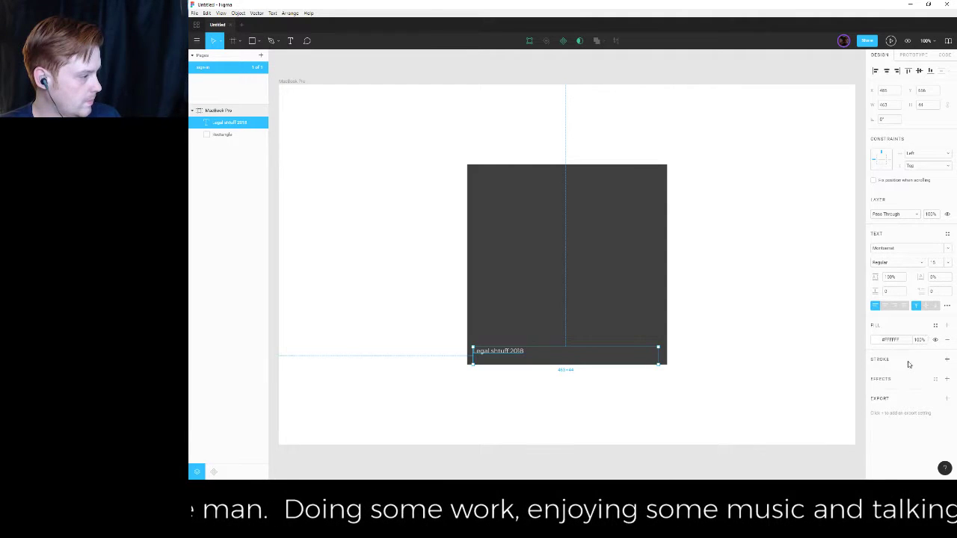
pyautogui.click(890, 277)
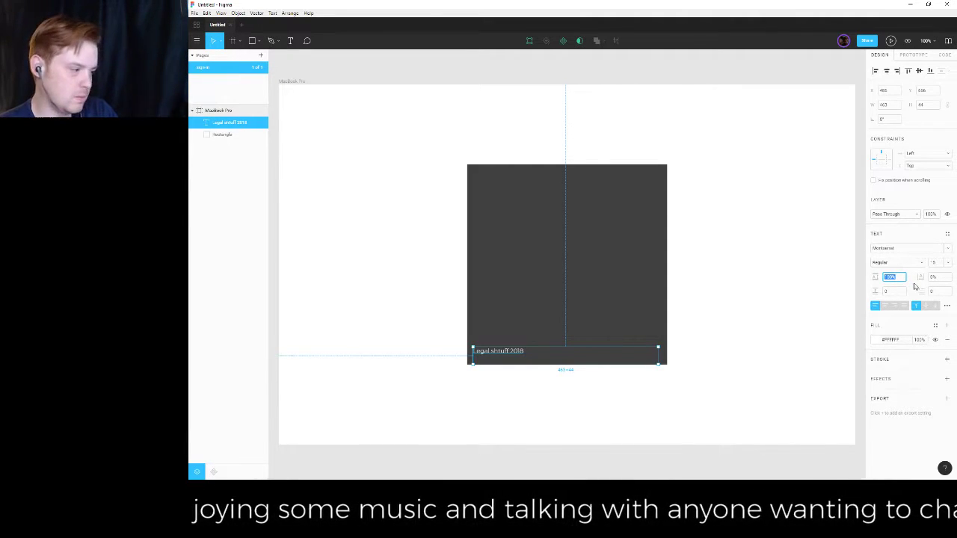
pyautogui.click(901, 279)
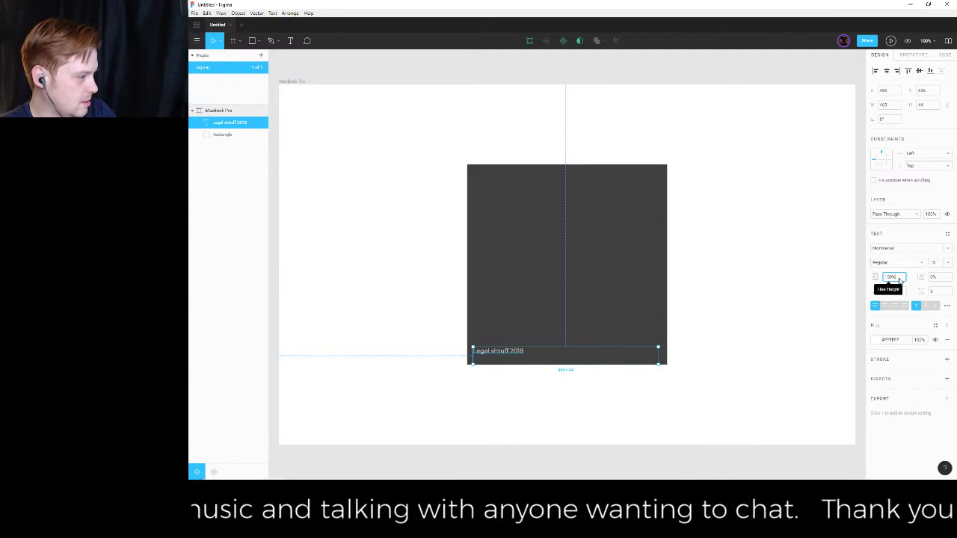
pyautogui.rightClick(899, 281)
pyautogui.click(894, 280)
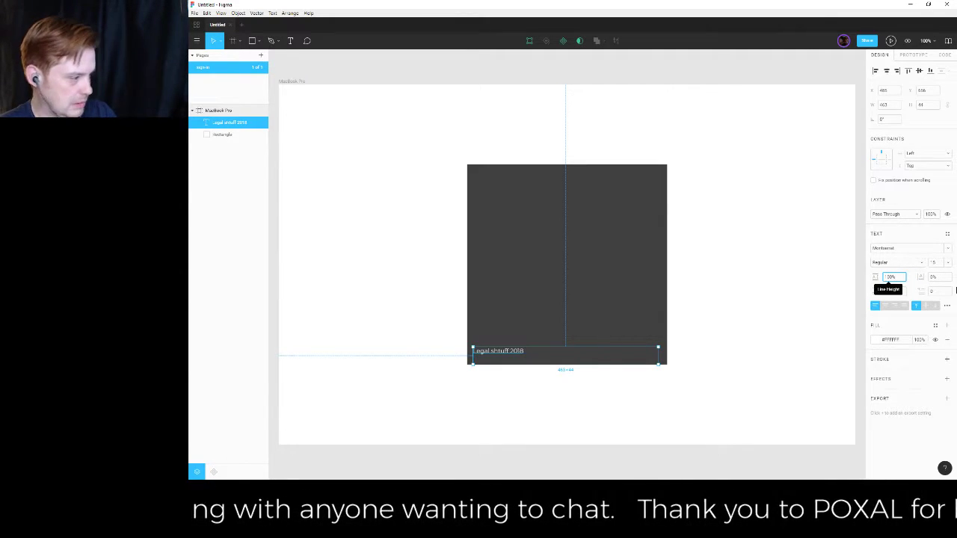
pyautogui.moveTo(886, 278); pyautogui.dragTo(956, 289)
pyautogui.write('20')
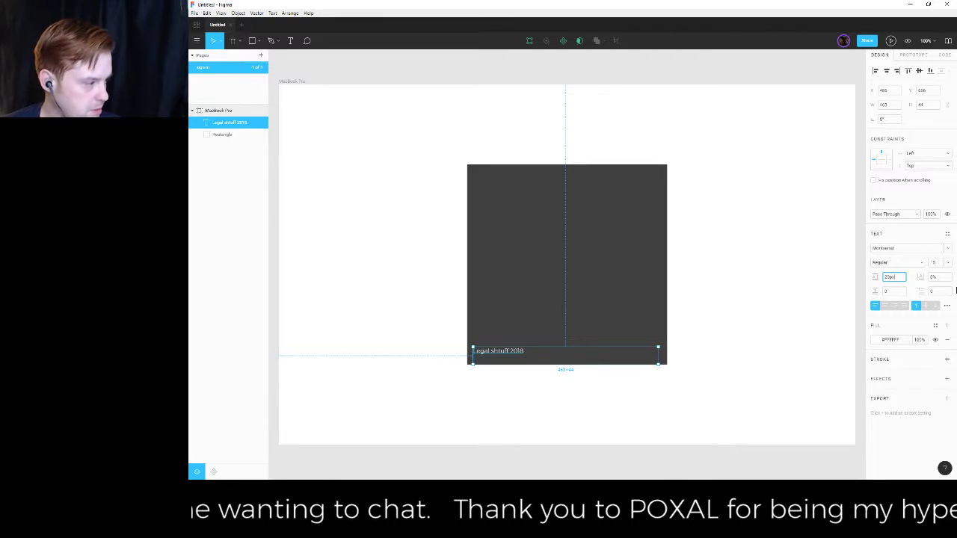
pyautogui.press('Return')
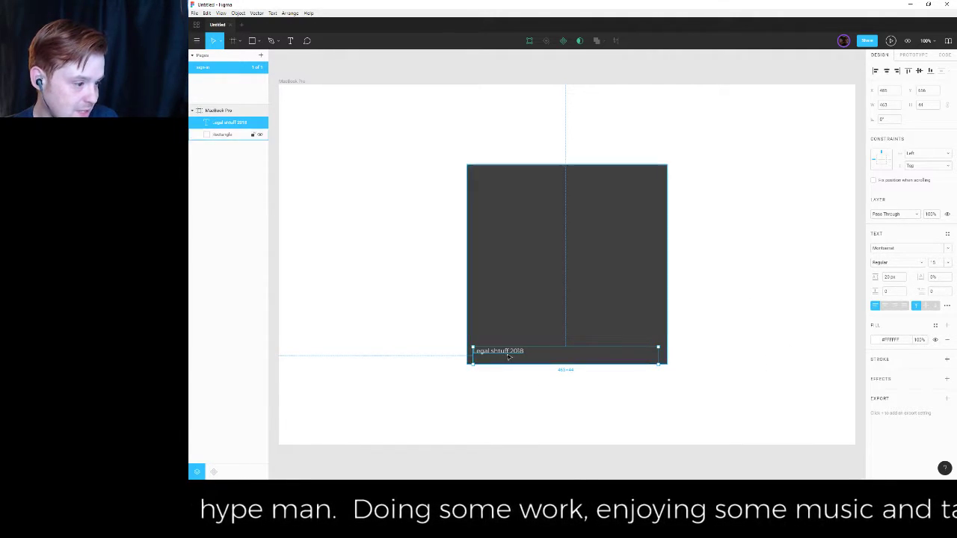
# - Set the legal text box to auto-resize by width in the advanced type settings
pyautogui.click(946, 306)
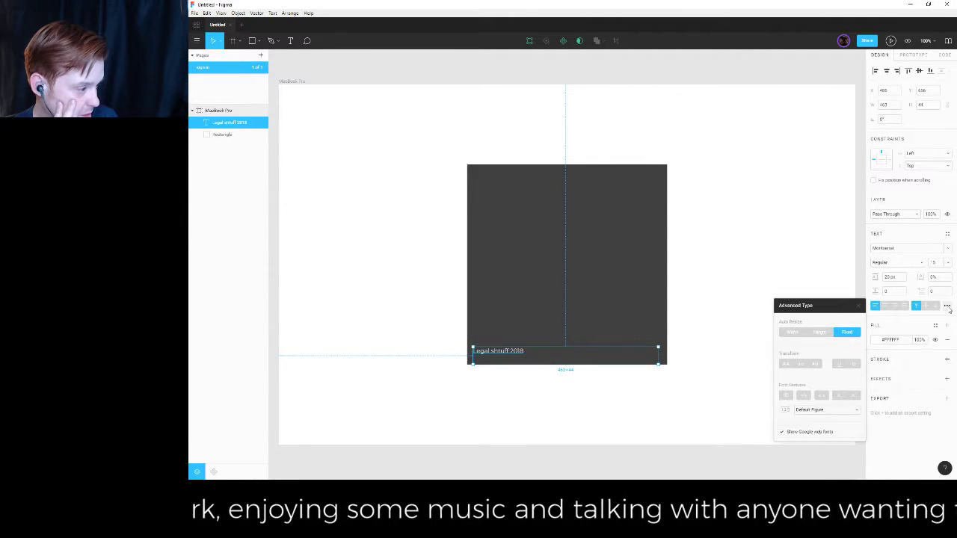
pyautogui.click(792, 333)
pyautogui.click(815, 334)
pyautogui.click(791, 333)
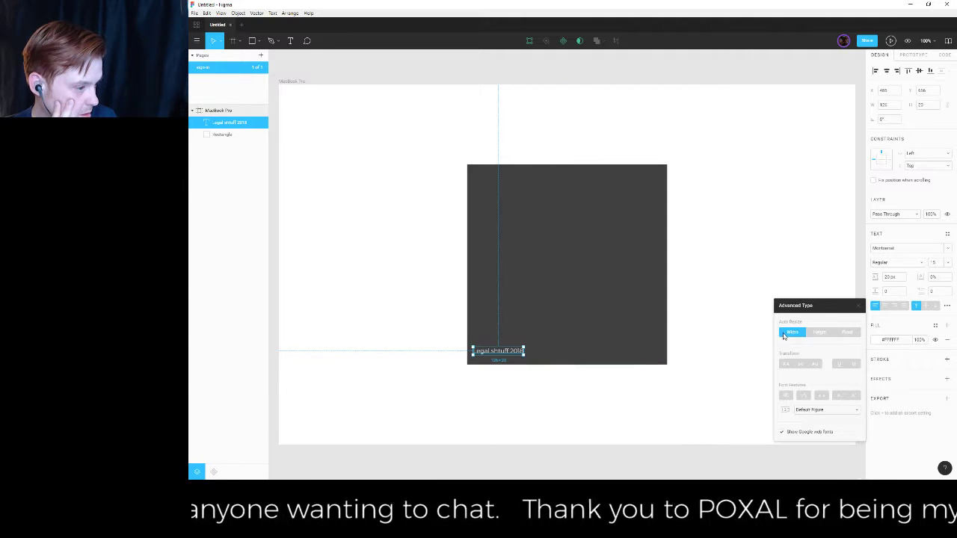
pyautogui.click(860, 307)
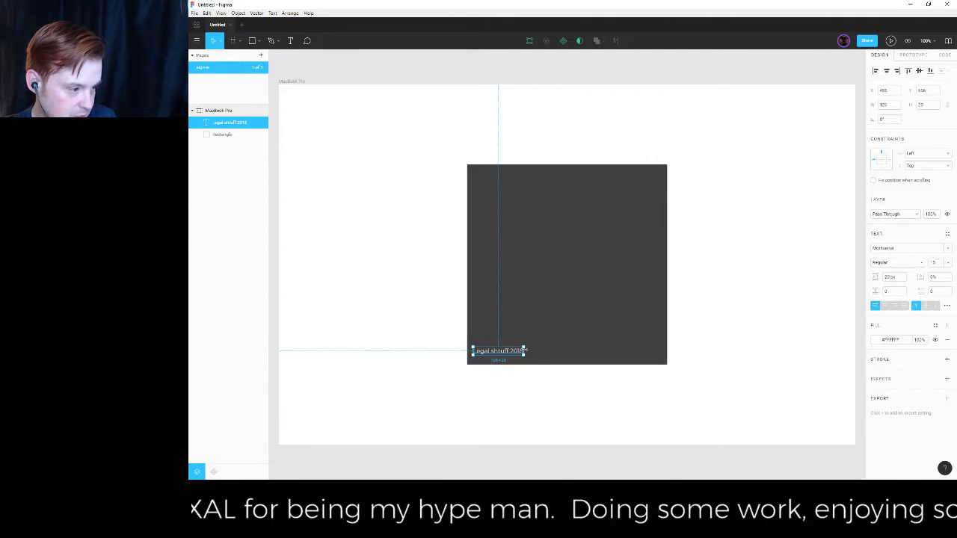
# - Move the legal text down against the panel's bottom edge and slightly further in from its side
pyautogui.click(551, 345)
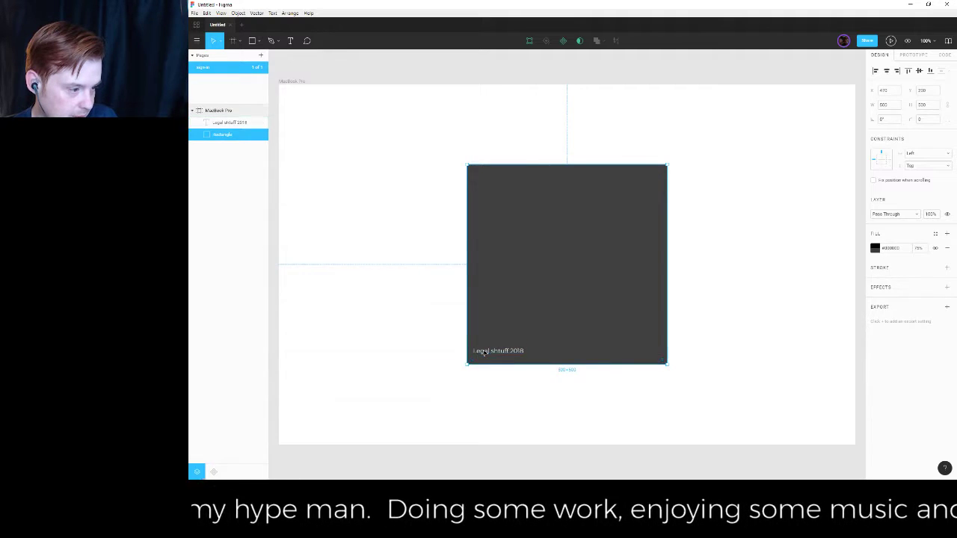
pyautogui.moveTo(501, 352); pyautogui.dragTo(512, 364)
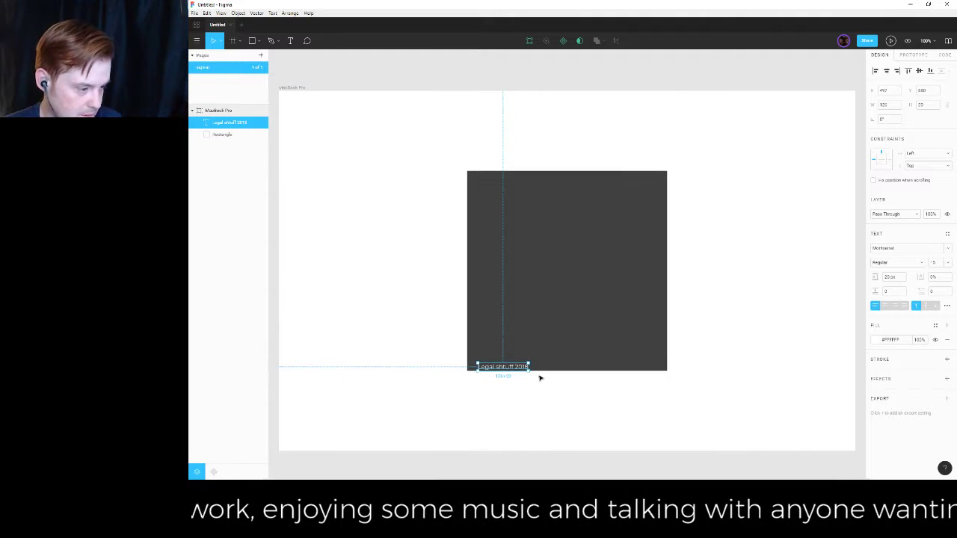
pyautogui.scroll(1, 538, 378)
pyautogui.scroll(-3, 523, 385)
pyautogui.scroll(6, 514, 276)
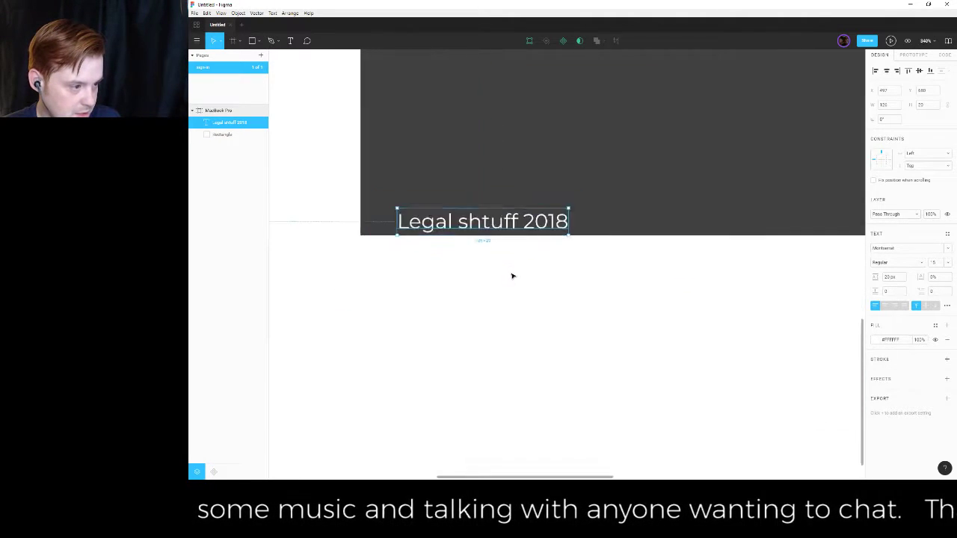
pyautogui.click(491, 290)
pyautogui.scroll(-5, 505, 295)
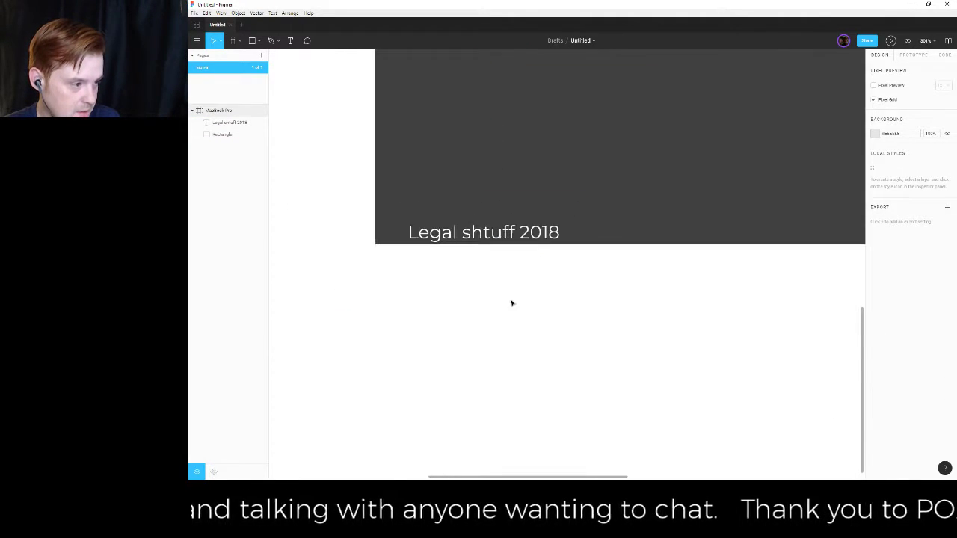
pyautogui.scroll(3, 516, 288)
# - Set the line height of the legal text to 24 px
pyautogui.click(516, 259)
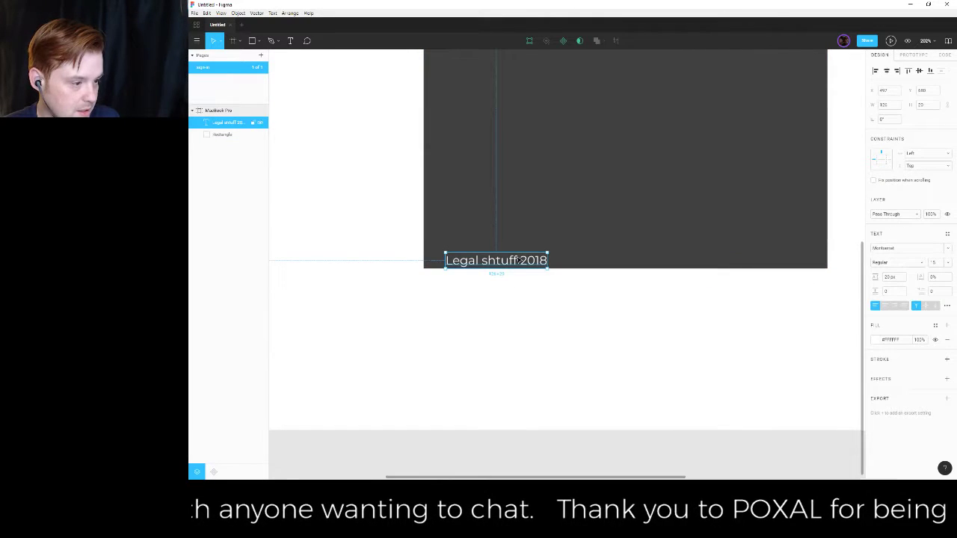
pyautogui.click(892, 279)
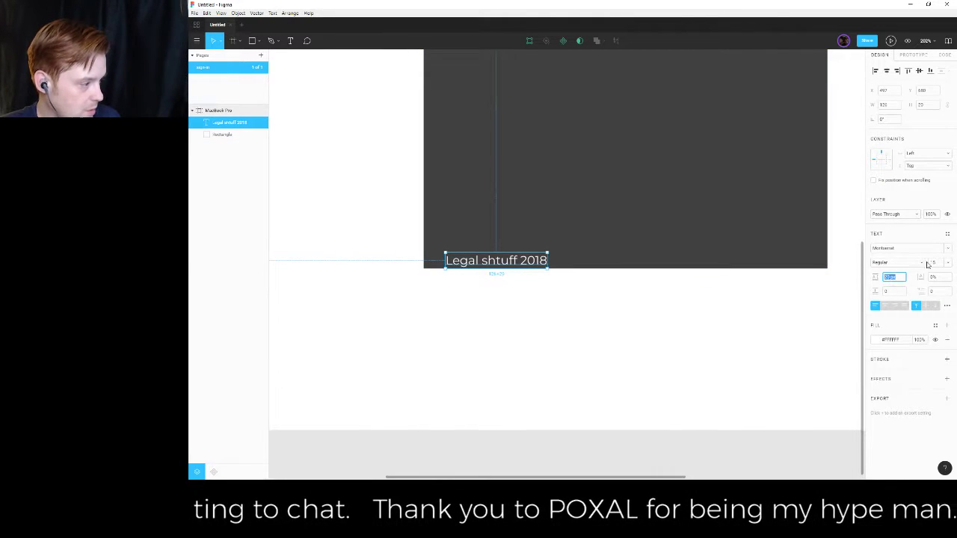
pyautogui.press('Right')
pyautogui.press('BackSpace')
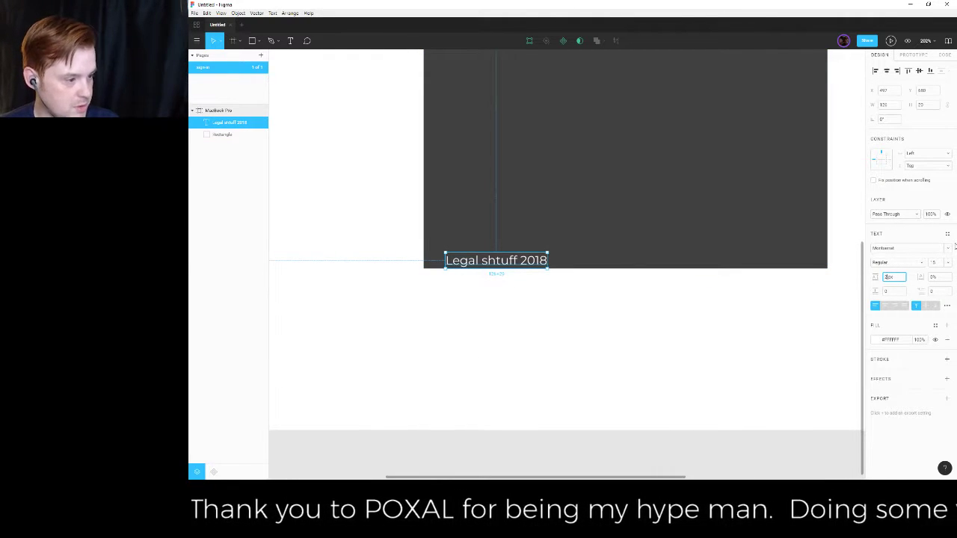
pyautogui.write('4')
pyautogui.press('Return')
pyautogui.click(536, 393)
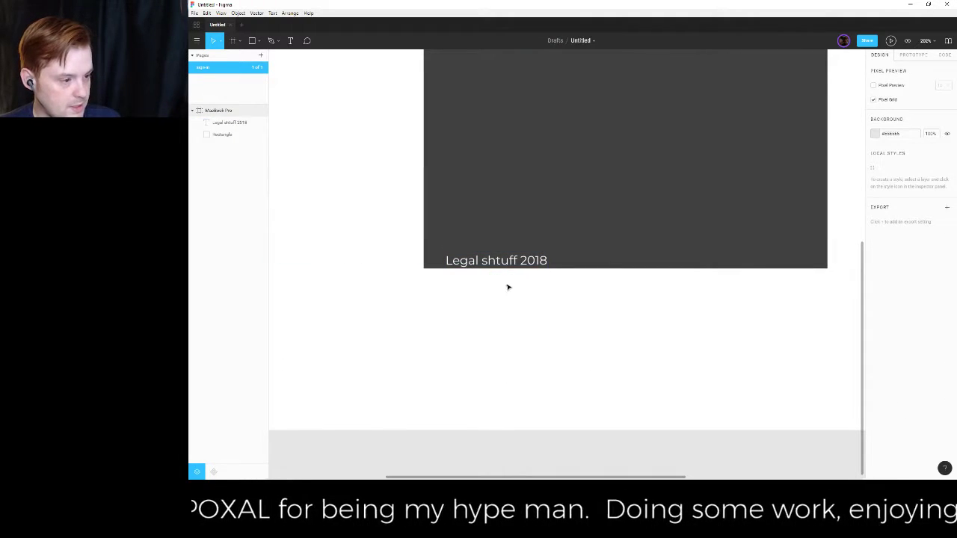
# - Raise the legal text slightly and align it vertically to the middle of its box
pyautogui.click(505, 267)
pyautogui.moveTo(505, 266); pyautogui.dragTo(505, 263)
pyautogui.click(603, 344)
pyautogui.click(502, 255)
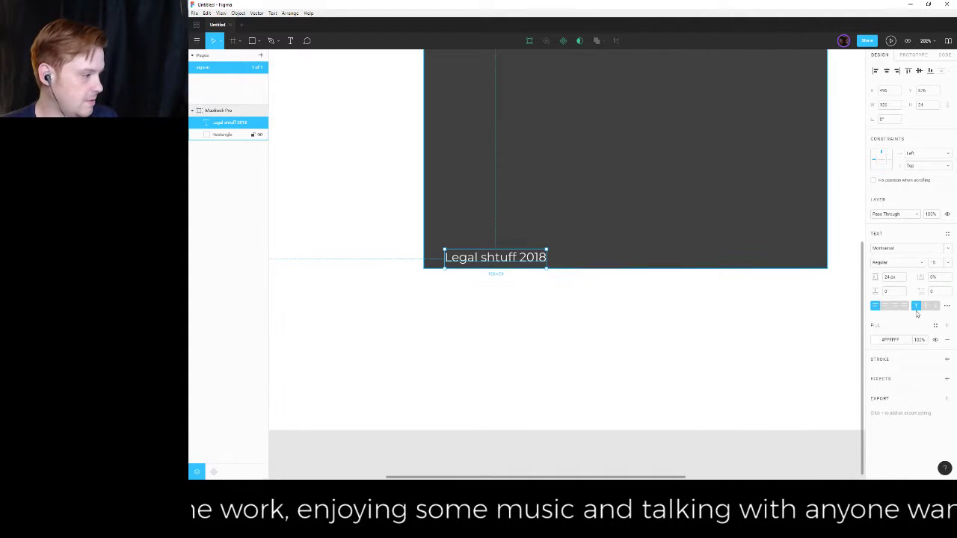
pyautogui.click(926, 307)
pyautogui.click(493, 303)
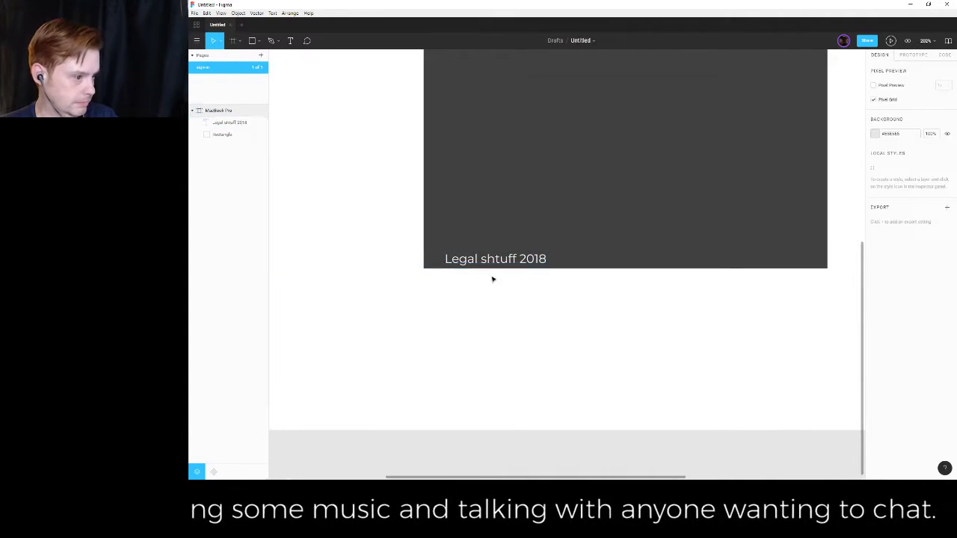
# - Move the legal text to X 490, Y 656, leaving even margins from the panel's lower corner
pyautogui.click(499, 260)
pyautogui.moveTo(504, 255); pyautogui.dragTo(507, 250)
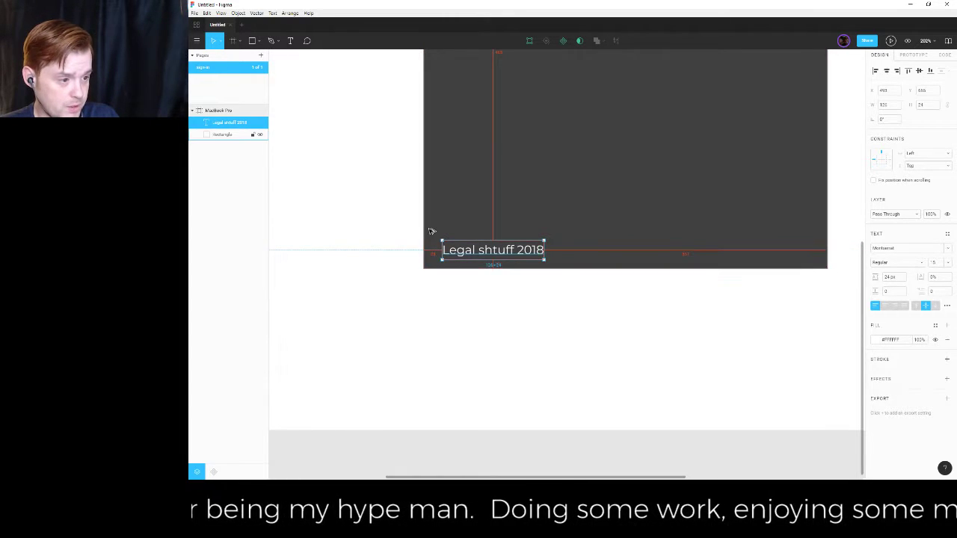
pyautogui.press('Left')
pyautogui.press('Left')
pyautogui.press('Left')
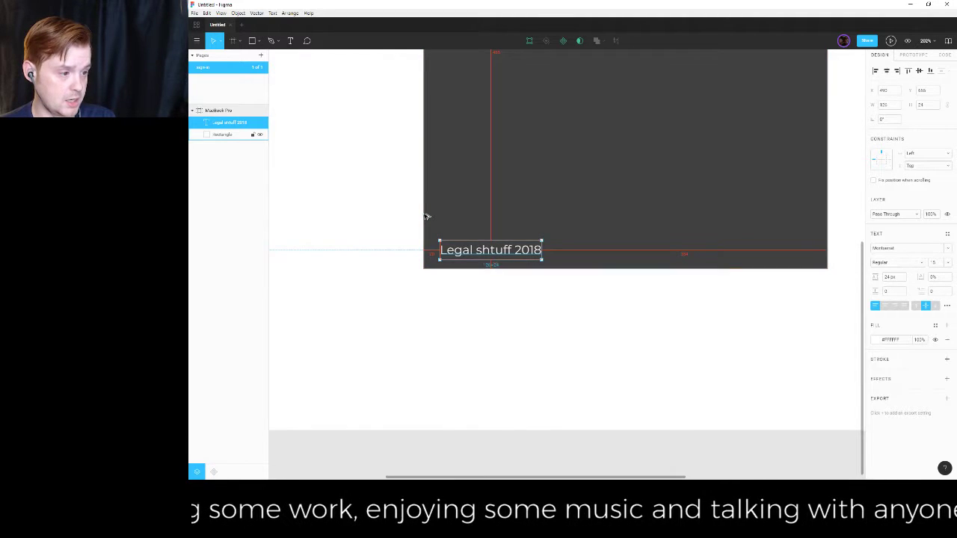
pyautogui.press('Up')
pyautogui.press('Up')
pyautogui.press('Up')
pyautogui.press('Up')
pyautogui.press('Up')
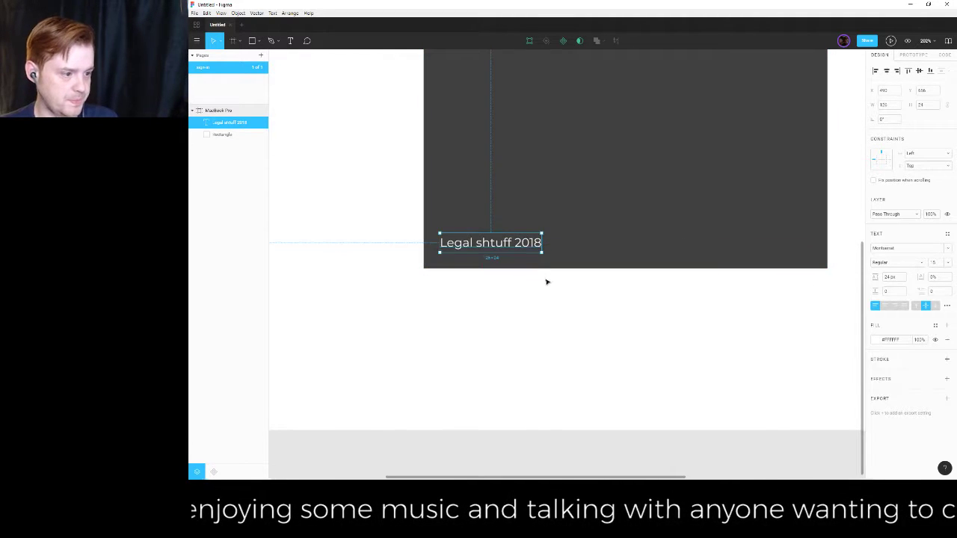
# - Replace the legal text with "Copyright © 2008 Apple Inc. All rights reserved."
pyautogui.scroll(-2, 551, 325)
pyautogui.scroll(2, 551, 309)
pyautogui.scroll(-1, 550, 318)
pyautogui.scroll(-5, 549, 318)
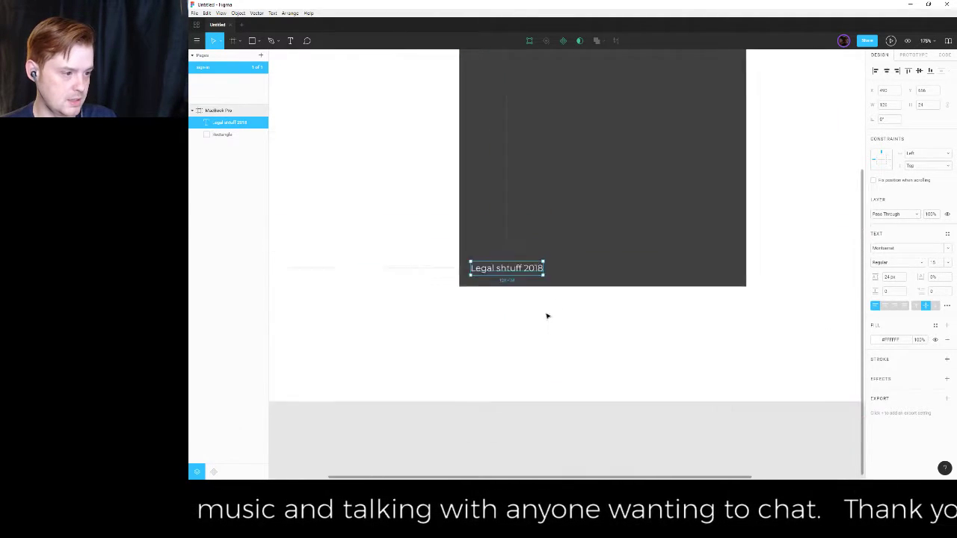
pyautogui.click(558, 324)
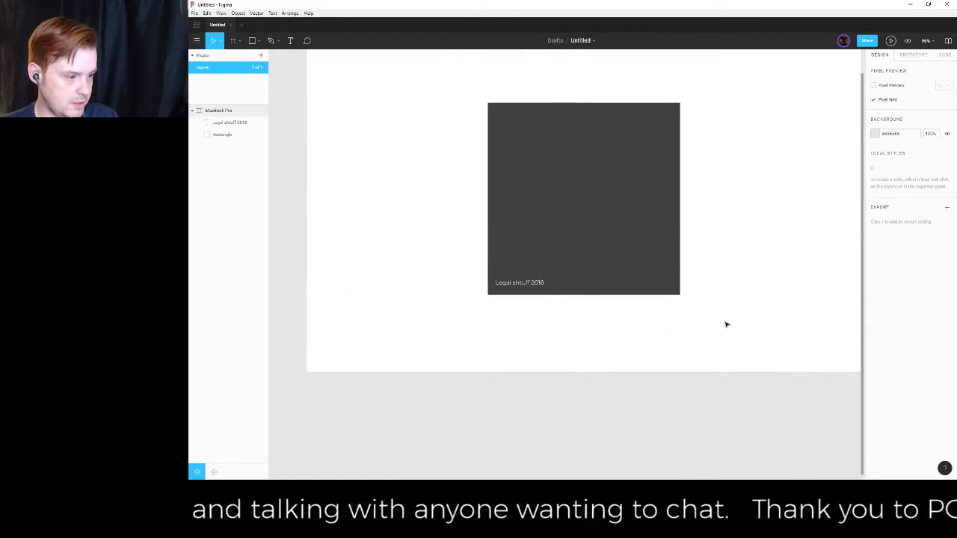
pyautogui.click(519, 284)
pyautogui.click(812, 291)
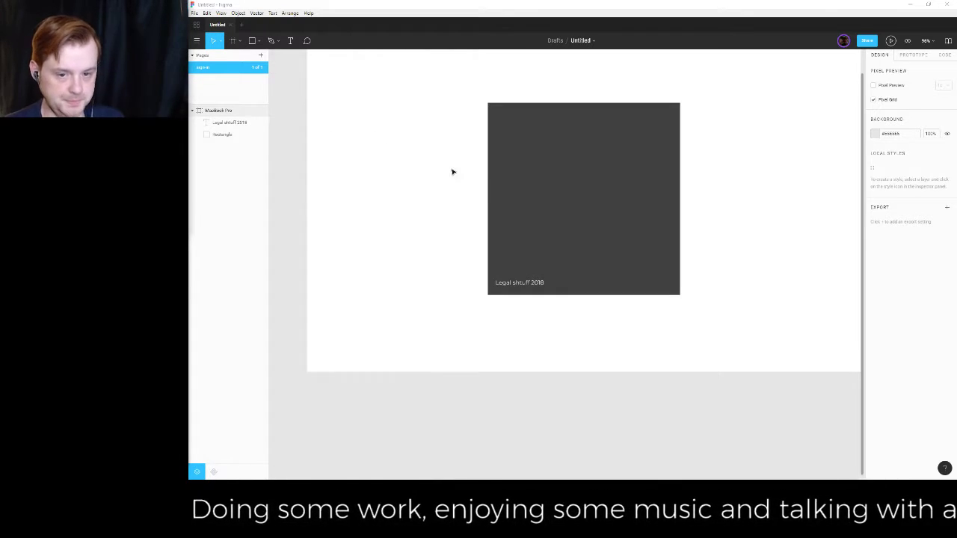
pyautogui.doubleClick(535, 285)
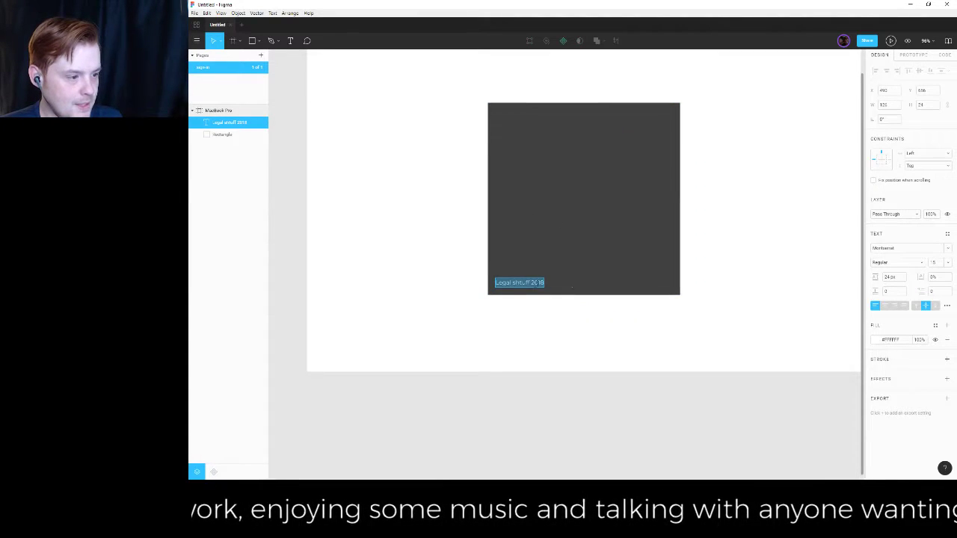
pyautogui.write('Copyright © 2008 Apple Inc. All rights reserved.')
pyautogui.press('Escape')
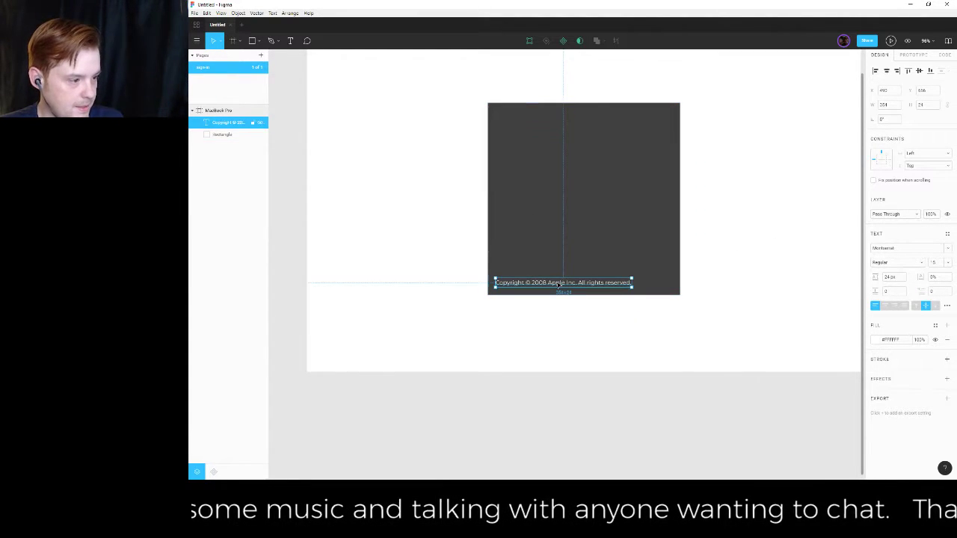
# - Replace "Apple Inc." in the copyright line with "MMD."
pyautogui.doubleClick(569, 282)
pyautogui.doubleClick(569, 283)
pyautogui.click(555, 283)
pyautogui.moveTo(548, 282); pyautogui.dragTo(577, 283)
pyautogui.press('BackSpace')
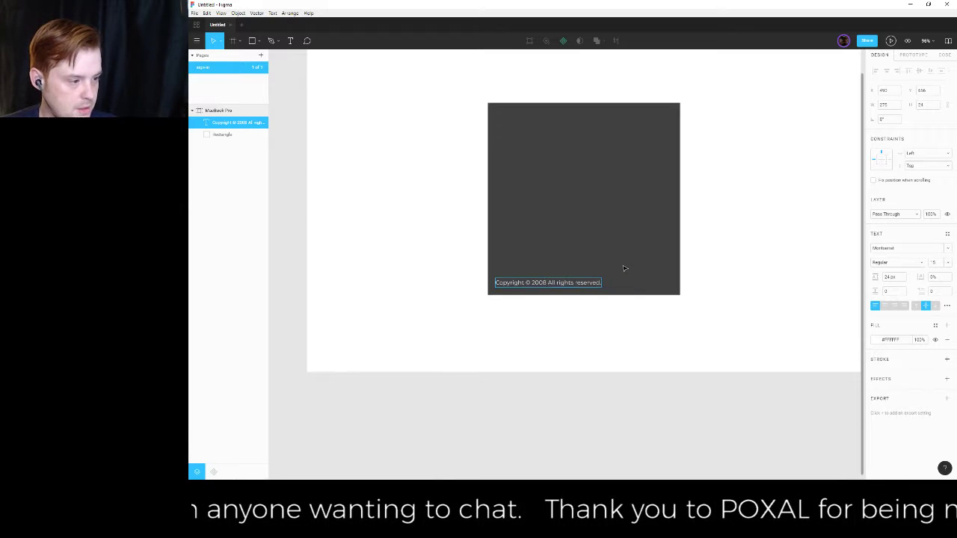
pyautogui.write('MMD.')
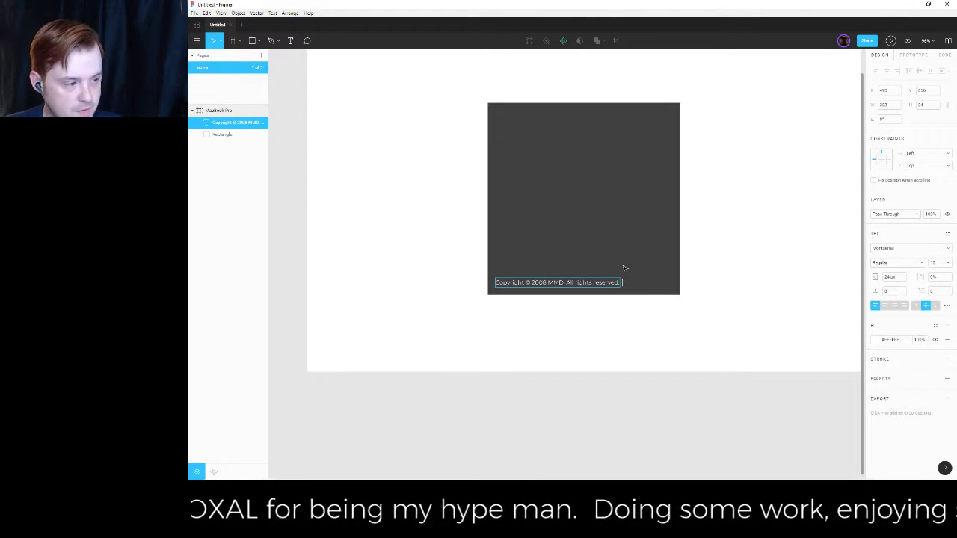
# - Append "Privacy Policy" to the end of the copyright line
pyautogui.write('Priva')
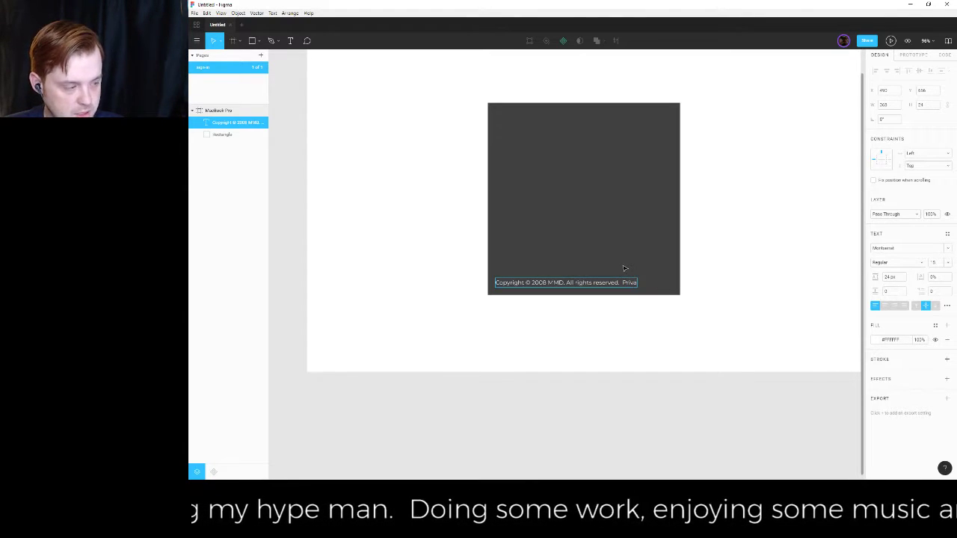
pyautogui.write('cy')
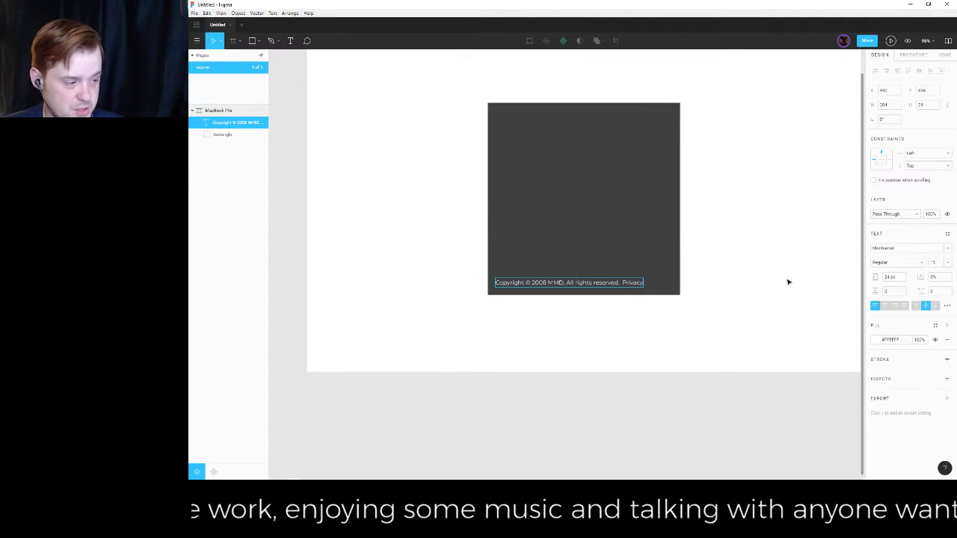
pyautogui.press('Escape')
pyautogui.press('Return')
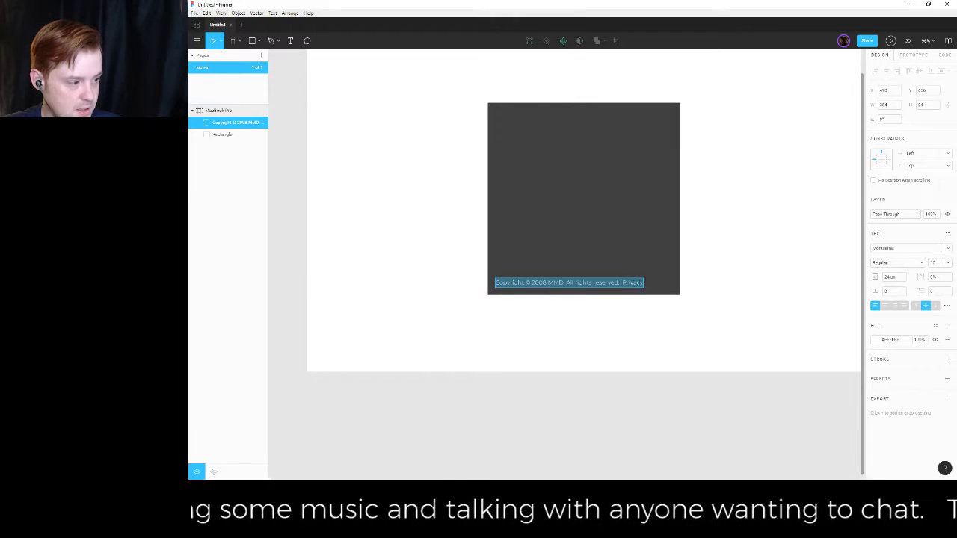
pyautogui.press('Escape')
pyautogui.press('Return')
pyautogui.press('Right')
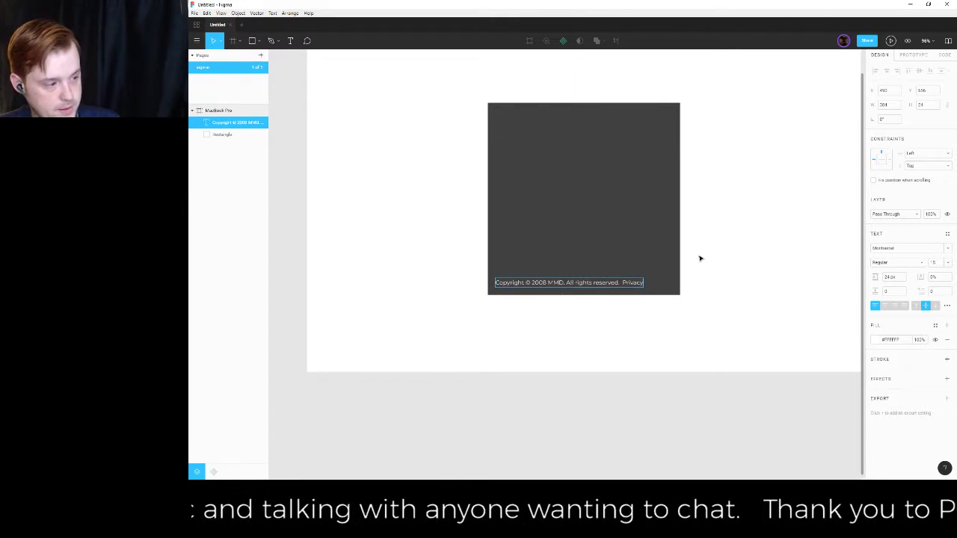
pyautogui.write('Policy')
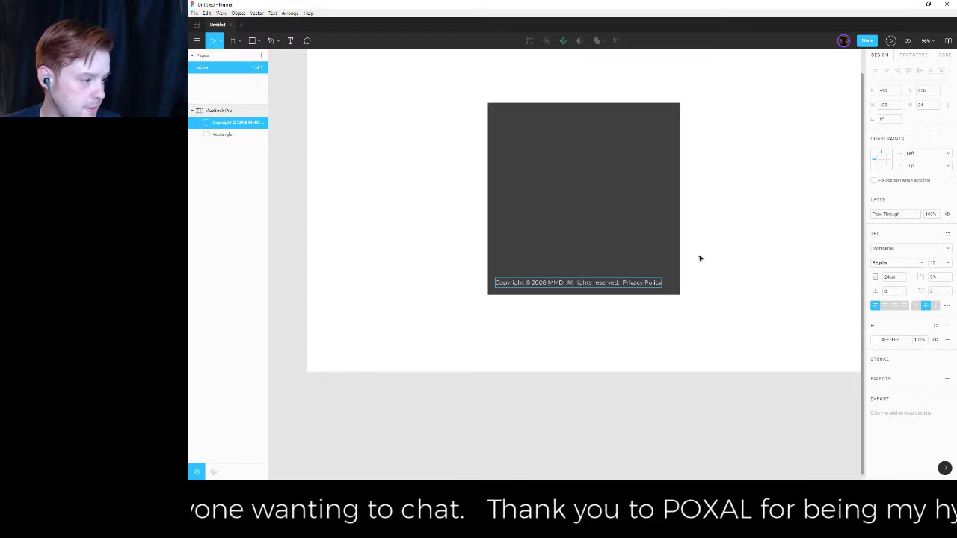
pyautogui.press('Escape')
pyautogui.click(625, 316)
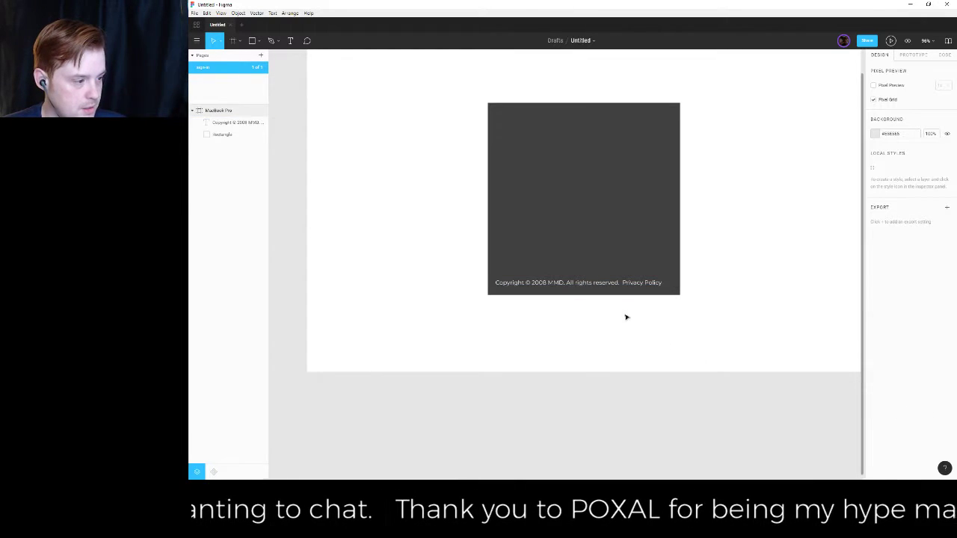
pyautogui.doubleClick(654, 284)
pyautogui.click(622, 283)
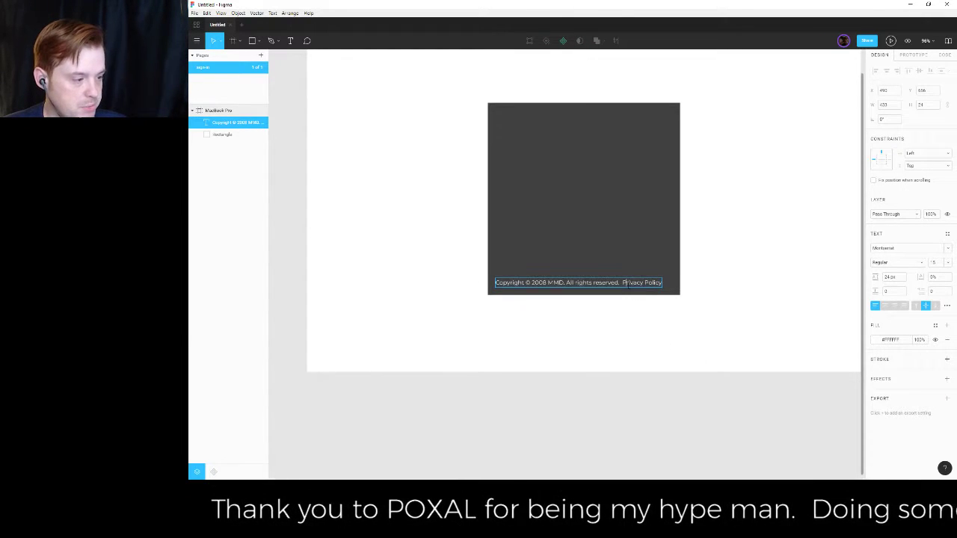
pyautogui.moveTo(621, 283); pyautogui.dragTo(663, 283)
pyautogui.press('Escape')
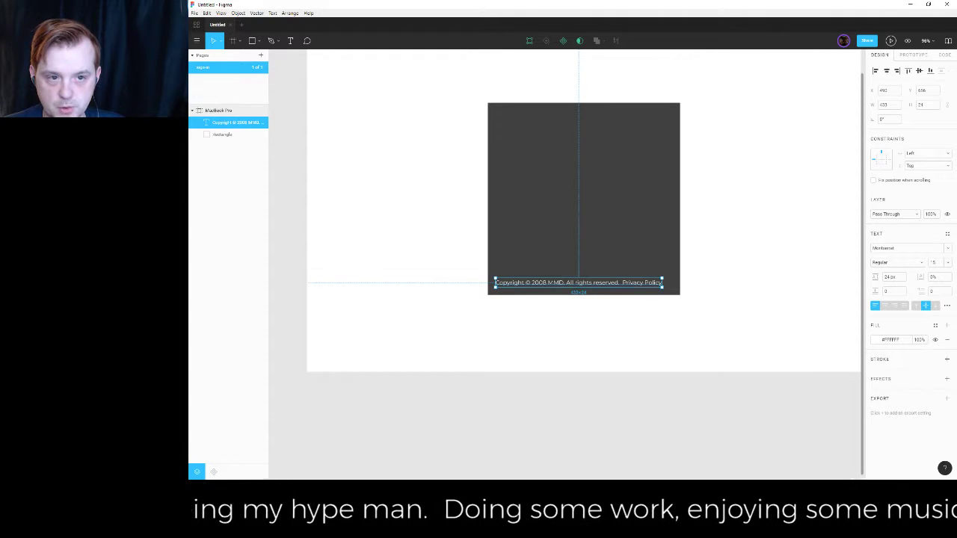
pyautogui.hotkey('alt', 'Tab')
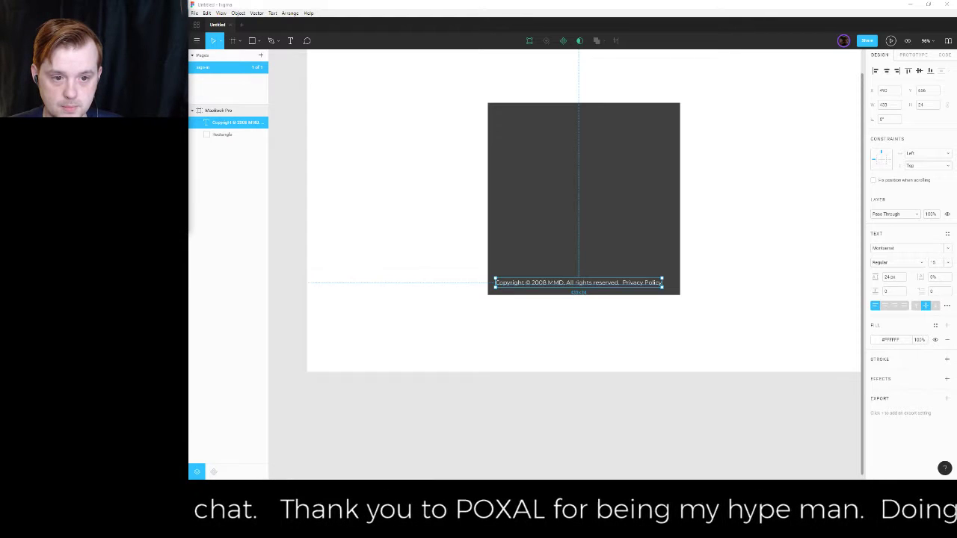
# - Colour only the words "Privacy Policy" in the copyright line pink with fill #FF1674
pyautogui.click(765, 324)
pyautogui.doubleClick(641, 283)
pyautogui.moveTo(622, 283); pyautogui.dragTo(688, 288)
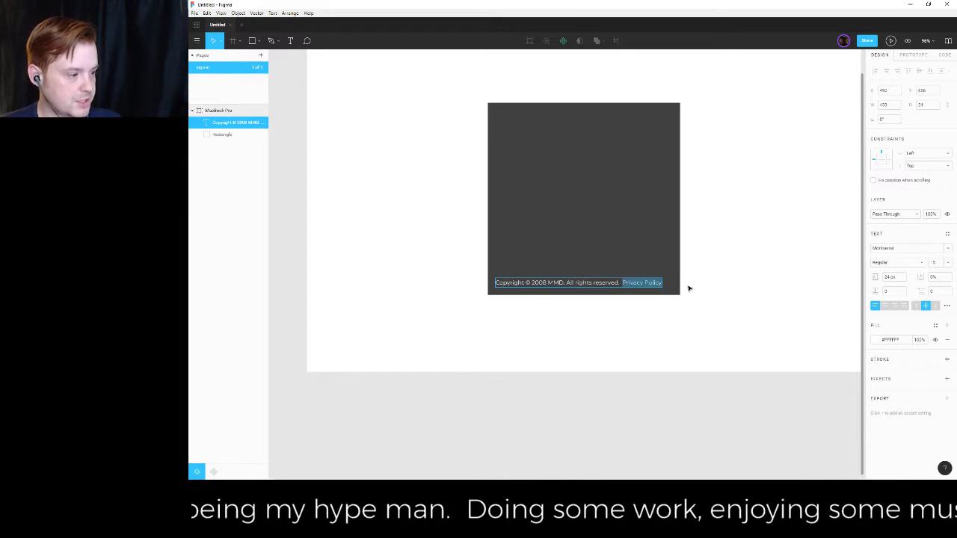
pyautogui.click(876, 340)
pyautogui.write('#71574')
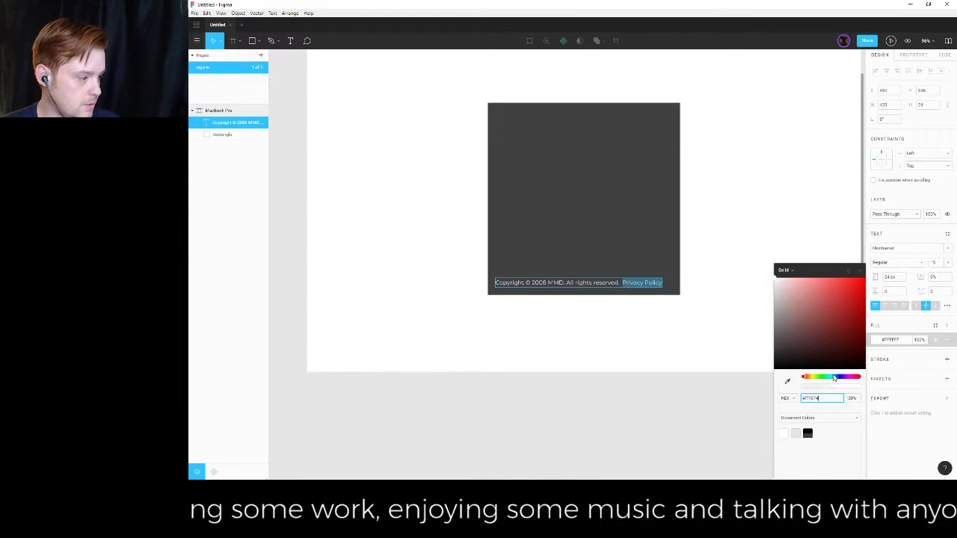
pyautogui.press('Return')
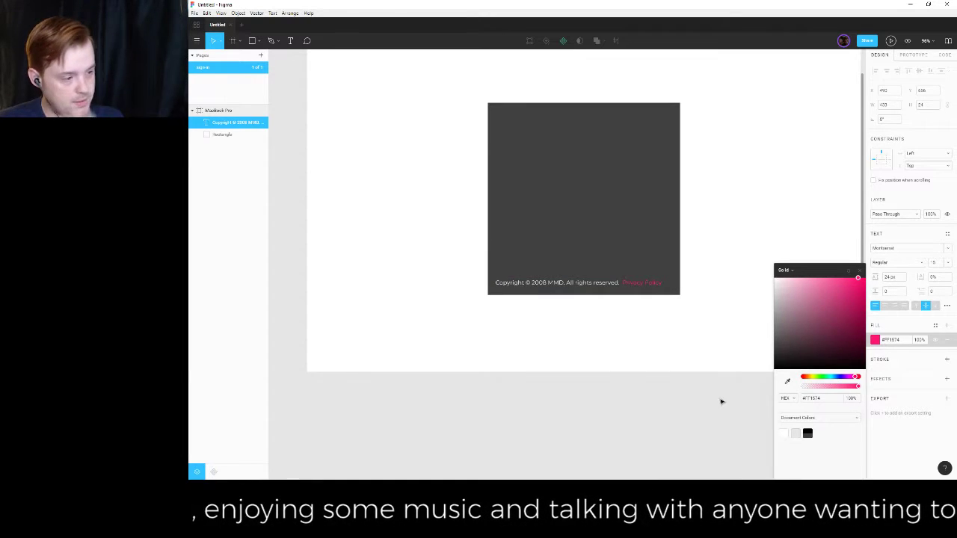
pyautogui.press('Escape')
pyautogui.click(682, 353)
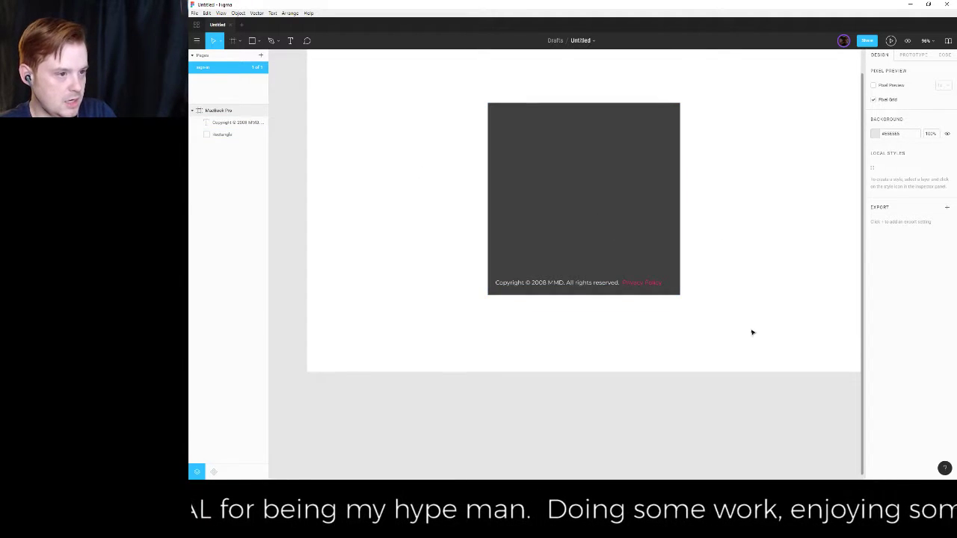
# - Preview the sign-in frame in presentation view, then close the preview and return to the design
pyautogui.scroll(1, 754, 291)
pyautogui.click(890, 40)
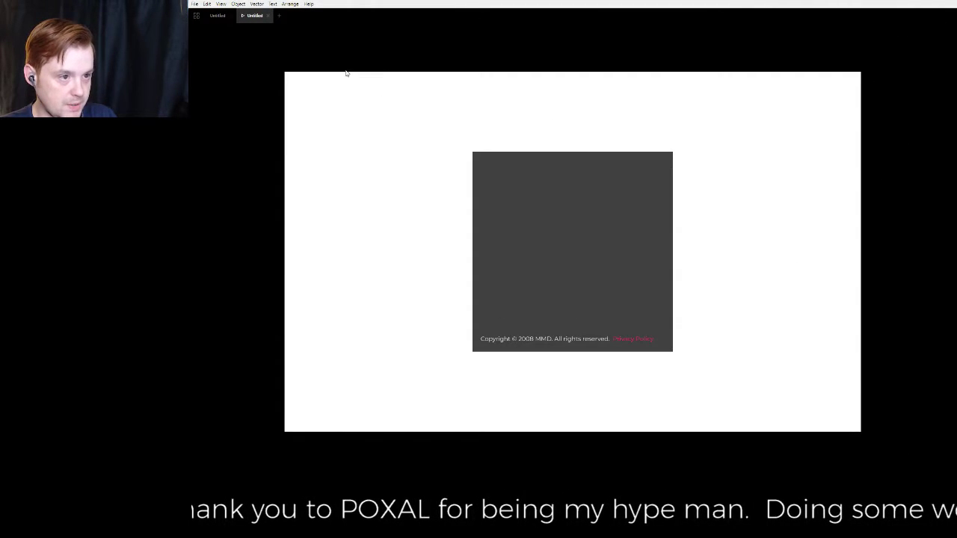
pyautogui.click(268, 15)
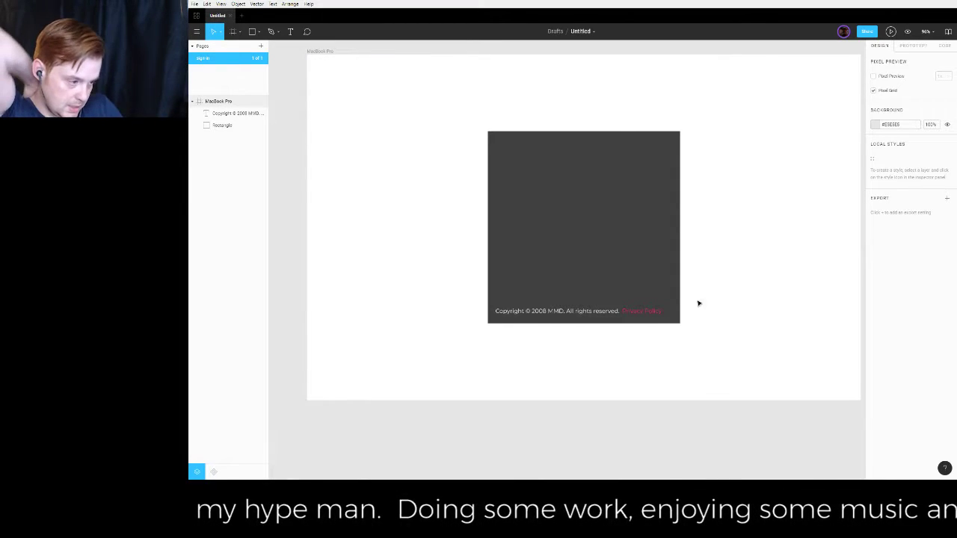
# - Widen the copyright text box to 460 and centre-align its text horizontally within the panel
pyautogui.click(650, 312)
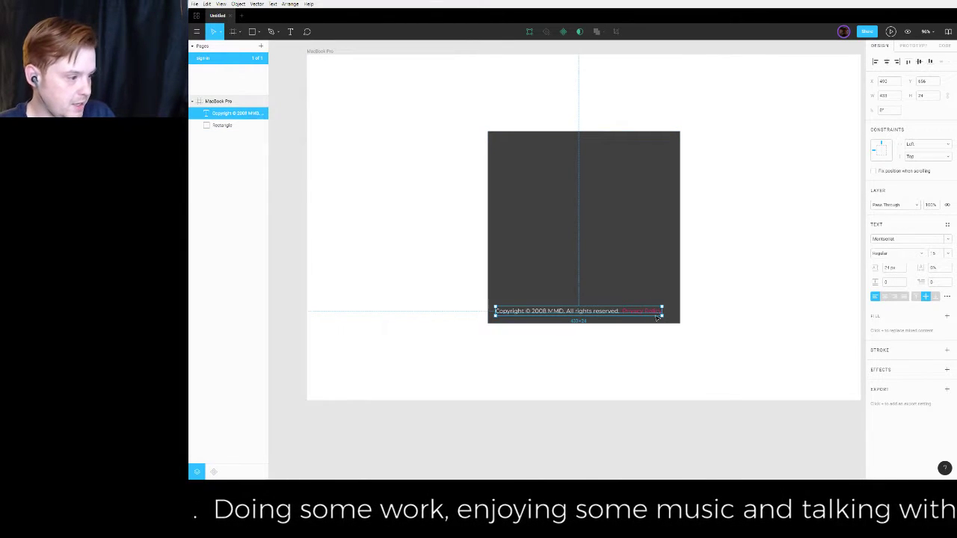
pyautogui.moveTo(664, 310); pyautogui.dragTo(671, 310)
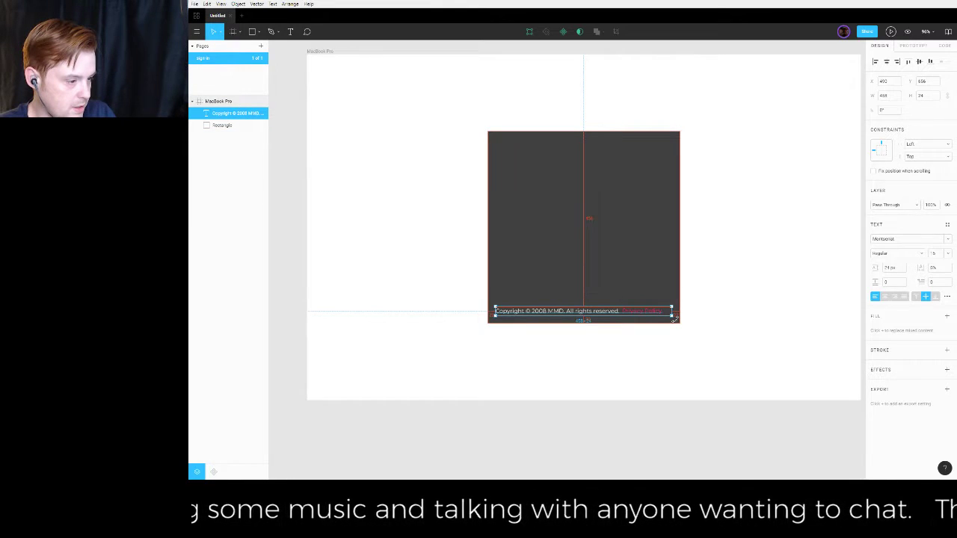
pyautogui.click(894, 96)
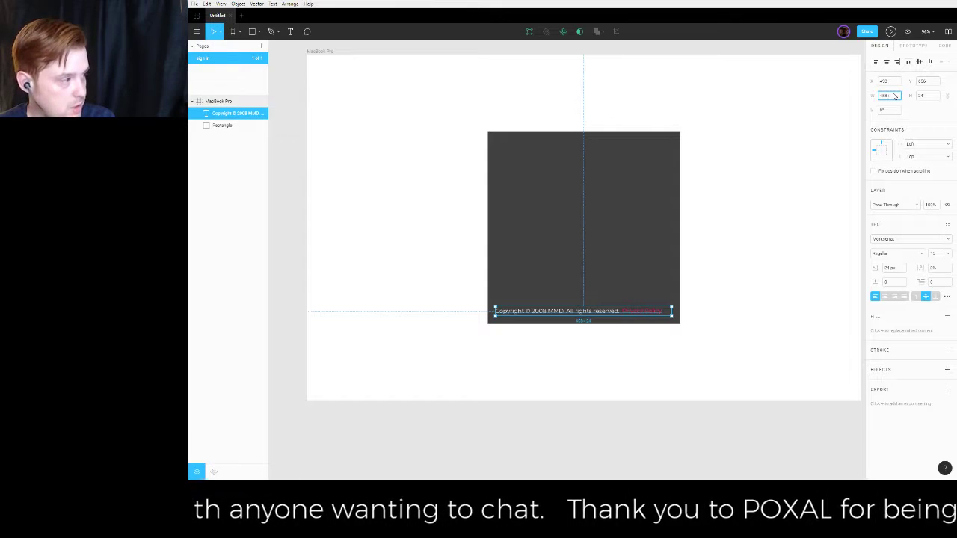
pyautogui.write('+2')
pyautogui.press('Return')
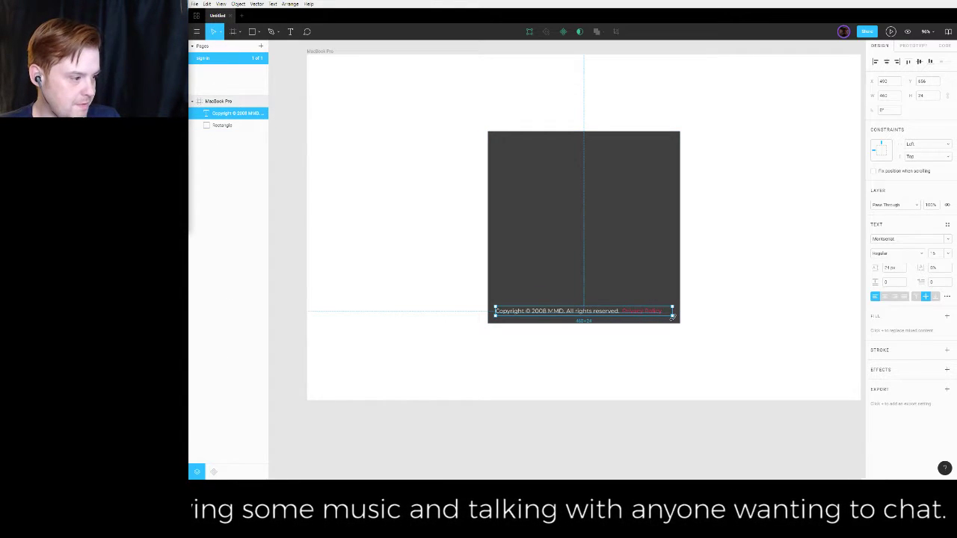
pyautogui.press('alt')
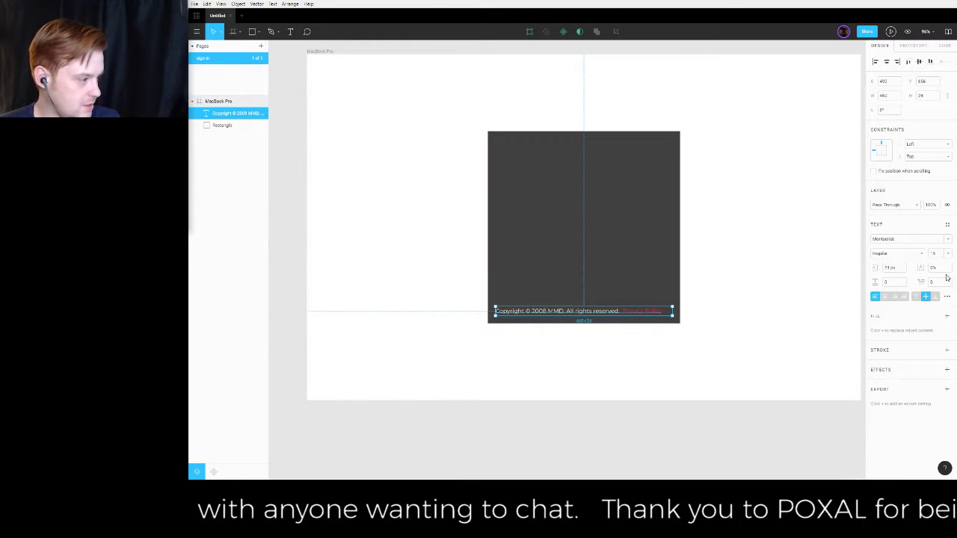
pyautogui.click(886, 298)
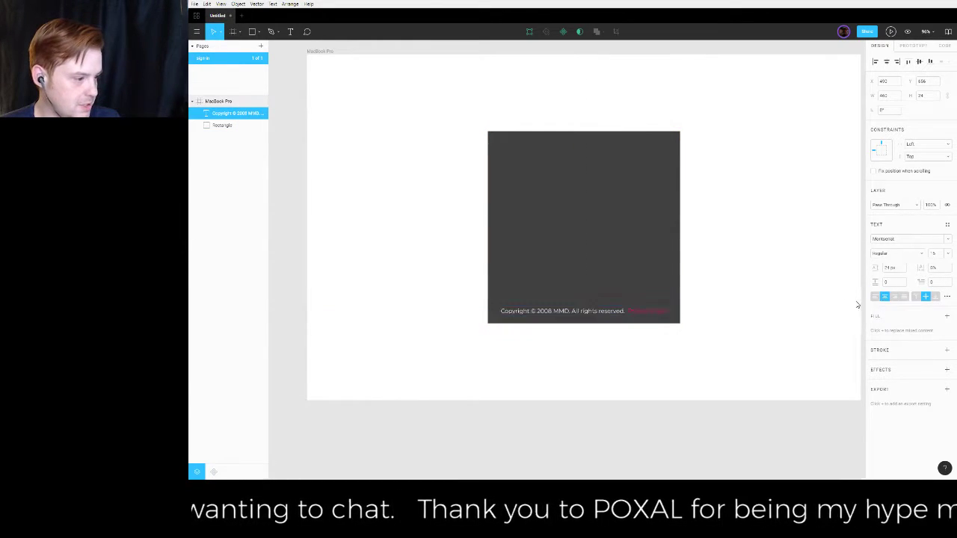
pyautogui.click(754, 338)
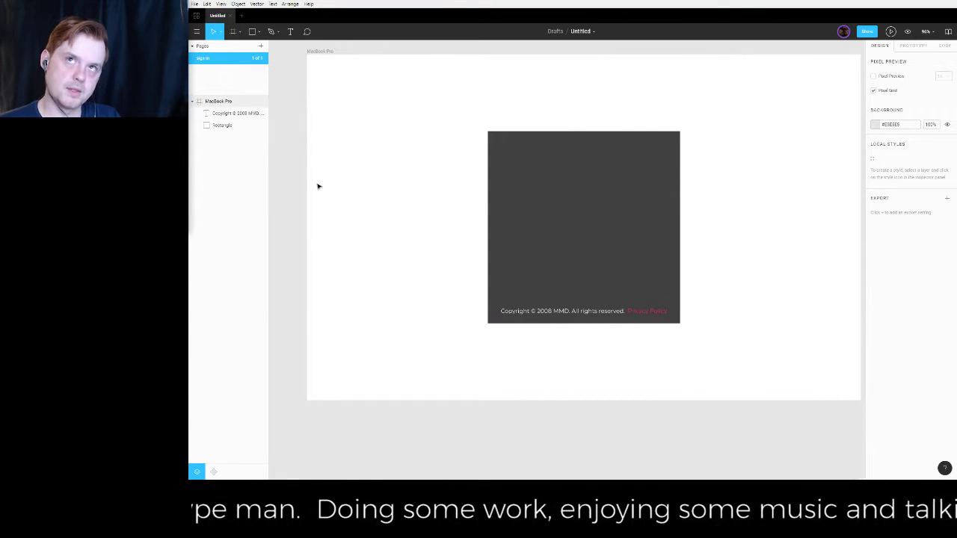
# - Draw a rectangle about 289 wide in the upper half of the dark panel and set its height to 45
pyautogui.click(617, 189)
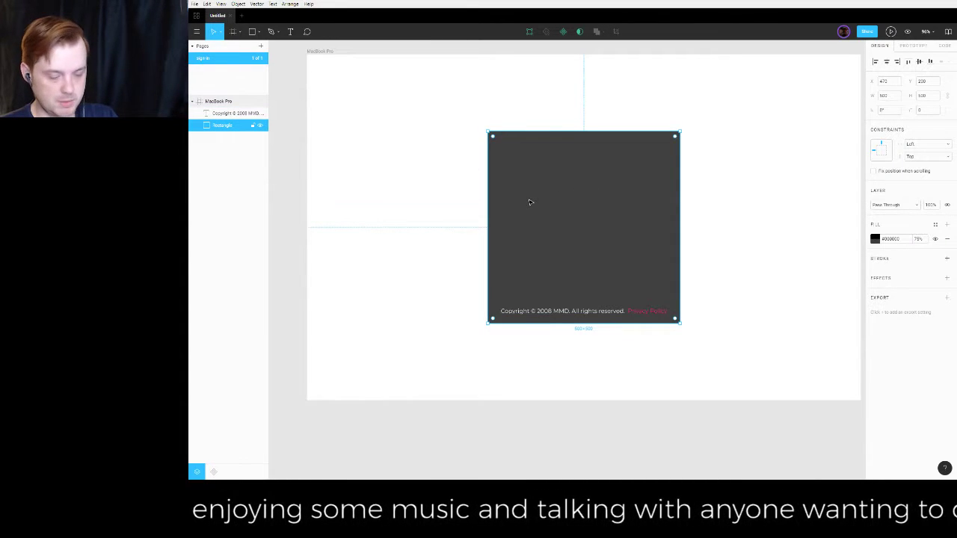
pyautogui.press('r')
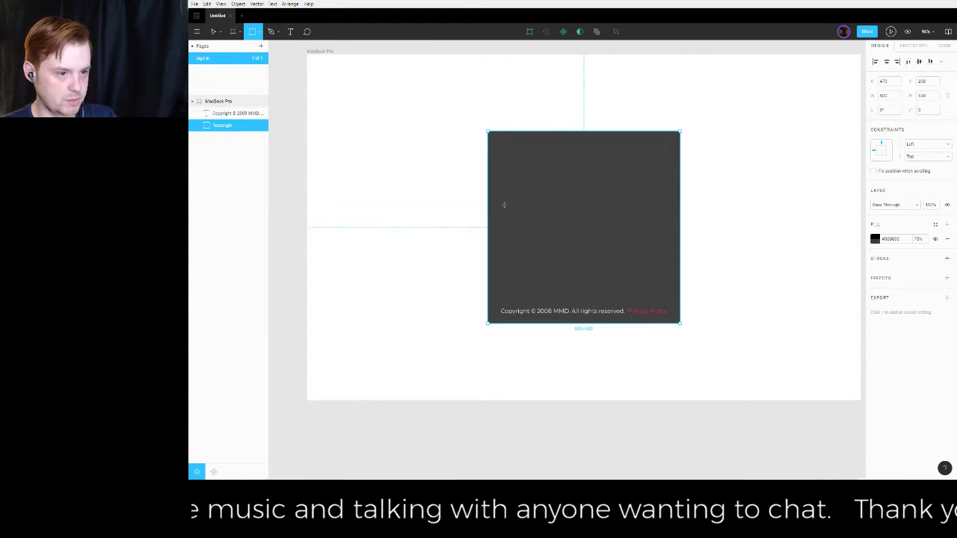
pyautogui.moveTo(504, 198)
pyautogui.mouseDown()
pyautogui.moveTo(552, 216)
pyautogui.moveTo(616, 214)
pyautogui.mouseUp()
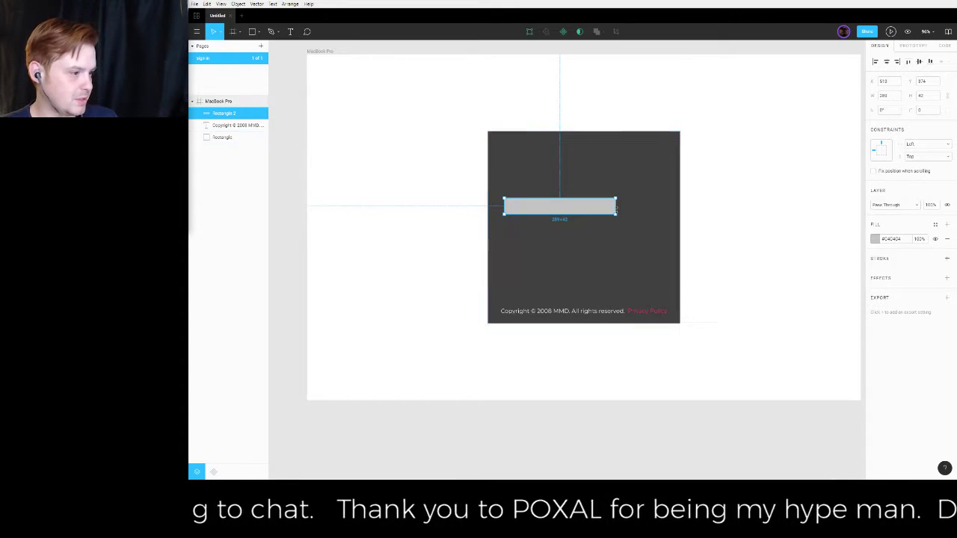
pyautogui.click(639, 215)
pyautogui.click(591, 210)
pyautogui.click(927, 96)
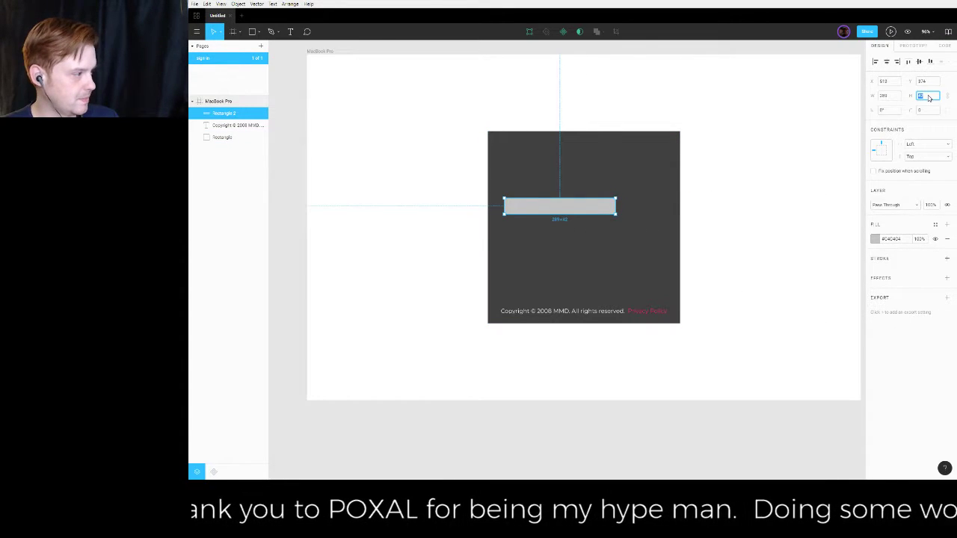
pyautogui.write('45')
pyautogui.press('Return')
# - Position the grey rectangle at X 490, Y 387, in line with the copyright text box's starting edge
pyautogui.moveTo(591, 206); pyautogui.dragTo(565, 205)
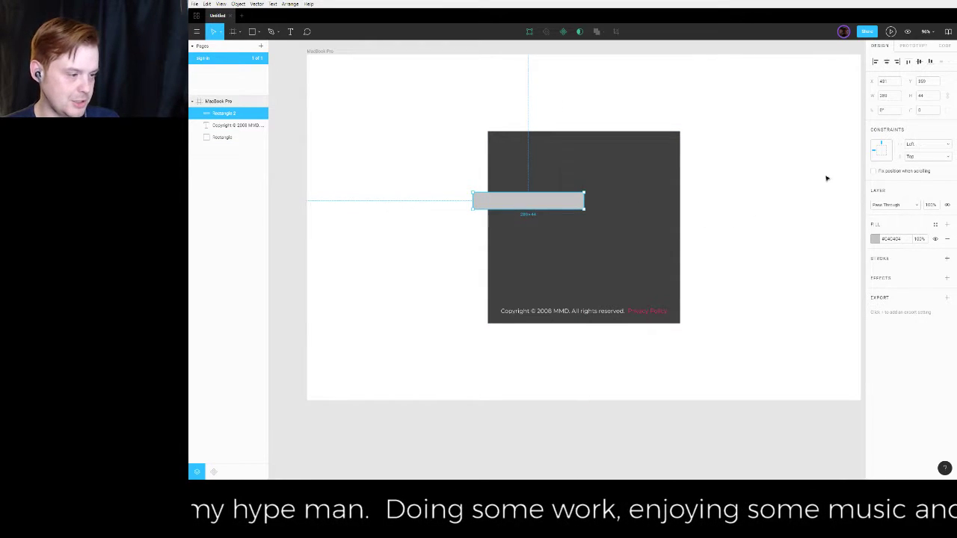
pyautogui.click(734, 247)
pyautogui.moveTo(523, 201); pyautogui.dragTo(548, 217)
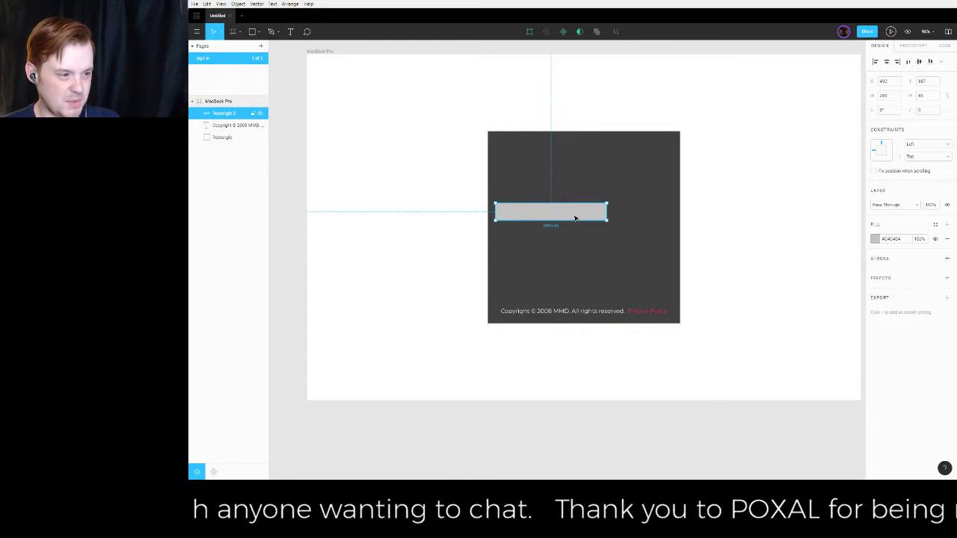
pyautogui.click(630, 222)
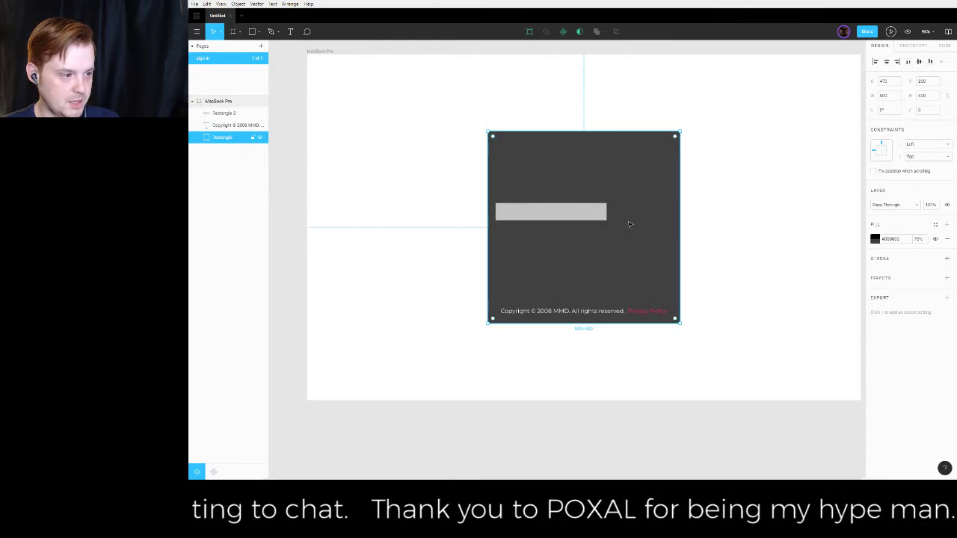
pyautogui.click(737, 219)
# - Widen the grey rectangle to 460 so it has equal 20-unit margins on both sides of the panel
pyautogui.click(576, 214)
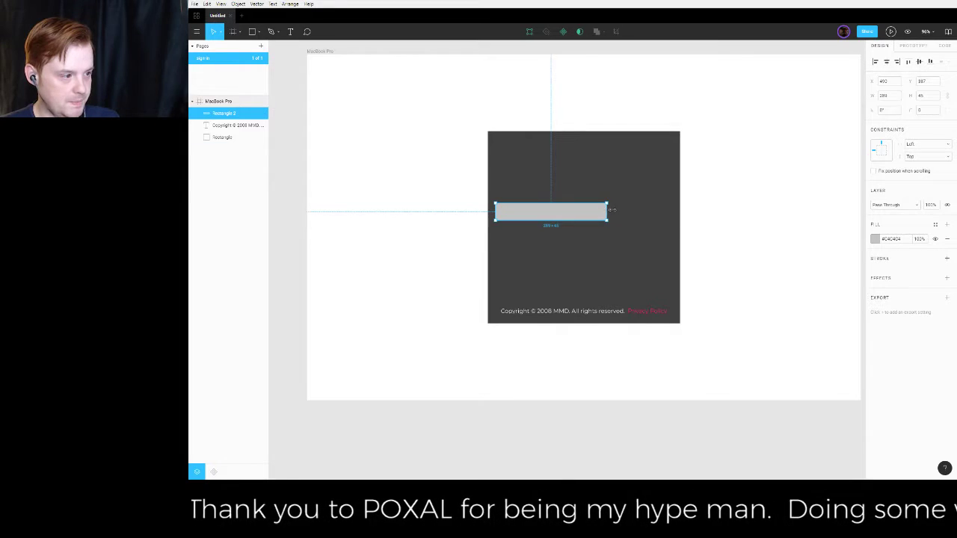
pyautogui.moveTo(611, 210); pyautogui.dragTo(669, 209)
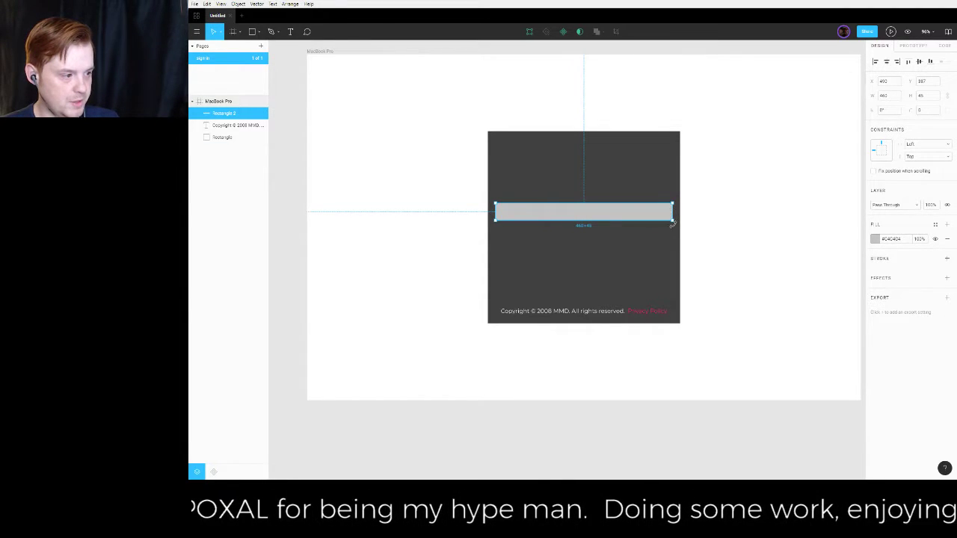
pyautogui.press('alt')
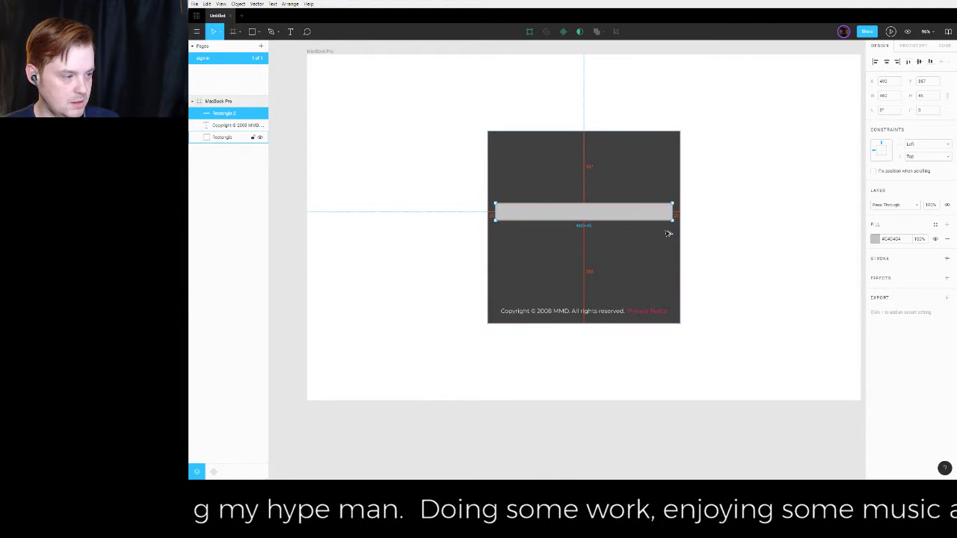
pyautogui.click(788, 258)
pyautogui.click(654, 217)
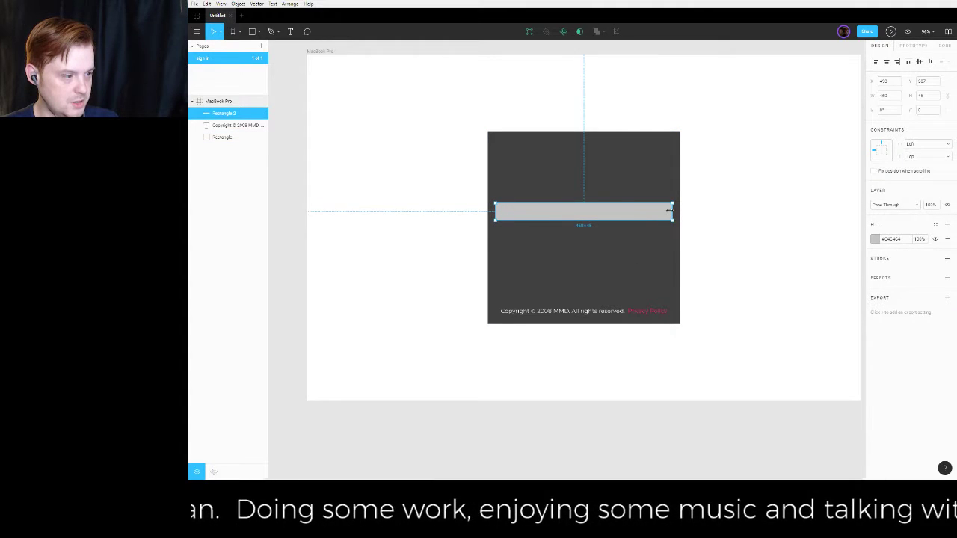
# - Narrow the grey rectangle symmetrically to a width of 364 and move it up to about Y 348, keeping it centred in the panel
pyautogui.moveTo(669, 211); pyautogui.dragTo(625, 207)
pyautogui.click(626, 216)
pyautogui.click(587, 199)
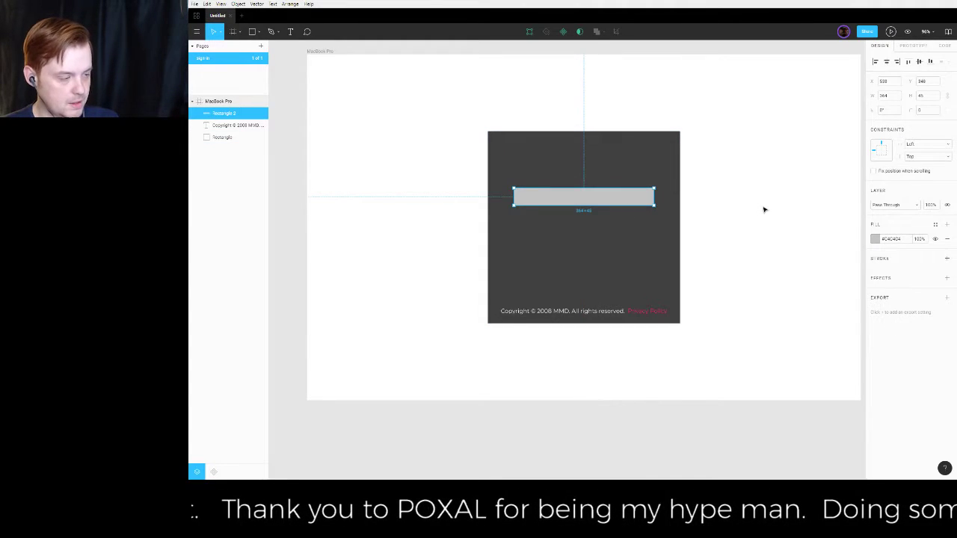
pyautogui.click(764, 209)
pyautogui.click(597, 203)
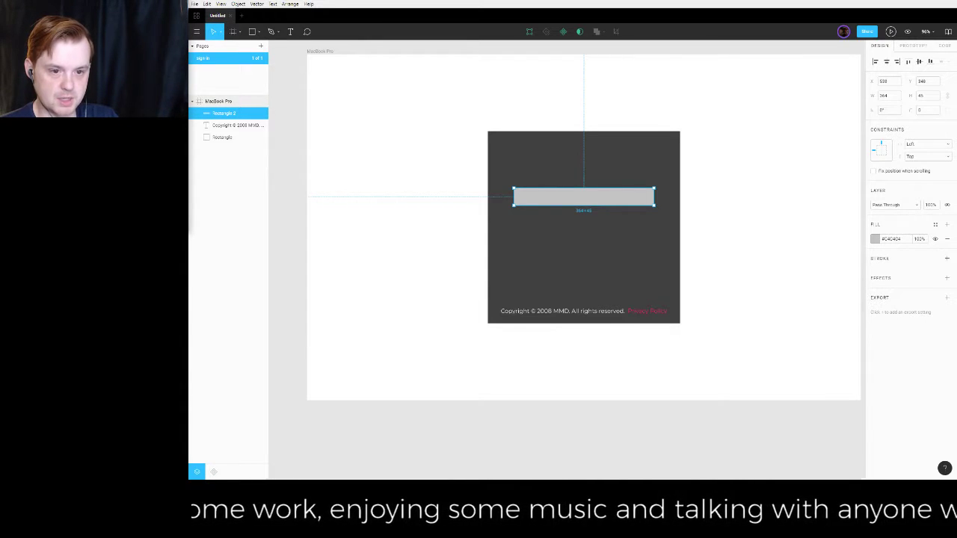
pyautogui.click(813, 181)
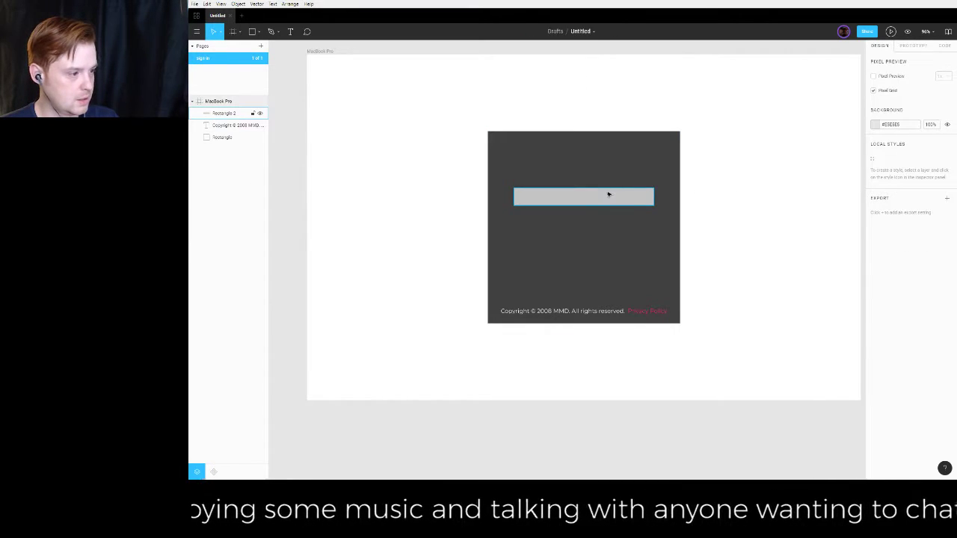
# - Change the grey rectangle's fill colour to #F2F2F2
pyautogui.click(608, 194)
pyautogui.click(875, 240)
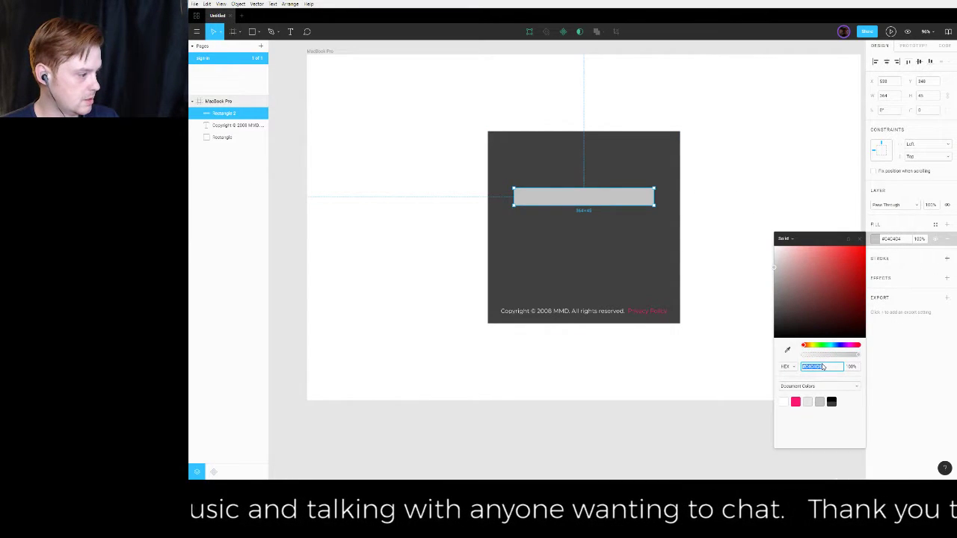
pyautogui.write('F2F2F2')
pyautogui.press('Return')
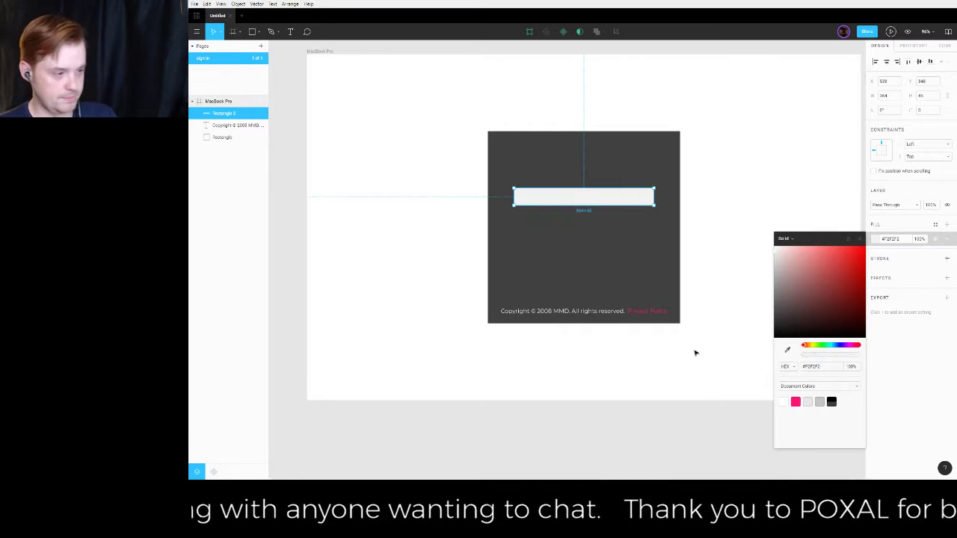
pyautogui.click(680, 340)
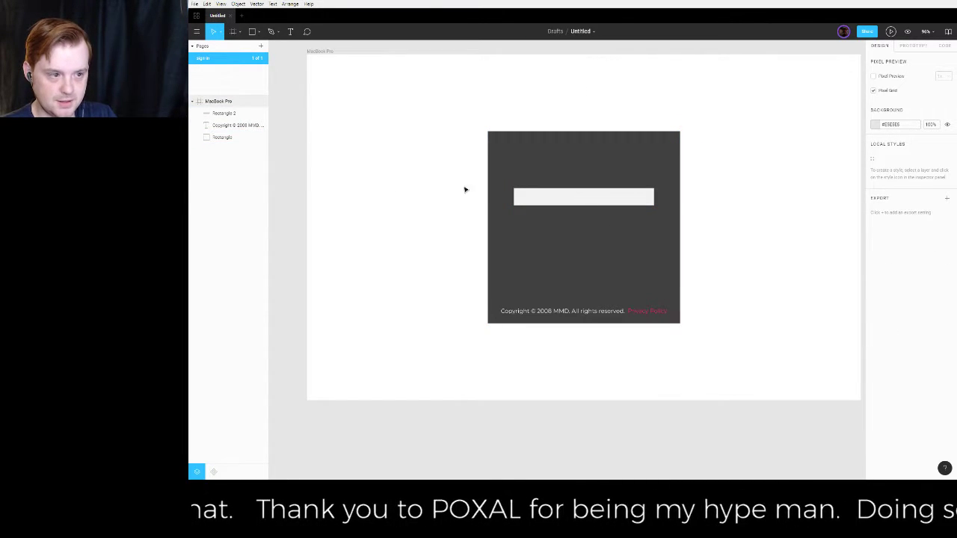
# - Add an Inner Shadow effect to the light input field rectangle
pyautogui.click(551, 197)
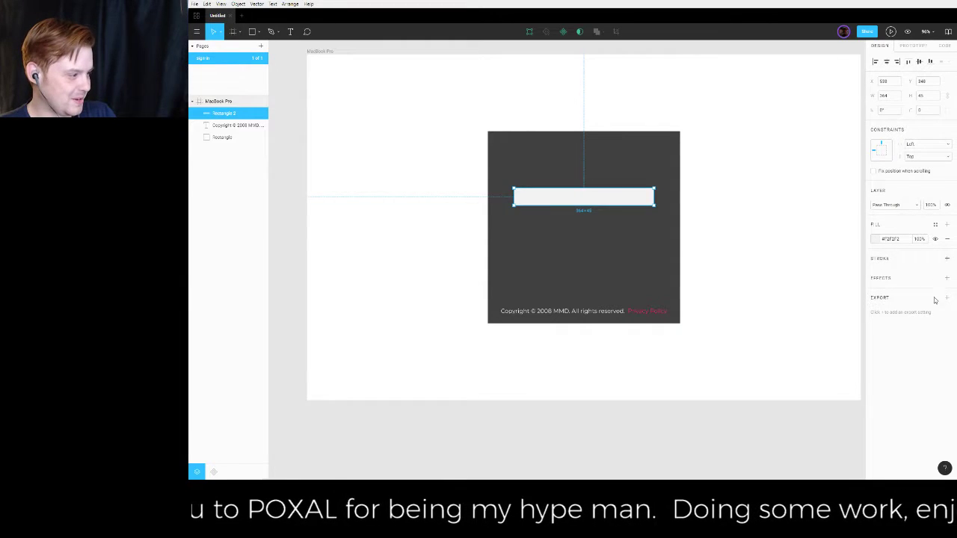
pyautogui.click(947, 278)
pyautogui.click(905, 294)
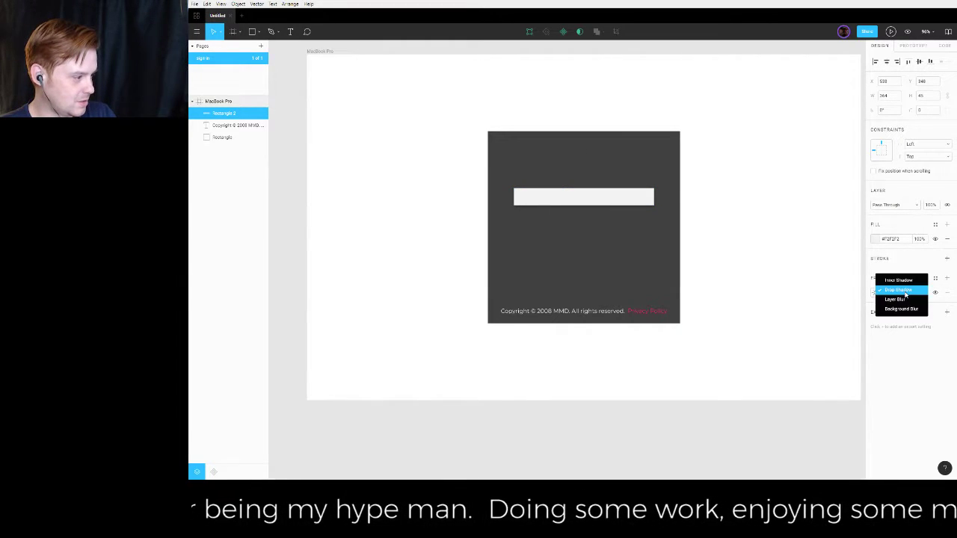
pyautogui.click(911, 282)
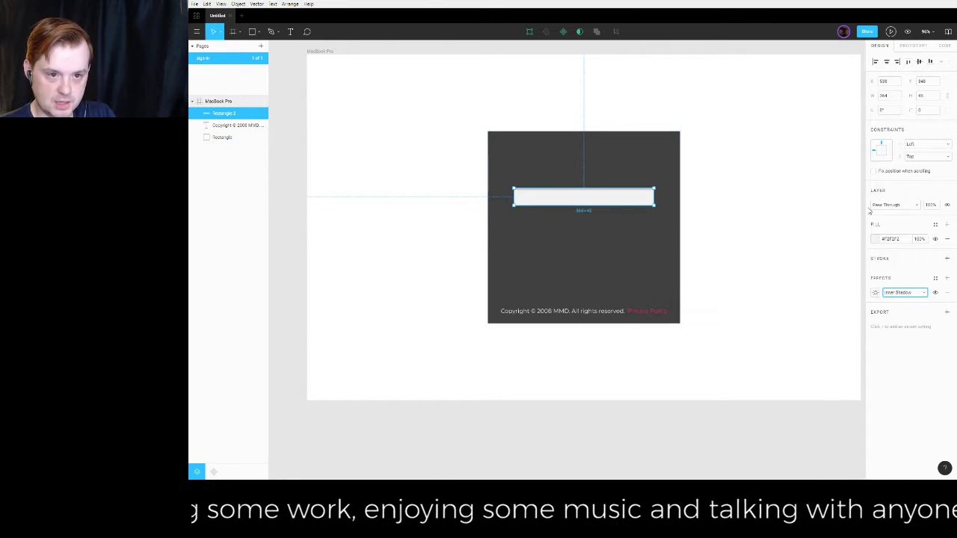
# - Set the input field's inner shadow to a blur of 8 and a Y offset of 2
pyautogui.click(876, 293)
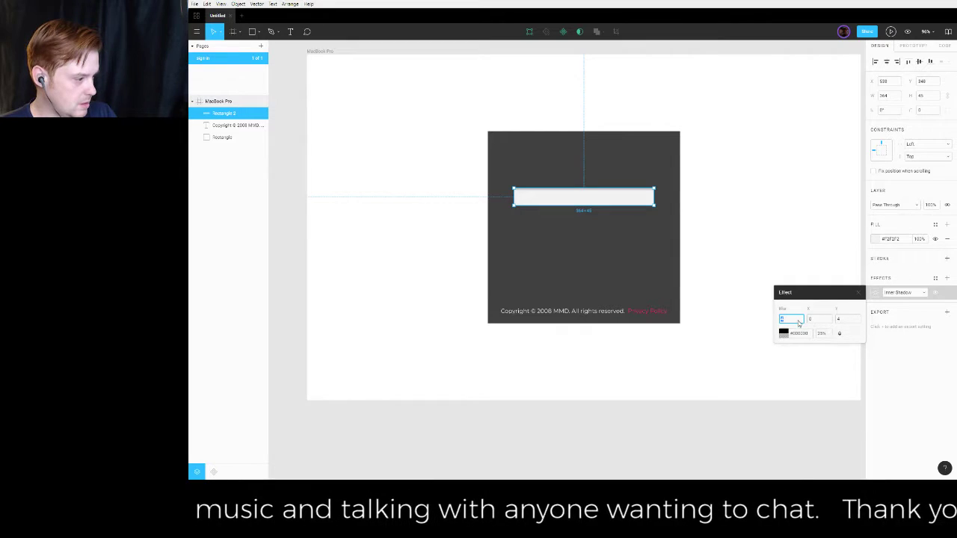
pyautogui.press('Return')
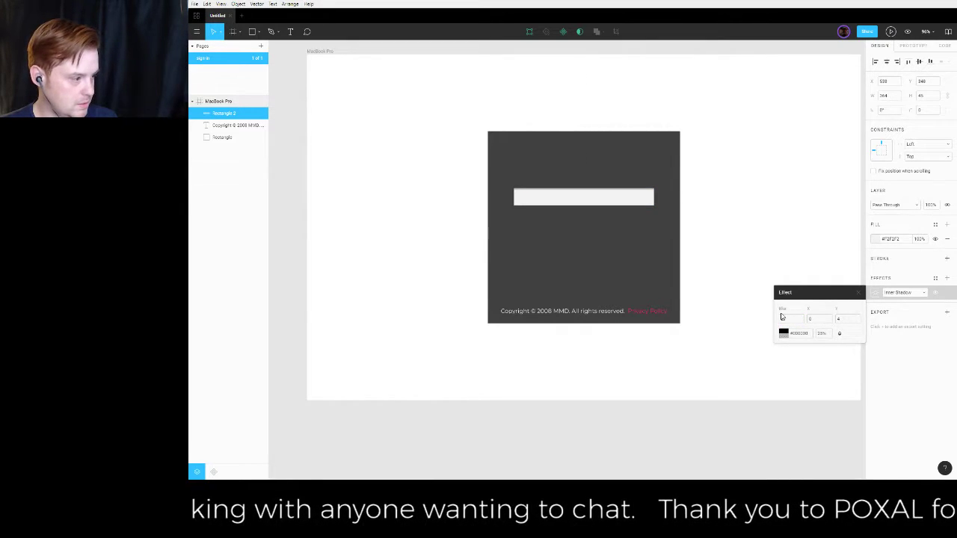
pyautogui.click(792, 320)
pyautogui.write('1')
pyautogui.press('Return')
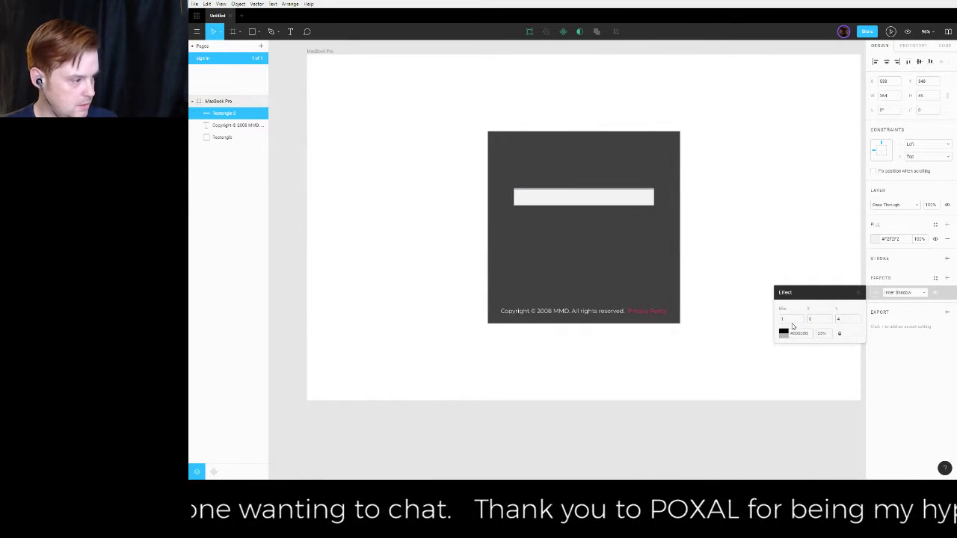
pyautogui.click(790, 319)
pyautogui.write('8')
pyautogui.press('Return')
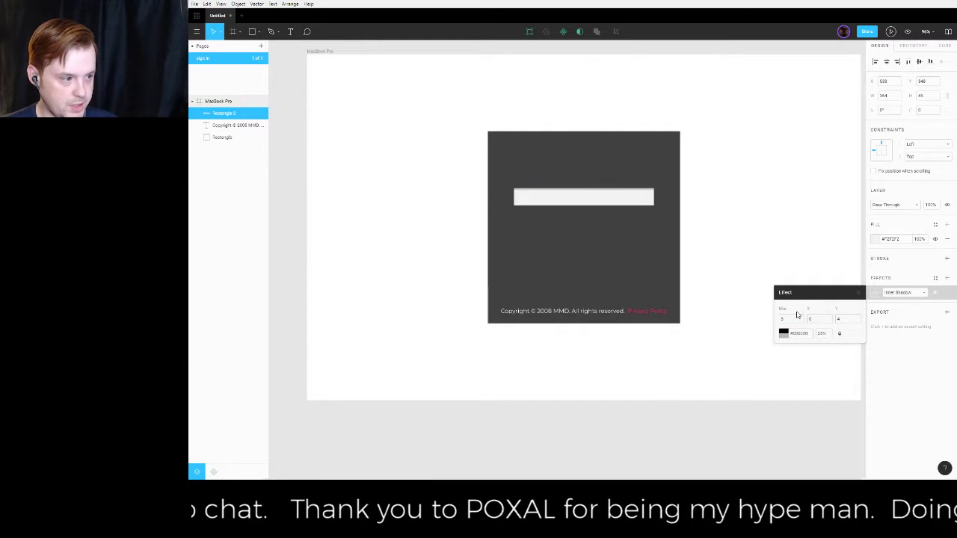
pyautogui.click(851, 321)
pyautogui.write('2')
pyautogui.press('Return')
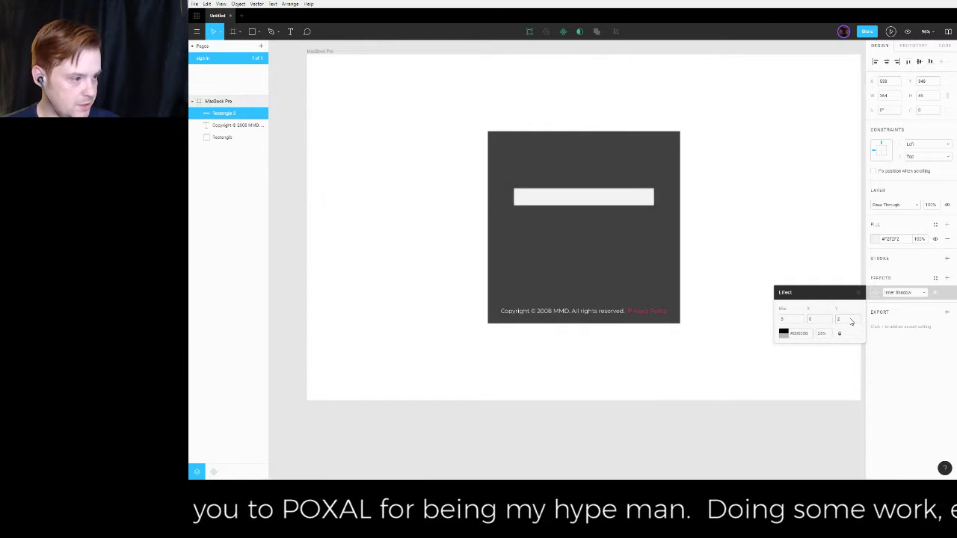
pyautogui.click(799, 189)
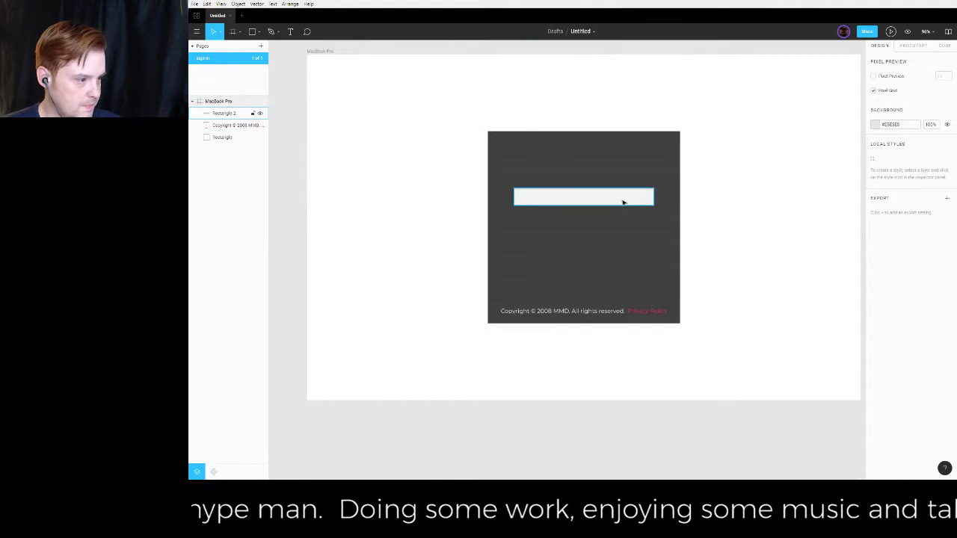
pyautogui.click(565, 203)
pyautogui.click(790, 217)
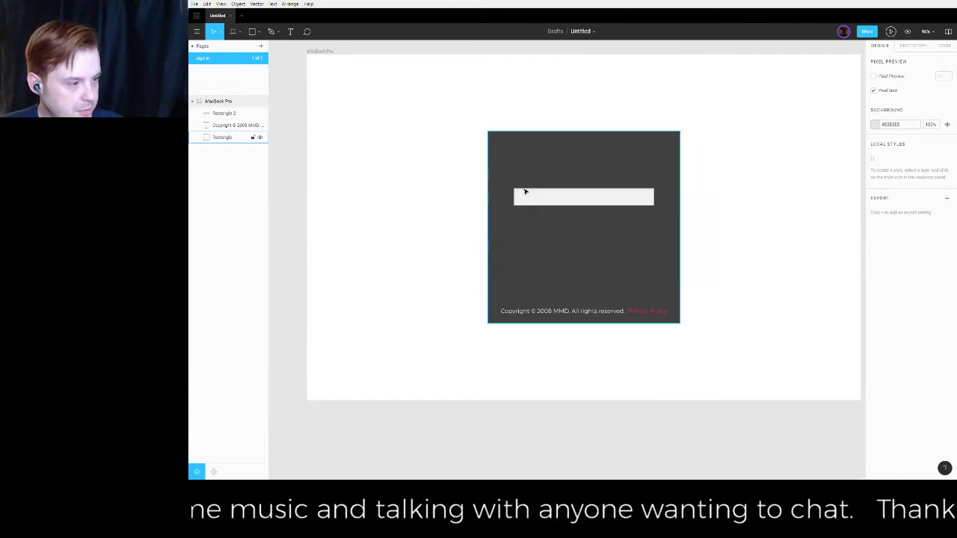
pyautogui.click(592, 200)
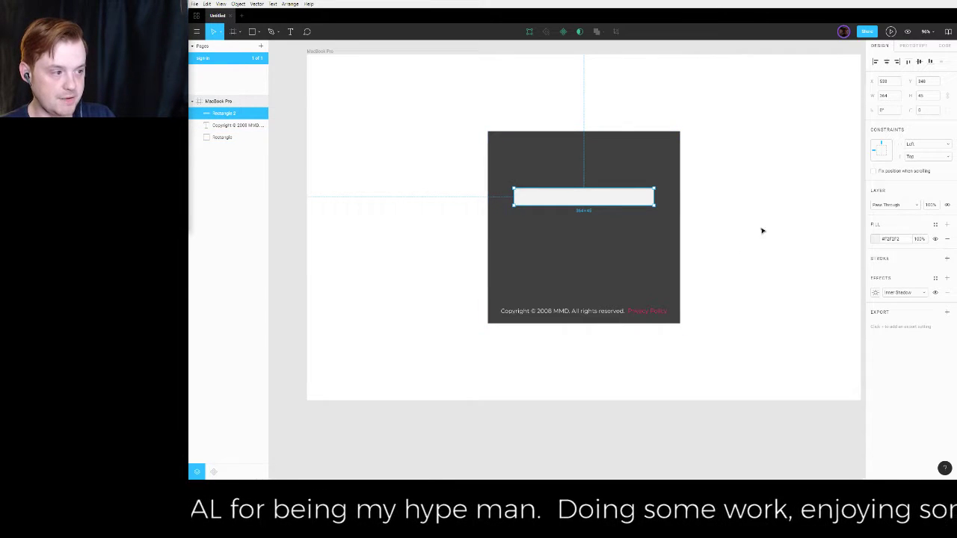
# - Add a left-aligned "Username" label in a text box about 224 by 34 directly above the light input field
pyautogui.click(457, 207)
pyautogui.press('t')
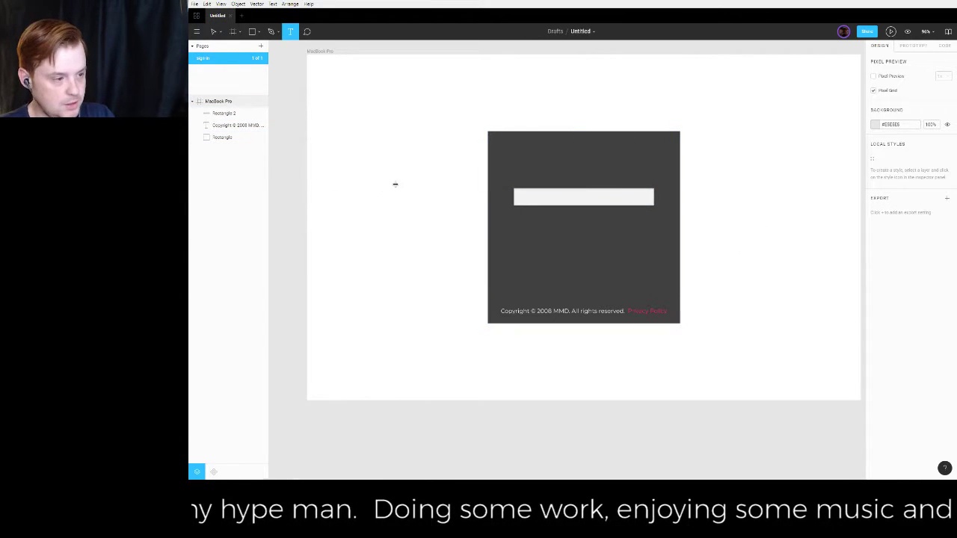
pyautogui.moveTo(512, 174); pyautogui.dragTo(600, 187)
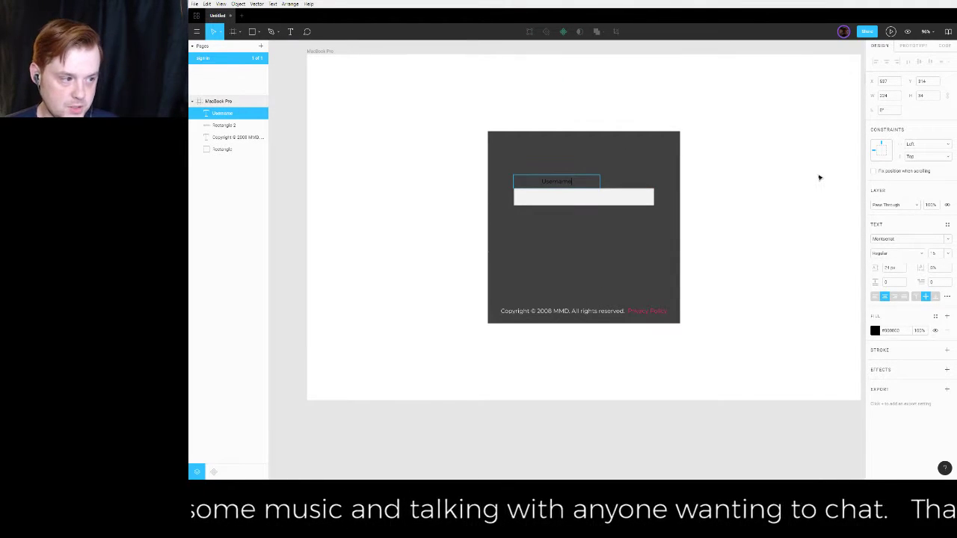
pyautogui.press('Escape')
pyautogui.click(743, 212)
pyautogui.click(547, 184)
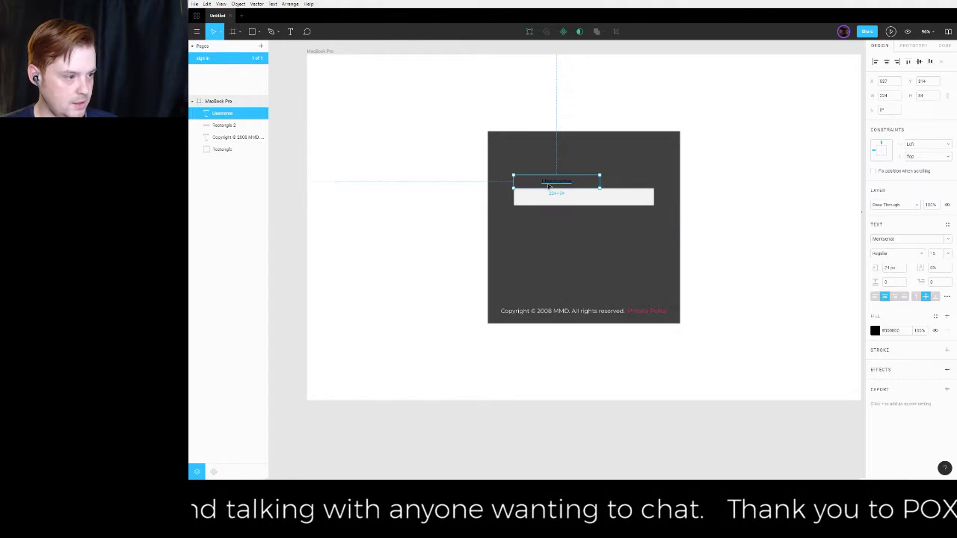
pyautogui.click(875, 295)
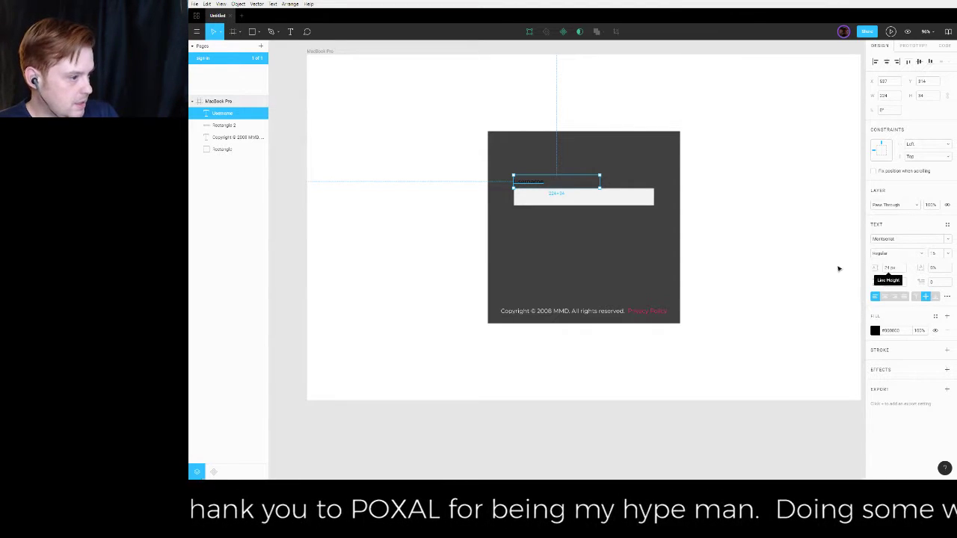
# - Set the copyright line's font size to 13
pyautogui.click(568, 308)
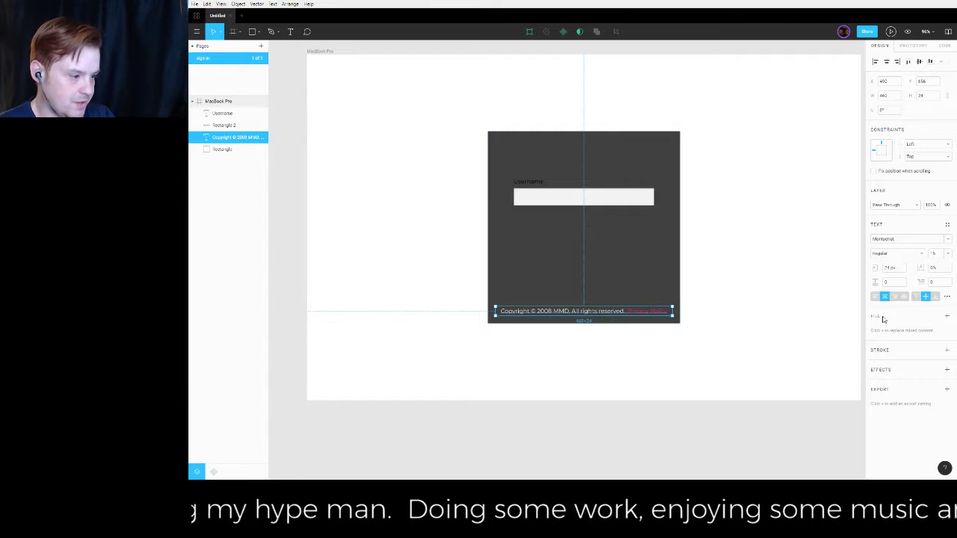
pyautogui.click(935, 254)
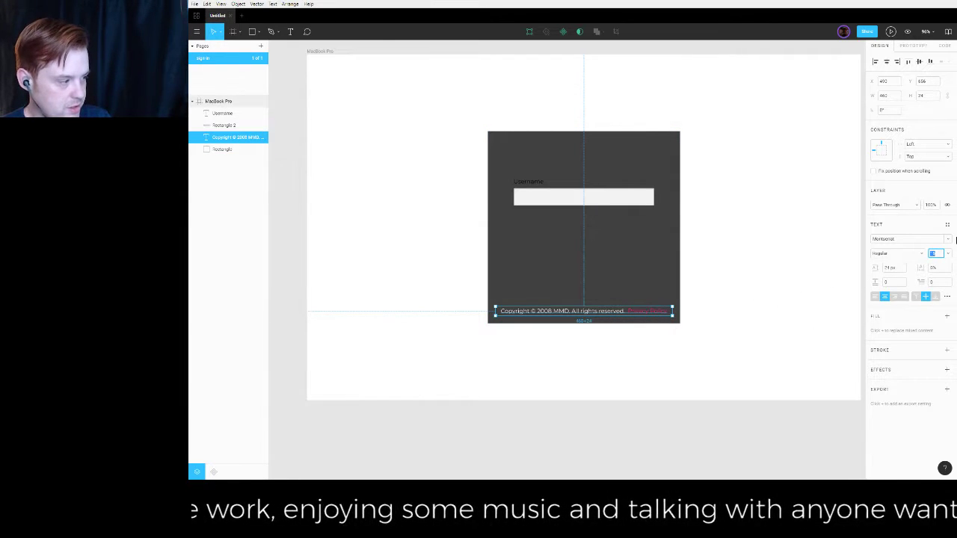
pyautogui.click(715, 310)
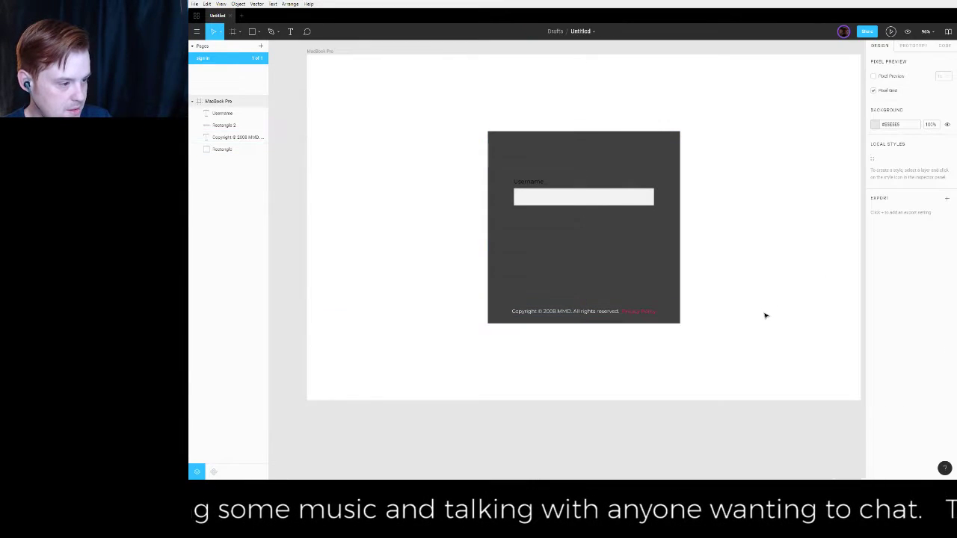
# - Measure the copyright text box's distances to the edges of the dark panel
pyautogui.click(568, 313)
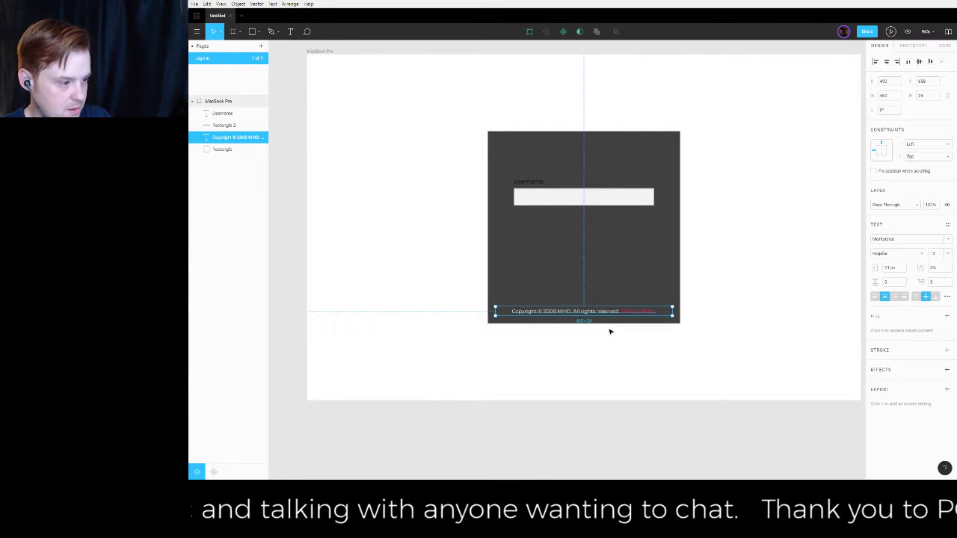
pyautogui.press('alt')
pyautogui.click(639, 350)
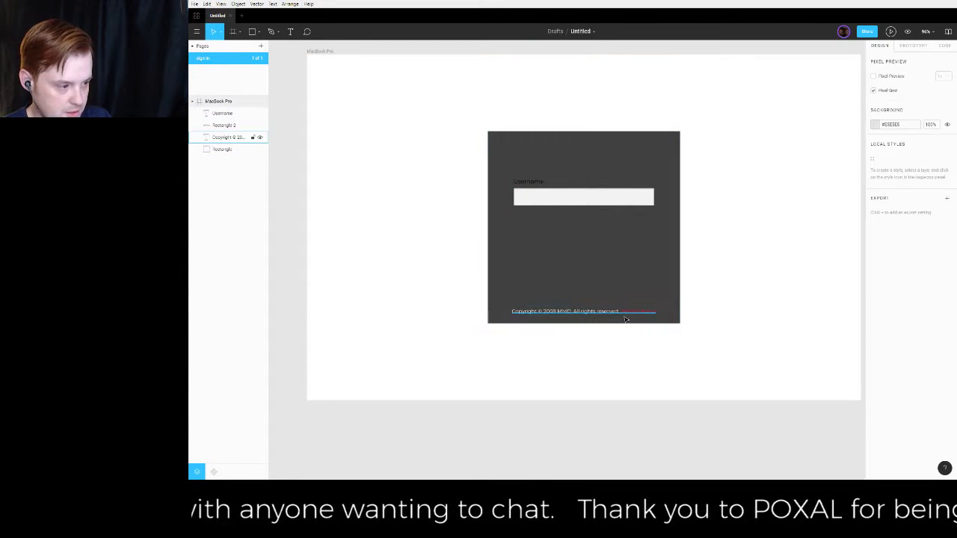
pyautogui.click(624, 313)
pyautogui.press('alt')
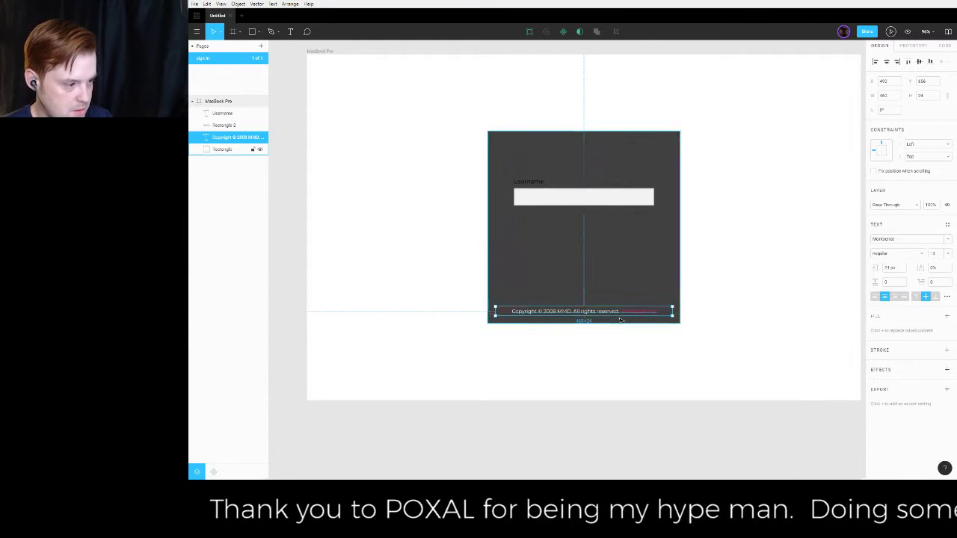
pyautogui.scroll(3, 624, 322)
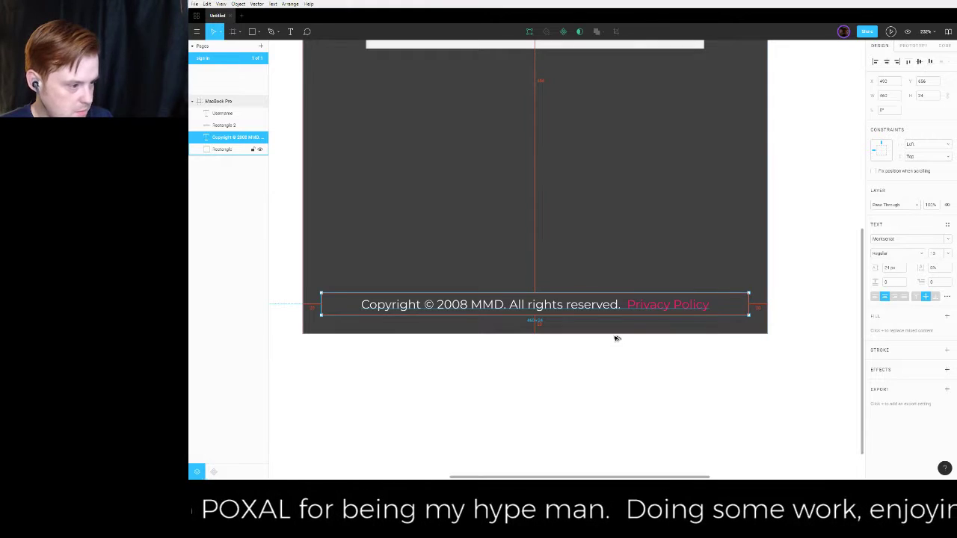
pyautogui.scroll(-3, 616, 338)
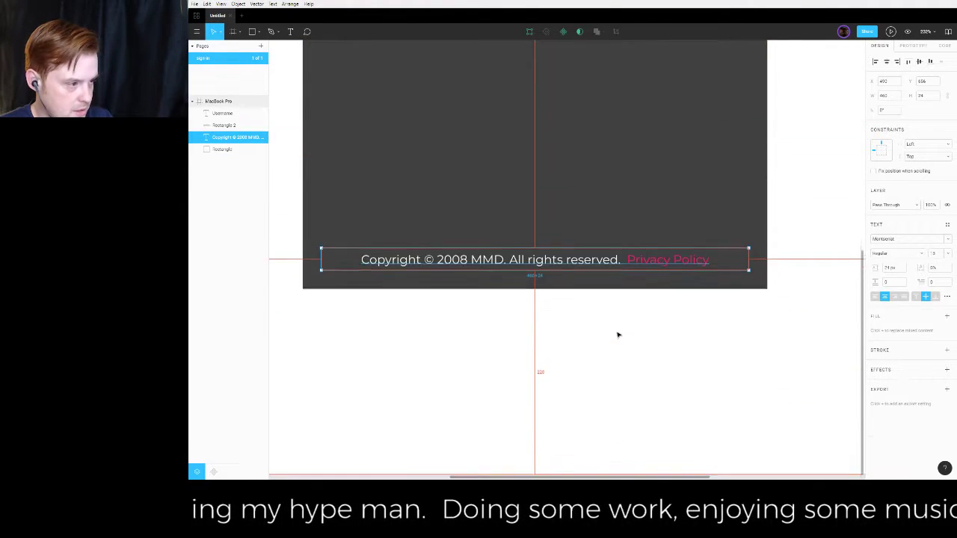
pyautogui.scroll(-2, 619, 333)
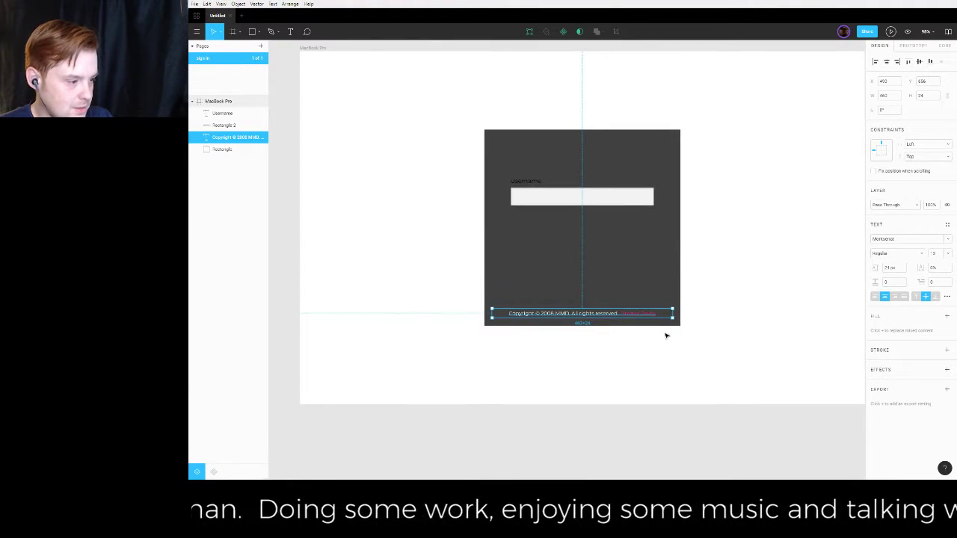
# - Set the copyright line's line height to 20 px and measure its spacing within the dark panel
pyautogui.click(676, 335)
pyautogui.click(633, 309)
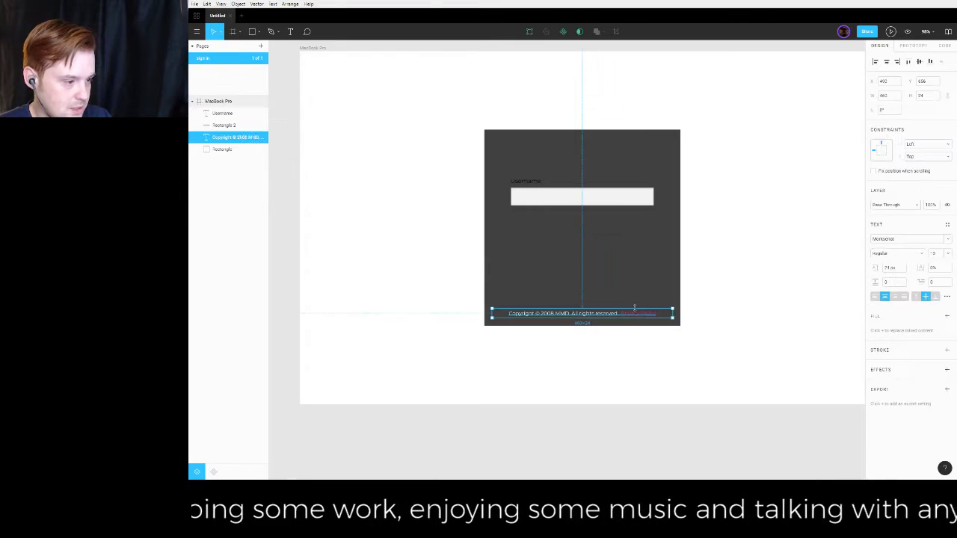
pyautogui.click(891, 267)
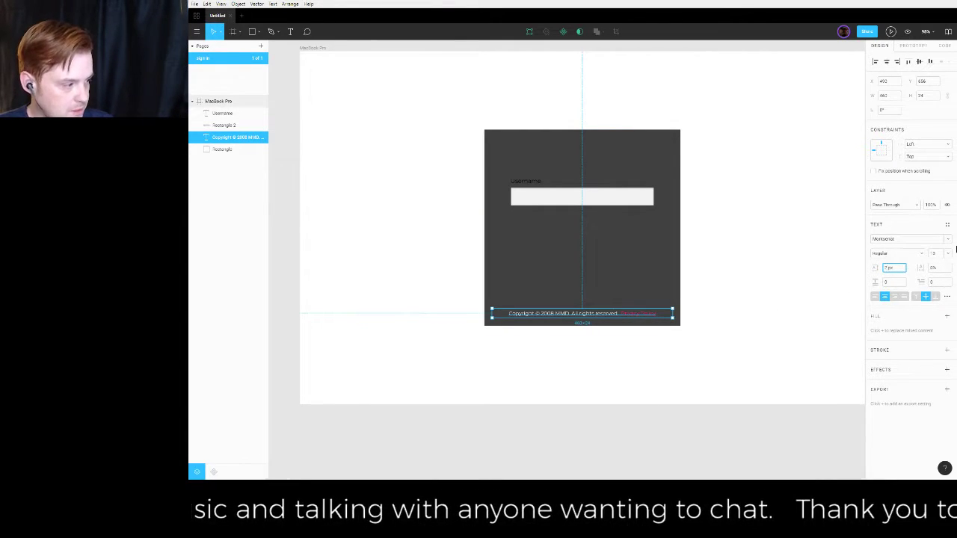
pyautogui.write('0')
pyautogui.press('Return')
pyautogui.click(760, 386)
pyautogui.click(633, 315)
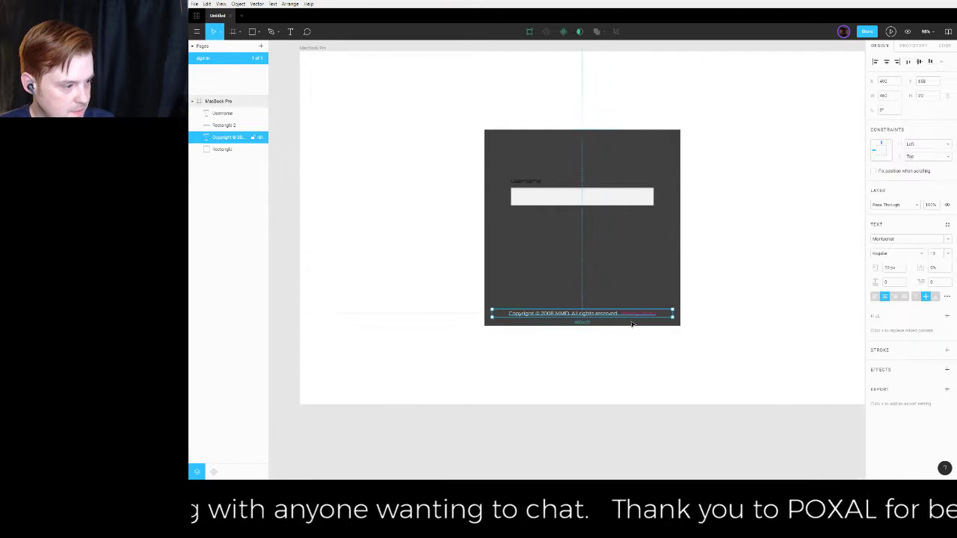
pyautogui.press('alt')
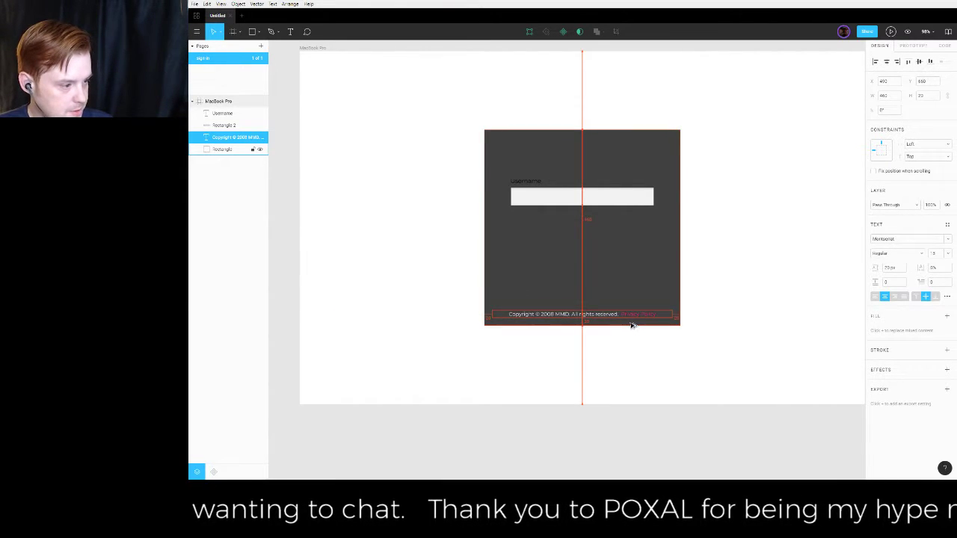
pyautogui.click(694, 346)
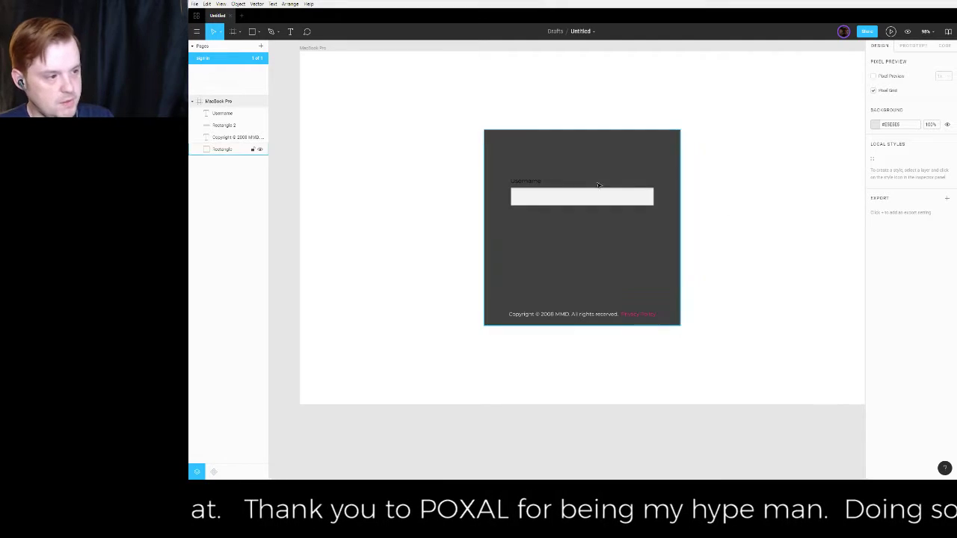
# - Change the font of the "Username" label to Lato
pyautogui.click(523, 194)
pyautogui.click(527, 182)
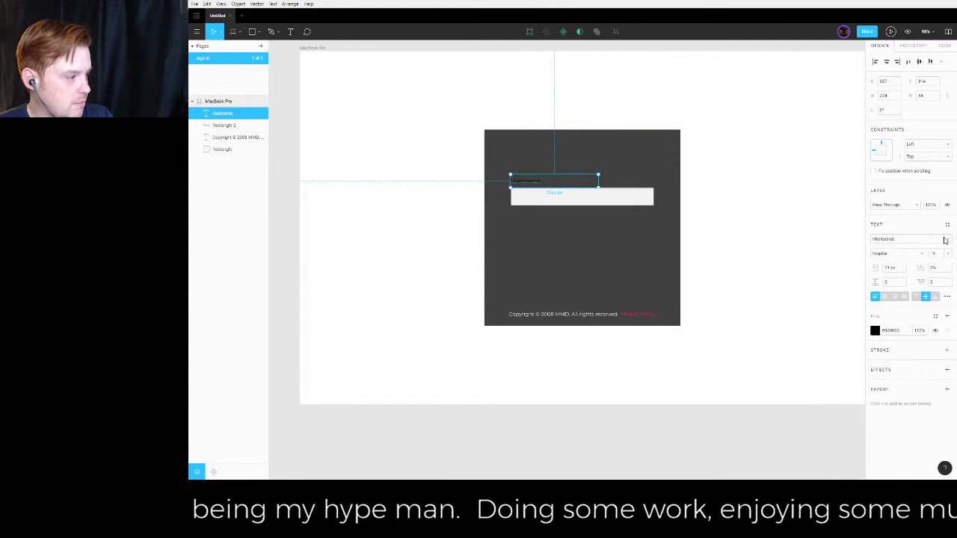
pyautogui.click(947, 239)
pyautogui.click(945, 243)
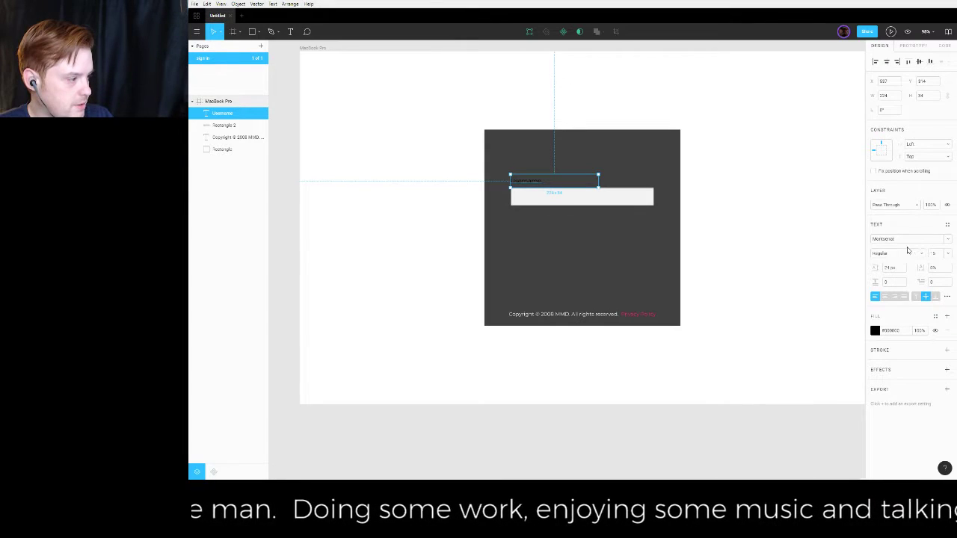
pyautogui.click(905, 241)
pyautogui.write('Lato')
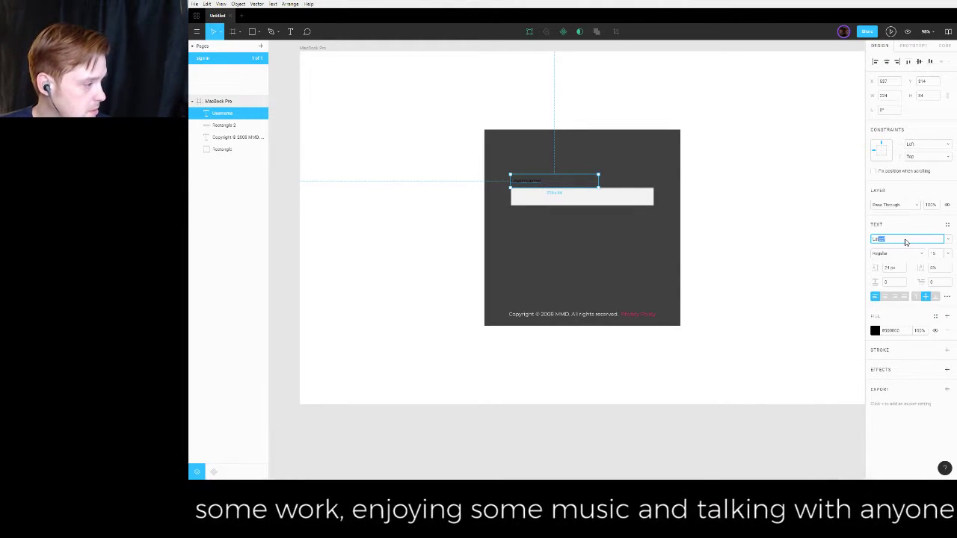
pyautogui.press('Return')
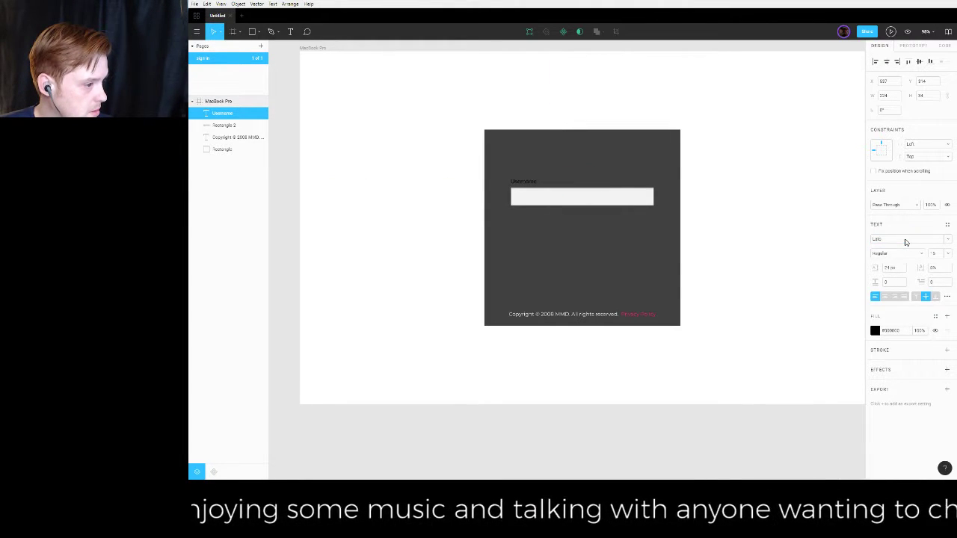
pyautogui.click(771, 160)
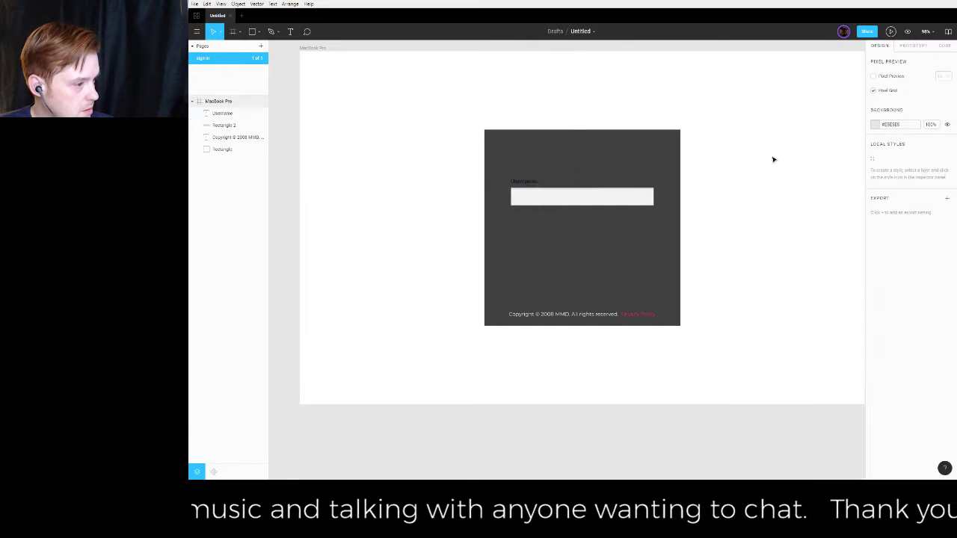
pyautogui.click(527, 181)
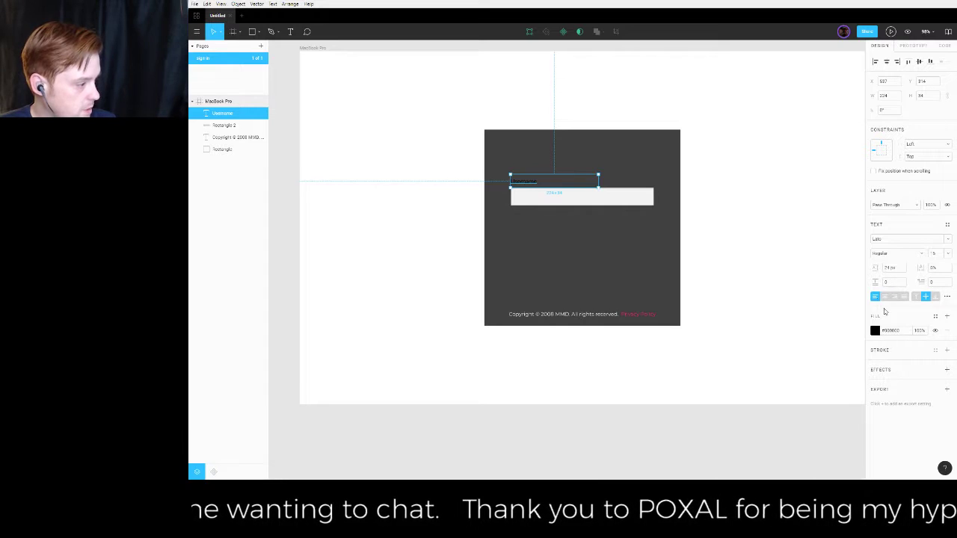
# - Set the fill of the "Username" label to white (#FFFFFF)
pyautogui.click(874, 331)
pyautogui.moveTo(792, 348); pyautogui.dragTo(665, 196)
pyautogui.click(769, 177)
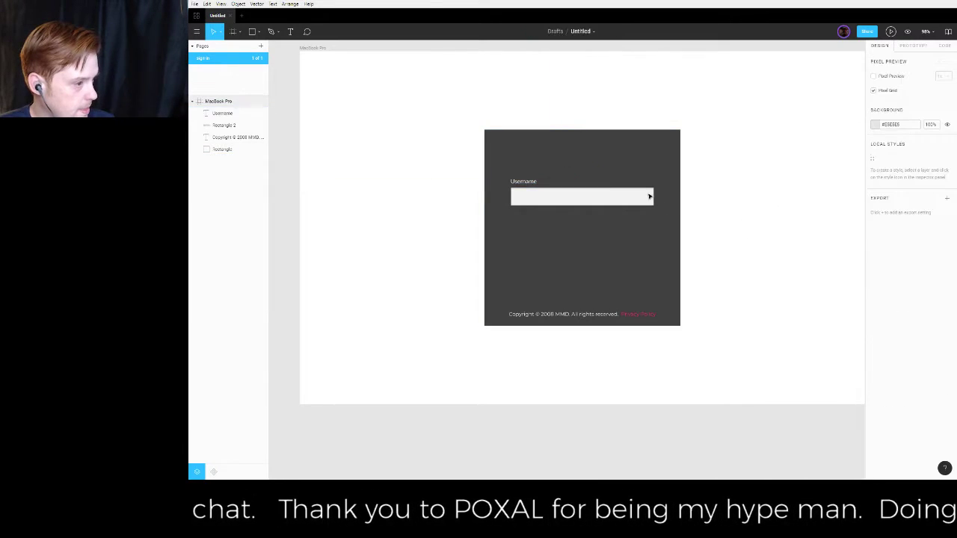
# - Set the "Username" label's text box to auto-resize by width
pyautogui.click(526, 182)
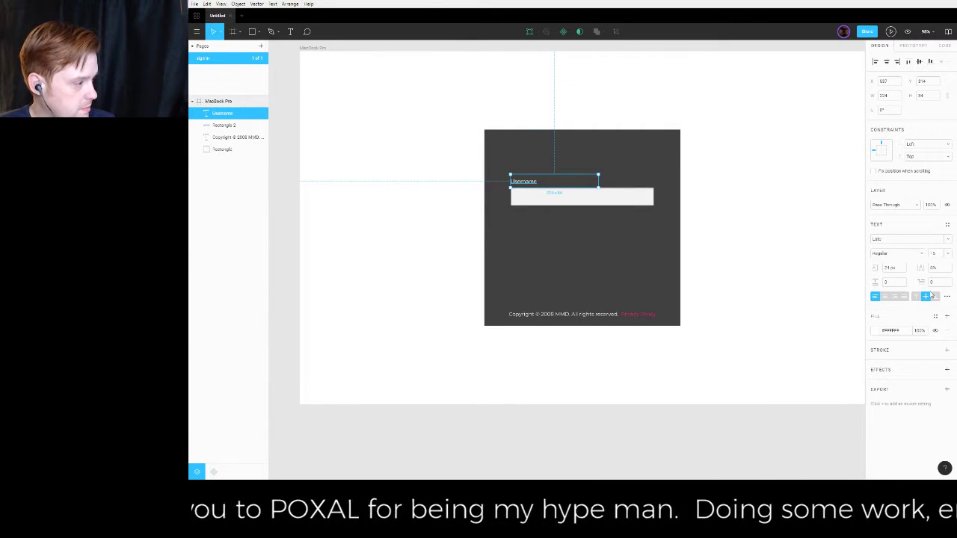
pyautogui.click(897, 269)
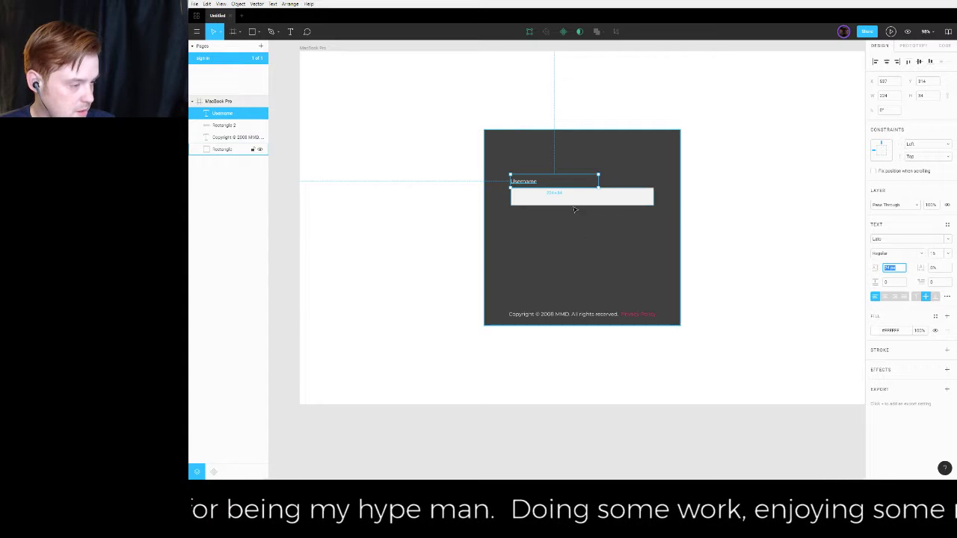
pyautogui.click(788, 227)
pyautogui.click(559, 182)
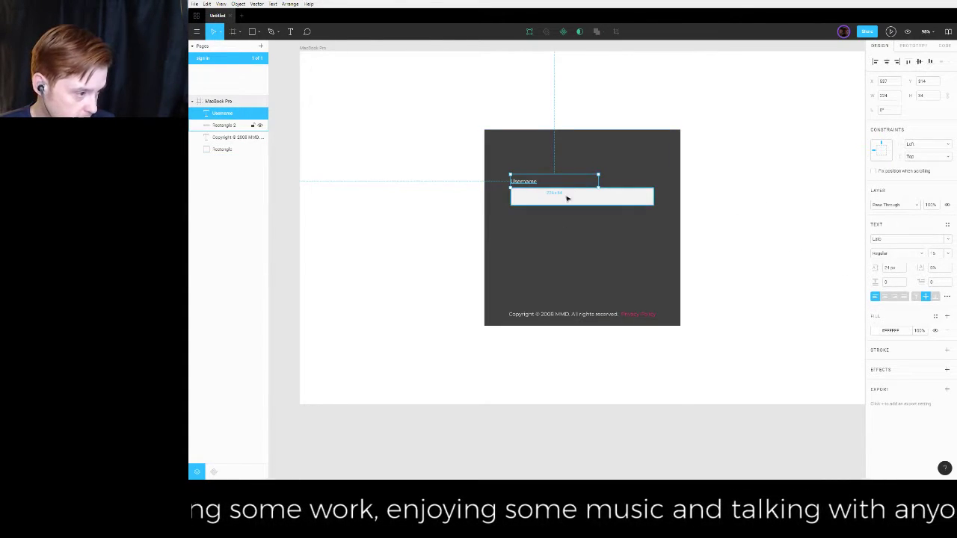
pyautogui.click(946, 298)
pyautogui.click(792, 323)
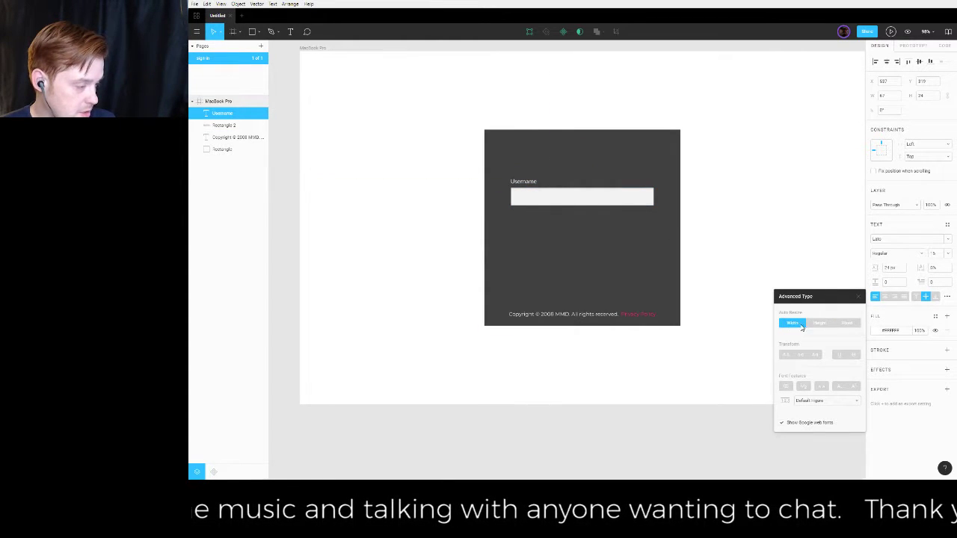
pyautogui.click(733, 196)
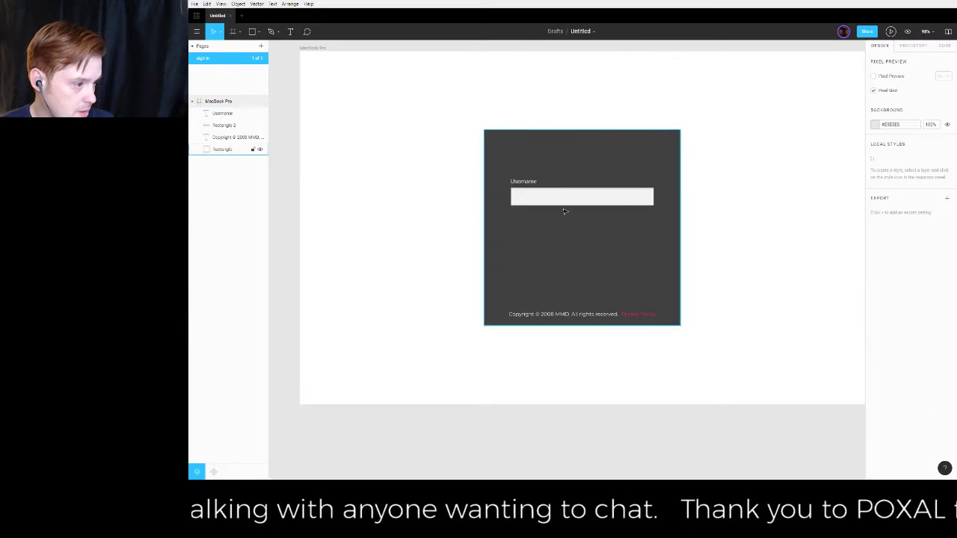
# - Nudge the "Username" label 5 px down and 1 px right so it sits flush on the input field's upper-left corner
pyautogui.click(516, 180)
pyautogui.scroll(5, 531, 198)
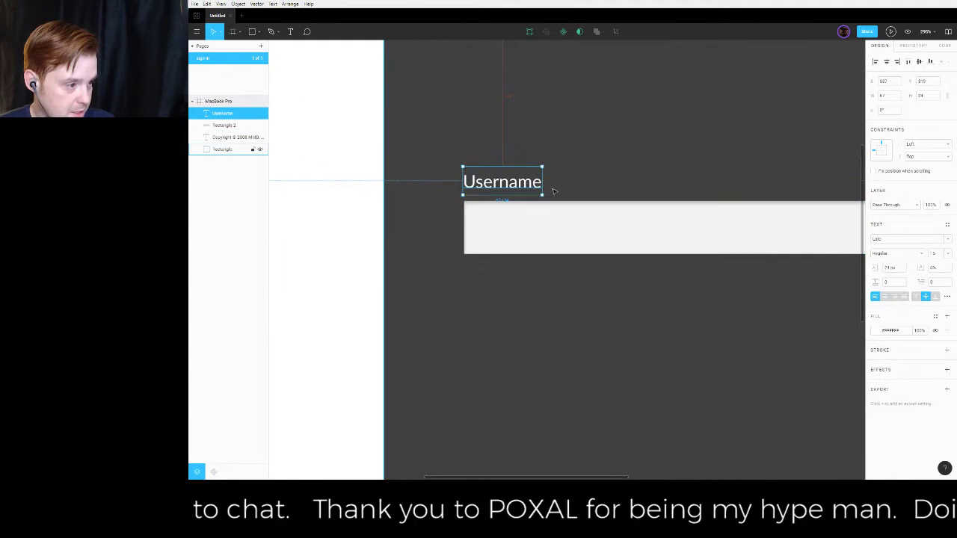
pyautogui.click(225, 149)
pyautogui.click(527, 183)
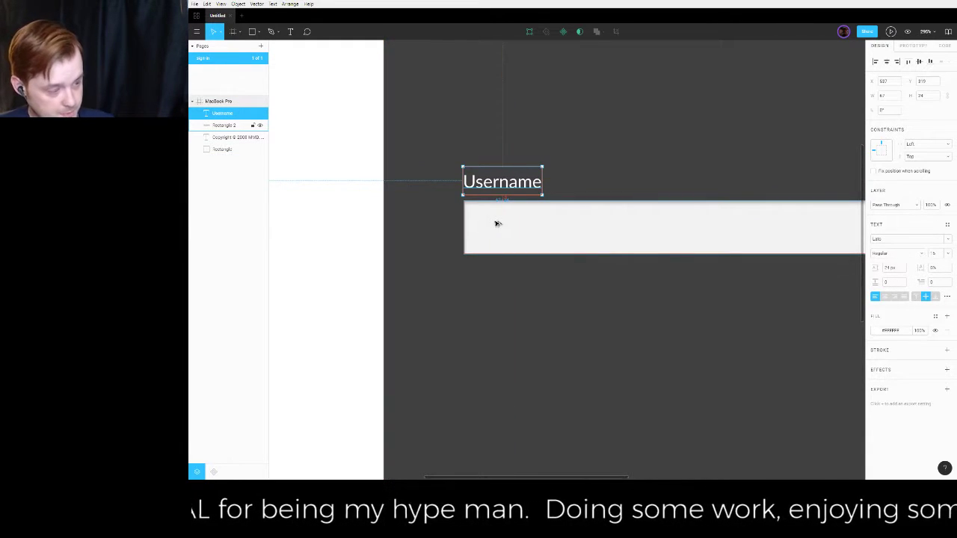
pyautogui.press('Down')
pyautogui.press('Down')
pyautogui.press('Down')
pyautogui.press('Down')
pyautogui.press('Down')
pyautogui.press('Right')
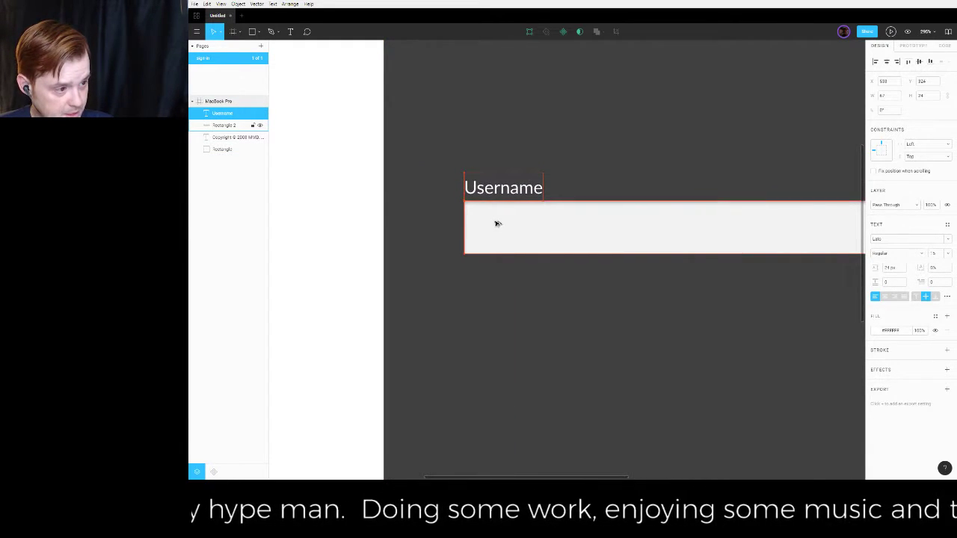
pyautogui.scroll(-3, 539, 286)
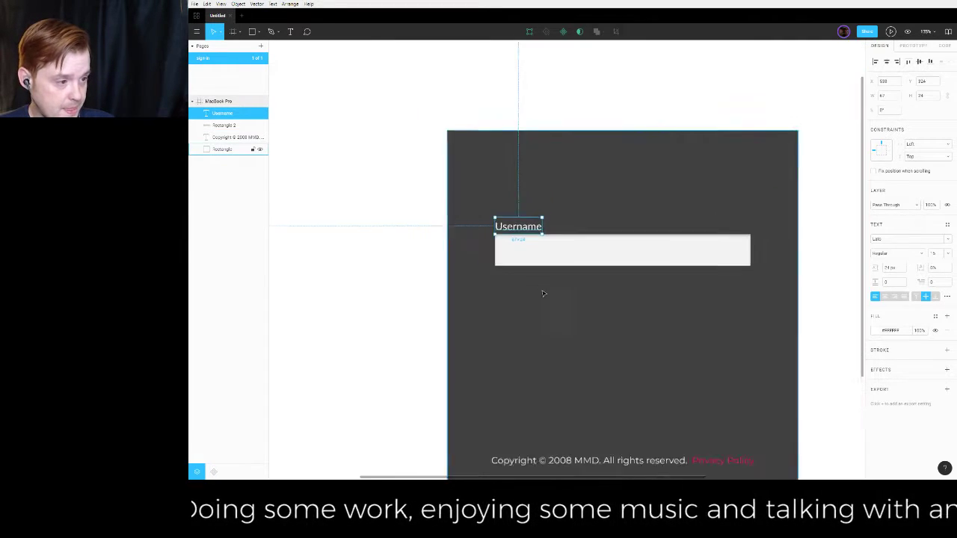
pyautogui.click(804, 250)
pyautogui.scroll(-1, 797, 258)
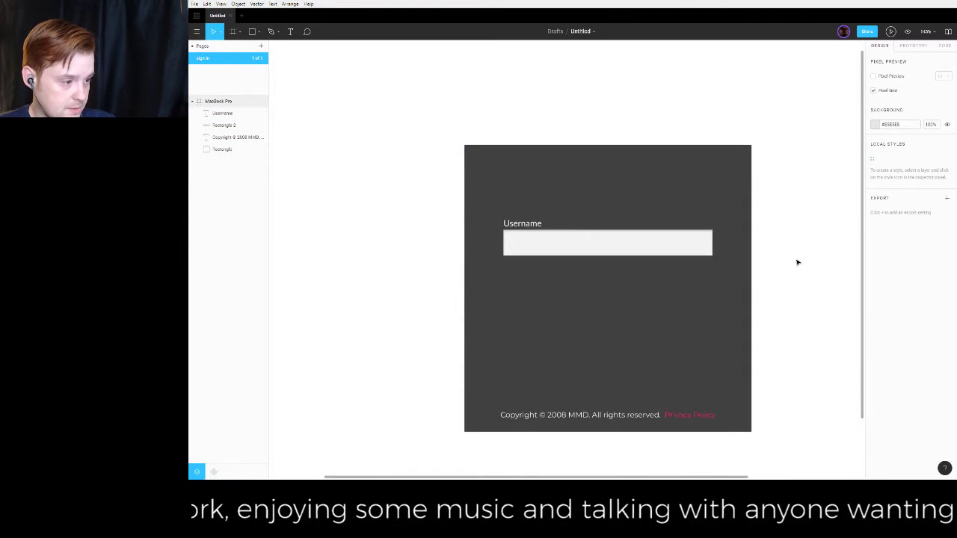
# - Nudge the "Username" label up 2 px to leave a small gap above the input field
pyautogui.click(514, 237)
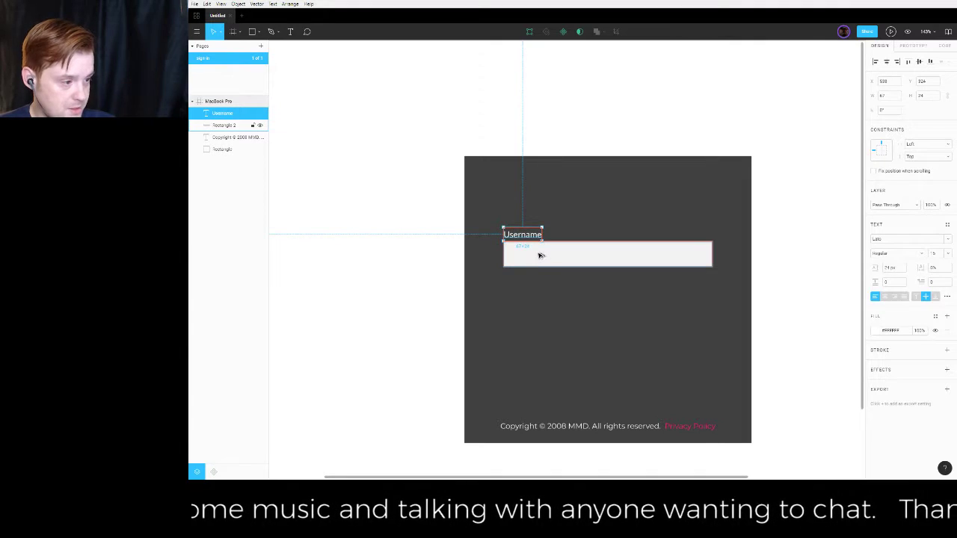
pyautogui.press('Up')
pyautogui.press('Up')
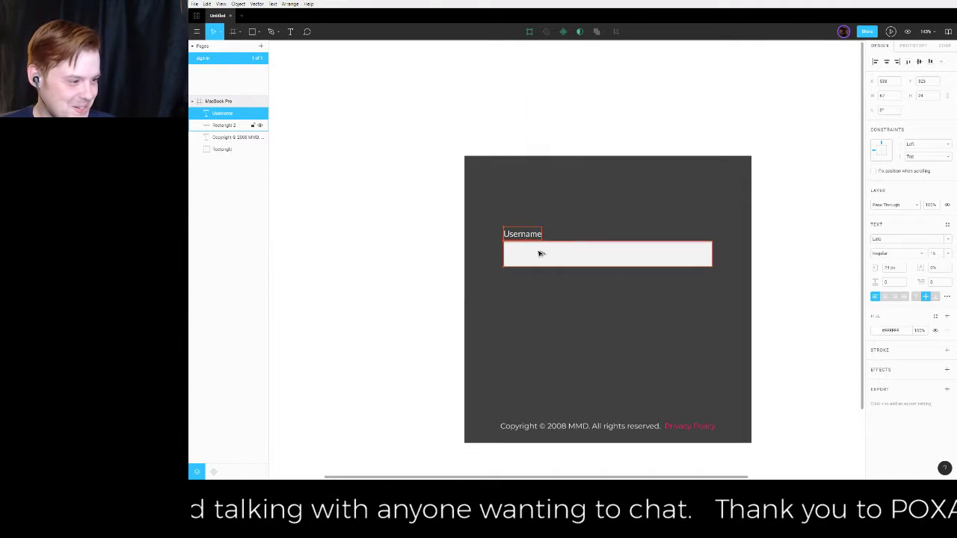
pyautogui.click(839, 322)
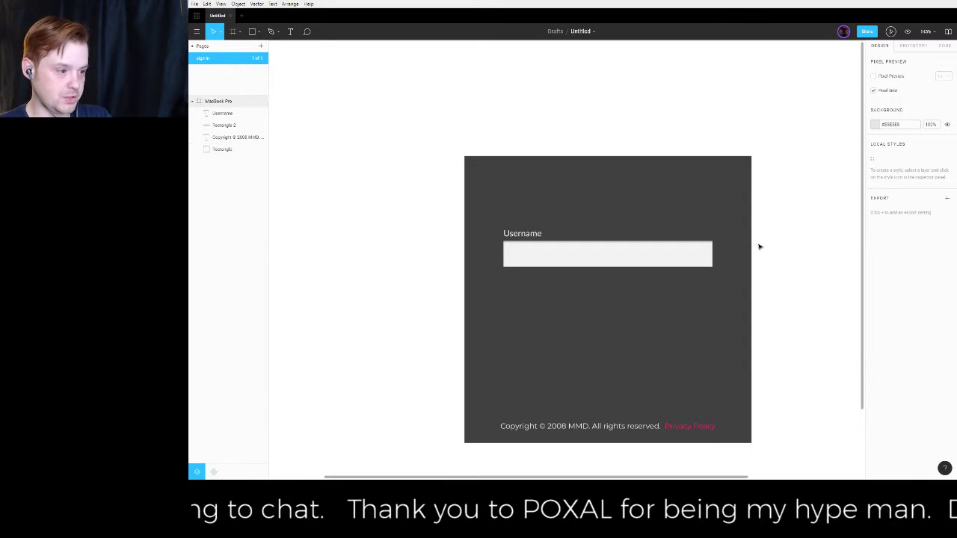
# - Examine the placement of the "Username" label relative to the input field
pyautogui.scroll(-3, 764, 243)
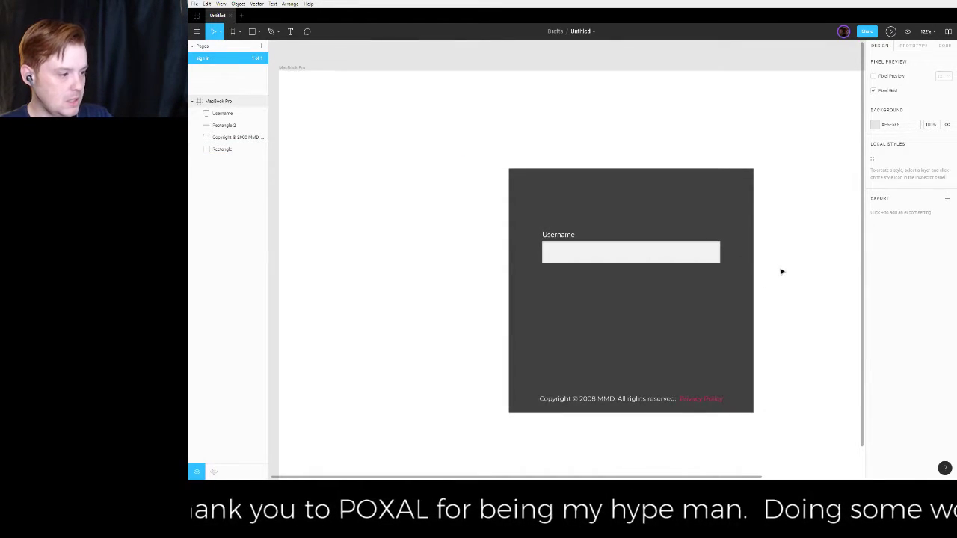
pyautogui.click(588, 249)
pyautogui.click(566, 233)
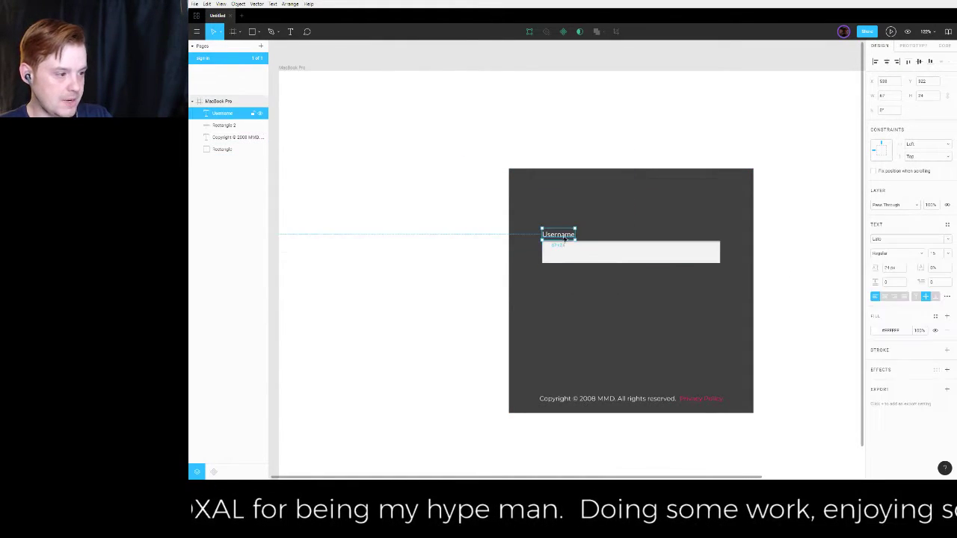
pyautogui.click(800, 267)
pyautogui.click(572, 256)
pyautogui.click(562, 235)
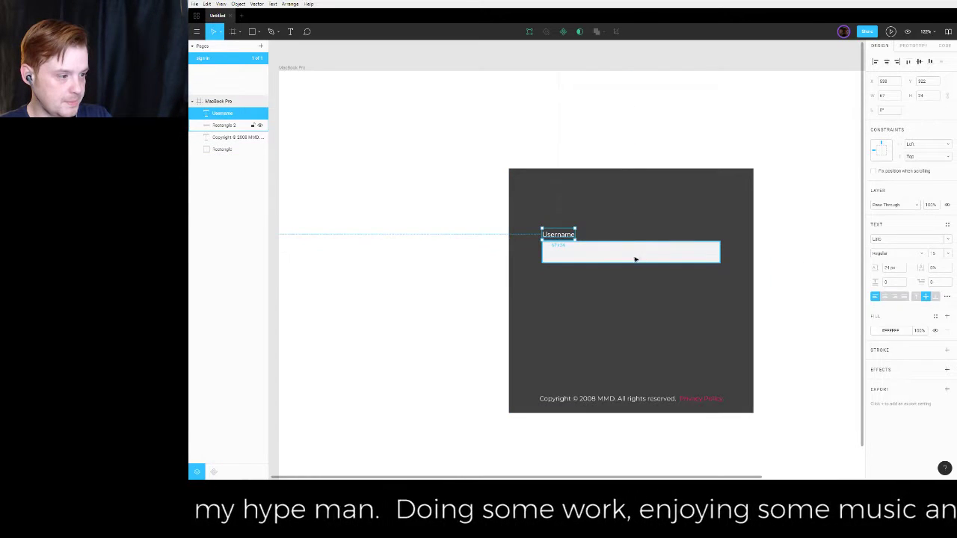
pyautogui.click(590, 256)
pyautogui.keyDown('shift'); pyautogui.click(562, 236); pyautogui.keyUp('shift')
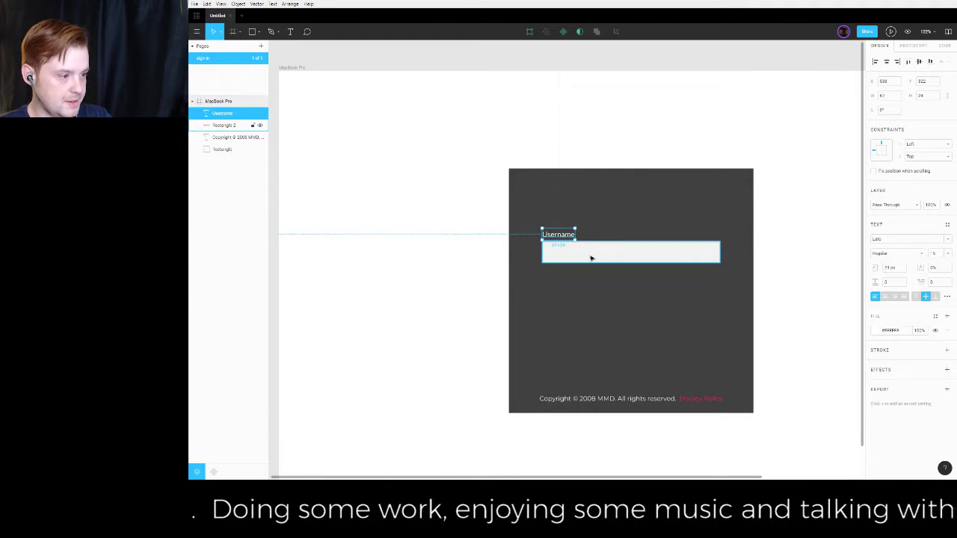
pyautogui.click(781, 240)
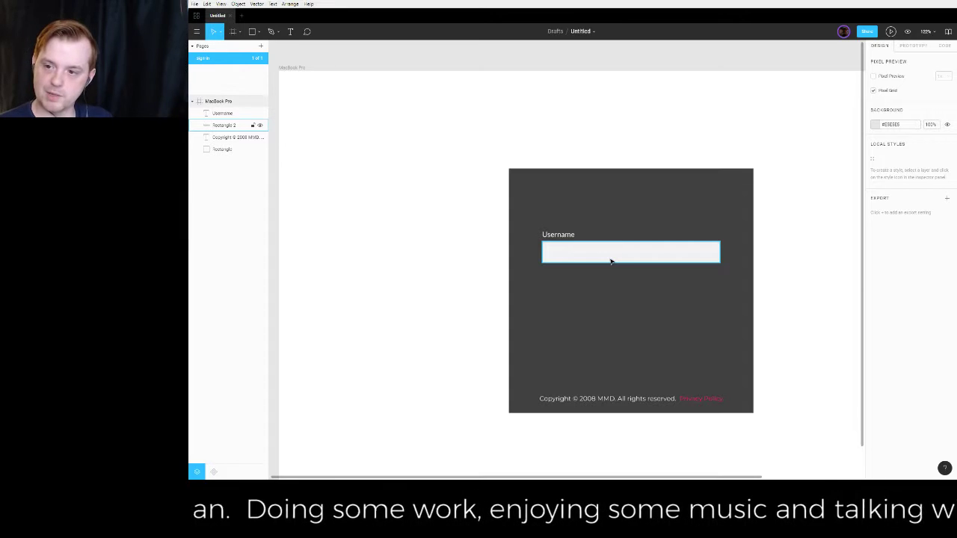
pyautogui.click(591, 281)
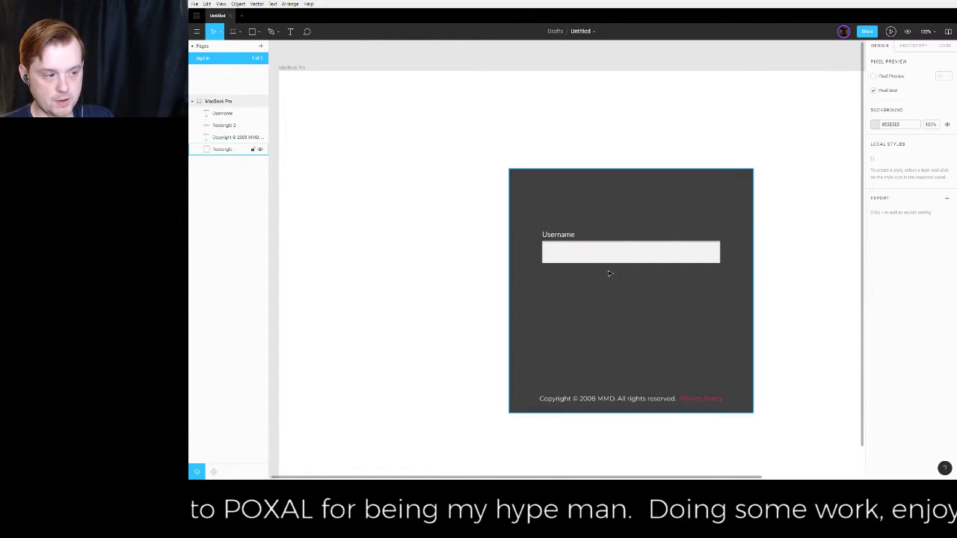
pyautogui.press('t')
pyautogui.moveTo(547, 268); pyautogui.dragTo(620, 282)
pyautogui.press('Escape')
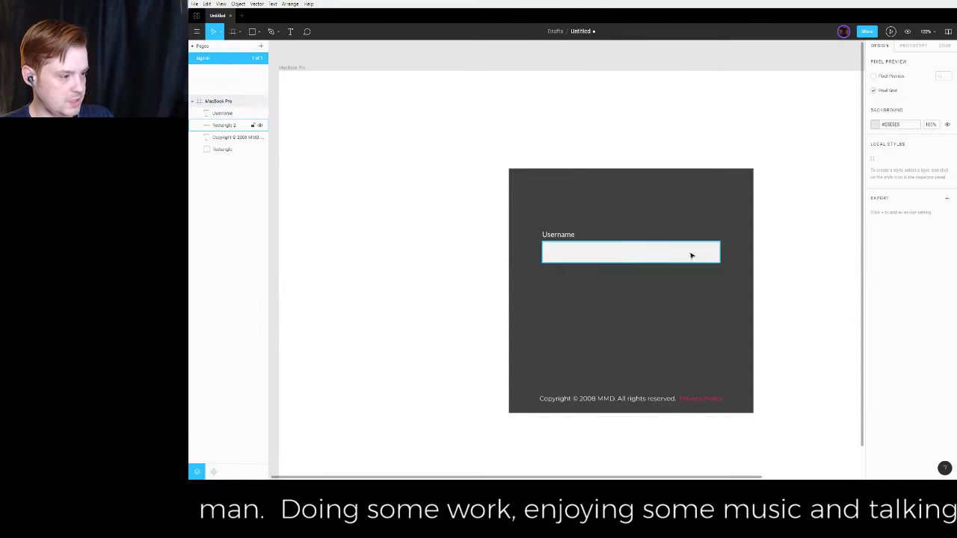
# - Add a text box about 217 × 31 px just below the input field with the text "Some random error"
pyautogui.click(558, 234)
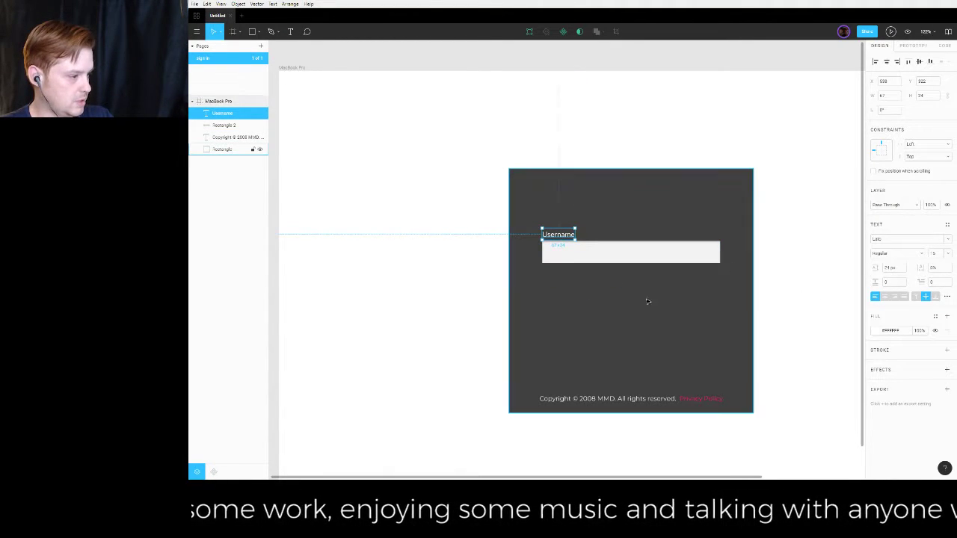
pyautogui.click(564, 278)
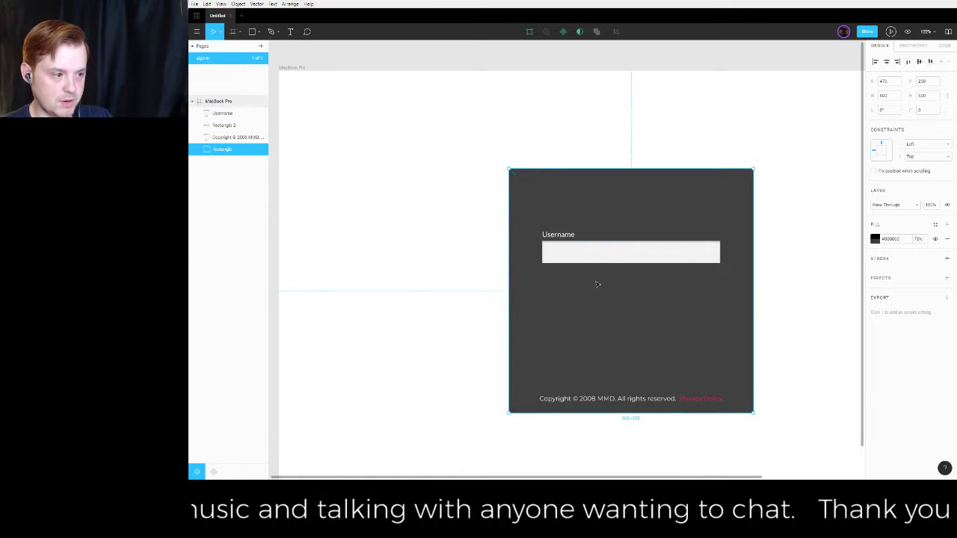
pyautogui.press('t')
pyautogui.moveTo(543, 267); pyautogui.dragTo(652, 284)
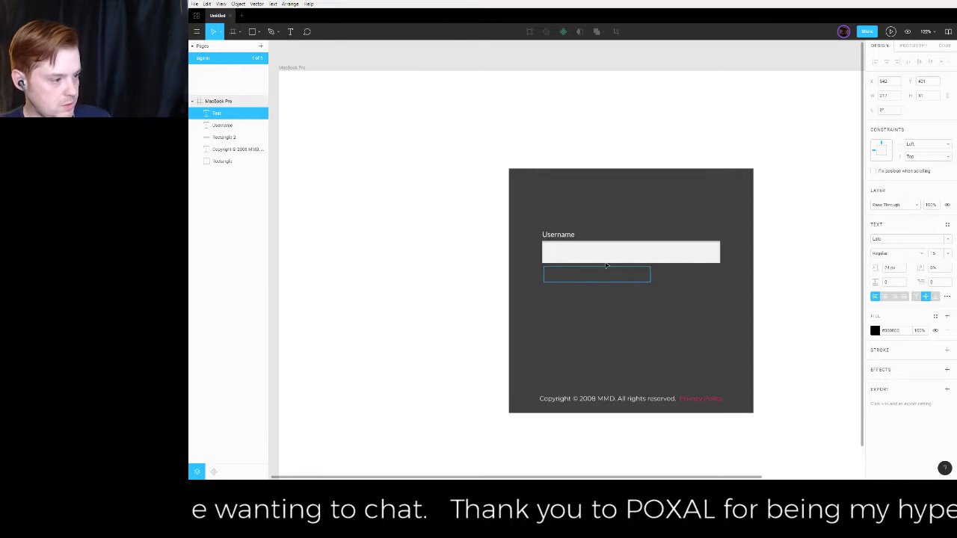
pyautogui.write('Some')
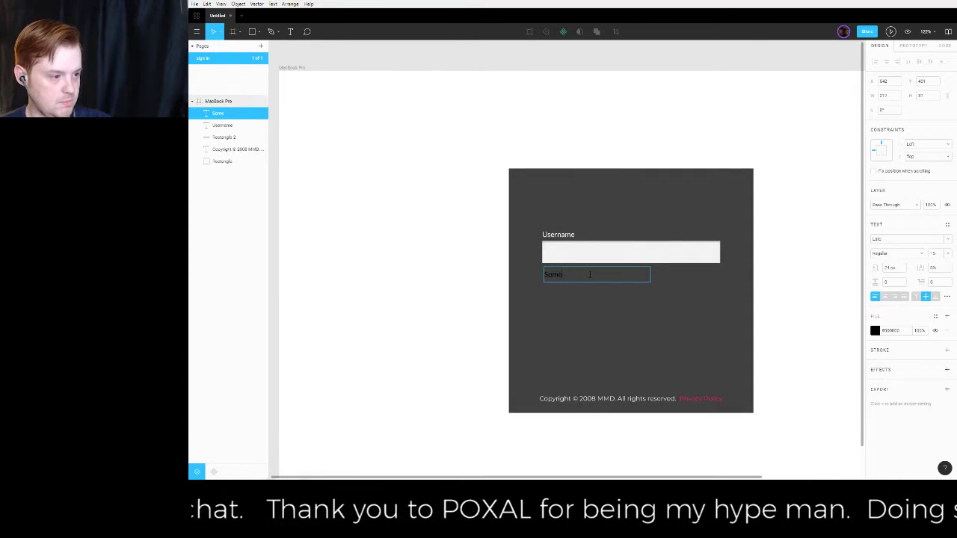
pyautogui.write(' random error')
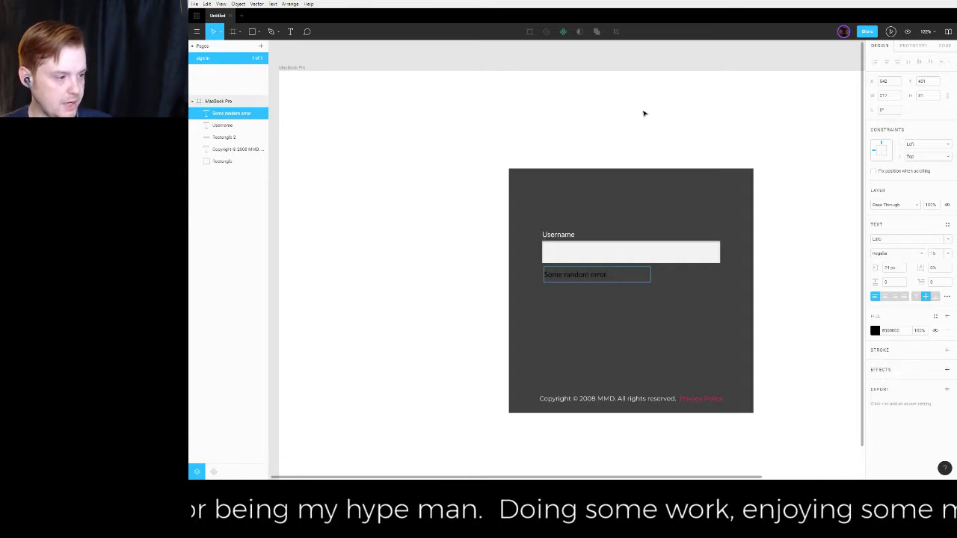
# - Set the fill of the "Some random error" text to red (#FF0000)
pyautogui.click(810, 263)
pyautogui.click(770, 278)
pyautogui.click(582, 277)
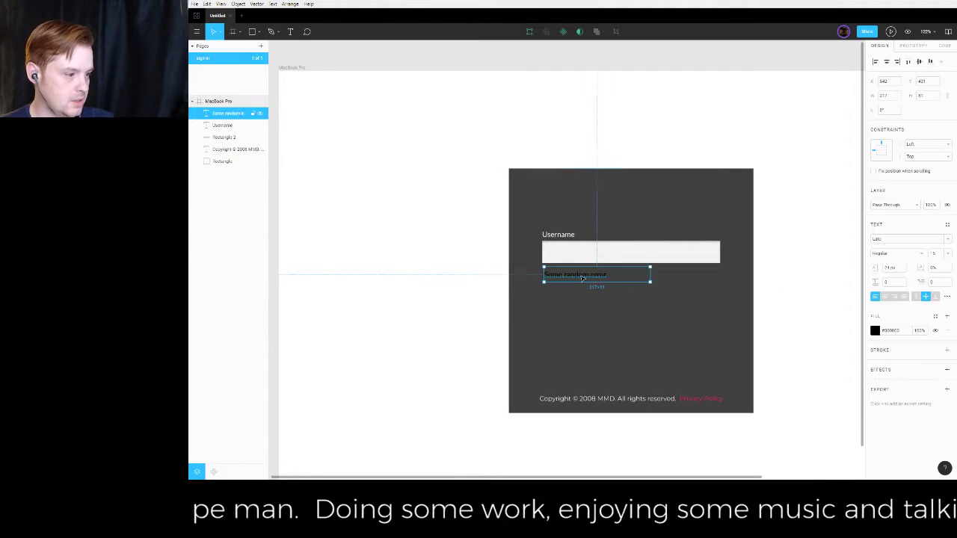
pyautogui.click(877, 334)
pyautogui.click(826, 338)
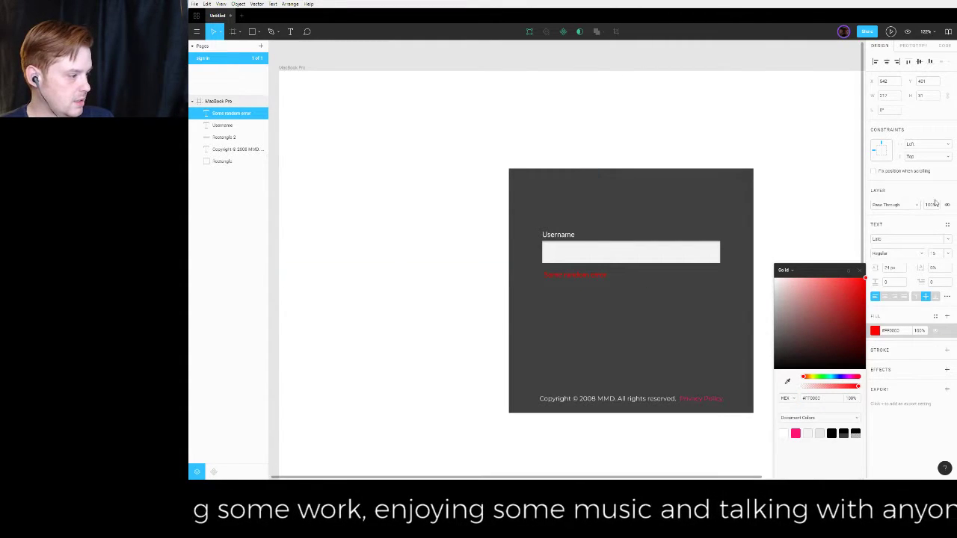
pyautogui.click(797, 104)
# - Set the error text's box to auto-resize by width and align it with the input field's left edge, just below the field
pyautogui.click(597, 274)
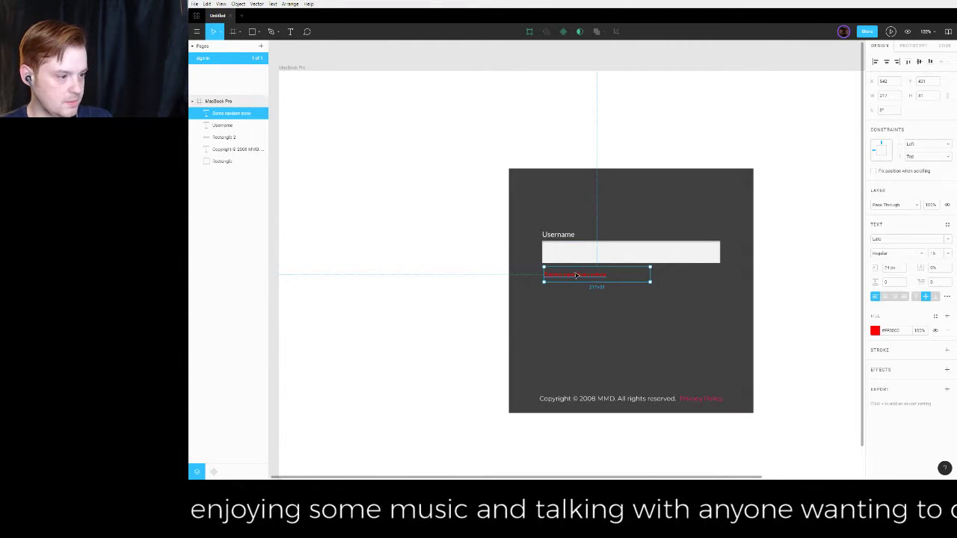
pyautogui.moveTo(574, 273); pyautogui.dragTo(578, 271)
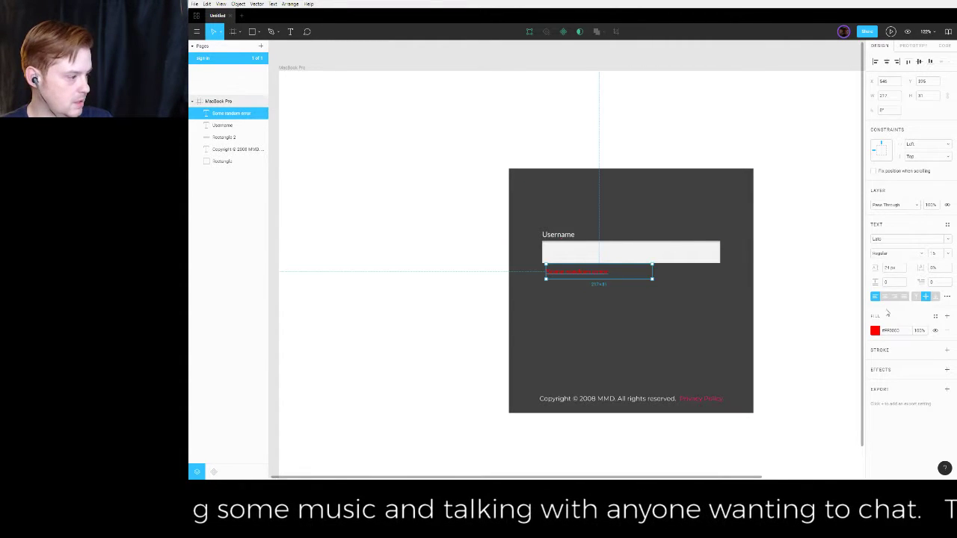
pyautogui.click(946, 296)
pyautogui.click(790, 323)
pyautogui.click(782, 203)
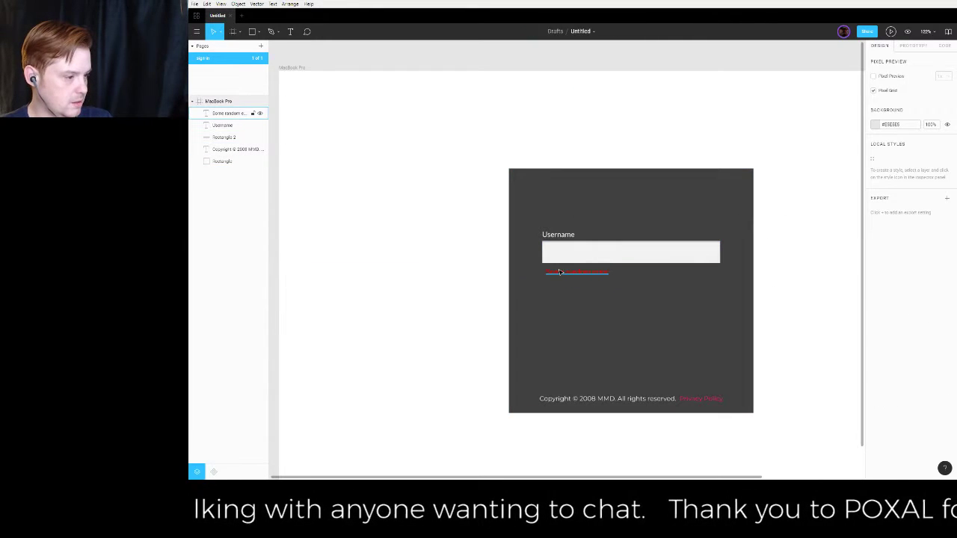
pyautogui.click(555, 274)
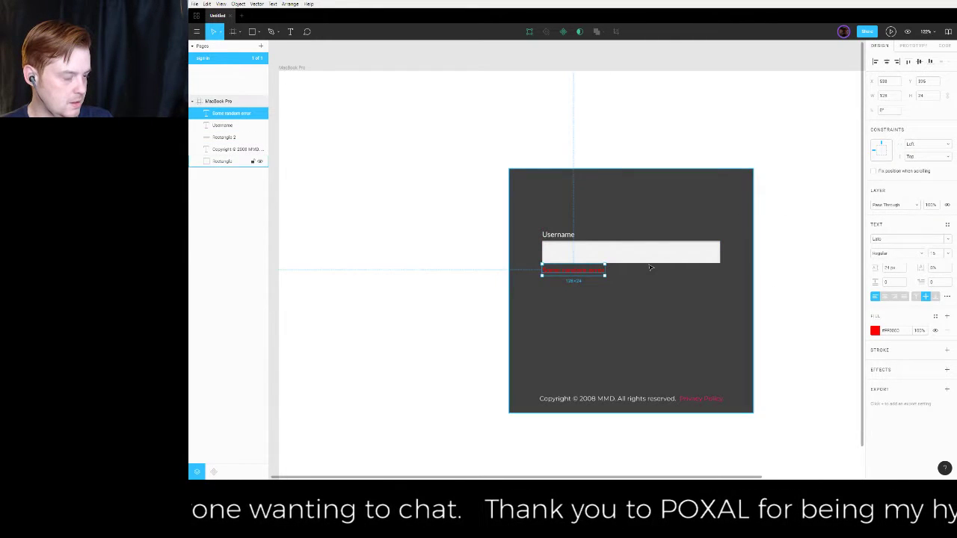
pyautogui.click(777, 261)
# - Nudge the "Some random error" text up 1 px, closer to the input field
pyautogui.click(572, 257)
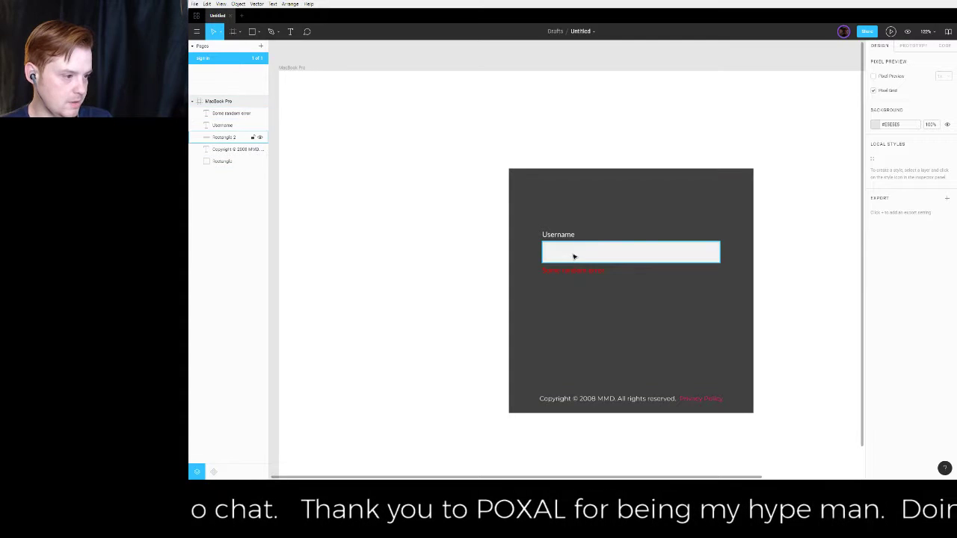
pyautogui.scroll(5, 572, 256)
pyautogui.scroll(4, 552, 267)
pyautogui.click(590, 310)
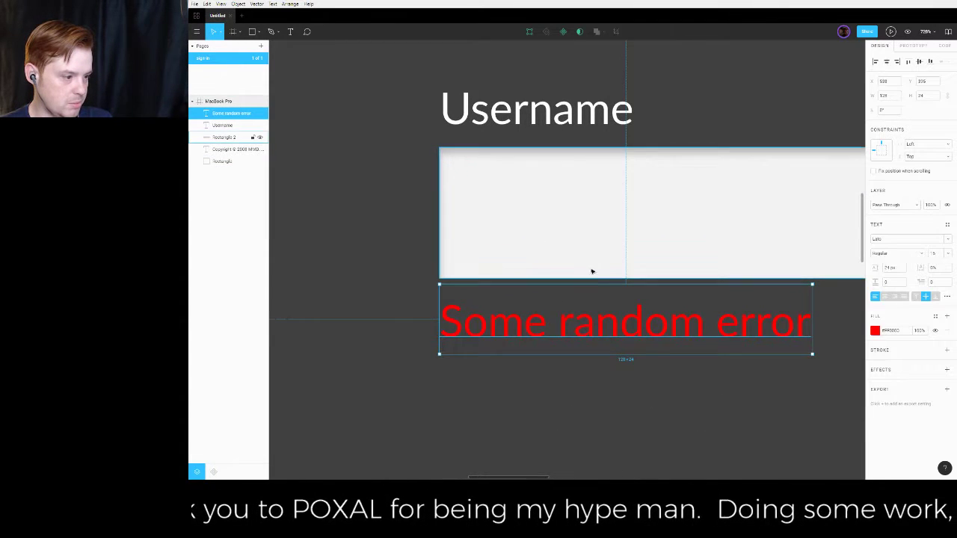
pyautogui.press('Up')
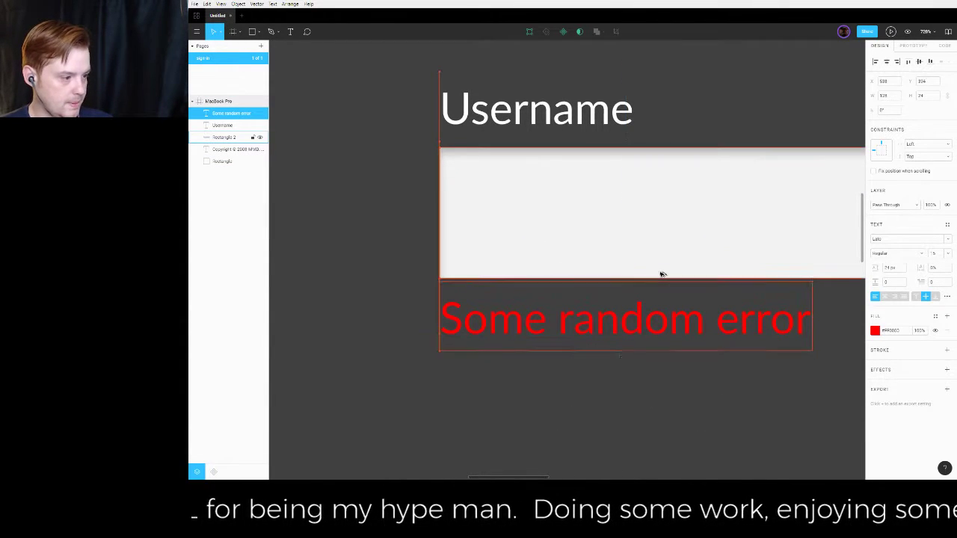
# - Group the Username label, the input field rectangle and the "Some random error" text
pyautogui.scroll(-7, 661, 274)
pyautogui.click(459, 269)
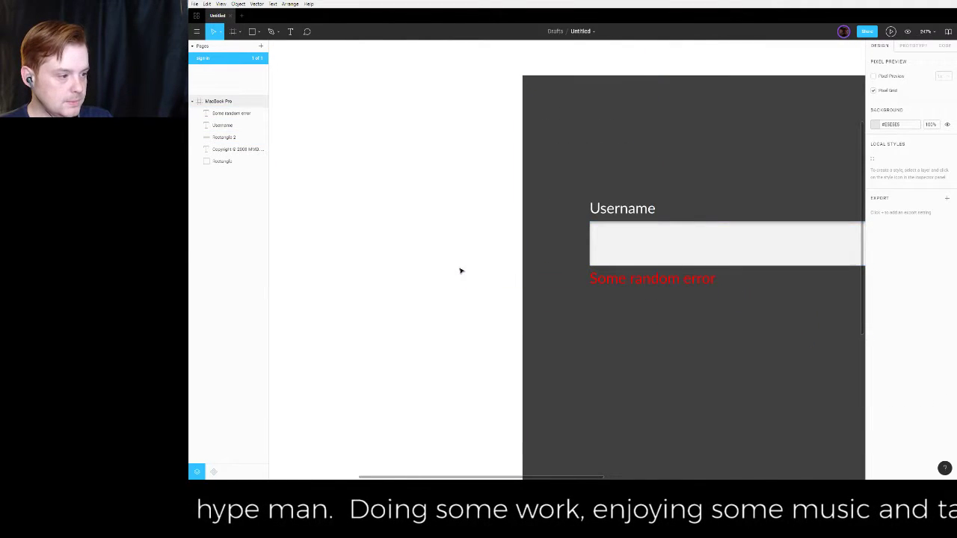
pyautogui.scroll(-2, 464, 271)
pyautogui.scroll(-1, 465, 271)
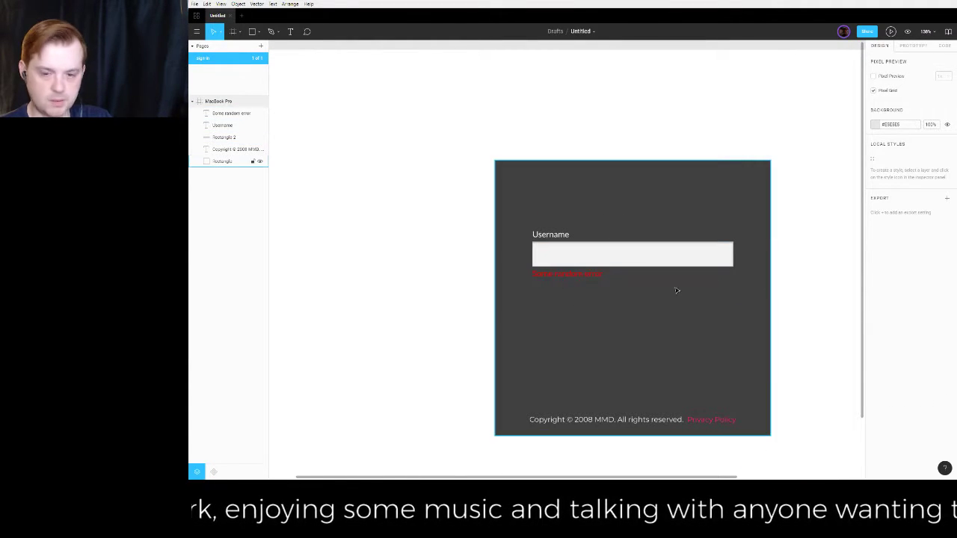
pyautogui.click(551, 235)
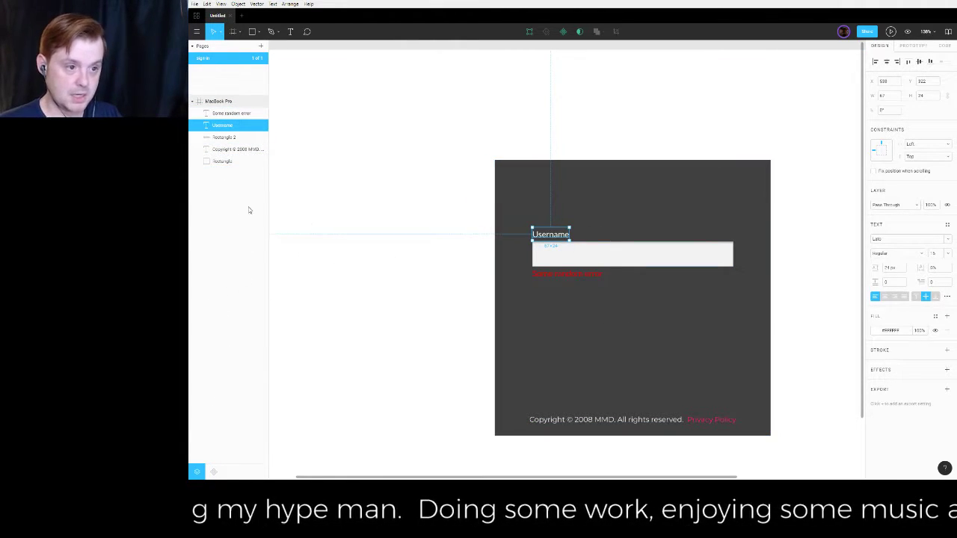
pyautogui.keyDown('shift'); pyautogui.click(571, 262); pyautogui.keyUp('shift')
pyautogui.keyDown('shift'); pyautogui.click(572, 278); pyautogui.keyUp('shift')
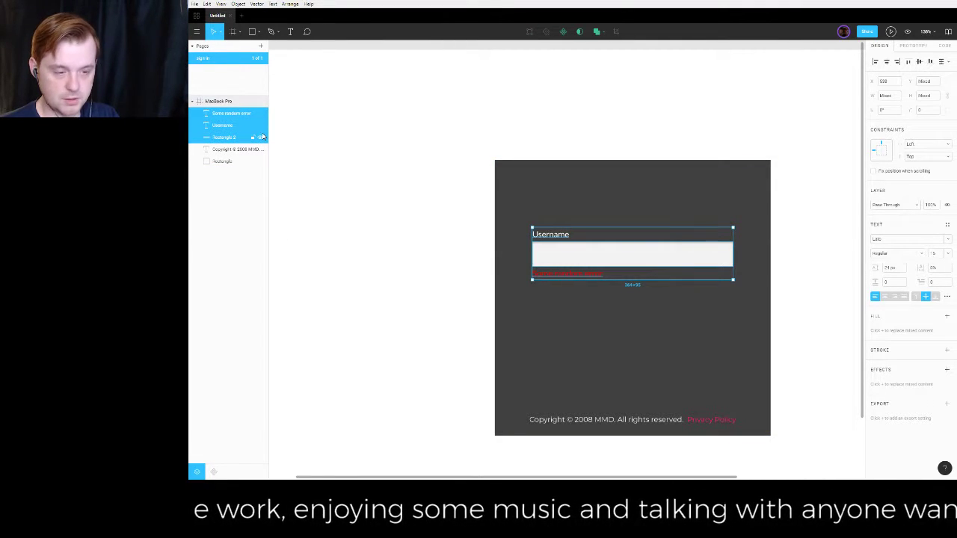
pyautogui.hotkey('ctrl', 'g')
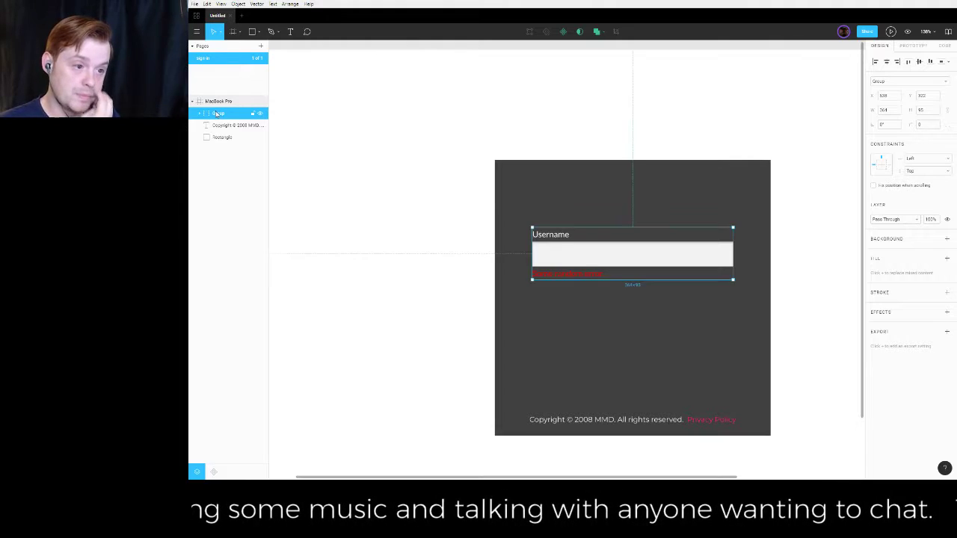
# - Rename the new group holding the label, input and error text as "static field"
pyautogui.click(244, 188)
pyautogui.click(220, 116)
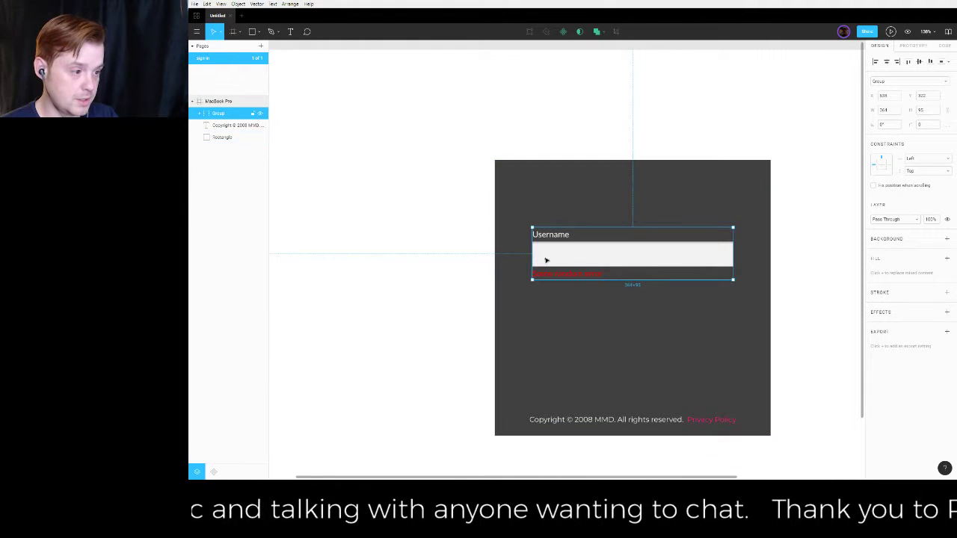
pyautogui.click(201, 114)
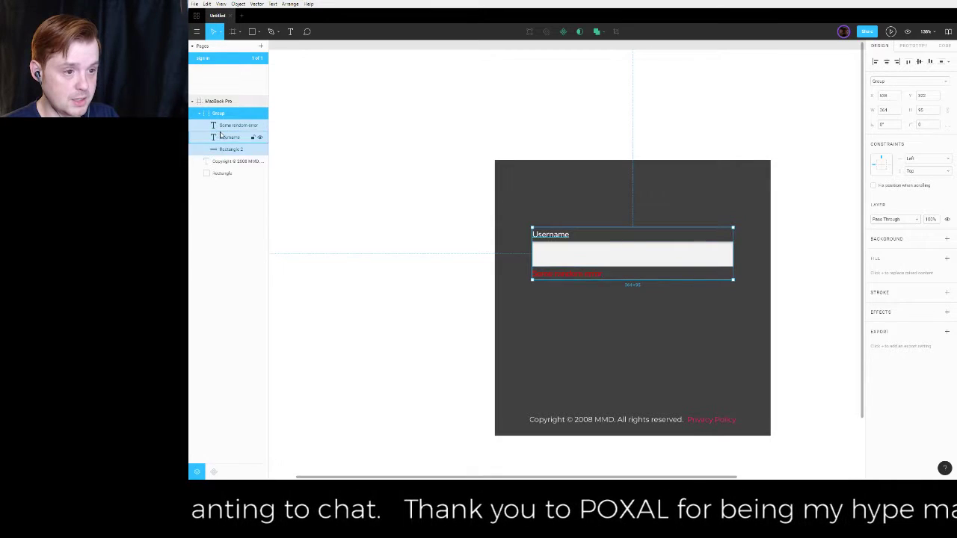
pyautogui.click(200, 112)
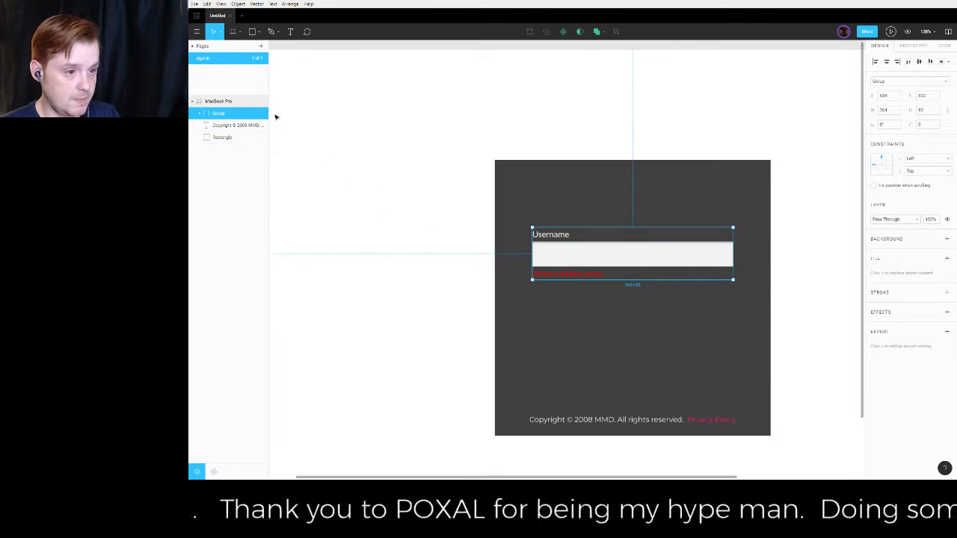
pyautogui.doubleClick(216, 114)
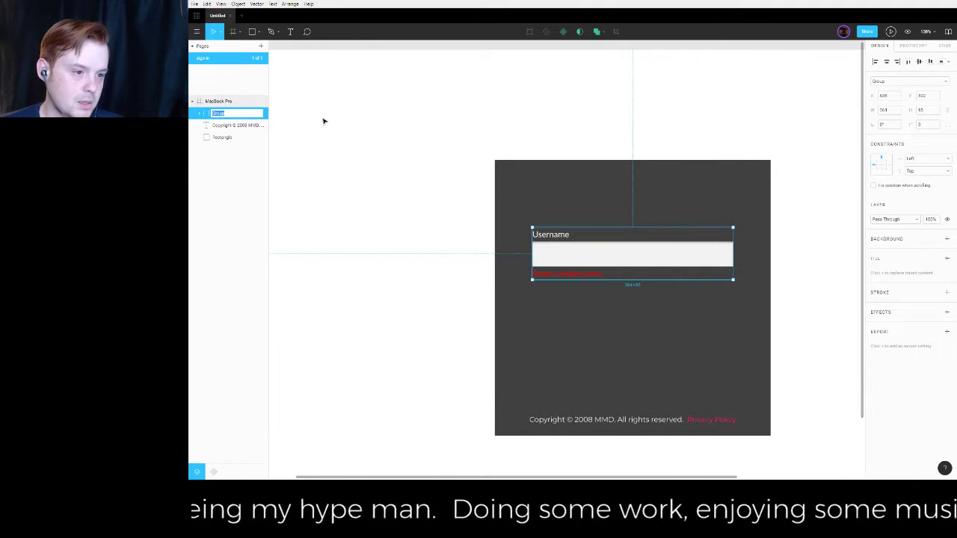
pyautogui.write('s')
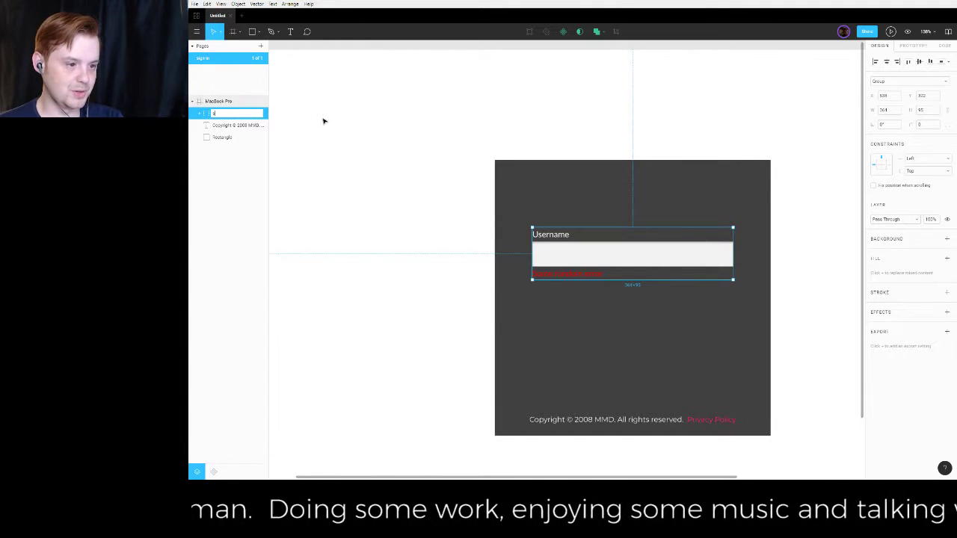
pyautogui.write('tatic field')
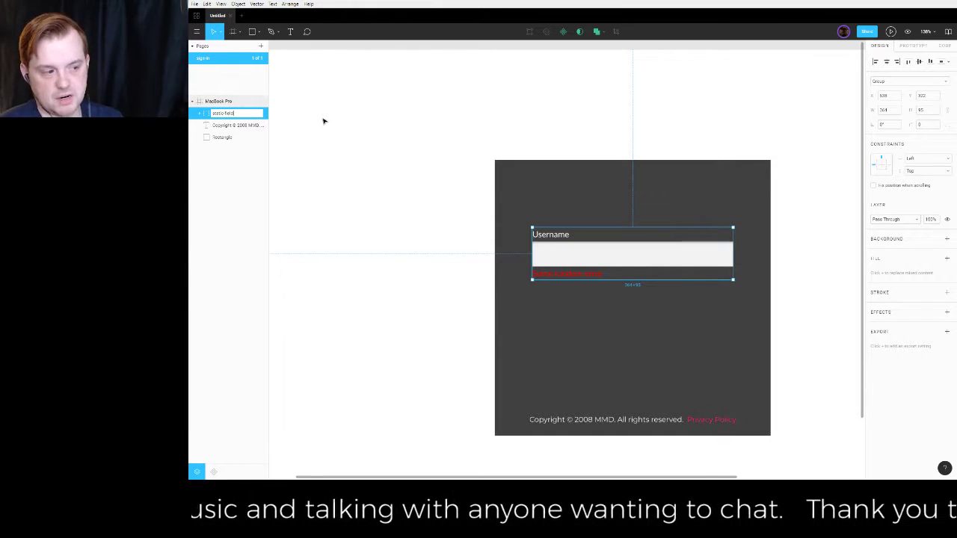
pyautogui.click(336, 100)
pyautogui.click(225, 113)
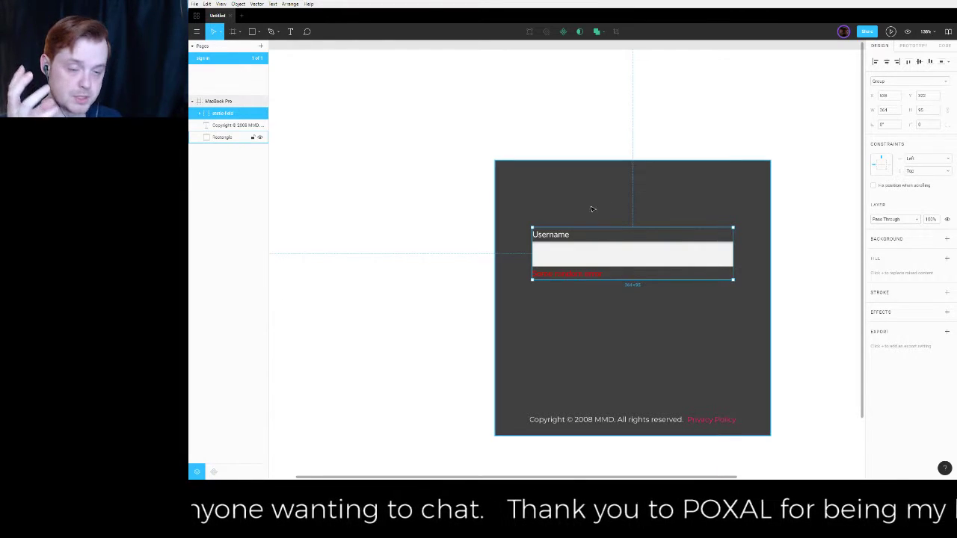
# - Create a component from the "static field" group
pyautogui.rightClick(568, 255)
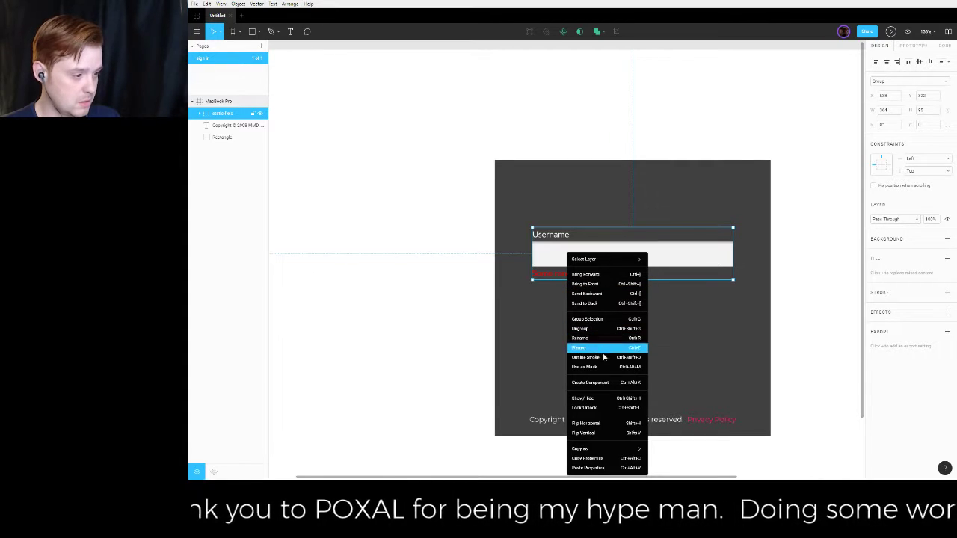
pyautogui.click(613, 384)
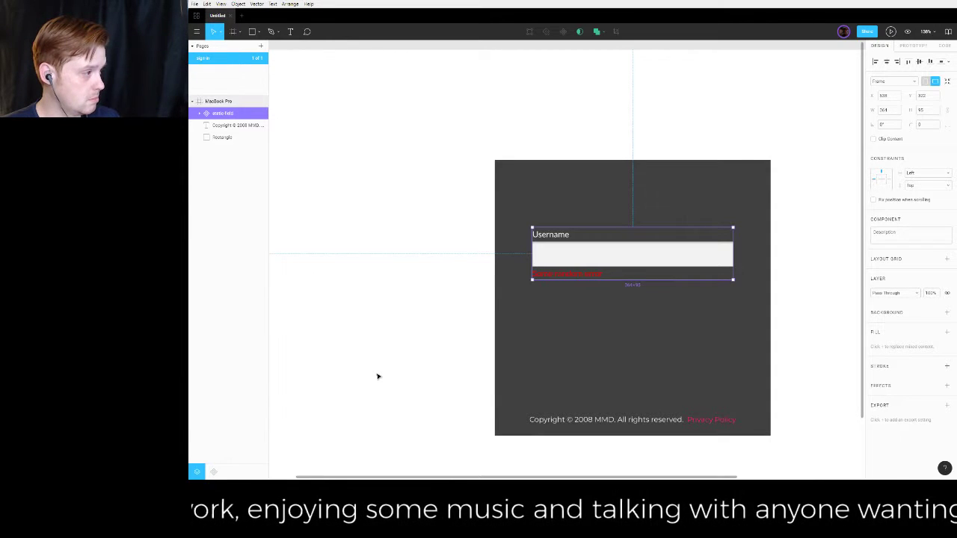
pyautogui.click(378, 376)
pyautogui.click(566, 277)
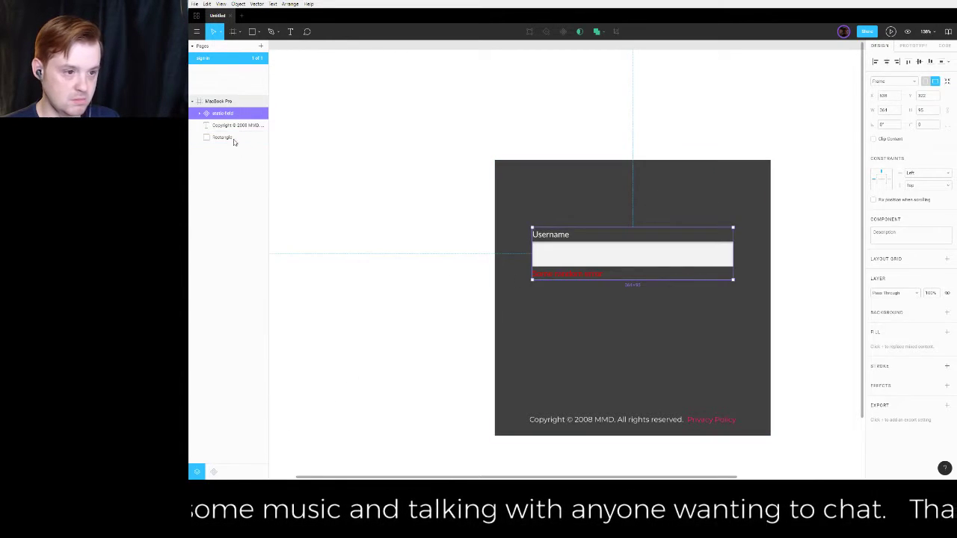
# - Examine the "static field" component's nested layers and its entry among the file's components
pyautogui.click(200, 113)
pyautogui.click(200, 113)
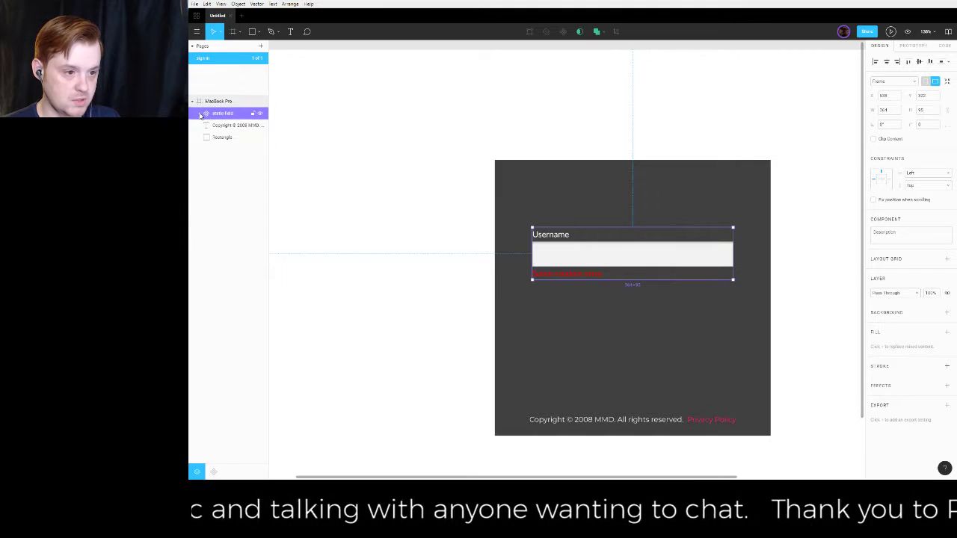
pyautogui.click(213, 471)
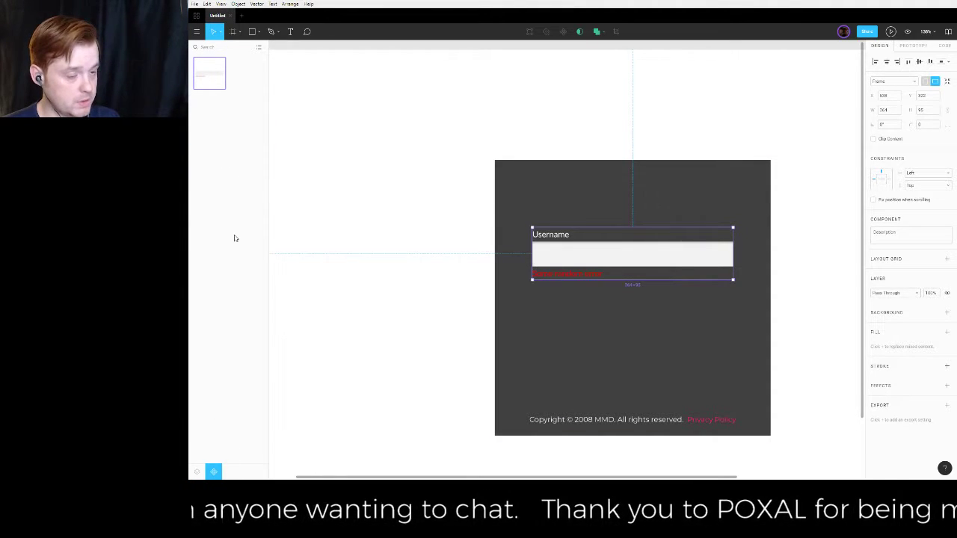
pyautogui.hotkey('alt', '1')
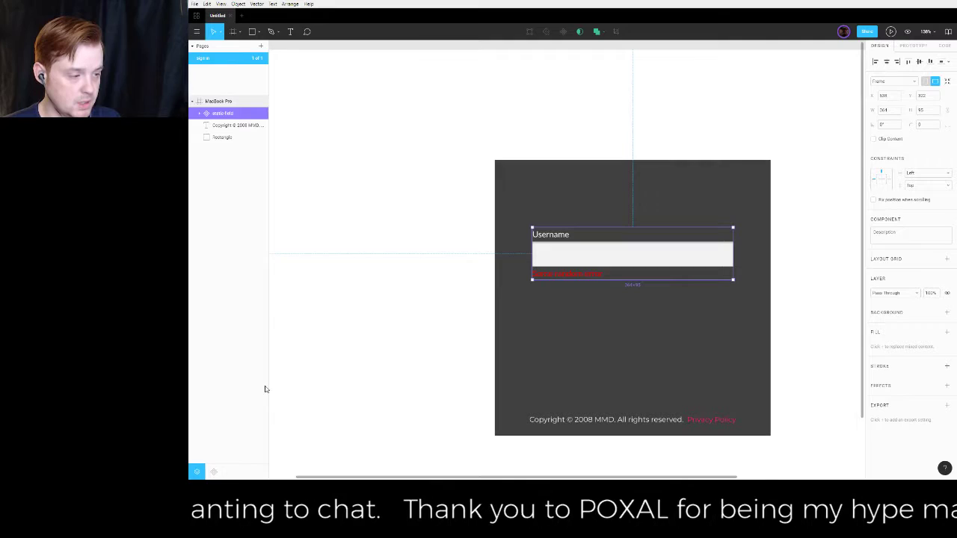
pyautogui.click(199, 114)
pyautogui.click(594, 301)
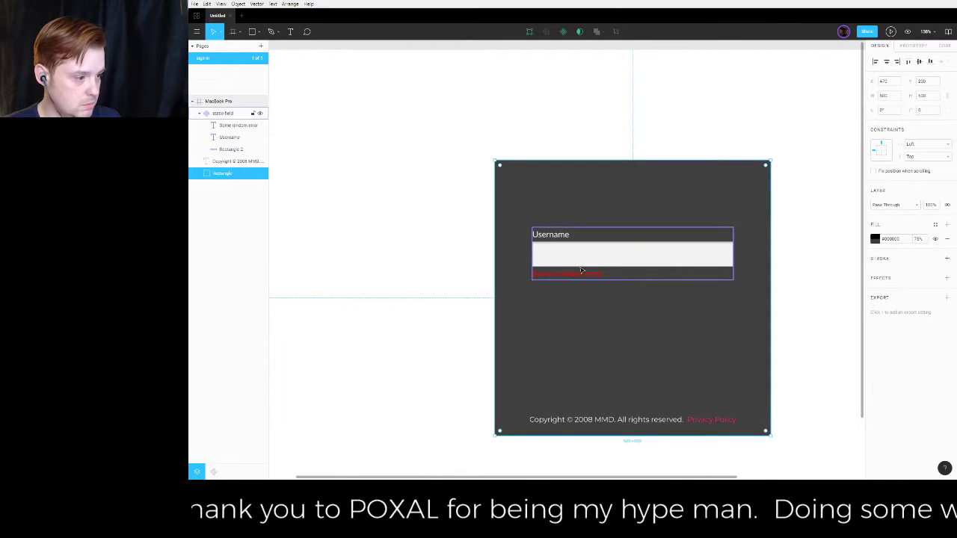
pyautogui.click(581, 271)
pyautogui.click(580, 274)
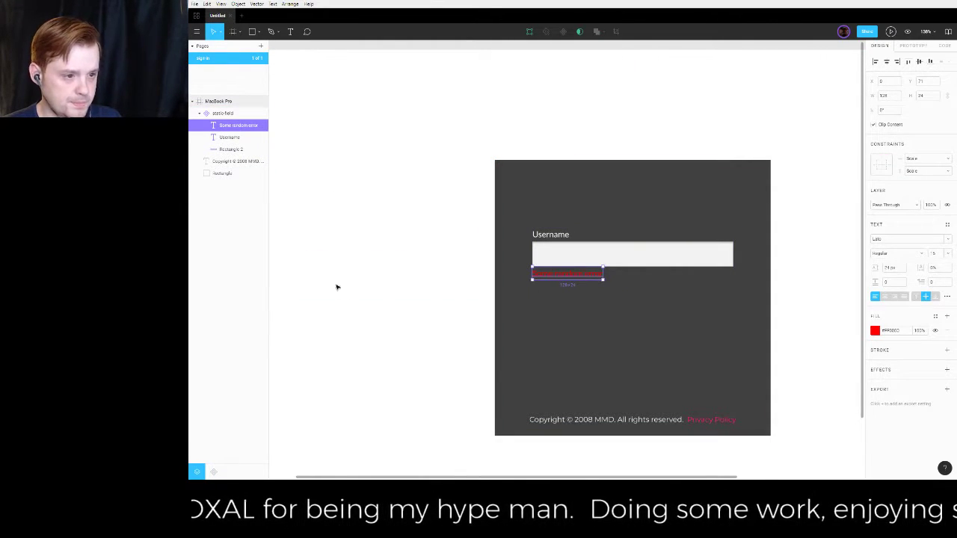
pyautogui.click(222, 112)
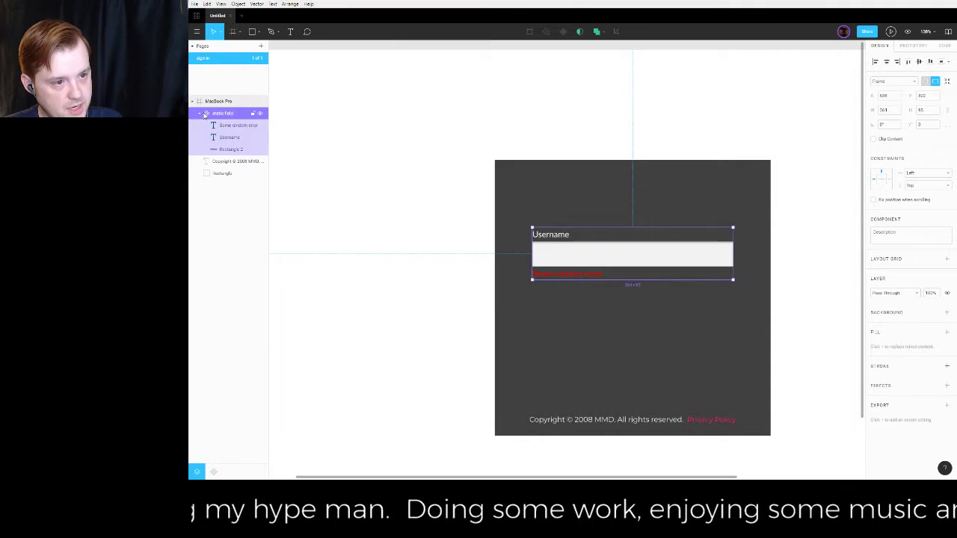
pyautogui.click(202, 114)
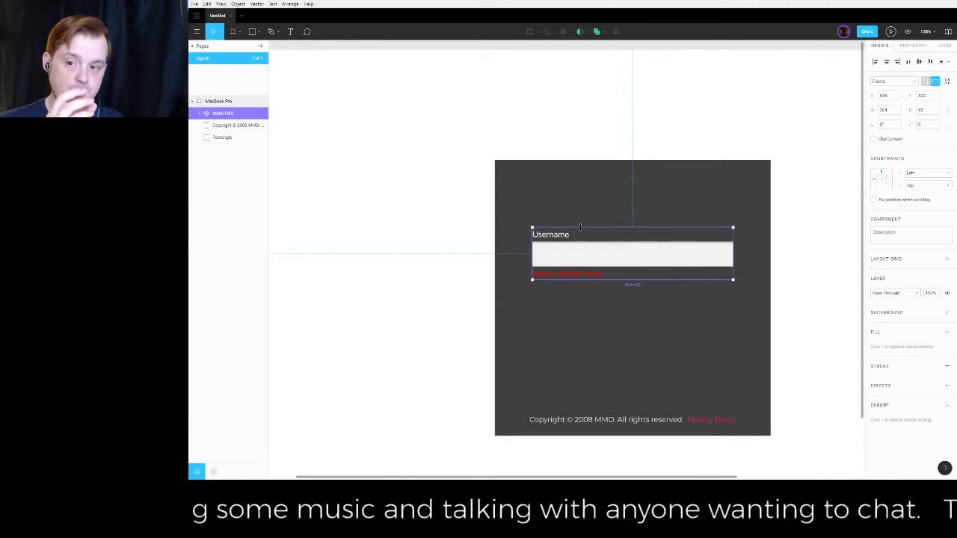
# - Display the file's components and move the "static field" component straight up, closer to the dark panel's upper edge
pyautogui.click(213, 472)
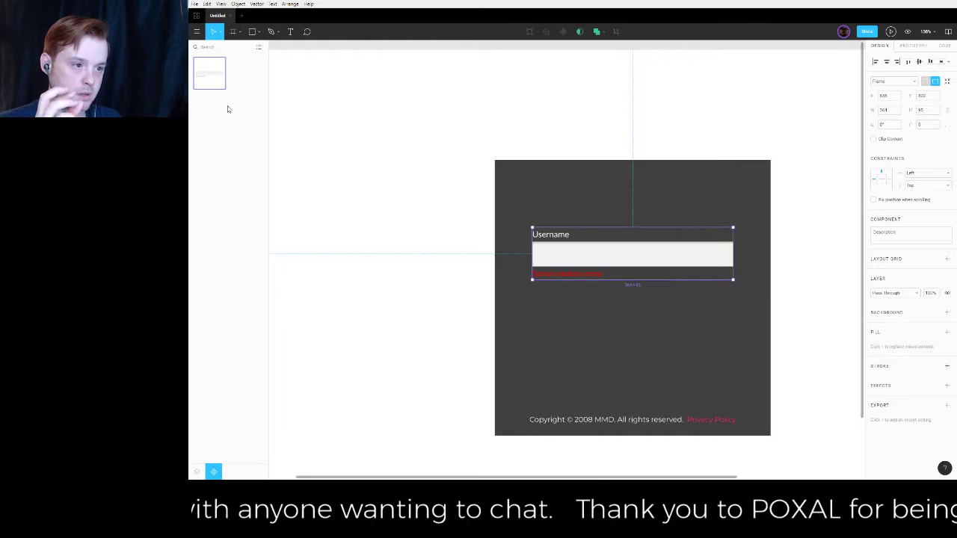
pyautogui.click(448, 300)
pyautogui.click(615, 266)
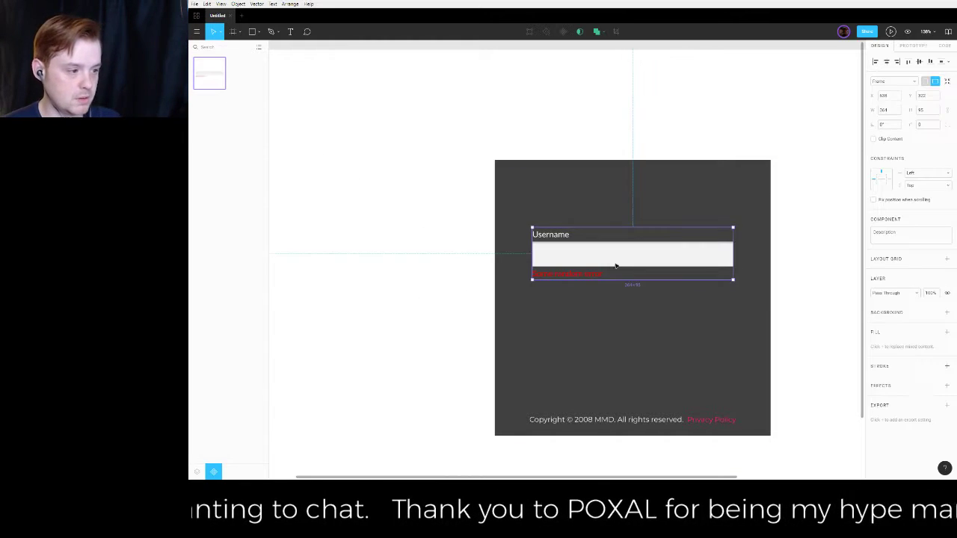
pyautogui.moveTo(615, 266); pyautogui.dragTo(638, 242)
pyautogui.click(738, 304)
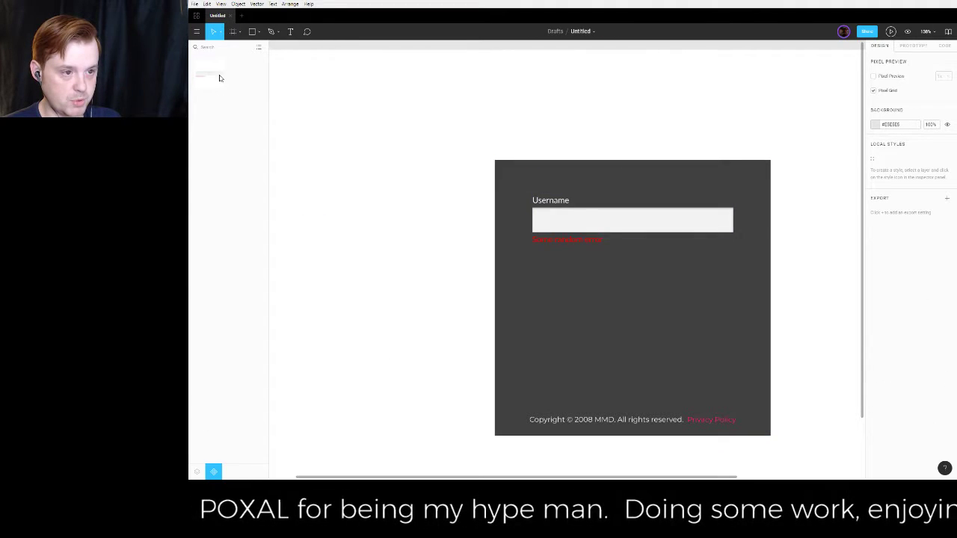
# - Place an instance of "static field" below the original, aligned with its left edge at about X 538, Y 376
pyautogui.moveTo(219, 78); pyautogui.dragTo(677, 277)
pyautogui.hotkey('shift', 'Down')
pyautogui.hotkey('shift', 'Down')
pyautogui.hotkey('shift', 'Down')
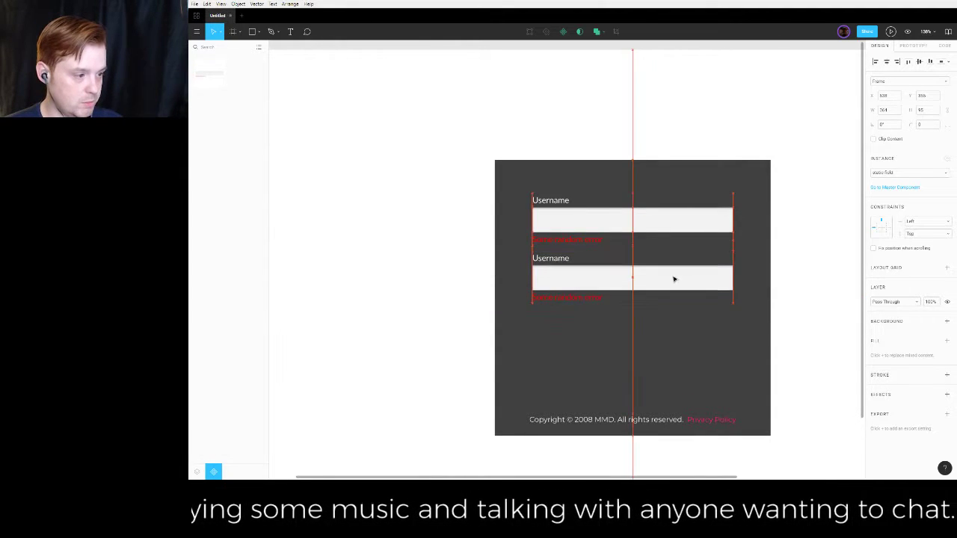
pyautogui.click(839, 246)
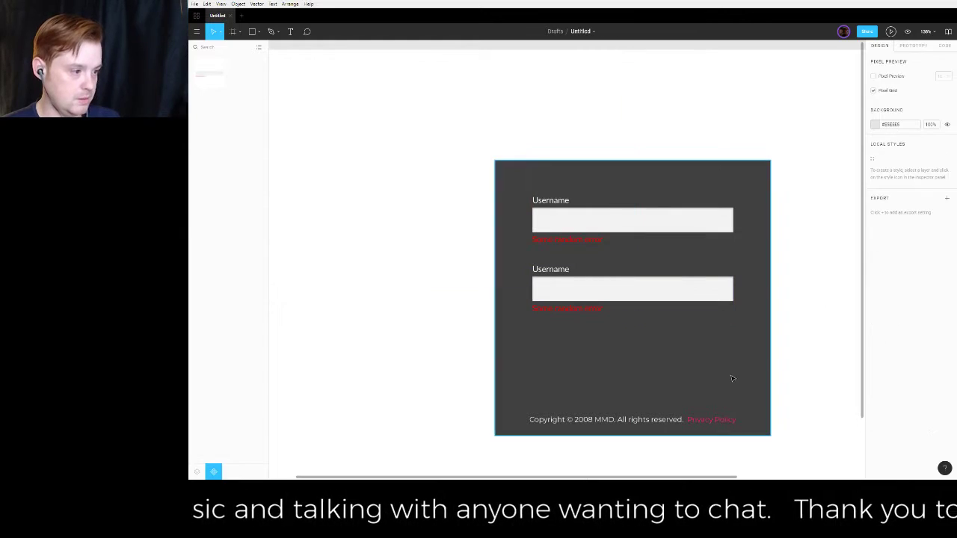
pyautogui.click(656, 280)
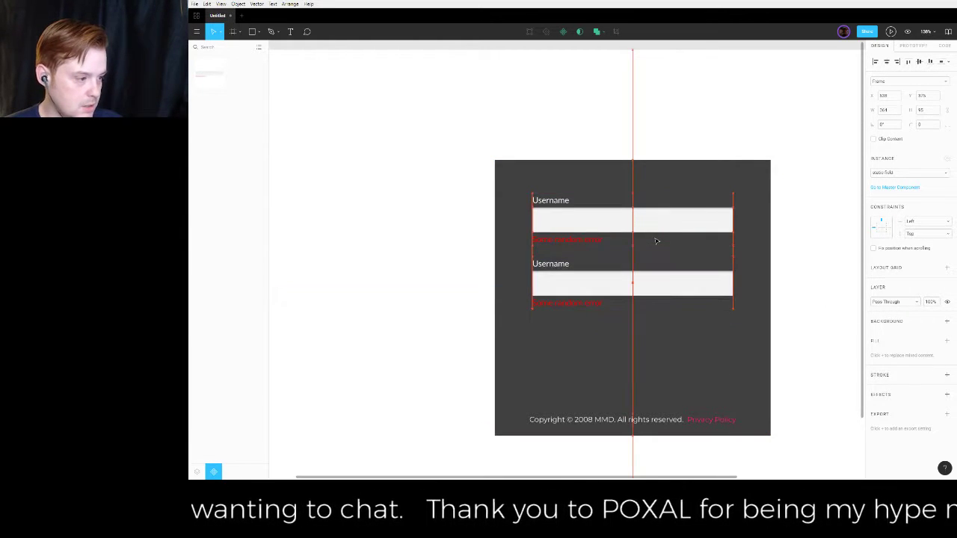
pyautogui.hotkey('shift', 'Up')
pyautogui.click(817, 317)
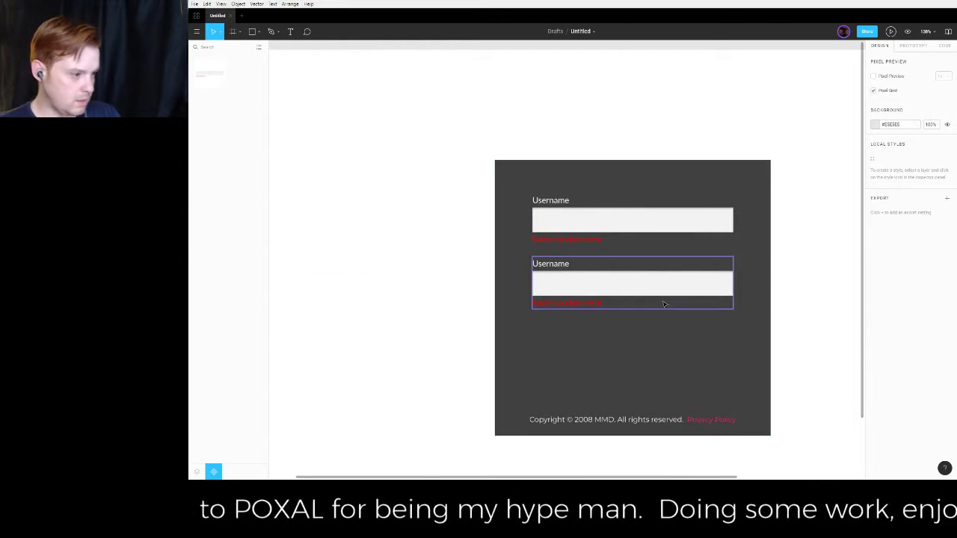
# - Check the instance options available for the lower "static field" copy
pyautogui.click(537, 265)
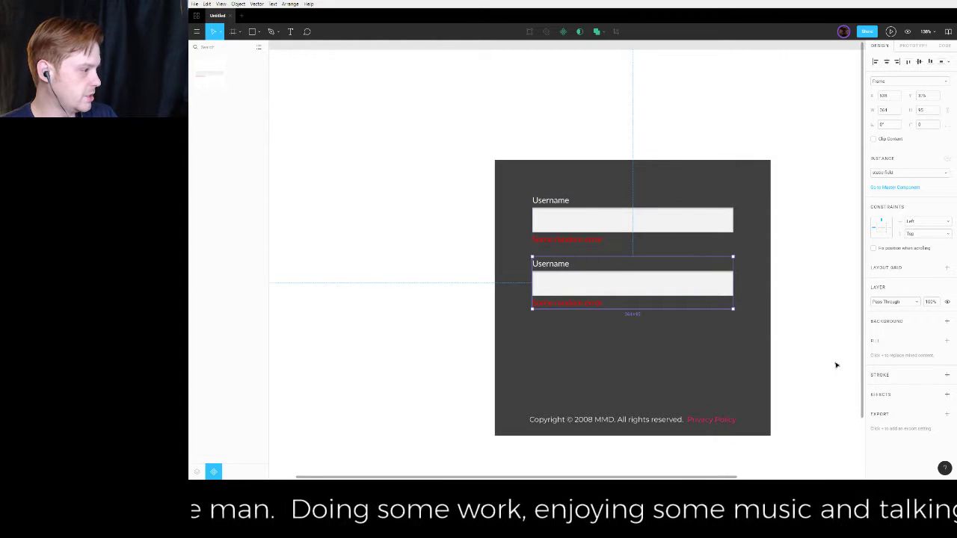
pyautogui.click(922, 174)
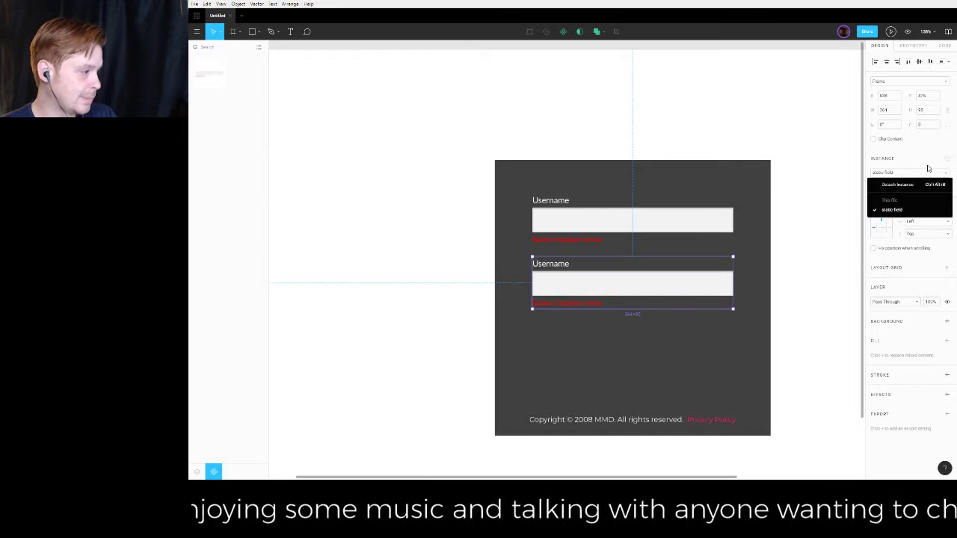
pyautogui.click(939, 174)
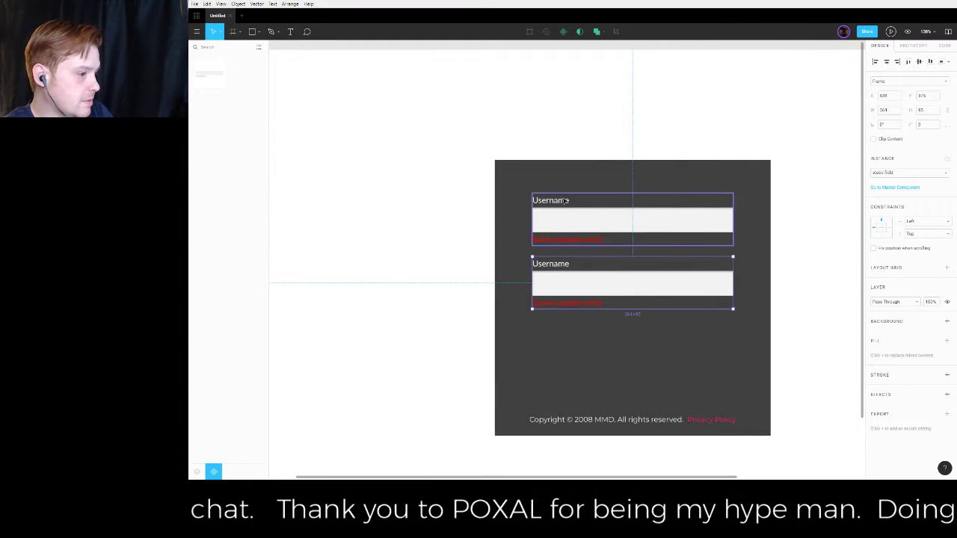
pyautogui.click(832, 329)
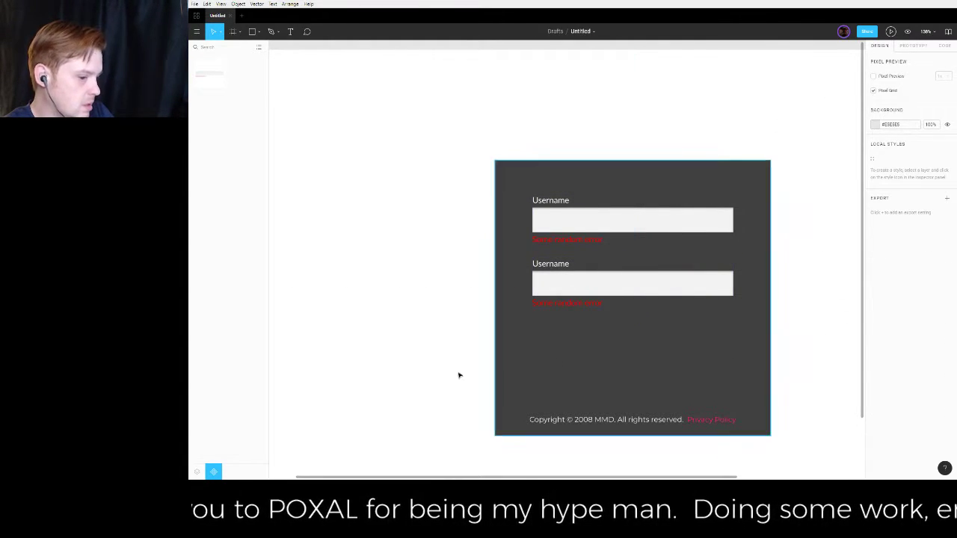
# - Compare the layer entries of the original "static field" component and its instance in the MacBook Pro frame
pyautogui.click(196, 472)
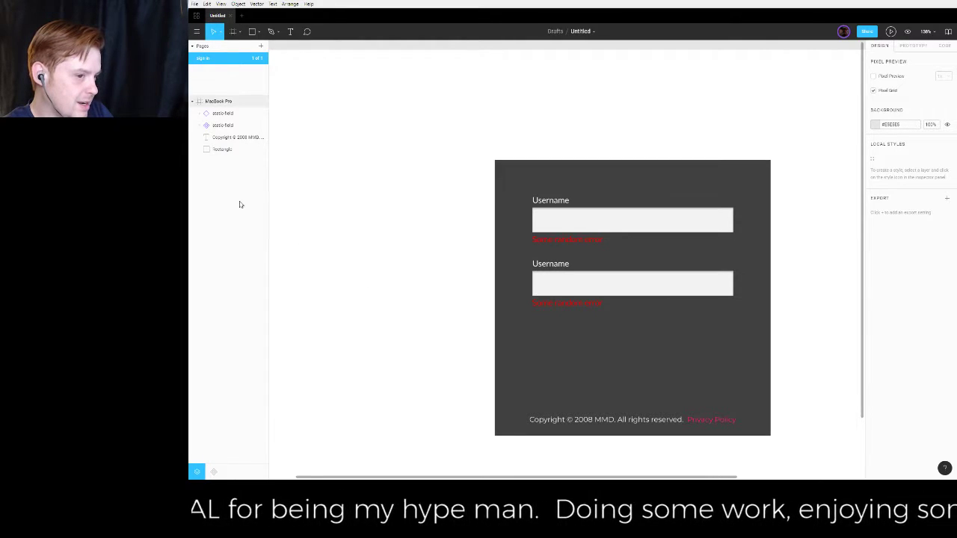
pyautogui.click(201, 114)
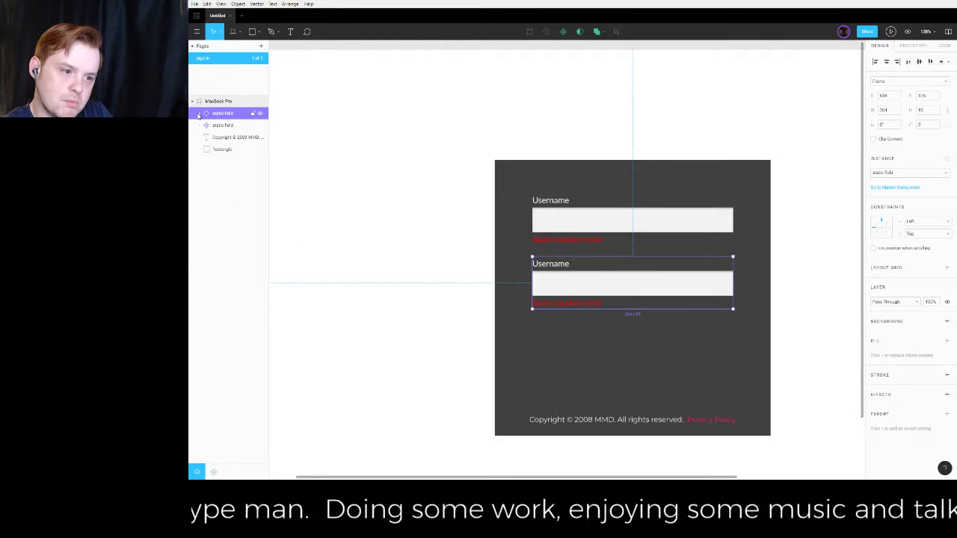
pyautogui.click(199, 114)
pyautogui.click(198, 114)
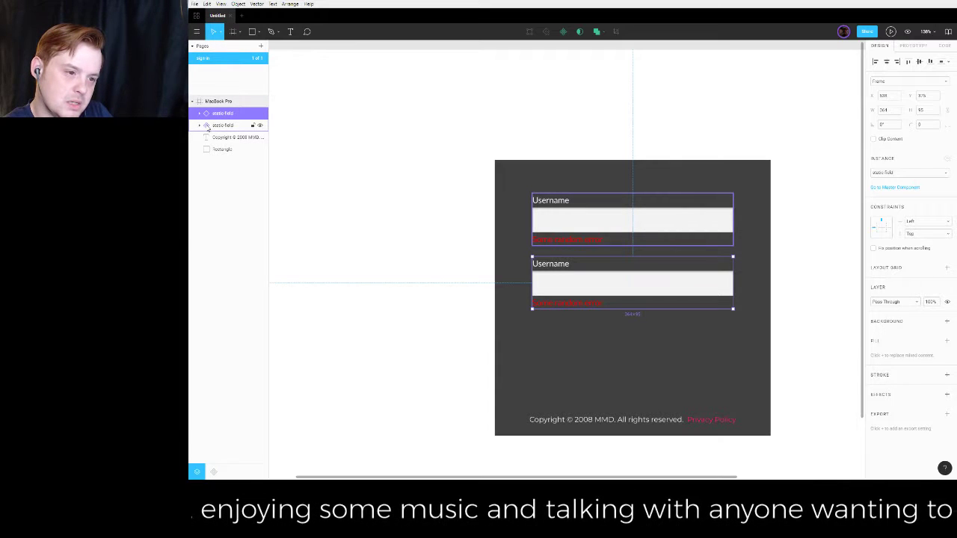
pyautogui.click(207, 126)
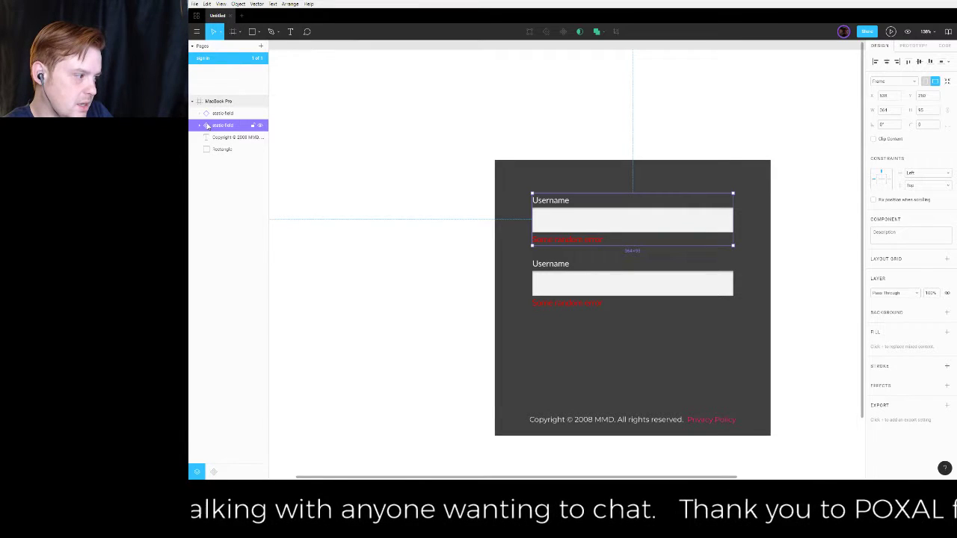
pyautogui.click(213, 113)
pyautogui.click(214, 124)
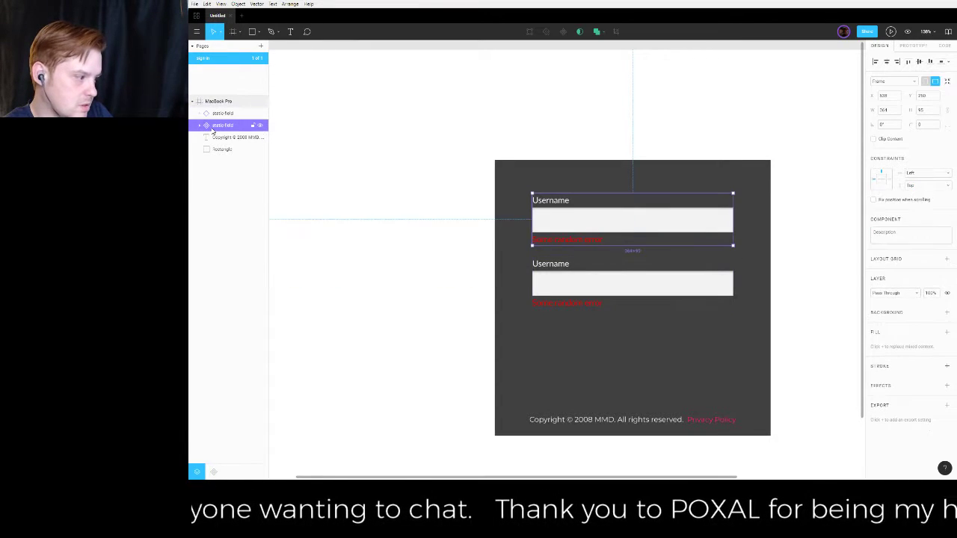
pyautogui.click(213, 113)
pyautogui.click(214, 125)
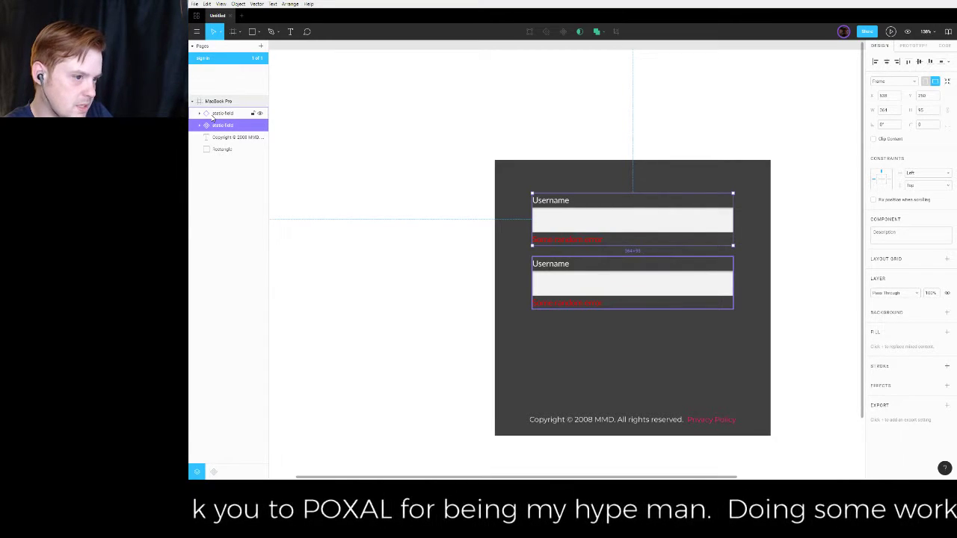
pyautogui.click(214, 117)
pyautogui.click(214, 126)
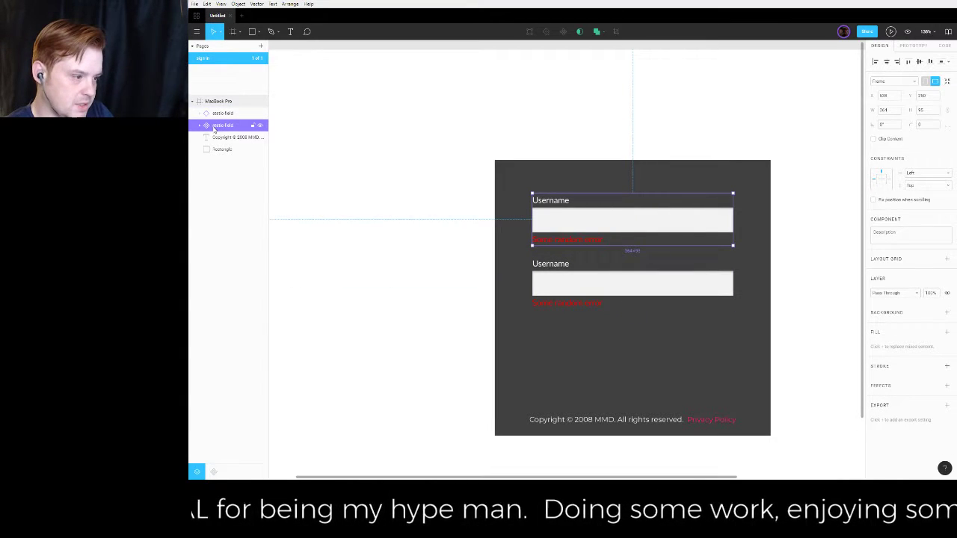
# - Try deleting the original "static field" component to check the file's component list, and restore it
pyautogui.press('Delete')
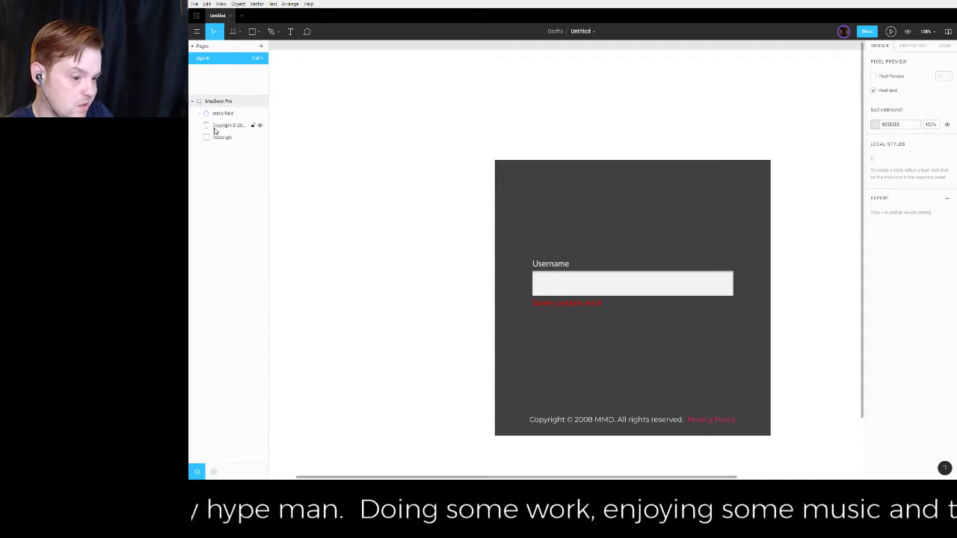
pyautogui.click(214, 471)
pyautogui.click(216, 133)
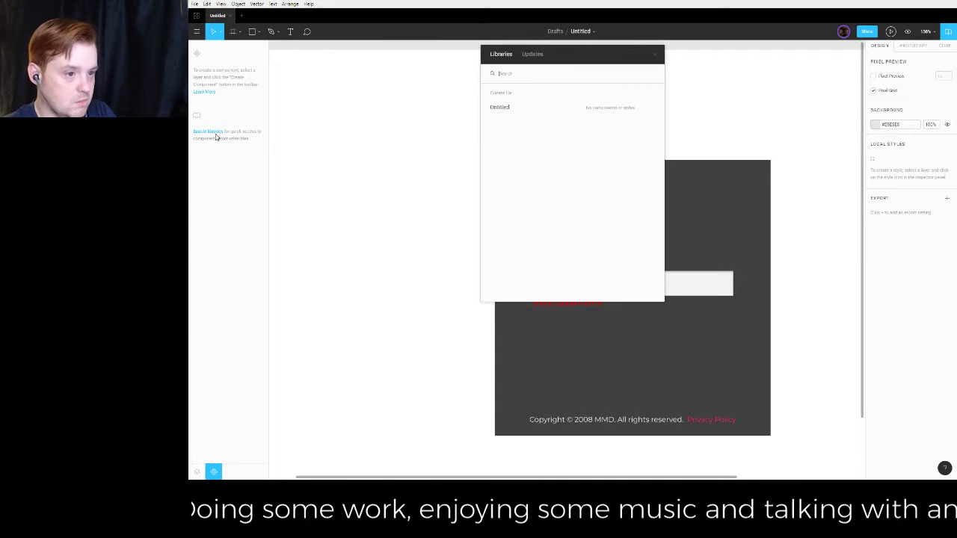
pyautogui.click(657, 54)
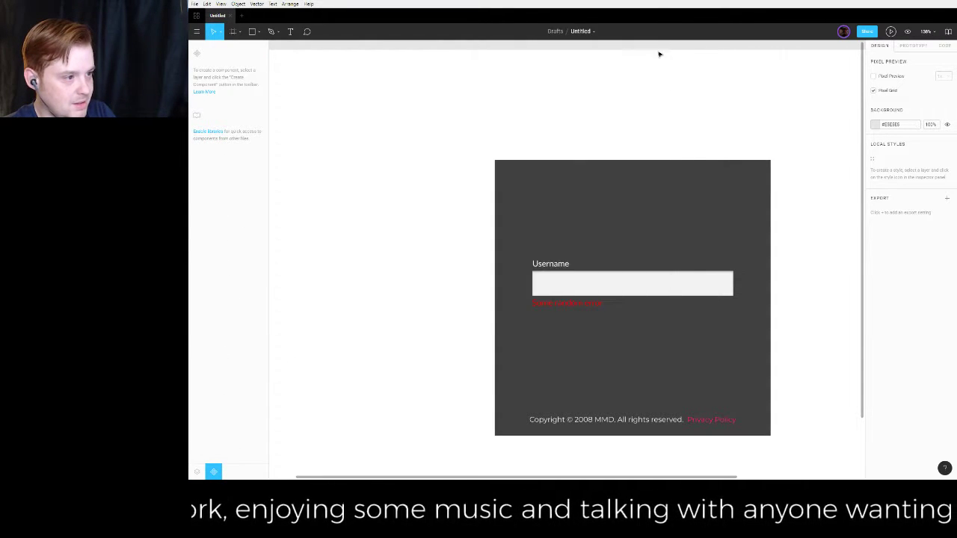
pyautogui.hotkey('ctrl', 'v')
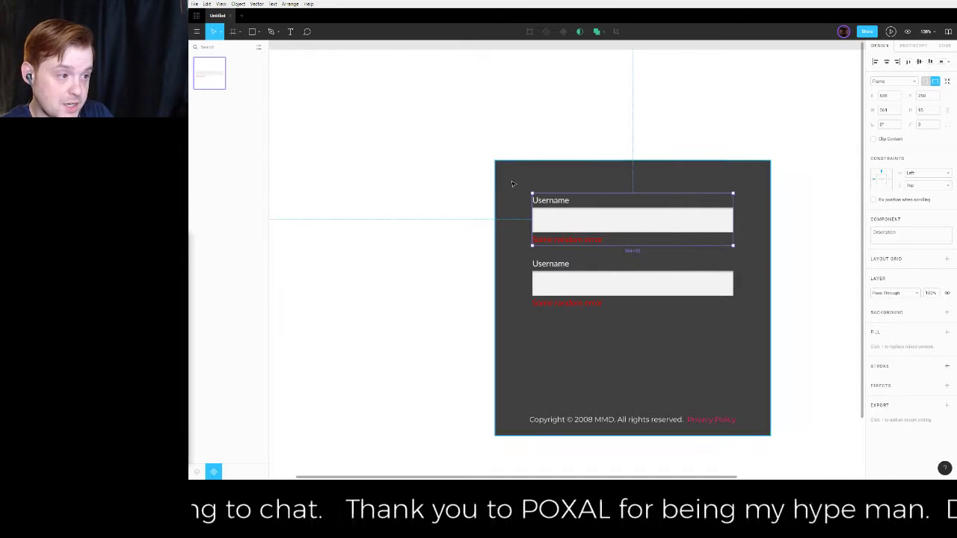
pyautogui.click(323, 305)
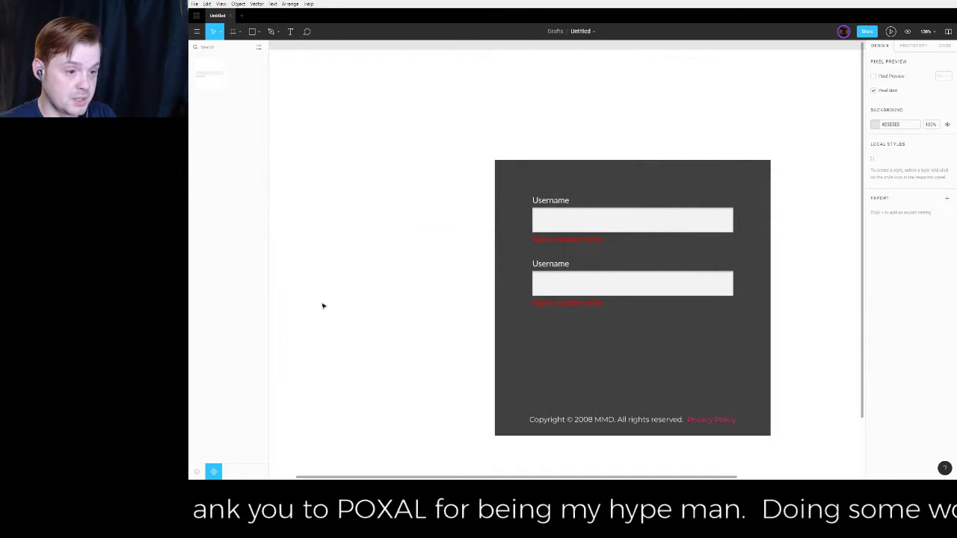
# - Change the label text of the lower "static field" instance to "Password"
pyautogui.click(197, 472)
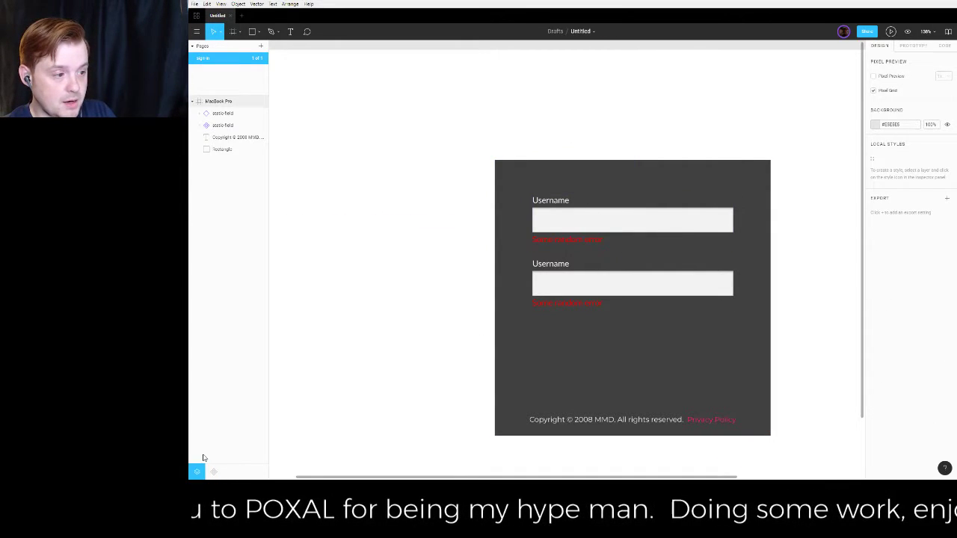
pyautogui.click(200, 114)
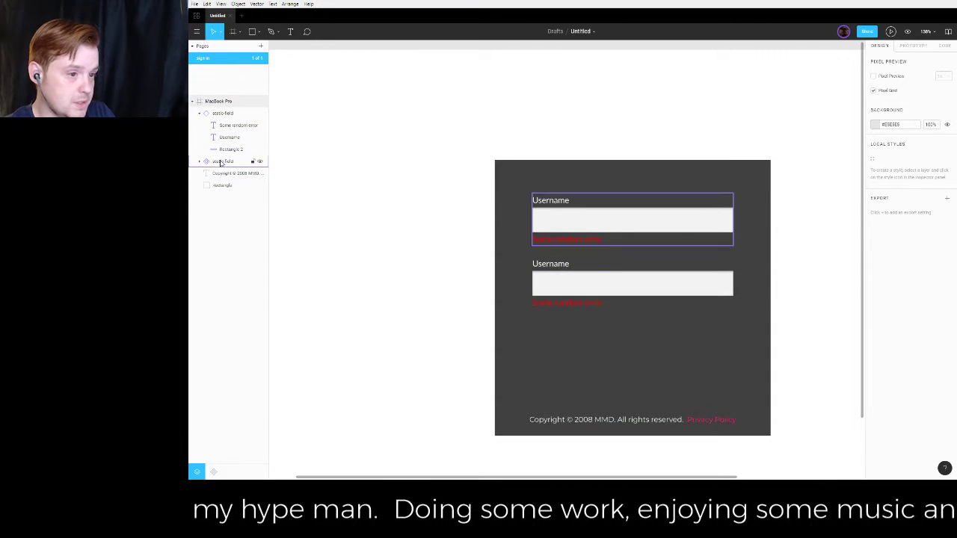
pyautogui.click(225, 138)
pyautogui.doubleClick(557, 262)
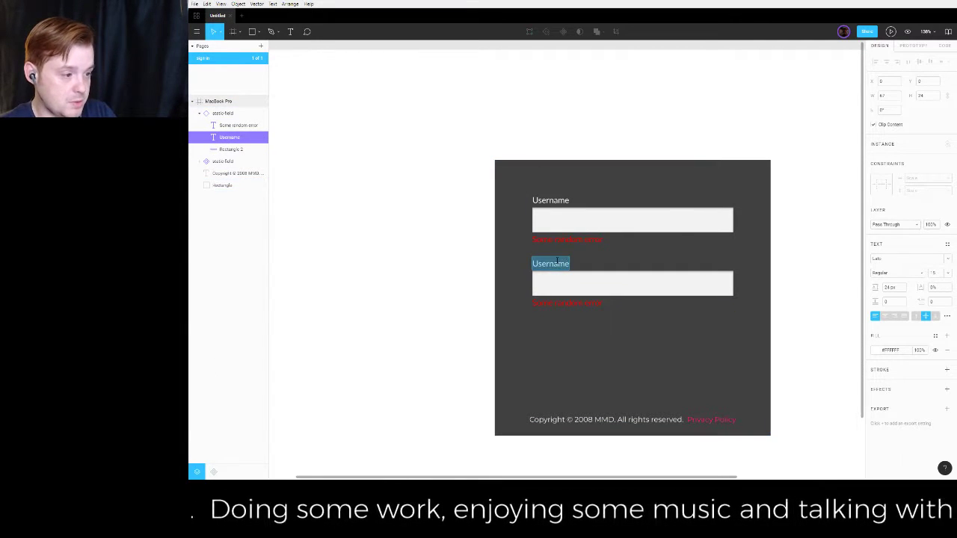
pyautogui.write('Password')
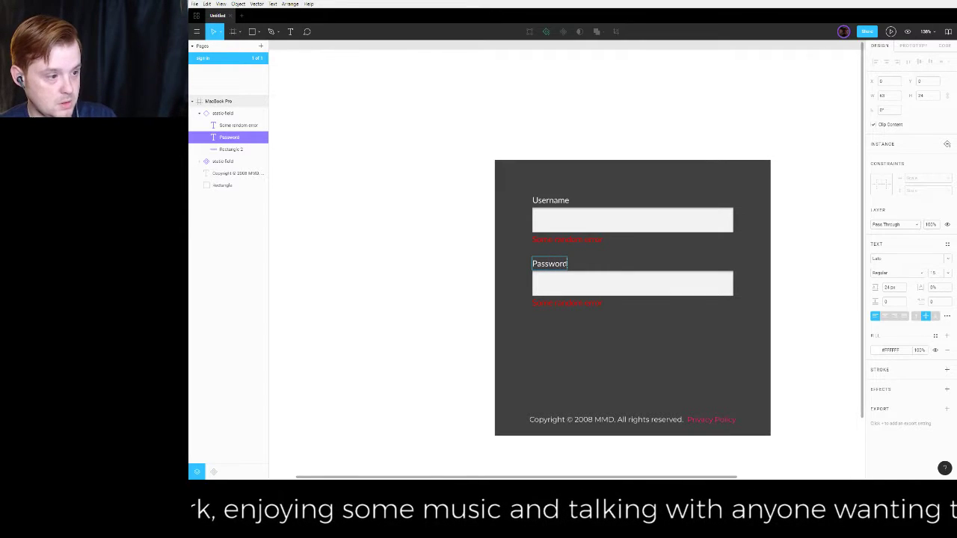
pyautogui.click(426, 216)
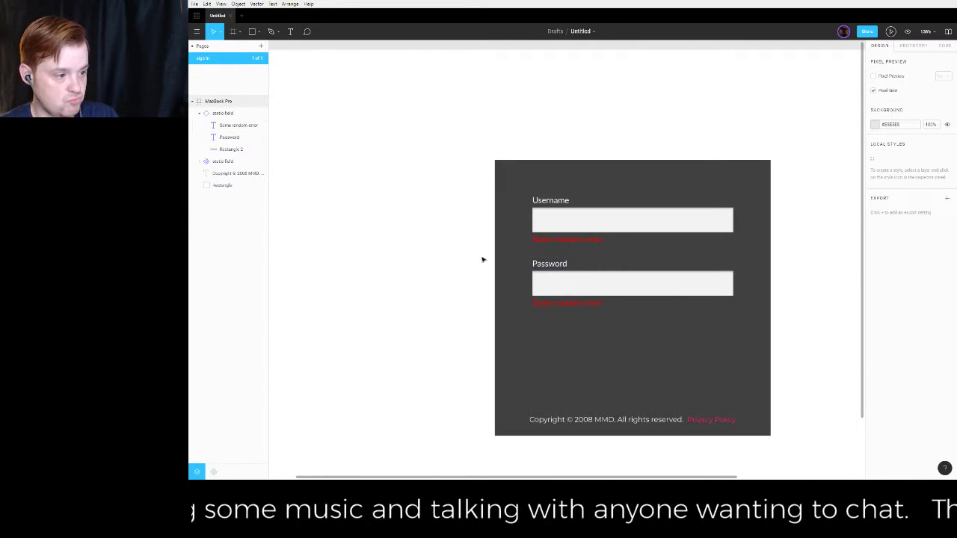
# - Try shifting the Username label in the original "static field" component sideways to X 10, and move it back to X 0
pyautogui.click(213, 161)
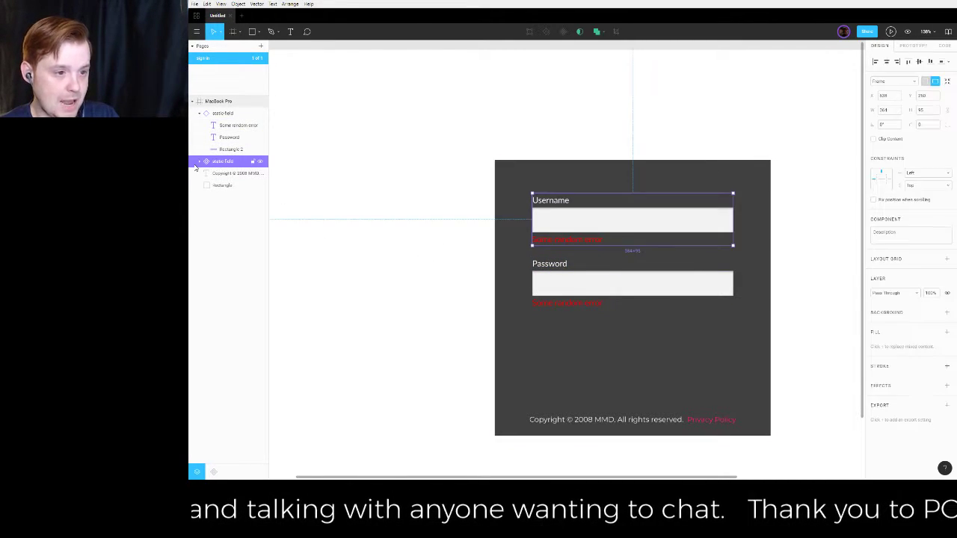
pyautogui.click(199, 162)
pyautogui.click(235, 237)
pyautogui.click(229, 186)
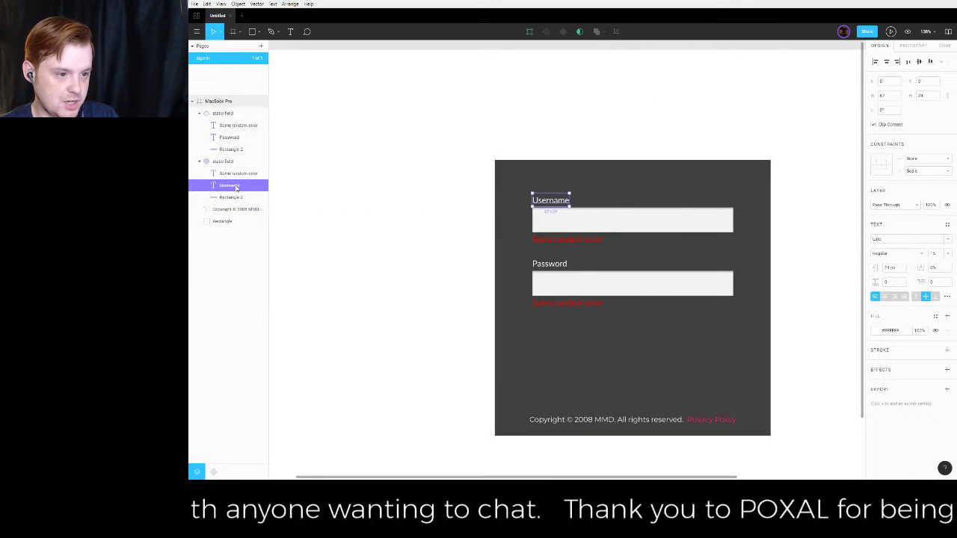
pyautogui.hotkey('shift', 'Right')
pyautogui.hotkey('shift', 'Left')
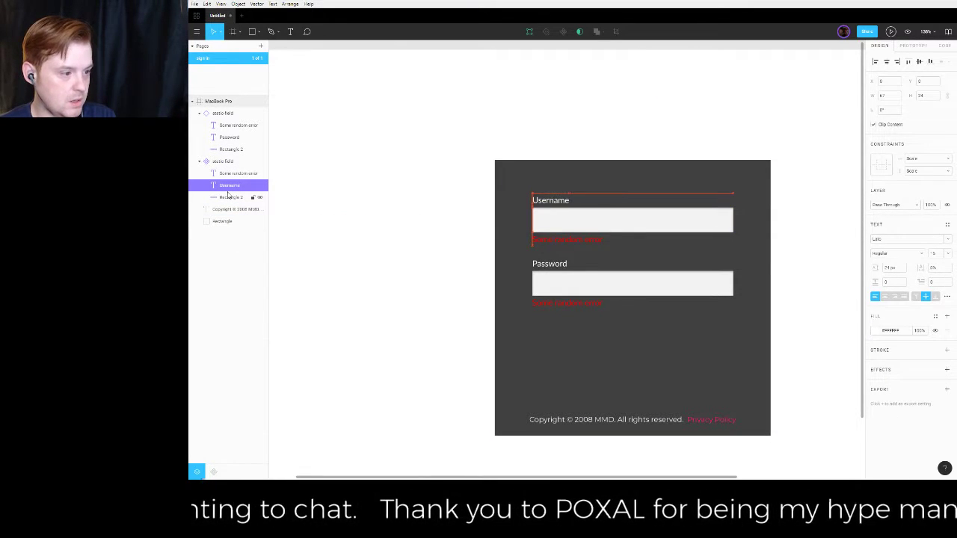
pyautogui.hotkey('shift', 'Right')
pyautogui.hotkey('shift', 'Left')
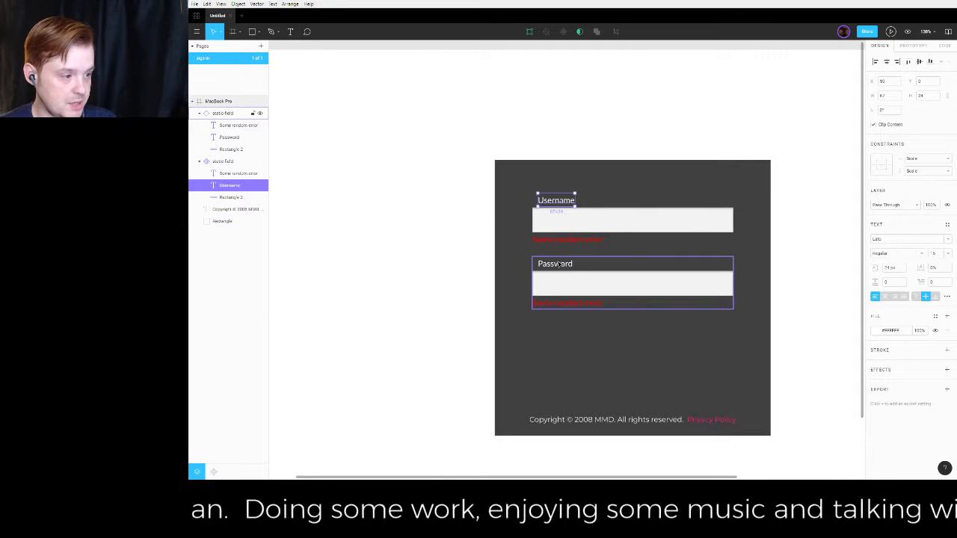
pyautogui.hotkey('shift', 'Left')
pyautogui.hotkey('shift', 'Right')
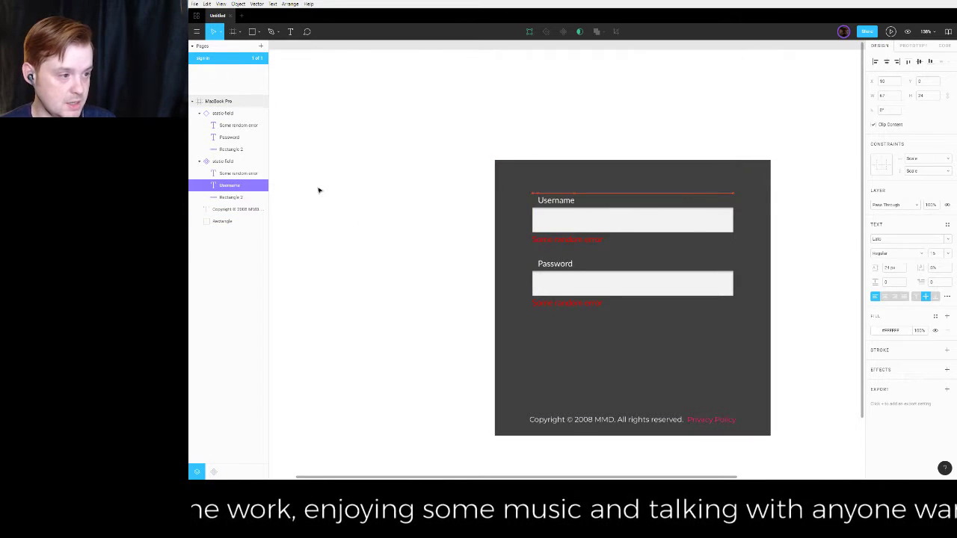
pyautogui.hotkey('shift', 'Left')
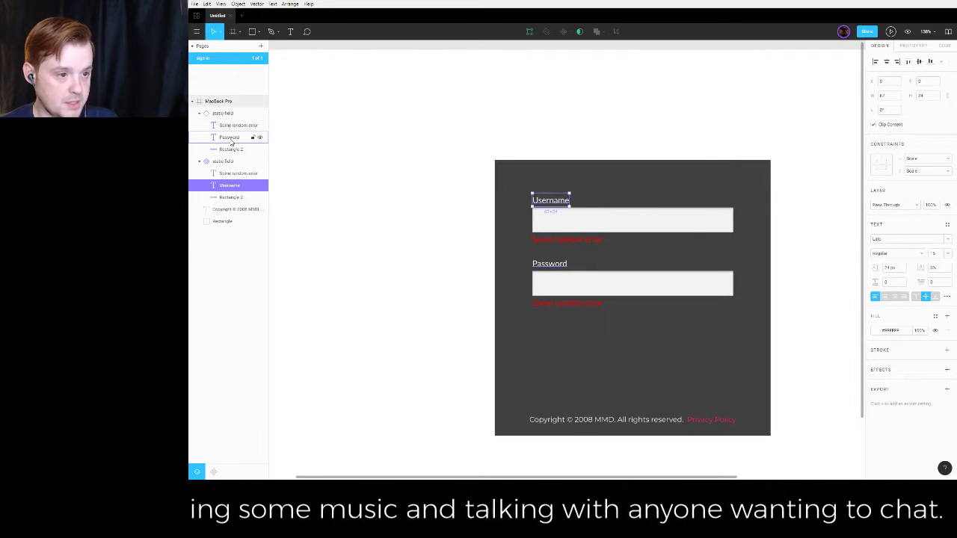
# - Try the Libre Barcode 128 Text font on the instance's Password label, and undo the font change
pyautogui.click(229, 139)
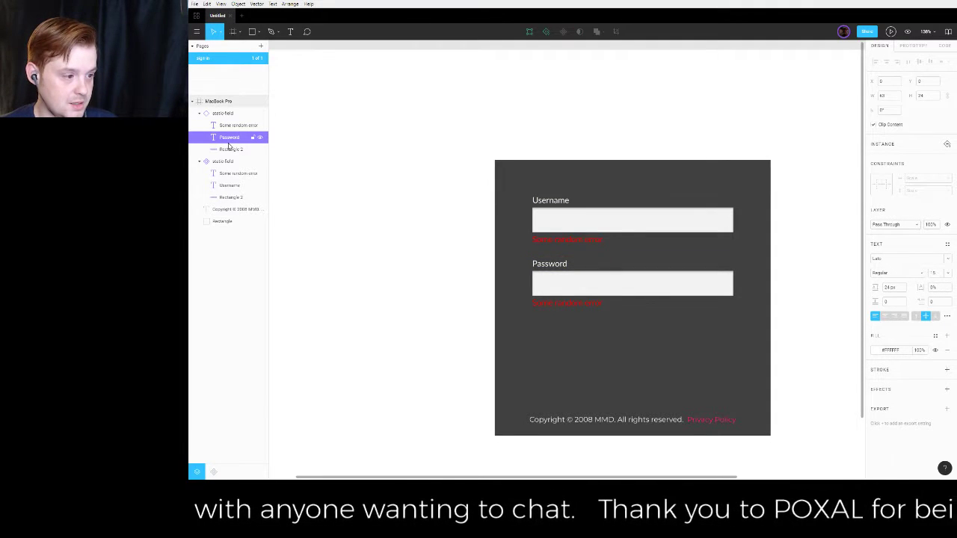
pyautogui.click(229, 184)
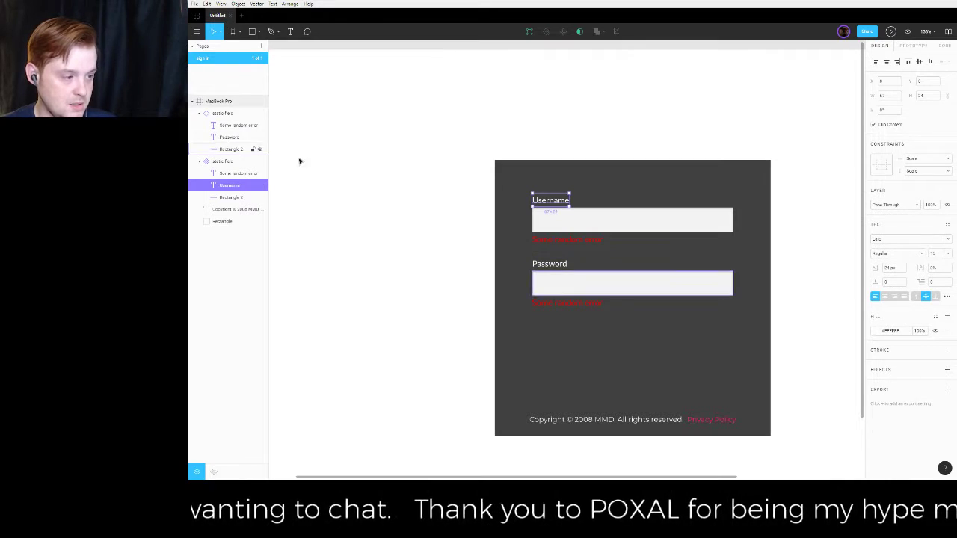
pyautogui.click(557, 267)
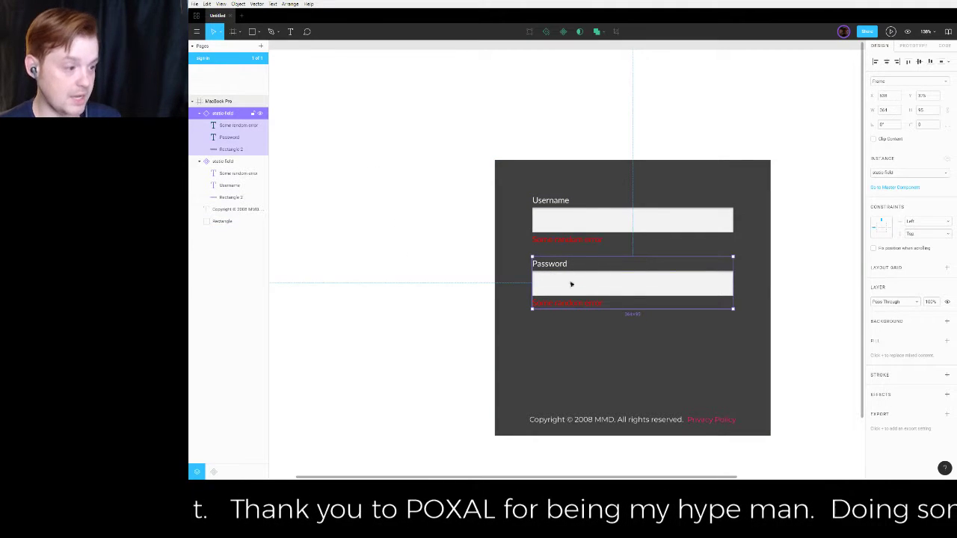
pyautogui.click(240, 186)
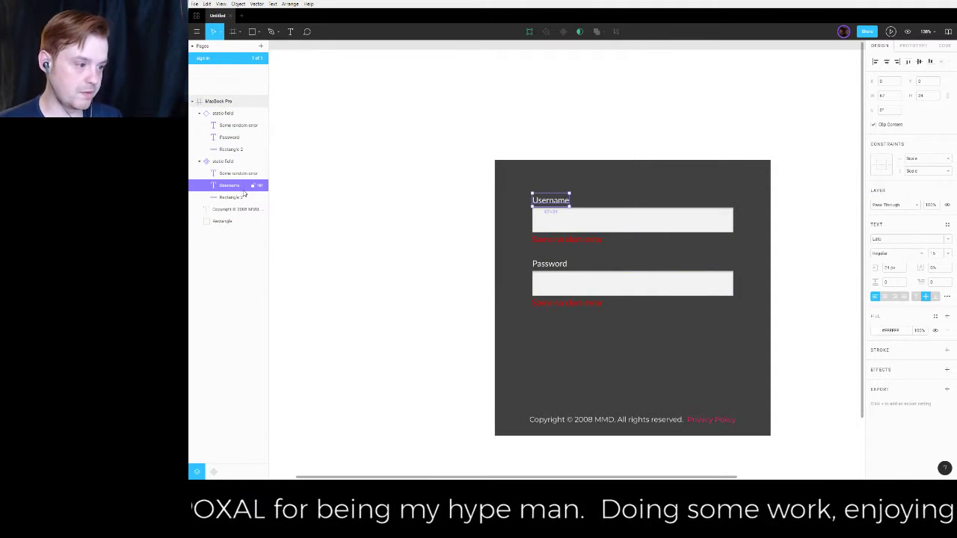
pyautogui.click(230, 137)
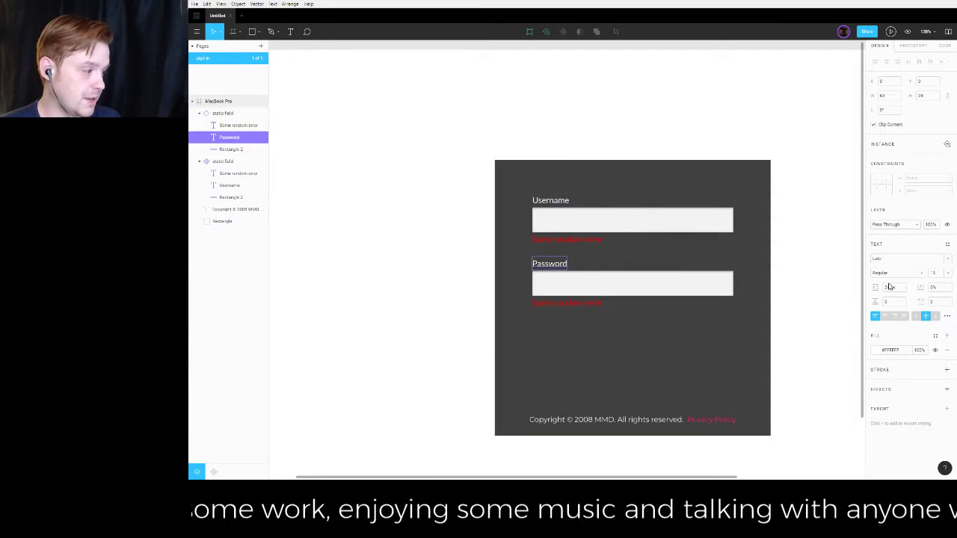
pyautogui.click(947, 262)
pyautogui.click(905, 354)
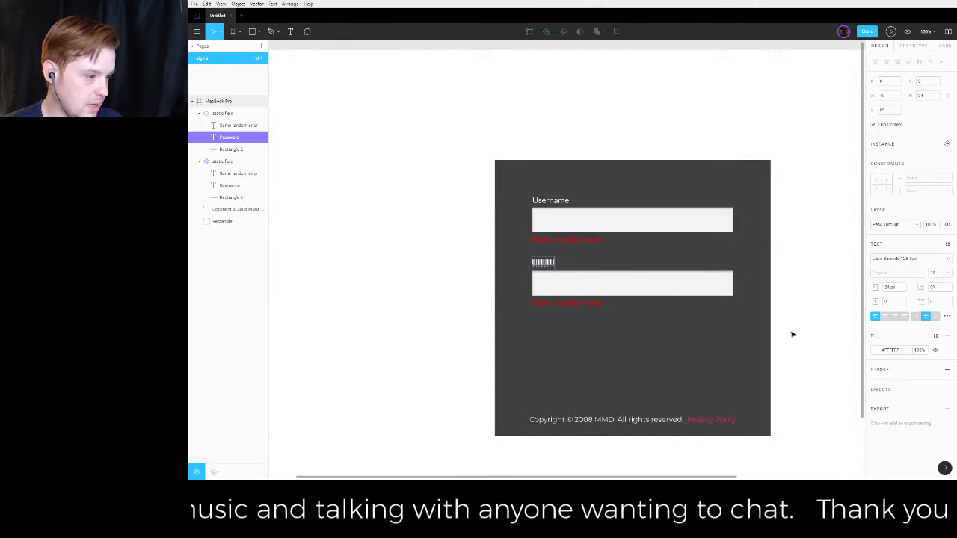
pyautogui.hotkey('ctrl', 'z')
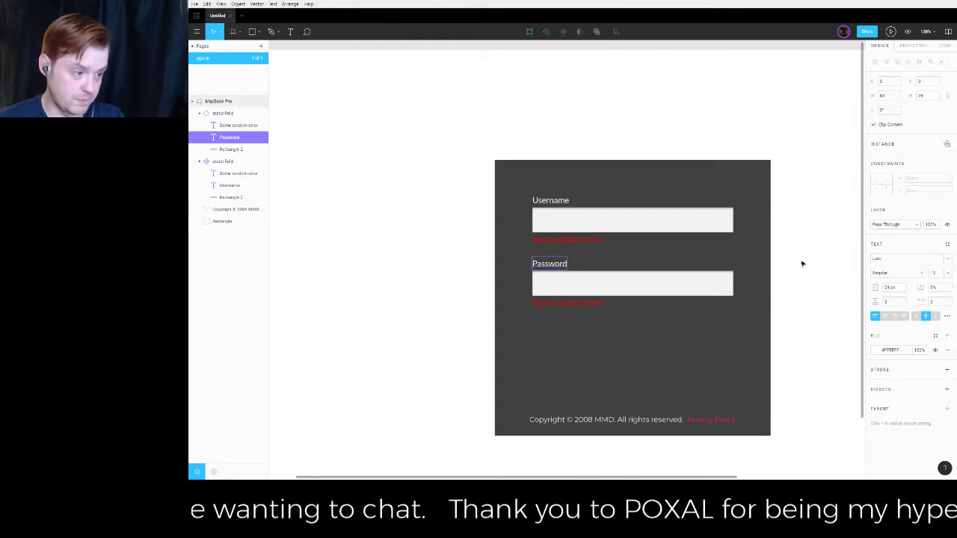
# - Clear the error text below the Password field in the lower "static field" instance
pyautogui.click(613, 316)
pyautogui.doubleClick(585, 304)
pyautogui.doubleClick(585, 304)
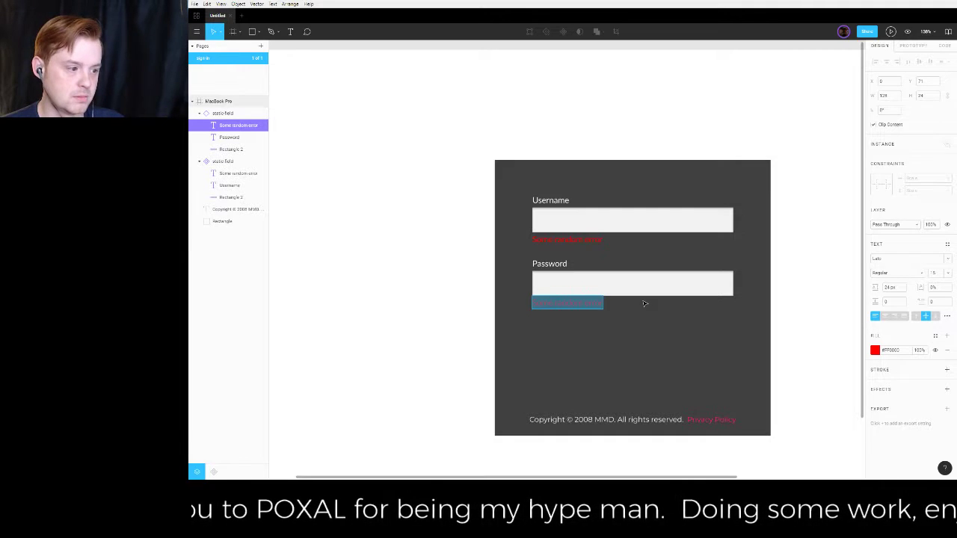
pyautogui.press('BackSpace')
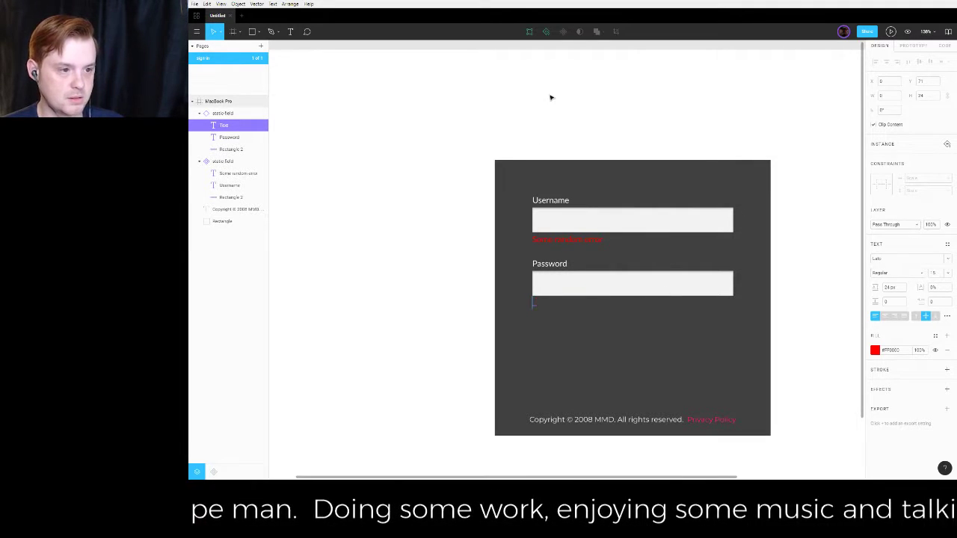
pyautogui.click(426, 192)
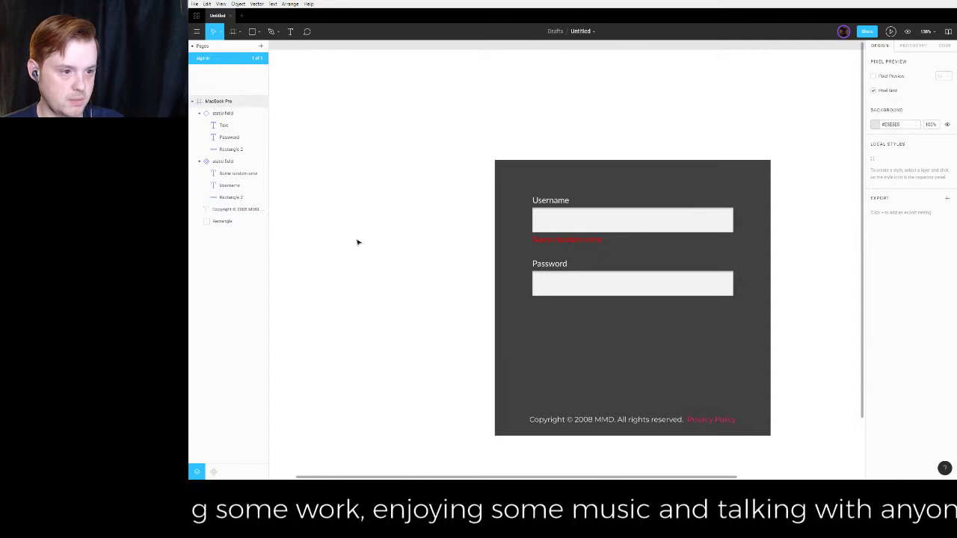
pyautogui.click(228, 125)
pyautogui.click(401, 168)
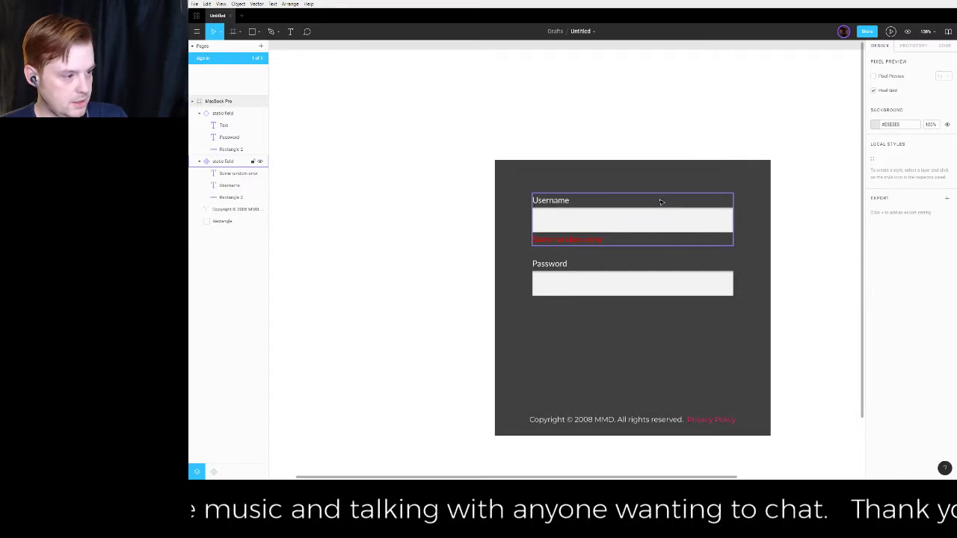
pyautogui.click(547, 220)
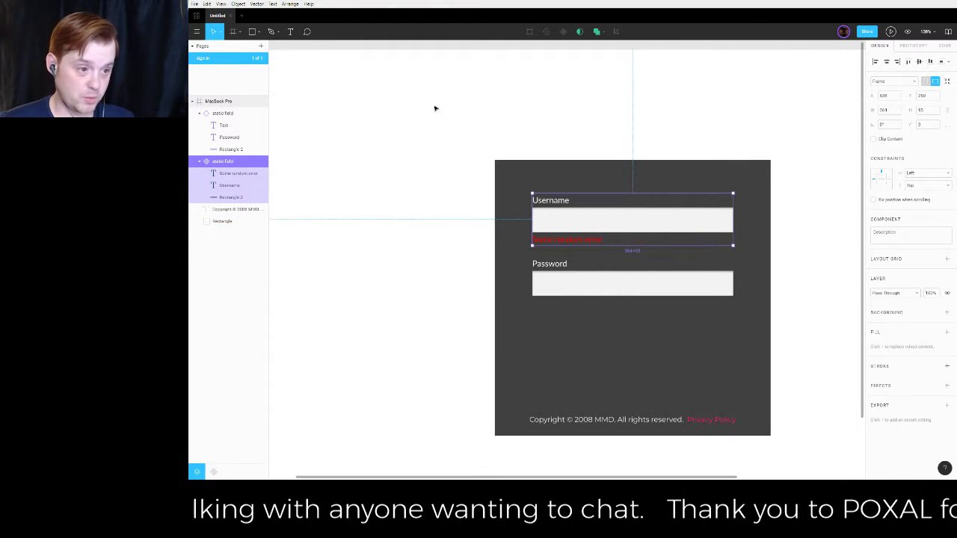
# - Add a new page named "components" to the file
pyautogui.scroll(-5, 523, 156)
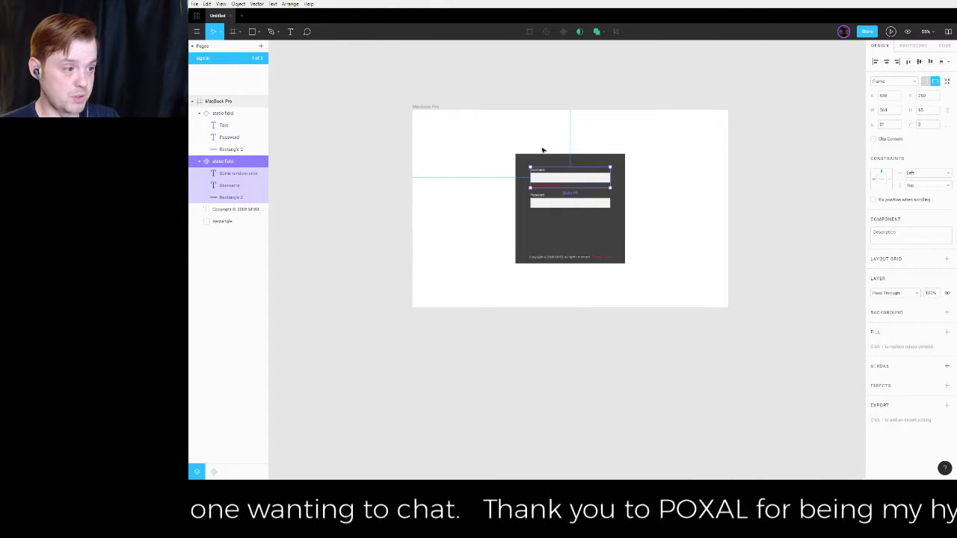
pyautogui.scroll(-3, 541, 152)
pyautogui.scroll(1, 541, 152)
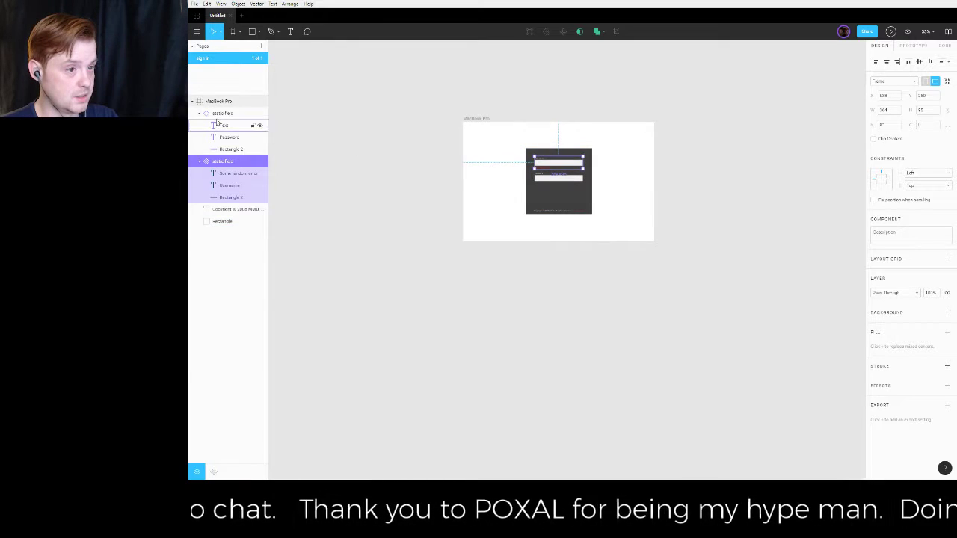
pyautogui.click(260, 45)
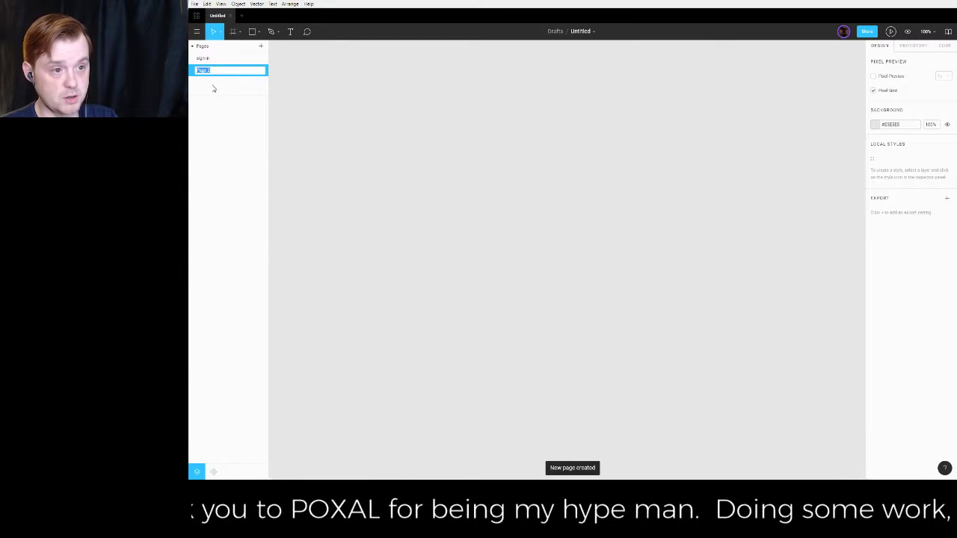
pyautogui.write('si')
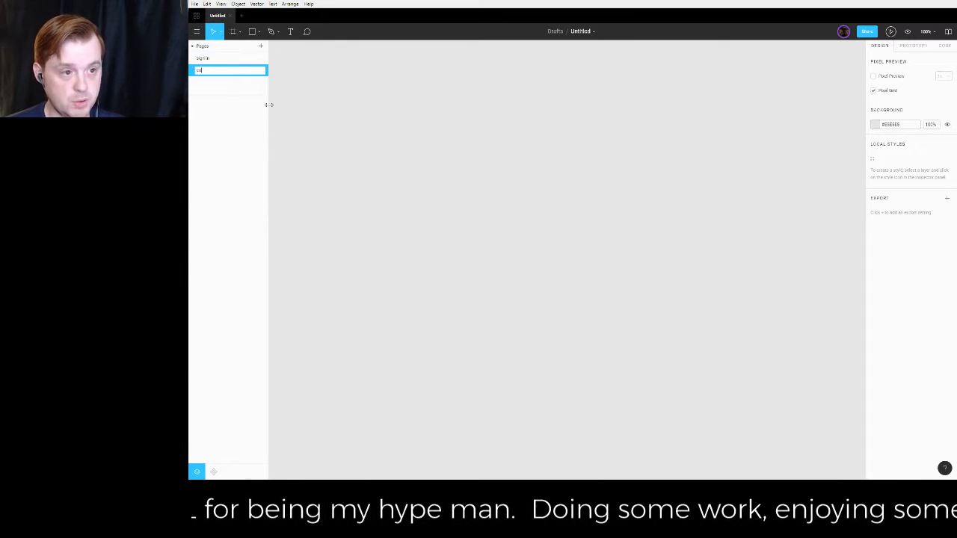
pyautogui.press('Return')
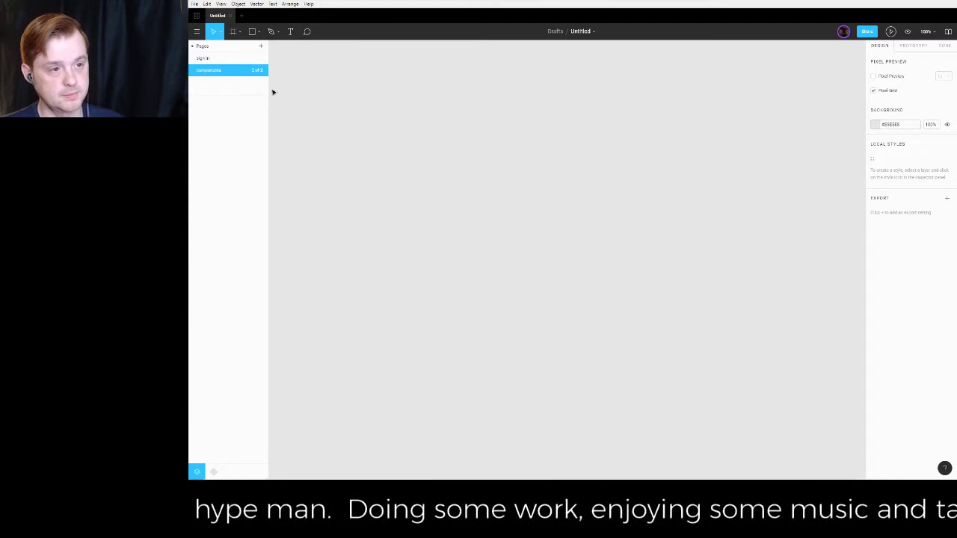
# - Move the original "static field" component from the sign-in page into the upper part of a new frame on the components page
pyautogui.click(216, 59)
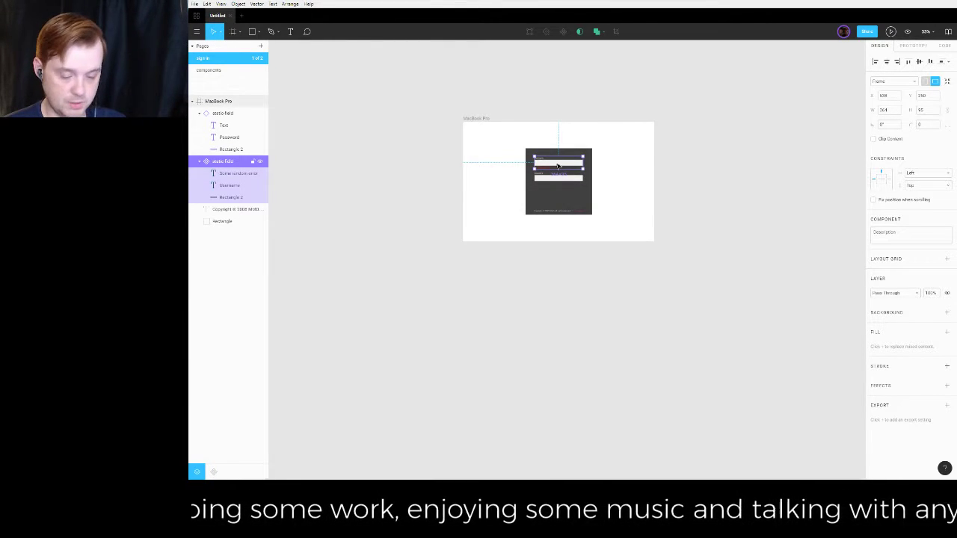
pyautogui.hotkey('ctrl', 'x')
pyautogui.click(235, 71)
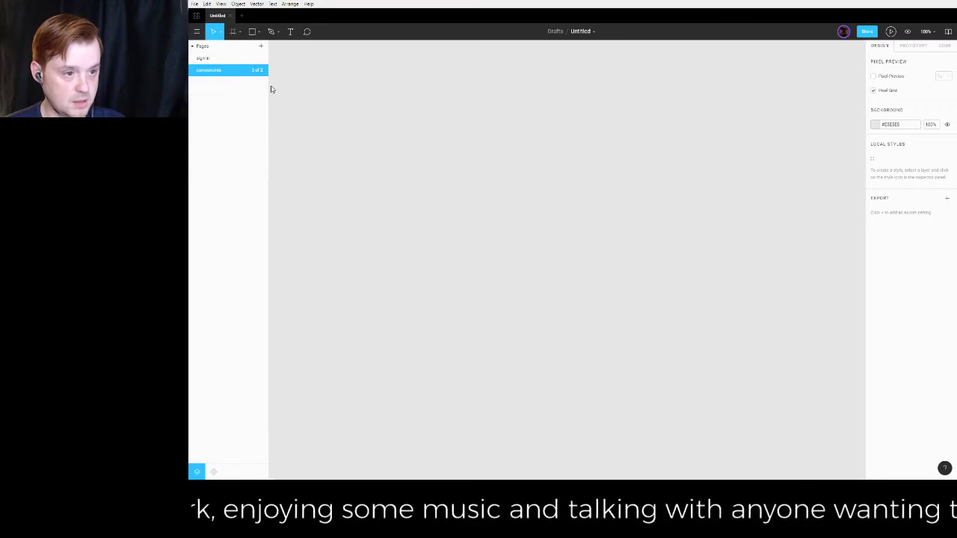
pyautogui.press('f')
pyautogui.moveTo(407, 101); pyautogui.dragTo(744, 250)
pyautogui.hotkey('ctrl', 'v')
pyautogui.moveTo(696, 220); pyautogui.dragTo(494, 127)
pyautogui.click(331, 176)
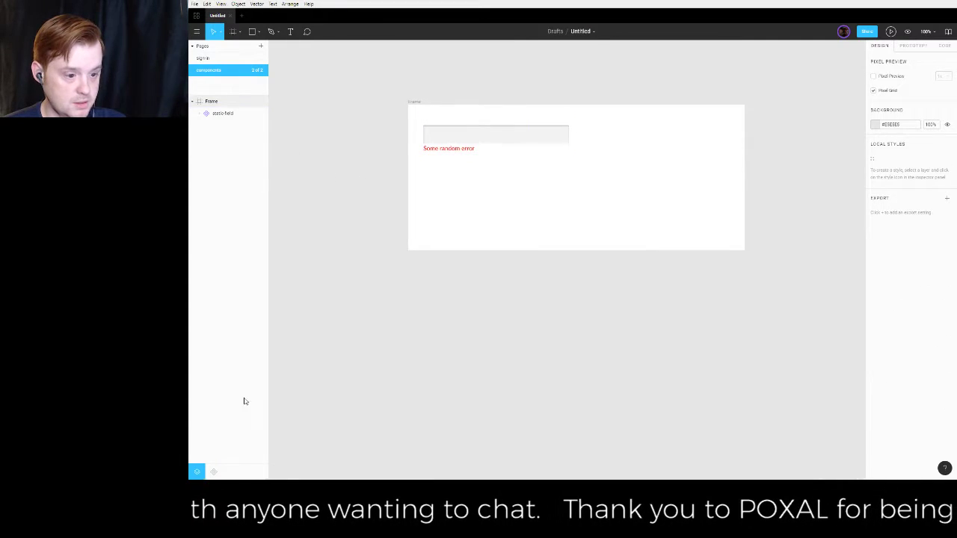
# - Place a new instance of the "static field" component above the Password field on the sign-in page
pyautogui.click(213, 472)
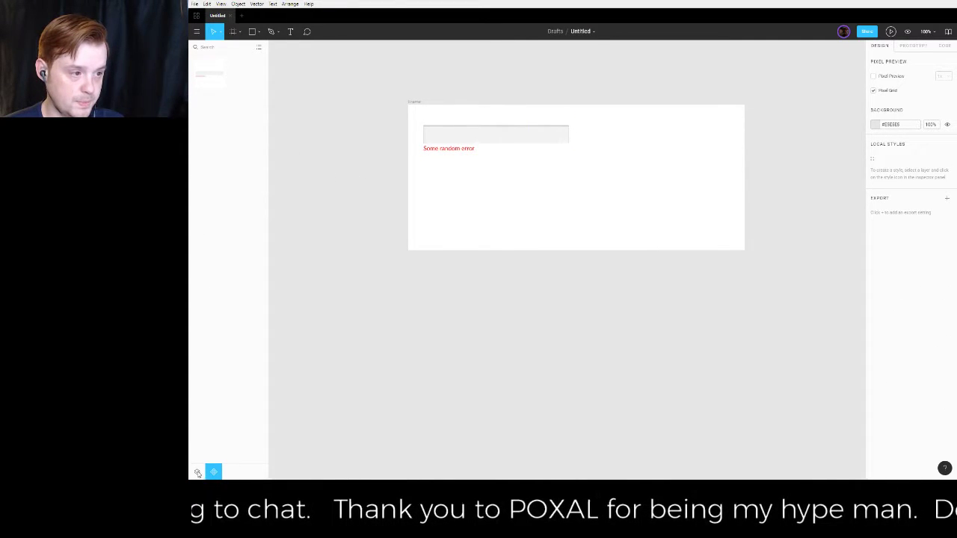
pyautogui.click(196, 472)
pyautogui.click(206, 57)
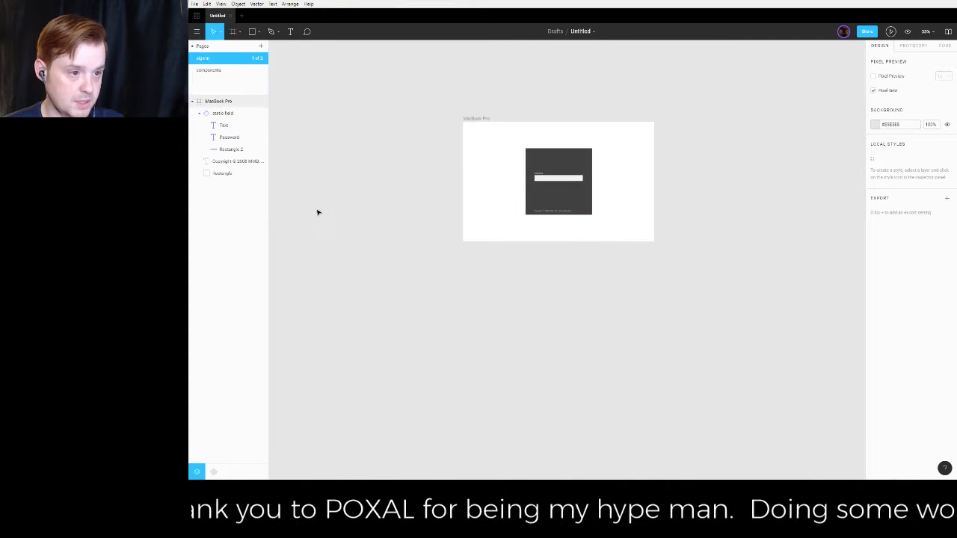
pyautogui.scroll(3, 553, 168)
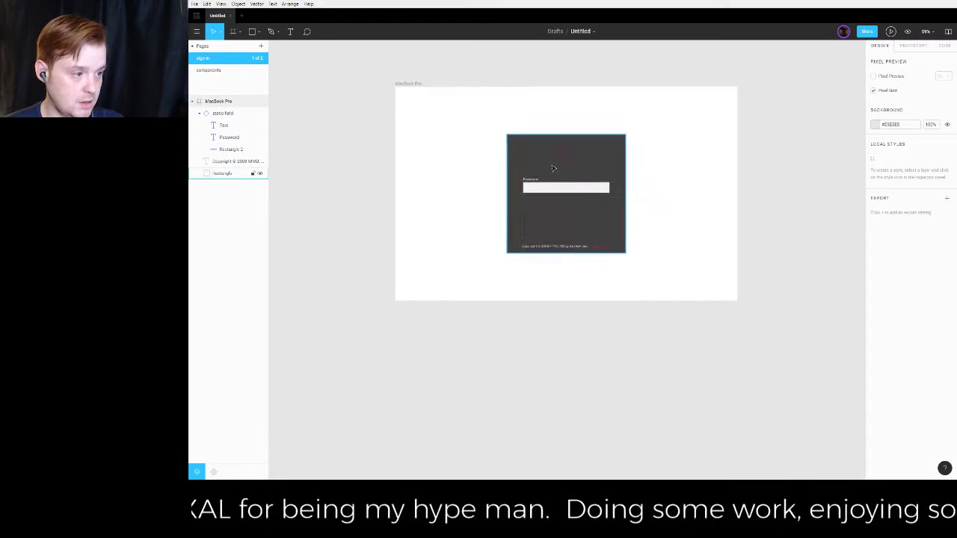
pyautogui.scroll(3, 556, 171)
pyautogui.scroll(-2, 562, 177)
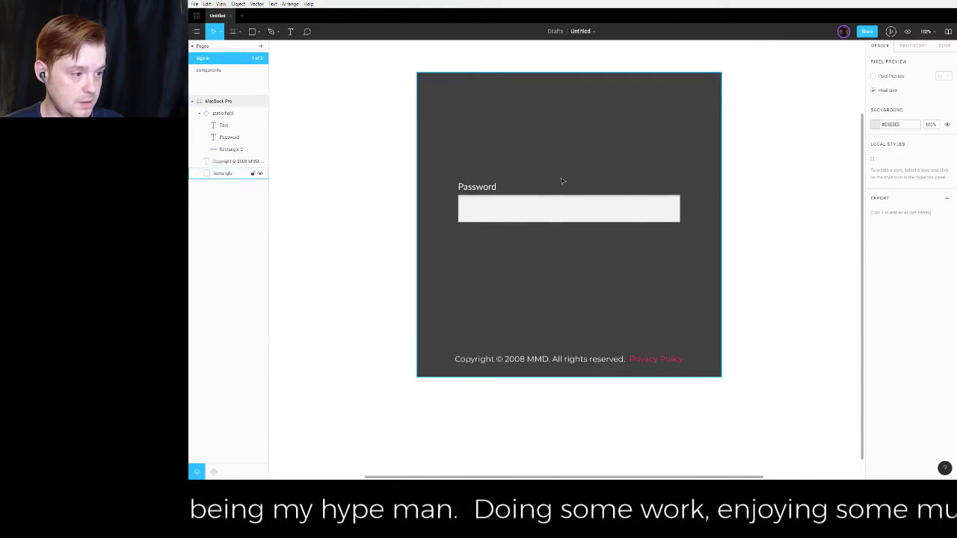
pyautogui.click(200, 114)
pyautogui.click(214, 473)
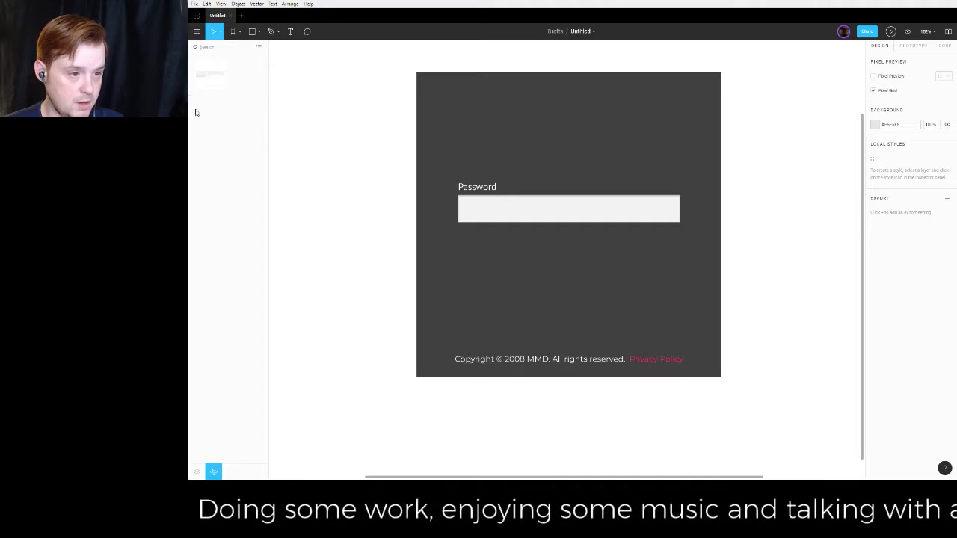
pyautogui.moveTo(216, 74); pyautogui.dragTo(535, 141)
# - Clear the error text below the Username field in the new "static field" instance
pyautogui.doubleClick(506, 162)
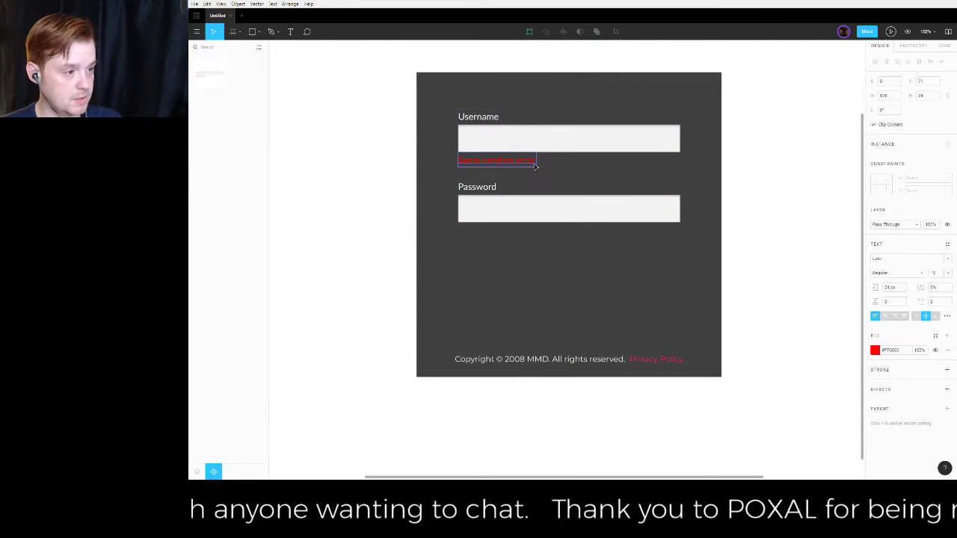
pyautogui.doubleClick(533, 164)
pyautogui.press('BackSpace')
pyautogui.click(801, 176)
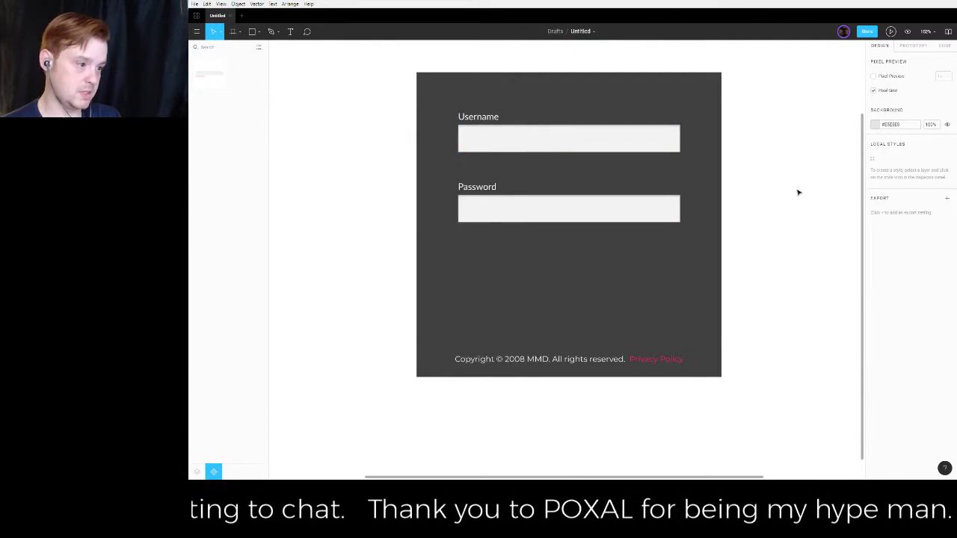
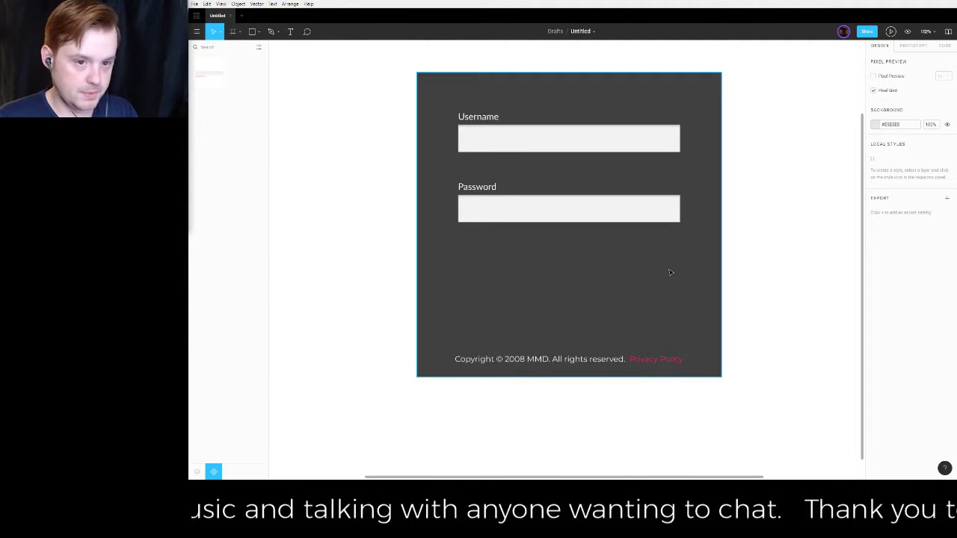
# - Draw a button rectangle about 121 px wide below the Password field and set its height to 45
pyautogui.click(624, 273)
pyautogui.press('r')
pyautogui.moveTo(598, 254); pyautogui.dragTo(673, 281)
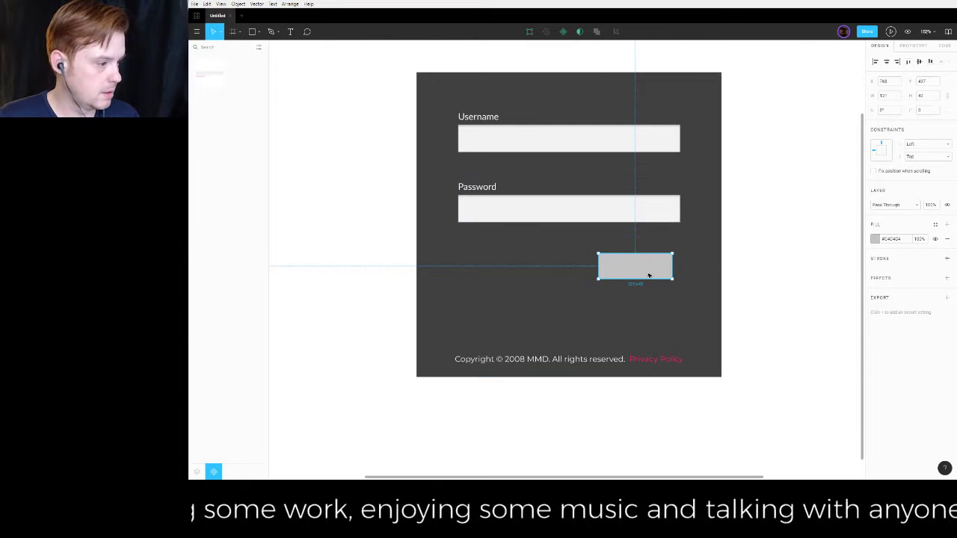
pyautogui.click(929, 96)
pyautogui.write('45')
pyautogui.press('Return')
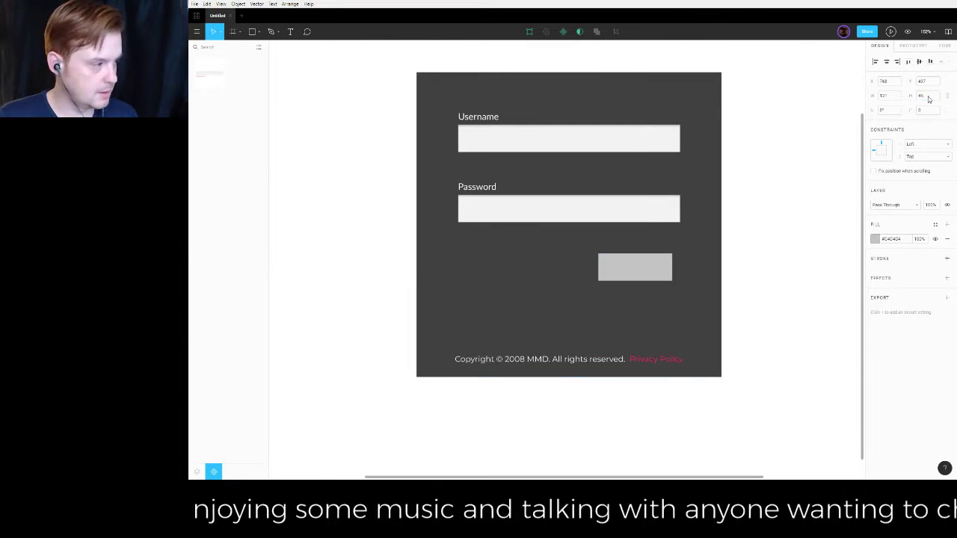
pyautogui.click(795, 265)
# - Set the button rectangle's fill color to #1A1A1A
pyautogui.click(628, 280)
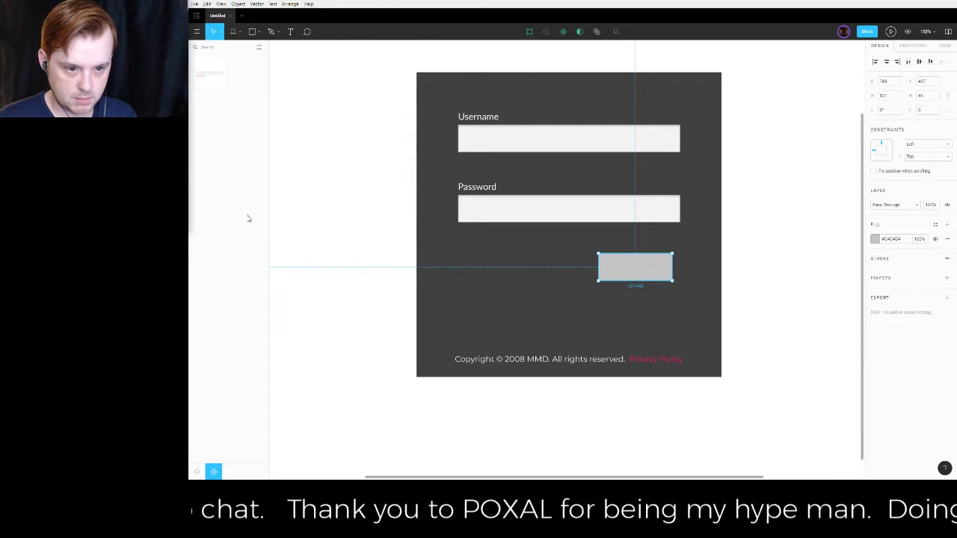
pyautogui.click(893, 238)
pyautogui.write('1a1a1a')
pyautogui.press('Return')
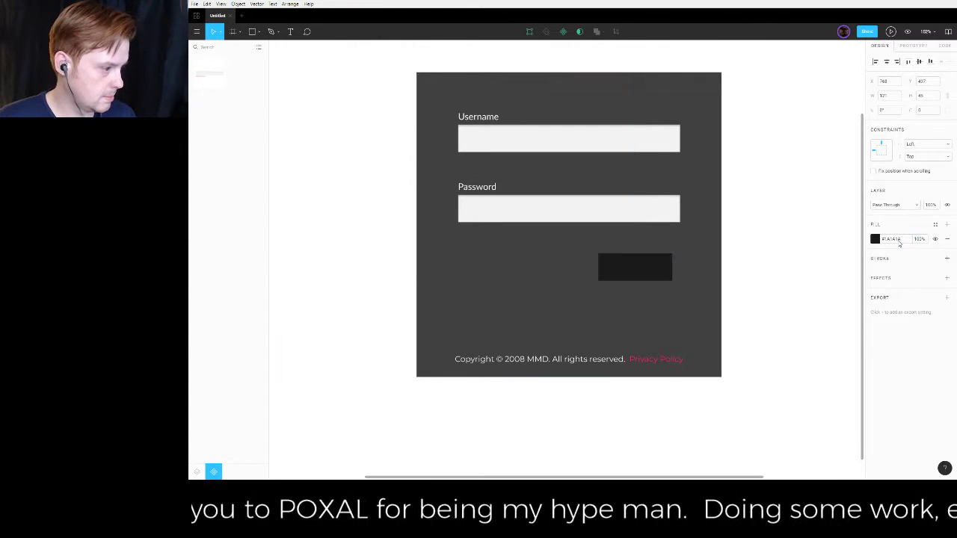
pyautogui.click(728, 194)
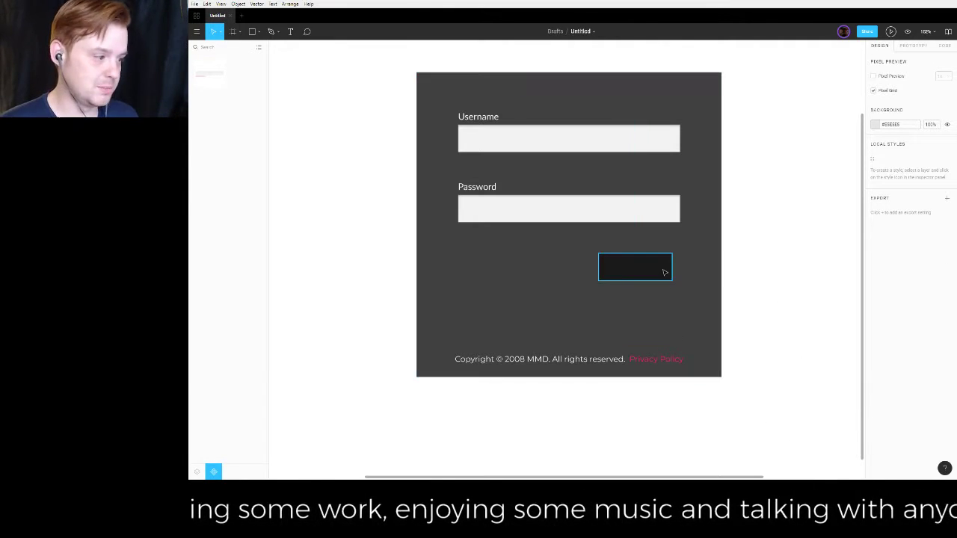
# - Align the button rectangle with the right edge of the Password field, 20 px below that instance, and check the spacing
pyautogui.moveTo(665, 270)
pyautogui.mouseDown()
pyautogui.moveTo(675, 274)
pyautogui.moveTo(673, 256)
pyautogui.mouseUp()
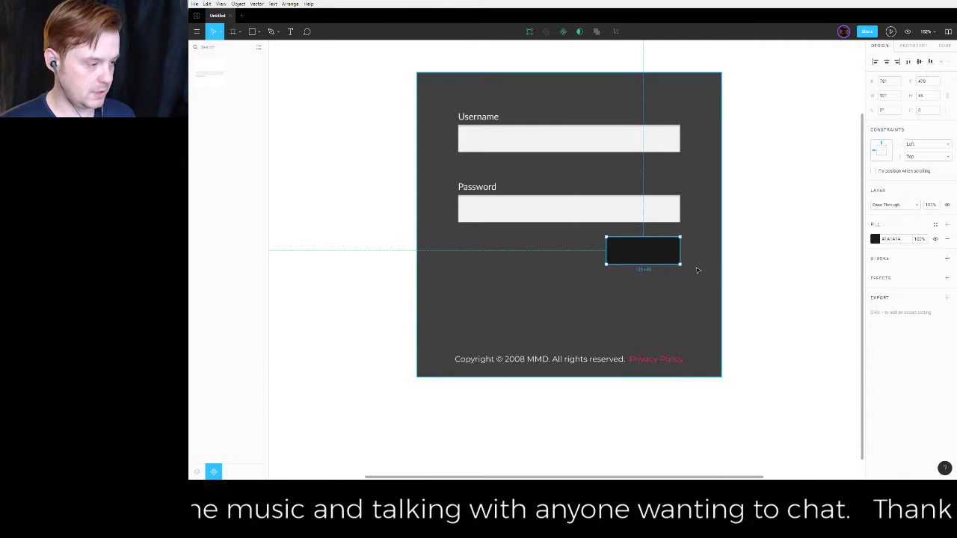
pyautogui.hotkey('shift', 'Down')
pyautogui.hotkey('shift', 'Down')
pyautogui.click(771, 227)
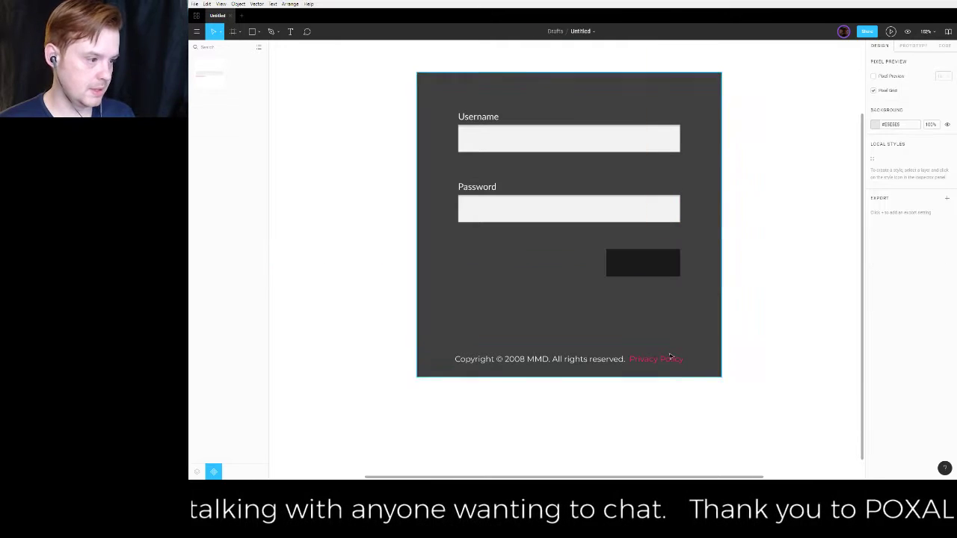
pyautogui.click(612, 244)
pyautogui.click(621, 256)
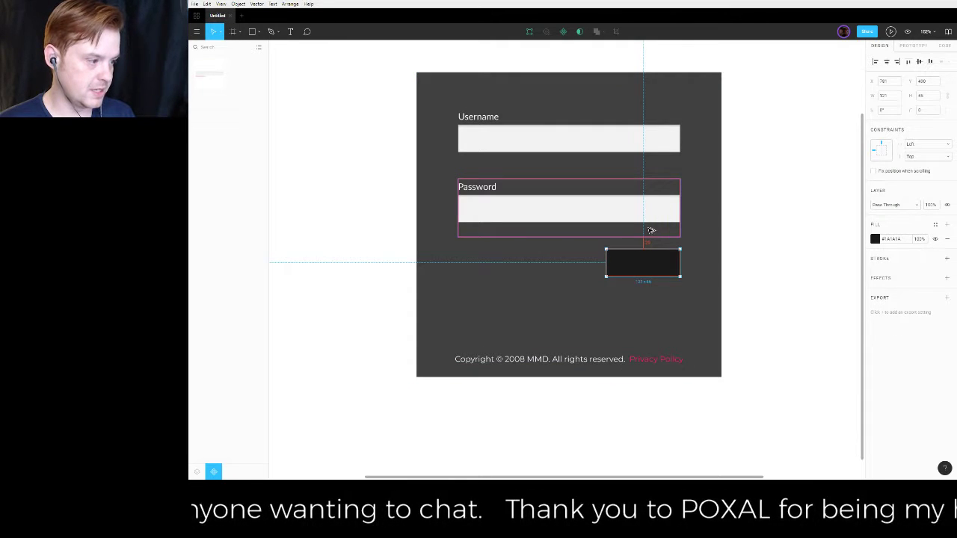
pyautogui.press('alt')
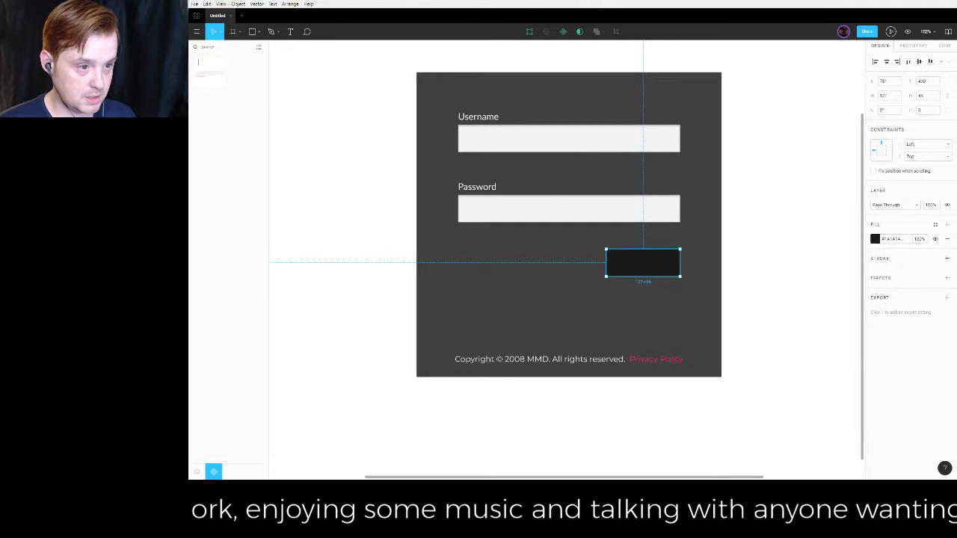
# - Add a text box about 91 by 24 px reading "Sign in" inside the dark button rectangle
pyautogui.click(197, 470)
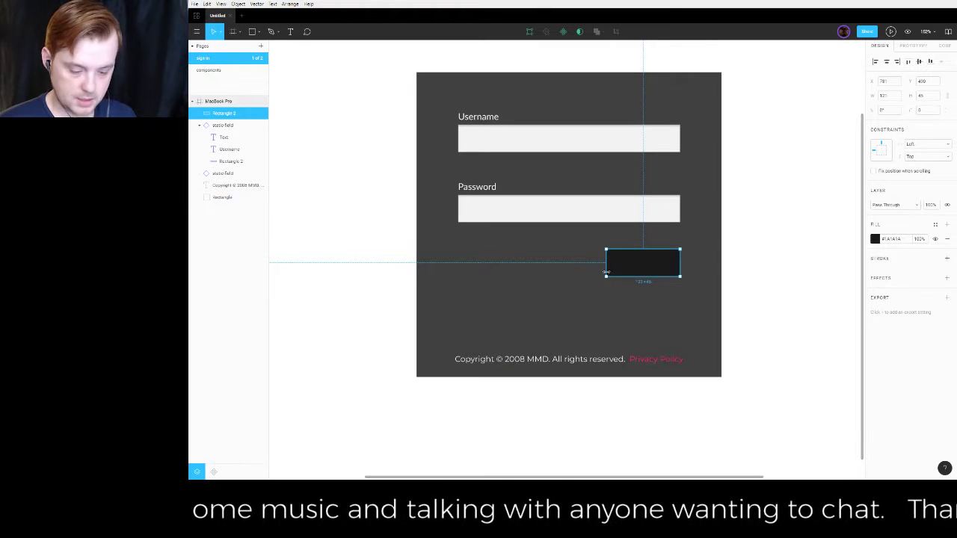
pyautogui.press('t')
pyautogui.moveTo(615, 252); pyautogui.dragTo(673, 273)
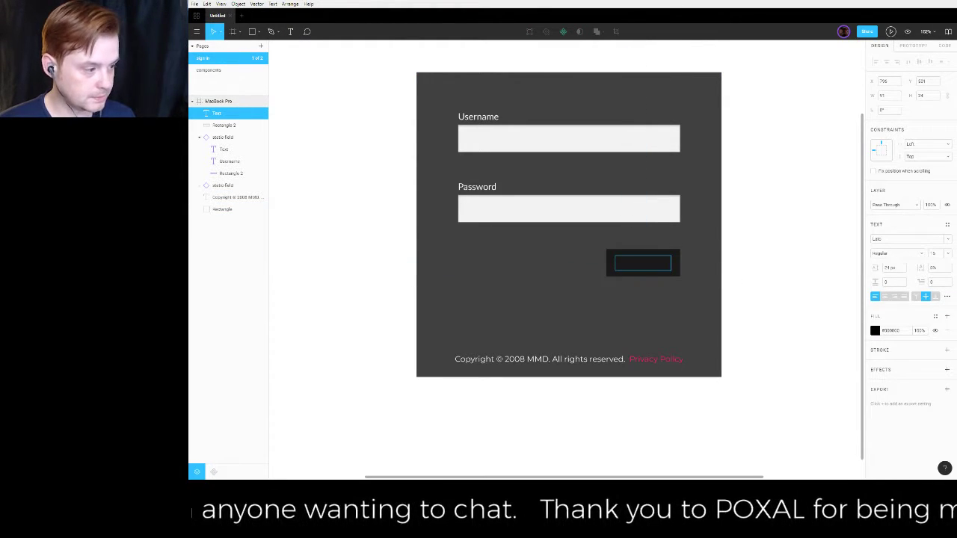
pyautogui.write('Sign in')
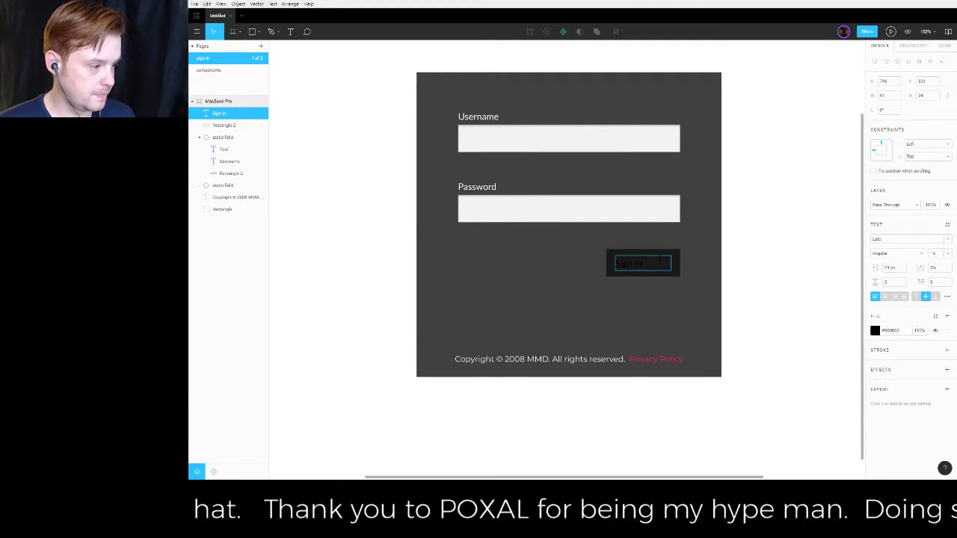
pyautogui.click(724, 237)
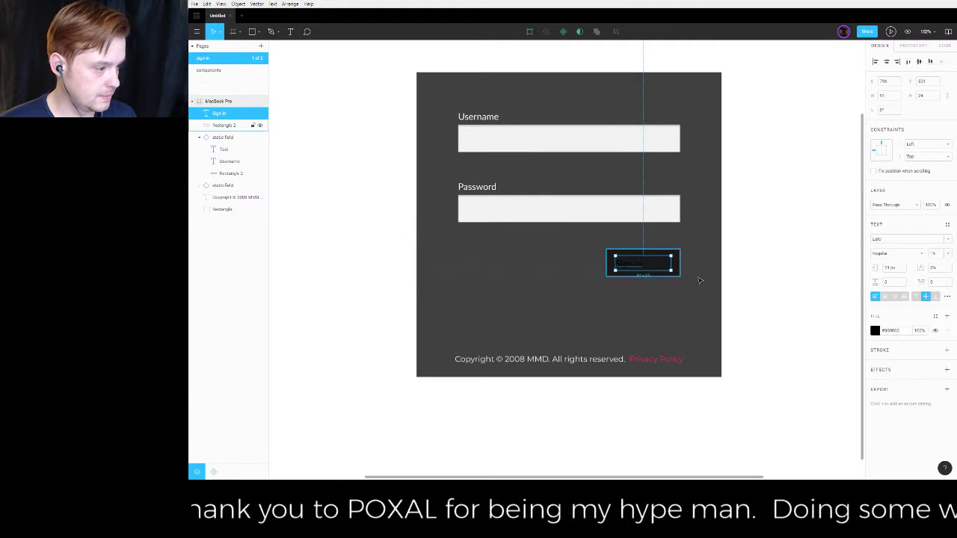
# - Change the "Sign in" text's fill color to white
pyautogui.click(700, 280)
pyautogui.click(640, 267)
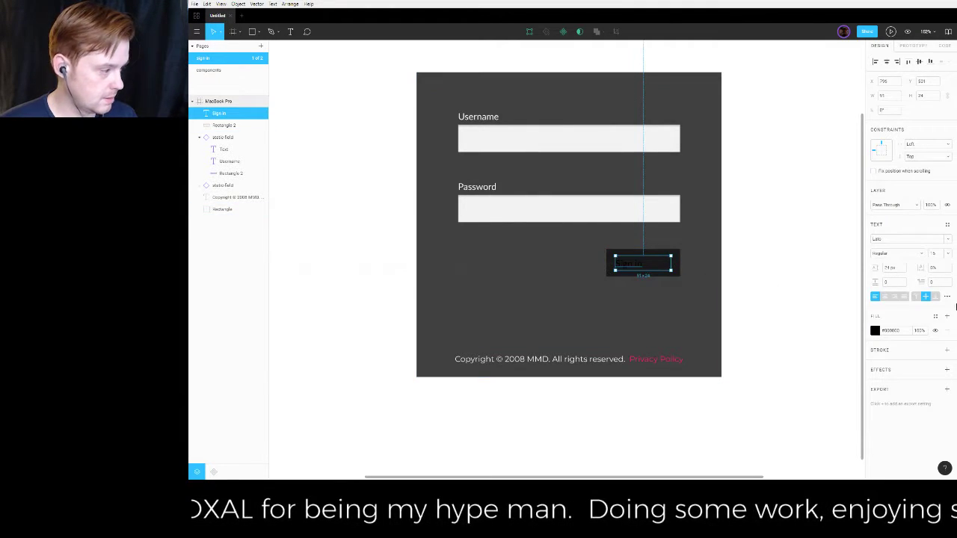
pyautogui.click(876, 331)
pyautogui.moveTo(829, 318); pyautogui.dragTo(729, 246)
pyautogui.click(779, 197)
# - Try a 23 px line height on the "Sign in" text and check its spacing inside the button rectangle
pyautogui.click(624, 272)
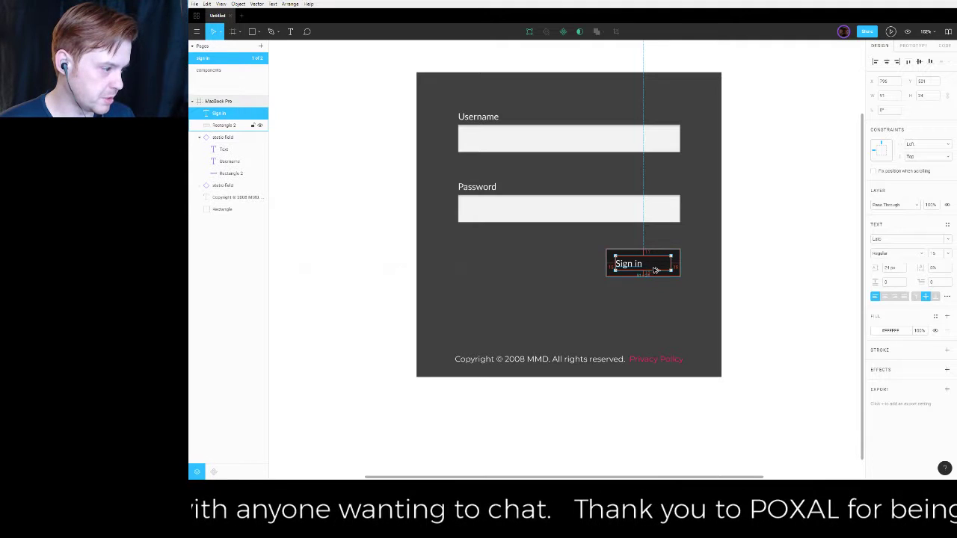
pyautogui.press('alt')
pyautogui.click(891, 269)
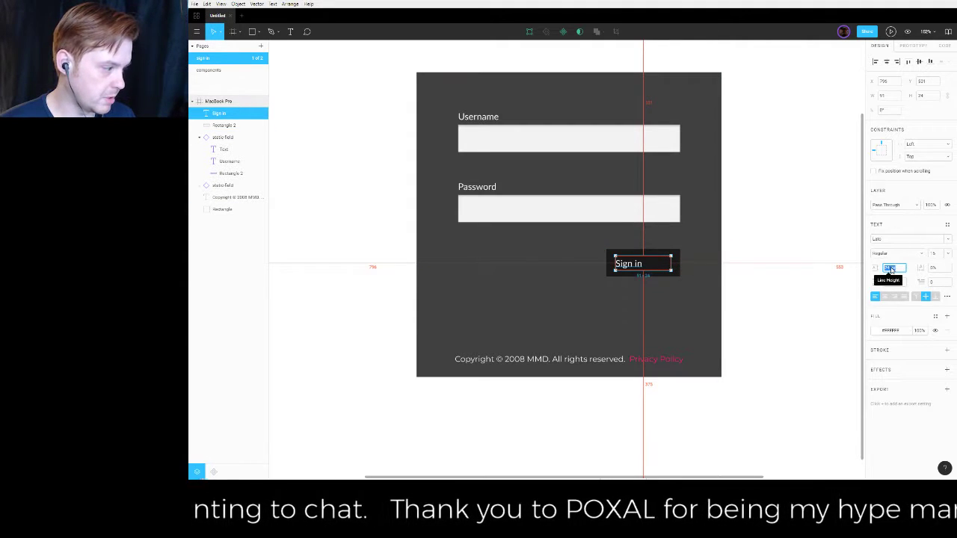
pyautogui.click(888, 269)
pyautogui.write('3')
pyautogui.press('Return')
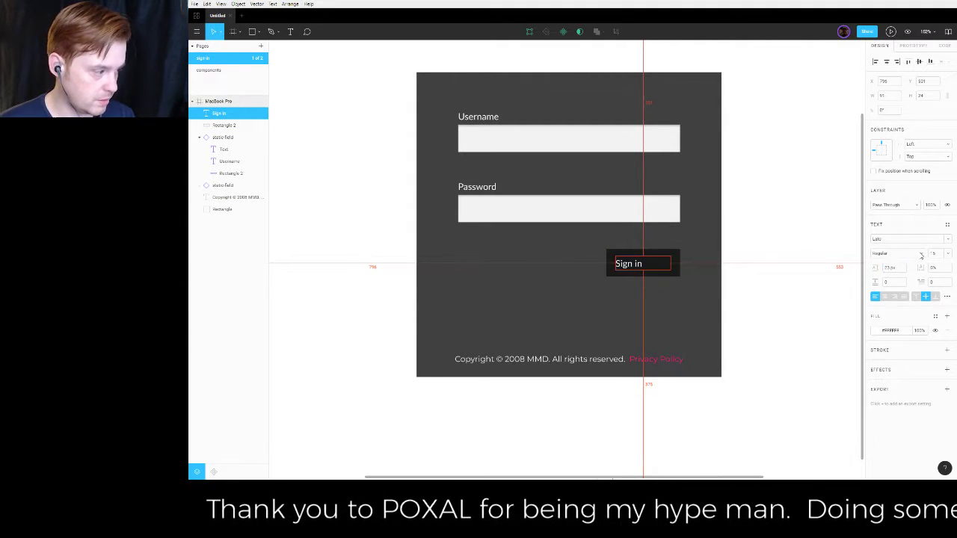
pyautogui.press('alt')
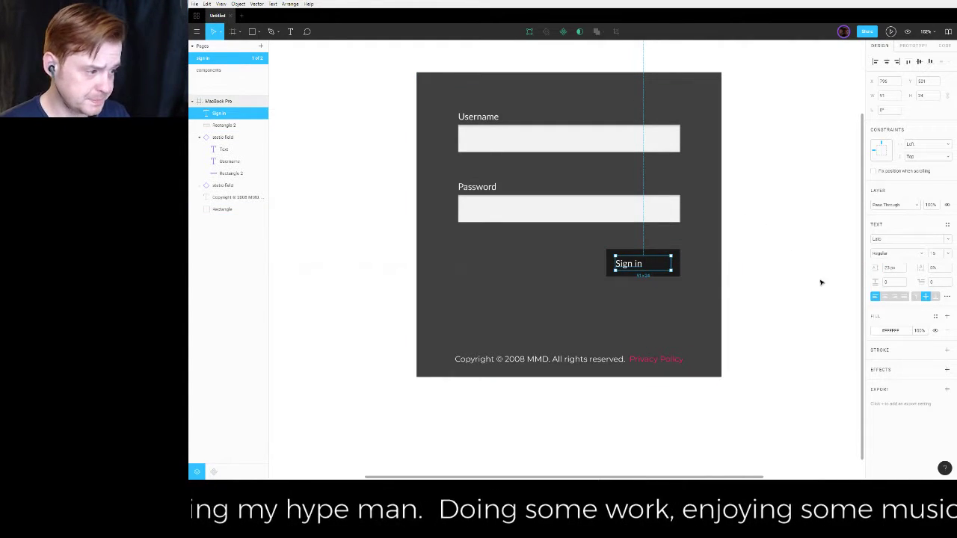
# - Set the "Sign in" text's line height back to 24 px and check its distances to the button edges
pyautogui.click(889, 269)
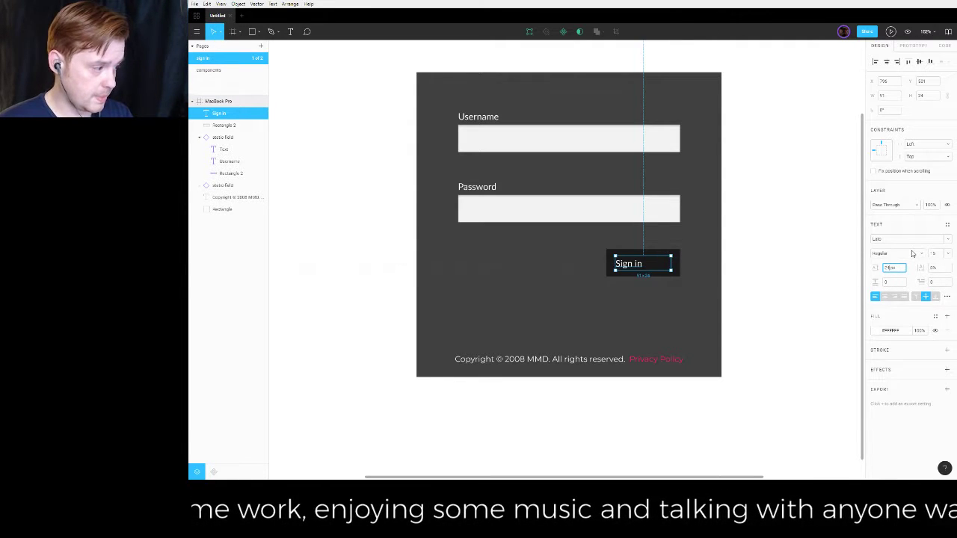
pyautogui.press('Return')
pyautogui.press('Escape')
pyautogui.click(640, 265)
pyautogui.press('alt')
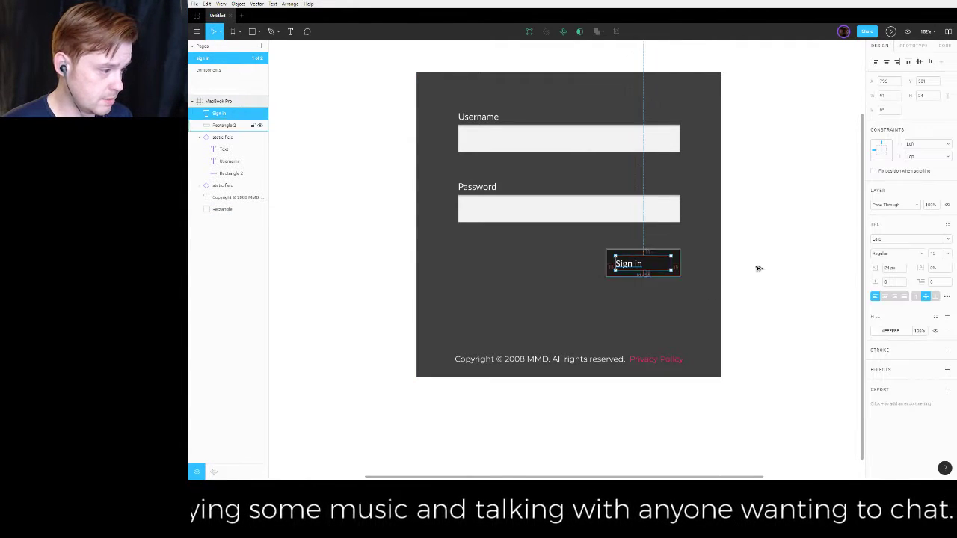
# - Switch the "Sign in" text to width auto-resizing and set its line height to 23 px
pyautogui.click(946, 295)
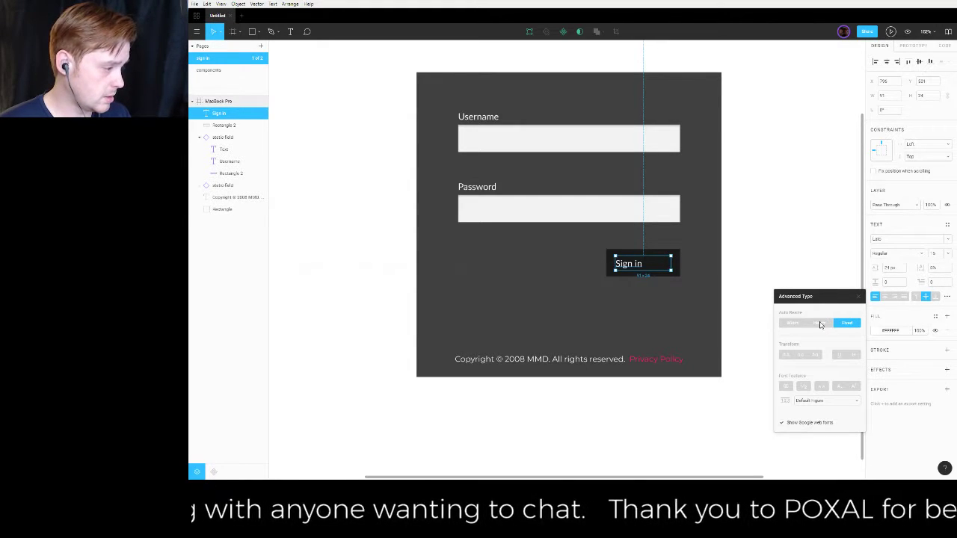
pyautogui.click(790, 326)
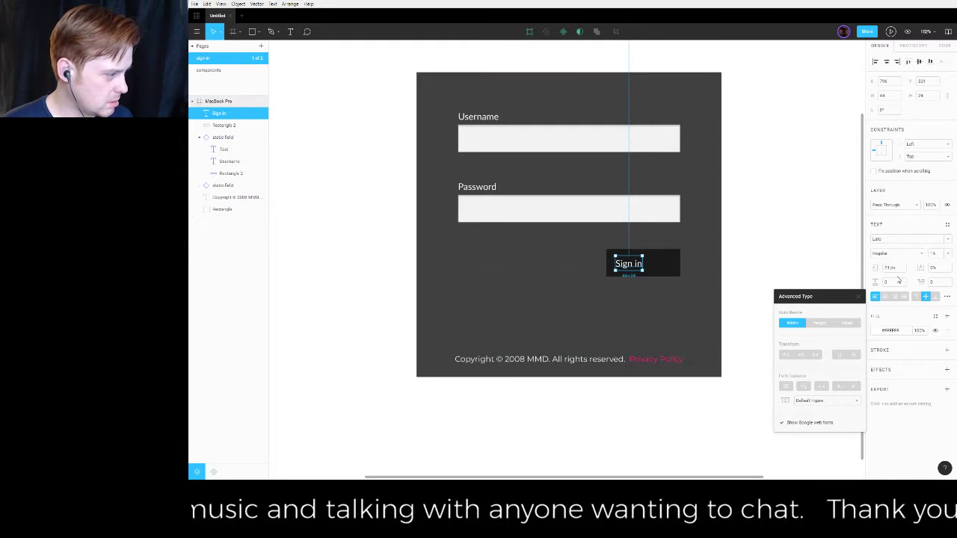
pyautogui.click(888, 268)
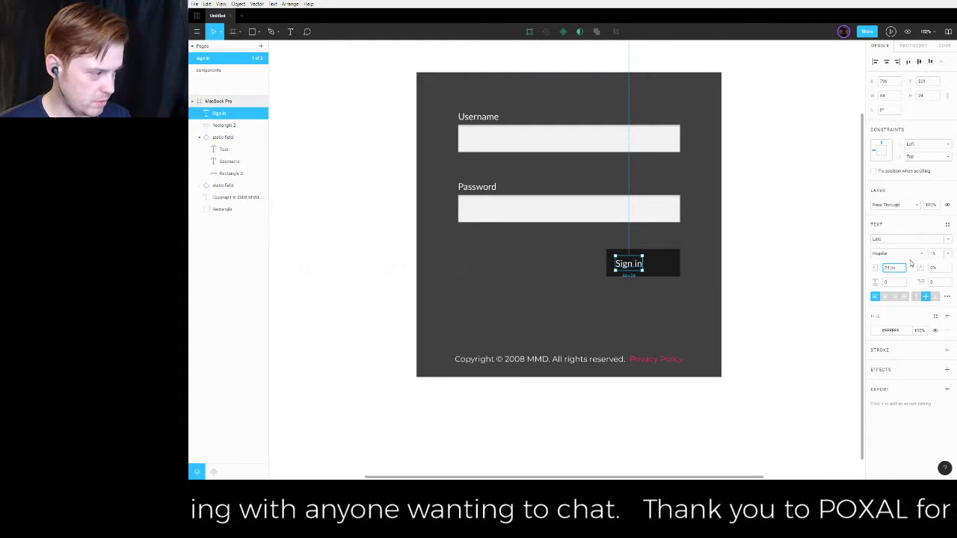
pyautogui.press('Return')
pyautogui.click(790, 327)
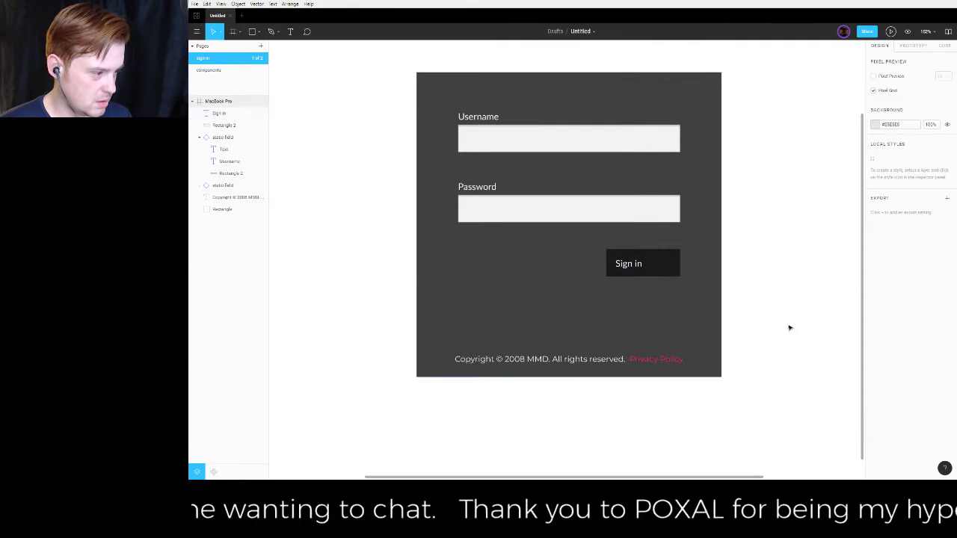
# - Nudge the "Sign in" text up 1 px, checking its spacing to the button rectangle's edges
pyautogui.click(627, 269)
pyautogui.press('alt')
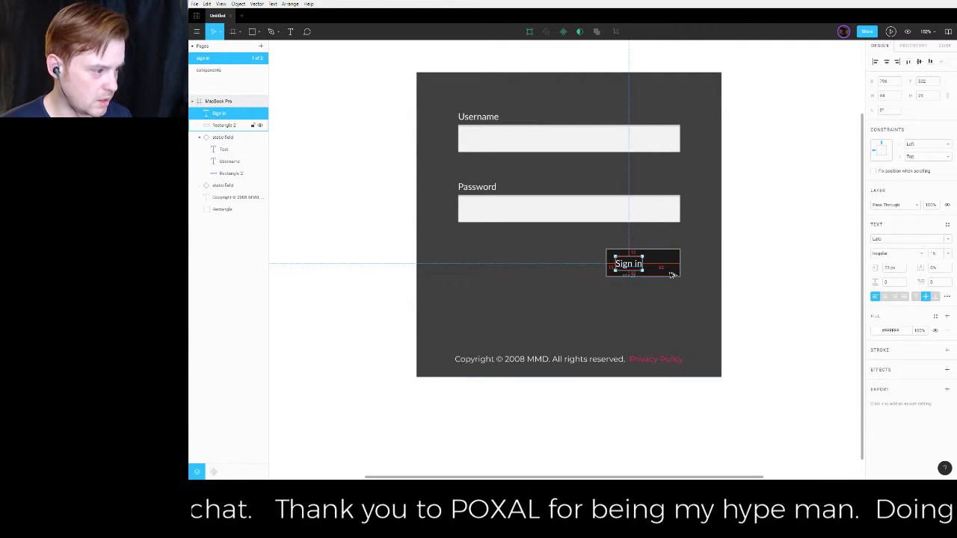
pyautogui.press('Up')
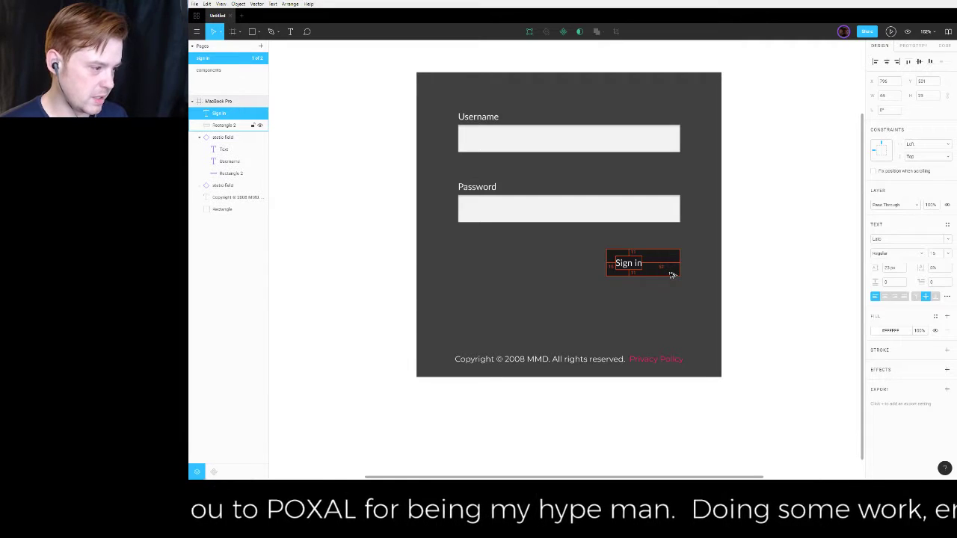
pyautogui.press('alt')
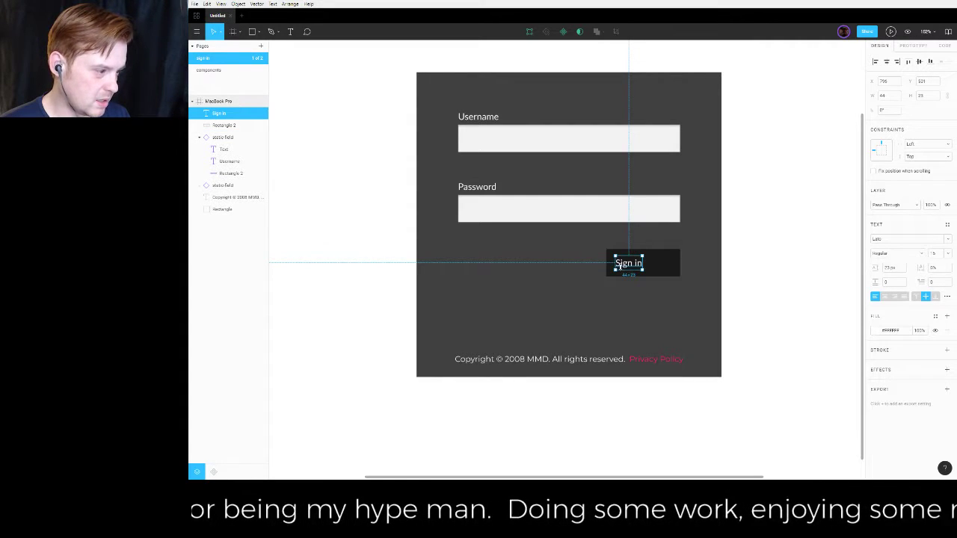
# - Set the "Sign in" text's line height to 25 px
pyautogui.click(893, 269)
pyautogui.click(907, 267)
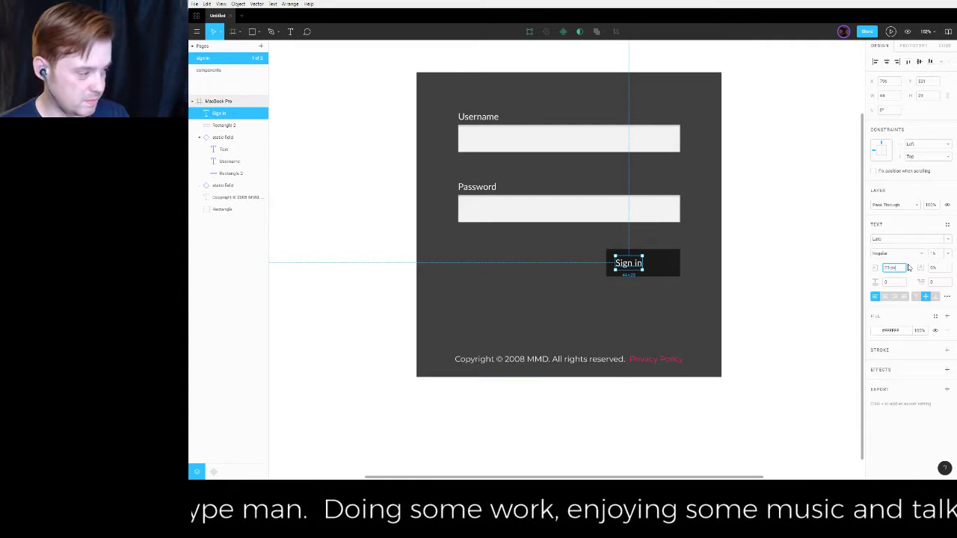
pyautogui.press('Return')
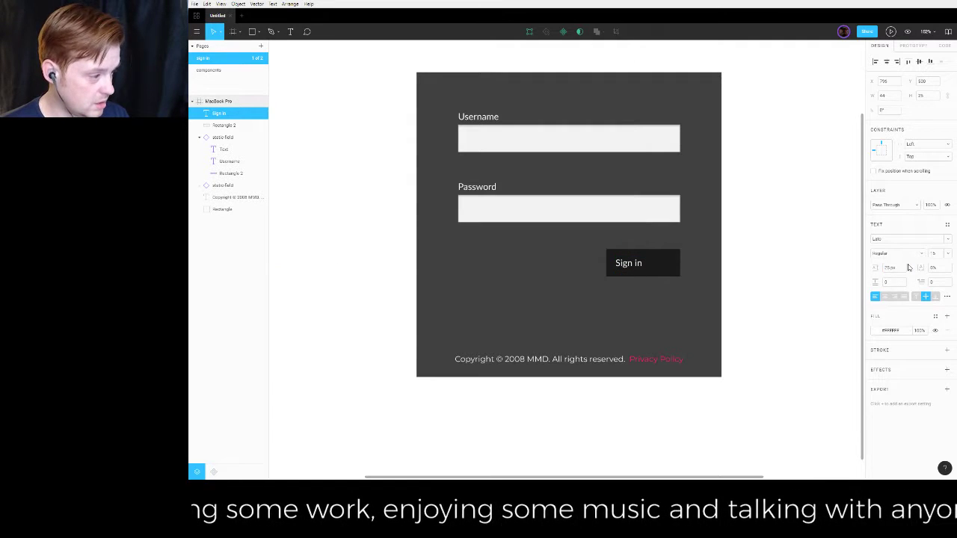
pyautogui.press('alt')
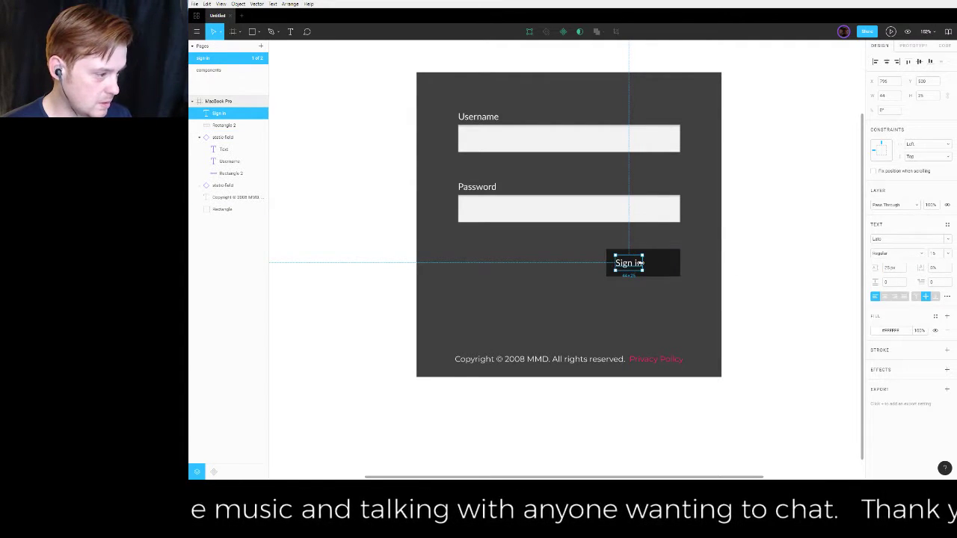
# - Widen the "Sign in" text box to 91 px, check its margins inside the button rectangle, and deselect it
pyautogui.moveTo(641, 263); pyautogui.dragTo(673, 263)
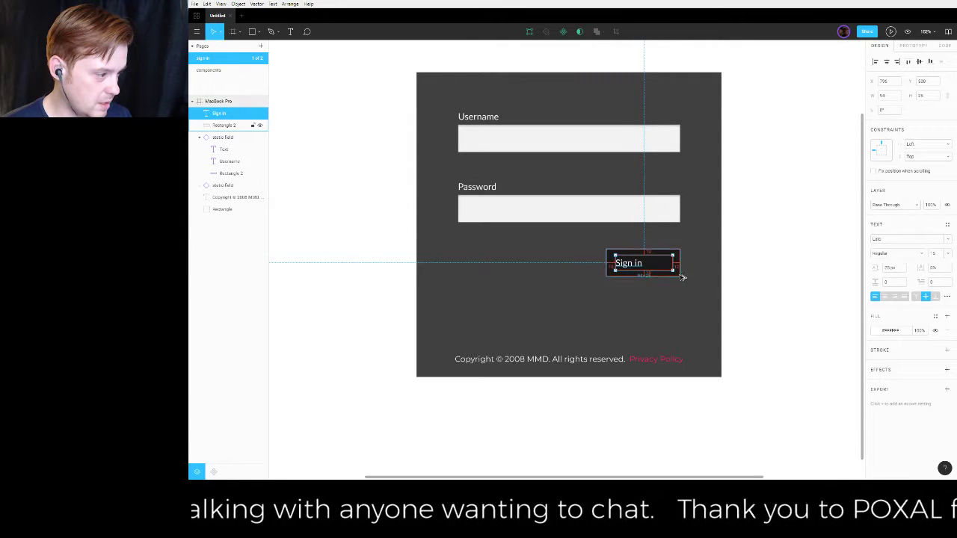
pyautogui.press('alt')
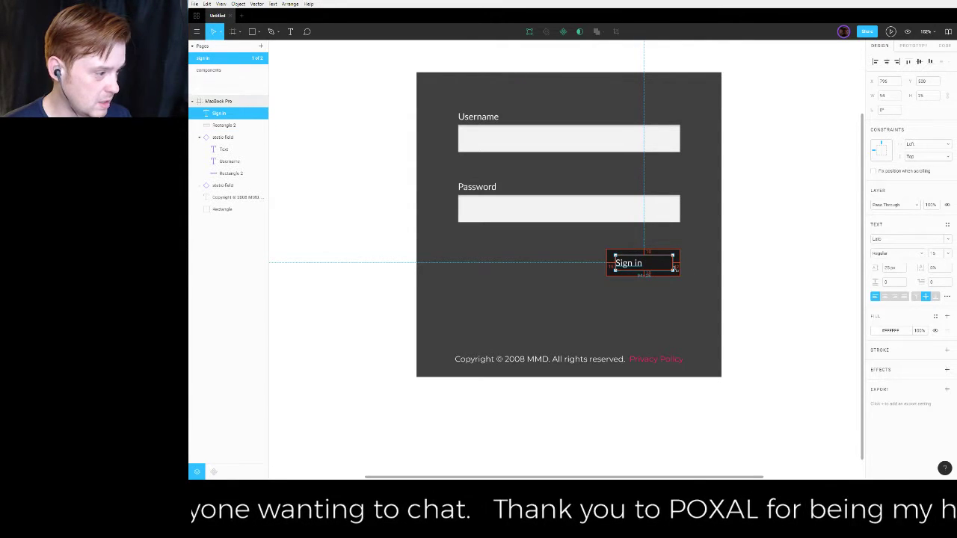
pyautogui.click(886, 97)
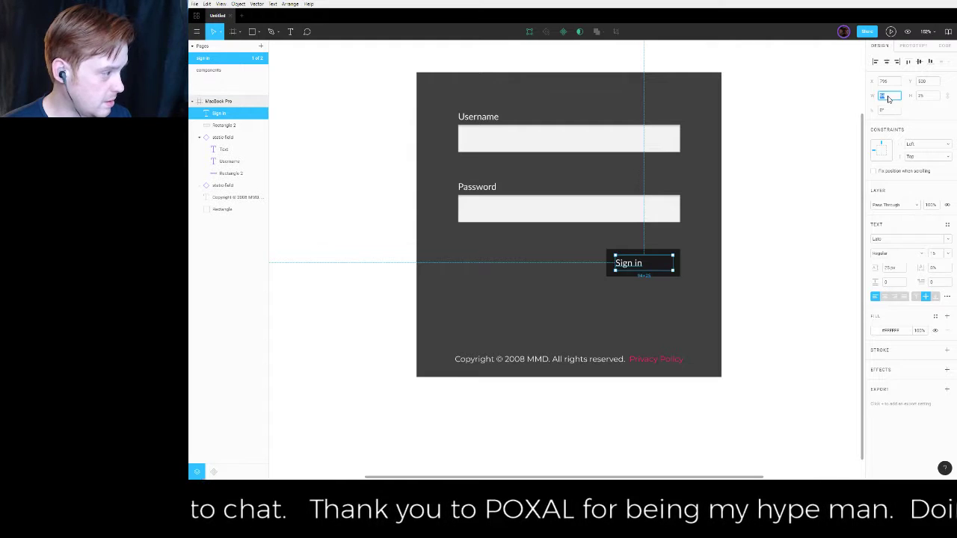
pyautogui.press('Right')
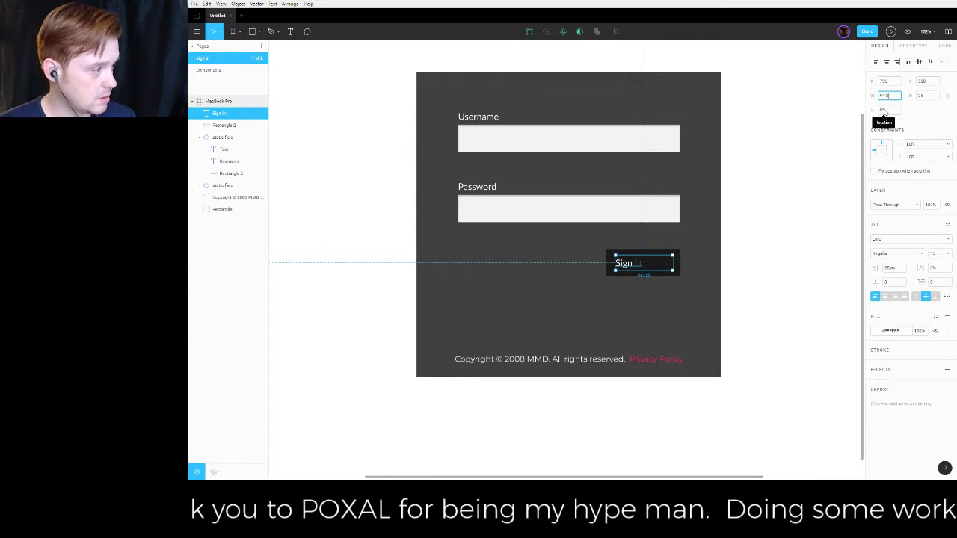
pyautogui.press('Return')
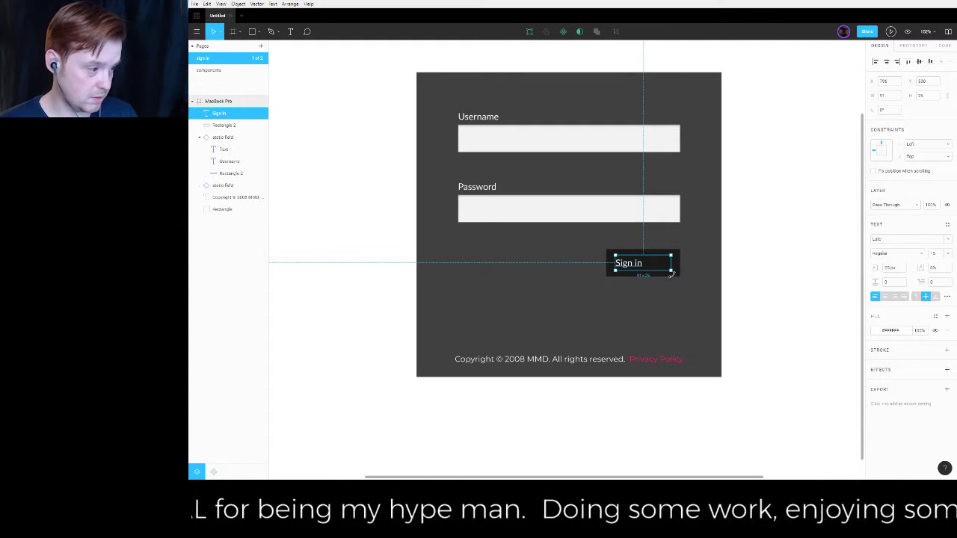
pyautogui.press('alt')
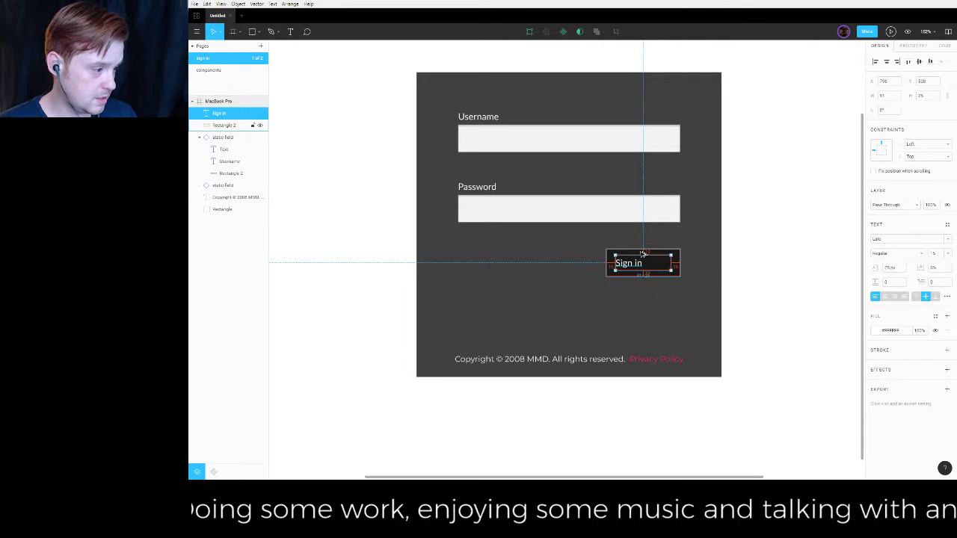
pyautogui.click(809, 253)
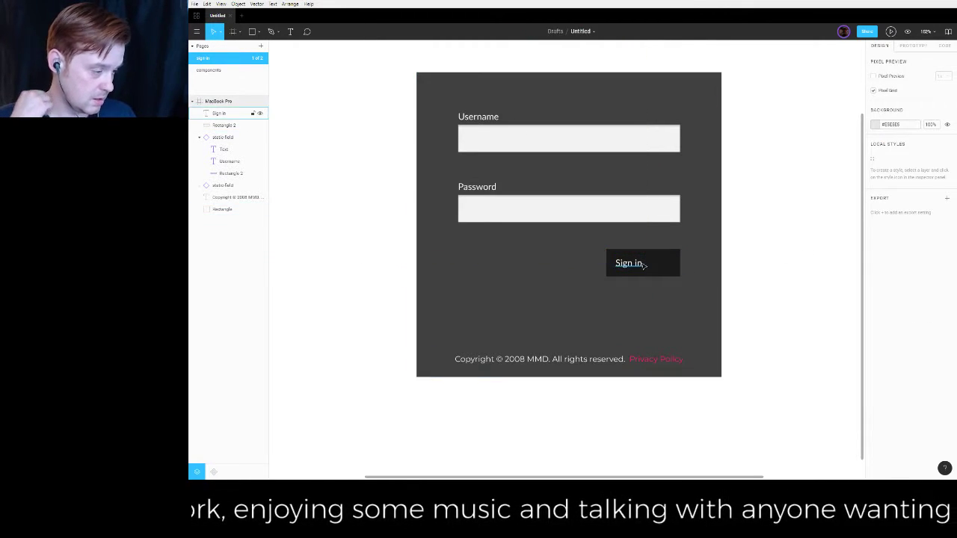
# - Center-align the Sign in text horizontally within its text box on the button
pyautogui.click(651, 267)
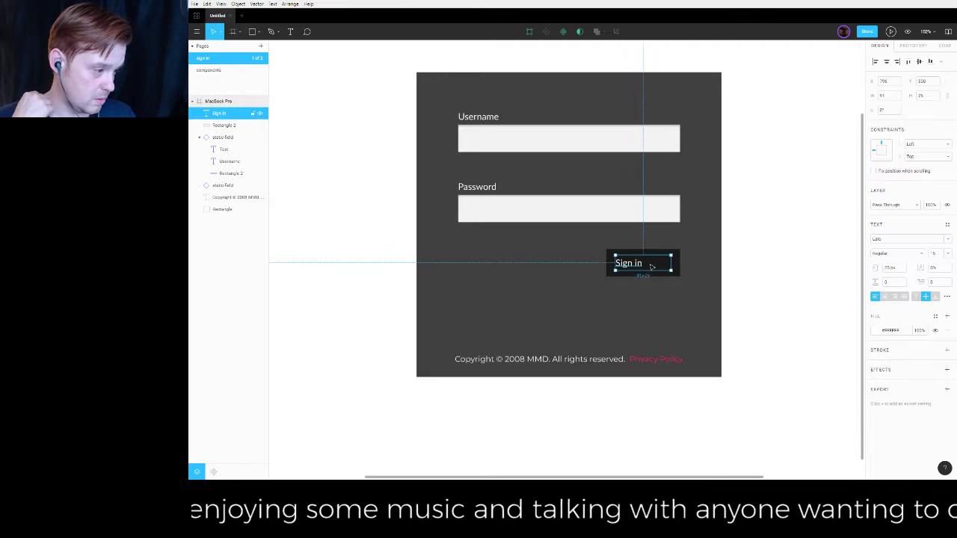
pyautogui.click(885, 297)
pyautogui.click(766, 295)
pyautogui.click(646, 274)
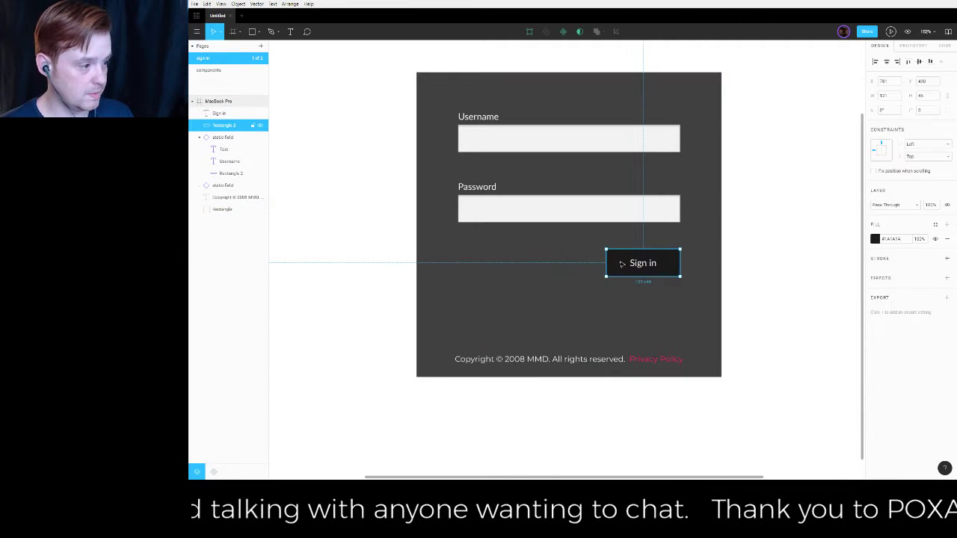
# - Group the Sign in text with its dark button rectangle and rename the group "button primary"
pyautogui.click(643, 263)
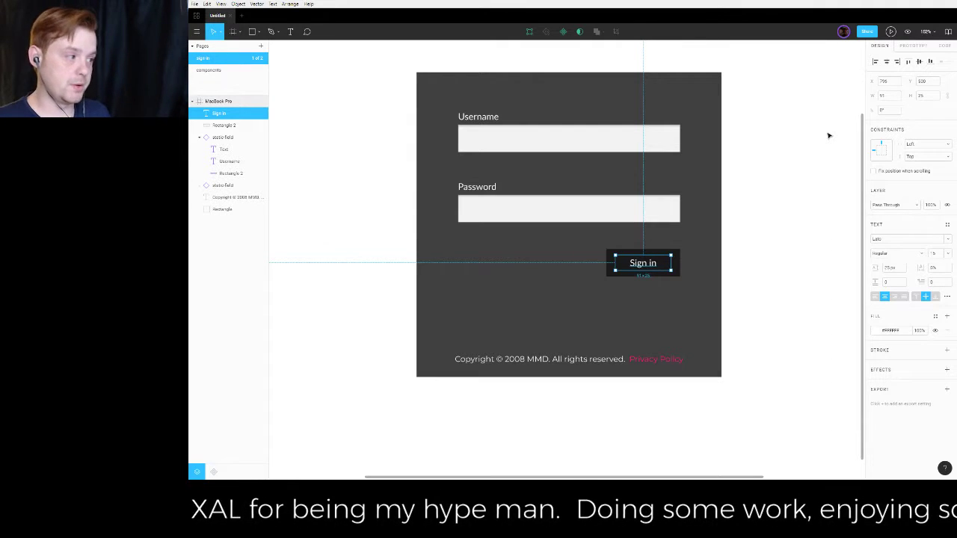
pyautogui.keyDown('shift'); pyautogui.click(230, 126); pyautogui.keyUp('shift')
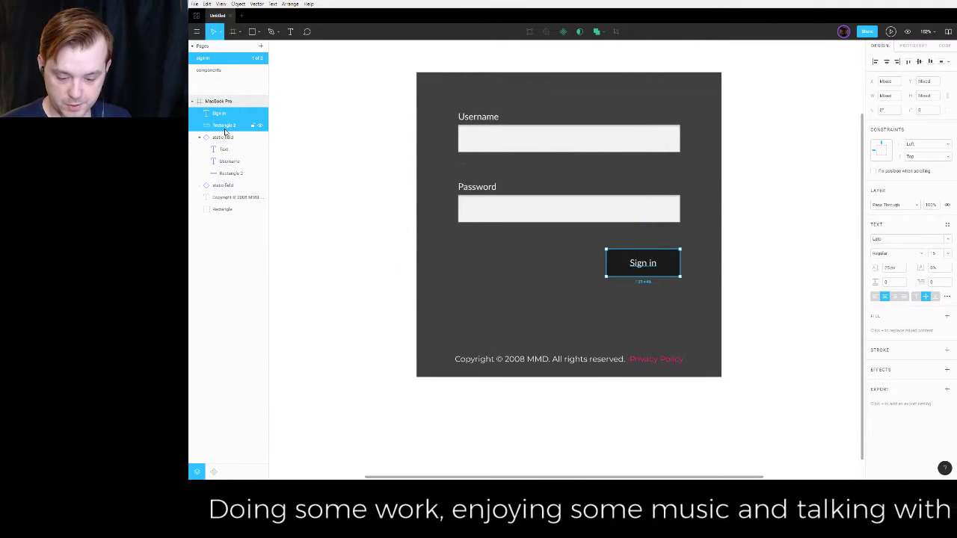
pyautogui.hotkey('ctrl', 'g')
pyautogui.doubleClick(250, 114)
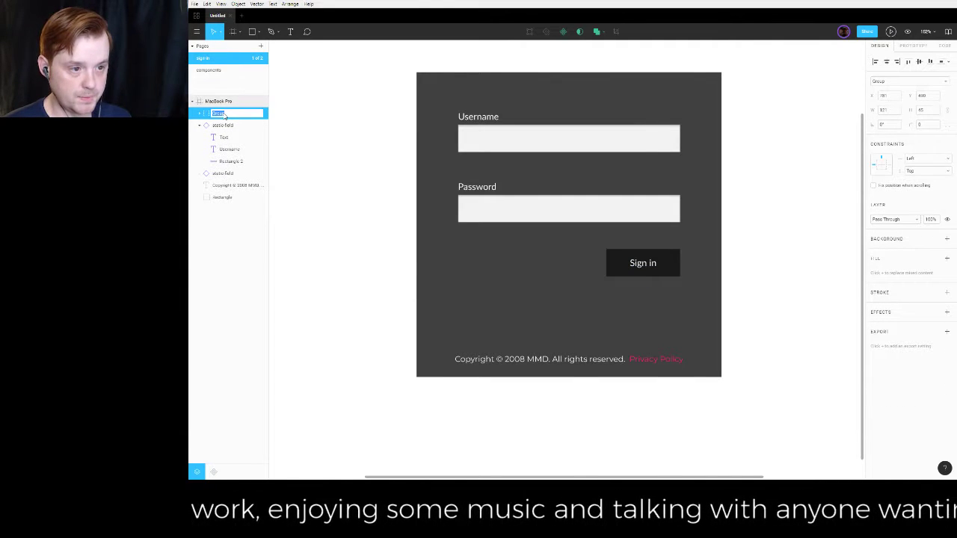
pyautogui.write('button/primary')
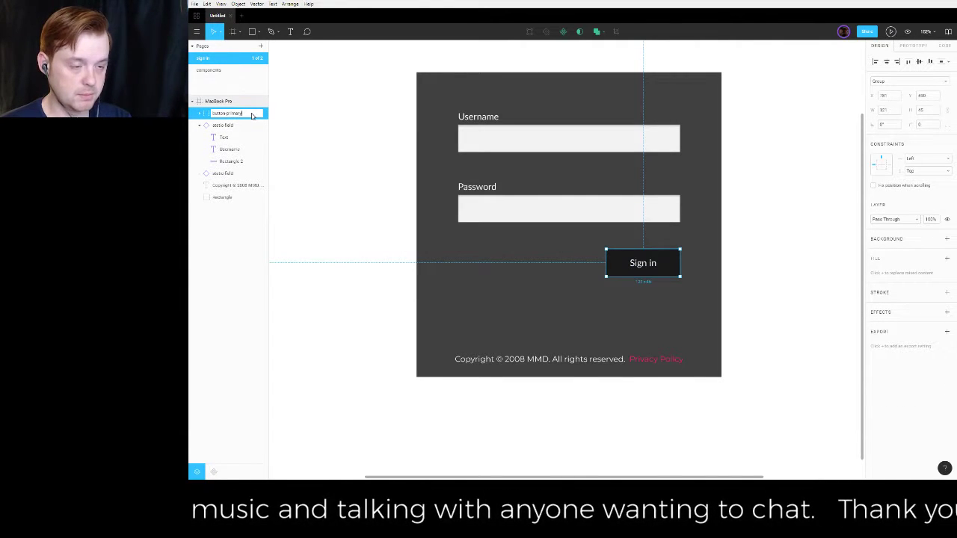
pyautogui.press('Return')
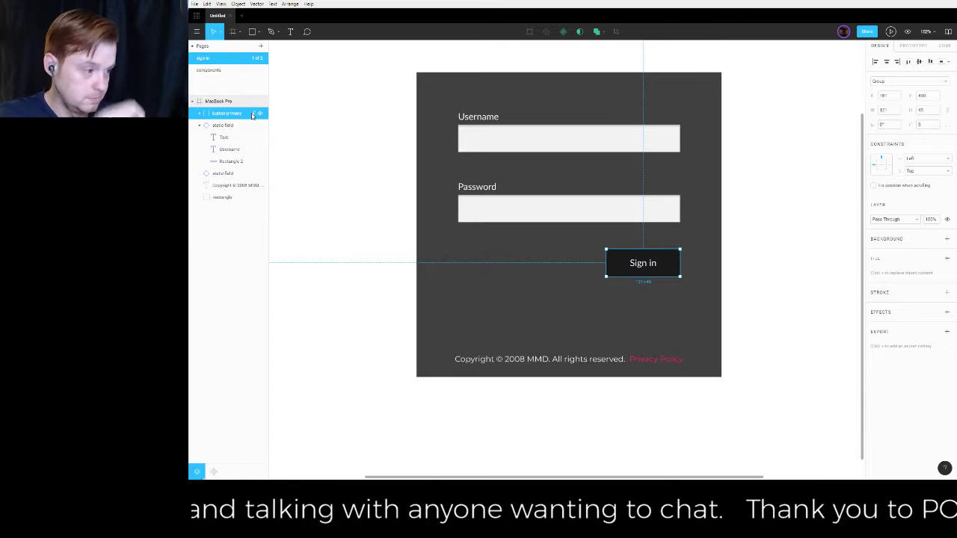
pyautogui.click(328, 119)
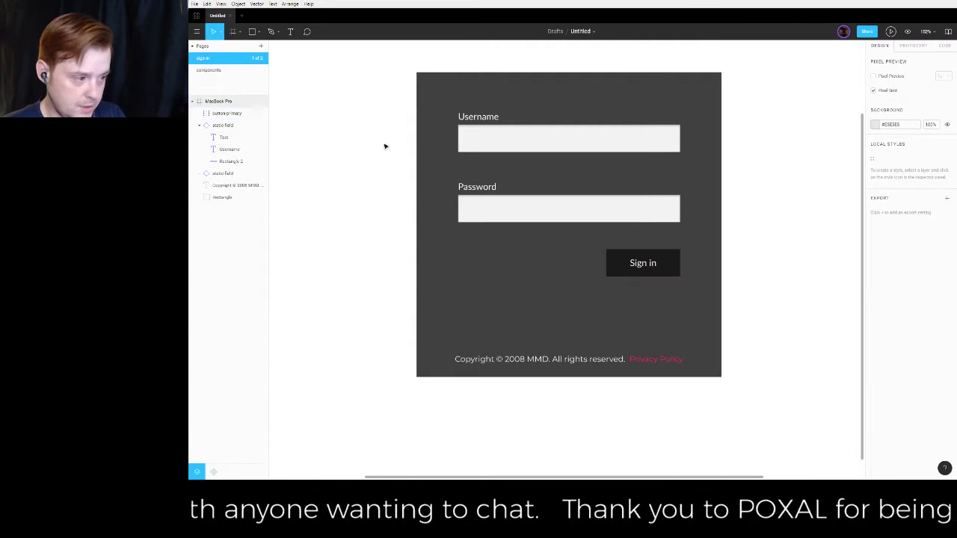
# - Set both the horizontal and vertical constraints of the Sign in text inside the button group to Center
pyautogui.click(649, 267)
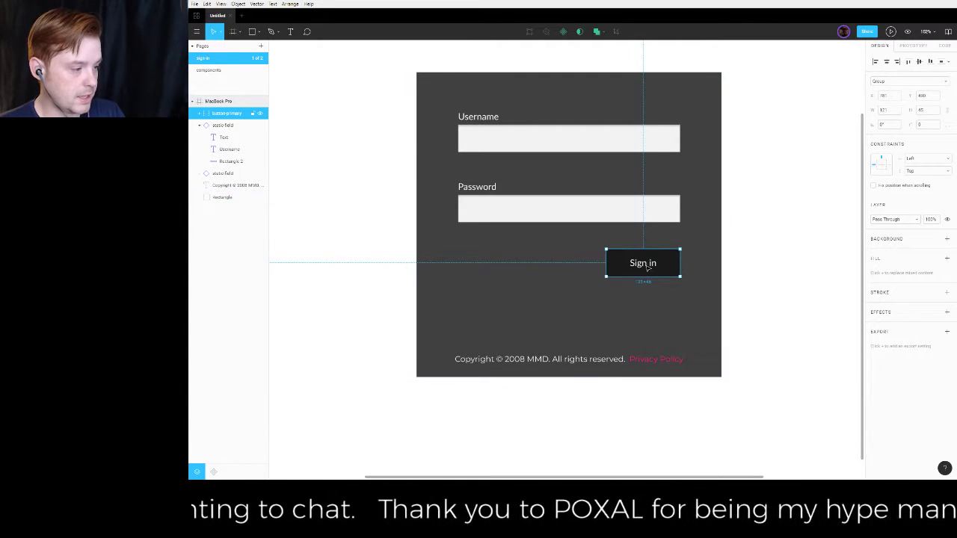
pyautogui.doubleClick(644, 266)
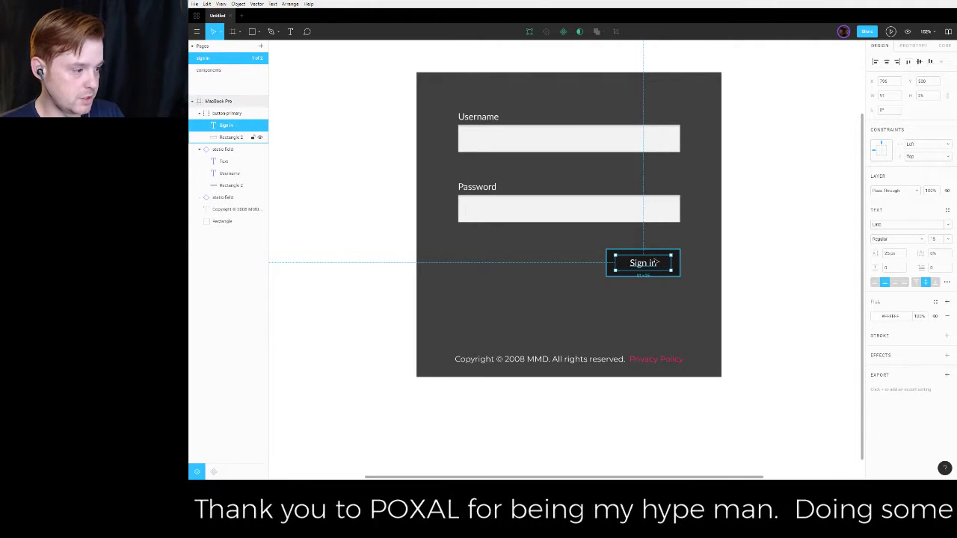
pyautogui.click(881, 151)
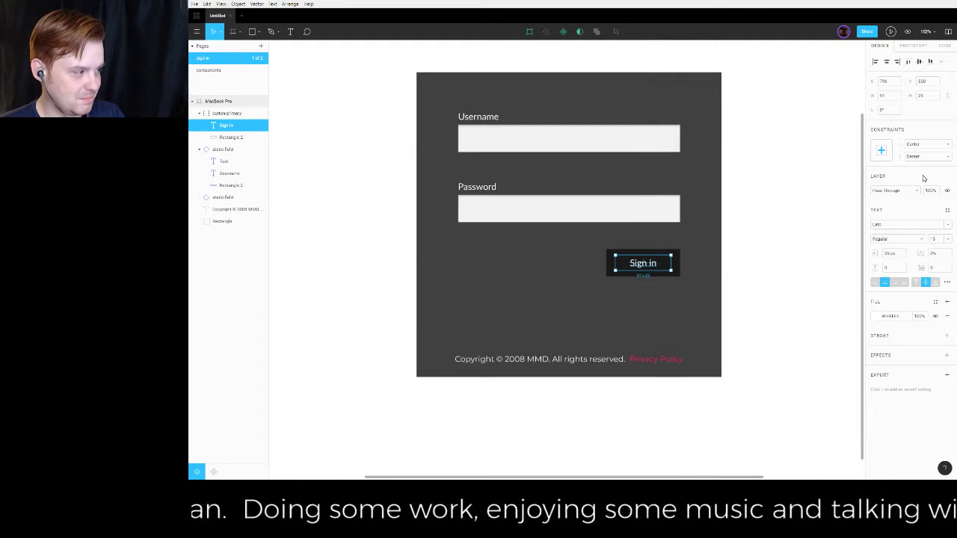
# - Try narrowing the button primary group to a width of 61 and undo the resize
pyautogui.click(672, 270)
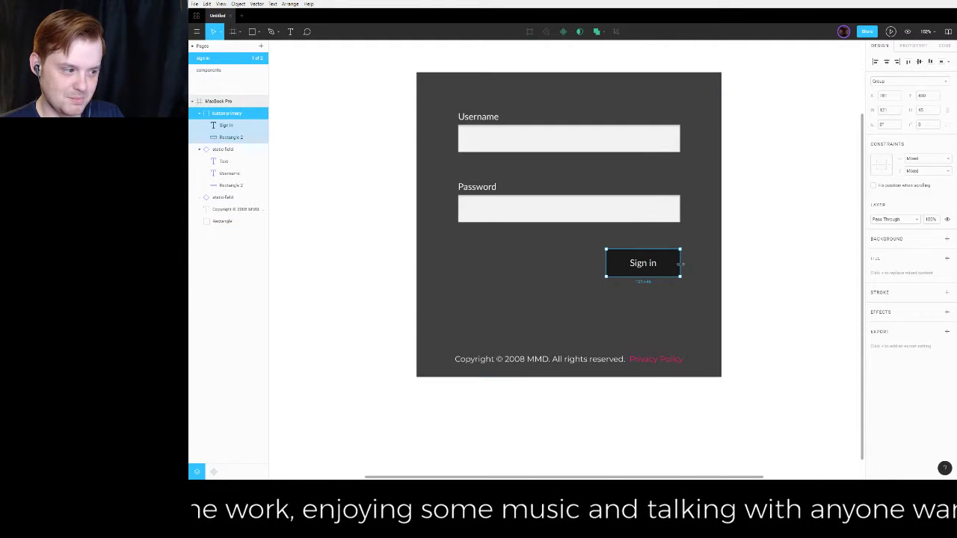
pyautogui.moveTo(681, 264); pyautogui.dragTo(644, 264)
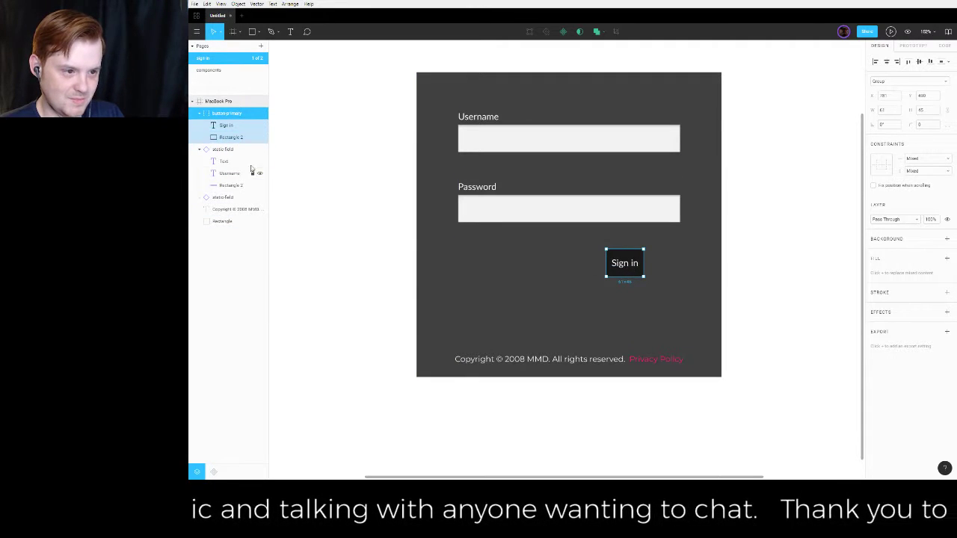
pyautogui.click(239, 125)
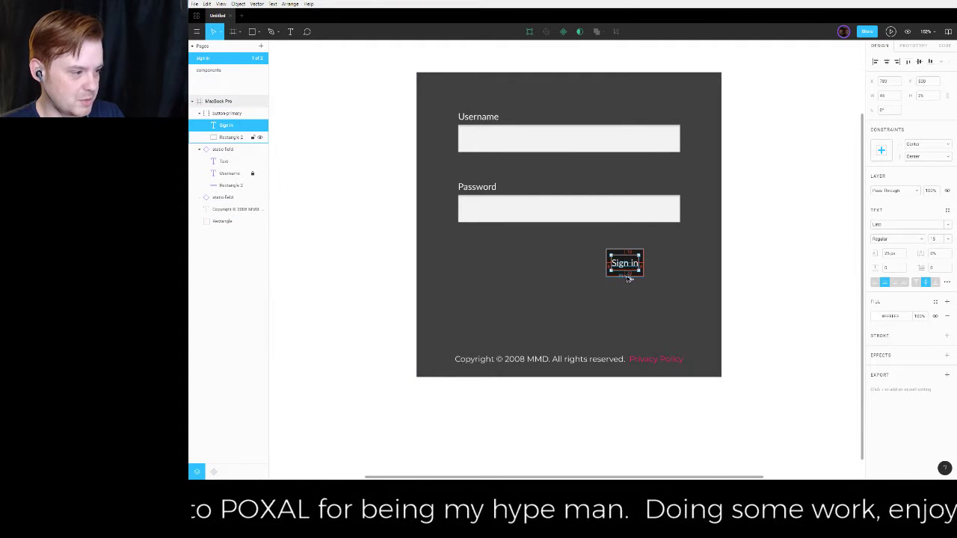
pyautogui.hotkey('ctrl', 'z')
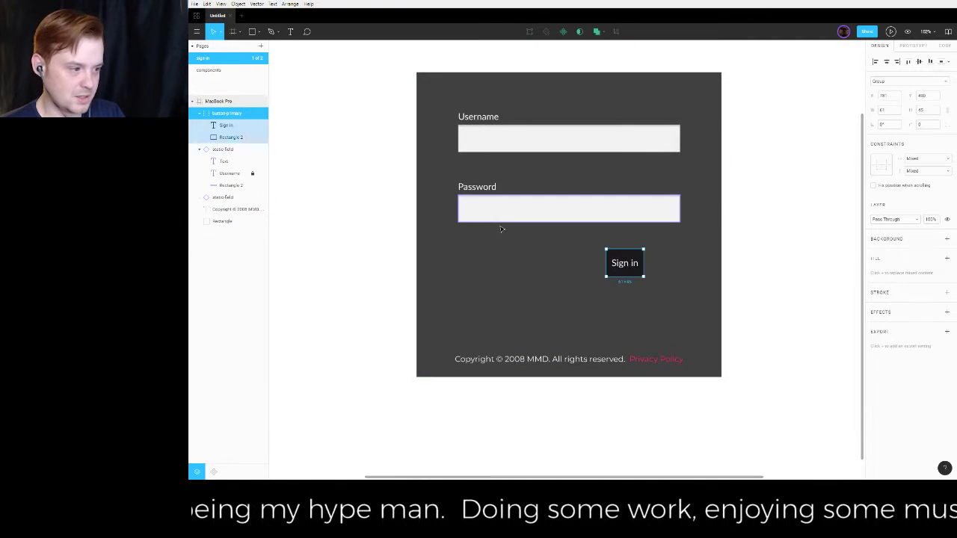
pyautogui.hotkey('ctrl', 'z')
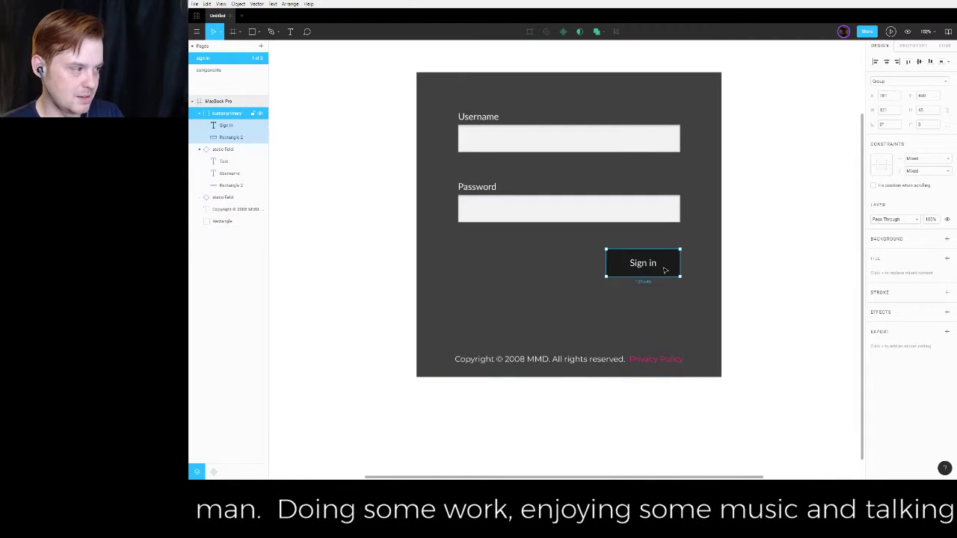
# - Try Right, Center and Bottom constraints on the Sign in text, ending with Left and Top
pyautogui.doubleClick(641, 265)
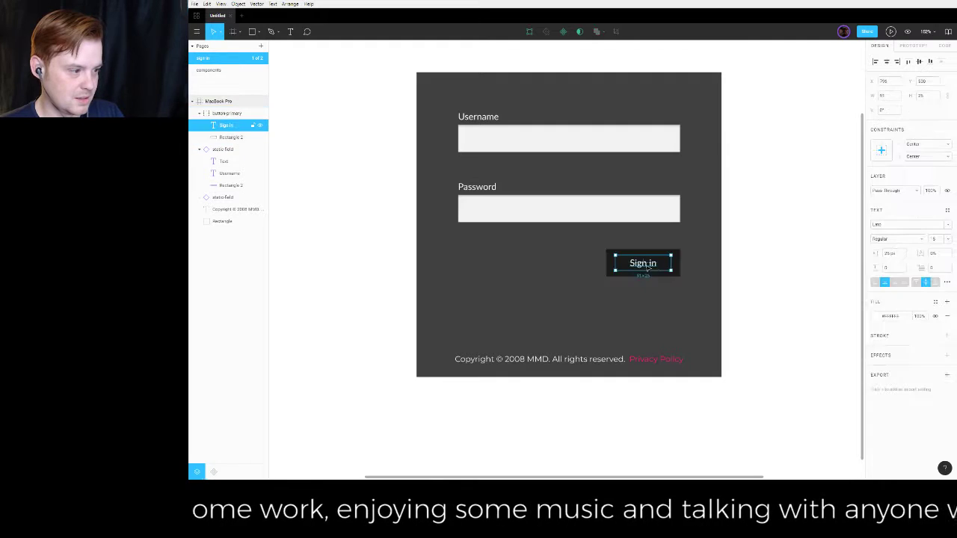
pyautogui.click(913, 145)
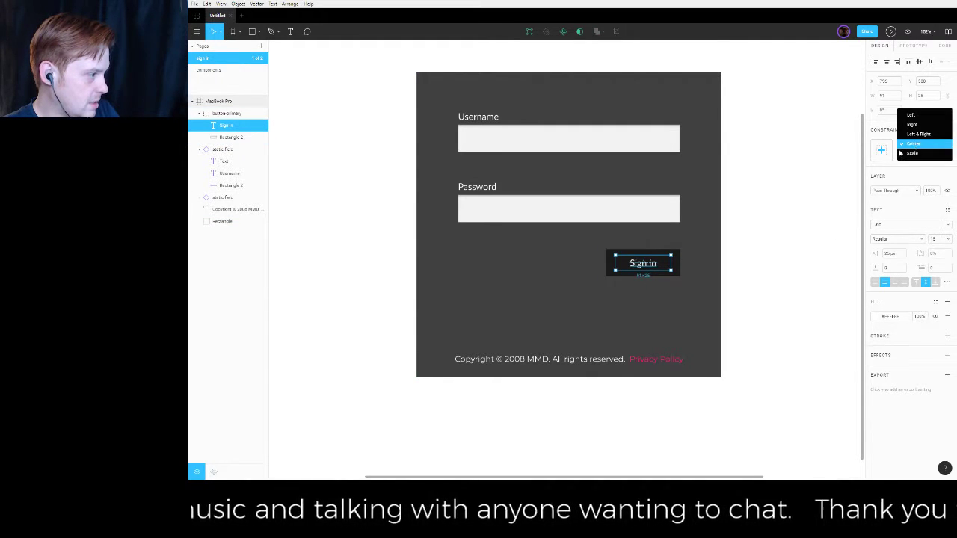
pyautogui.click(884, 171)
pyautogui.click(875, 151)
pyautogui.click(888, 152)
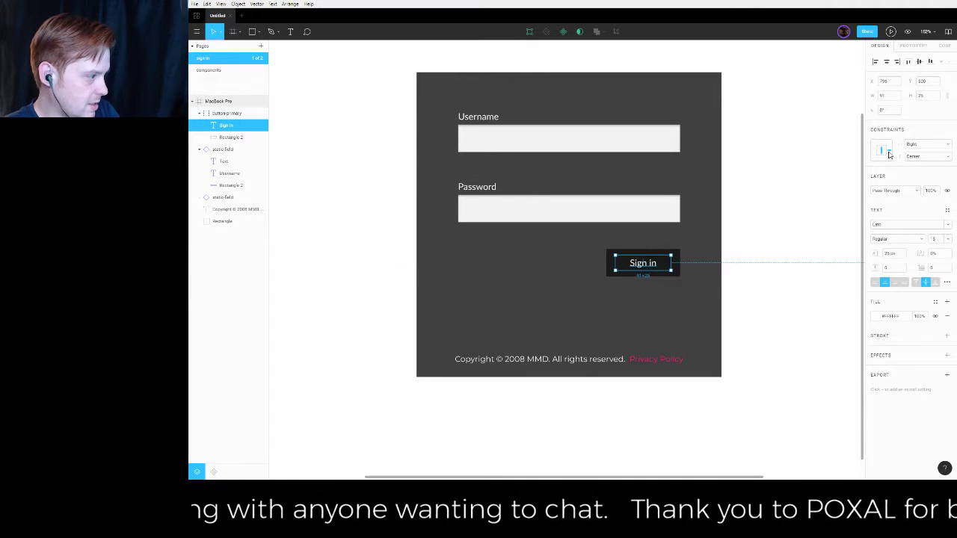
pyautogui.click(876, 153)
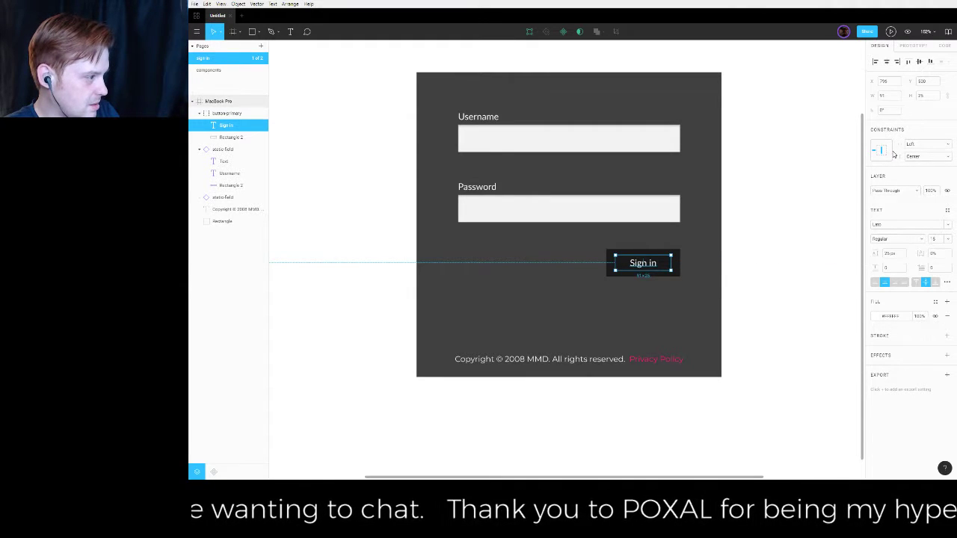
pyautogui.click(888, 152)
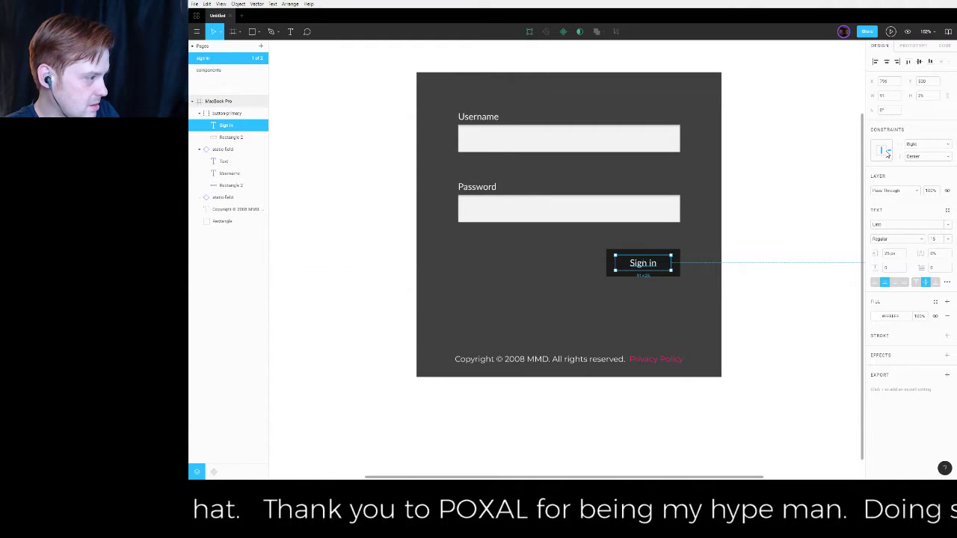
pyautogui.click(882, 152)
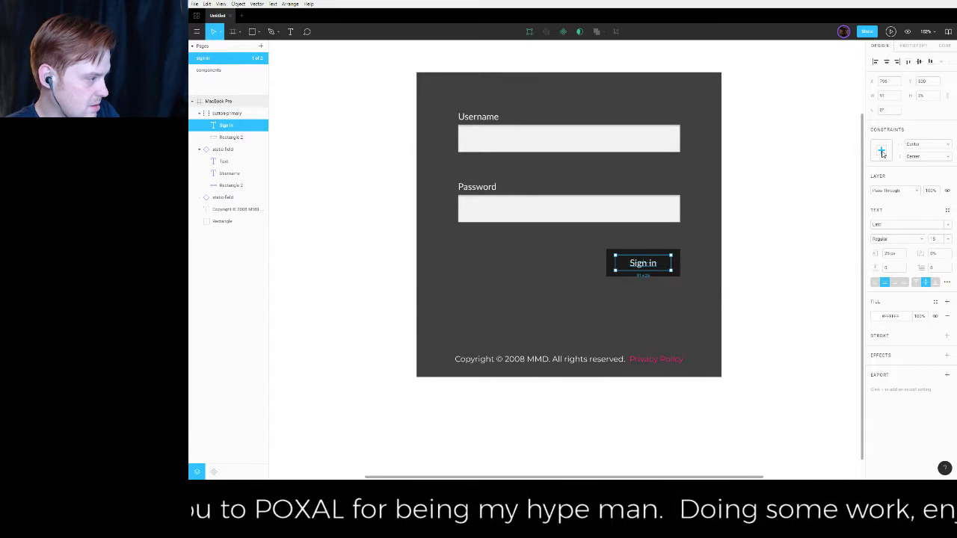
pyautogui.click(881, 145)
pyautogui.click(882, 159)
pyautogui.click(888, 154)
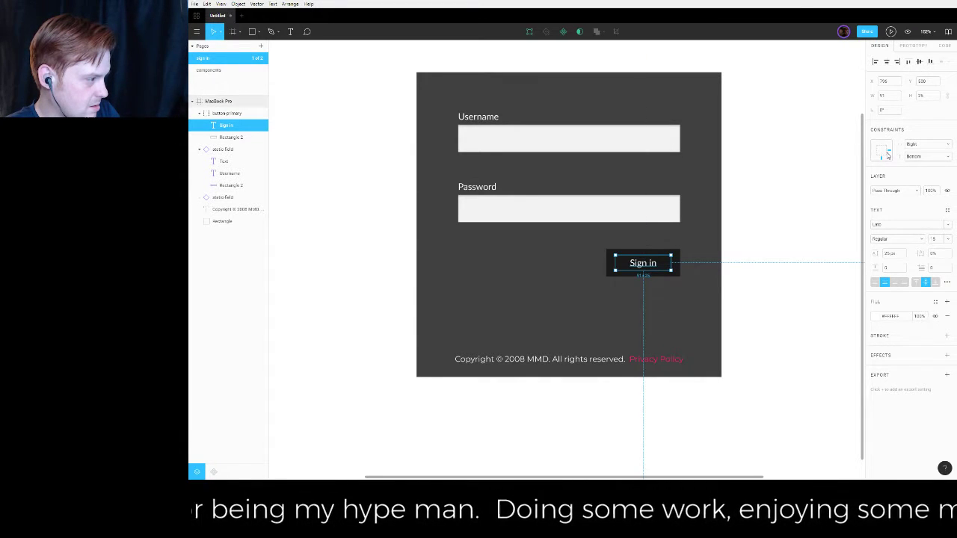
pyautogui.click(874, 152)
pyautogui.click(881, 145)
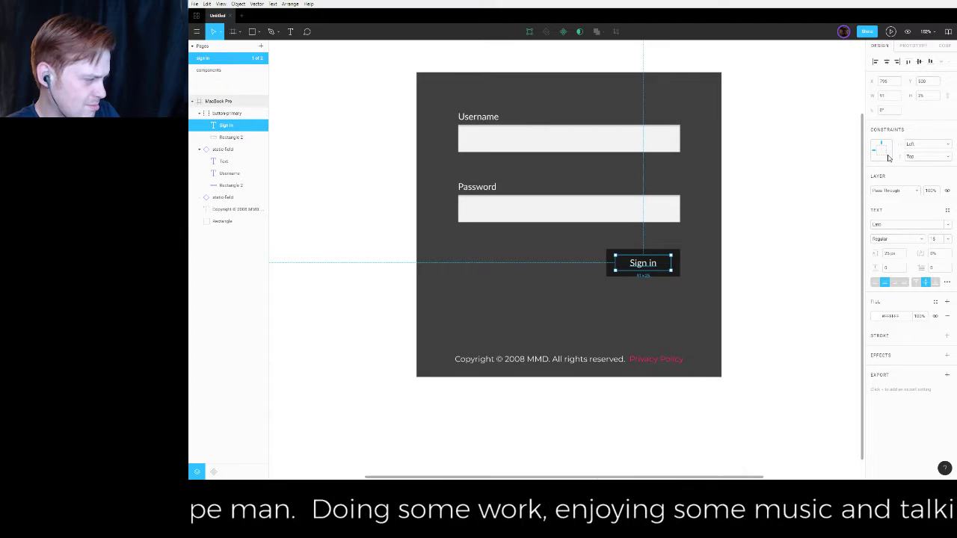
# - Set the horizontal constraint of the Sign in text to Left & Right, keeping Top vertically
pyautogui.click(927, 157)
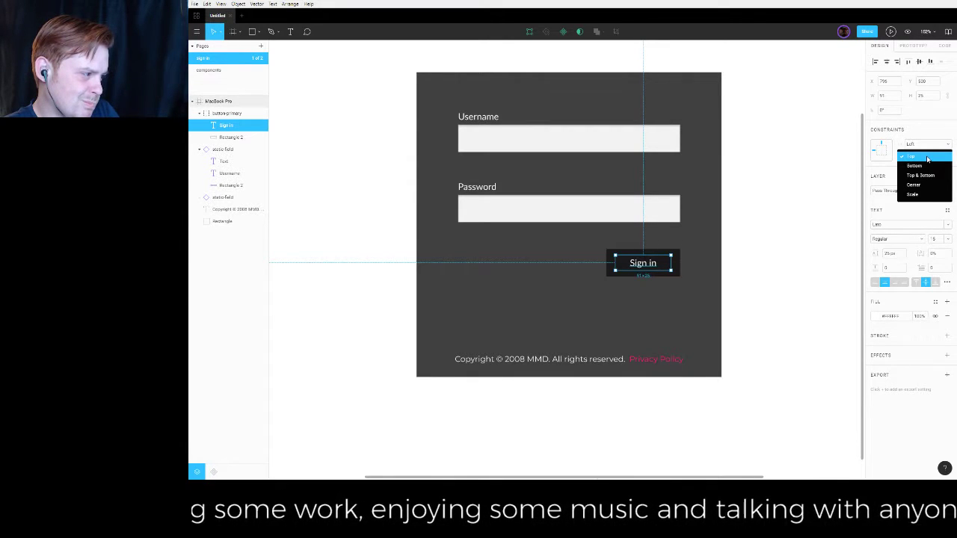
pyautogui.click(927, 157)
pyautogui.click(926, 144)
pyautogui.click(926, 164)
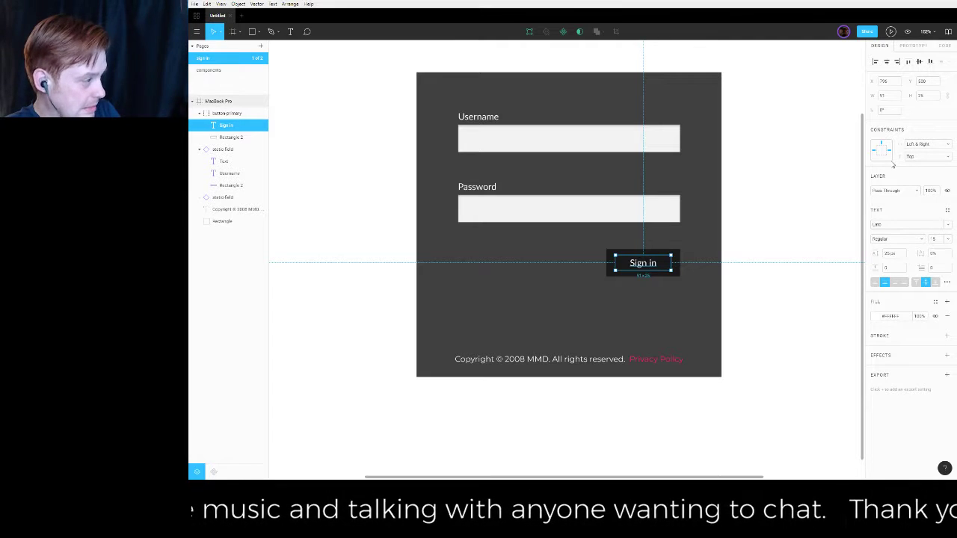
# - Test the Left & Right constraint by narrowing the button primary group from its right edge, and undo the resize
pyautogui.click(764, 287)
pyautogui.click(677, 272)
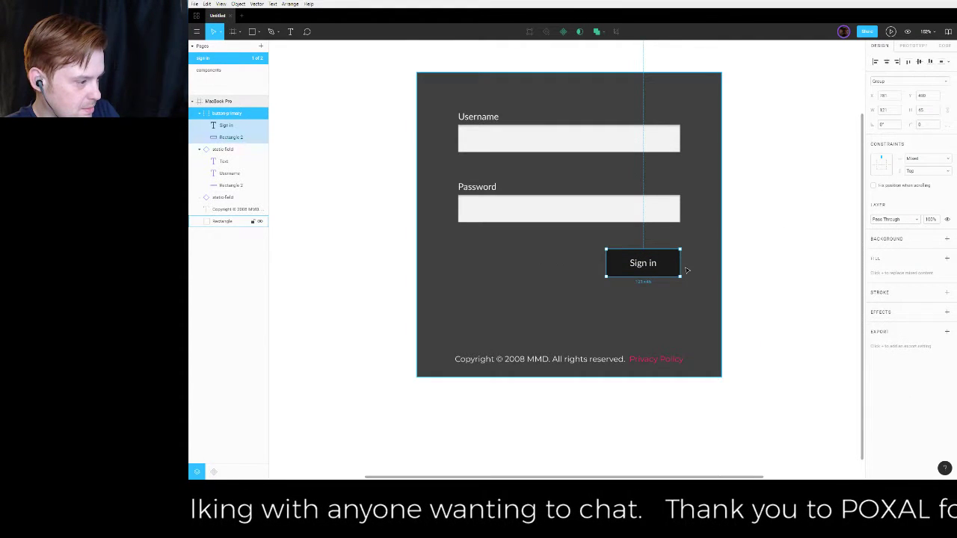
pyautogui.moveTo(678, 269); pyautogui.dragTo(640, 268)
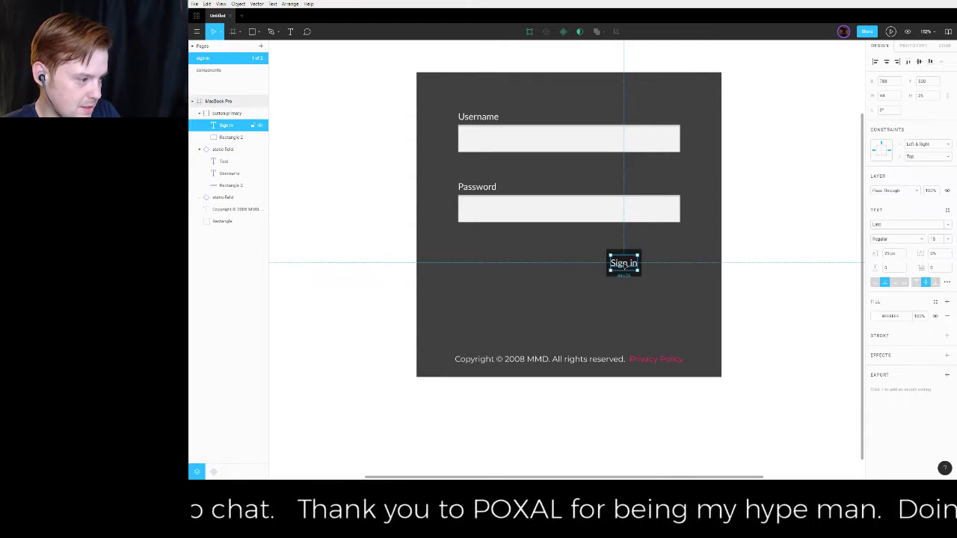
pyautogui.doubleClick(623, 263)
pyautogui.click(788, 247)
pyautogui.hotkey('ctrl', 'z')
pyautogui.hotkey('ctrl', 'z')
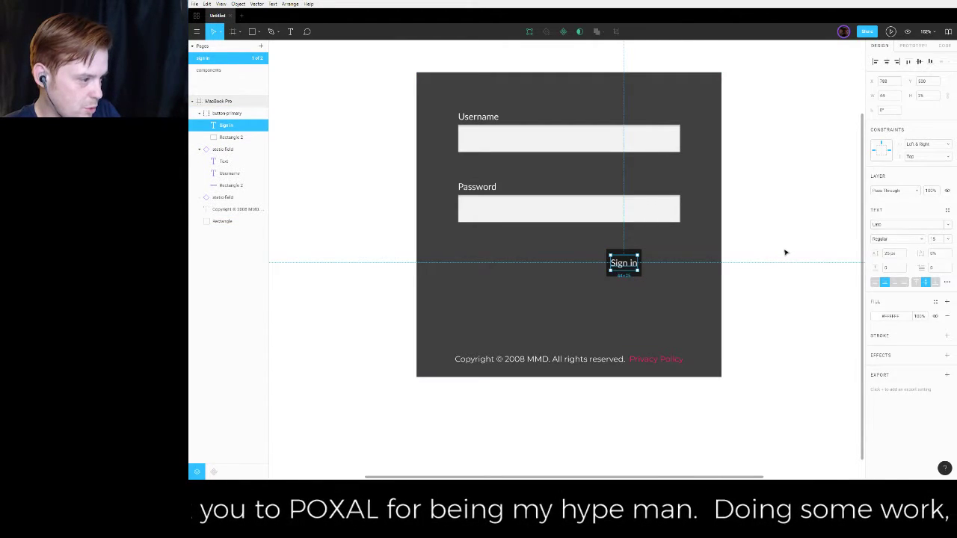
pyautogui.hotkey('ctrl', 'z')
# - Set the horizontal constraint of the Sign in text inside the button group to Scale
pyautogui.click(696, 271)
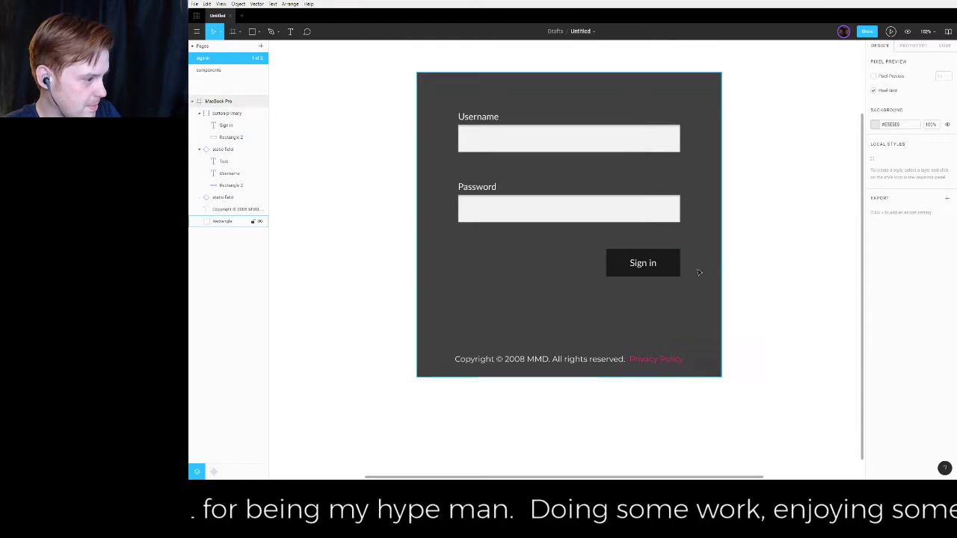
pyautogui.click(637, 270)
pyautogui.doubleClick(637, 268)
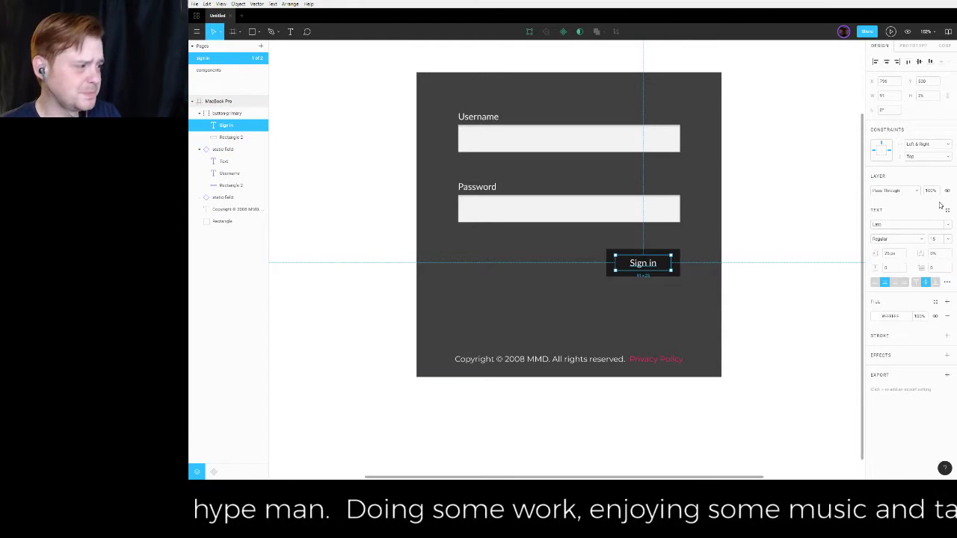
pyautogui.click(921, 145)
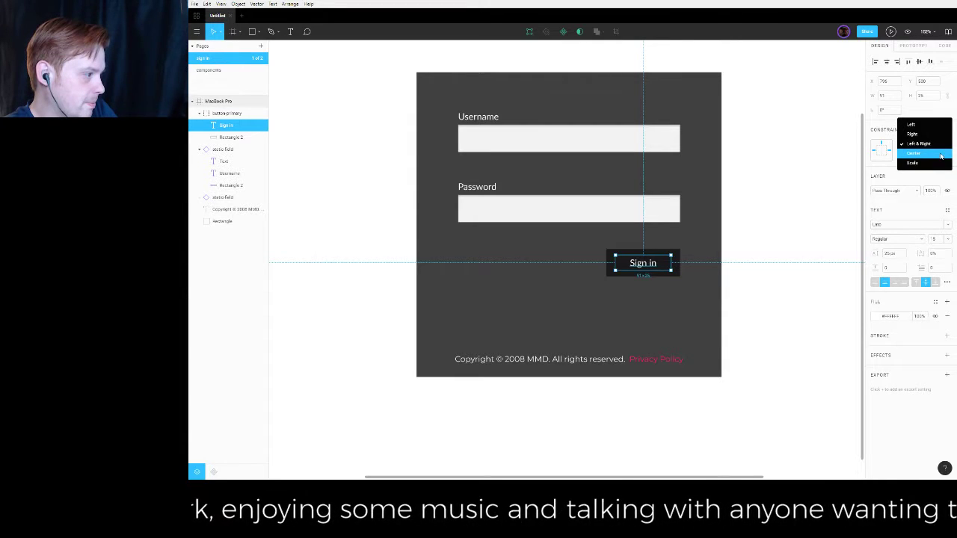
pyautogui.click(935, 162)
pyautogui.click(788, 245)
# - Test the Scale constraint by narrowing the button primary group from its right edge, check the Sign in text, and undo the resize
pyautogui.click(638, 267)
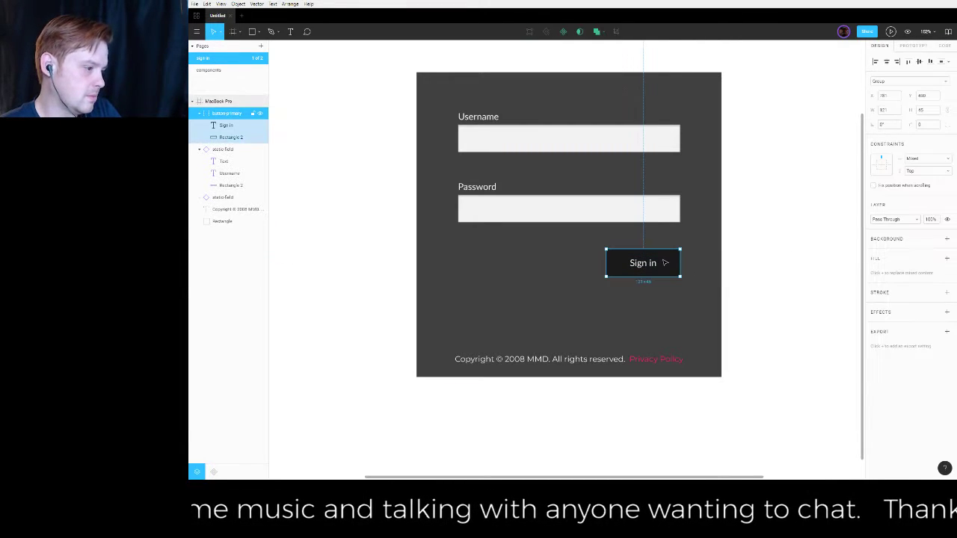
pyautogui.doubleClick(641, 263)
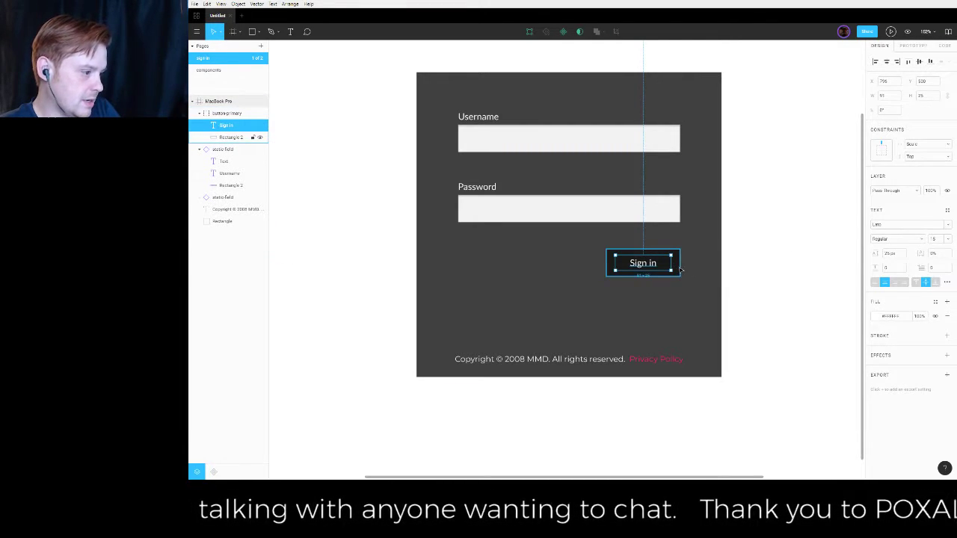
pyautogui.click(769, 267)
pyautogui.click(642, 274)
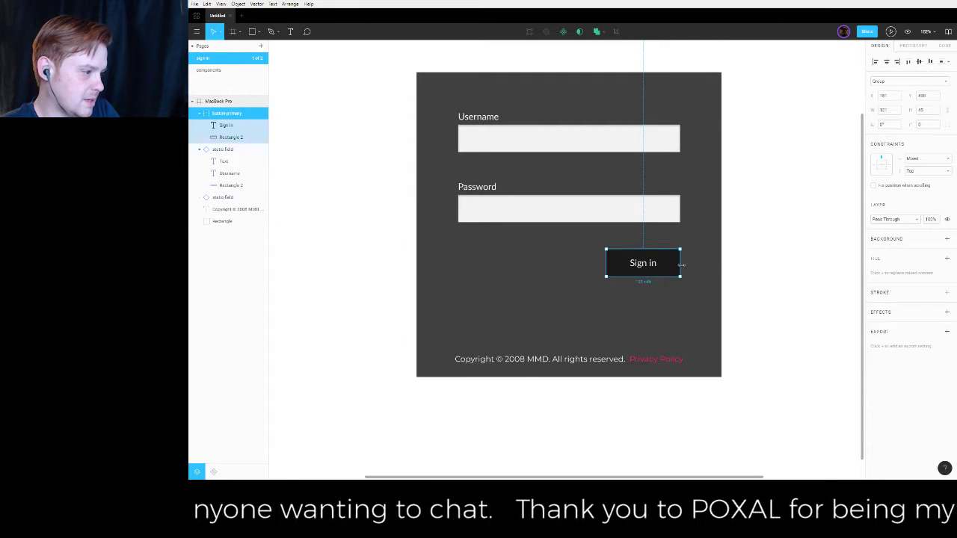
pyautogui.click(684, 265)
pyautogui.click(676, 267)
pyautogui.moveTo(680, 267); pyautogui.dragTo(647, 267)
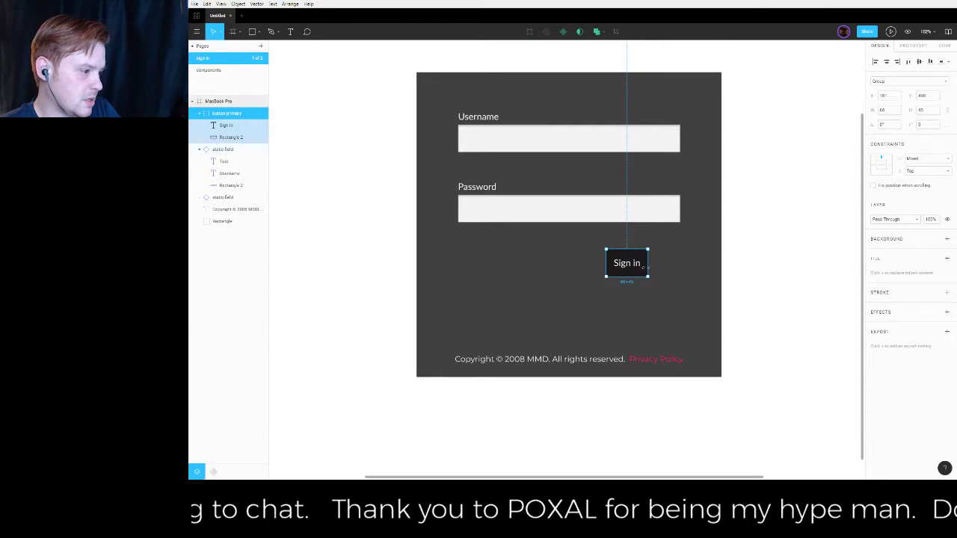
pyautogui.doubleClick(628, 266)
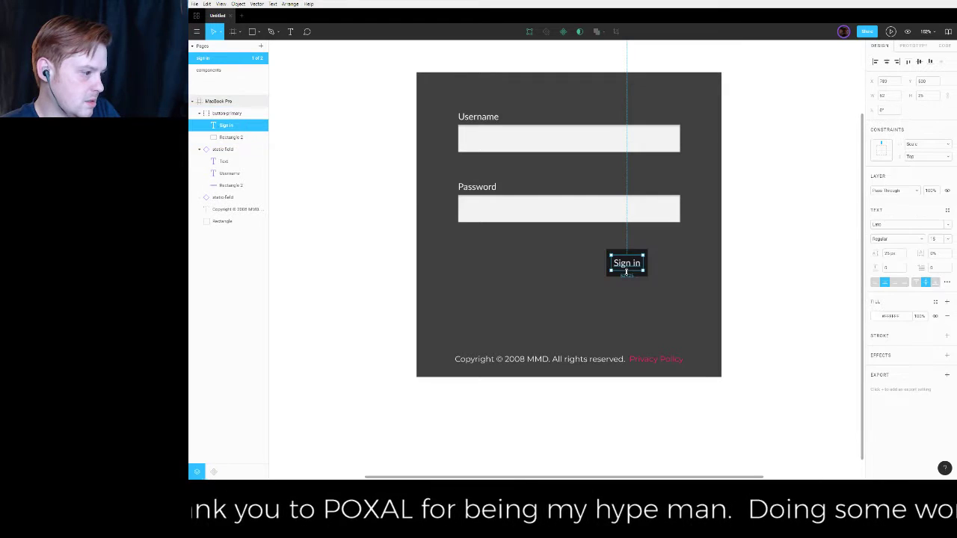
pyautogui.click(802, 262)
pyautogui.hotkey('ctrl', 'z')
pyautogui.hotkey('ctrl', 'z')
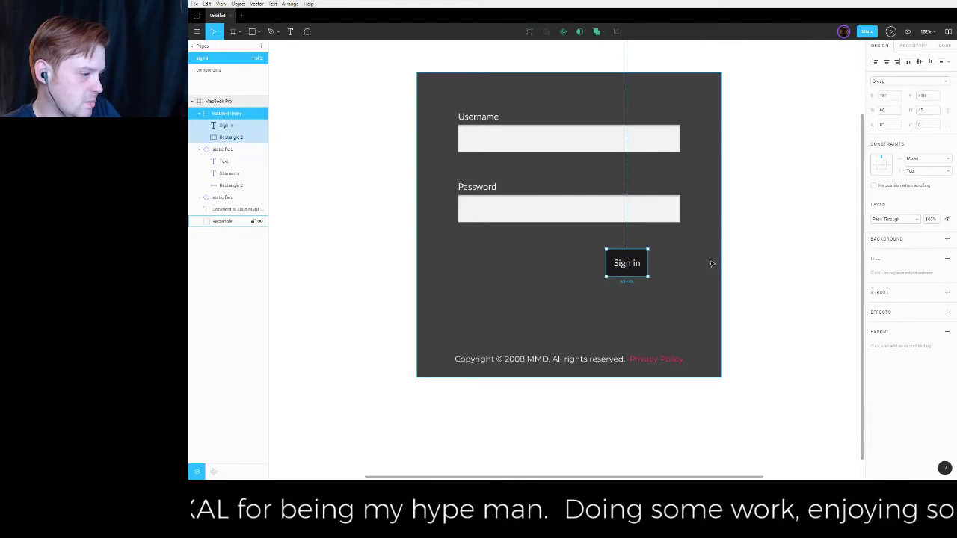
pyautogui.hotkey('ctrl', 'z')
# - Set the horizontal constraint of the Sign in text to Center, keeping Top as the vertical constraint
pyautogui.click(804, 267)
pyautogui.click(643, 269)
pyautogui.click(646, 267)
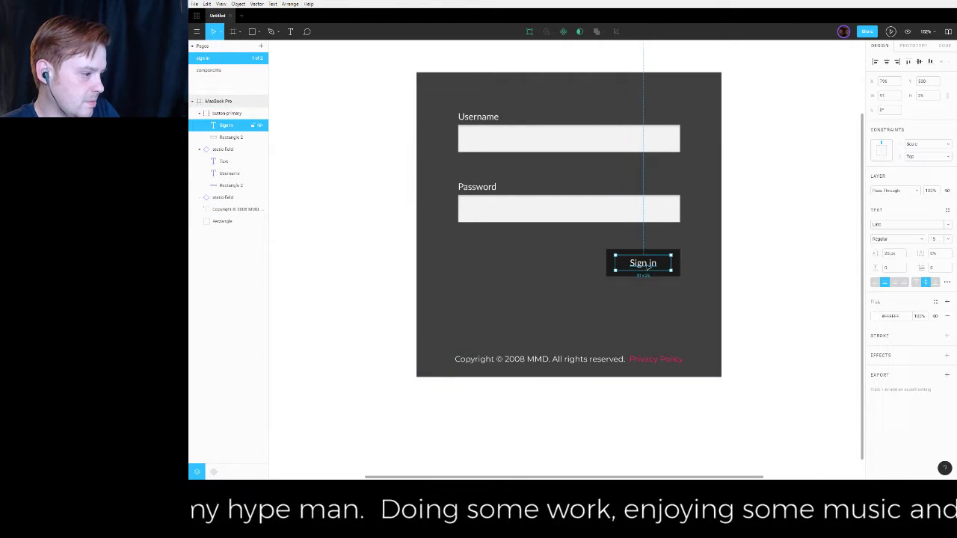
pyautogui.click(943, 148)
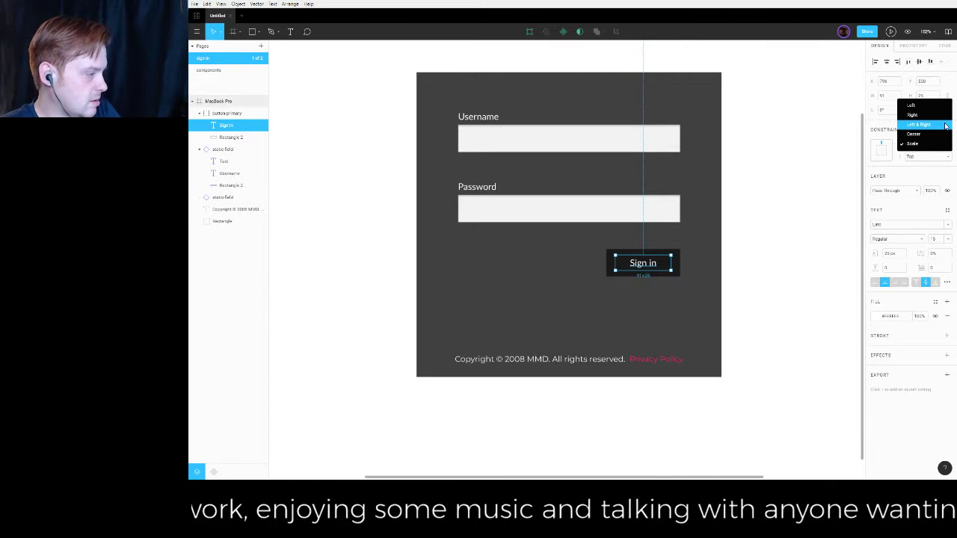
pyautogui.click(884, 154)
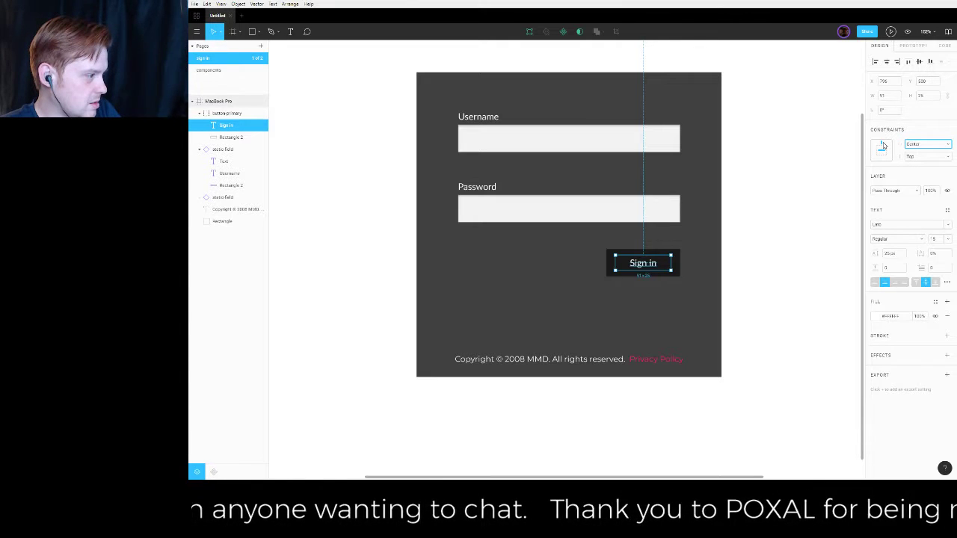
pyautogui.click(882, 144)
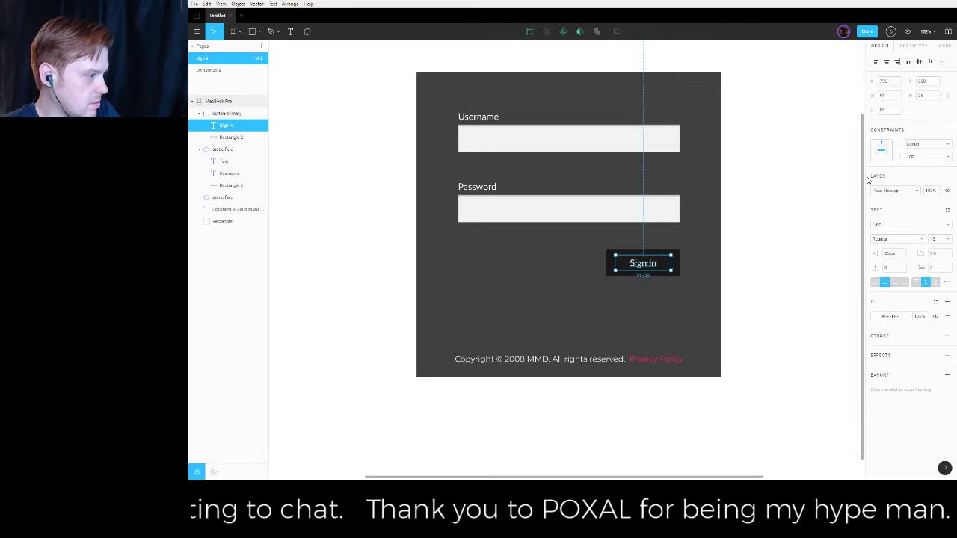
pyautogui.click(920, 157)
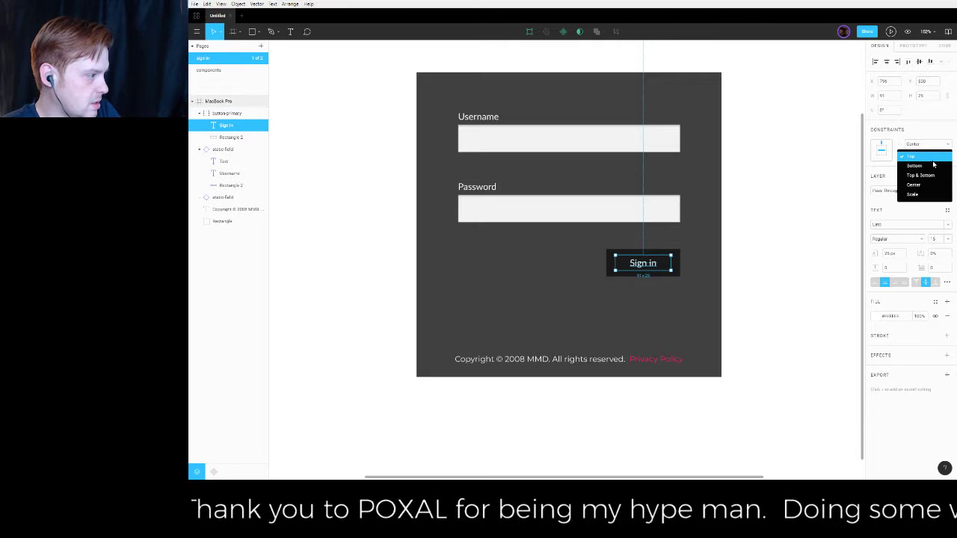
pyautogui.click(912, 131)
# - Test the horizontal Center constraint by narrowing the button primary group, check the Sign in text's box, and undo the resize
pyautogui.click(749, 226)
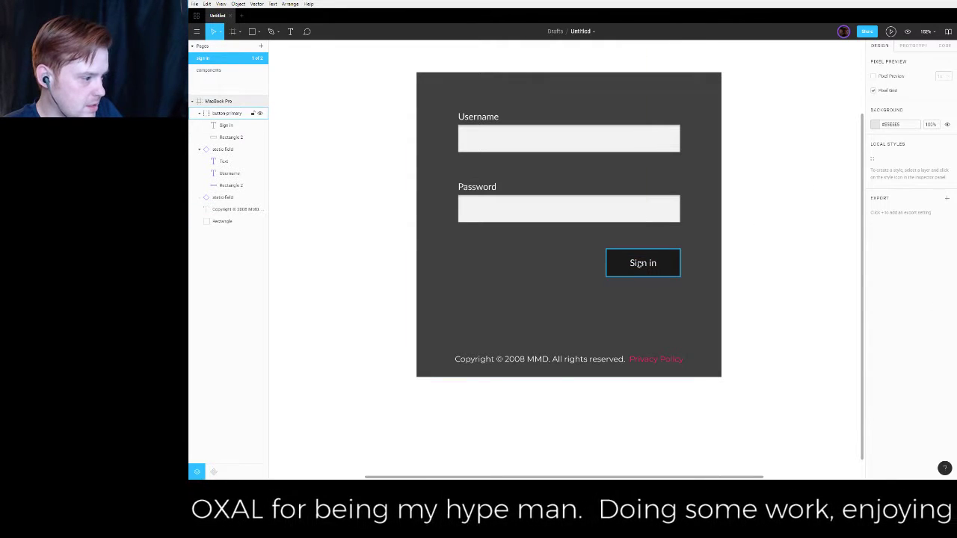
pyautogui.click(640, 265)
pyautogui.moveTo(680, 265); pyautogui.dragTo(642, 269)
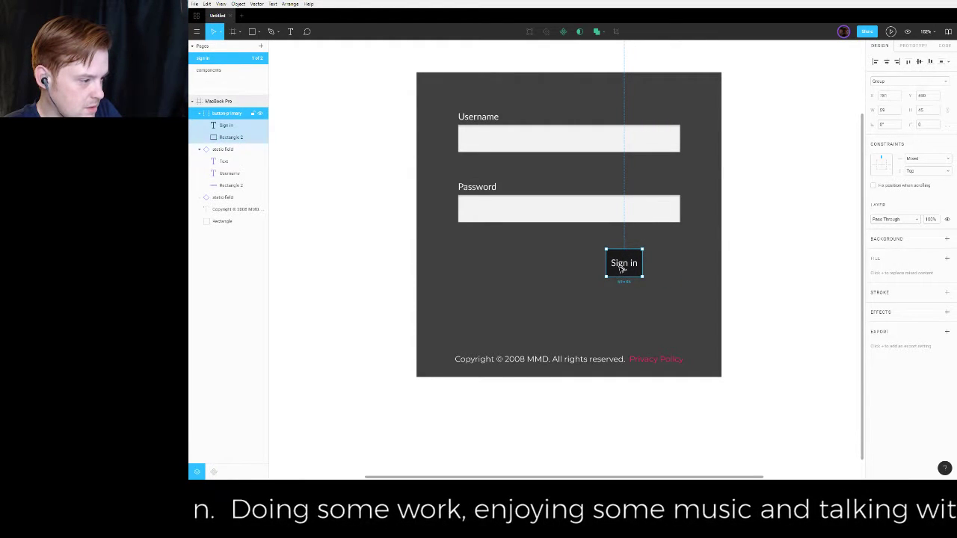
pyautogui.doubleClick(622, 267)
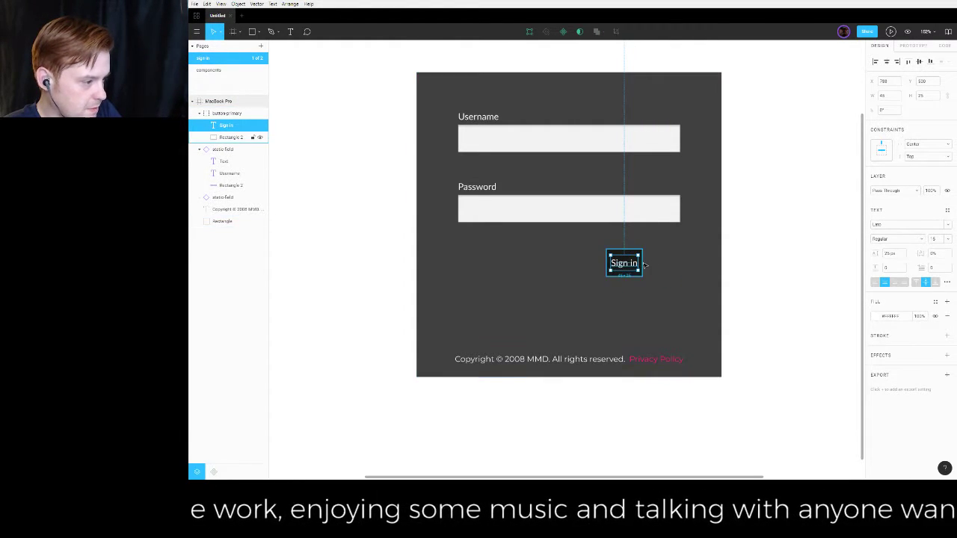
pyautogui.hotkey('ctrl', 'z')
pyautogui.hotkey('ctrl', 'z')
pyautogui.hotkey('ctrl', 'z')
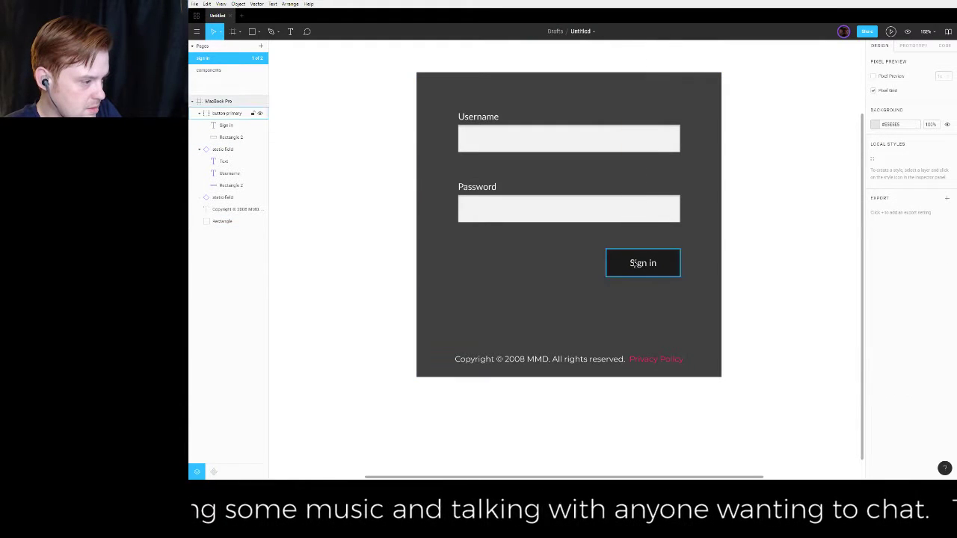
# - Set the Sign in text's vertical constraint to Center and try Left horizontally, ending with Right
pyautogui.doubleClick(635, 265)
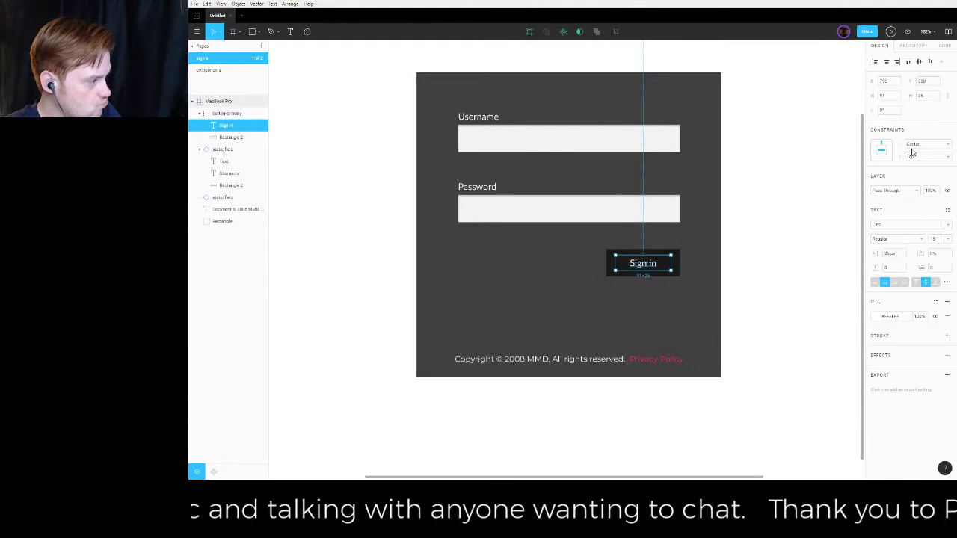
pyautogui.click(882, 153)
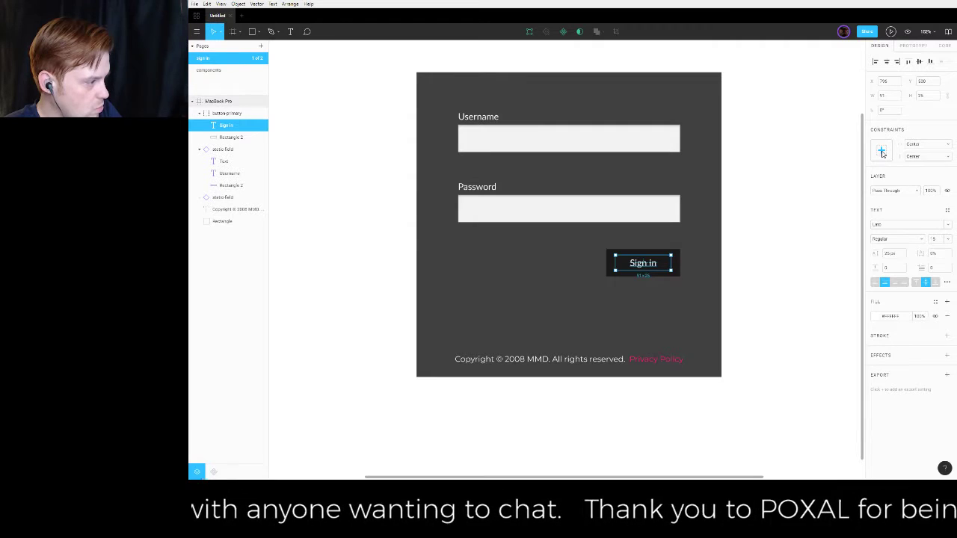
pyautogui.click(924, 155)
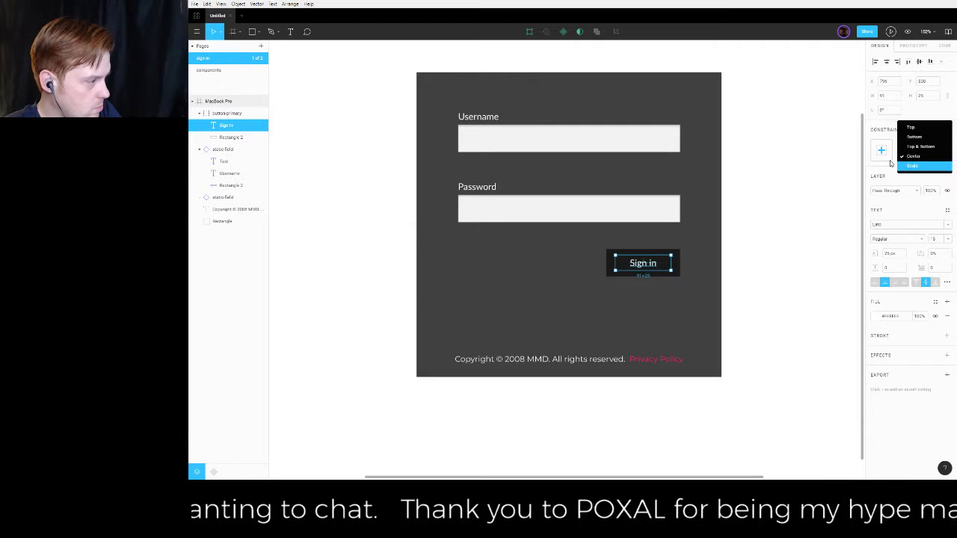
pyautogui.click(876, 153)
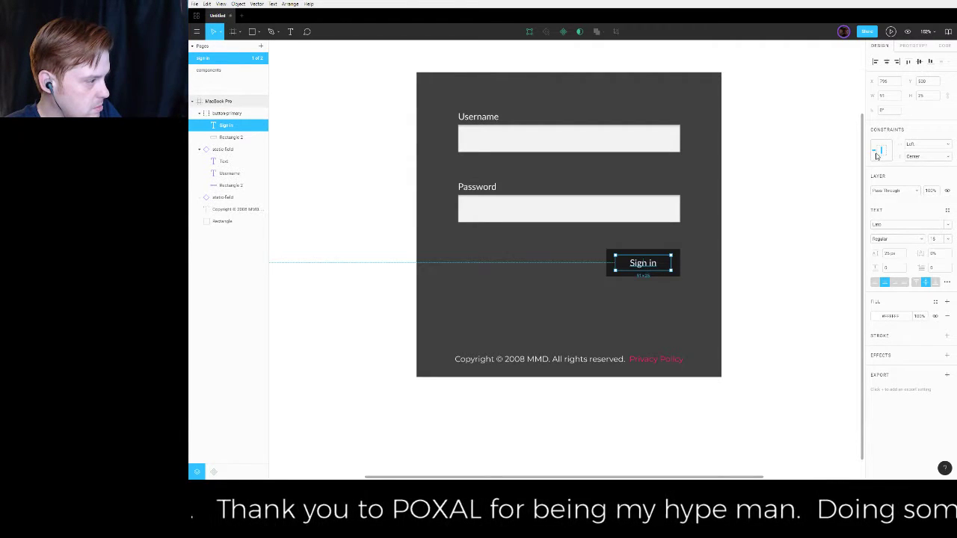
pyautogui.click(888, 152)
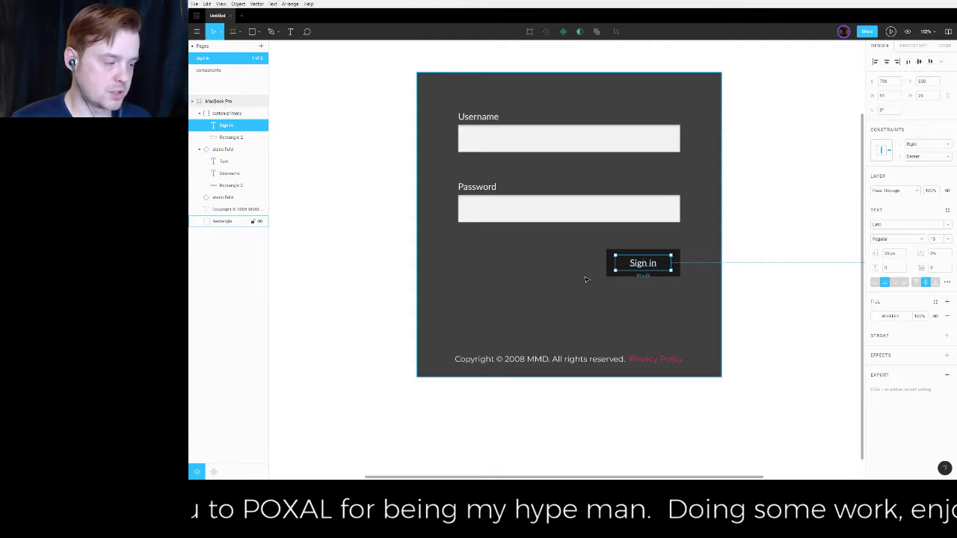
pyautogui.click(777, 272)
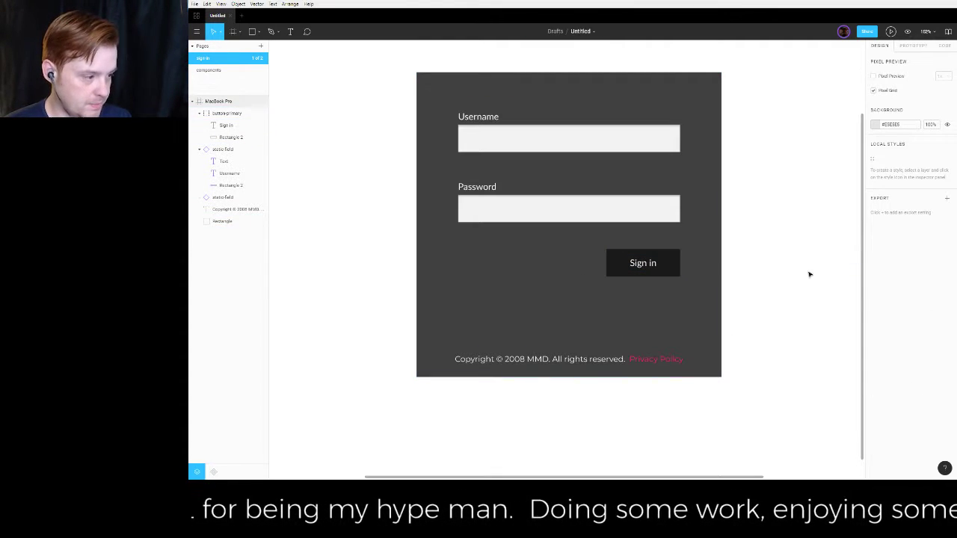
# - Set the horizontal constraint of the Sign in text to Left & Right
pyautogui.doubleClick(639, 264)
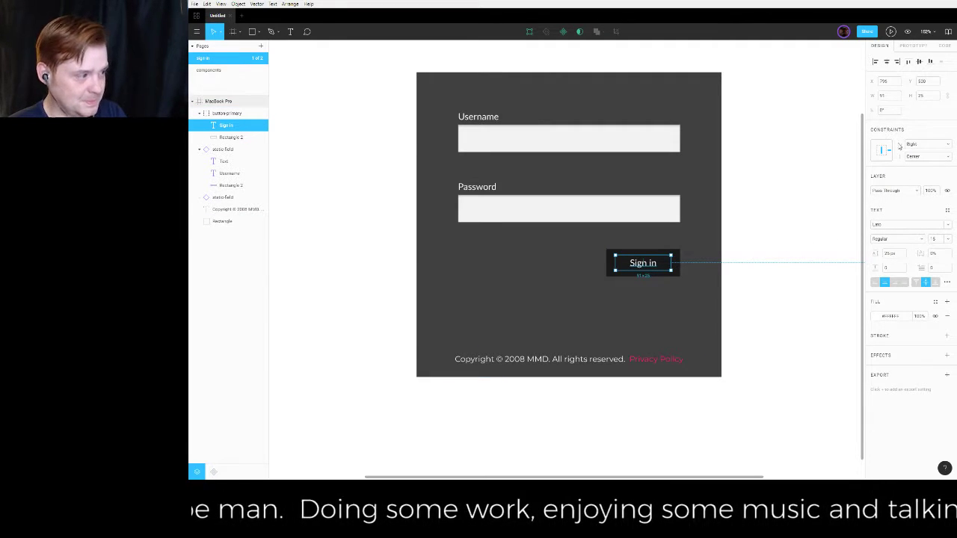
pyautogui.click(938, 145)
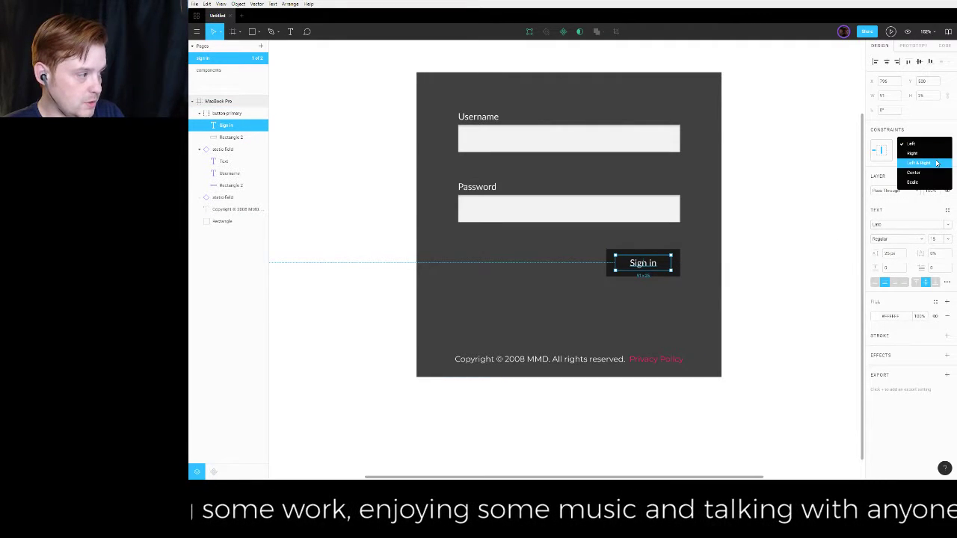
pyautogui.click(934, 163)
pyautogui.click(789, 230)
# - Try a Top & Bottom vertical constraint on the whole button primary group
pyautogui.click(636, 262)
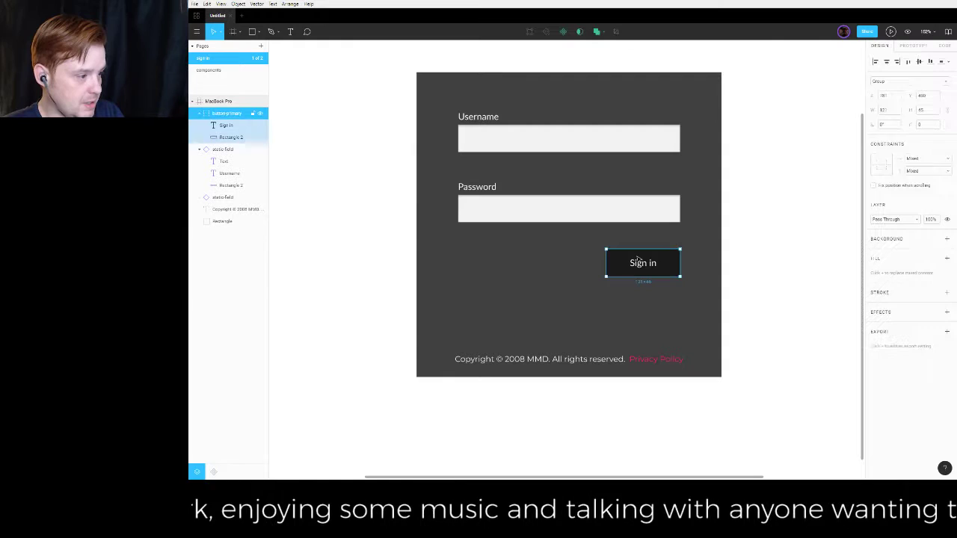
pyautogui.click(941, 176)
pyautogui.click(921, 204)
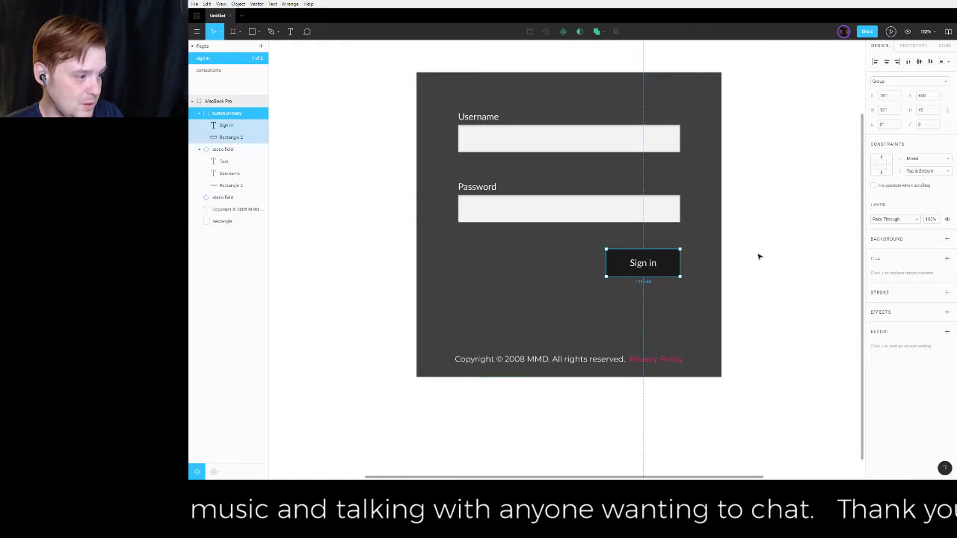
# - Set the vertical constraint of the Sign in text inside the button primary group to Top & Bottom
pyautogui.doubleClick(645, 264)
pyautogui.click(924, 157)
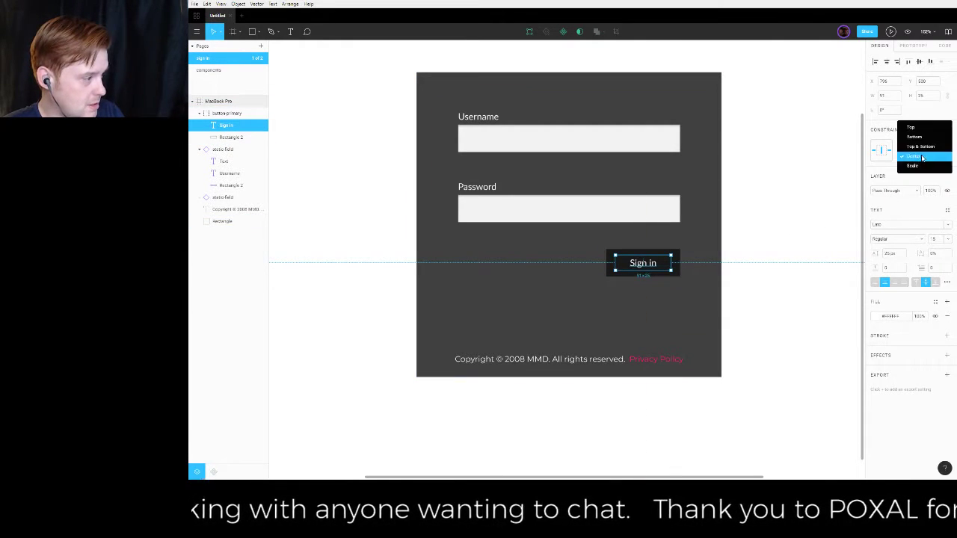
pyautogui.click(917, 147)
pyautogui.click(782, 224)
# - Test the combined Left & Right and Top & Bottom constraints by narrowing the button primary group, and undo the resize
pyautogui.click(665, 266)
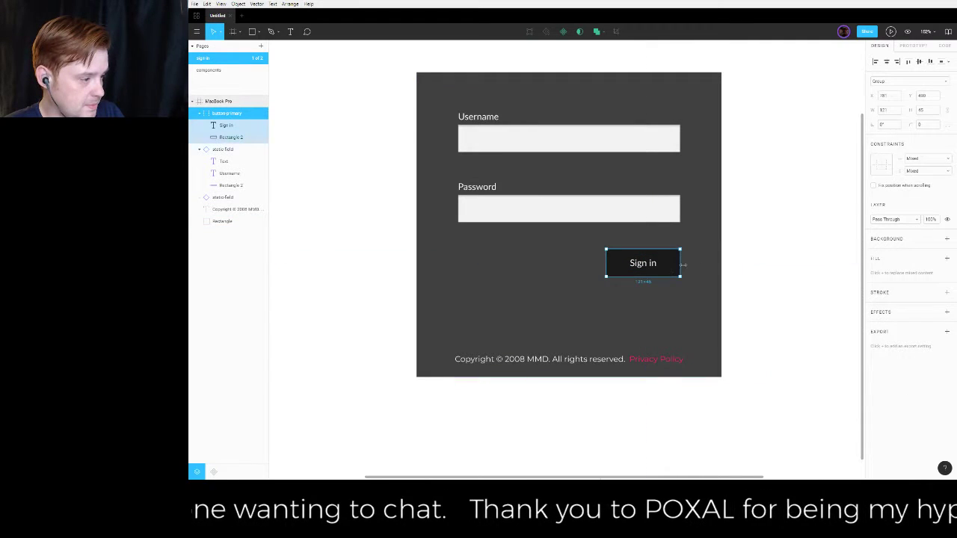
pyautogui.moveTo(681, 265)
pyautogui.mouseDown()
pyautogui.moveTo(632, 267)
pyautogui.moveTo(670, 269)
pyautogui.moveTo(662, 269)
pyautogui.mouseUp()
pyautogui.hotkey('ctrl', 'z')
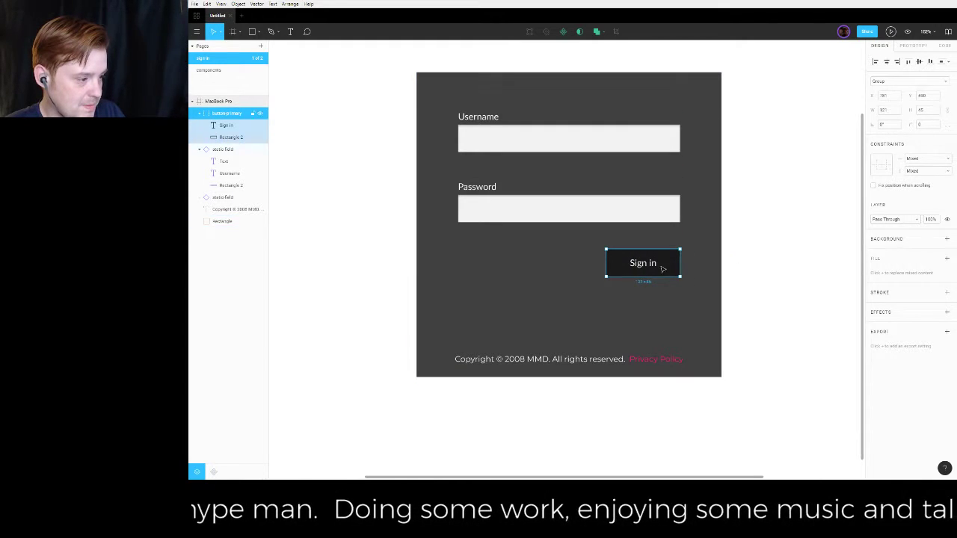
pyautogui.click(784, 268)
# - Review the Advanced Type settings of the Sign in text, including the available number figure styles, and close them
pyautogui.keyDown('ctrl'); pyautogui.click(647, 266); pyautogui.keyUp('ctrl')
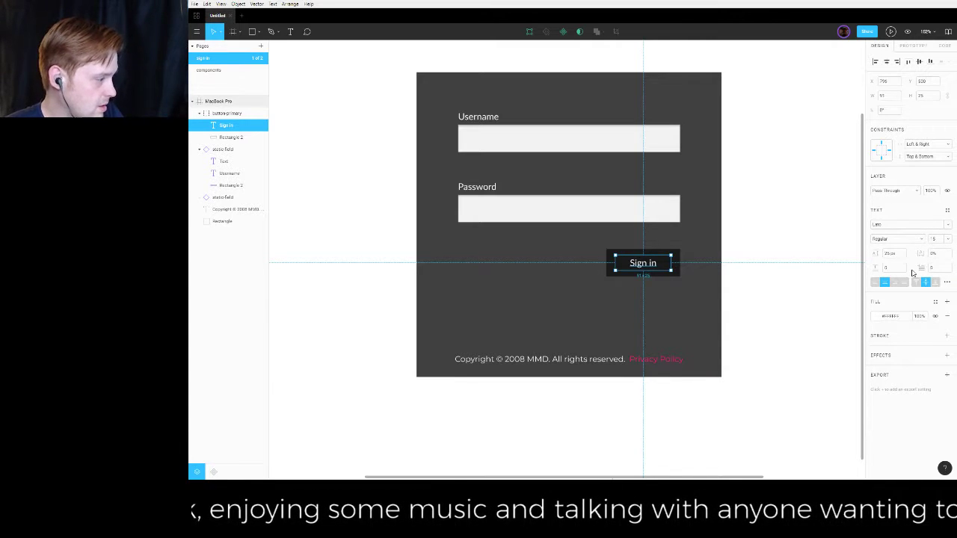
pyautogui.click(946, 282)
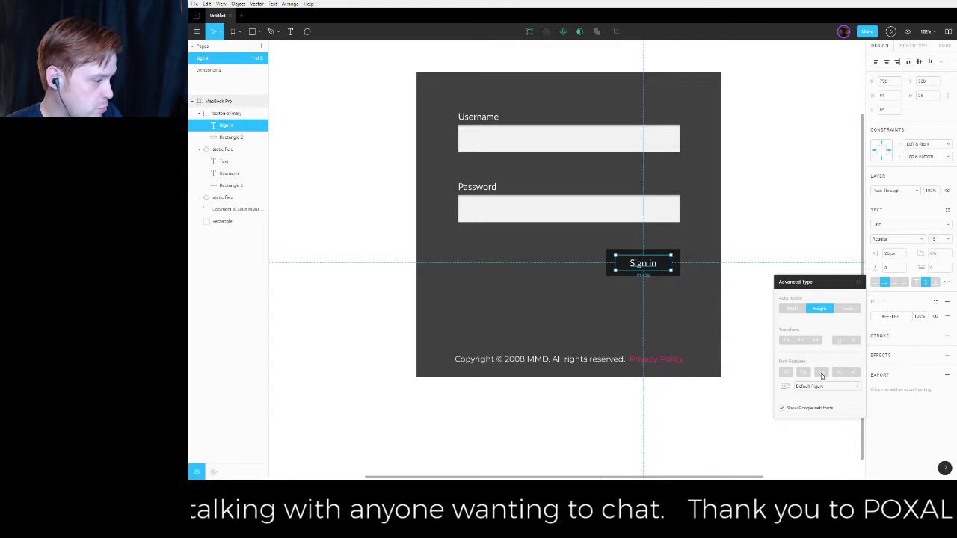
pyautogui.click(846, 387)
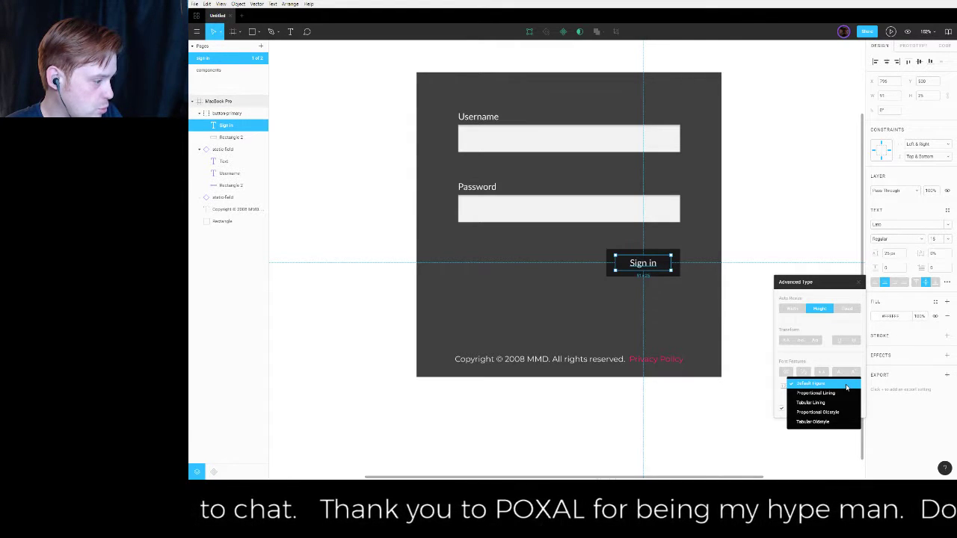
pyautogui.click(846, 387)
pyautogui.click(845, 387)
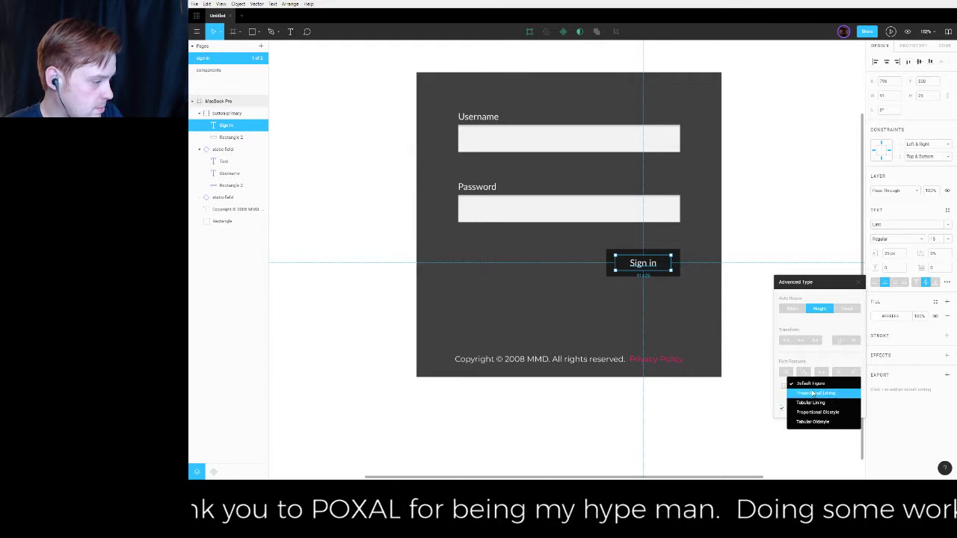
pyautogui.click(841, 387)
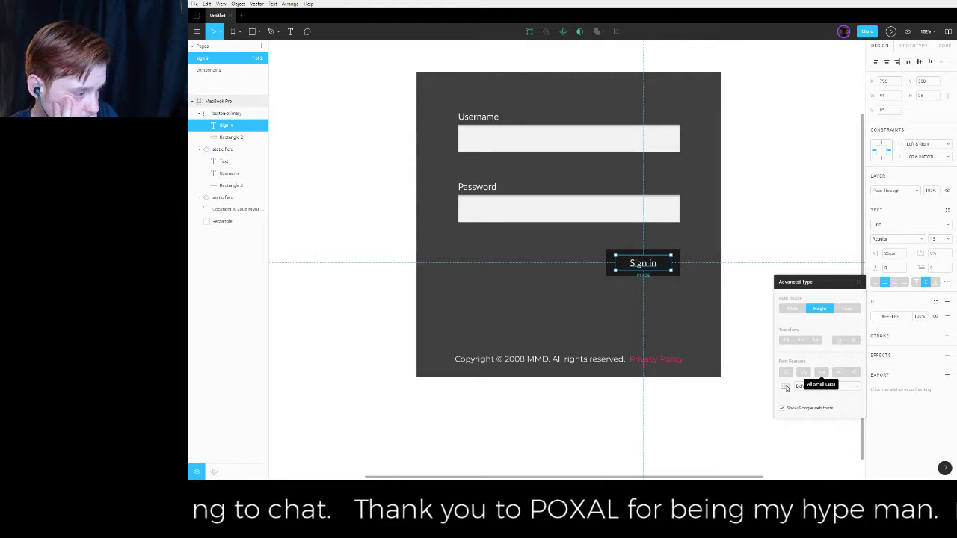
pyautogui.click(859, 284)
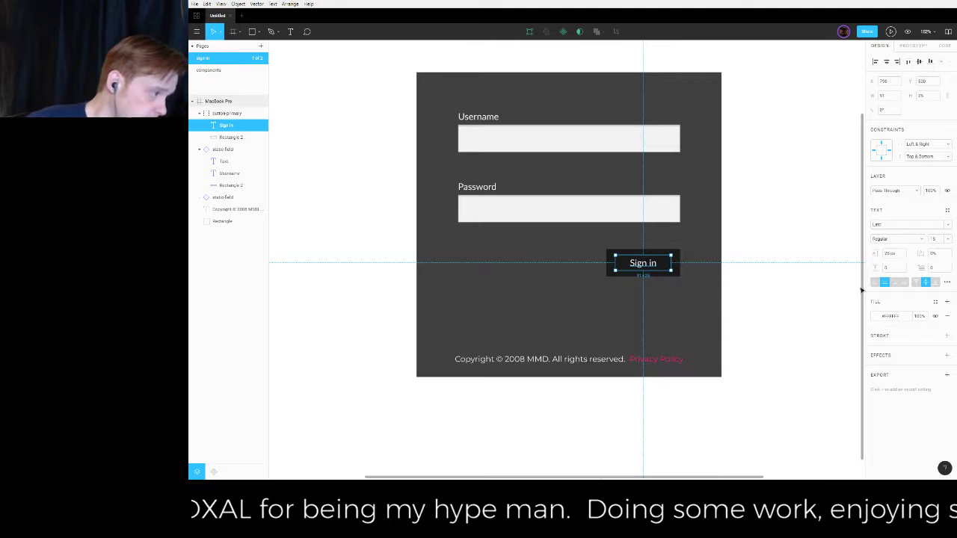
pyautogui.click(916, 192)
pyautogui.click(953, 179)
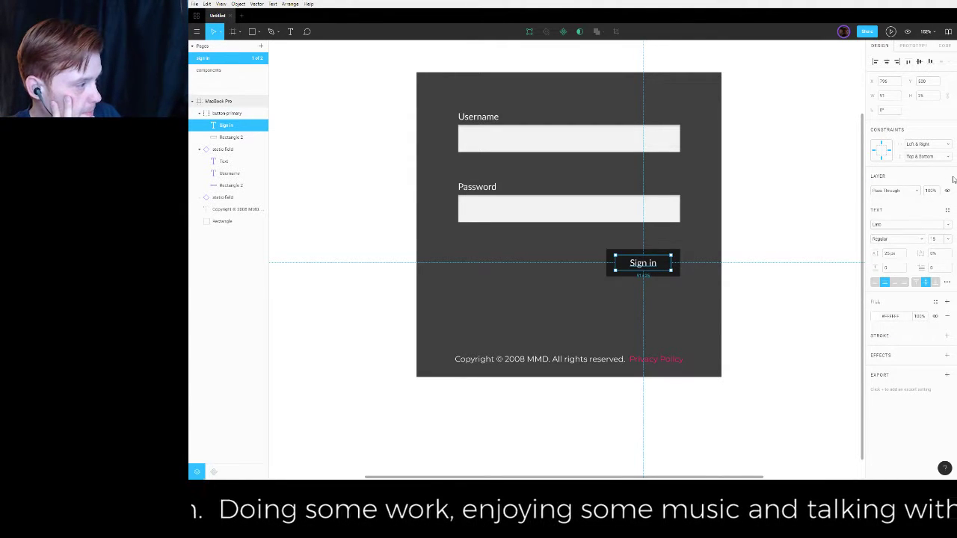
pyautogui.click(788, 222)
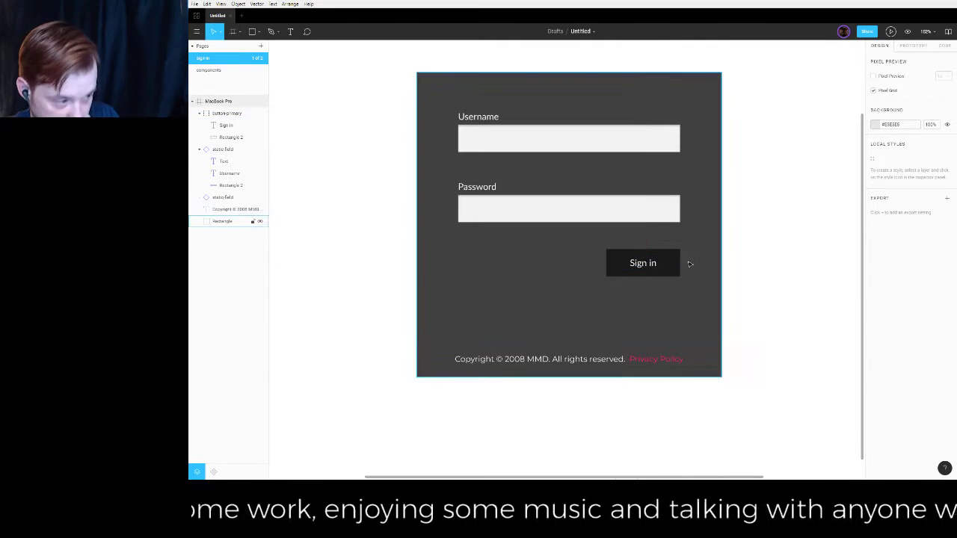
pyautogui.click(644, 271)
pyautogui.moveTo(650, 275)
pyautogui.mouseDown()
pyautogui.moveTo(639, 276)
pyautogui.moveTo(649, 276)
pyautogui.mouseUp()
pyautogui.click(764, 281)
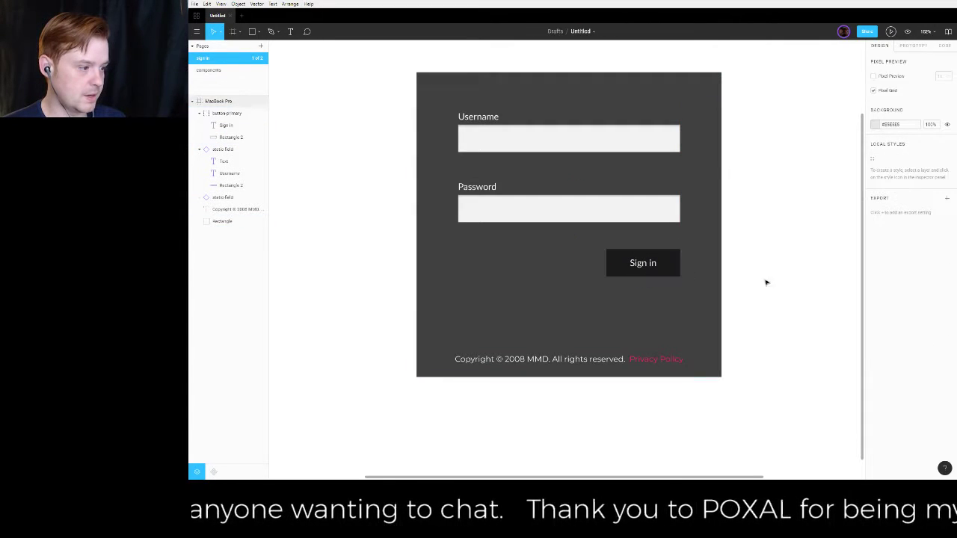
# - Turn the button primary group into a component and move it to the components page
pyautogui.click(635, 258)
pyautogui.rightClick(227, 113)
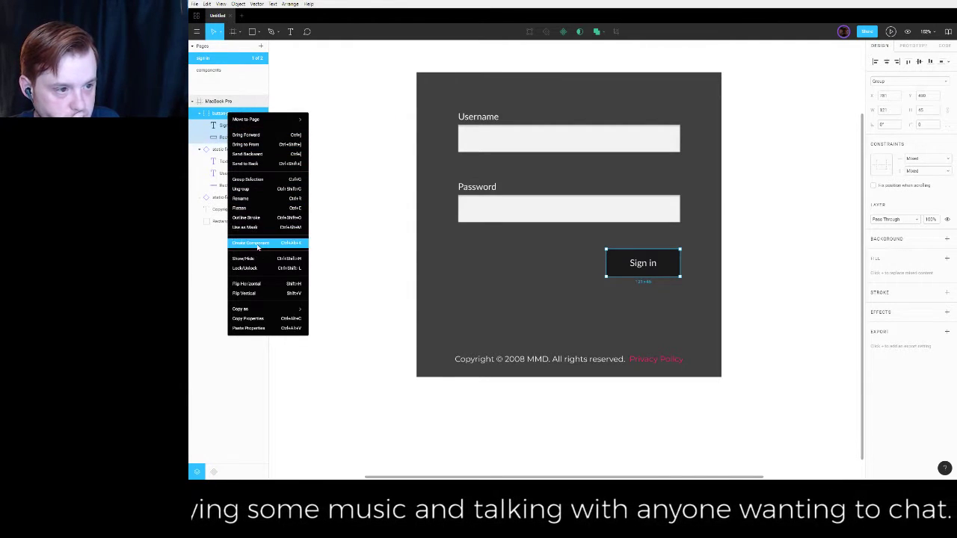
pyautogui.moveTo(267, 120)
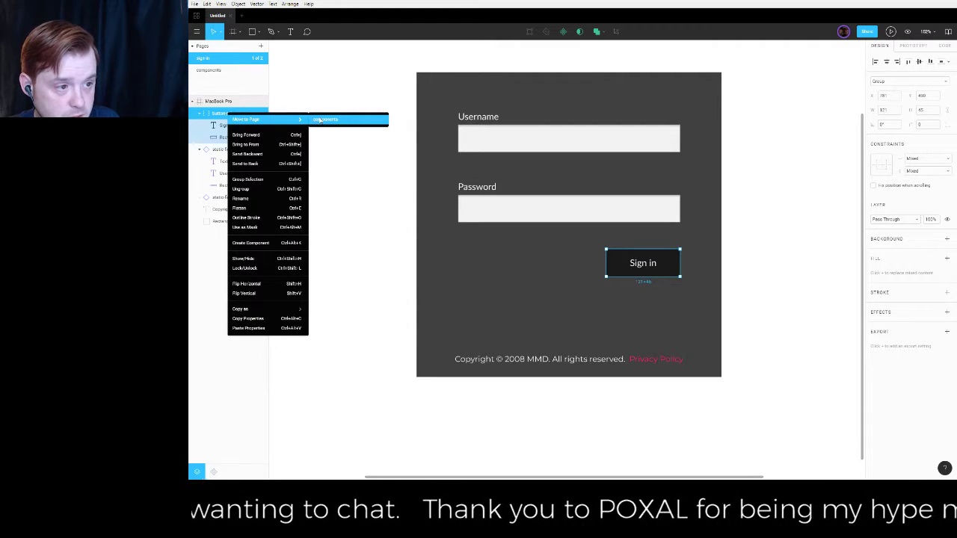
pyautogui.click(272, 248)
pyautogui.rightClick(662, 269)
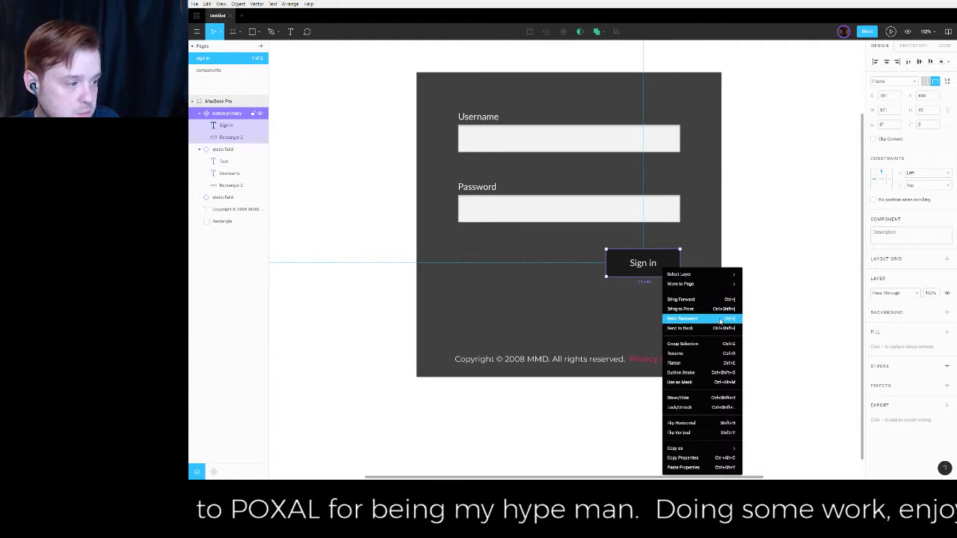
pyautogui.moveTo(732, 285)
pyautogui.click(761, 285)
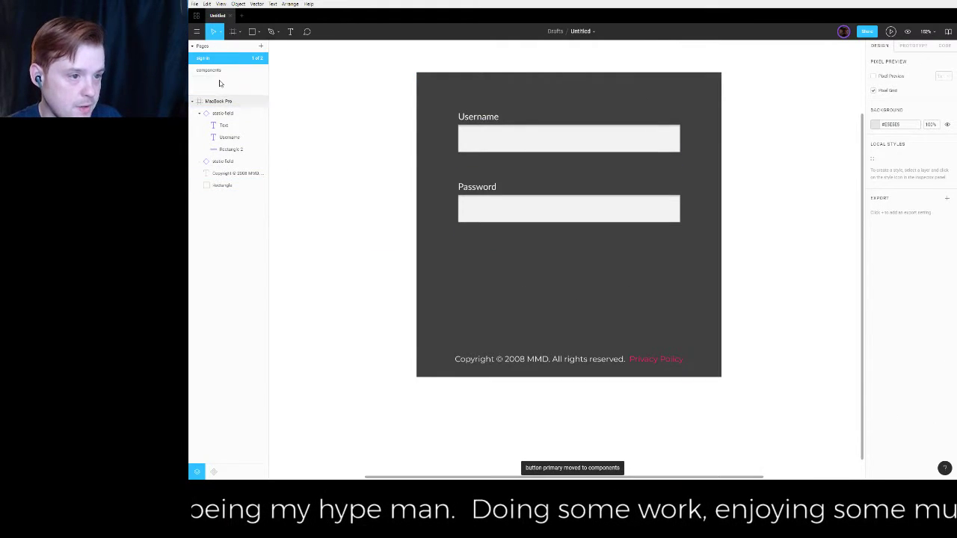
# - On the components page, reposition the button primary component below the text field component inside the frame
pyautogui.click(216, 70)
pyautogui.moveTo(618, 284); pyautogui.dragTo(472, 222)
pyautogui.click(540, 150)
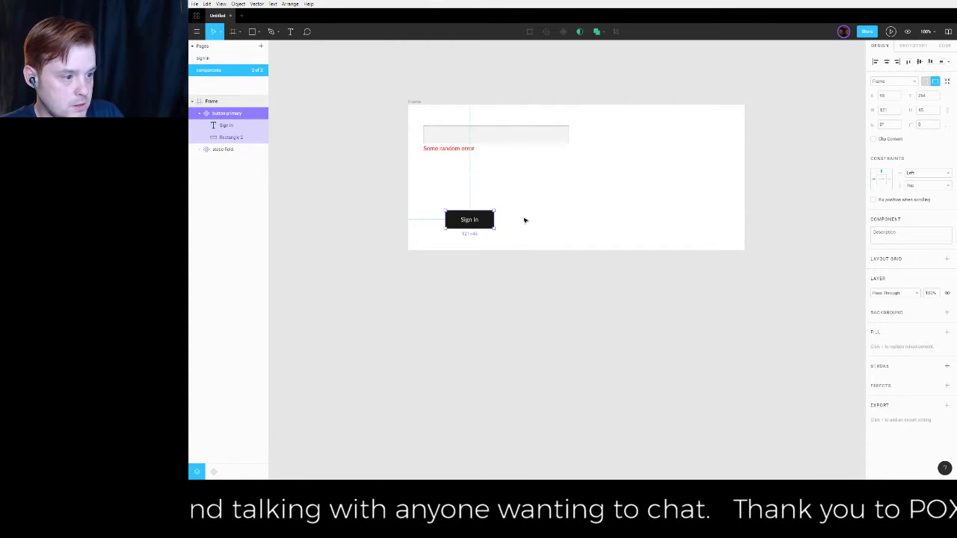
# - Insert an instance of the button primary component on the sign in page, below the Password field and flush with its right edge
pyautogui.click(203, 57)
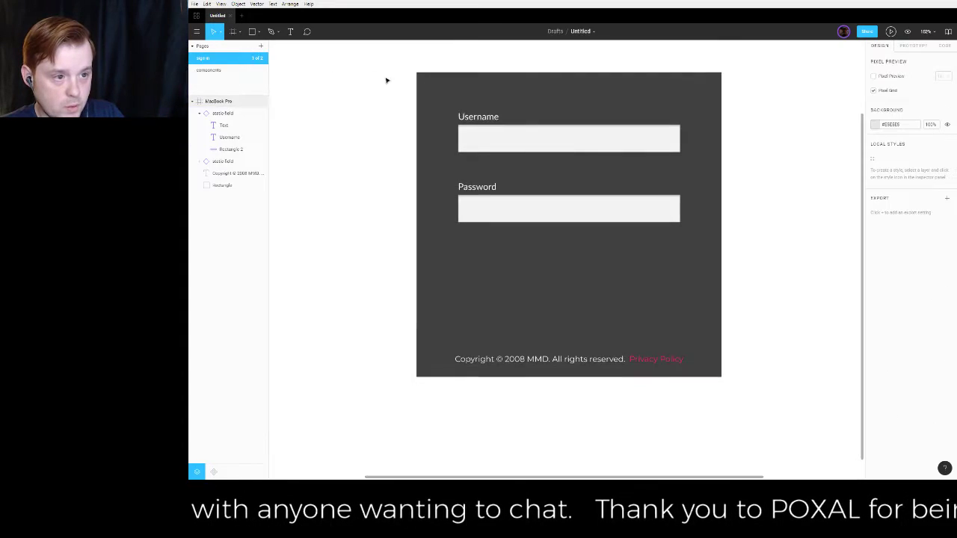
pyautogui.click(214, 472)
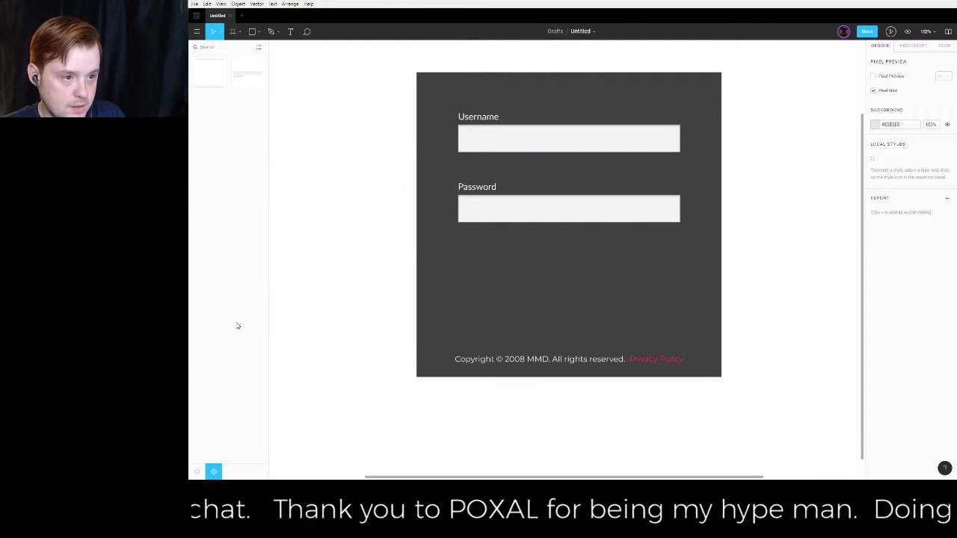
pyautogui.moveTo(210, 73); pyautogui.dragTo(646, 272)
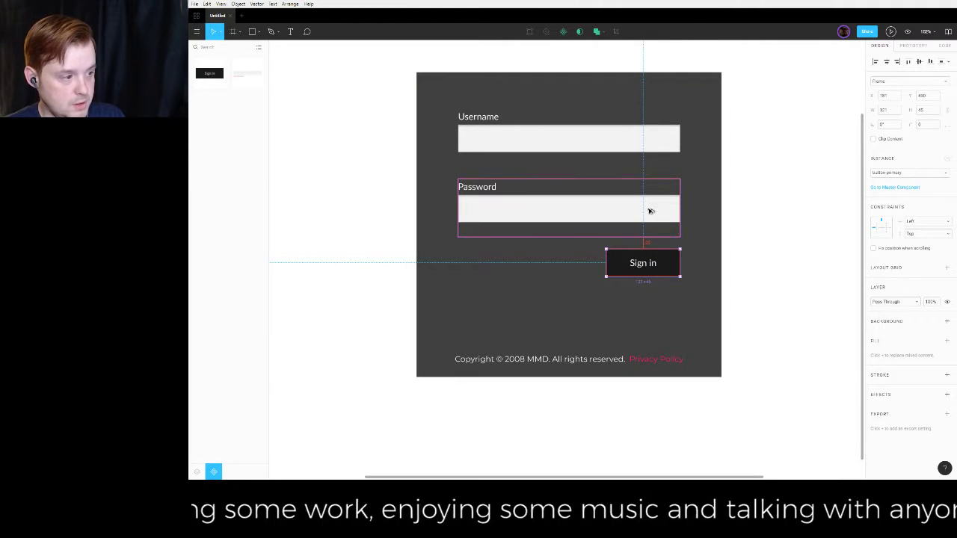
pyautogui.click(811, 271)
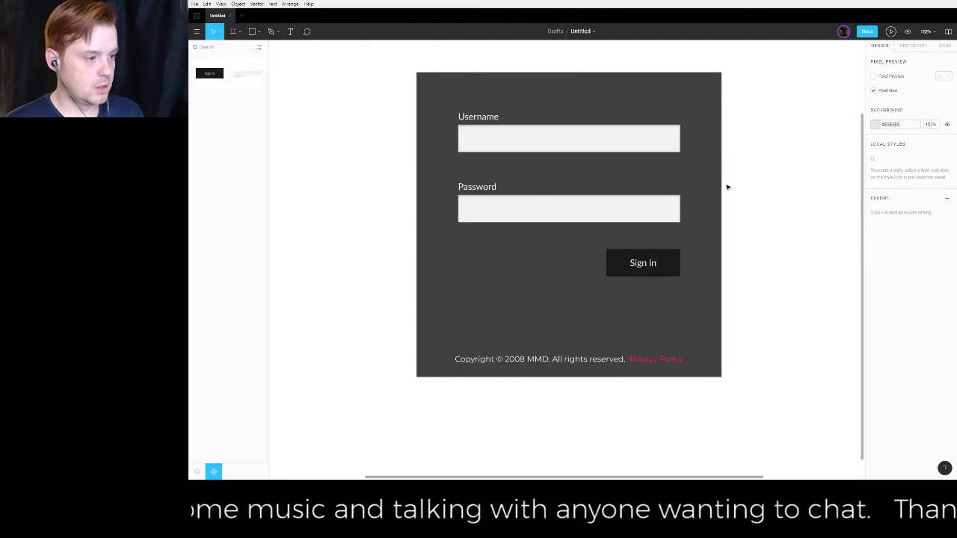
# - Delete the Username and Password fields from the sign in card
pyautogui.click(647, 157)
pyautogui.press('Delete')
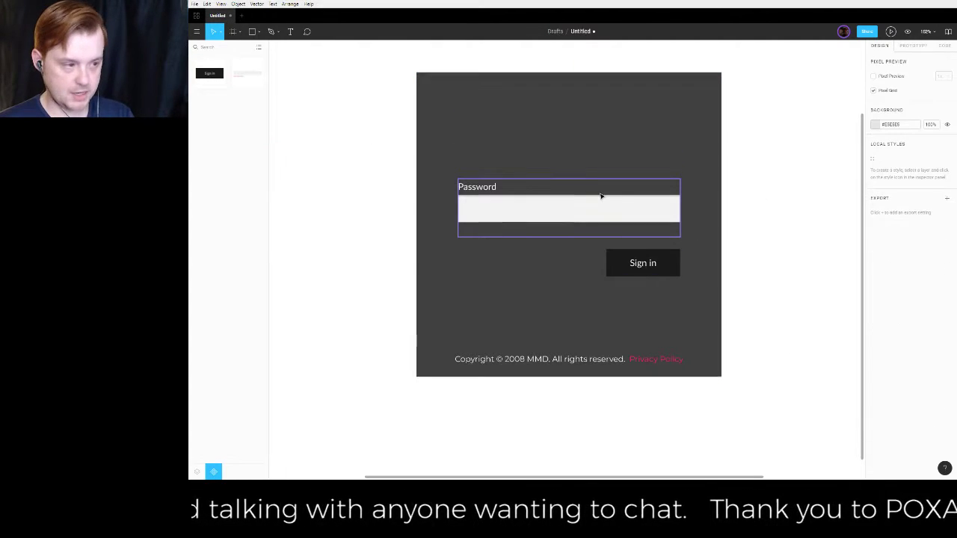
pyautogui.click(600, 196)
pyautogui.press('Delete')
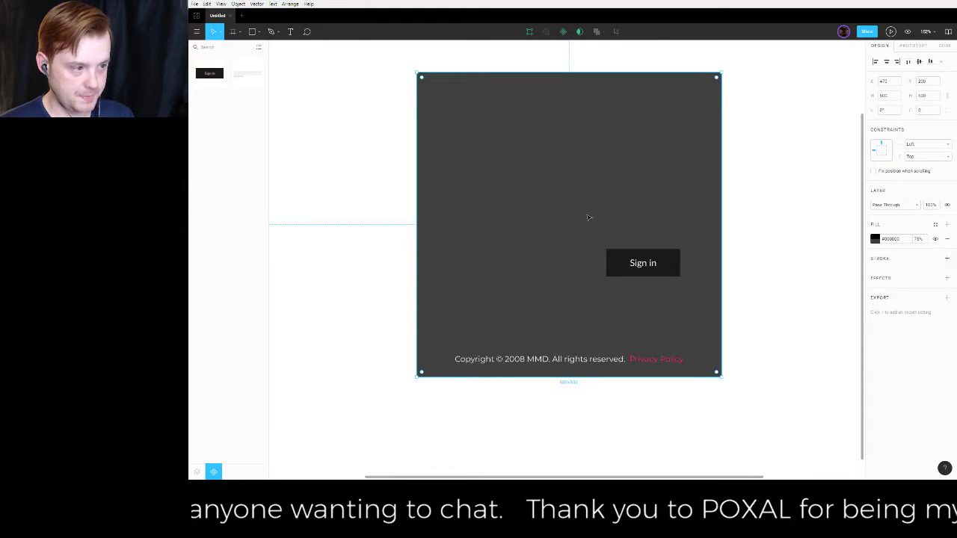
pyautogui.click(784, 184)
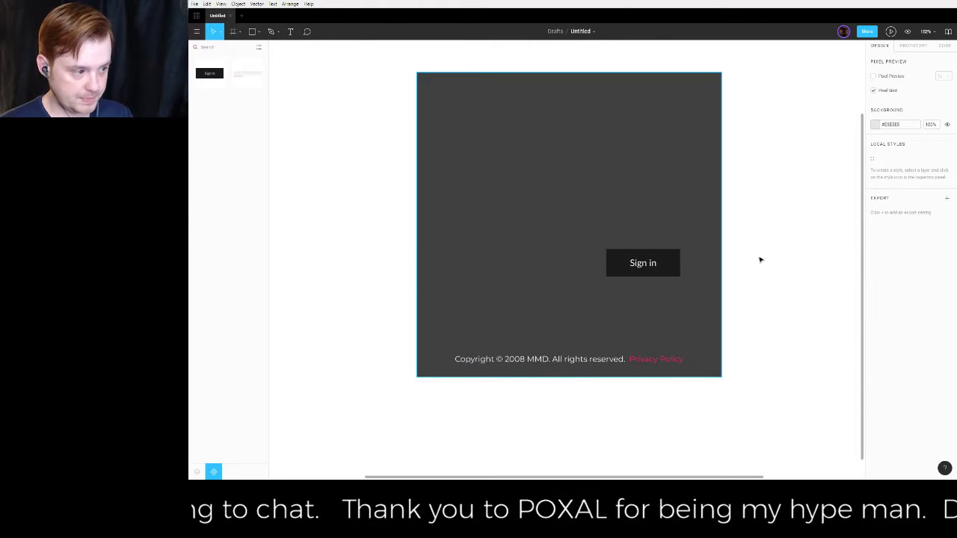
pyautogui.press('t')
pyautogui.moveTo(443, 105)
pyautogui.mouseDown()
pyautogui.moveTo(582, 173)
pyautogui.moveTo(695, 143)
pyautogui.mouseUp()
pyautogui.click(790, 186)
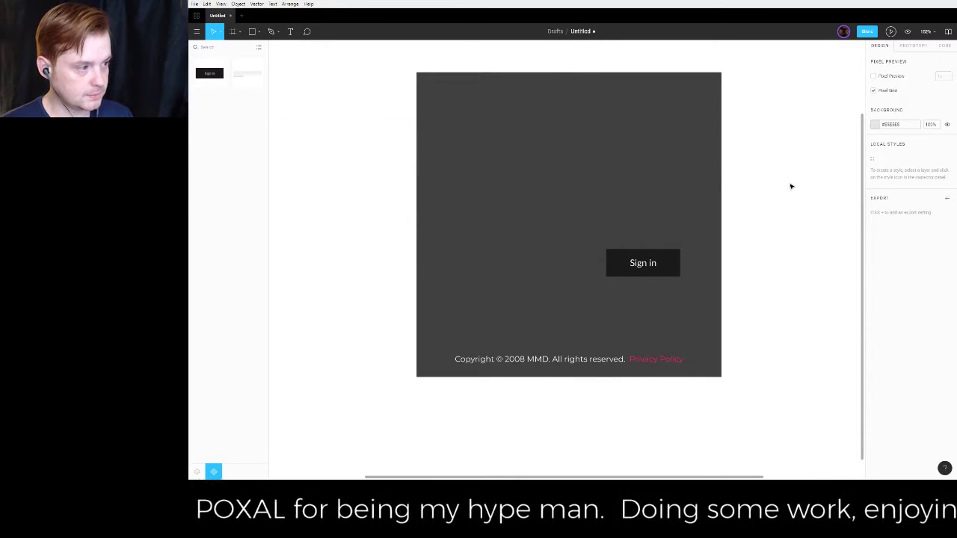
# - Add a text box about 380 × 119 near the card's top reading 'To sign in, click the "Sign in" button below and log into Wordpress using your credentials'
pyautogui.click(567, 128)
pyautogui.press('t')
pyautogui.moveTo(458, 104); pyautogui.dragTo(691, 177)
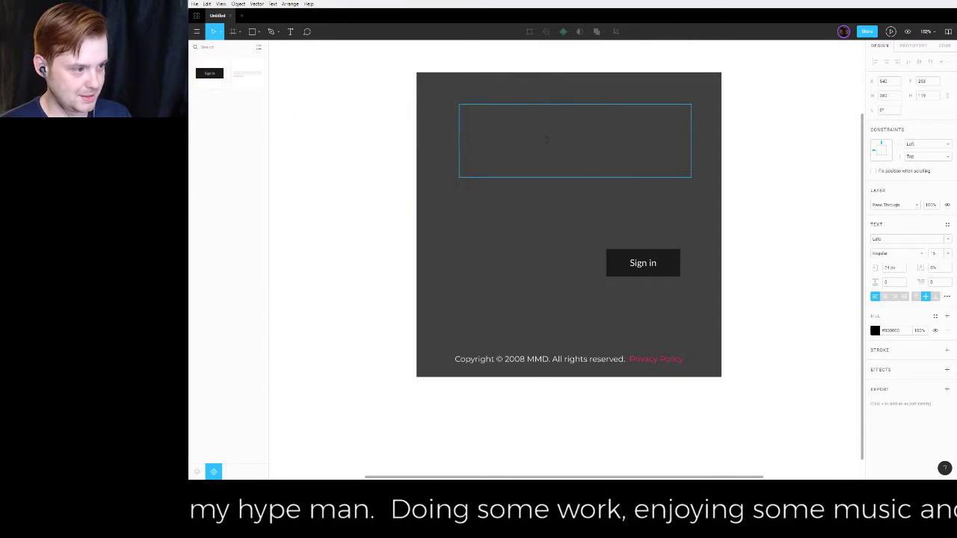
pyautogui.write('To s')
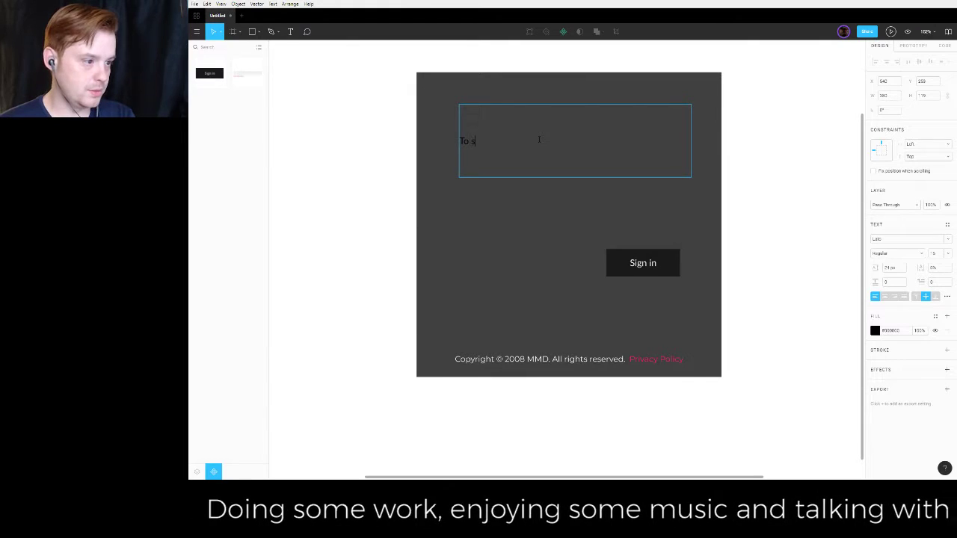
pyautogui.write('ign in, p')
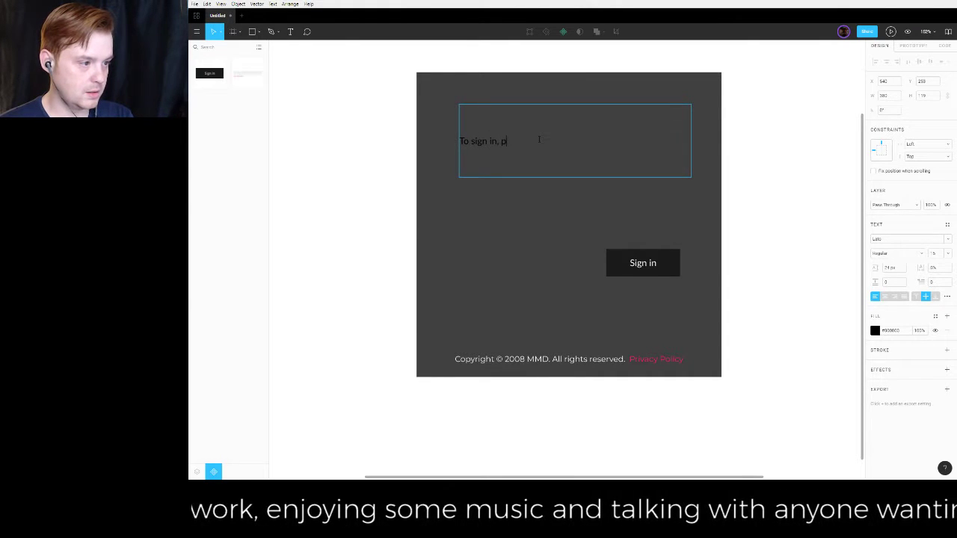
pyautogui.write('lick the "')
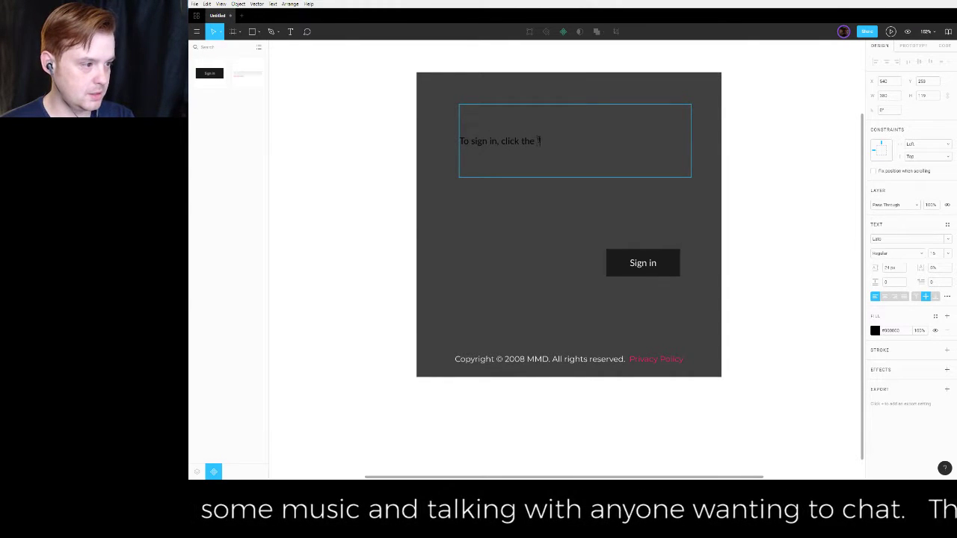
pyautogui.write('Sing in')
pyautogui.press('BackSpace')
pyautogui.press('BackSpace')
pyautogui.press('BackSpace')
pyautogui.press('BackSpace')
pyautogui.press('BackSpace')
pyautogui.write('gn')
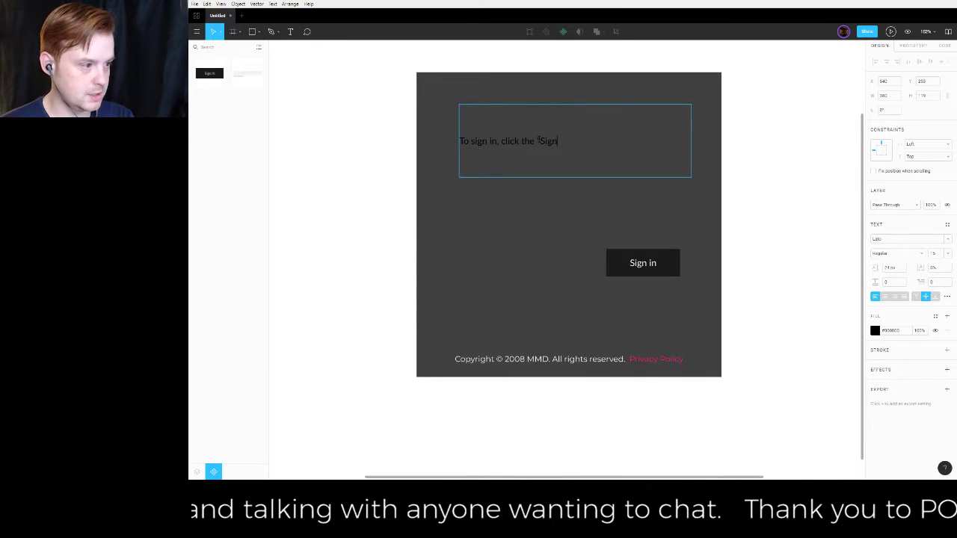
pyautogui.write(' in" button')
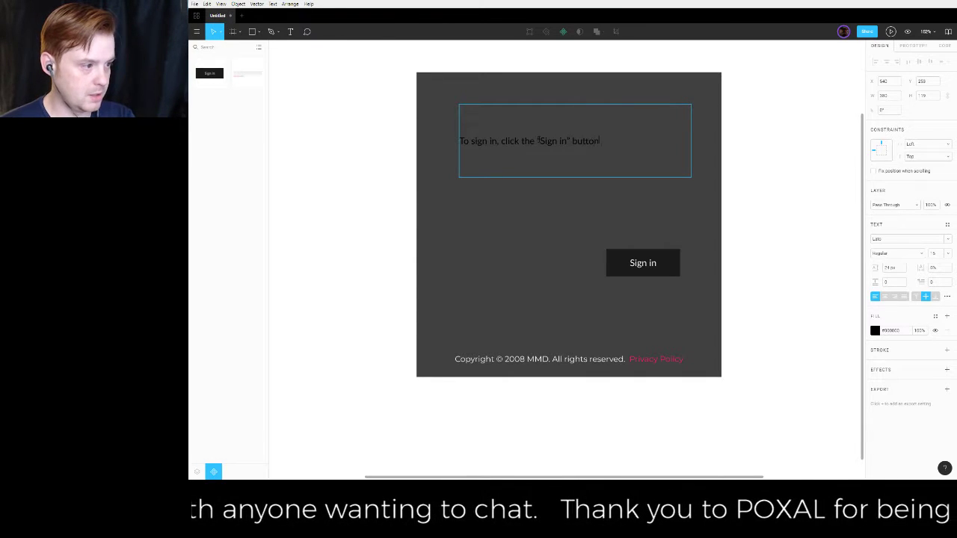
pyautogui.write(' below and s')
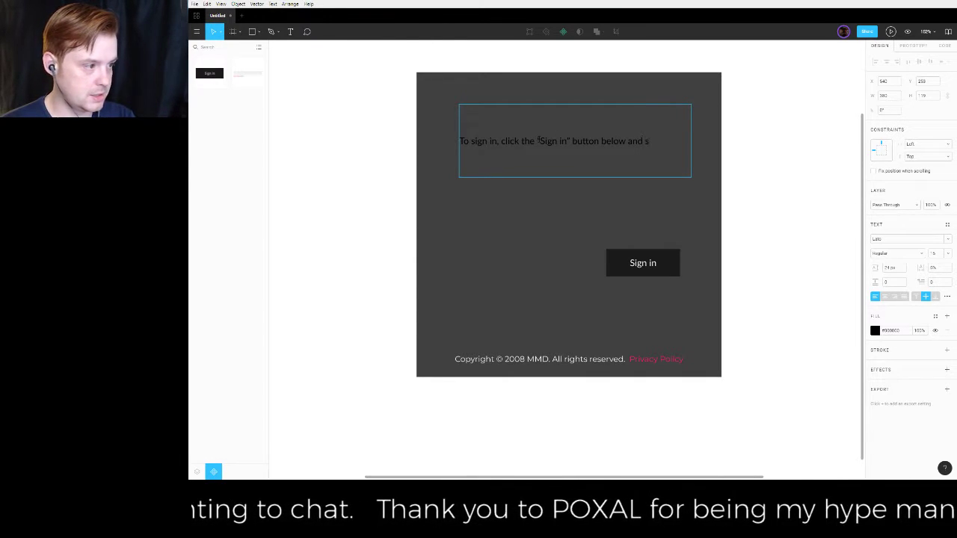
pyautogui.press('BackSpace')
pyautogui.write('log')
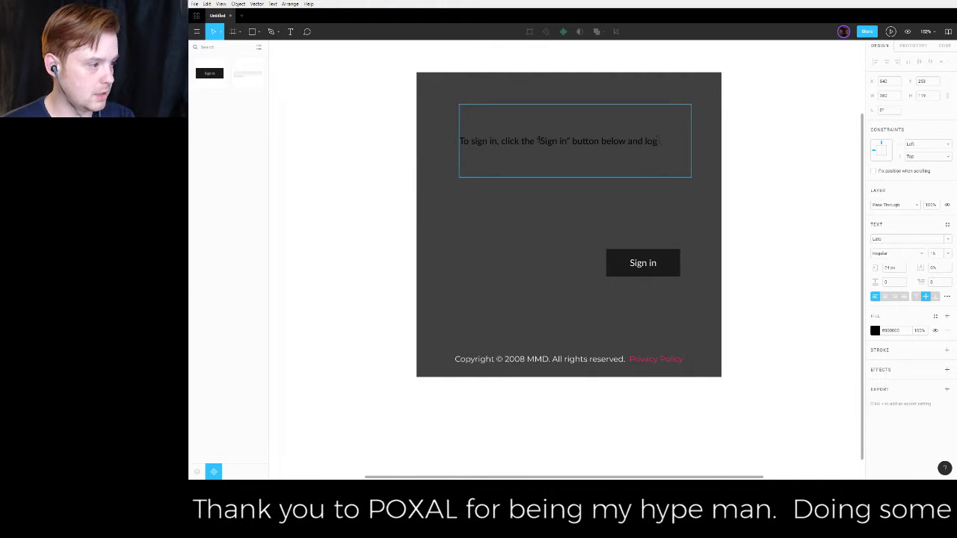
pyautogui.write(' into Wor')
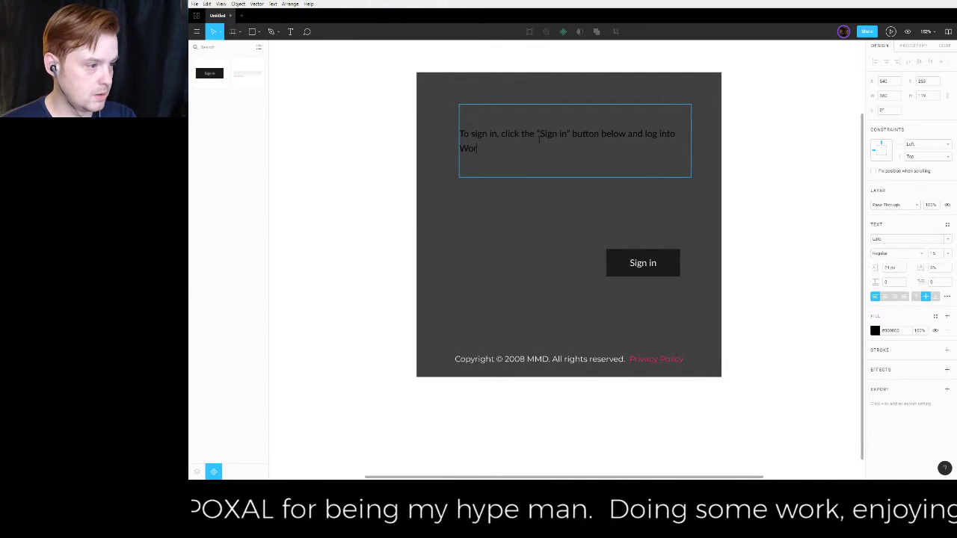
pyautogui.write('dpress using ')
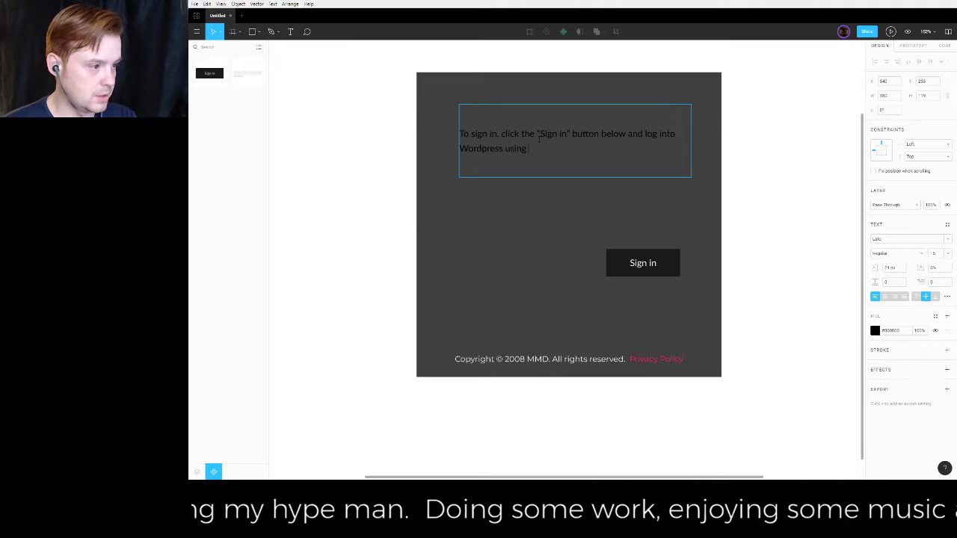
pyautogui.write('your credentials')
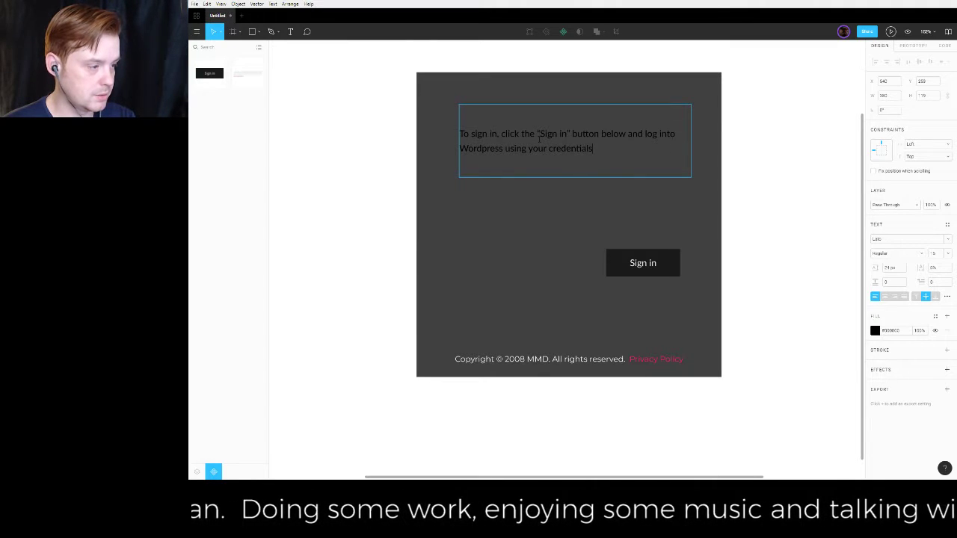
# - Change the fill of the whole sign-in instruction text to white, #FFFFFF
pyautogui.hotkey('ctrl', 'a')
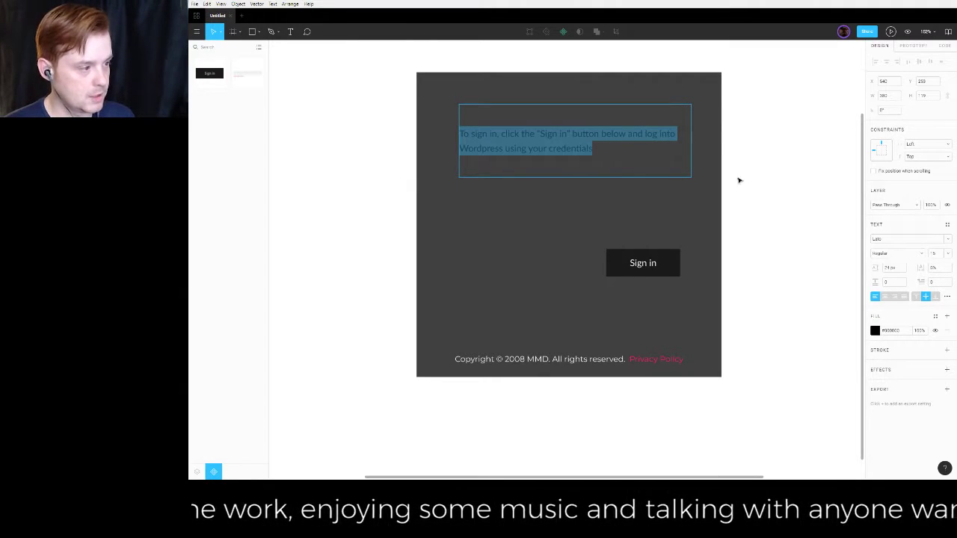
pyautogui.click(869, 330)
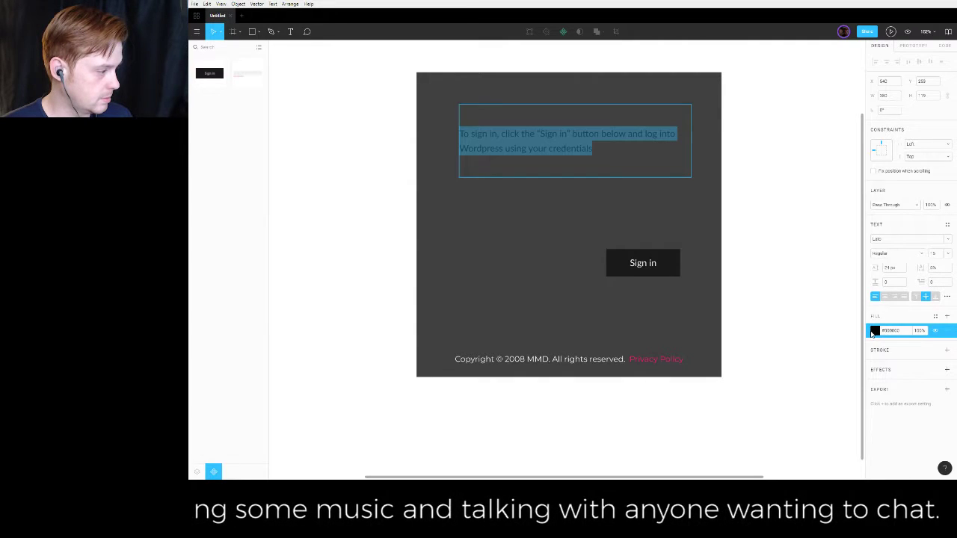
pyautogui.click(875, 331)
pyautogui.moveTo(824, 314); pyautogui.dragTo(680, 148)
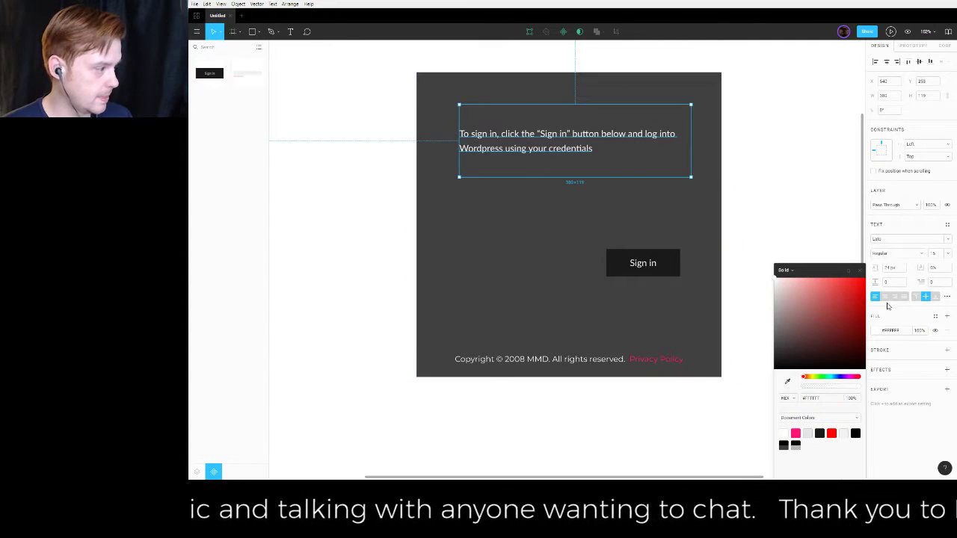
pyautogui.click(768, 154)
# - Set the font size of the sign-in instruction text to 24
pyautogui.click(635, 149)
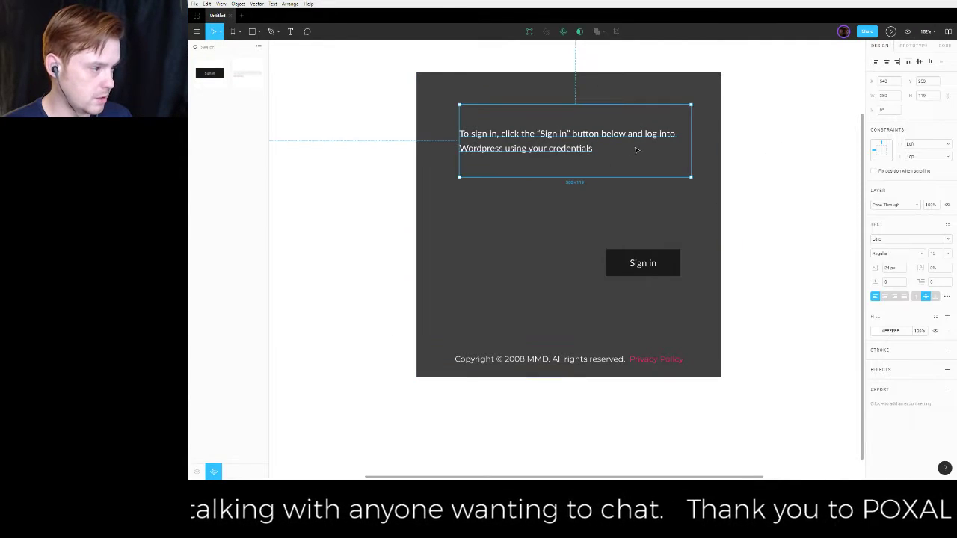
pyautogui.click(948, 256)
pyautogui.click(948, 323)
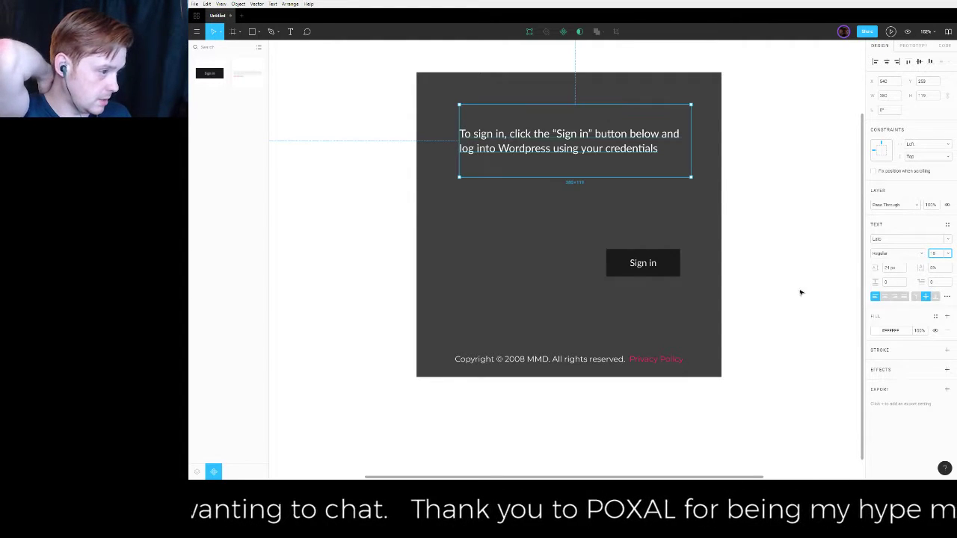
pyautogui.click(938, 253)
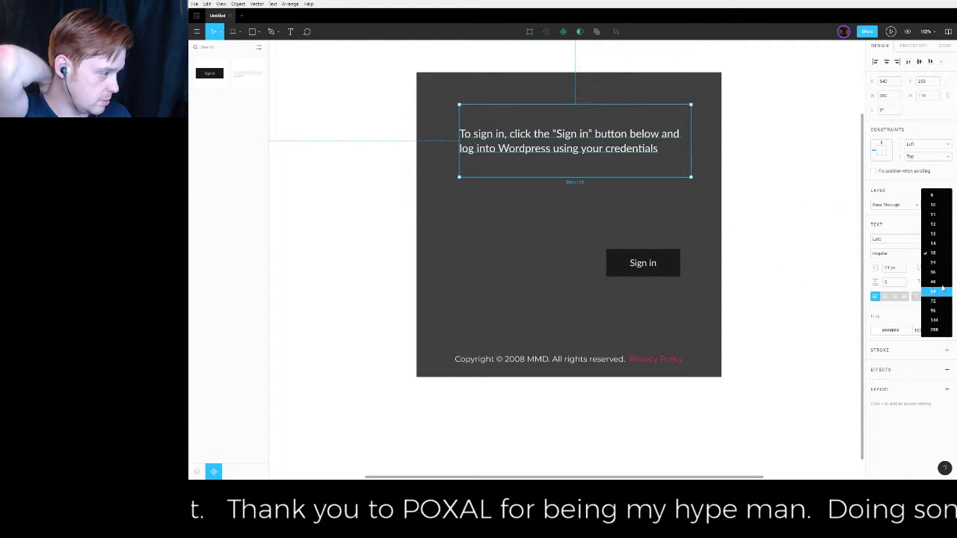
pyautogui.click(934, 272)
pyautogui.click(796, 215)
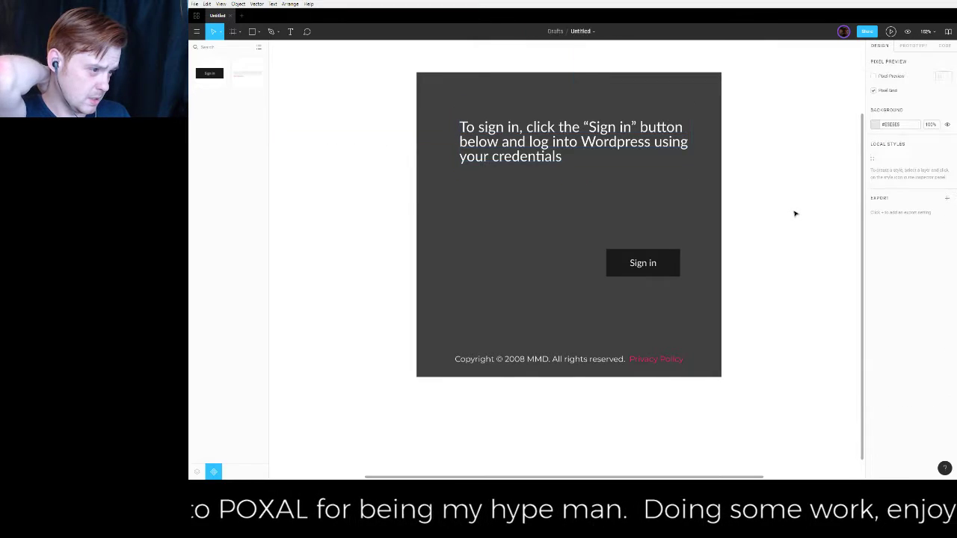
# - Set the line height of the sign-in instruction text to 35
pyautogui.click(654, 142)
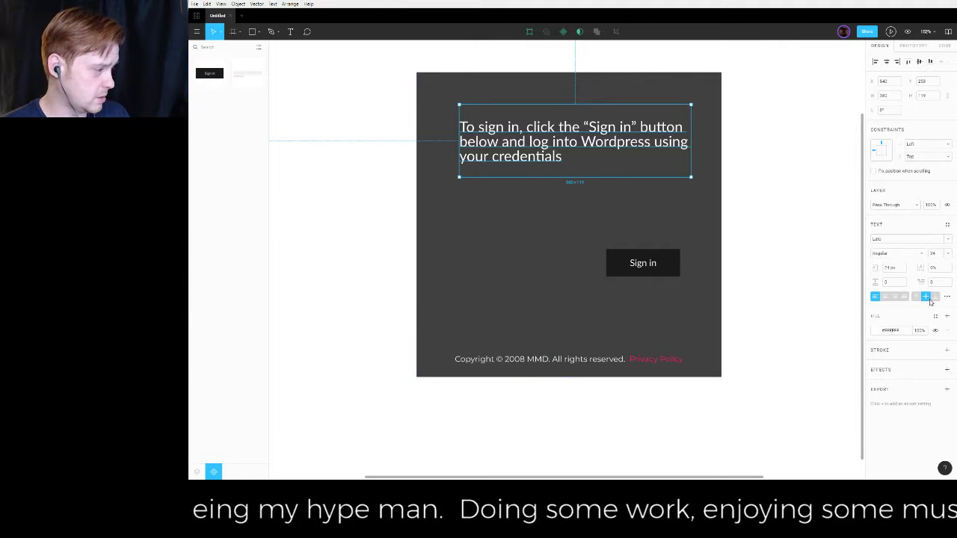
pyautogui.click(889, 268)
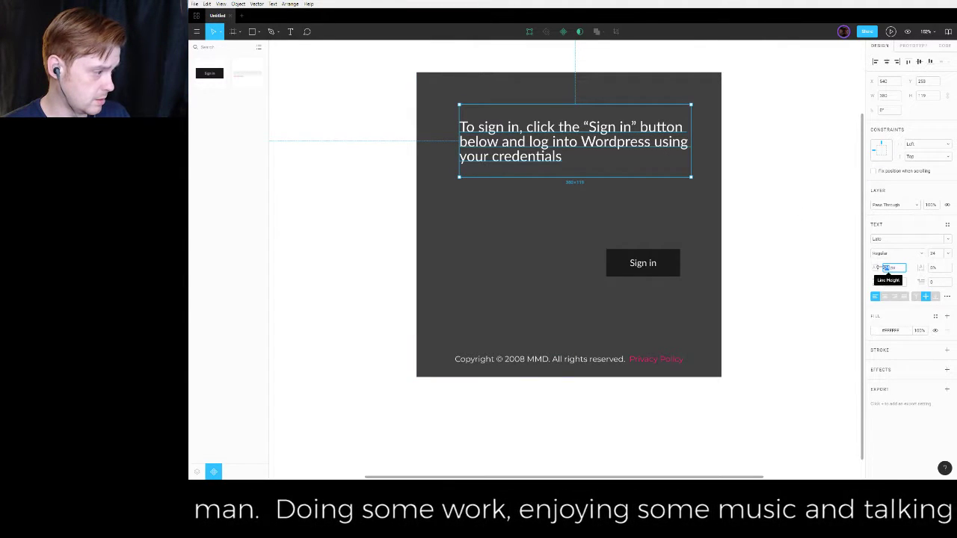
pyautogui.write('35')
pyautogui.press('Return')
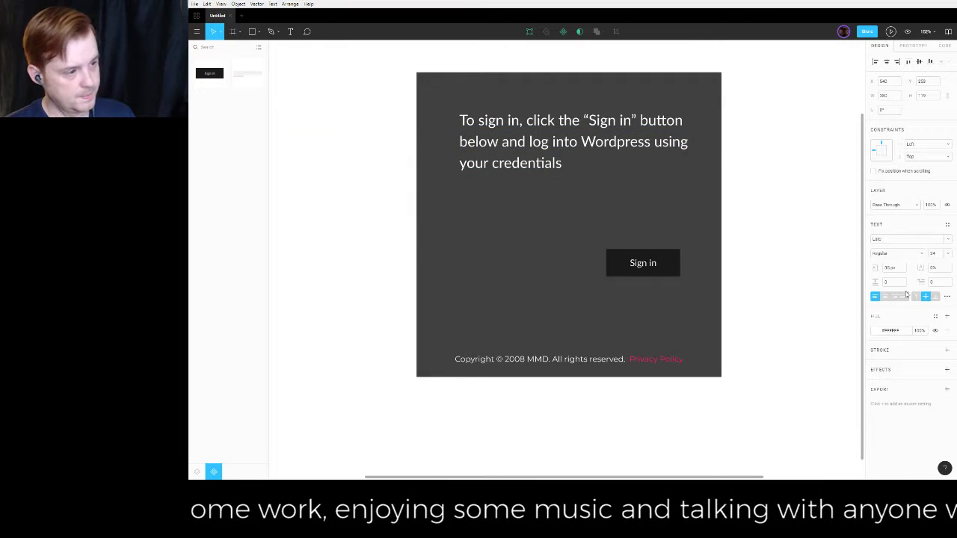
pyautogui.click(787, 205)
# - Justify the sign-in instruction text and set its auto-resize mode to Width
pyautogui.click(650, 159)
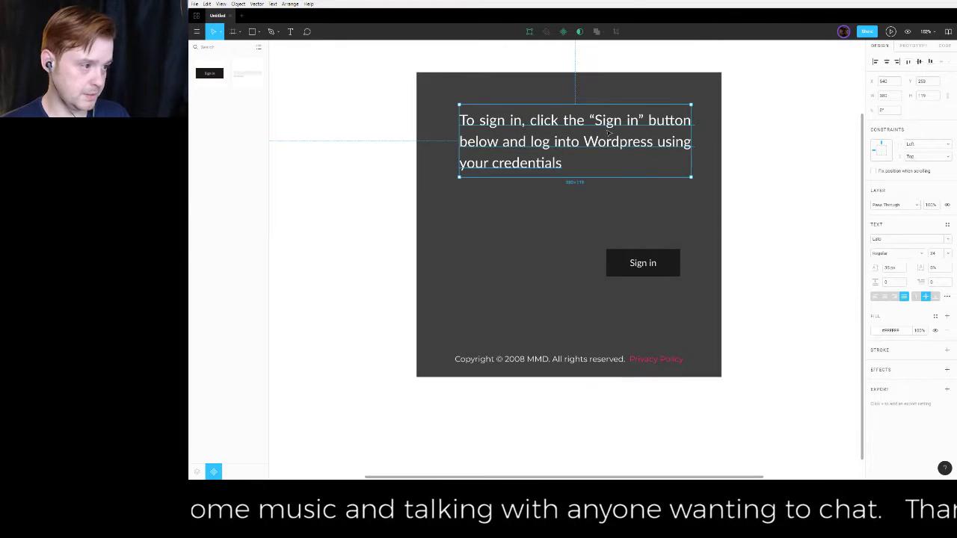
pyautogui.click(947, 296)
pyautogui.click(791, 323)
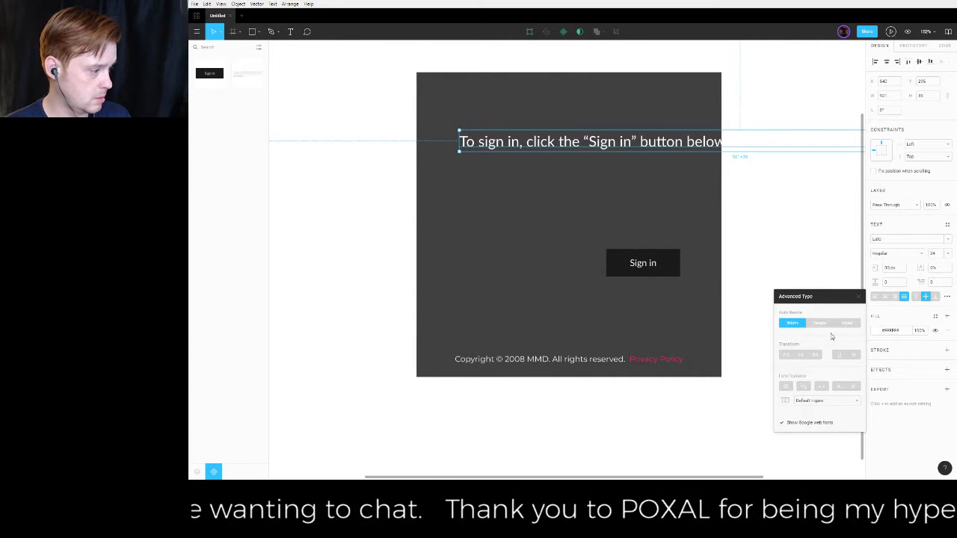
# - Move the instruction text to X 490, Y 220 near the card's upper-left corner and resize its box to 460 wide
pyautogui.moveTo(725, 148); pyautogui.dragTo(690, 88)
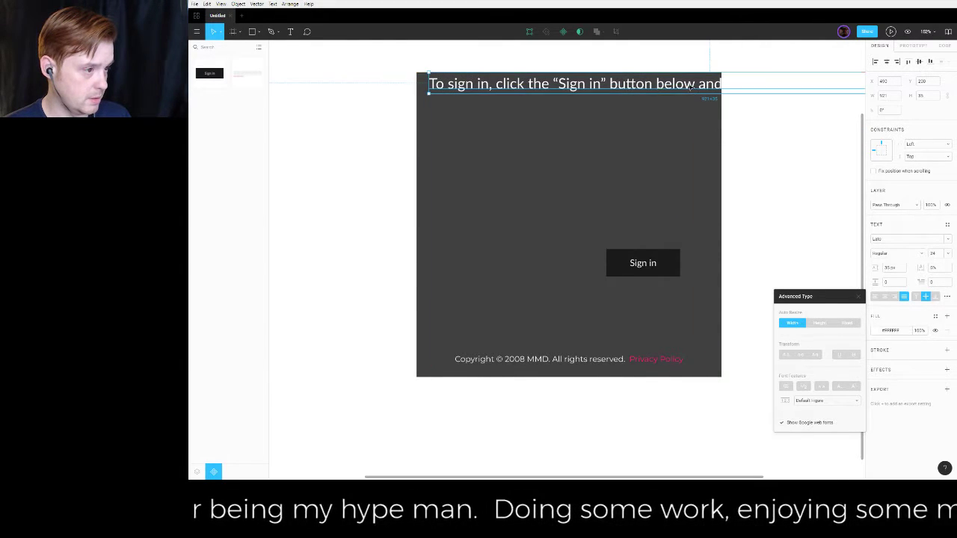
pyautogui.moveTo(605, 86); pyautogui.dragTo(607, 97)
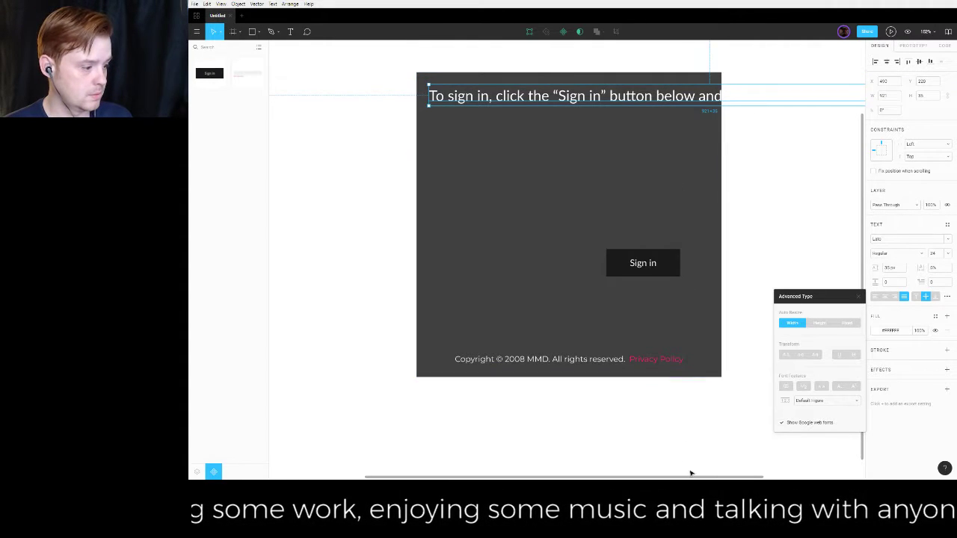
pyautogui.scroll(-5, 681, 380)
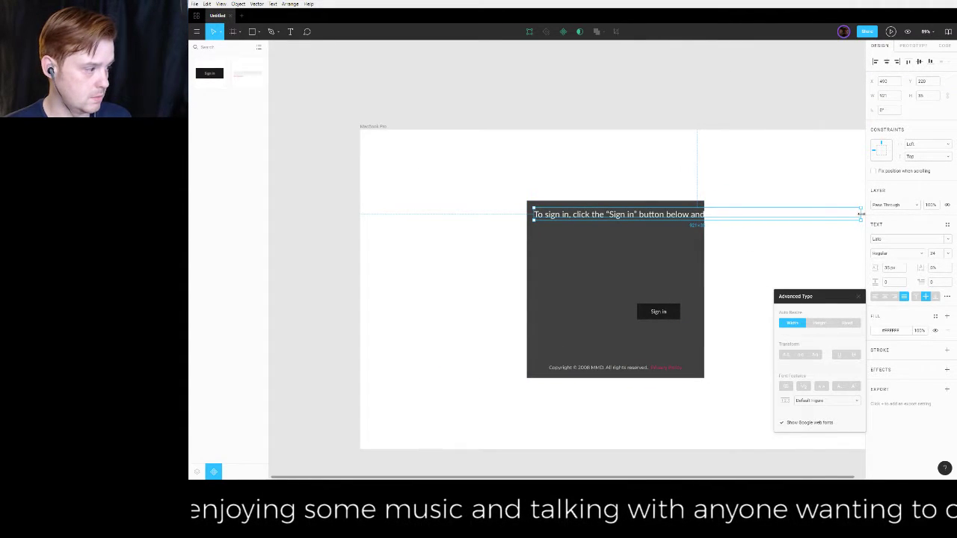
pyautogui.moveTo(860, 214); pyautogui.dragTo(697, 215)
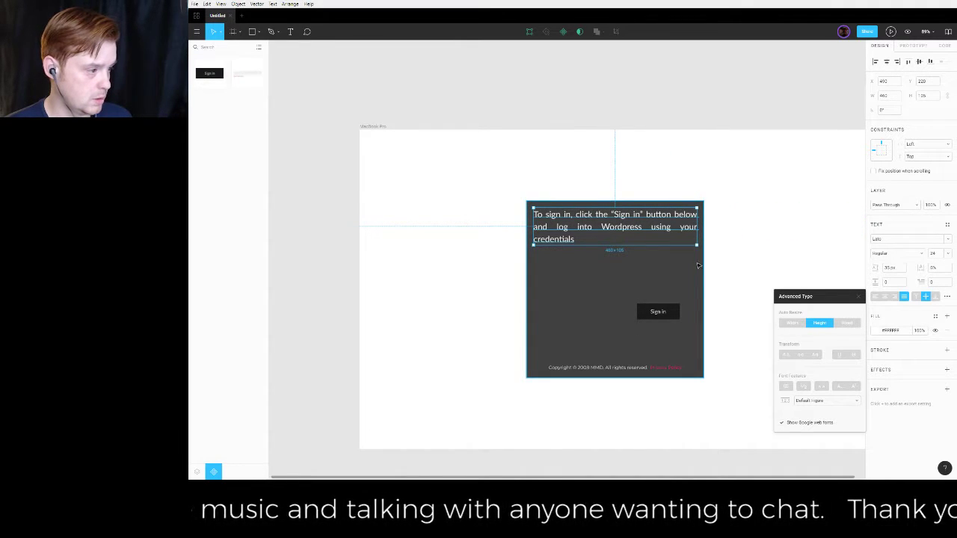
pyautogui.press('alt')
pyautogui.scroll(5, 698, 263)
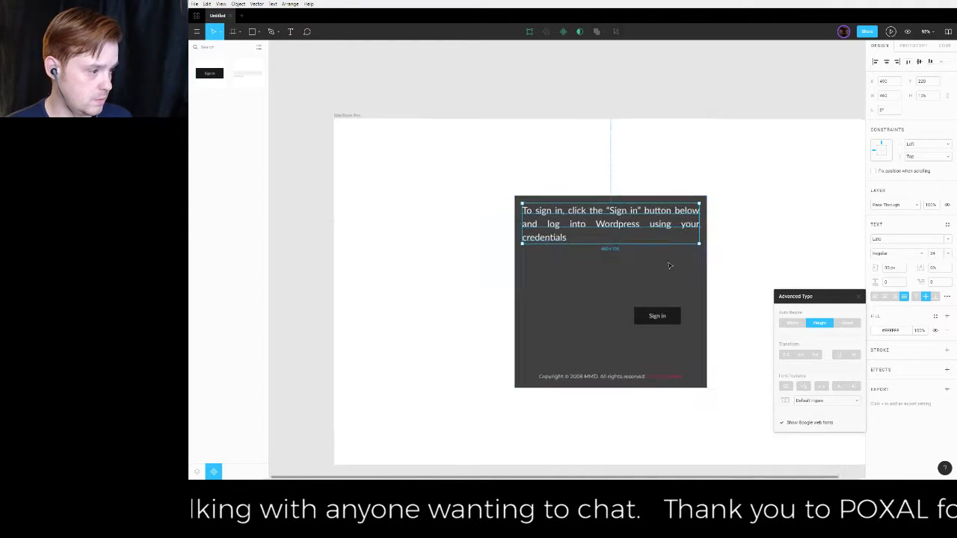
pyautogui.click(775, 197)
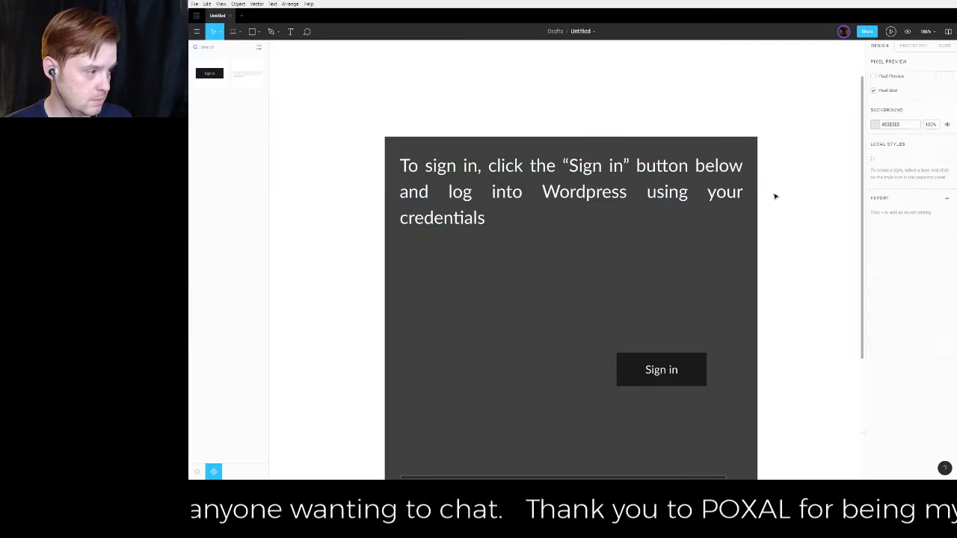
# - Left-align the sign-in instruction text
pyautogui.click(623, 197)
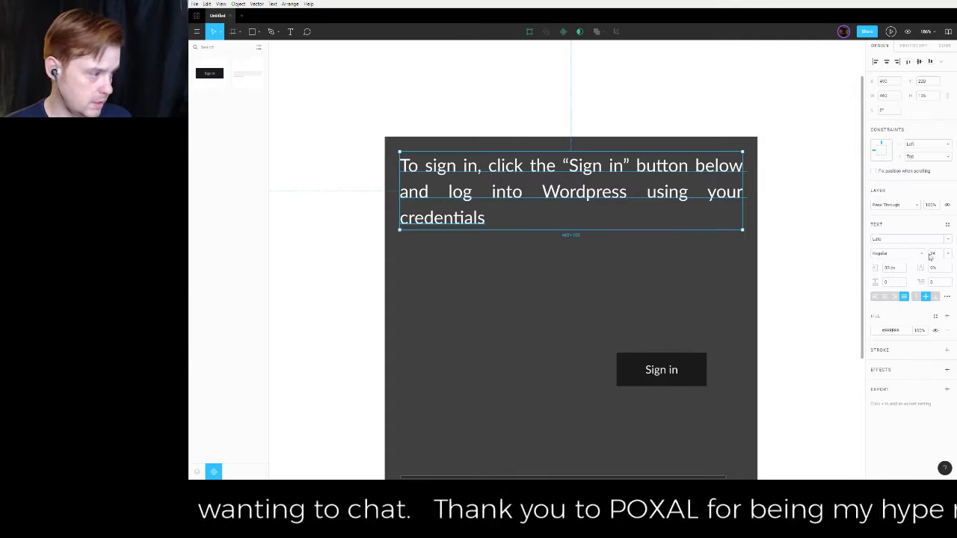
pyautogui.click(875, 297)
pyautogui.click(794, 239)
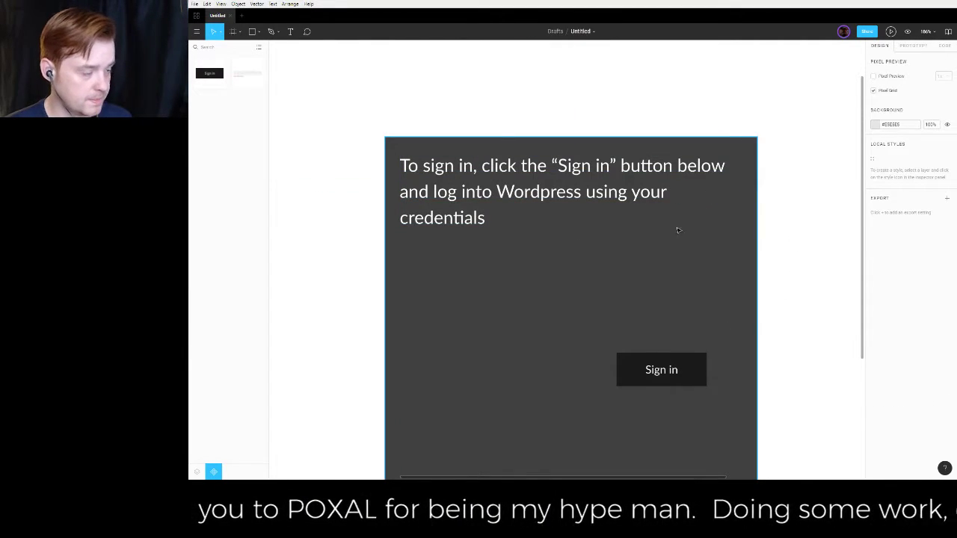
# - Nudge the instruction text 20 px right and 20 px down to X 510, Y 240
pyautogui.click(517, 221)
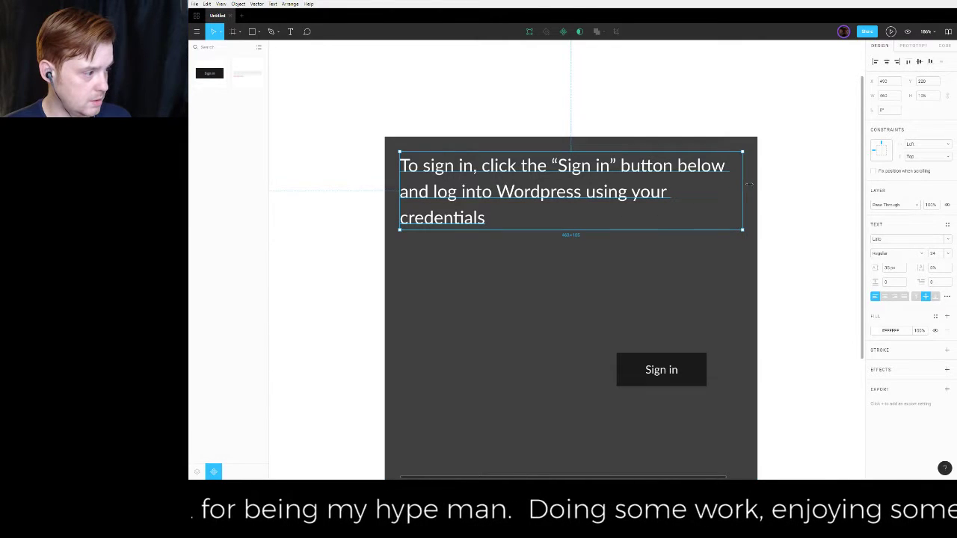
pyautogui.click(679, 367)
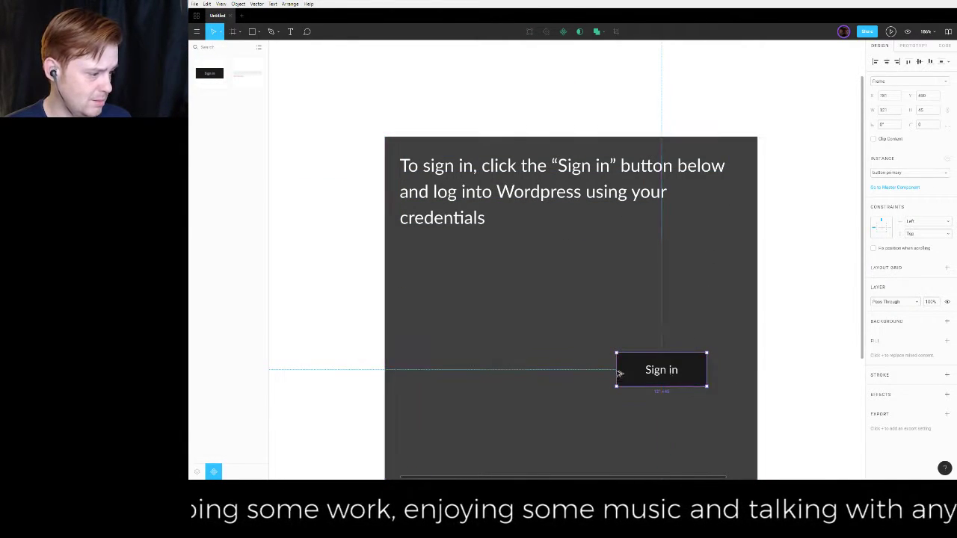
pyautogui.click(402, 178)
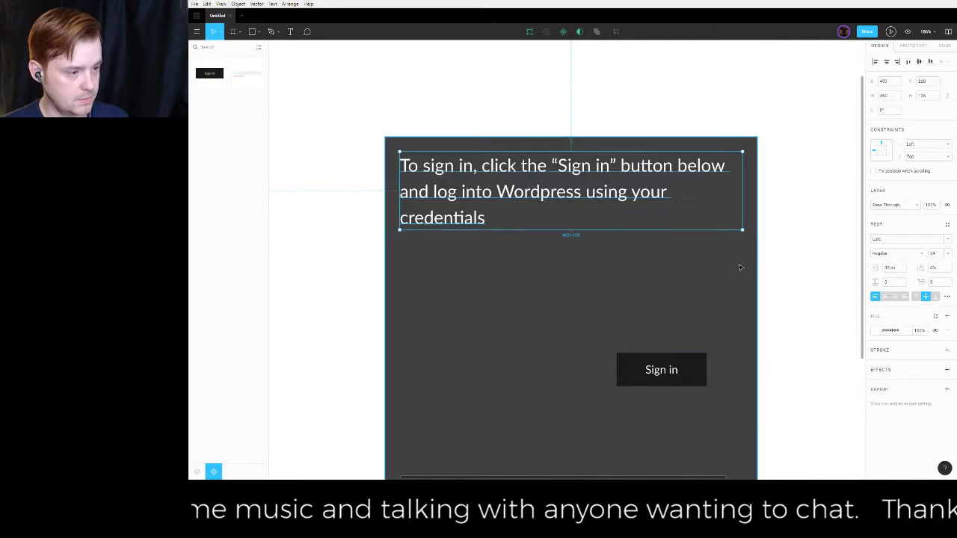
pyautogui.hotkey('shift', 'Right')
pyautogui.hotkey('shift', 'Right')
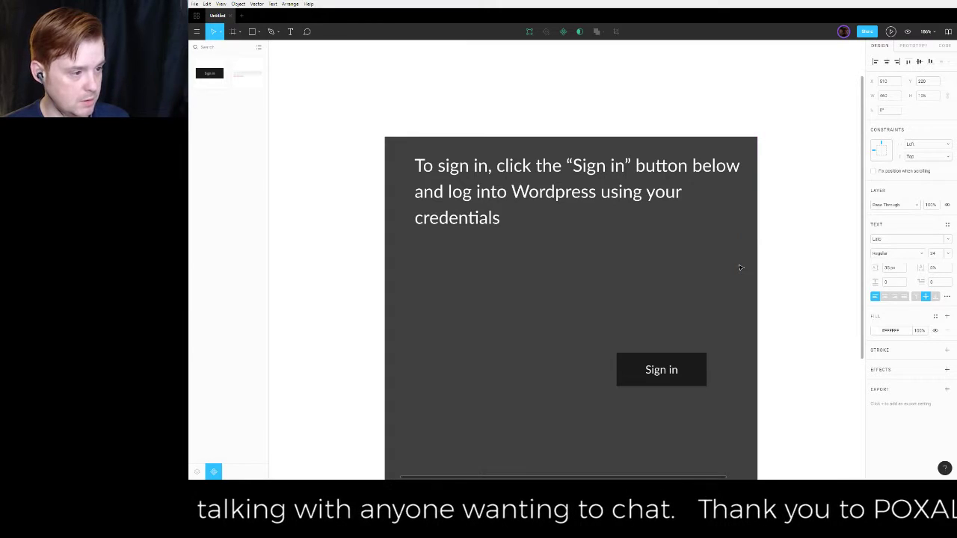
pyautogui.hotkey('shift', 'Down')
pyautogui.hotkey('shift', 'Down')
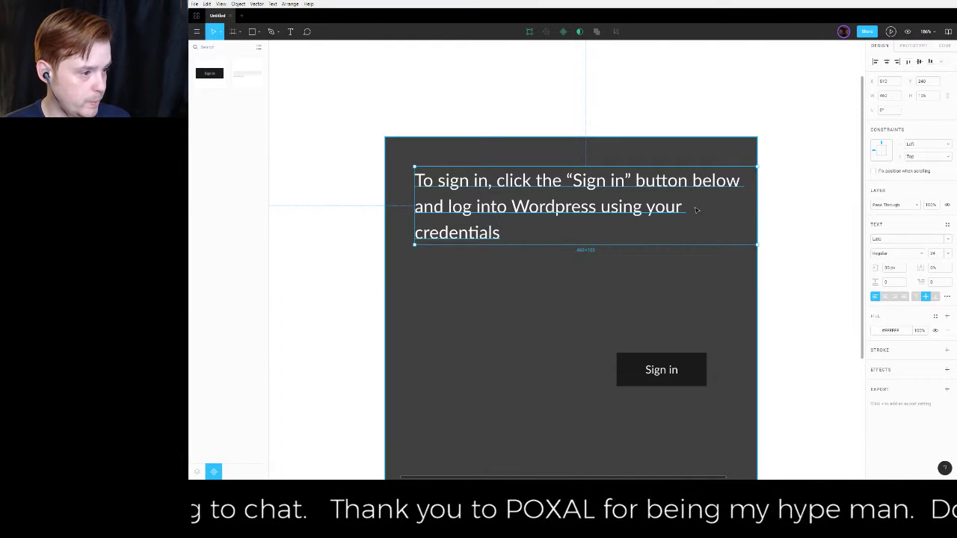
pyautogui.click(839, 216)
# - Set the instruction text box's width to 420 and check its spacing to the card's edges
pyautogui.click(756, 200)
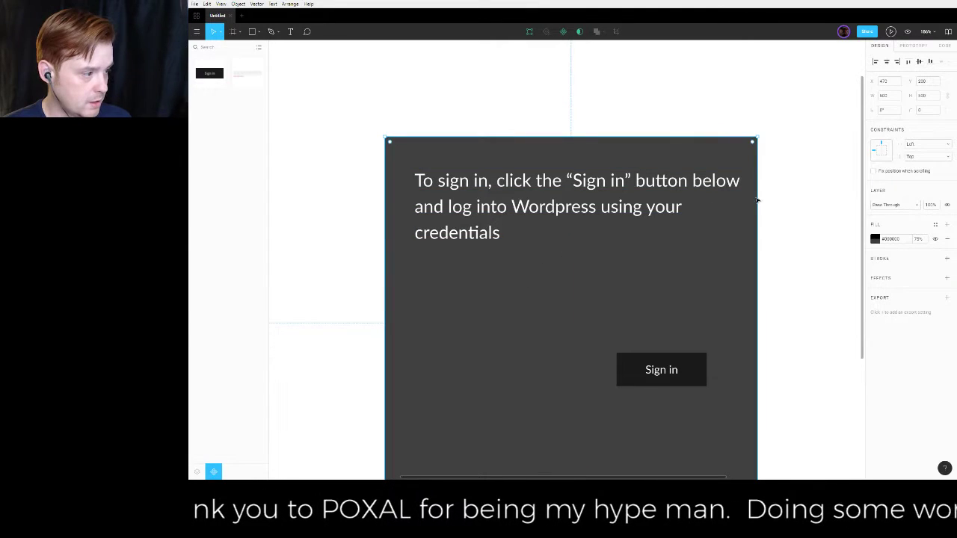
pyautogui.press('alt')
pyautogui.click(550, 201)
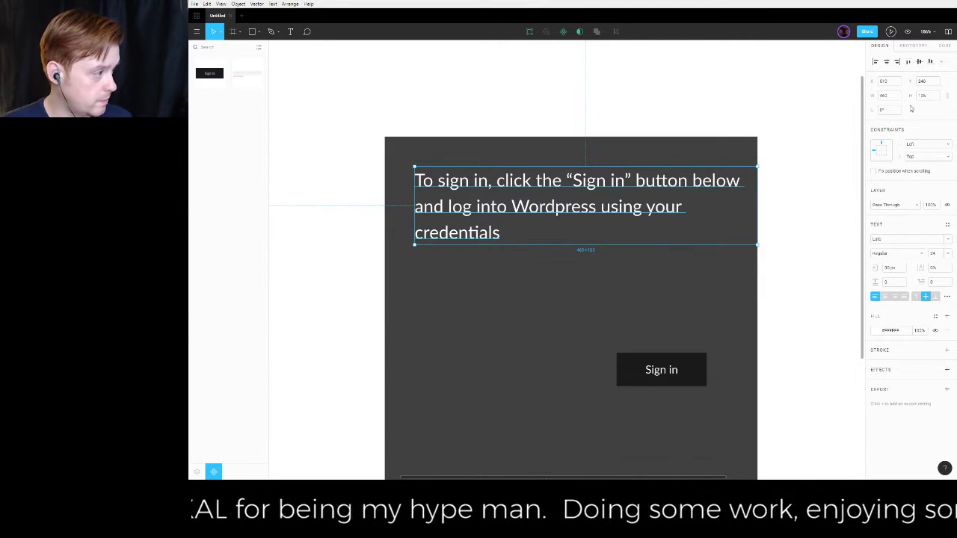
pyautogui.click(888, 96)
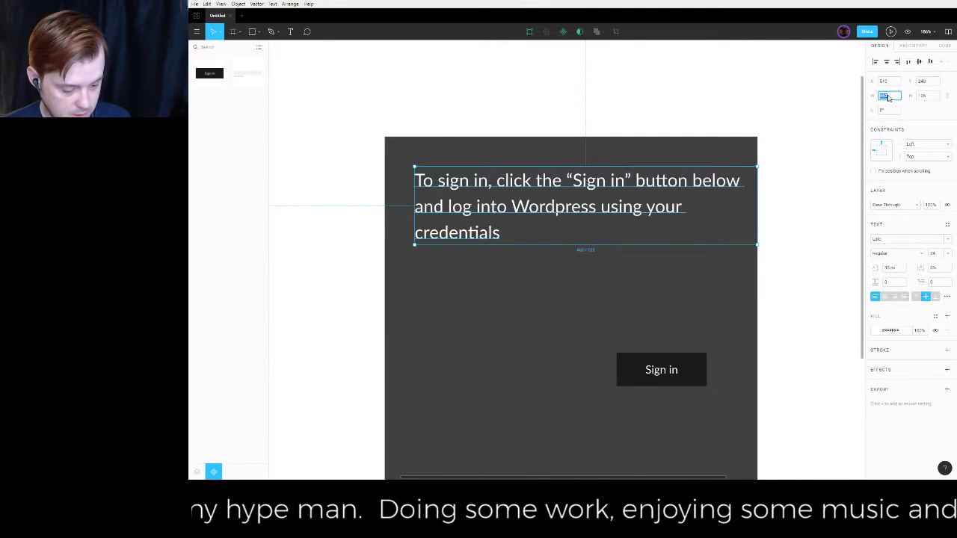
pyautogui.write('420')
pyautogui.press('Return')
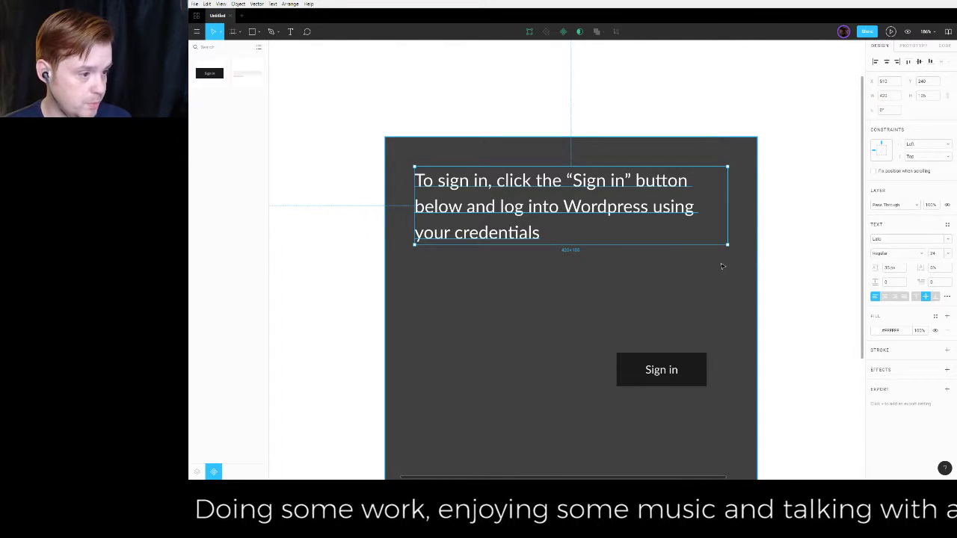
pyautogui.press('alt')
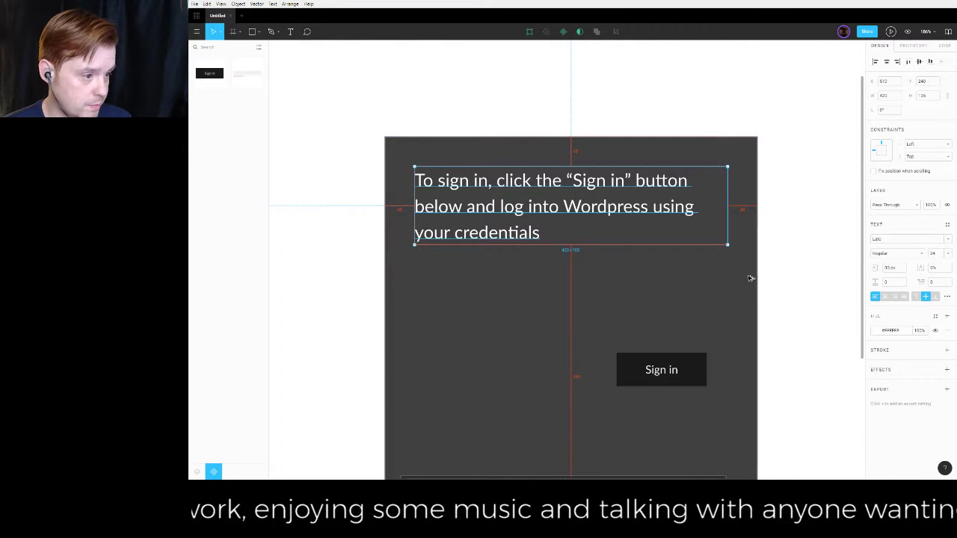
pyautogui.click(838, 303)
pyautogui.scroll(-4, 762, 302)
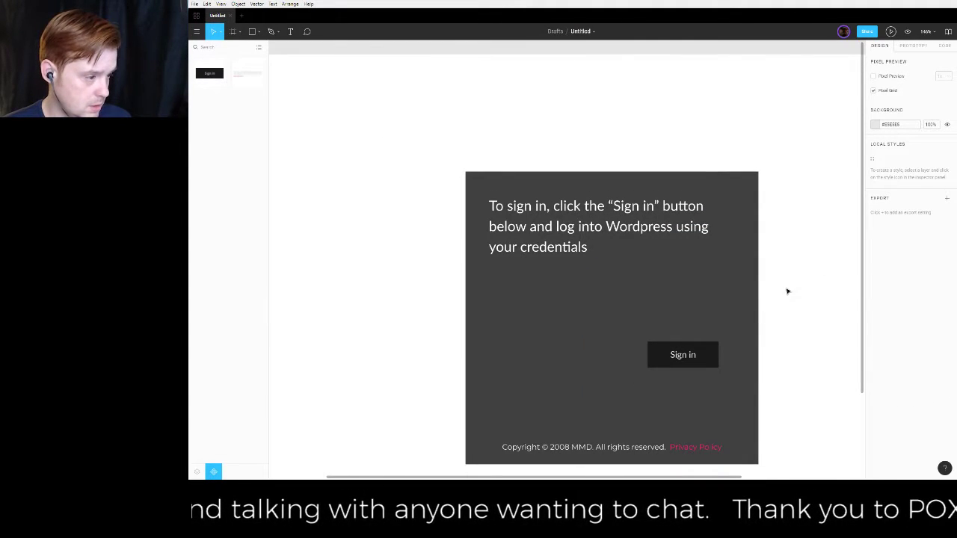
pyautogui.click(684, 356)
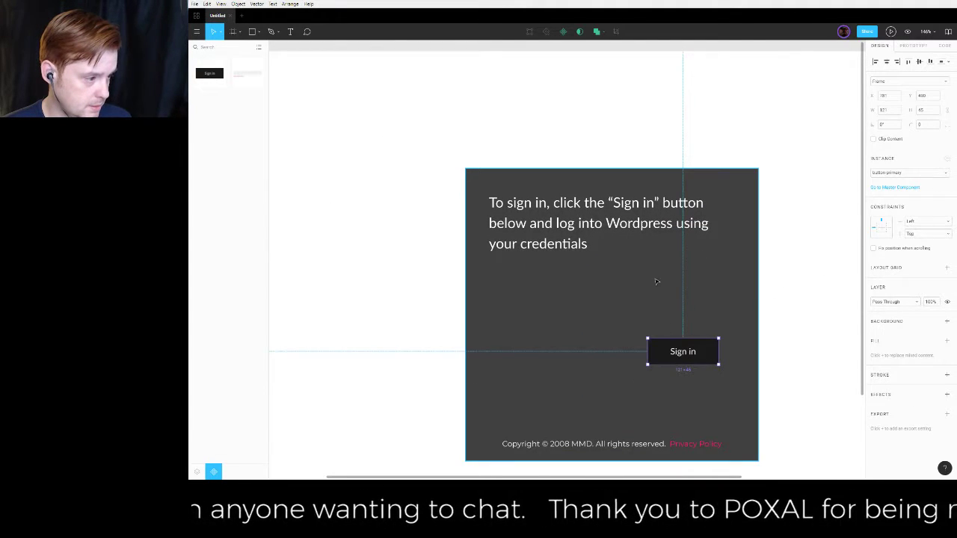
pyautogui.click(658, 248)
pyautogui.click(768, 336)
pyautogui.scroll(-1, 632, 232)
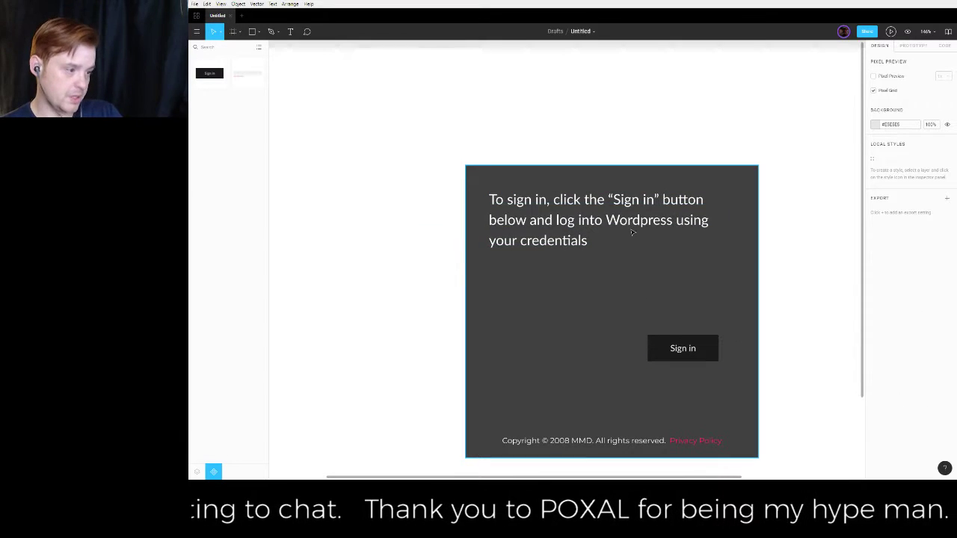
pyautogui.click(640, 231)
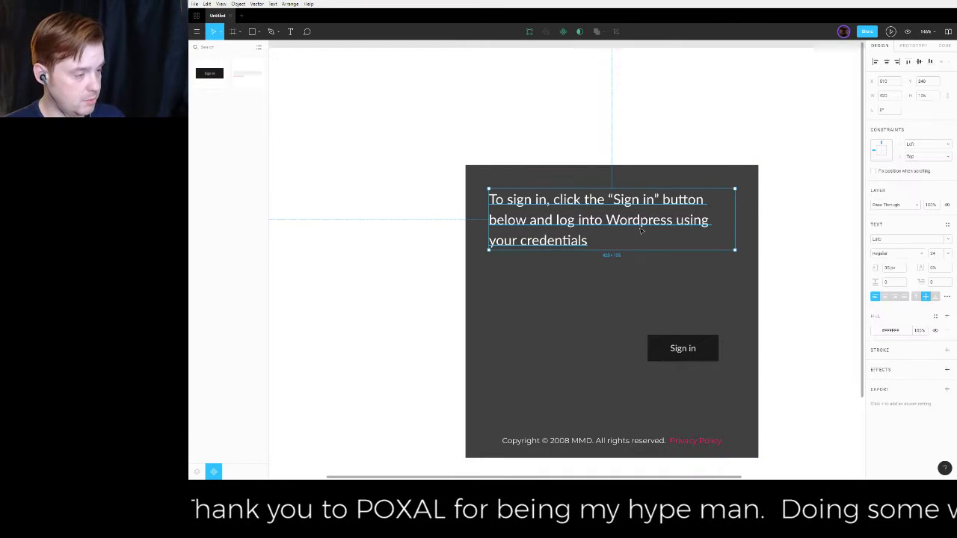
pyautogui.click(747, 329)
pyautogui.scroll(-3, 753, 326)
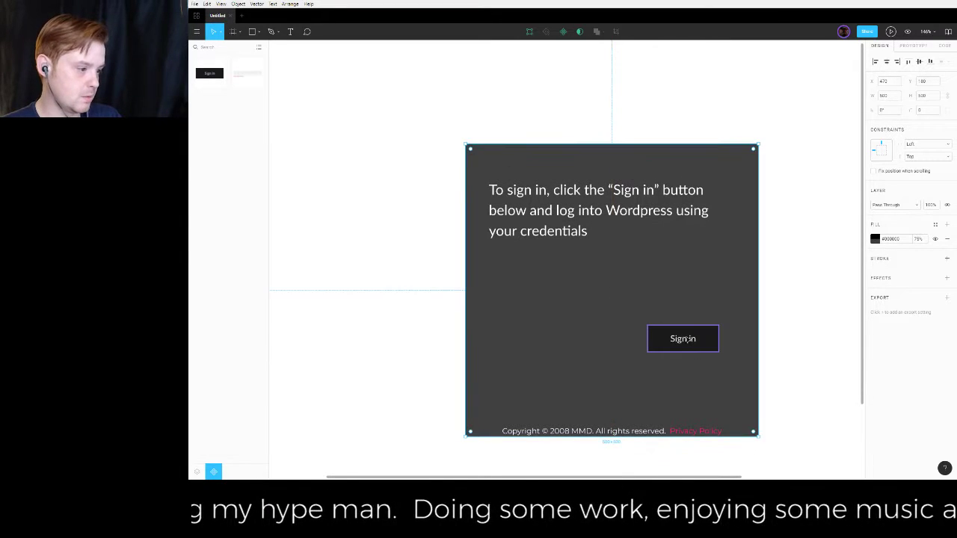
pyautogui.click(769, 288)
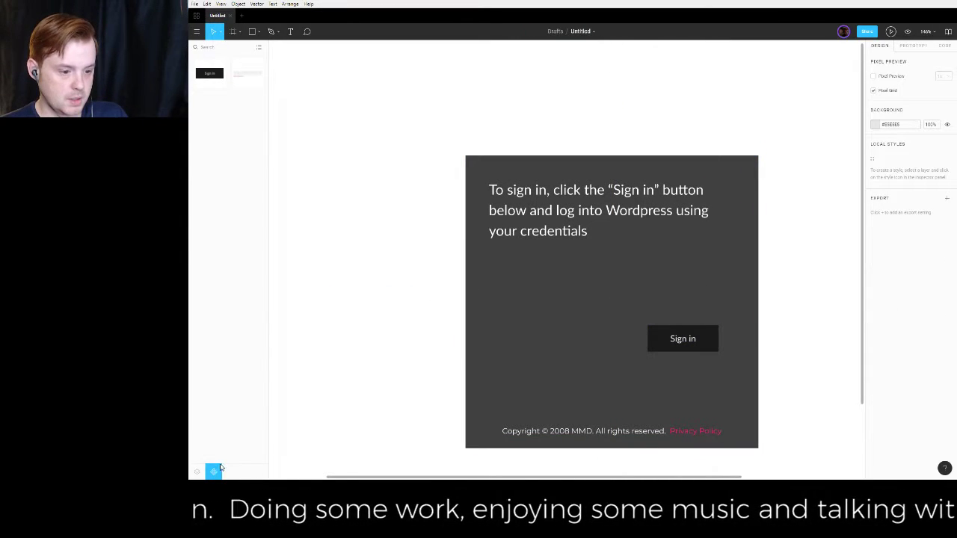
# - Show the layer list and set the sign-in instruction text's font weight to Light
pyautogui.click(196, 471)
pyautogui.scroll(-3, 797, 216)
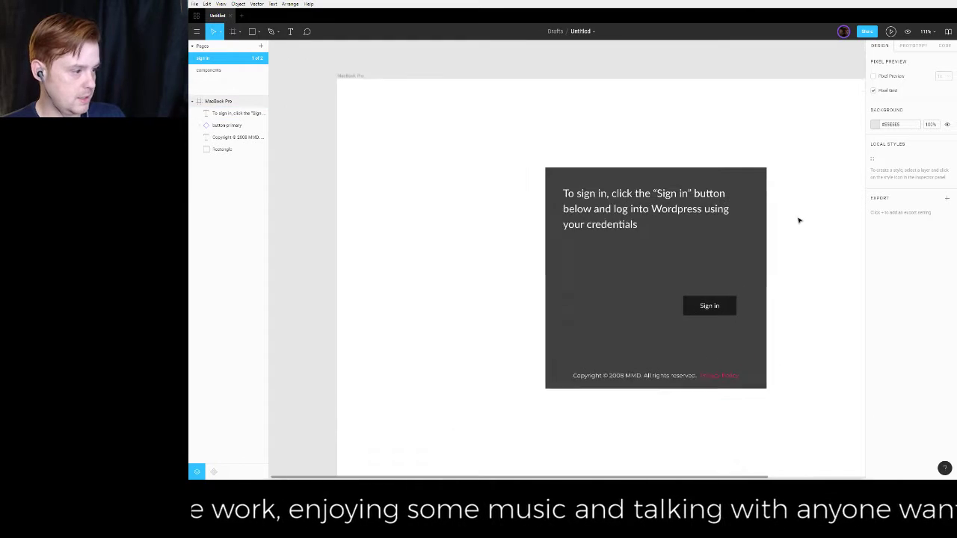
pyautogui.scroll(-1, 798, 220)
pyautogui.moveTo(623, 476); pyautogui.dragTo(748, 473)
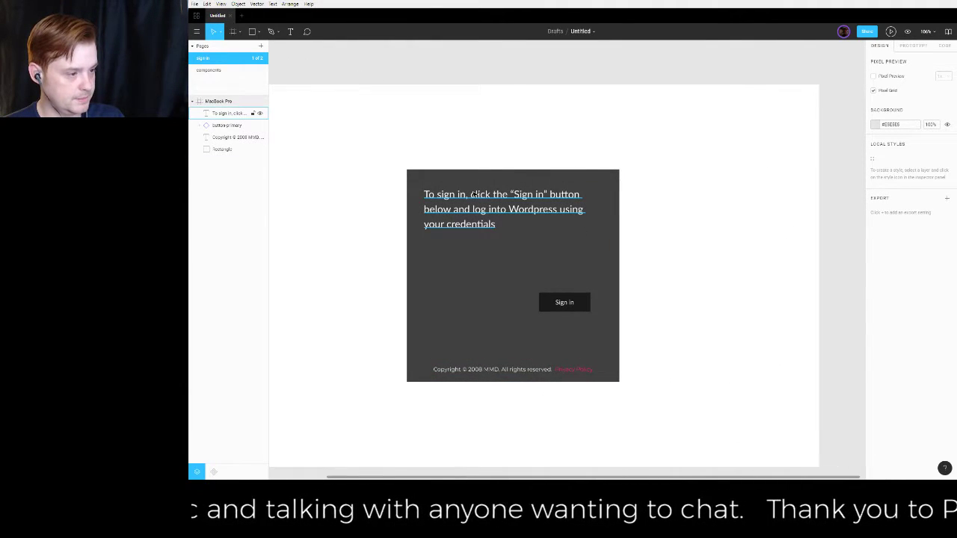
pyautogui.click(577, 212)
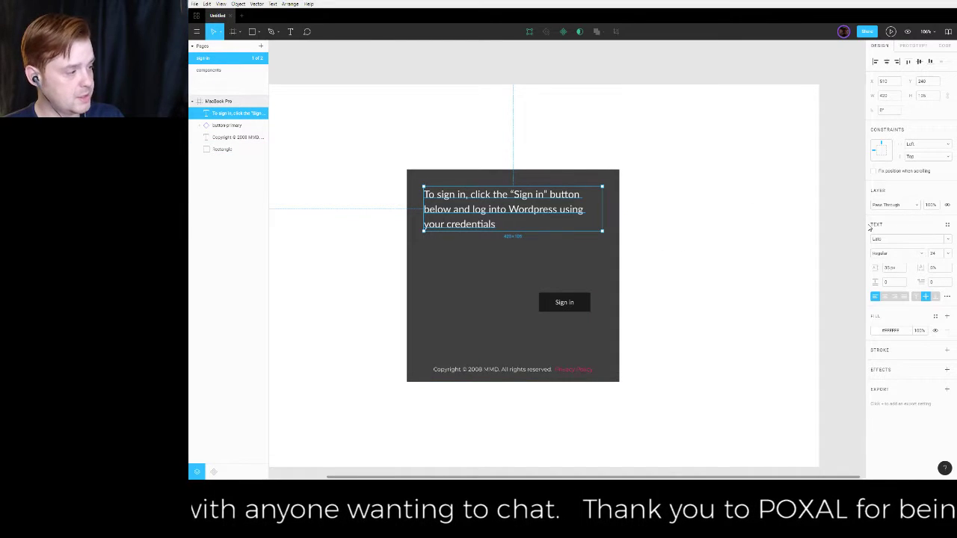
pyautogui.click(911, 256)
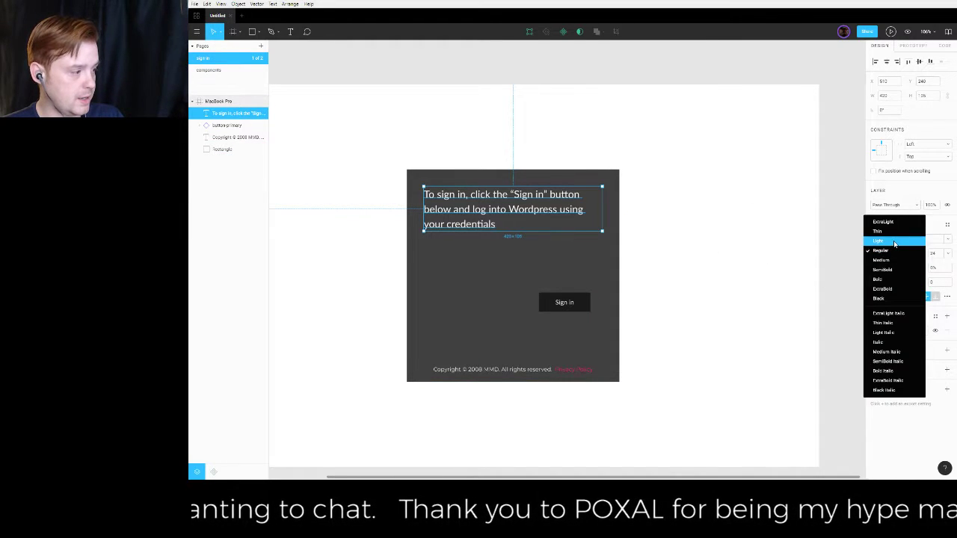
pyautogui.click(893, 242)
pyautogui.click(701, 262)
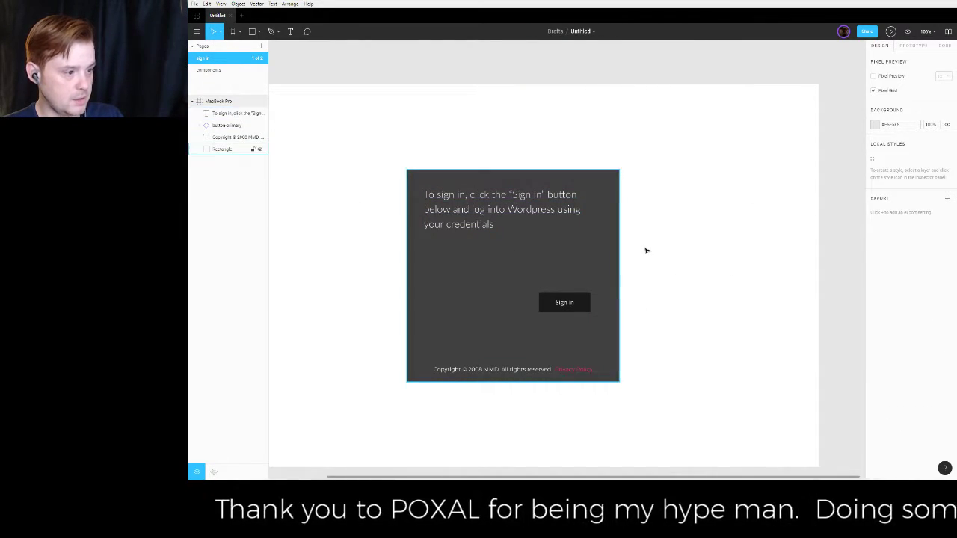
pyautogui.click(590, 224)
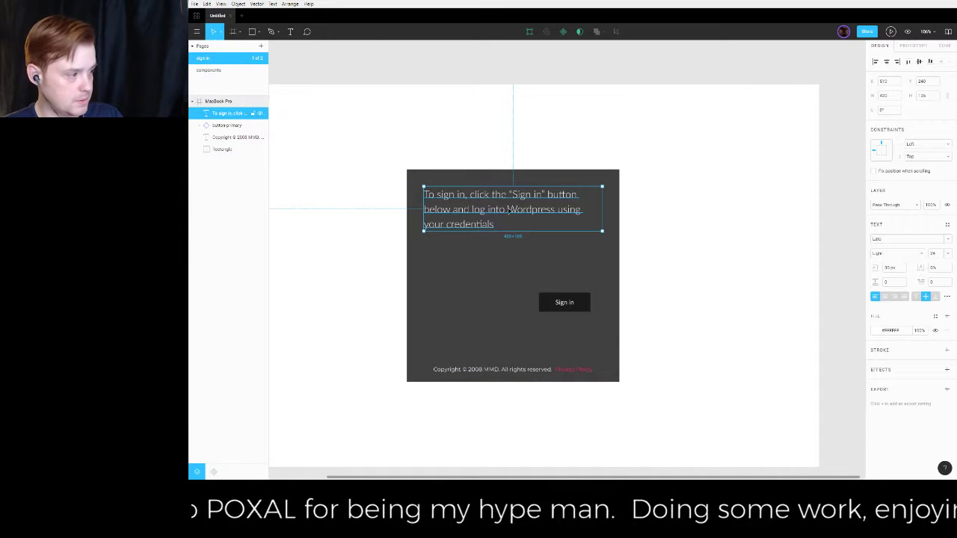
# - Change the sign-in instruction text's font family to Montserrat
pyautogui.click(914, 241)
pyautogui.click(947, 240)
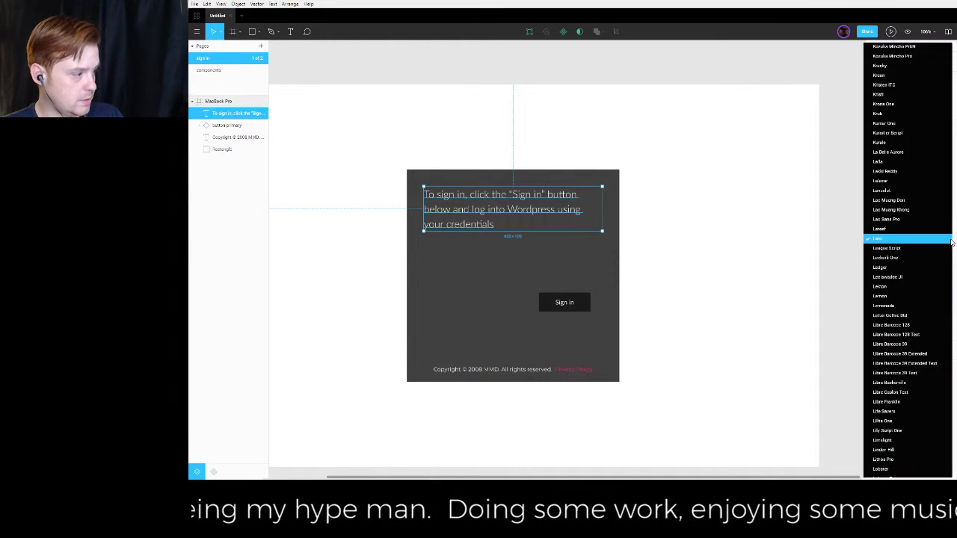
pyautogui.scroll(-10, 950, 241)
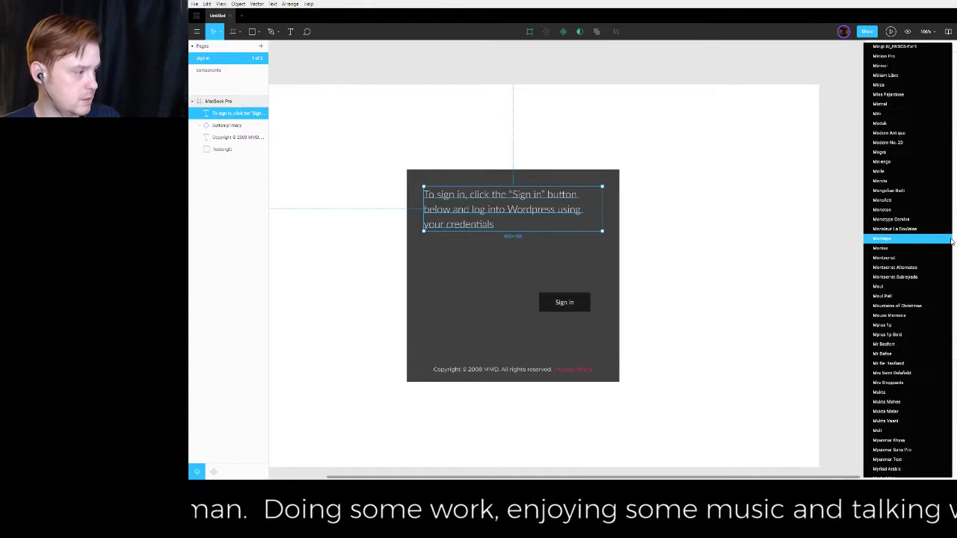
pyautogui.click(904, 259)
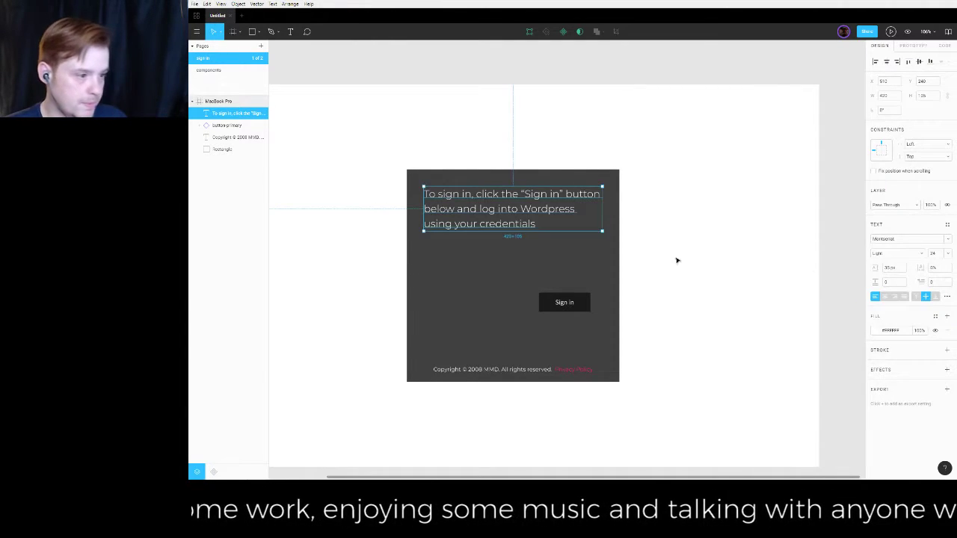
pyautogui.click(677, 260)
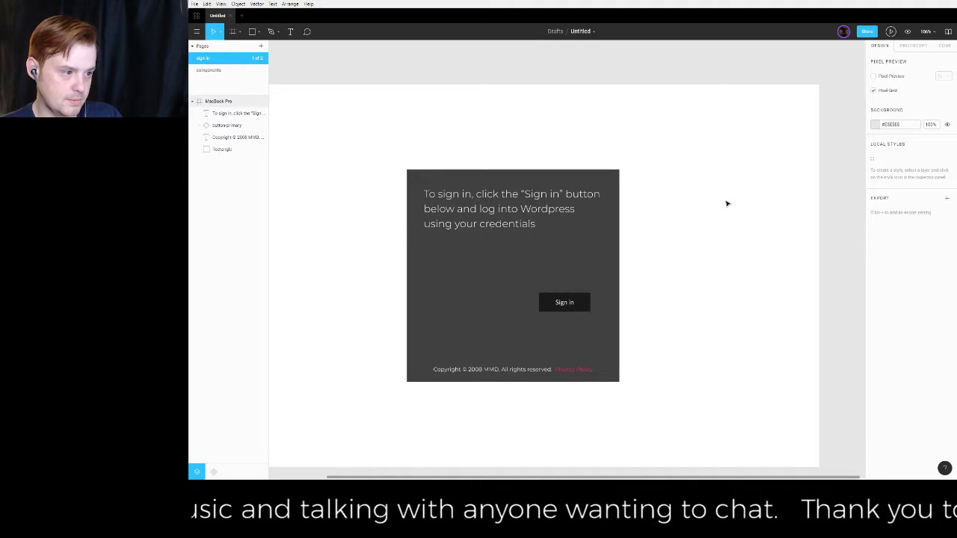
# - Check the instruction text's spacing to the card's edges and nudge the text 20 px down to Y 260
pyautogui.click(565, 305)
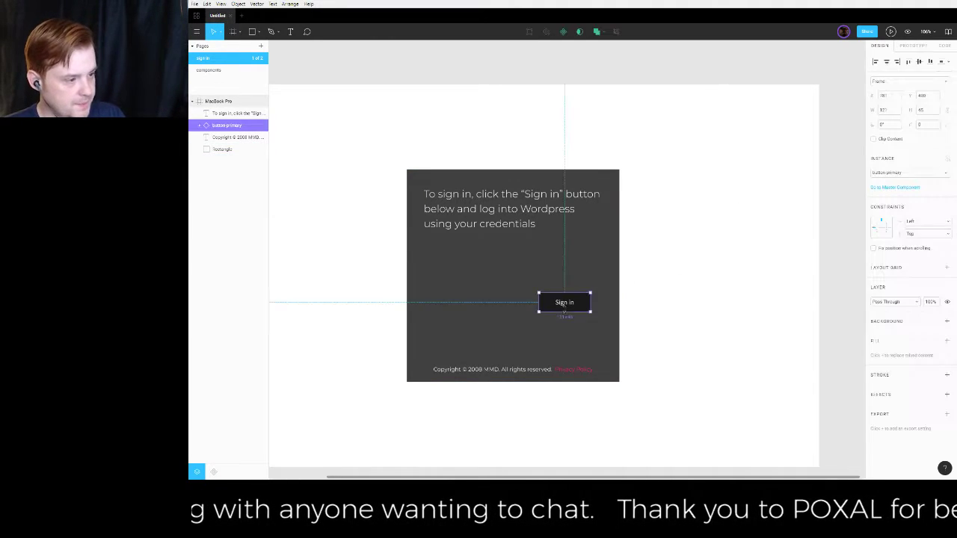
pyautogui.click(689, 240)
pyautogui.click(585, 223)
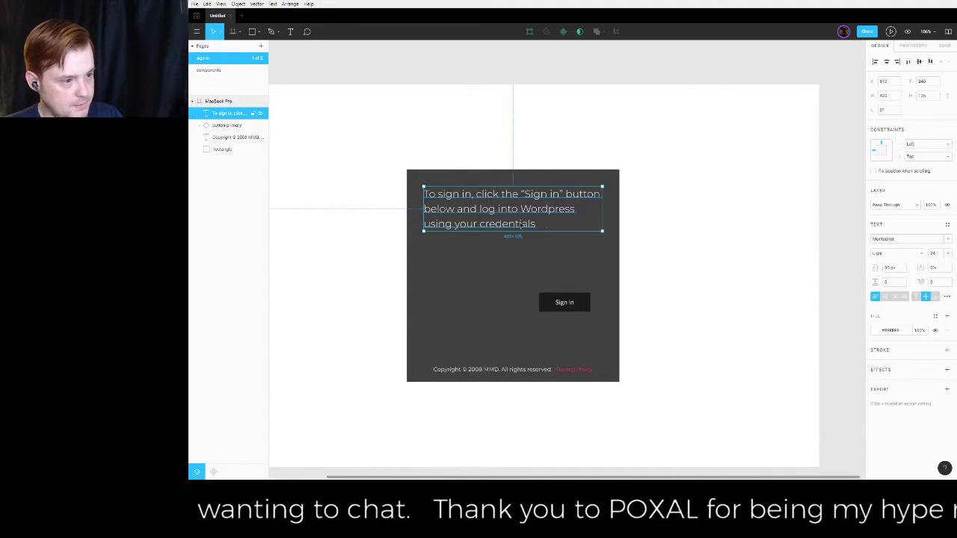
pyautogui.press('alt')
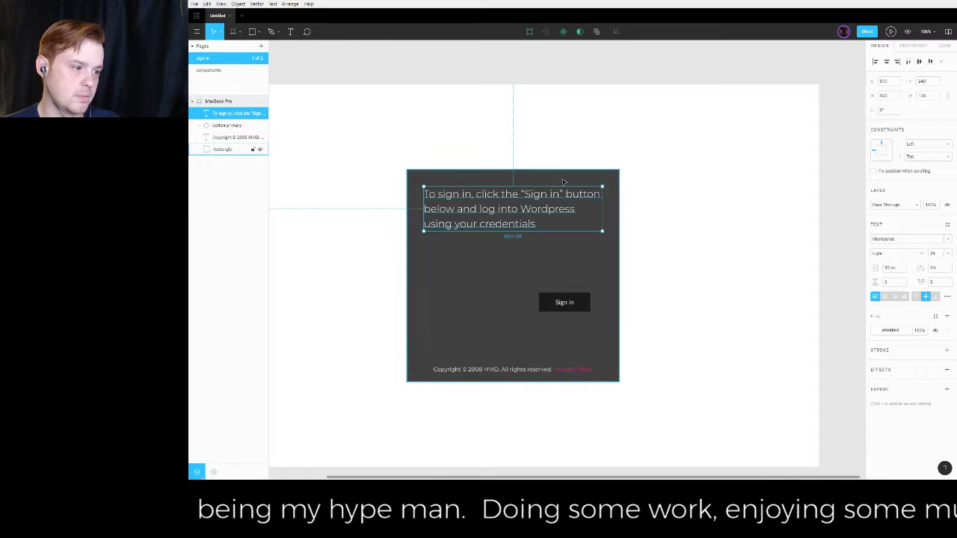
pyautogui.hotkey('shift', 'Down')
pyautogui.hotkey('shift', 'Down')
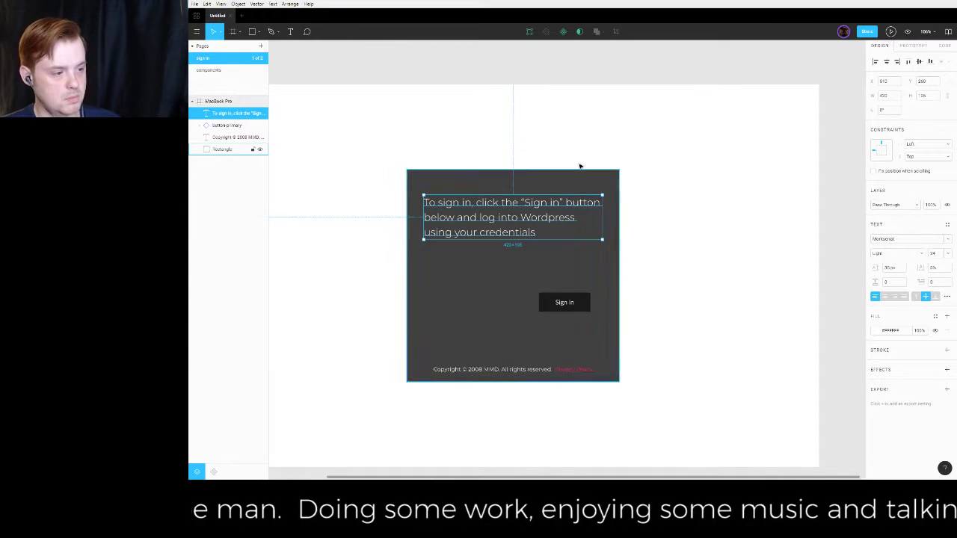
pyautogui.click(579, 163)
# - Raise the Sign in button toward the instruction text to Y 410, leaving about 45 px between them
pyautogui.click(541, 304)
pyautogui.click(678, 301)
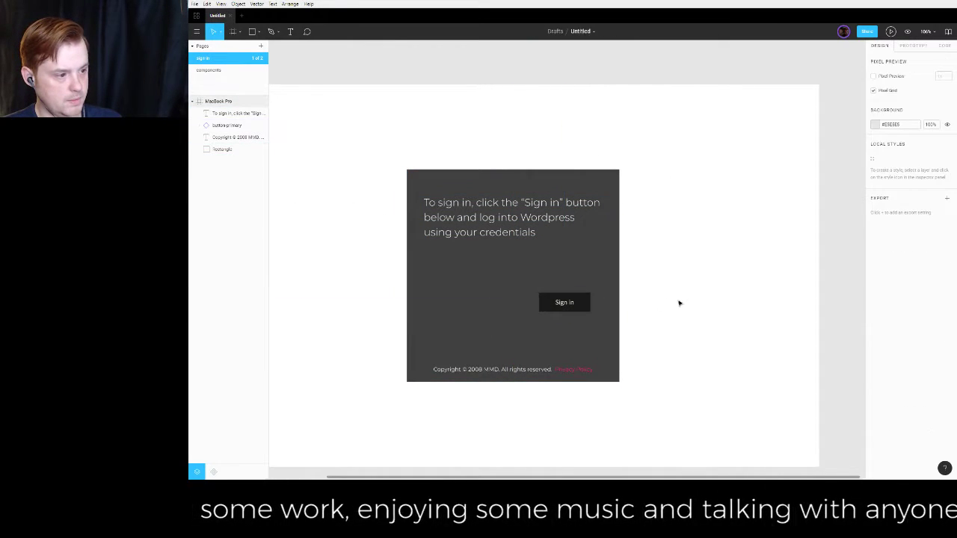
pyautogui.click(562, 302)
pyautogui.press('alt')
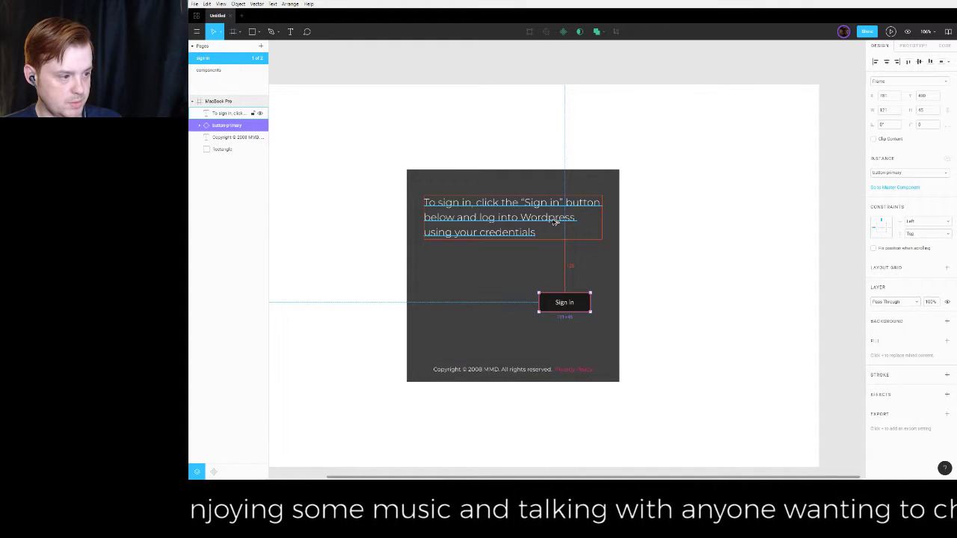
pyautogui.hotkey('shift', 'Up')
pyautogui.hotkey('shift', 'Up')
pyautogui.hotkey('shift', 'Up')
pyautogui.hotkey('shift', 'Up')
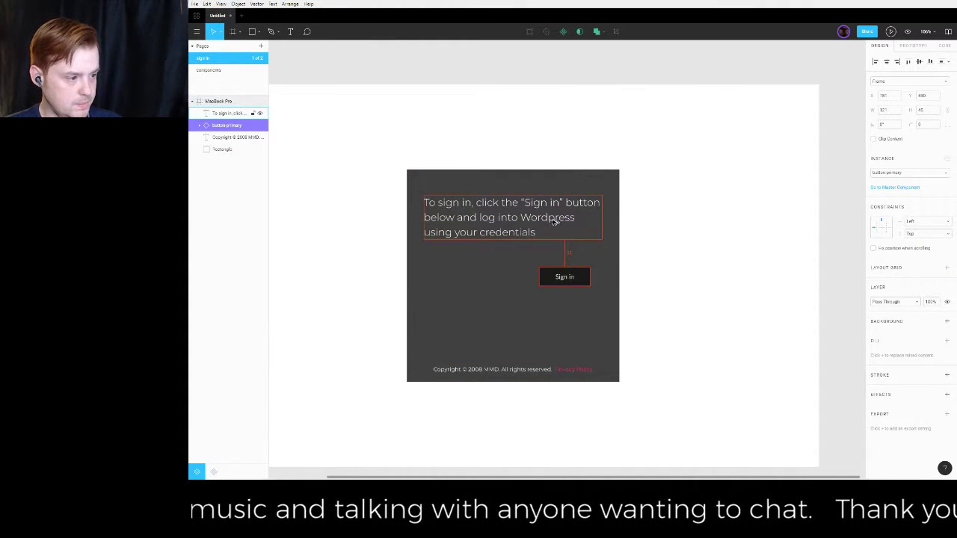
pyautogui.press('Up')
pyautogui.press('Up')
pyautogui.press('Up')
pyautogui.press('Up')
pyautogui.press('Up')
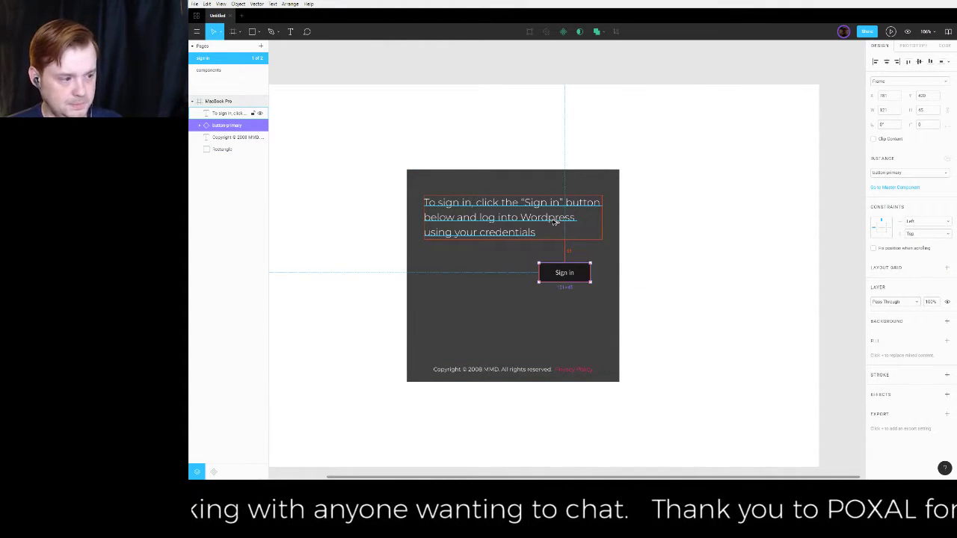
# - Shift the Sign in button horizontally so its right edge lines up with the instruction text box, 40 px from the card's edge
pyautogui.hotkey('shift', 'Right')
pyautogui.hotkey('shift', 'Right')
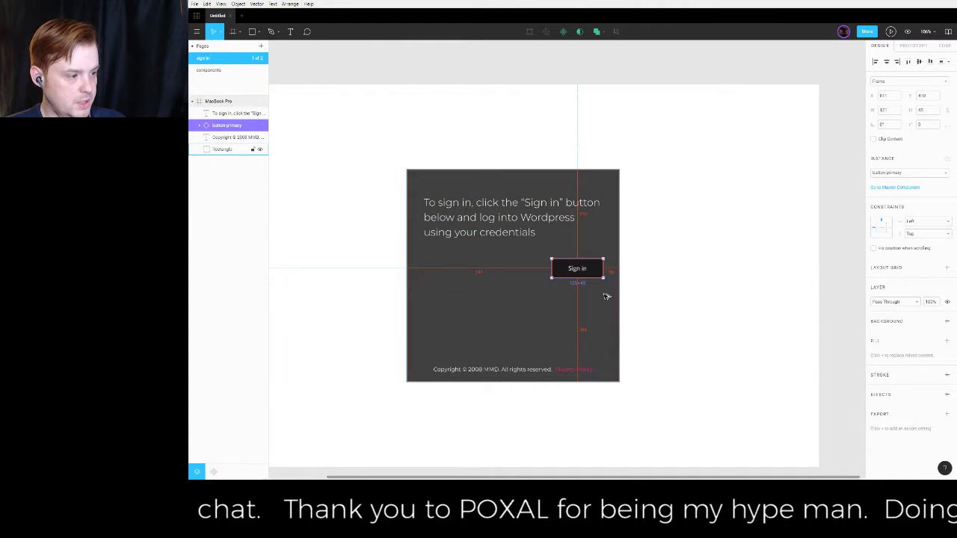
pyautogui.hotkey('shift', 'Left')
pyautogui.hotkey('shift', 'Left')
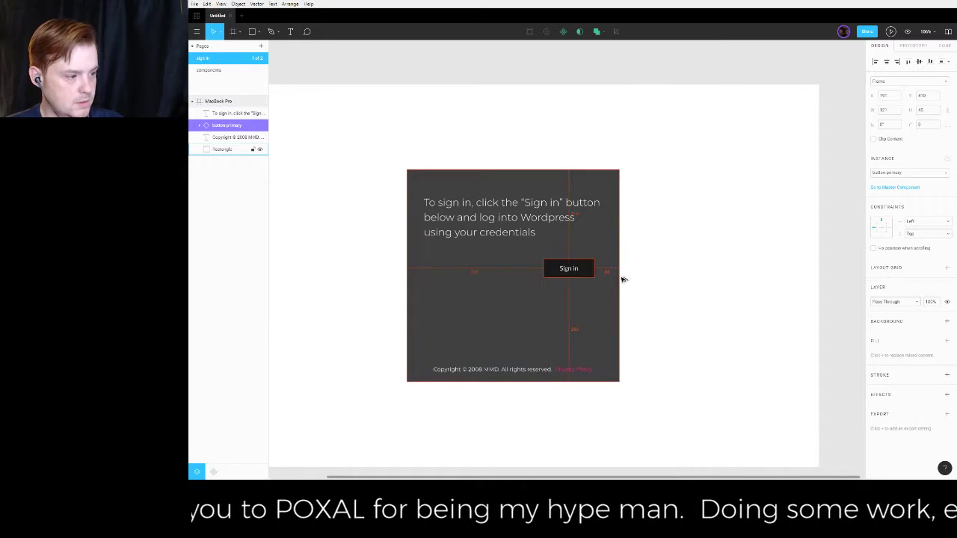
pyautogui.hotkey('shift', 'Right')
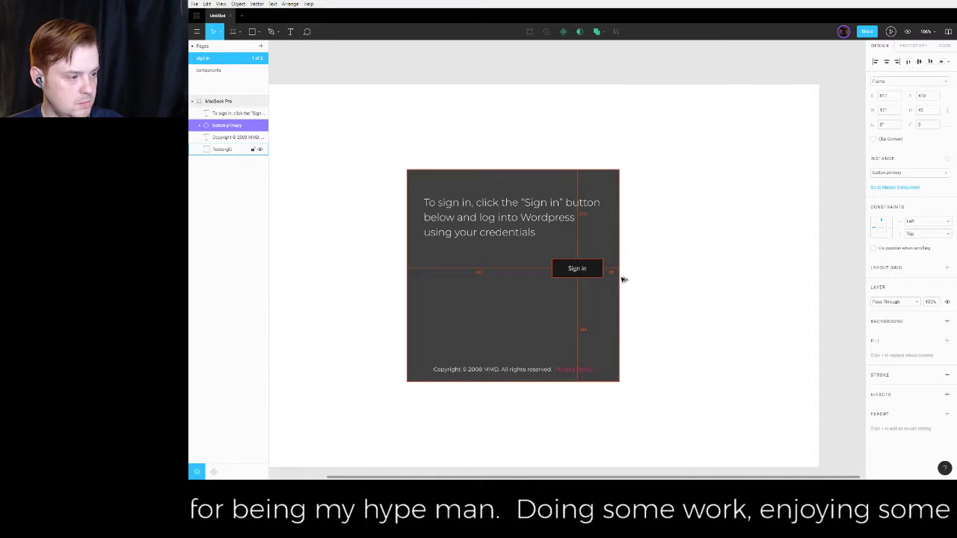
pyautogui.click(724, 303)
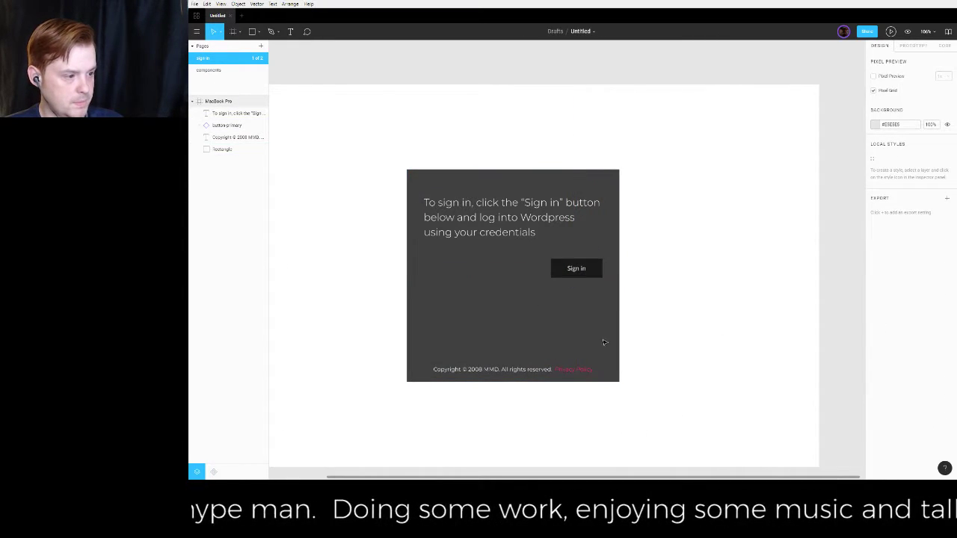
# - Select the instruction text and Sign in button together and move them down 100 px within the card
pyautogui.click(553, 228)
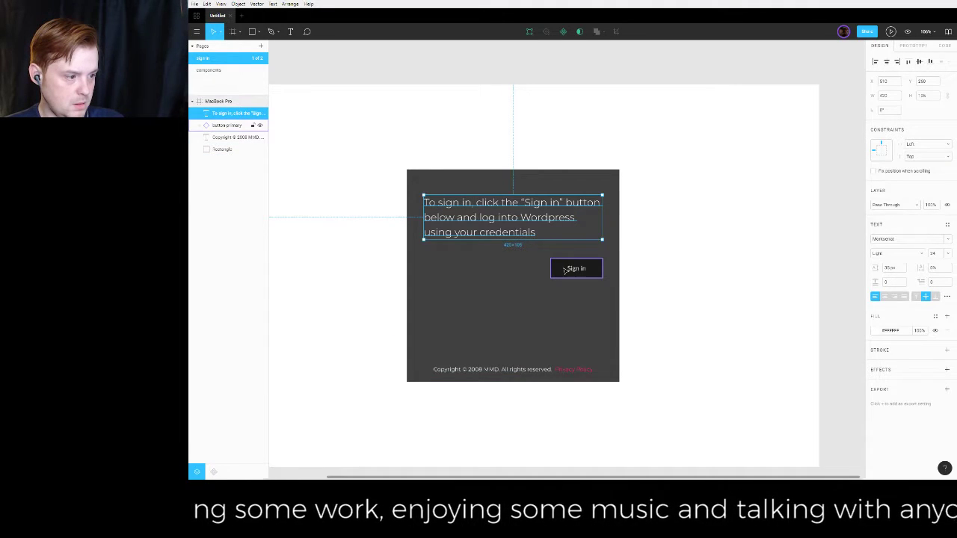
pyautogui.keyDown('shift'); pyautogui.click(572, 267); pyautogui.keyUp('shift')
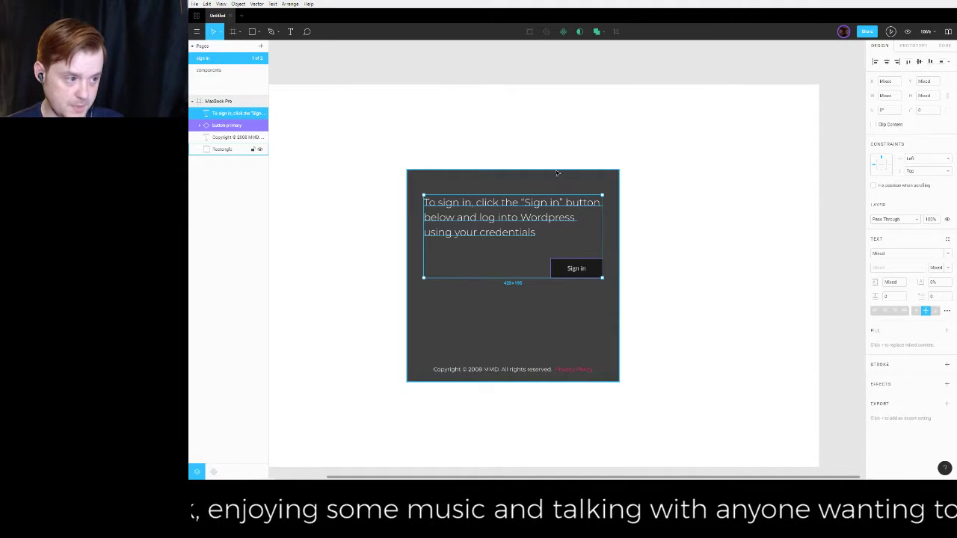
pyautogui.press('alt')
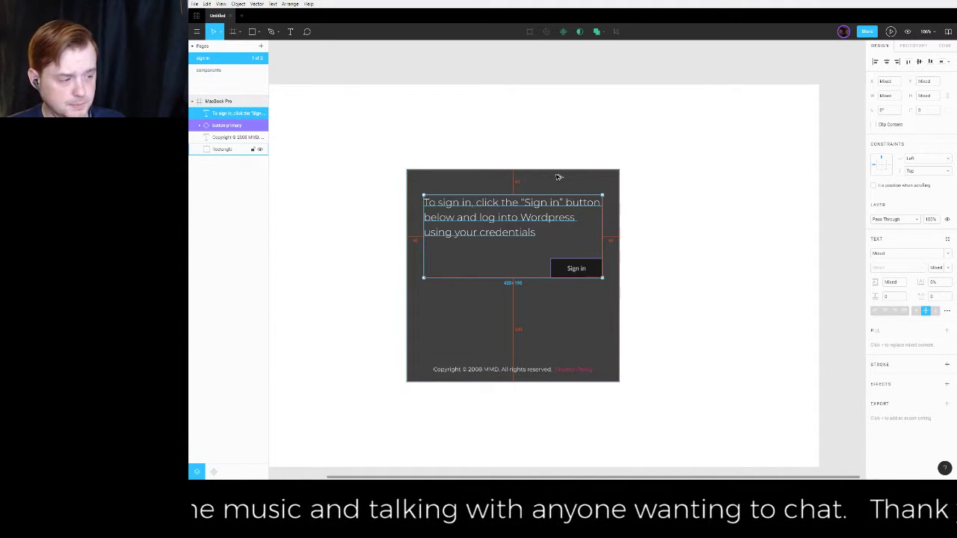
pyautogui.hotkey('shift', 'Down')
pyautogui.hotkey('shift', 'Down')
pyautogui.hotkey('shift', 'Down')
pyautogui.hotkey('shift', 'Down')
pyautogui.hotkey('shift', 'Down')
pyautogui.hotkey('shift', 'Down')
pyautogui.hotkey('shift', 'Down')
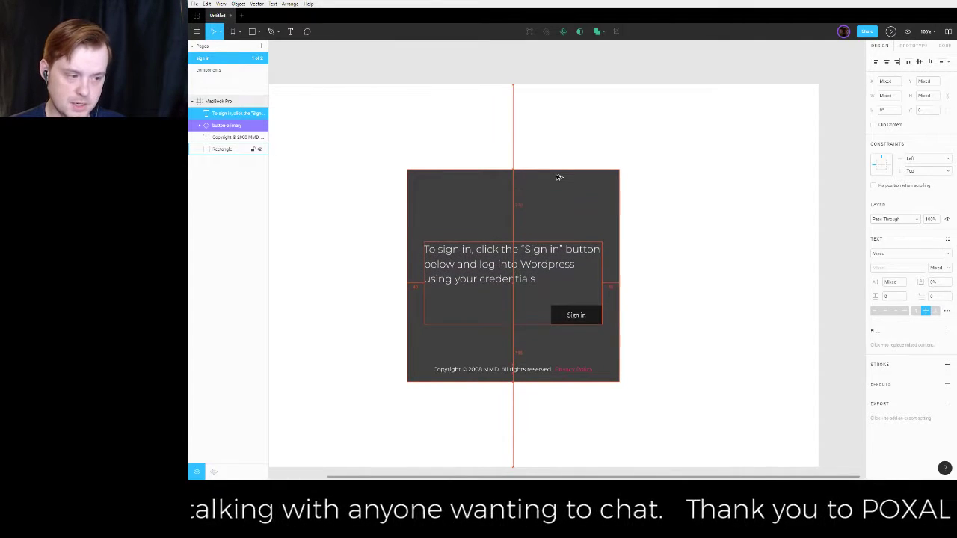
pyautogui.hotkey('shift', 'Down')
pyautogui.hotkey('shift', 'Down')
pyautogui.hotkey('shift', 'Up')
pyautogui.hotkey('shift', 'Up')
pyautogui.hotkey('shift', 'Up')
pyautogui.hotkey('shift', 'Up')
pyautogui.hotkey('shift', 'Up')
pyautogui.hotkey('shift', 'Up')
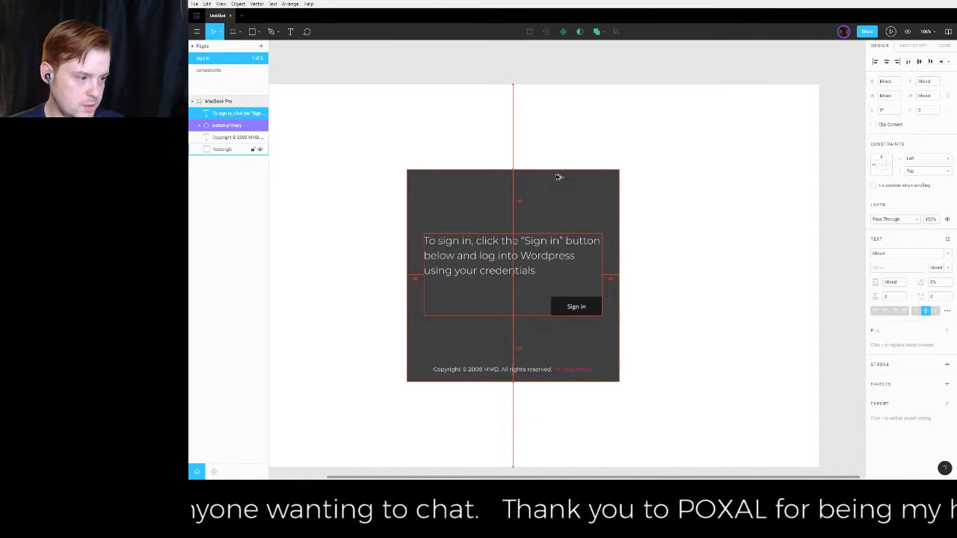
pyautogui.hotkey('shift', 'Down')
pyautogui.hotkey('shift', 'Down')
pyautogui.hotkey('shift', 'Down')
pyautogui.hotkey('shift', 'Up')
pyautogui.hotkey('shift', 'Down')
pyautogui.hotkey('shift', 'Up')
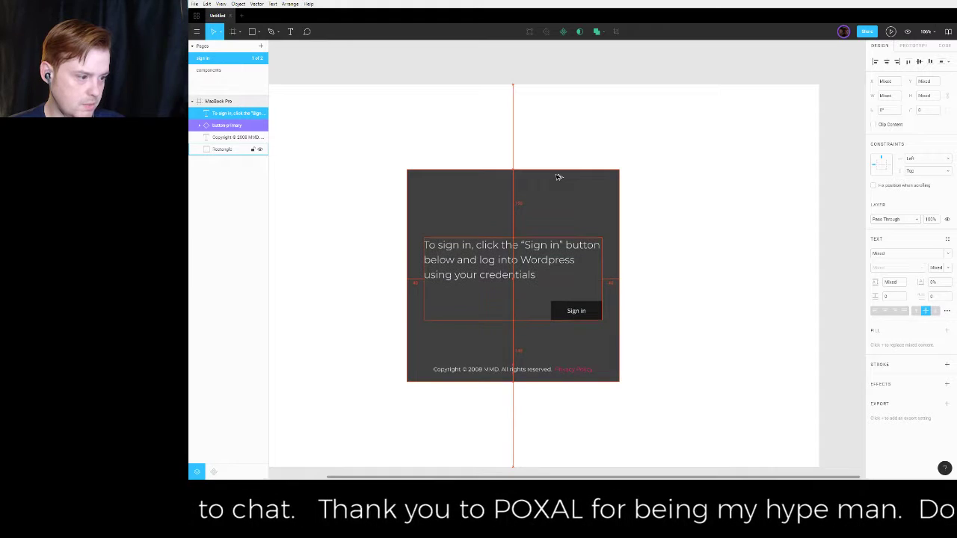
pyautogui.click(703, 223)
# - Lower the card rectangle's top edge to Y 300 so the card is 400 px high, 60 px above the instruction text
pyautogui.click(515, 259)
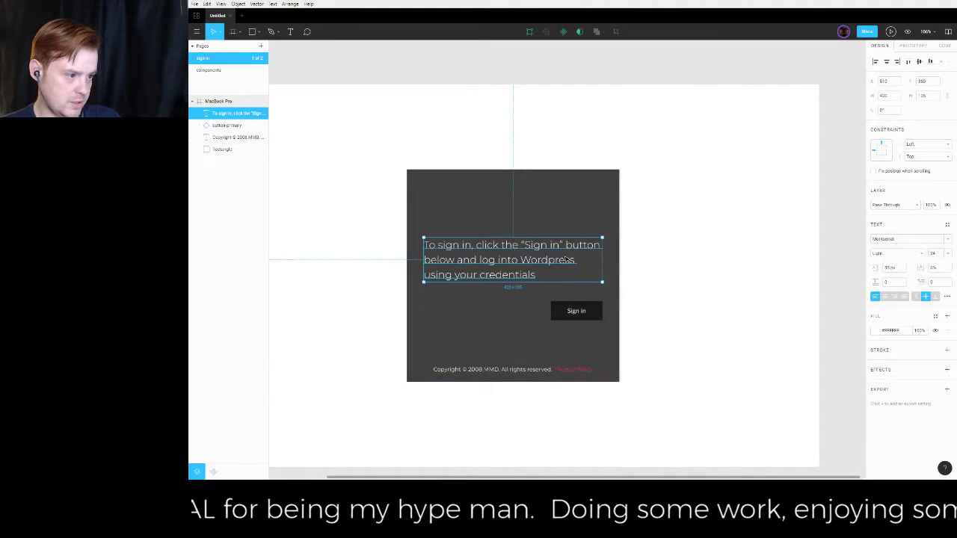
pyautogui.click(548, 206)
pyautogui.moveTo(514, 168); pyautogui.dragTo(514, 218)
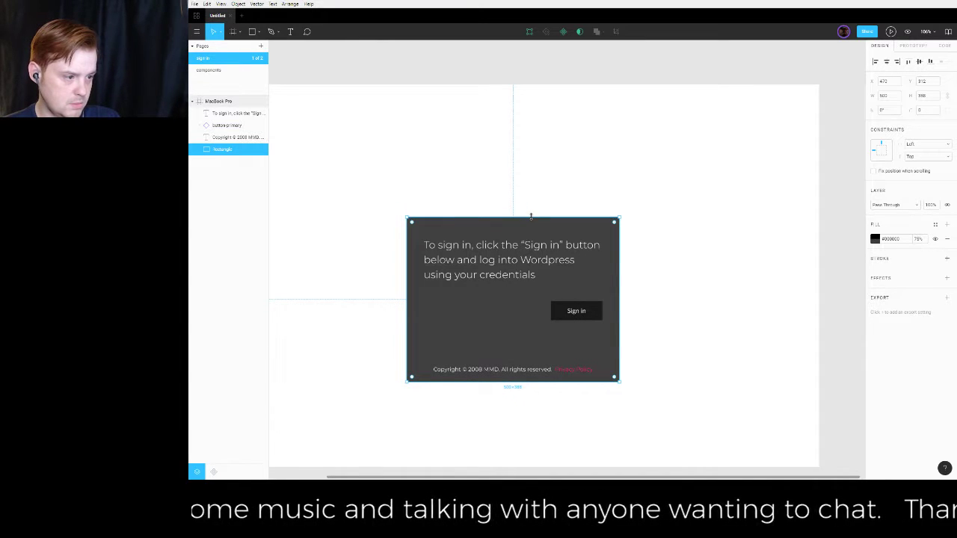
pyautogui.moveTo(533, 218); pyautogui.dragTo(533, 214)
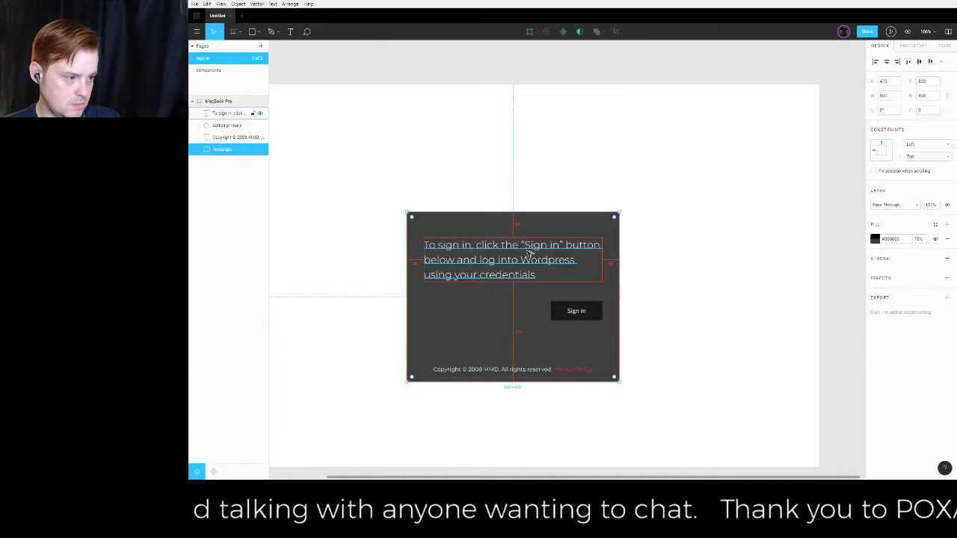
pyautogui.click(681, 269)
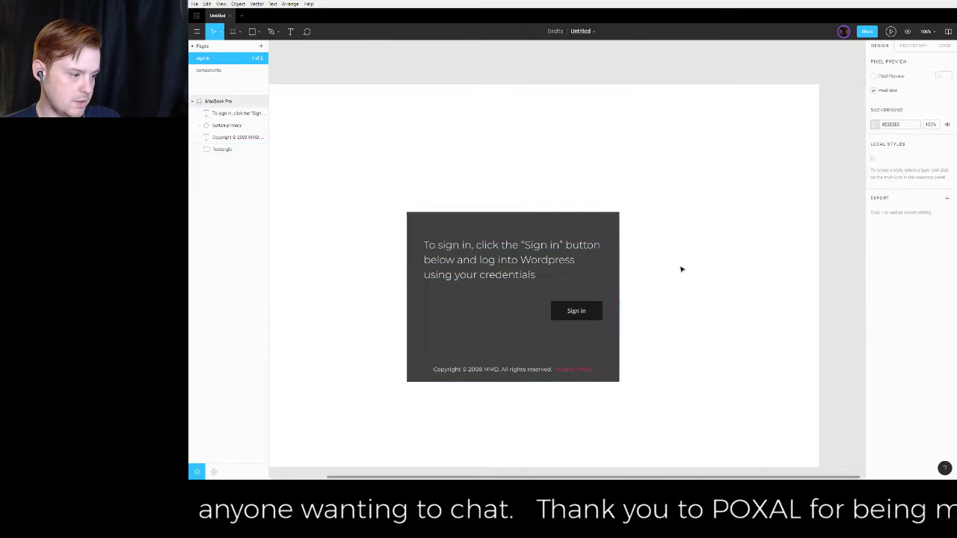
pyautogui.click(491, 229)
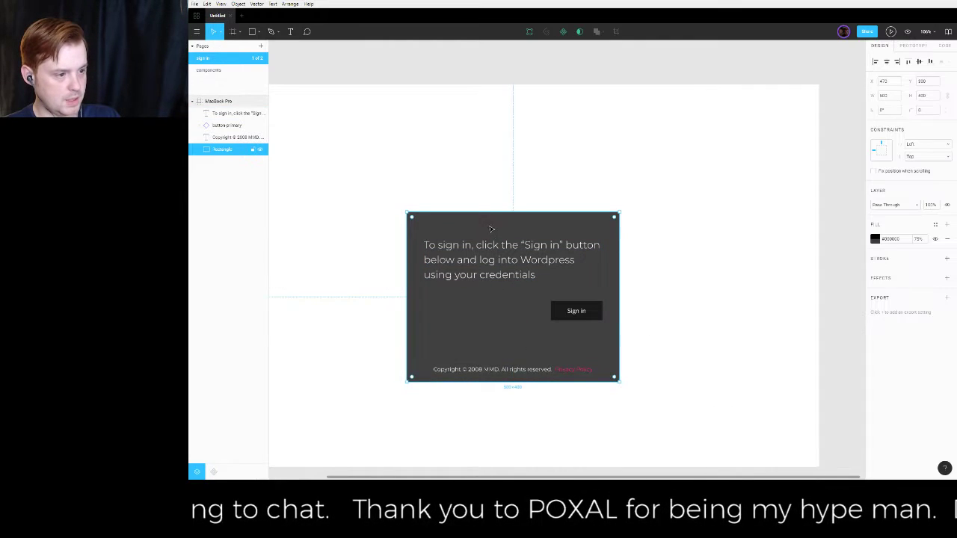
pyautogui.click(739, 321)
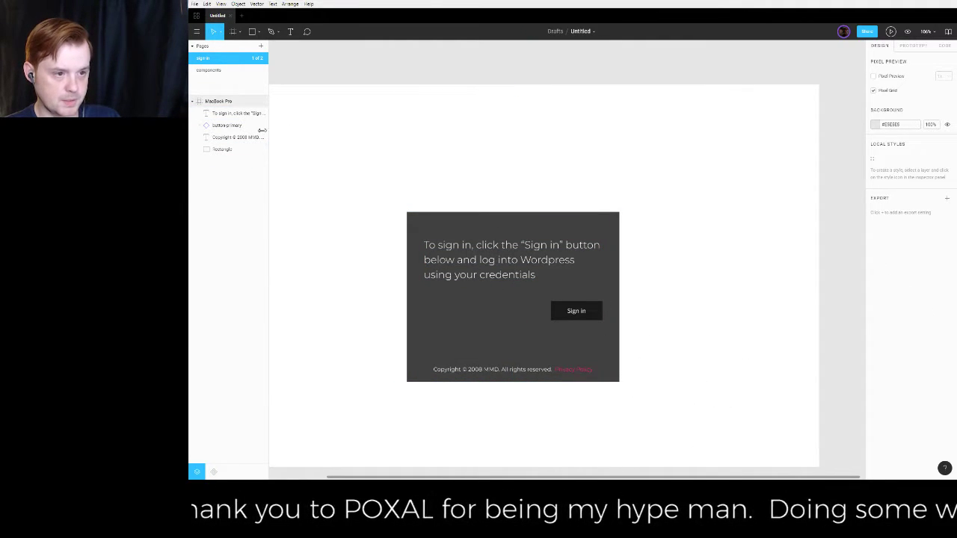
# - Group the instruction text, primary button, copyright text and card rectangle layers together
pyautogui.click(232, 113)
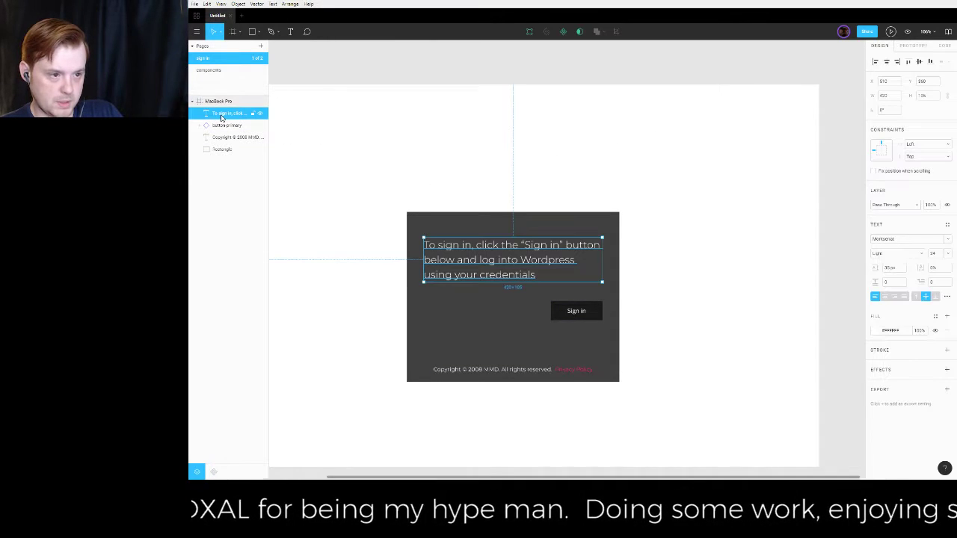
pyautogui.click(228, 126)
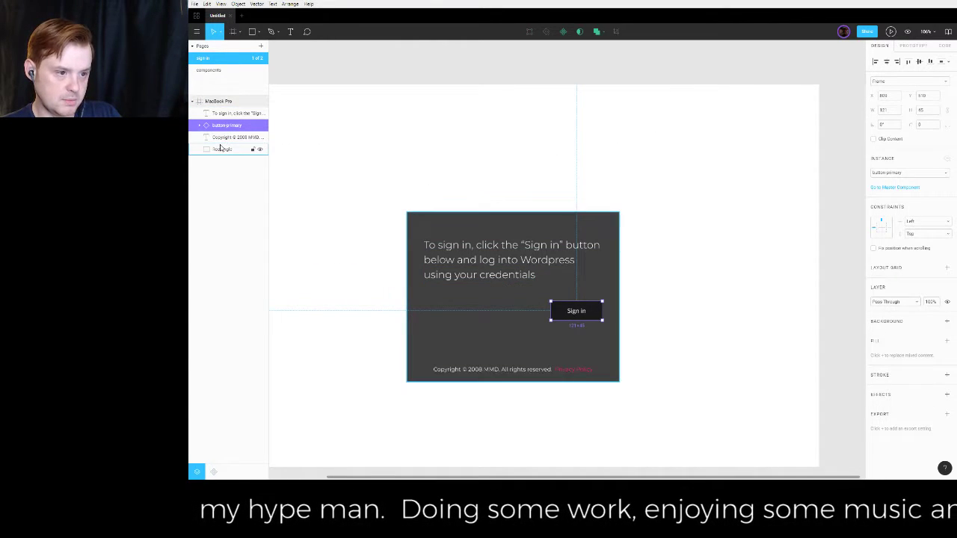
pyautogui.click(224, 137)
pyautogui.click(220, 150)
pyautogui.click(223, 115)
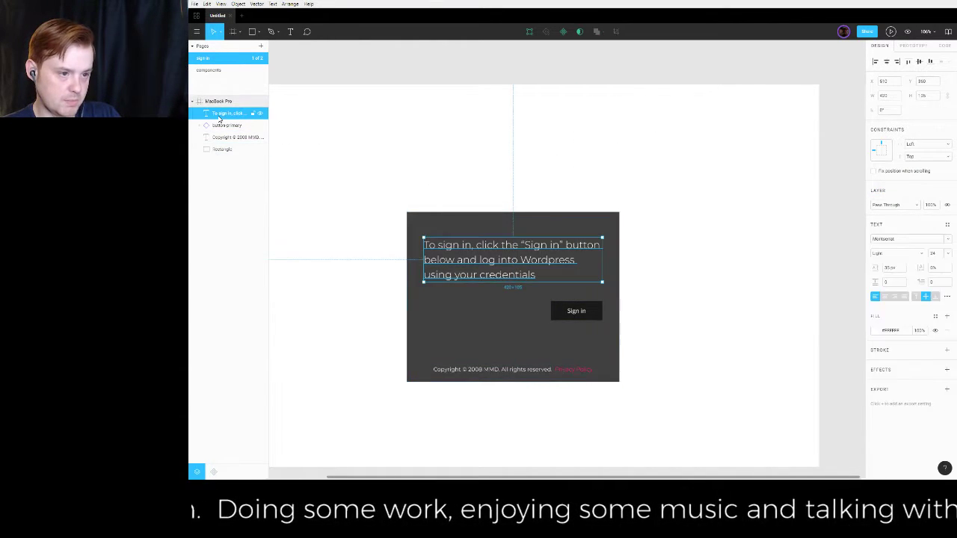
pyautogui.keyDown('shift'); pyautogui.click(222, 149); pyautogui.keyUp('shift')
pyautogui.hotkey('ctrl', 'g')
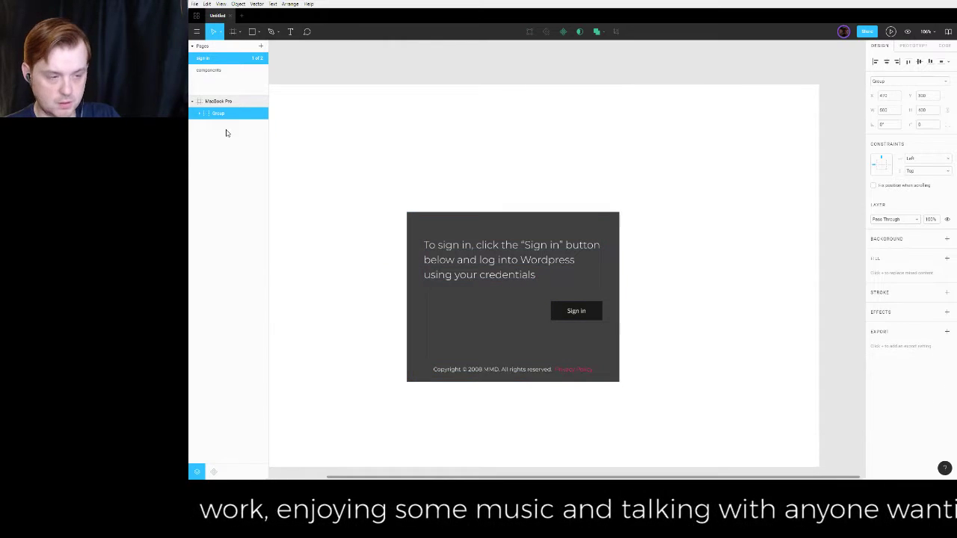
# - Rename the group as sign-in-box and move it up to Y 250, vertically centred in the MacBook Pro frame
pyautogui.doubleClick(219, 116)
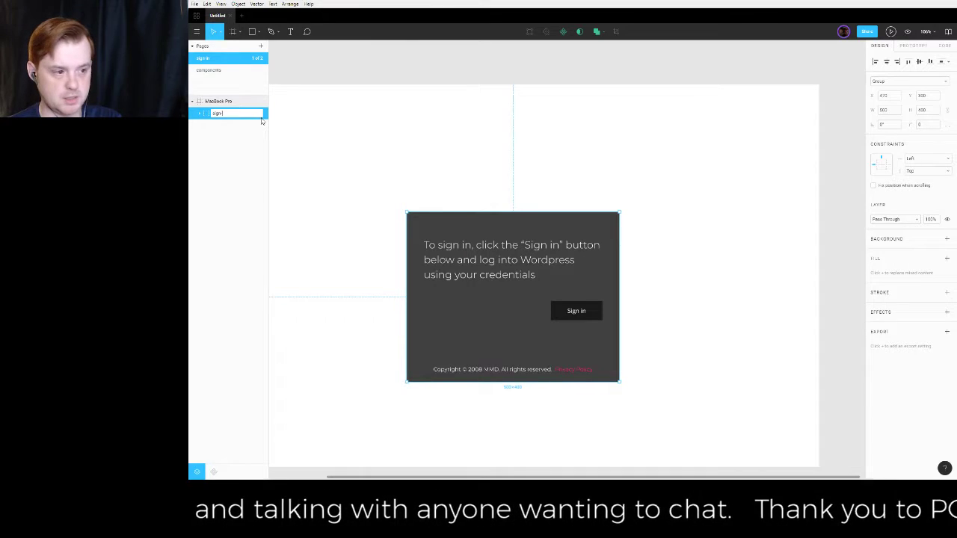
pyautogui.write('sign-in-box')
pyautogui.press('Return')
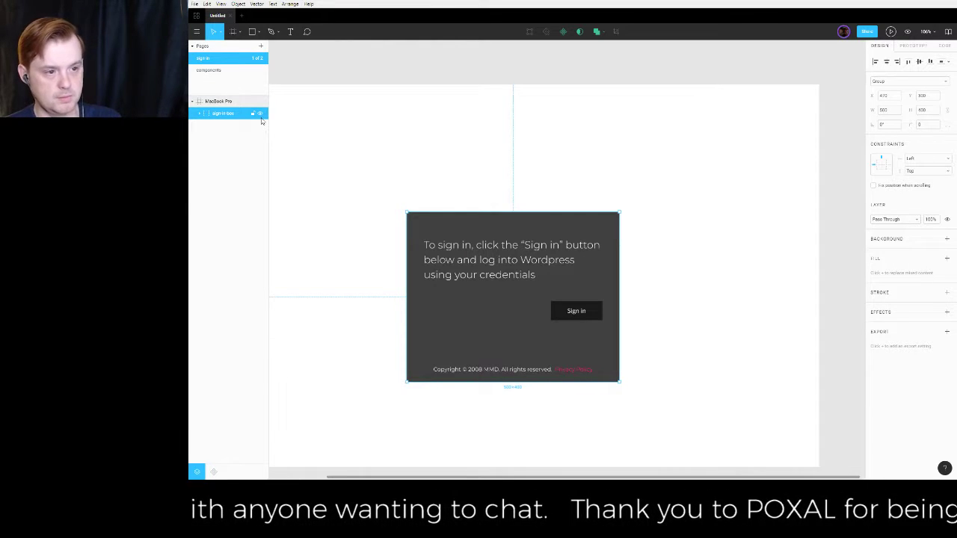
pyautogui.moveTo(528, 264); pyautogui.dragTo(528, 243)
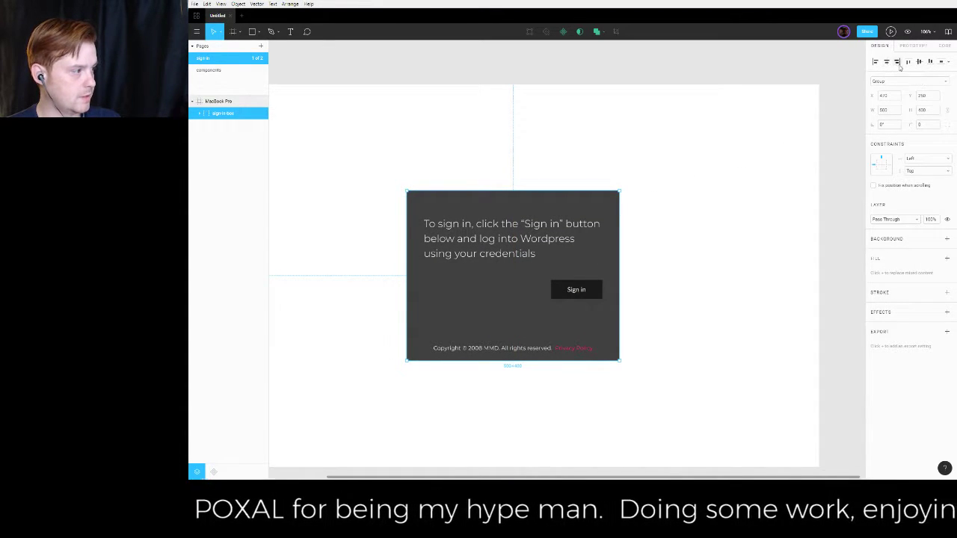
# - Centre the sign-in-box group horizontally in the MacBook Pro frame and check its distances to the frame's edges
pyautogui.click(875, 61)
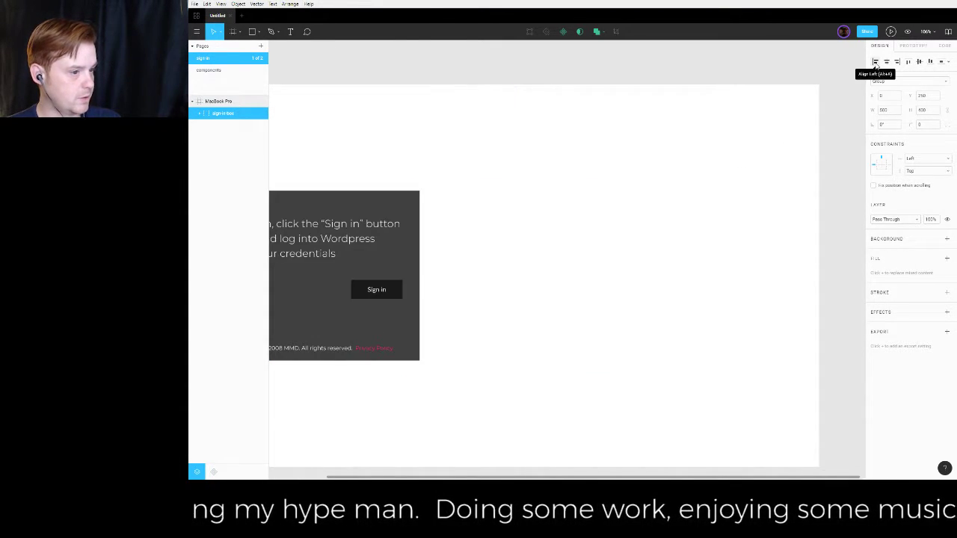
pyautogui.scroll(-5, 610, 396)
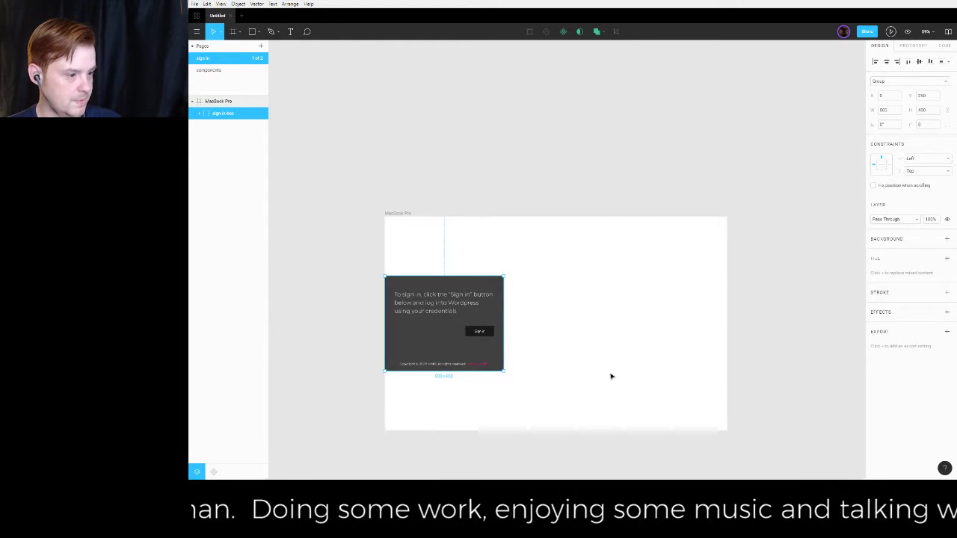
pyautogui.click(886, 62)
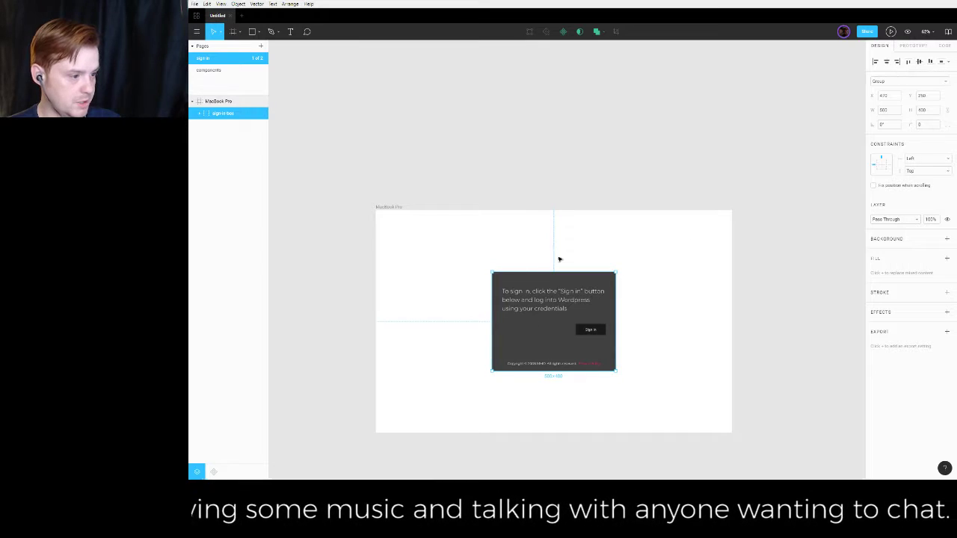
pyautogui.press('alt')
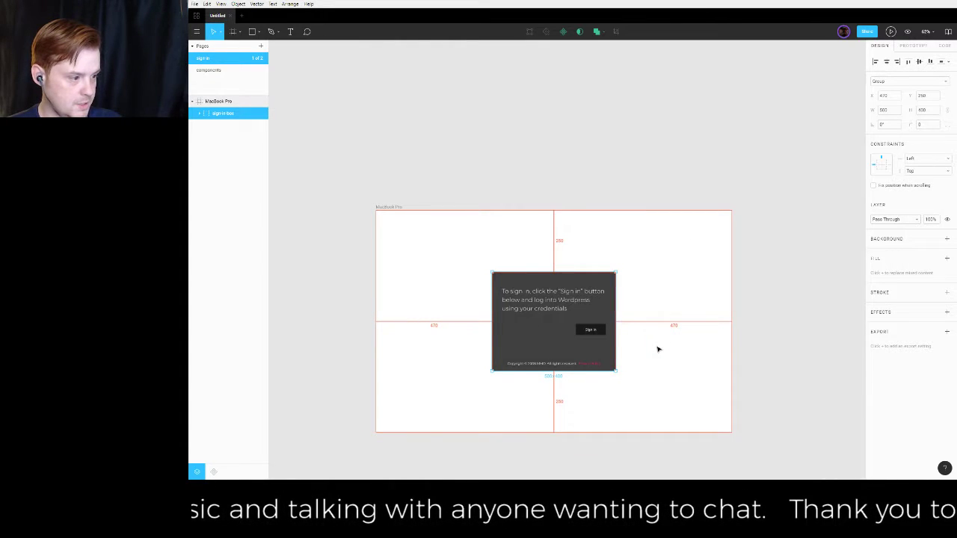
pyautogui.click(658, 325)
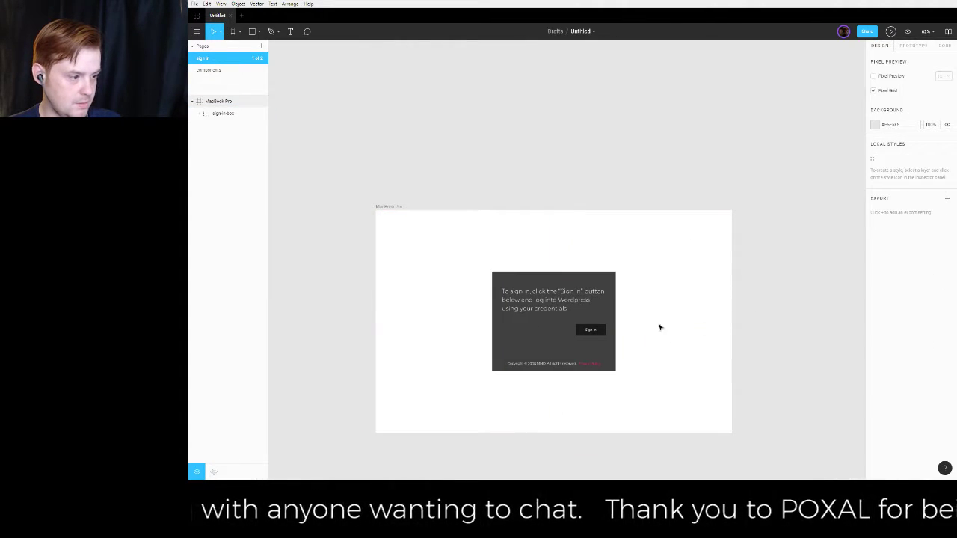
pyautogui.scroll(1, 621, 310)
pyautogui.scroll(-3, 613, 304)
pyautogui.scroll(3, 617, 290)
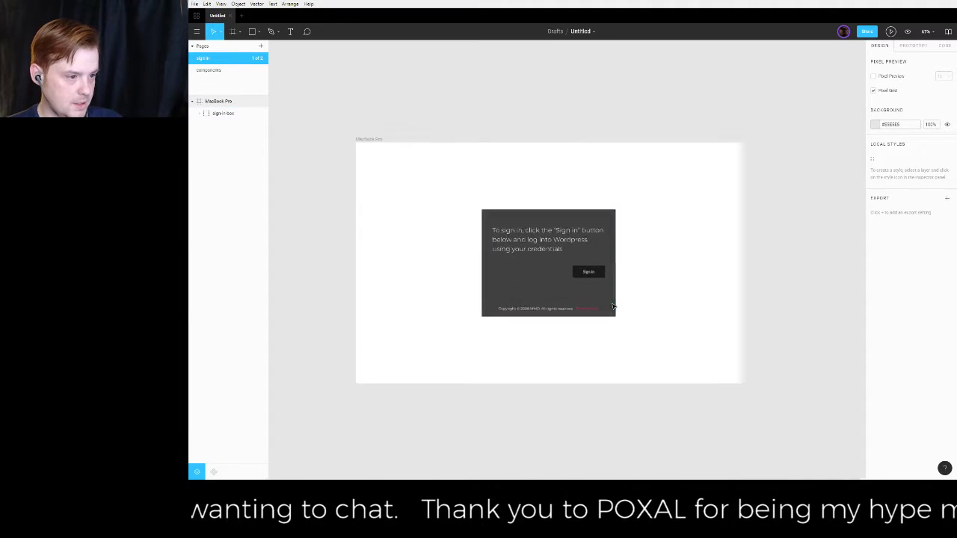
pyautogui.scroll(1, 595, 276)
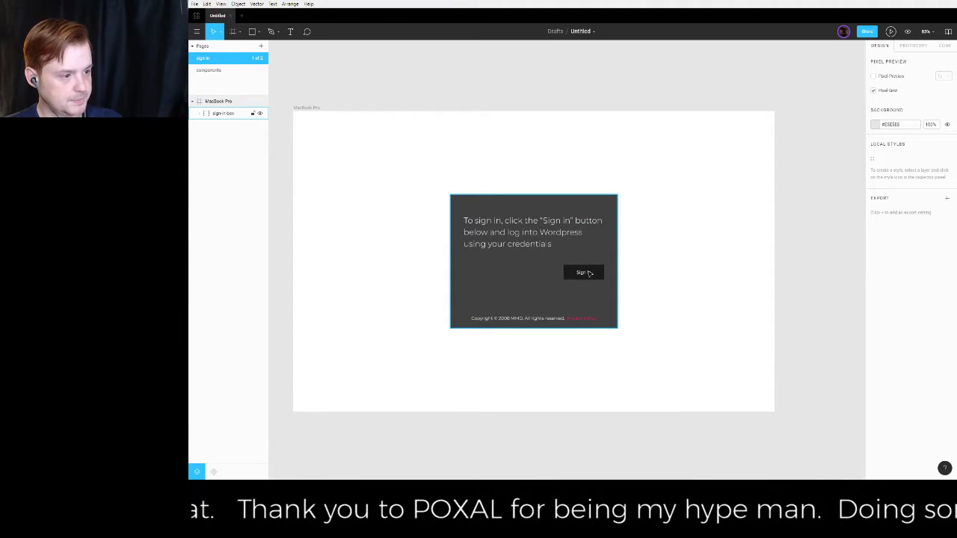
pyautogui.hscroll(-3, 589, 273)
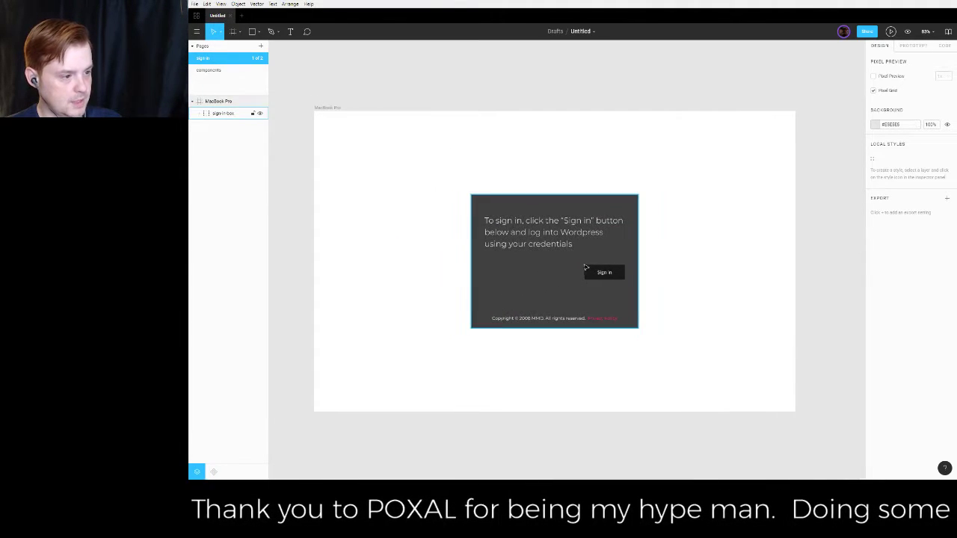
# - Rename the MacBook Pro frame as Sign in
pyautogui.click(219, 113)
pyautogui.click(210, 102)
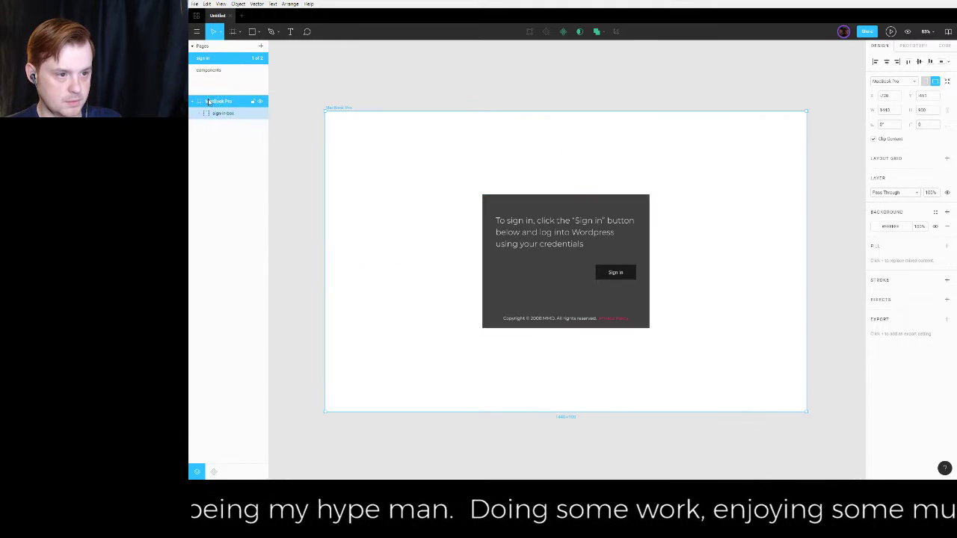
pyautogui.doubleClick(215, 102)
pyautogui.doubleClick(236, 104)
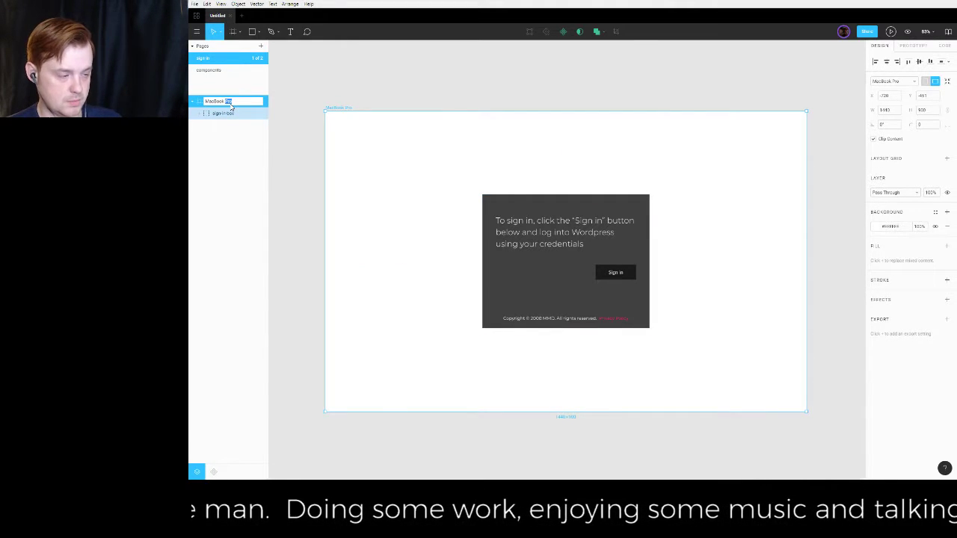
pyautogui.hotkey('ctrl', 'a')
pyautogui.write('Si')
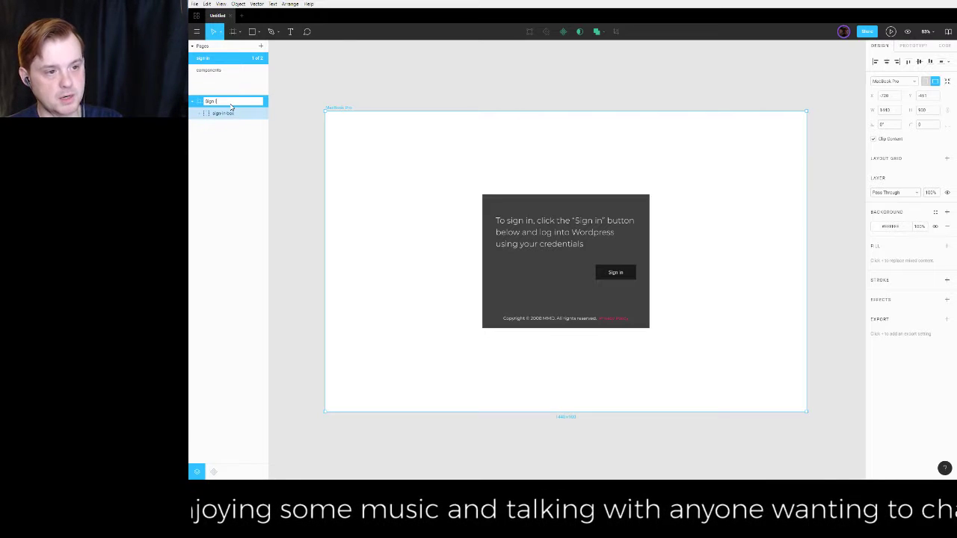
pyautogui.write('gn in')
pyautogui.press('Return')
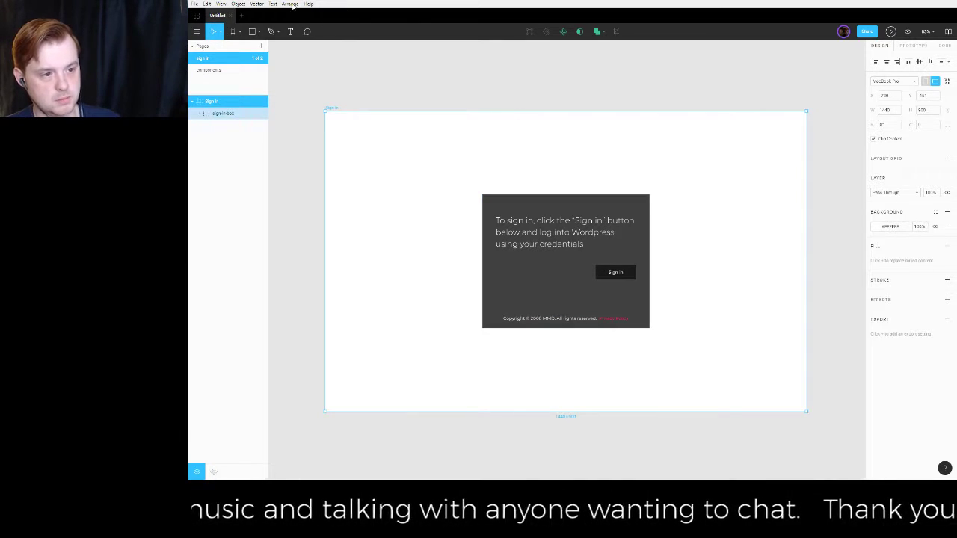
pyautogui.click(465, 95)
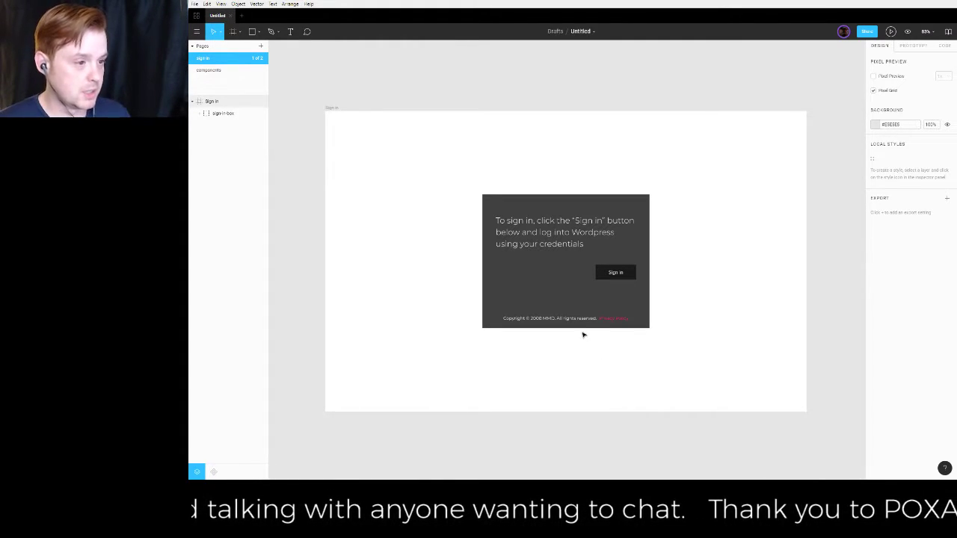
# - Add a second frame with the MacBook Pro preset size beside the Sign in frame
pyautogui.scroll(-3, 572, 346)
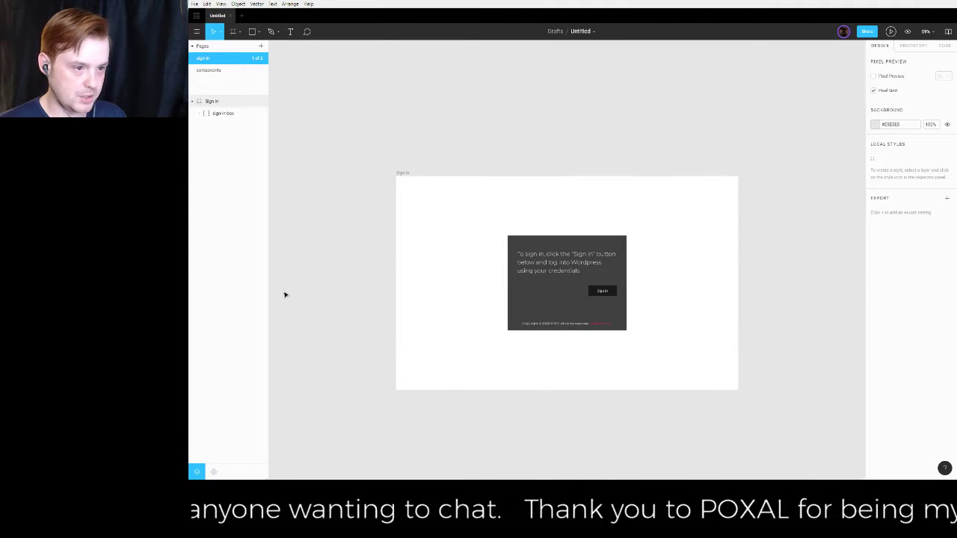
pyautogui.click(212, 101)
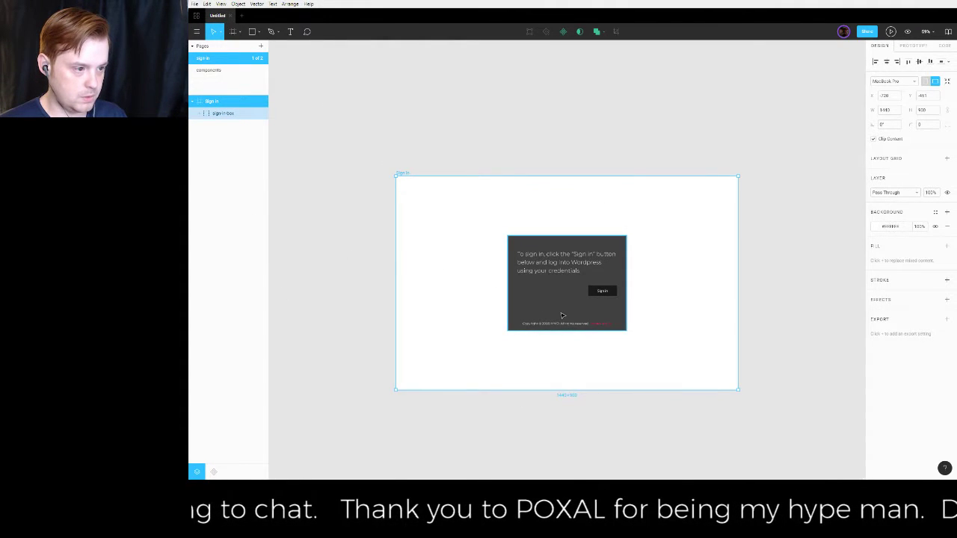
pyautogui.scroll(-4, 553, 329)
pyautogui.scroll(-1, 613, 373)
pyautogui.scroll(-3, 662, 412)
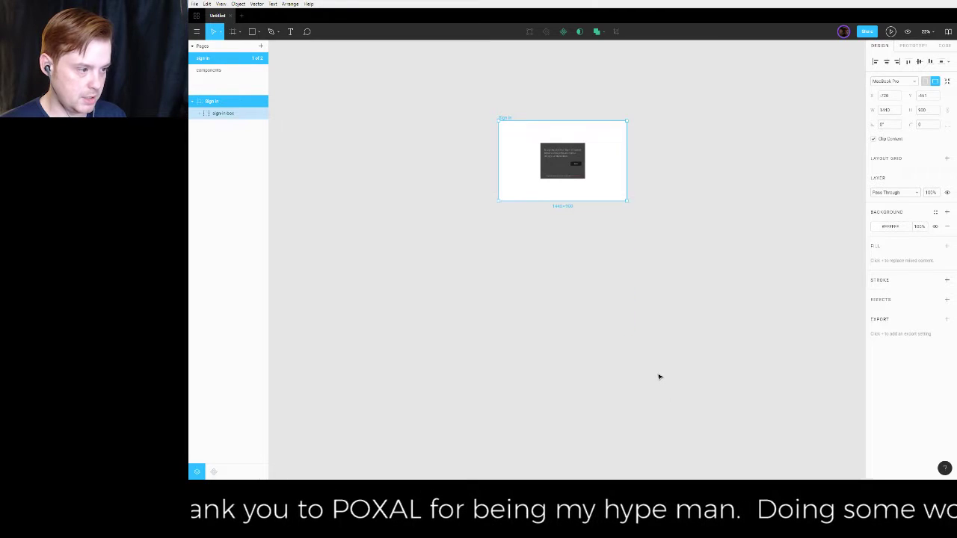
pyautogui.hscroll(-4, 657, 376)
pyautogui.hscroll(8, 654, 376)
pyautogui.press('f')
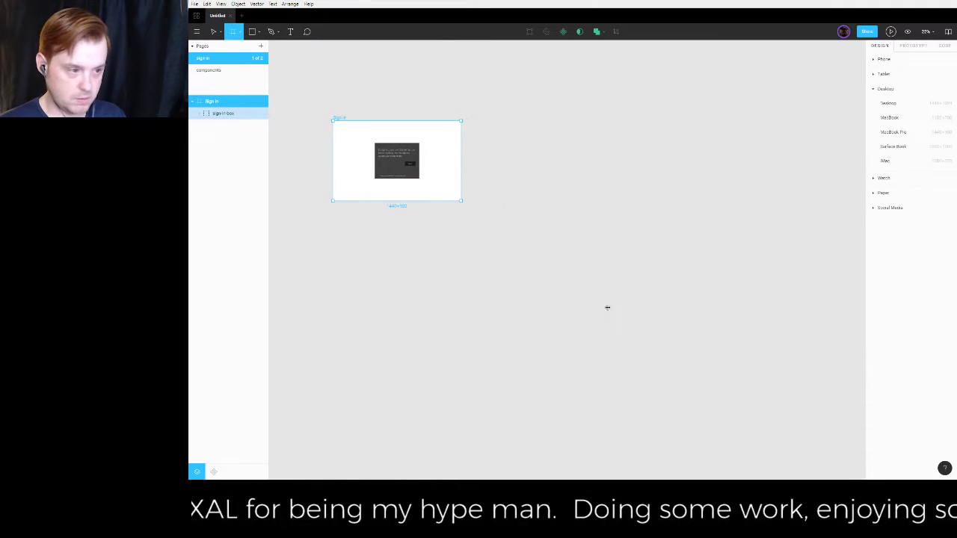
pyautogui.click(903, 132)
pyautogui.moveTo(541, 260); pyautogui.dragTo(523, 167)
pyautogui.click(574, 274)
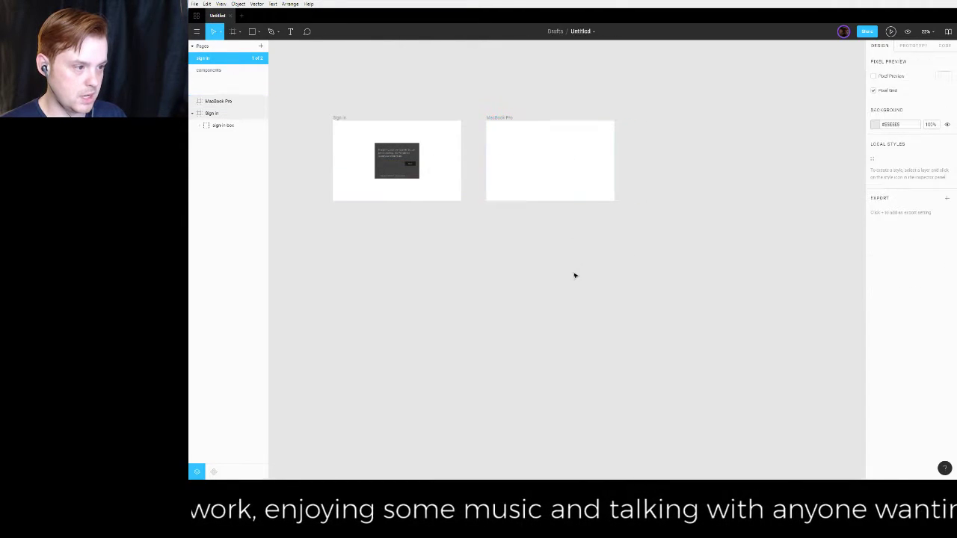
# - Move the MacBook Pro frame below the Sign in frame in the layer order and paste a copy of the sign-in-box group into it
pyautogui.scroll(1, 500, 179)
pyautogui.hscroll(-1, 516, 186)
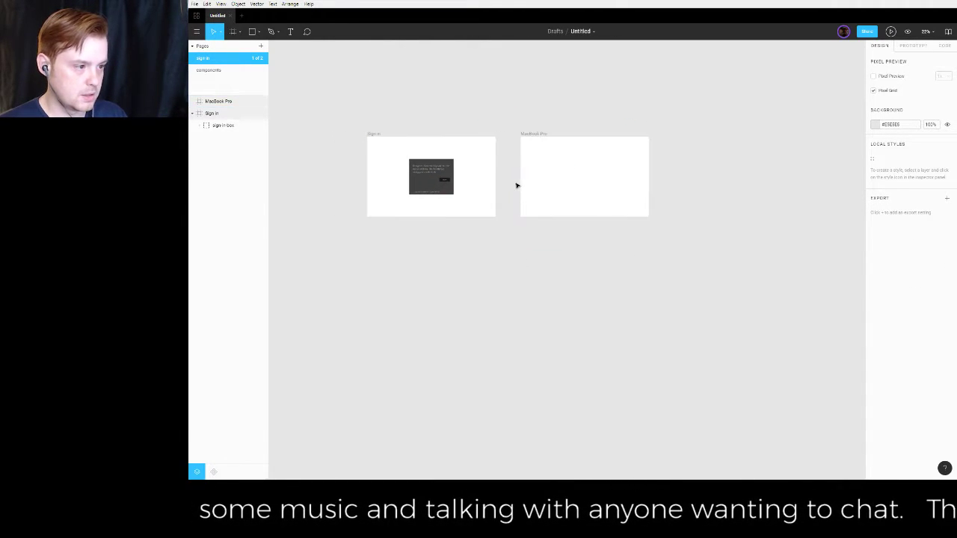
pyautogui.hscroll(3, 523, 197)
pyautogui.hscroll(-2, 523, 197)
pyautogui.scroll(-1, 523, 198)
pyautogui.scroll(3, 521, 209)
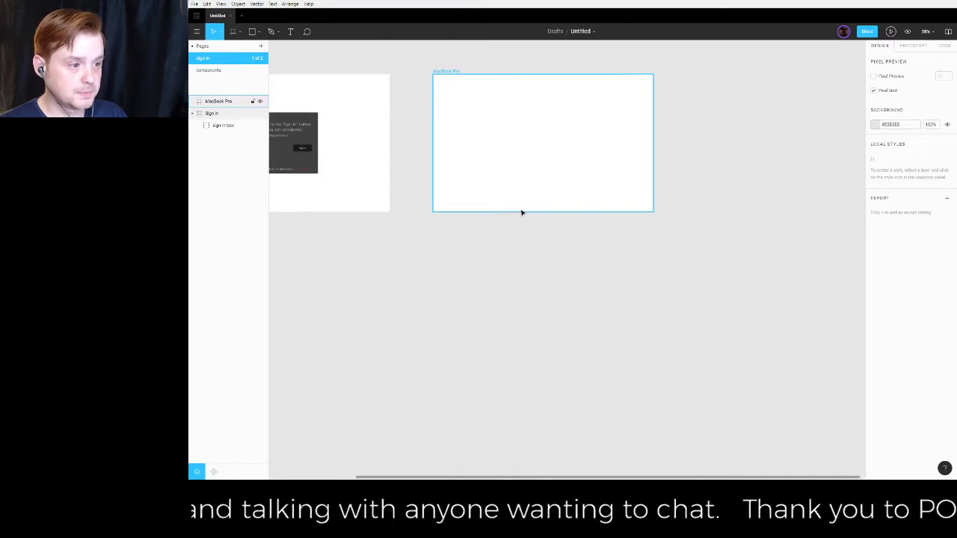
pyautogui.scroll(2, 538, 229)
pyautogui.scroll(-1, 541, 237)
pyautogui.click(225, 125)
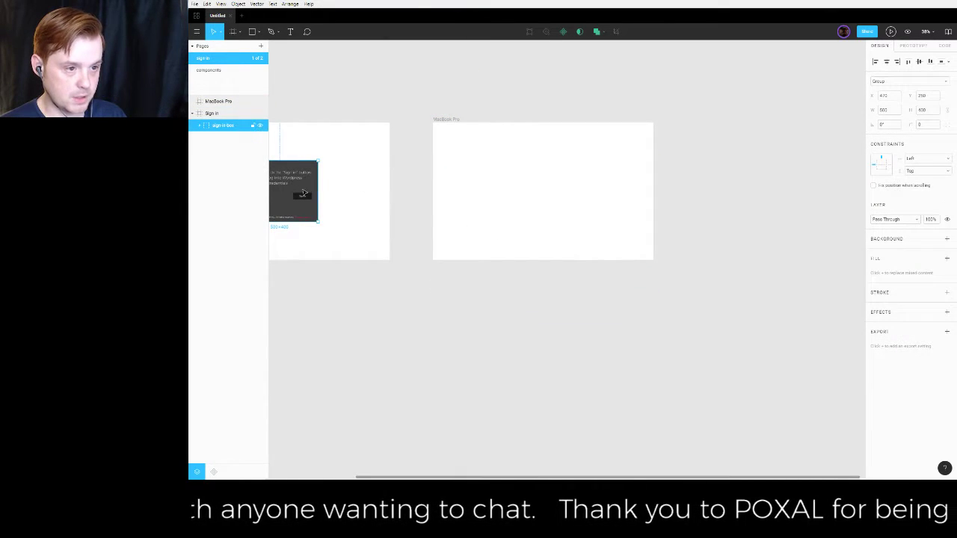
pyautogui.moveTo(222, 102); pyautogui.dragTo(222, 139)
pyautogui.click(193, 103)
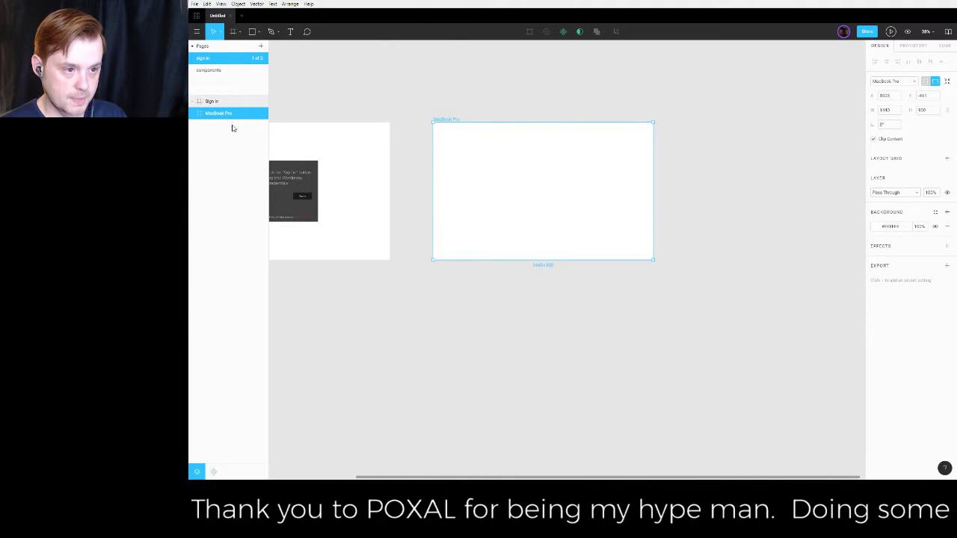
pyautogui.hotkey('ctrl', 'v')
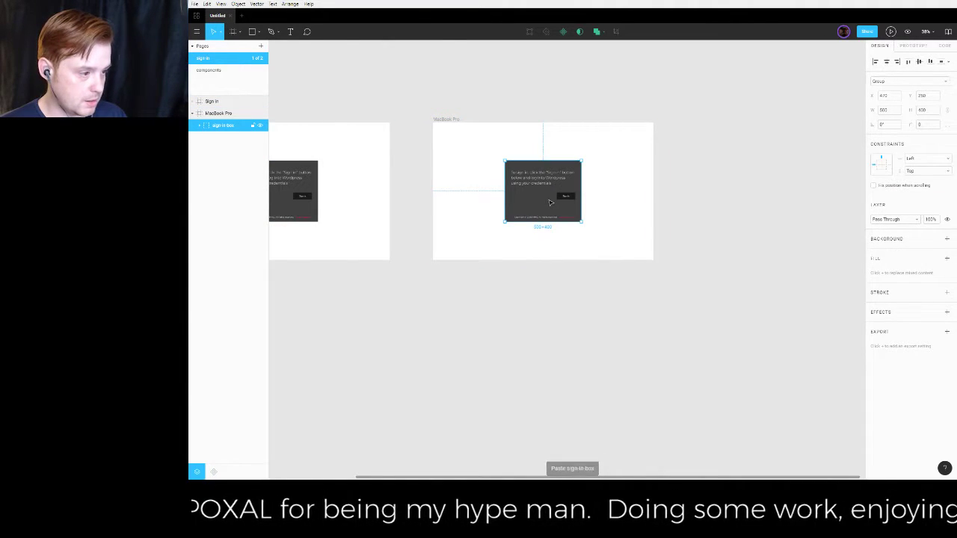
# - Delete the primary button and the copyright text from the copied sign-in-box in the MacBook Pro frame
pyautogui.scroll(-1, 549, 202)
pyautogui.scroll(4, 549, 205)
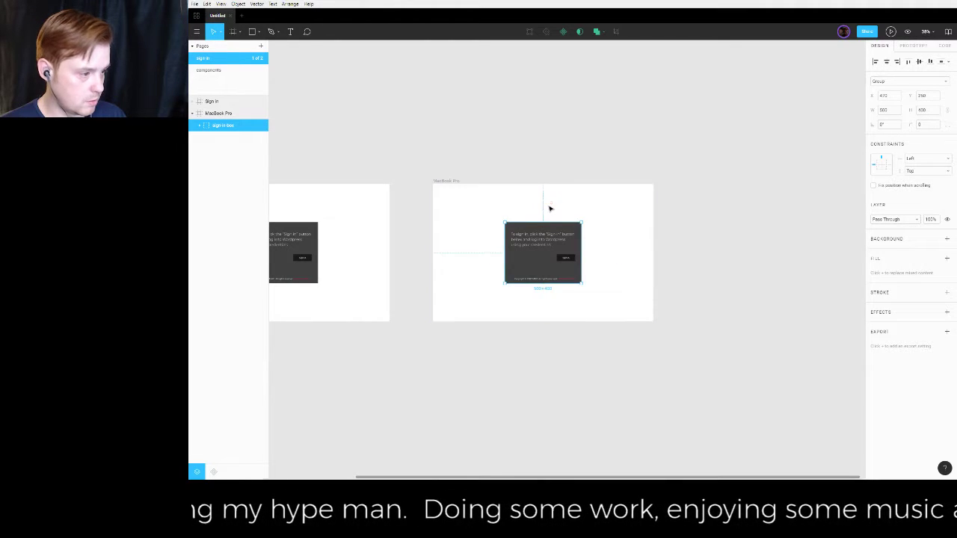
pyautogui.keyDown('ctrl'); pyautogui.scroll(5, 549, 209); pyautogui.keyUp('ctrl')
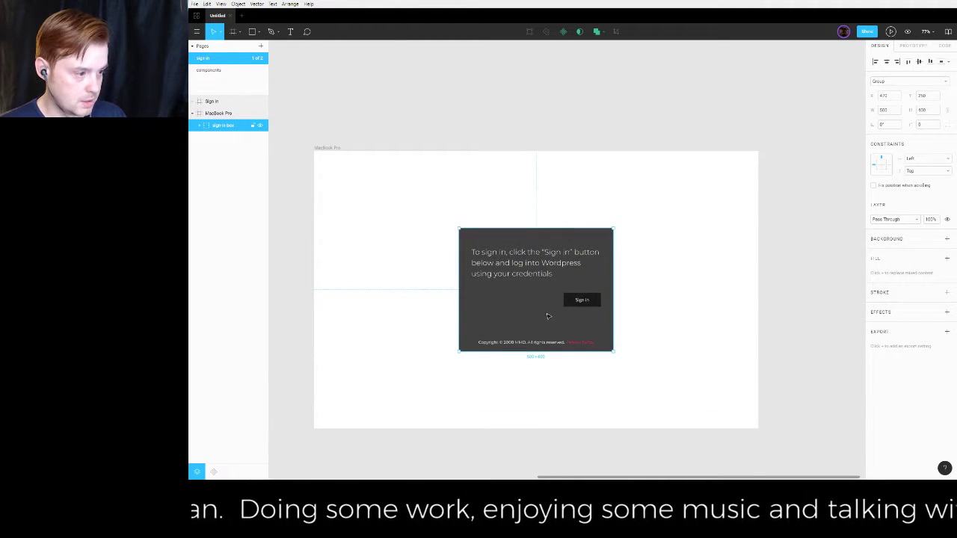
pyautogui.click(675, 305)
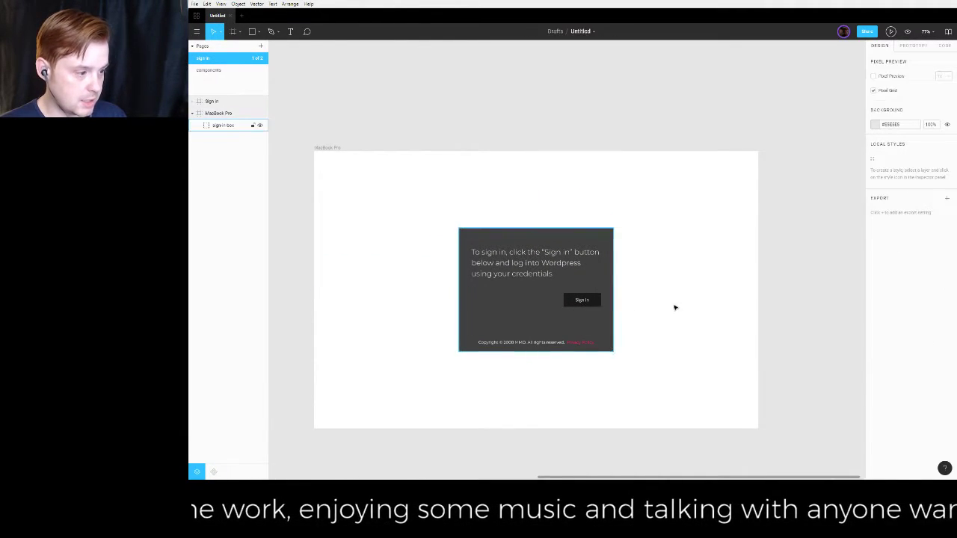
pyautogui.click(581, 299)
pyautogui.click(636, 316)
pyautogui.click(553, 283)
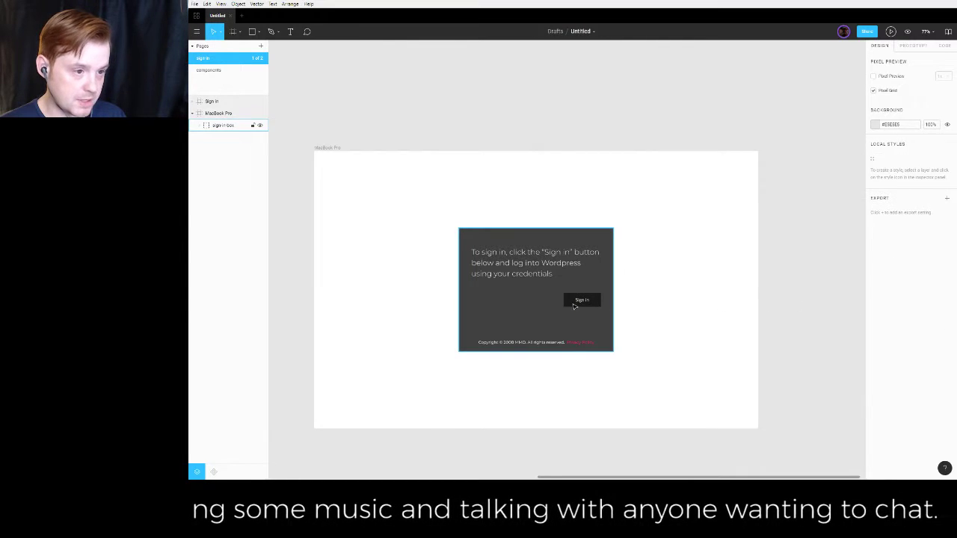
pyautogui.click(200, 126)
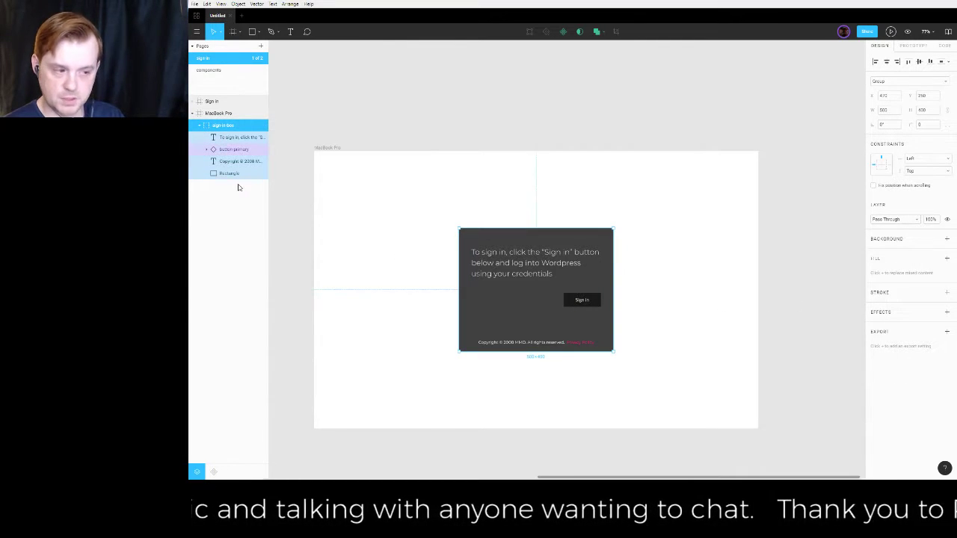
pyautogui.press('Escape')
pyautogui.keyDown('ctrl'); pyautogui.click(580, 301); pyautogui.keyUp('ctrl')
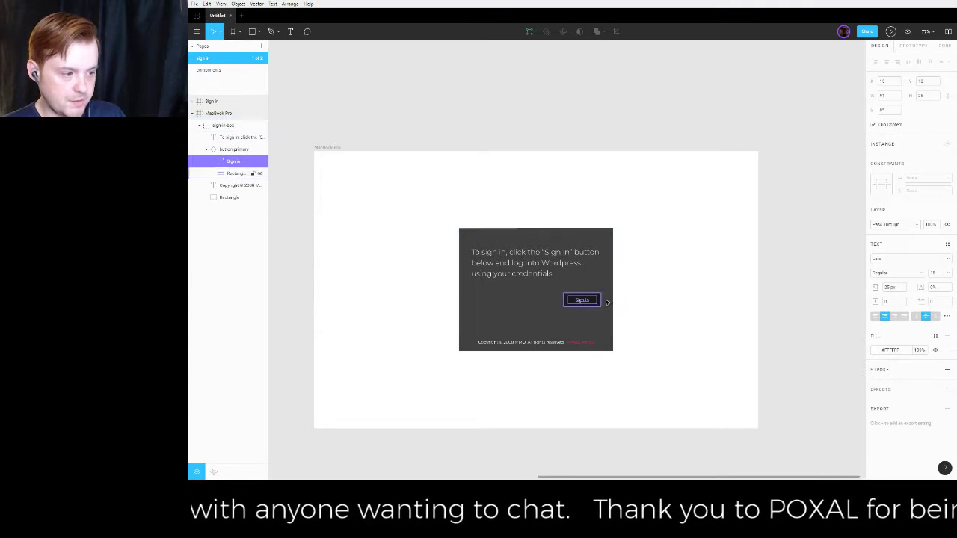
pyautogui.click(240, 151)
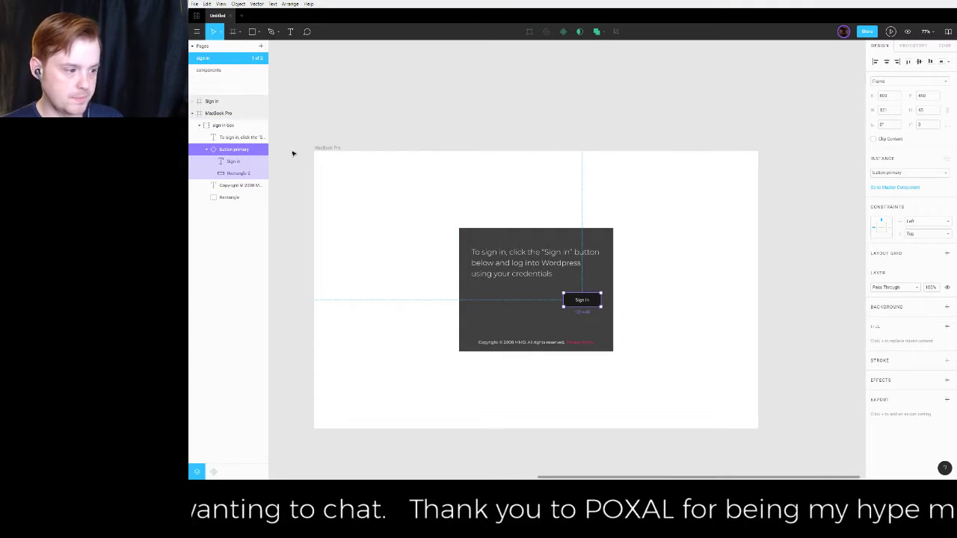
pyautogui.press('Delete')
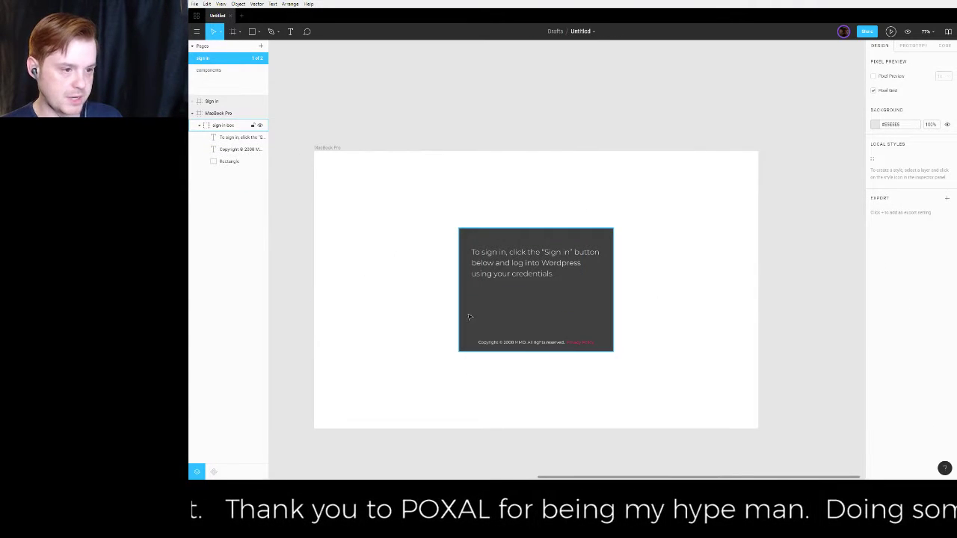
pyautogui.click(218, 150)
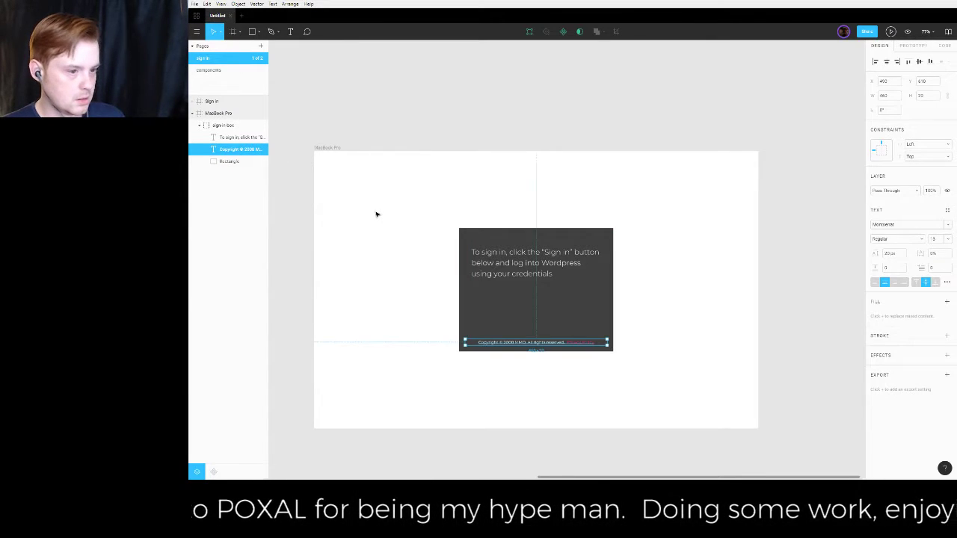
pyautogui.press('Delete')
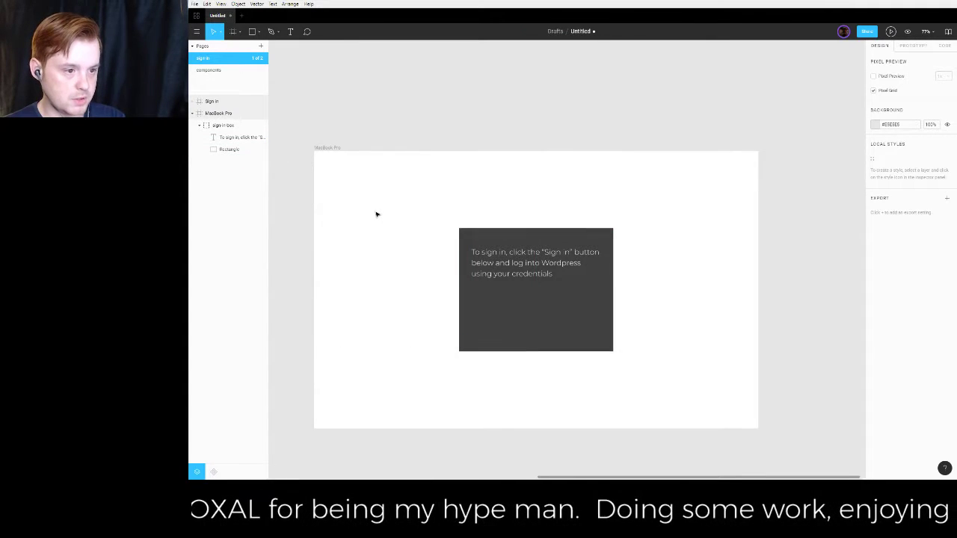
# - Replace the text in the MacBook Pro frame's box with "Successfully signed in.", a blank line and "Please wait while we start your session."
pyautogui.click(527, 265)
pyautogui.doubleClick(538, 259)
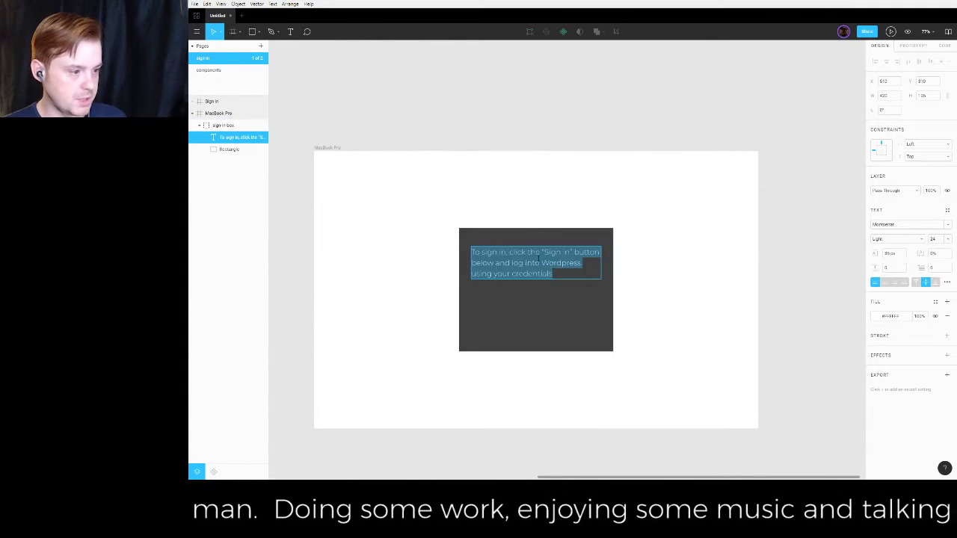
pyautogui.write('Success')
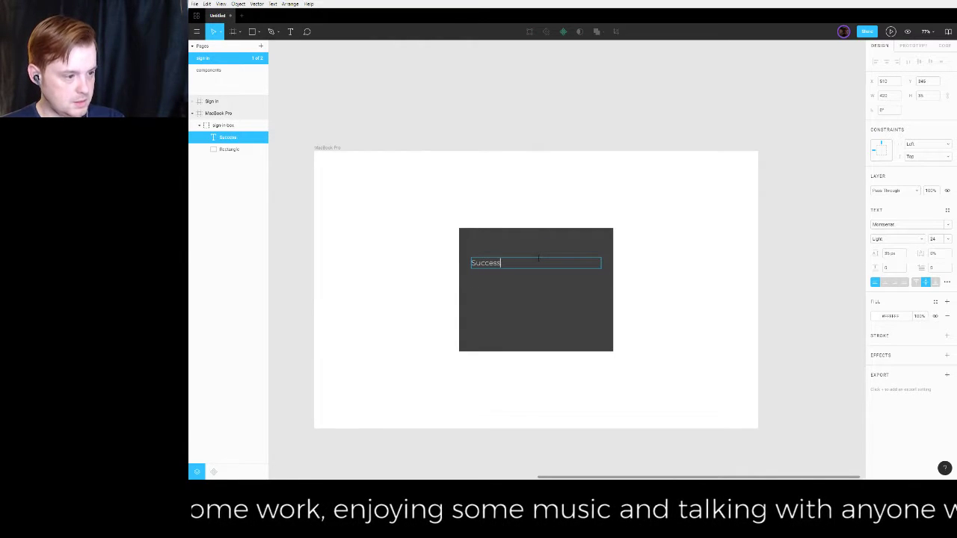
pyautogui.write('fully signed')
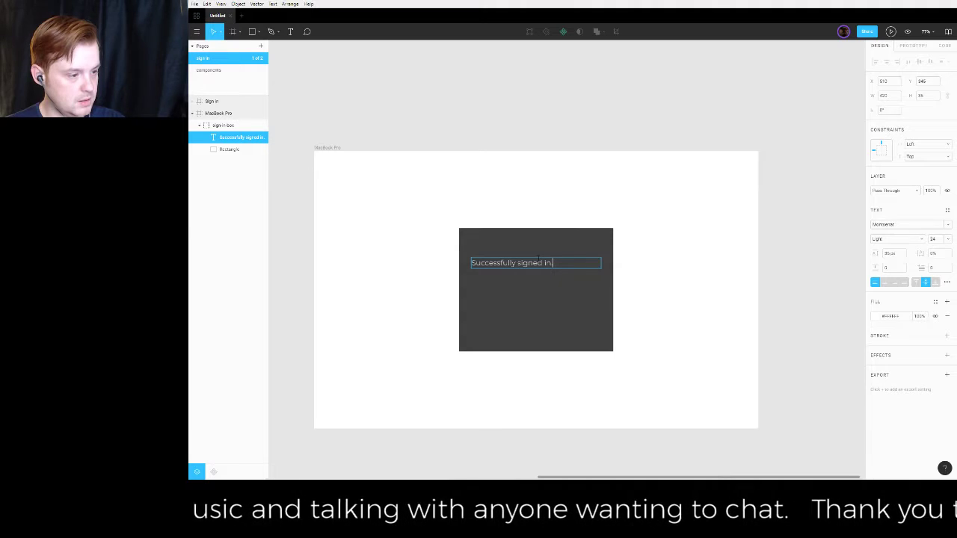
pyautogui.write(' in.')
pyautogui.press('Return')
pyautogui.write('Please')
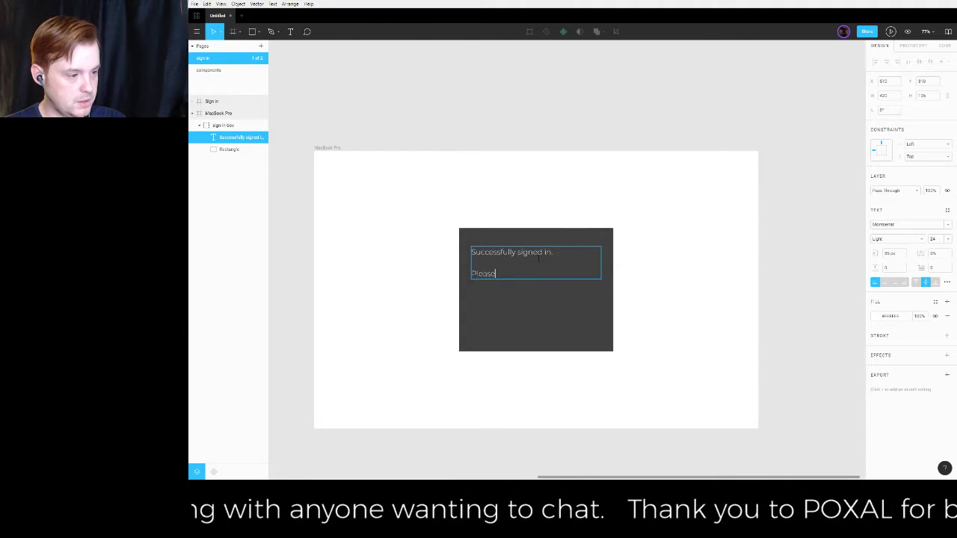
pyautogui.write(' wait while')
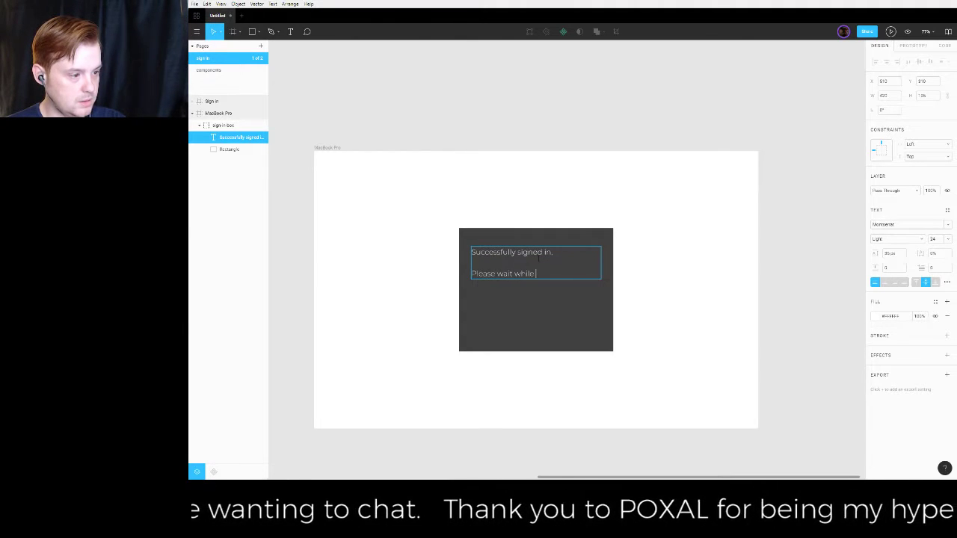
pyautogui.write(' we start your')
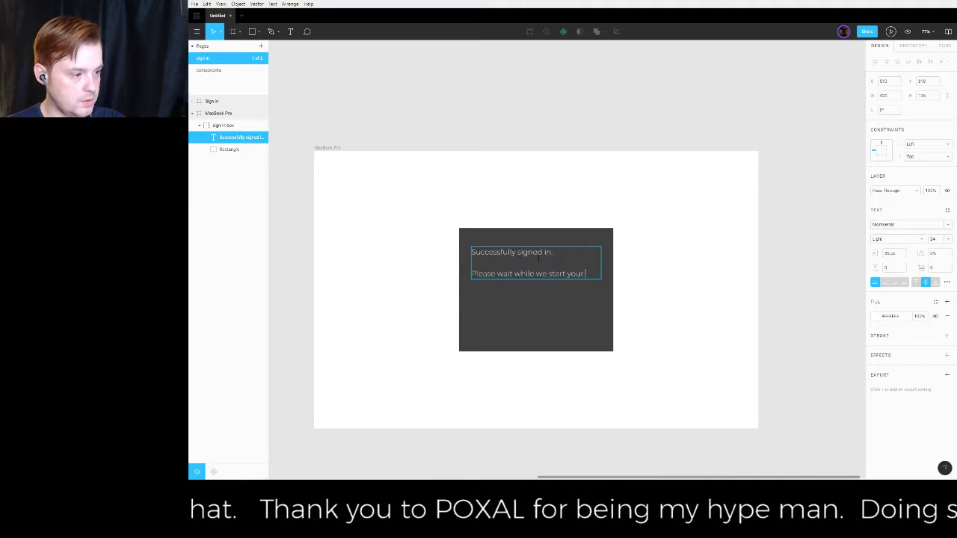
pyautogui.write(' sossion.')
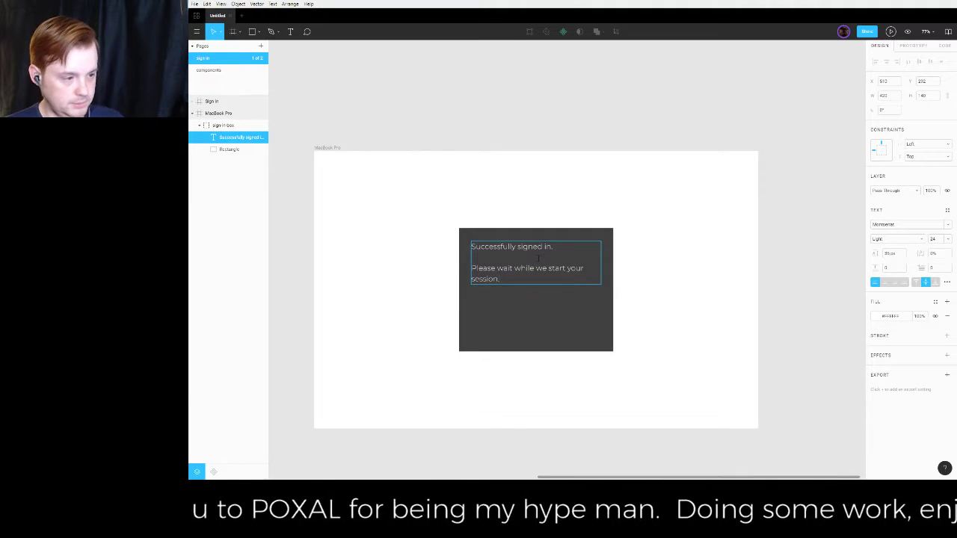
pyautogui.press('Escape')
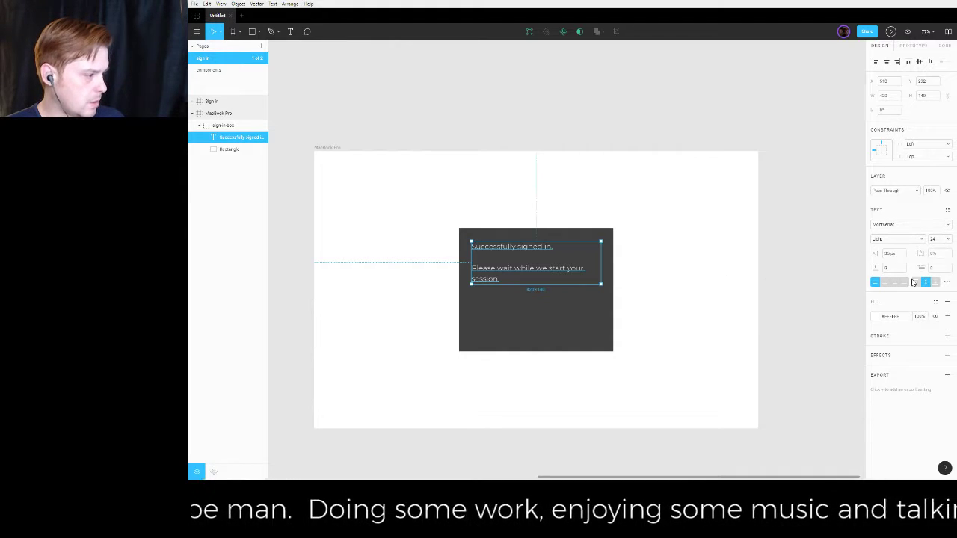
# - Align the success message to the top of its text box and move it down to Y 310, 60 px below the dark box's top edge
pyautogui.click(518, 271)
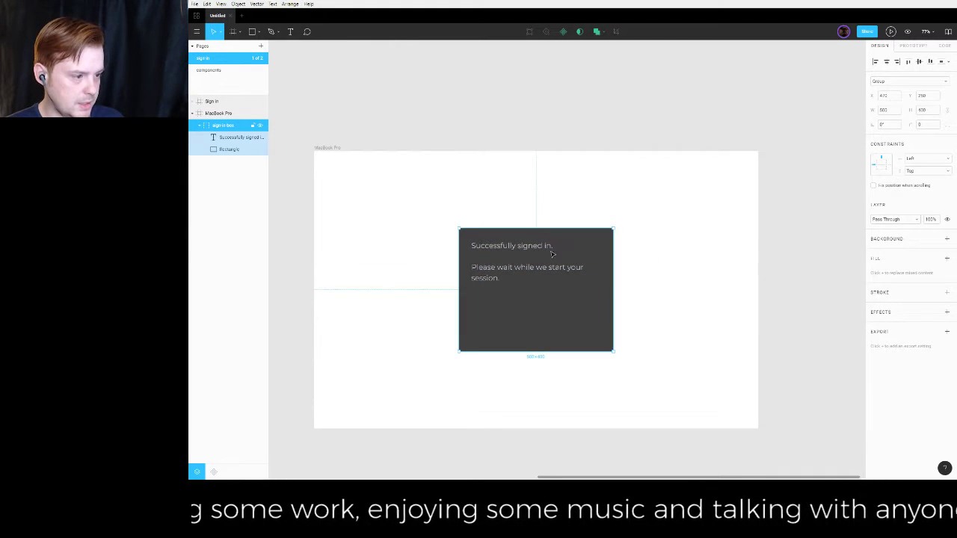
pyautogui.press('Escape')
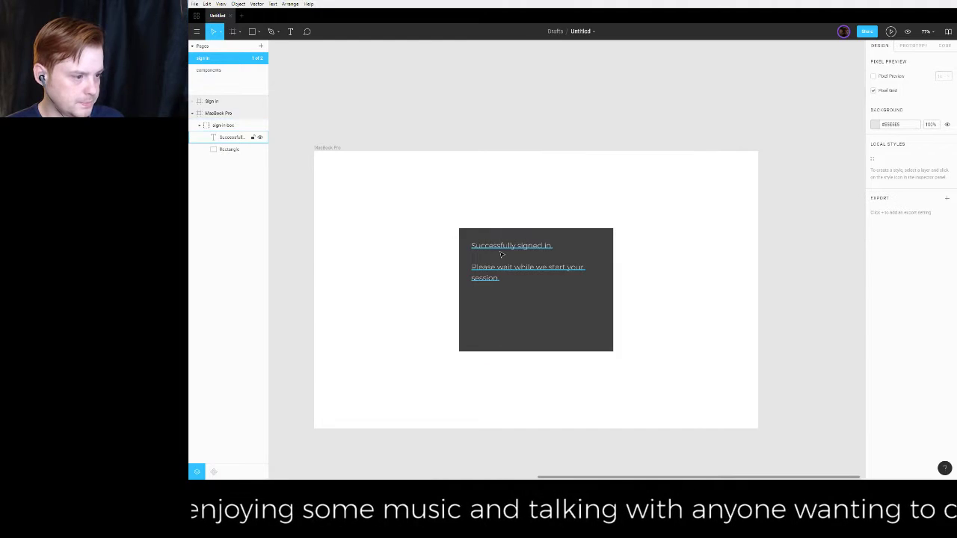
pyautogui.keyDown('ctrl'); pyautogui.click(502, 253); pyautogui.keyUp('ctrl')
pyautogui.press('alt')
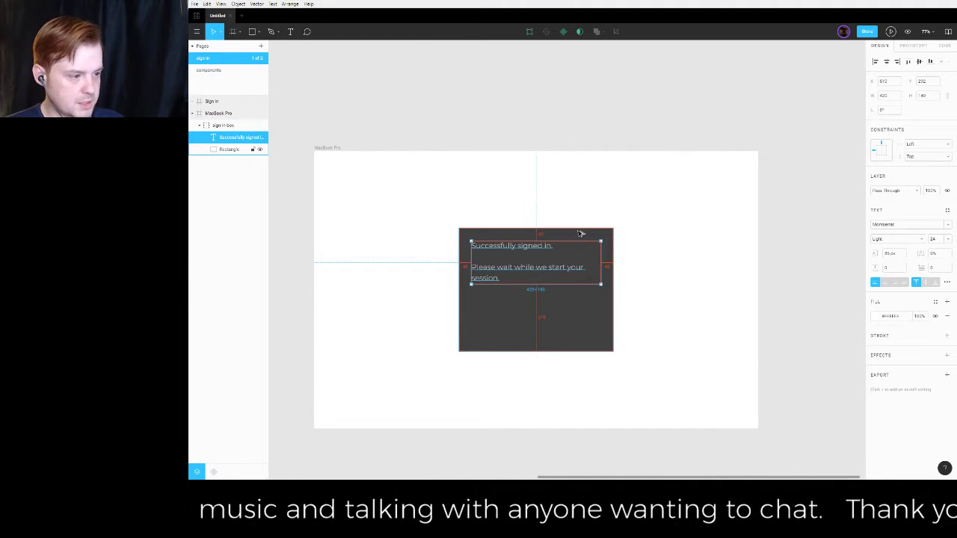
pyautogui.press('Down')
pyautogui.press('Down')
pyautogui.press('Down')
pyautogui.press('Down')
pyautogui.press('Down')
pyautogui.press('Down')
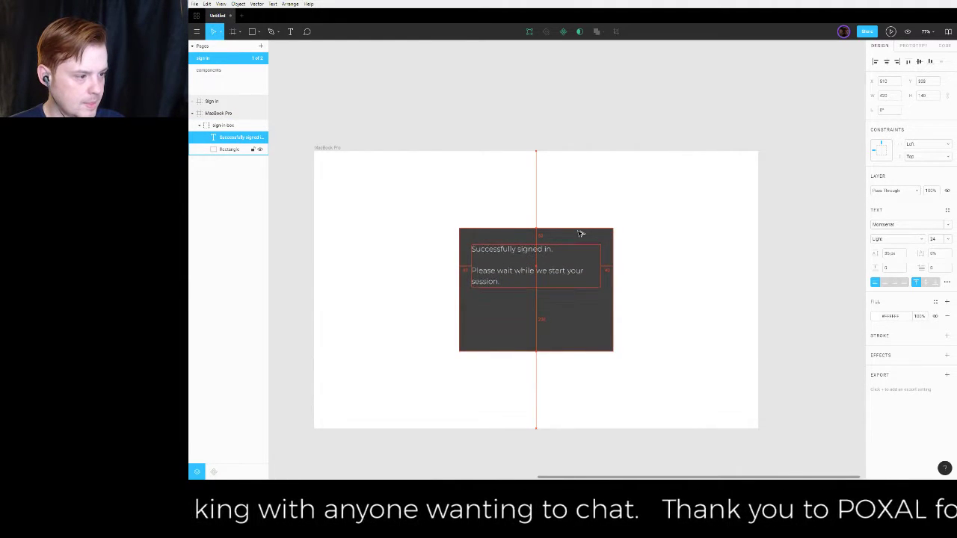
pyautogui.press('Down')
pyautogui.press('Down')
pyautogui.press('Down')
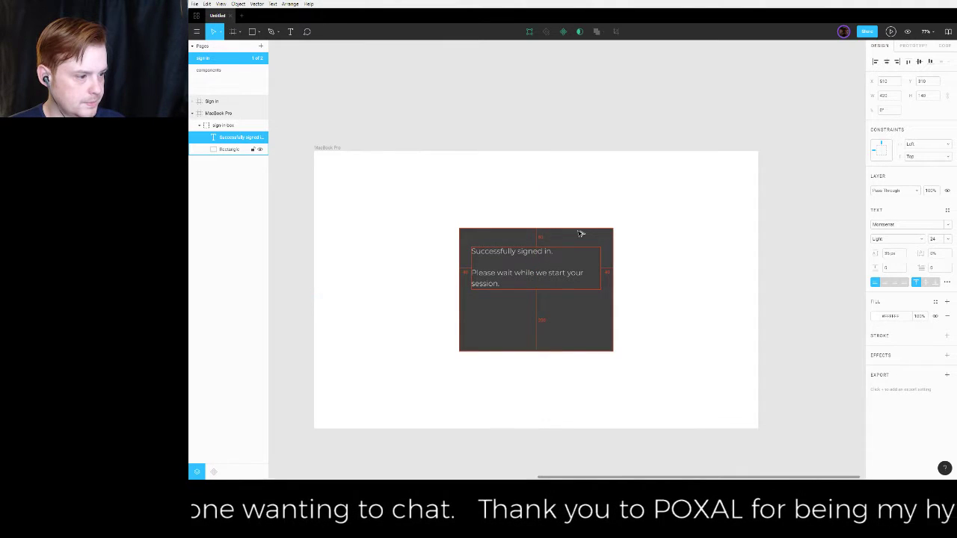
pyautogui.click(719, 301)
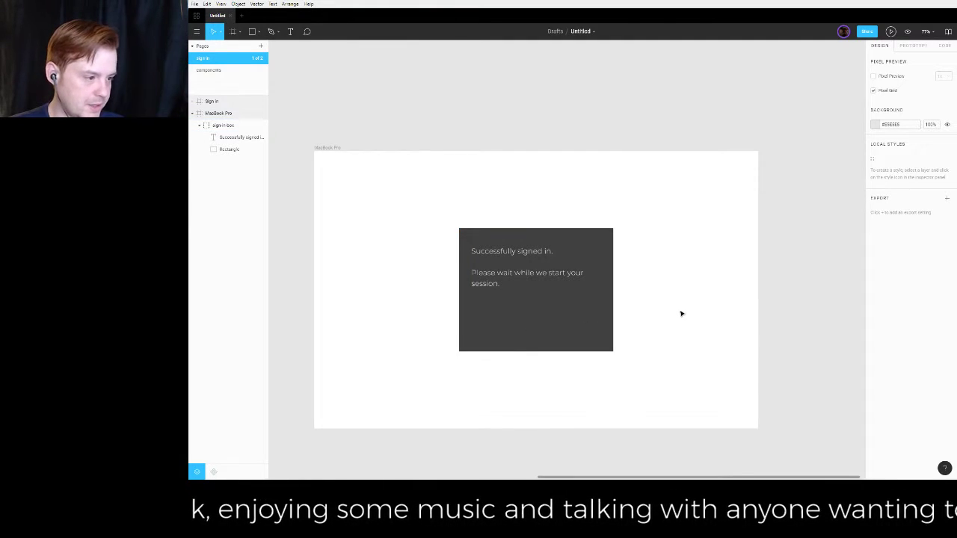
# - Review the success message box and compare the MacBook Pro frame with the Sign in frame
pyautogui.scroll(-3, 676, 314)
pyautogui.scroll(3, 676, 310)
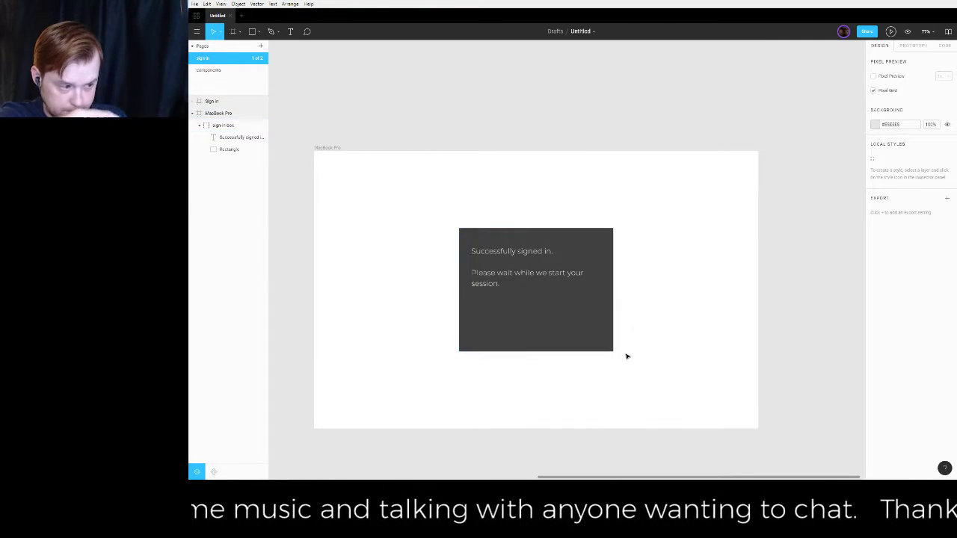
pyautogui.scroll(-1, 591, 284)
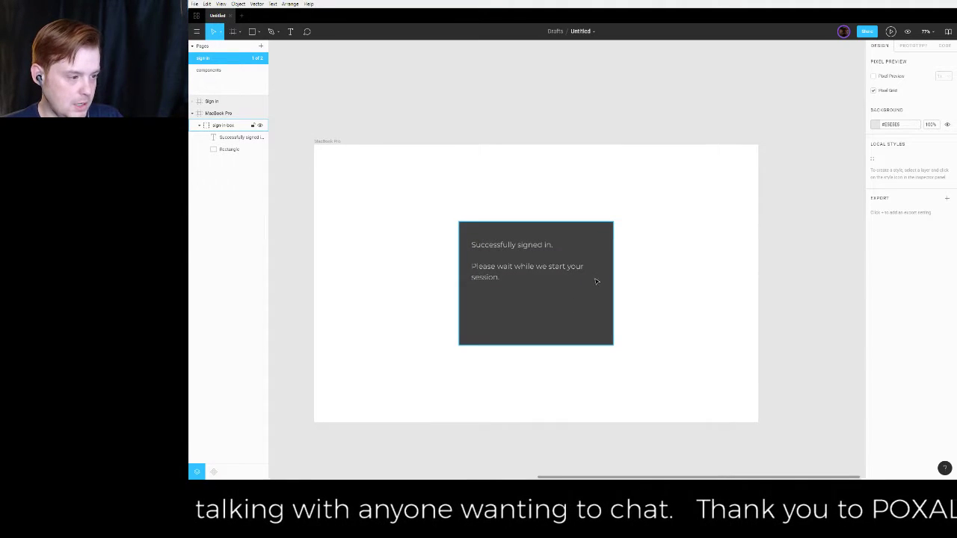
pyautogui.scroll(1, 601, 288)
pyautogui.scroll(1, 604, 289)
pyautogui.scroll(-1, 607, 290)
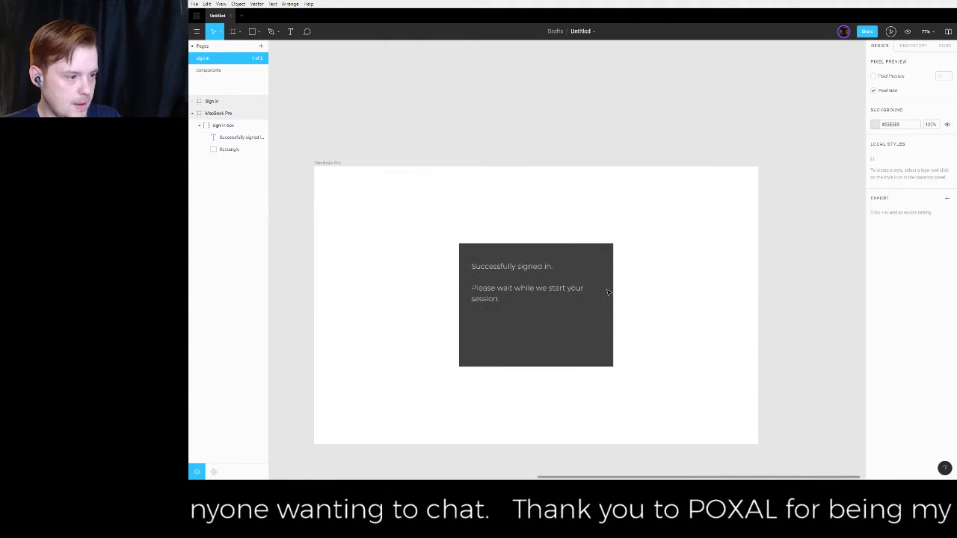
pyautogui.scroll(-2, 682, 278)
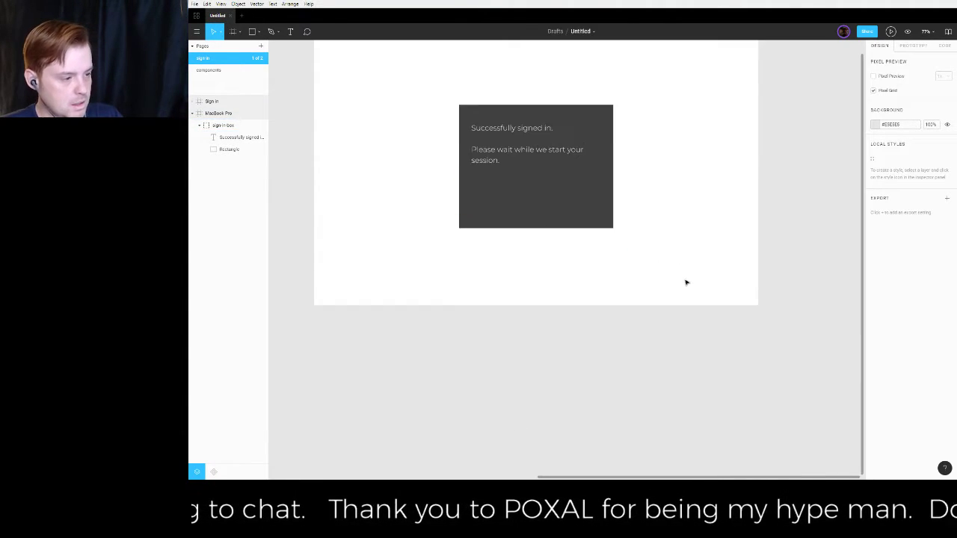
pyautogui.scroll(1, 678, 274)
pyautogui.hscroll(-2, 680, 276)
pyautogui.scroll(-3, 677, 272)
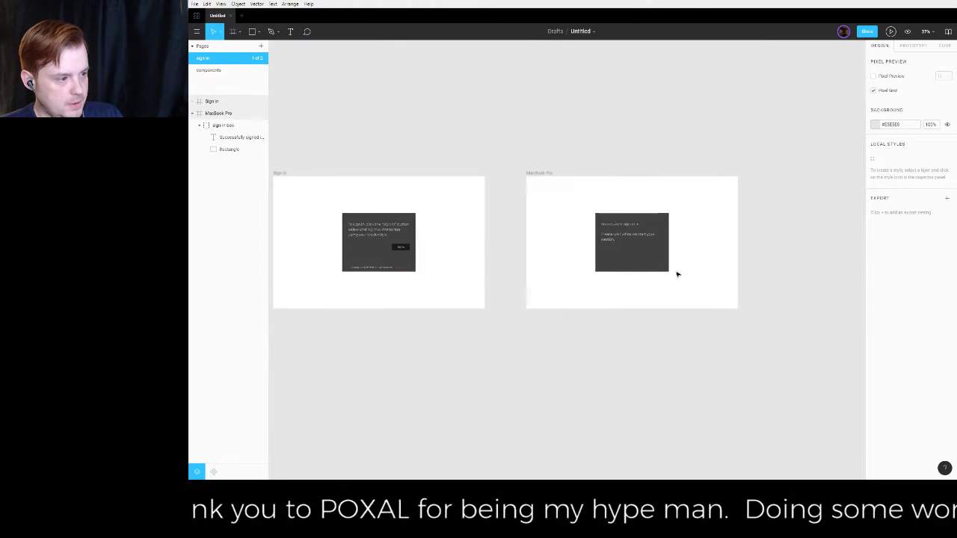
pyautogui.scroll(1, 675, 271)
pyautogui.scroll(-1, 676, 274)
pyautogui.scroll(-1, 677, 274)
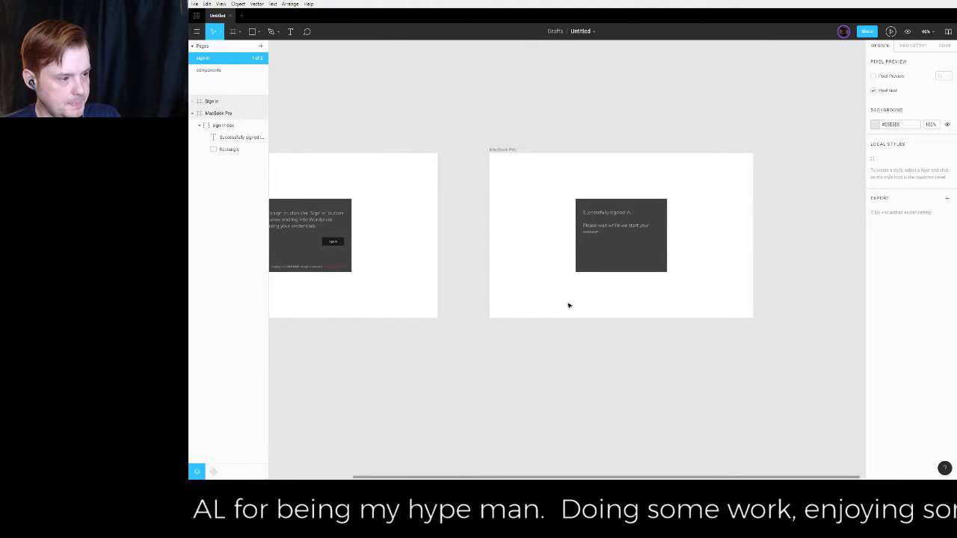
pyautogui.scroll(-1, 594, 296)
pyautogui.scroll(1, 600, 297)
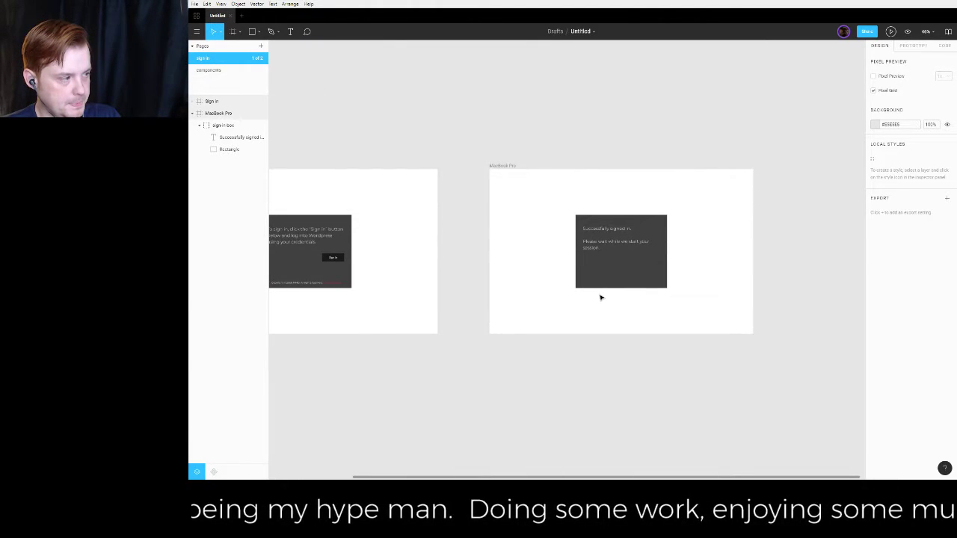
# - Select the primary button in the Sign in frame and examine its prototype interaction and destination options
pyautogui.click(335, 260)
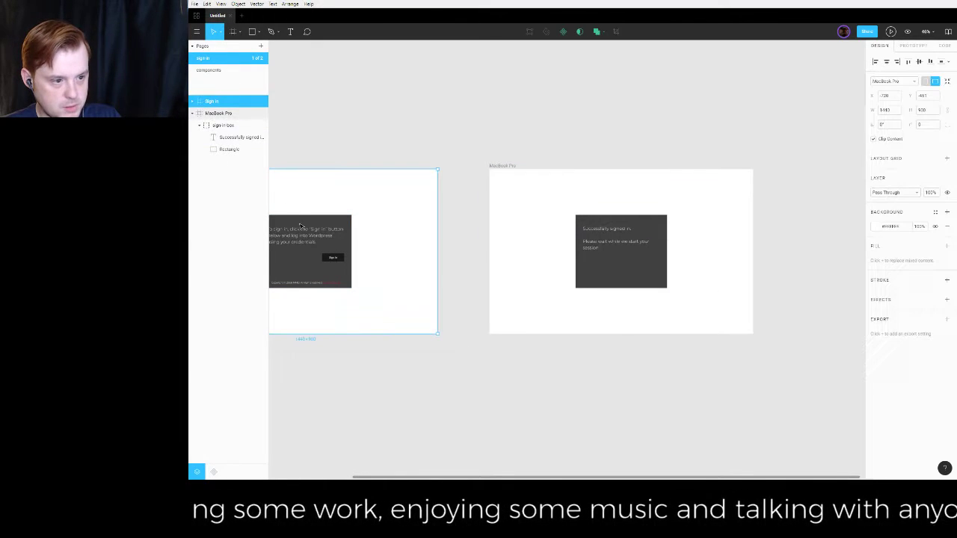
pyautogui.keyDown('ctrl'); pyautogui.click(334, 259); pyautogui.keyUp('ctrl')
pyautogui.click(341, 259)
pyautogui.click(223, 138)
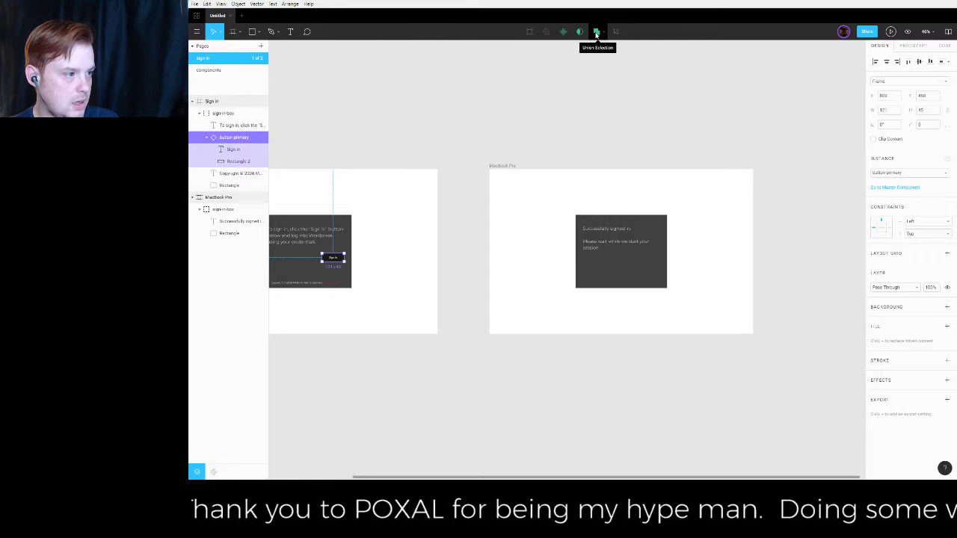
pyautogui.click(244, 36)
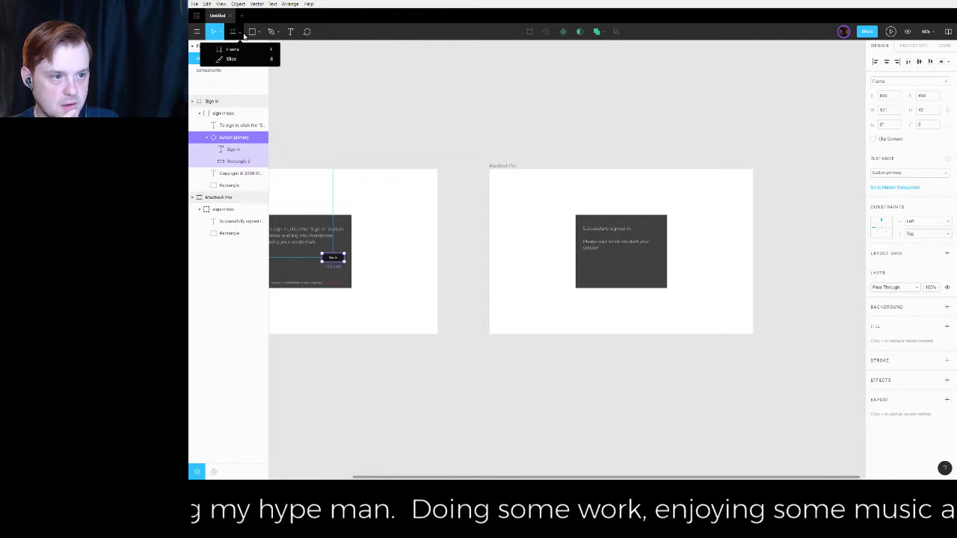
pyautogui.click(219, 36)
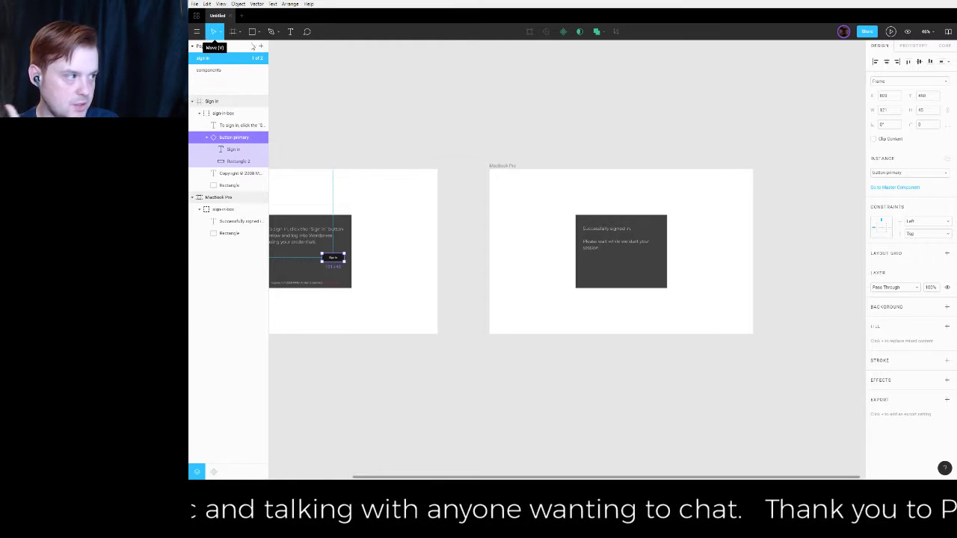
pyautogui.click(912, 46)
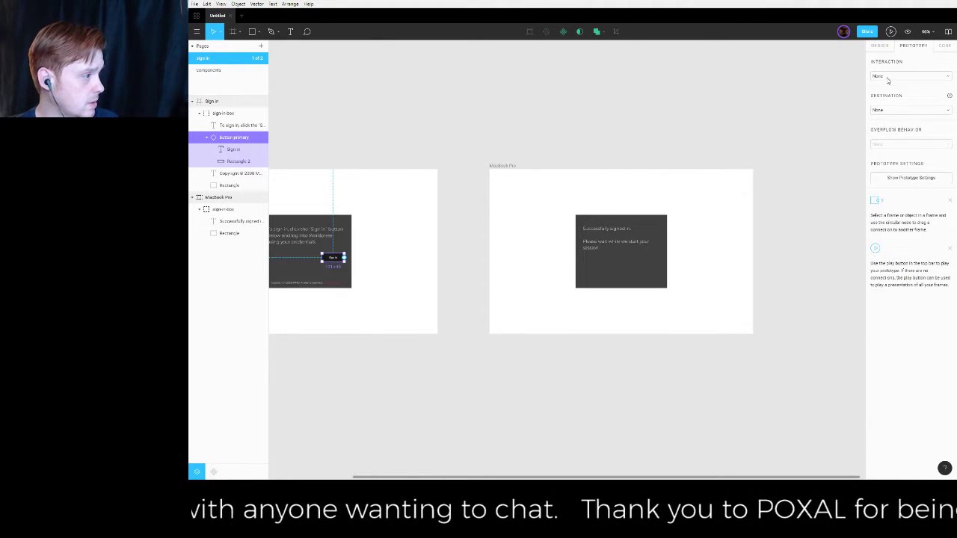
pyautogui.click(889, 76)
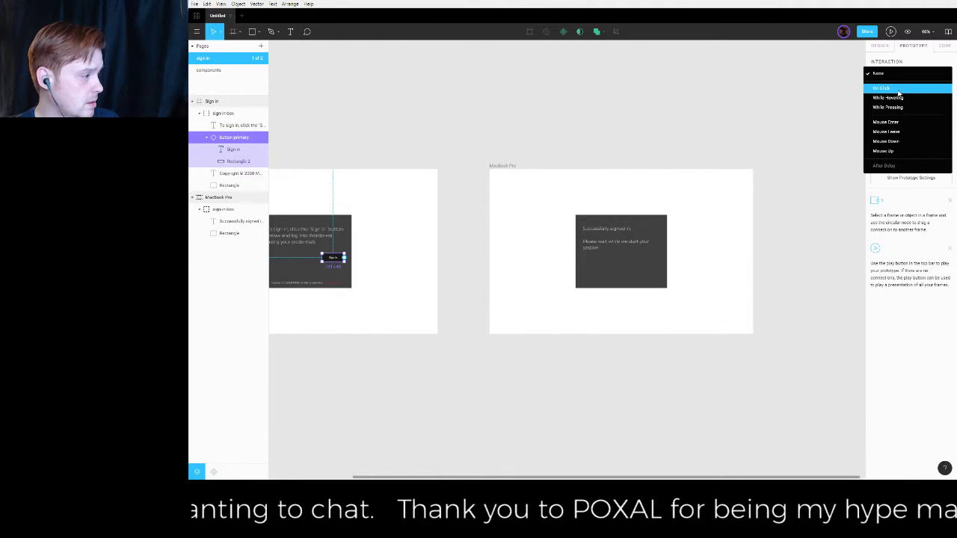
pyautogui.click(894, 72)
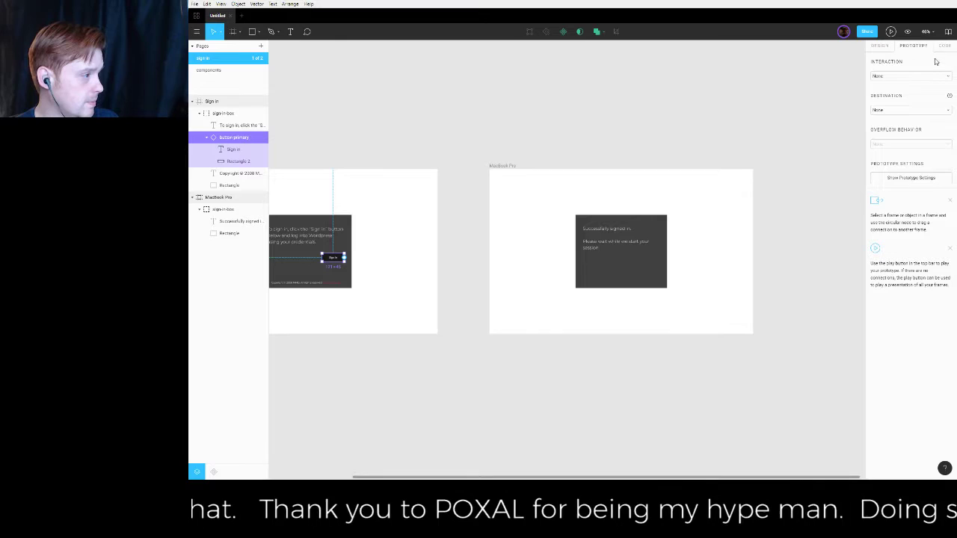
pyautogui.click(906, 113)
pyautogui.click(917, 88)
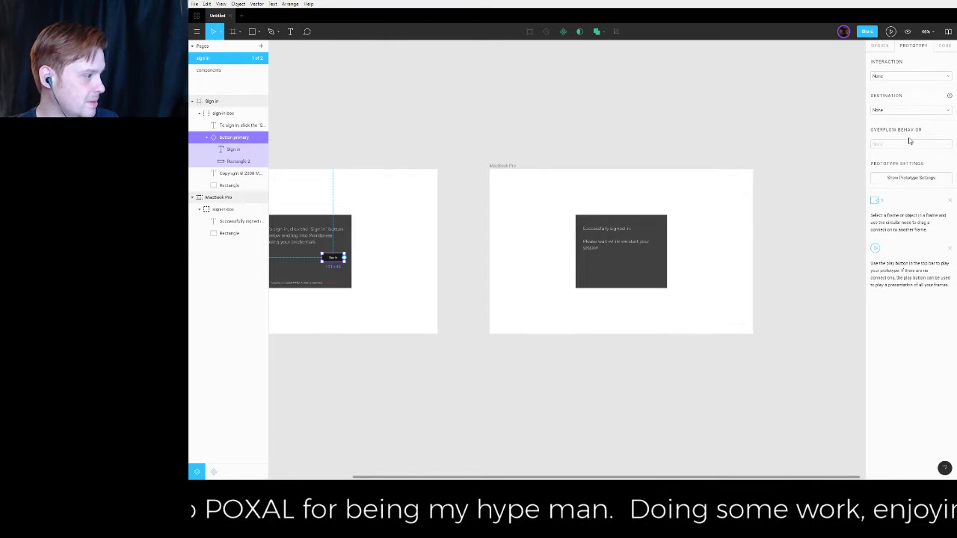
# - Rename the MacBook Pro frame as Signed in message
pyautogui.doubleClick(245, 196)
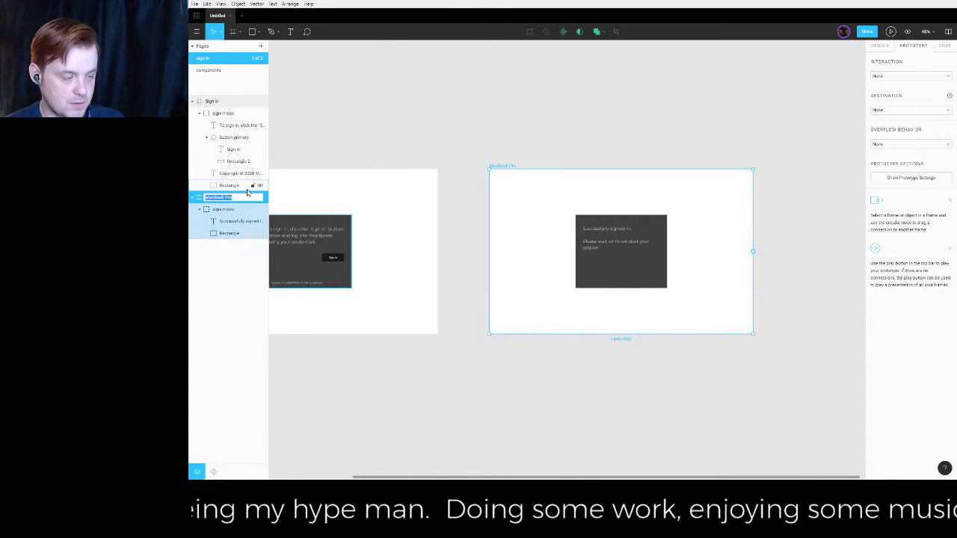
pyautogui.write('succ')
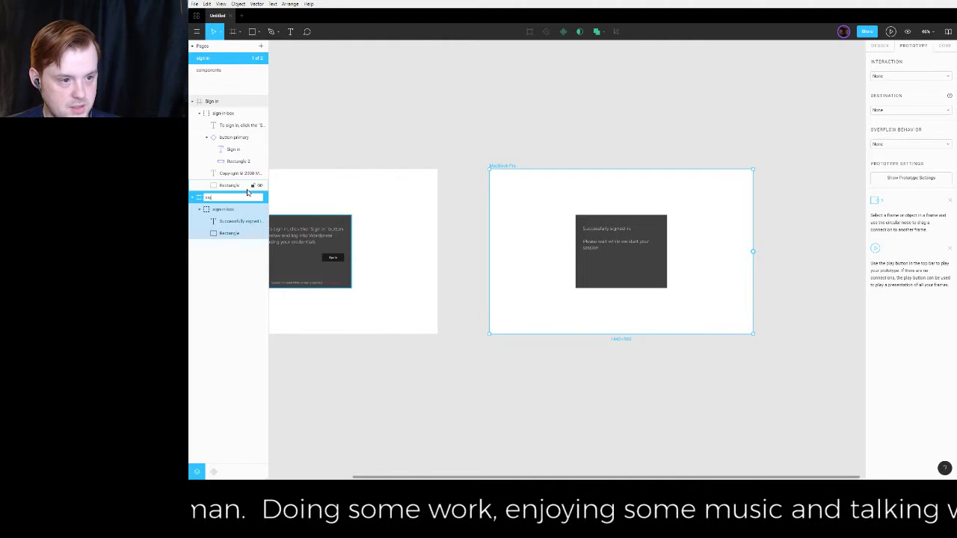
pyautogui.write('essa')
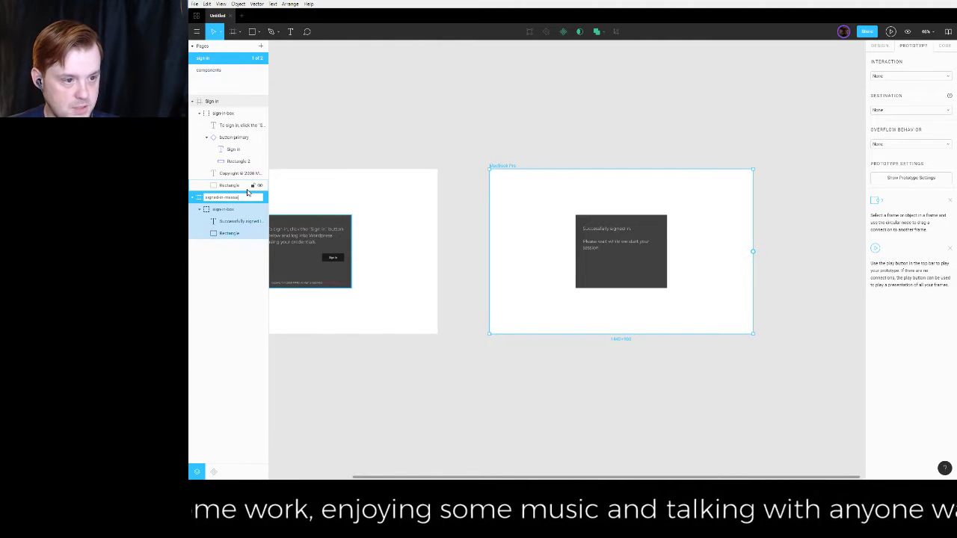
pyautogui.write('ge')
pyautogui.hotkey('ctrl', 'a')
pyautogui.write('Signe')
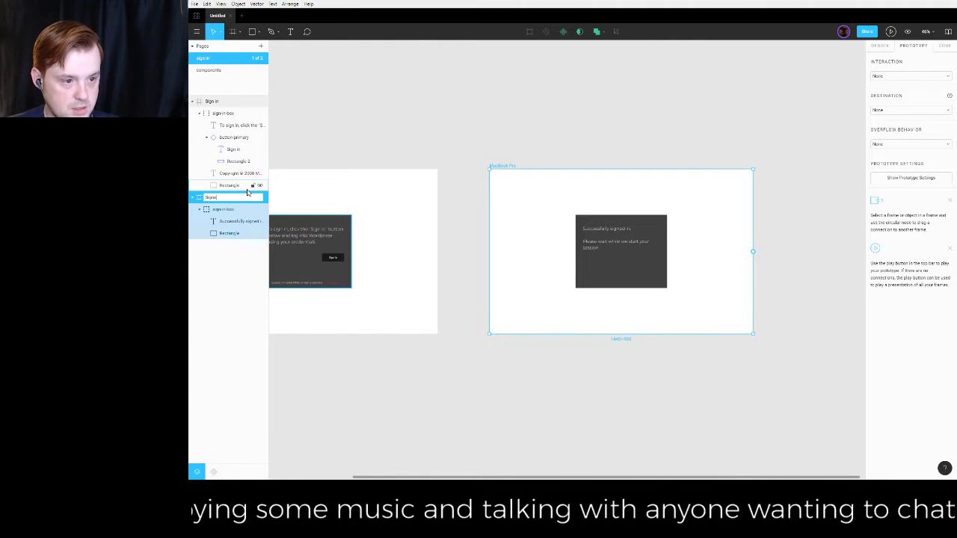
pyautogui.write('d in message')
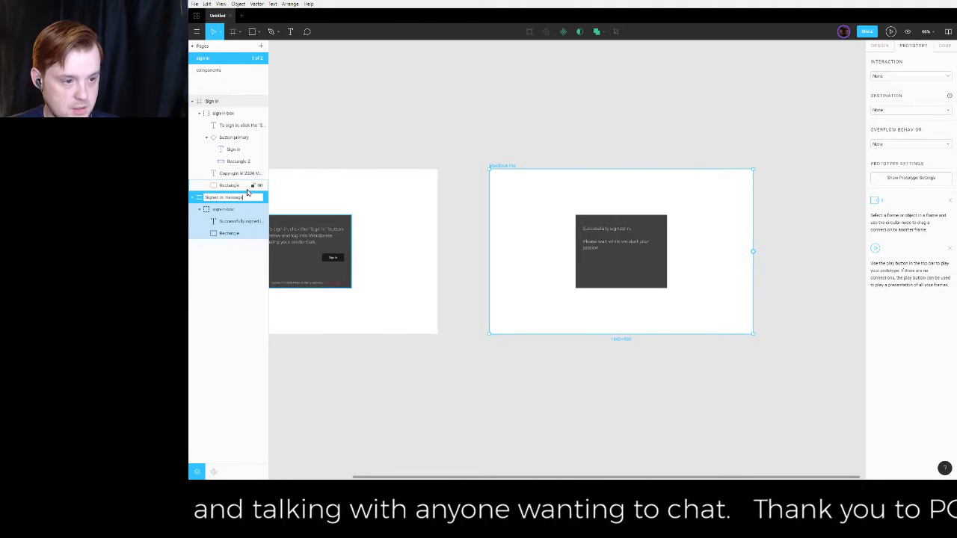
pyautogui.press('Return')
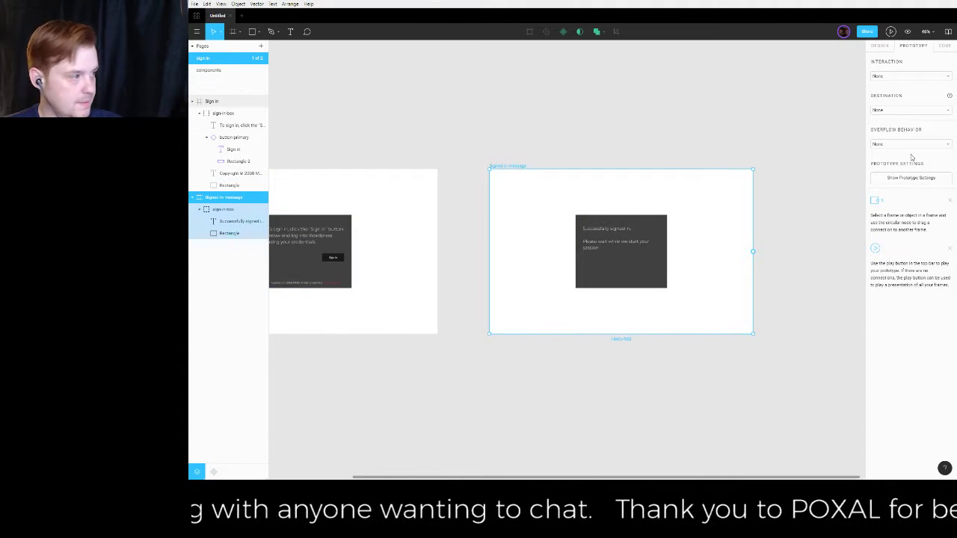
# - Examine the Signed in message frame's overflow options and the prototype's device options, and dismiss the hint about creating connections
pyautogui.click(904, 147)
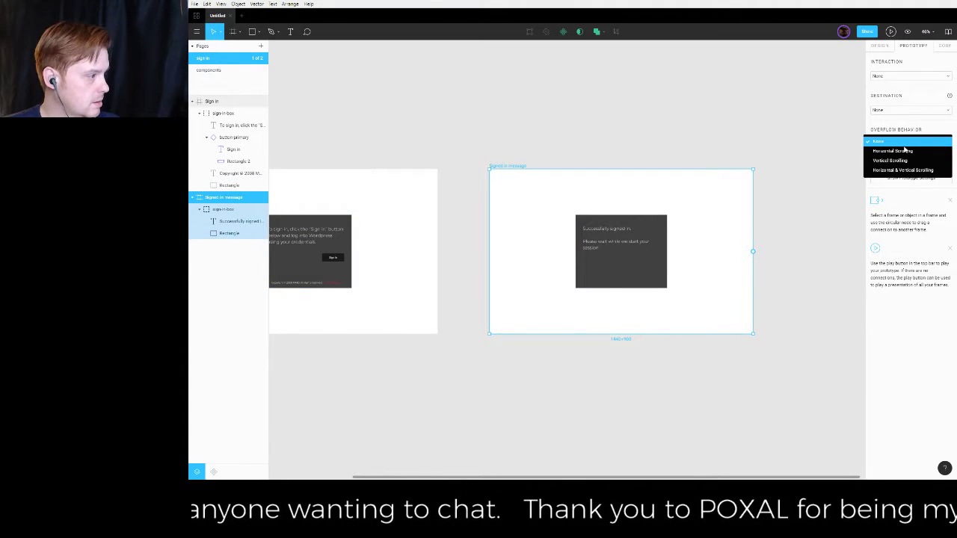
pyautogui.click(943, 129)
pyautogui.press('Escape')
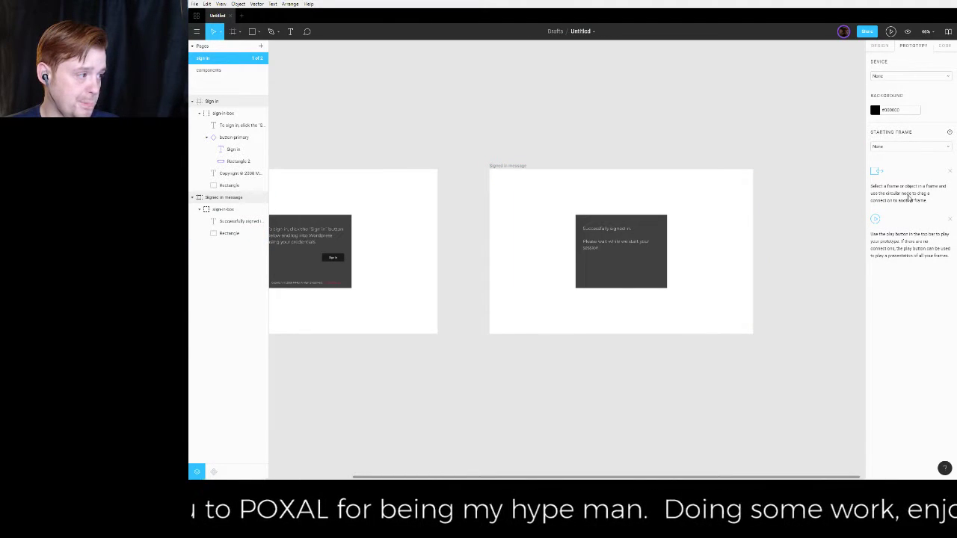
pyautogui.click(908, 78)
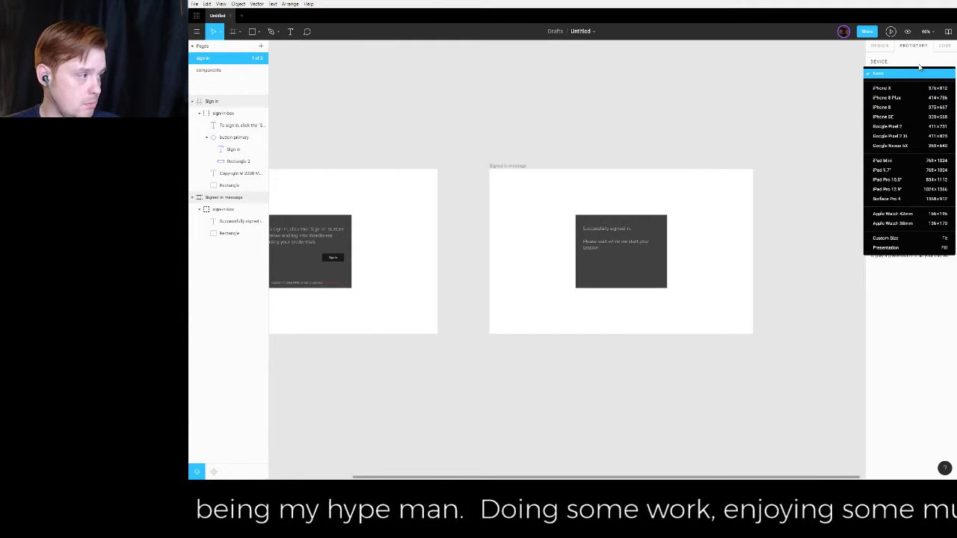
pyautogui.click(921, 67)
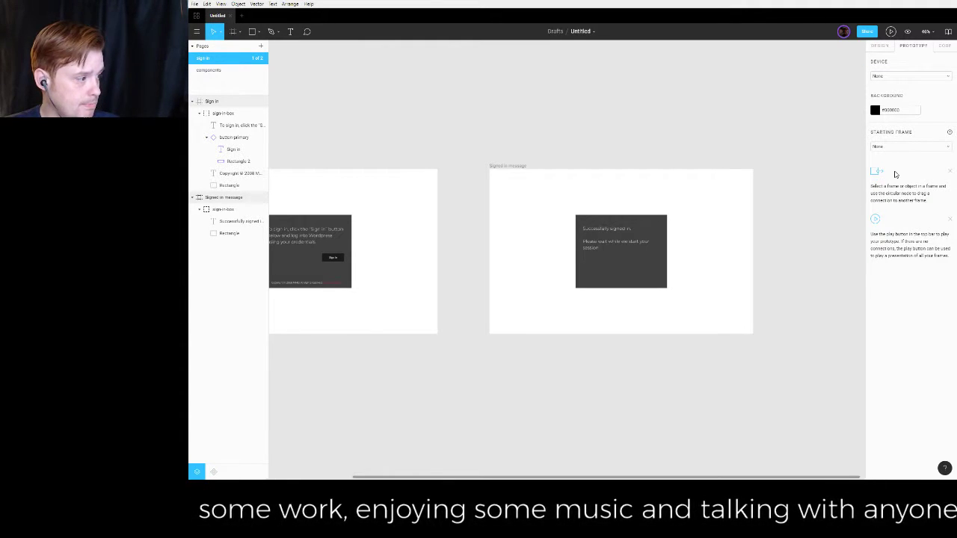
pyautogui.click(951, 173)
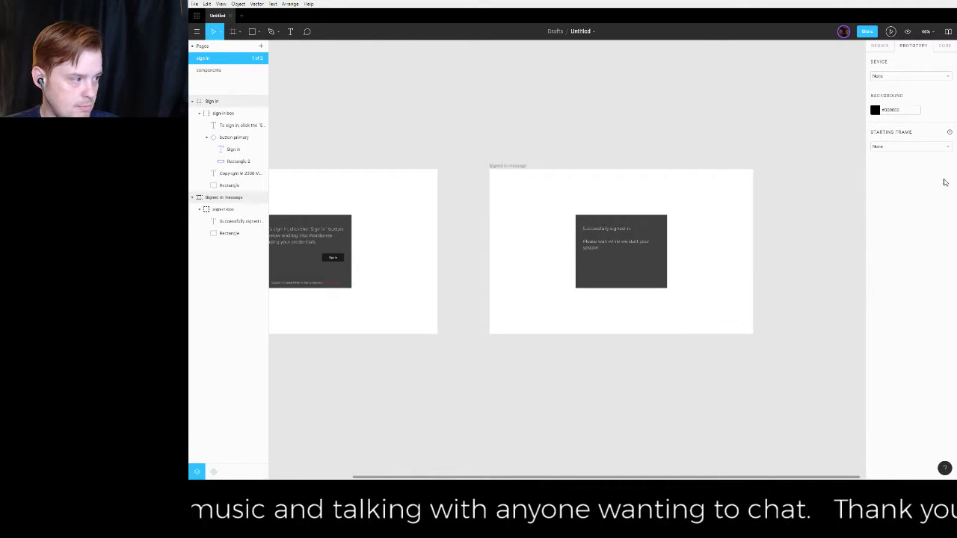
pyautogui.click(880, 47)
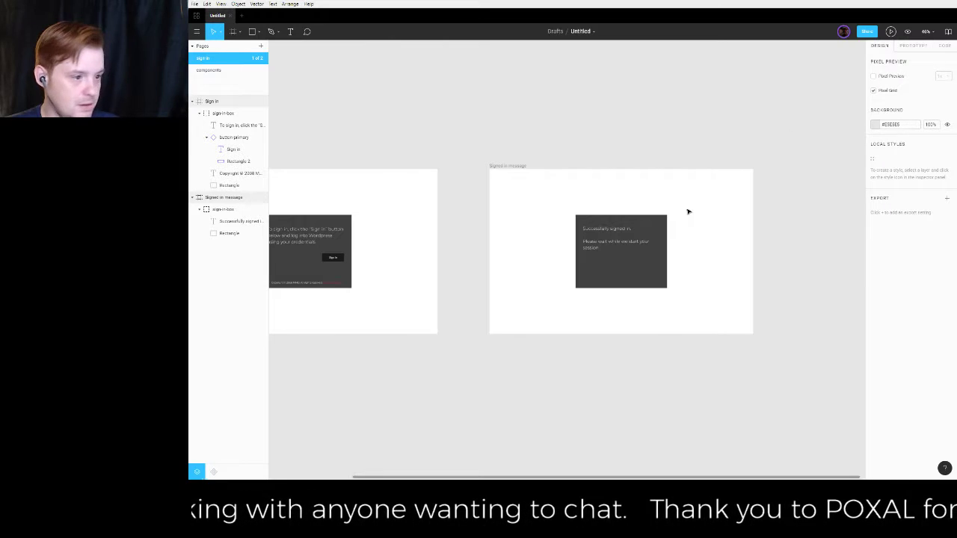
# - Link the primary button in the Sign in frame to the Signed in message frame with an On Click interaction
pyautogui.click(292, 265)
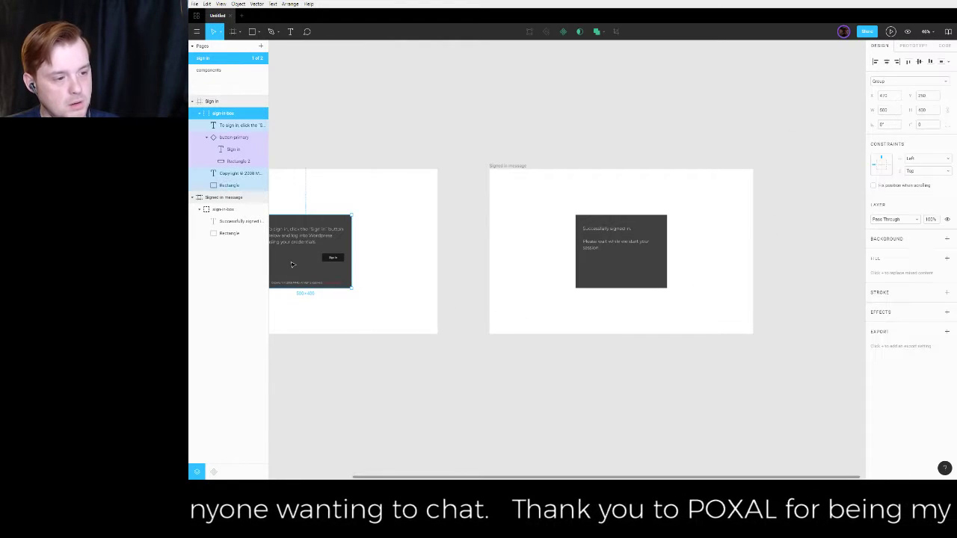
pyautogui.doubleClick(333, 259)
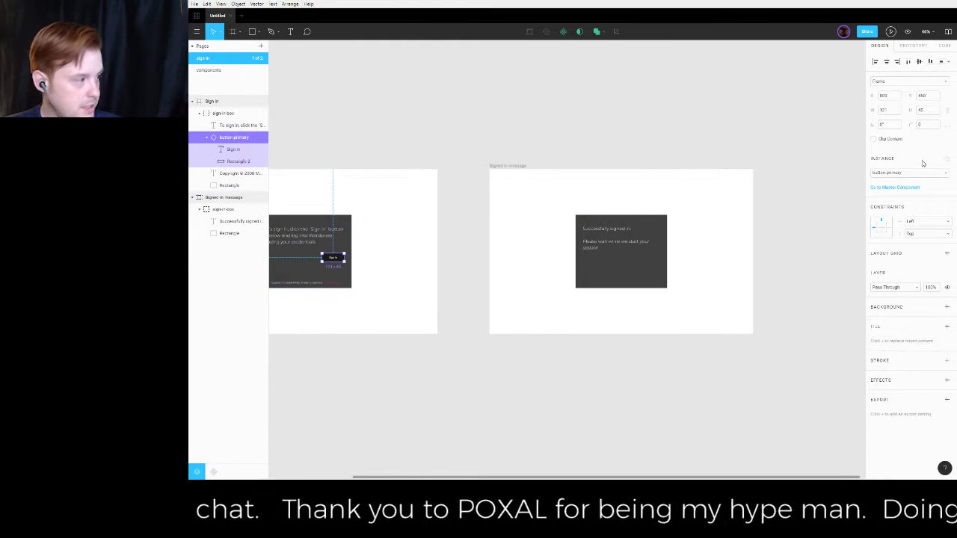
pyautogui.click(912, 46)
pyautogui.click(915, 76)
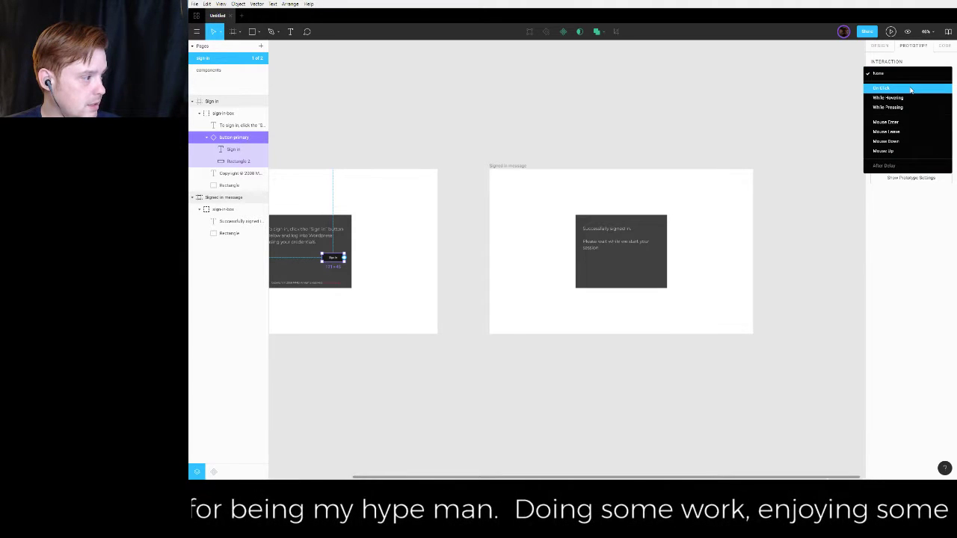
pyautogui.click(910, 89)
pyautogui.click(905, 113)
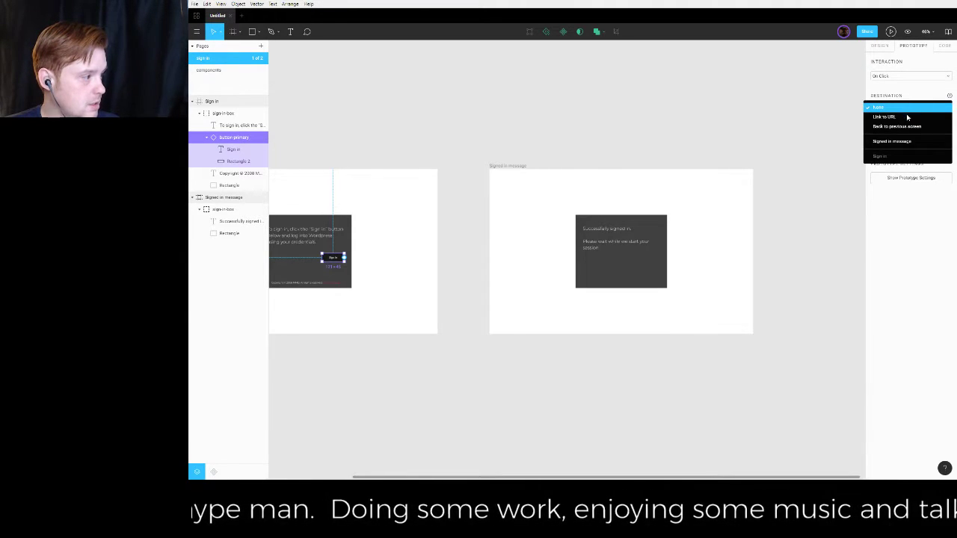
pyautogui.click(912, 141)
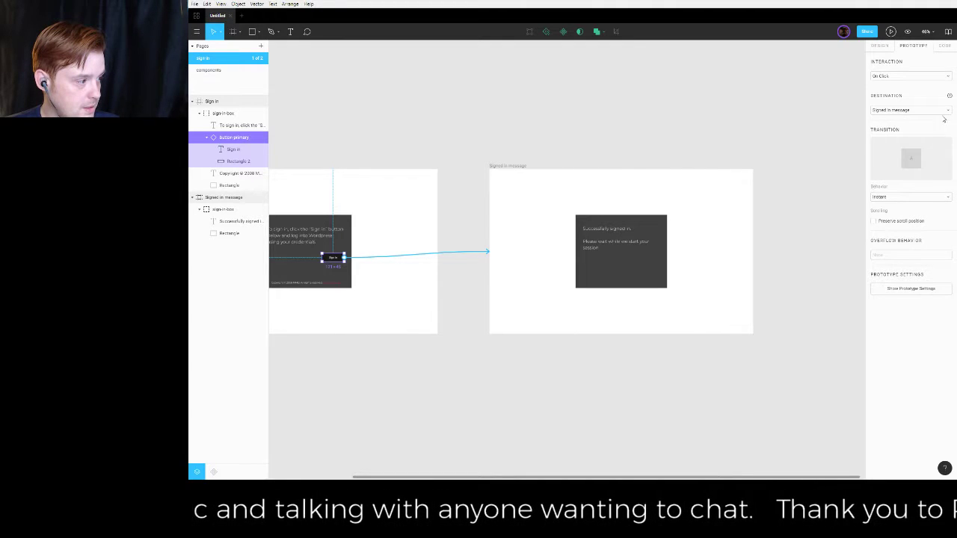
# - Try the Dissolve, Move, Push and Slide transitions on the button's connection, and set it back to Instant
pyautogui.click(912, 197)
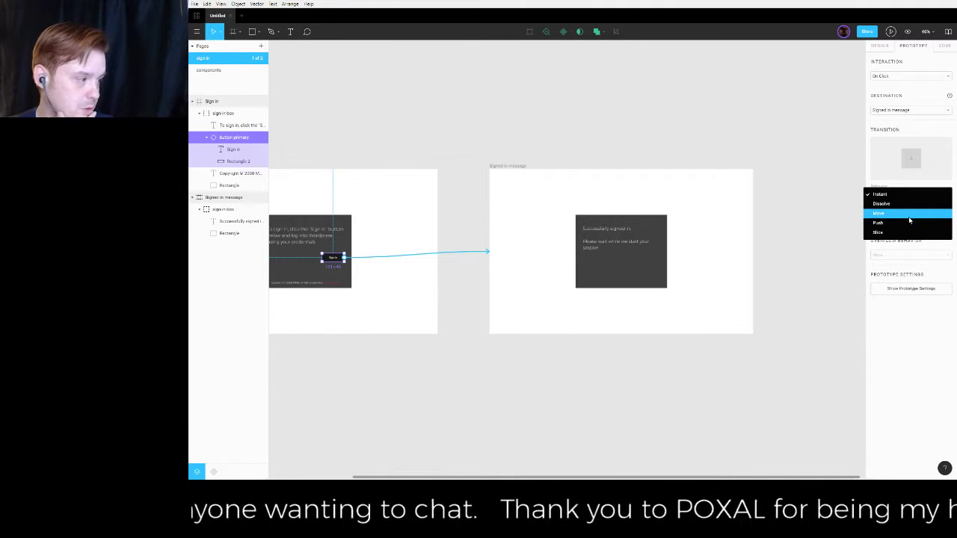
pyautogui.click(934, 361)
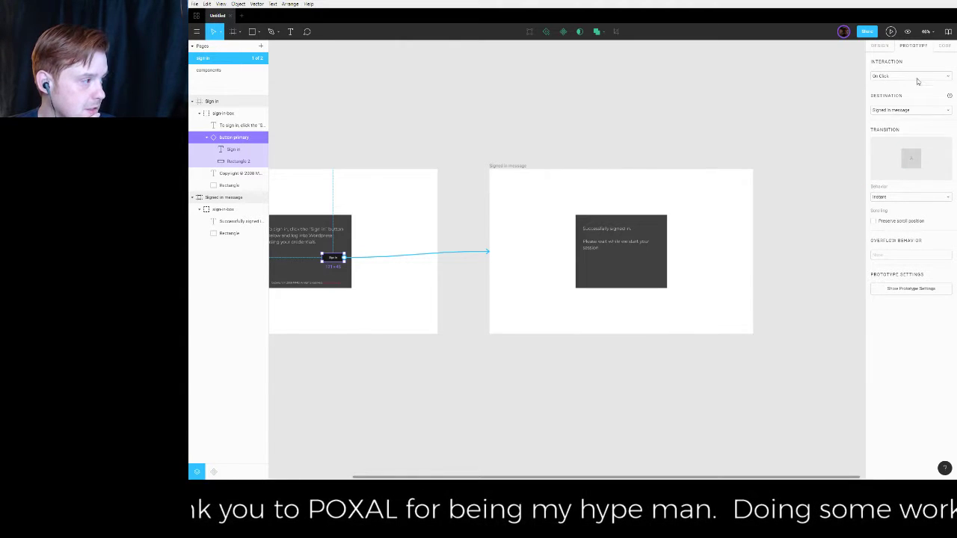
pyautogui.click(910, 197)
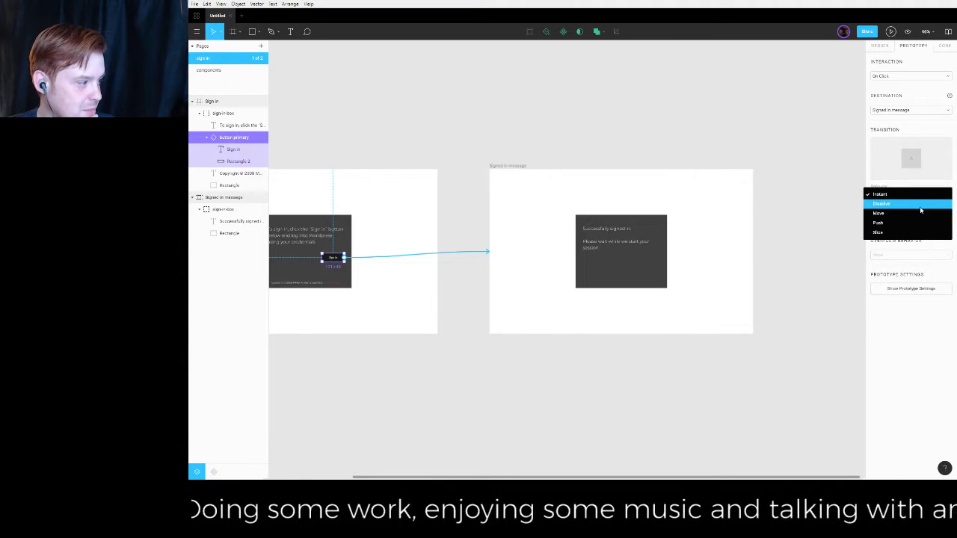
pyautogui.click(897, 204)
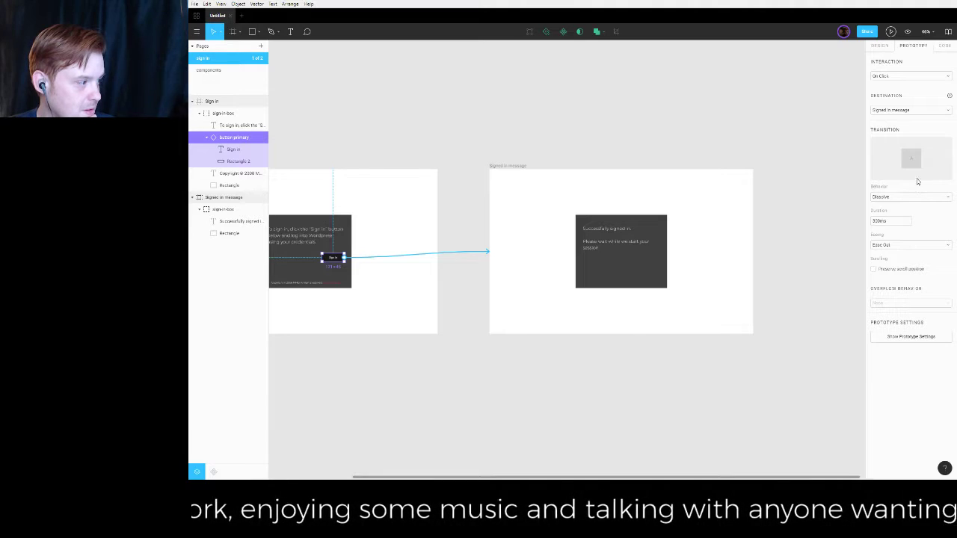
pyautogui.click(916, 197)
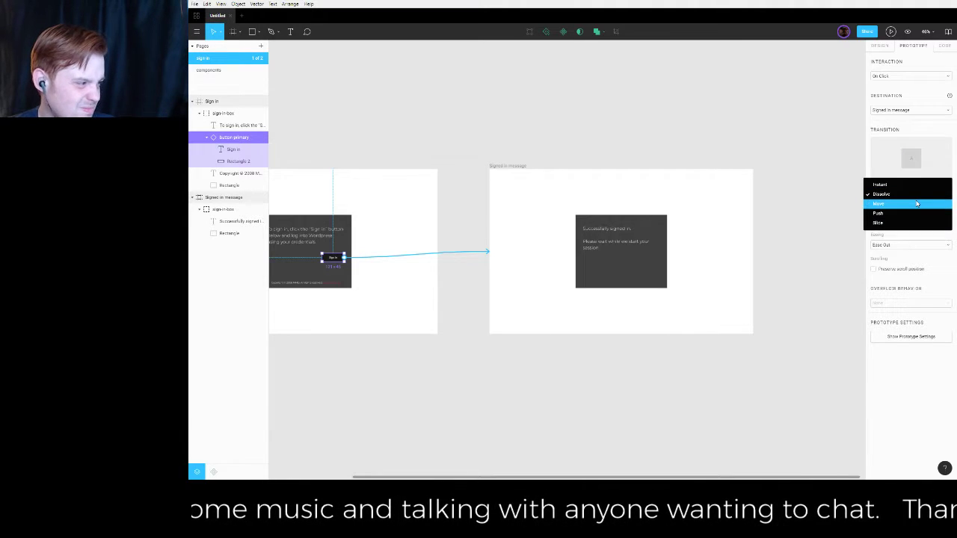
pyautogui.click(916, 203)
pyautogui.click(916, 198)
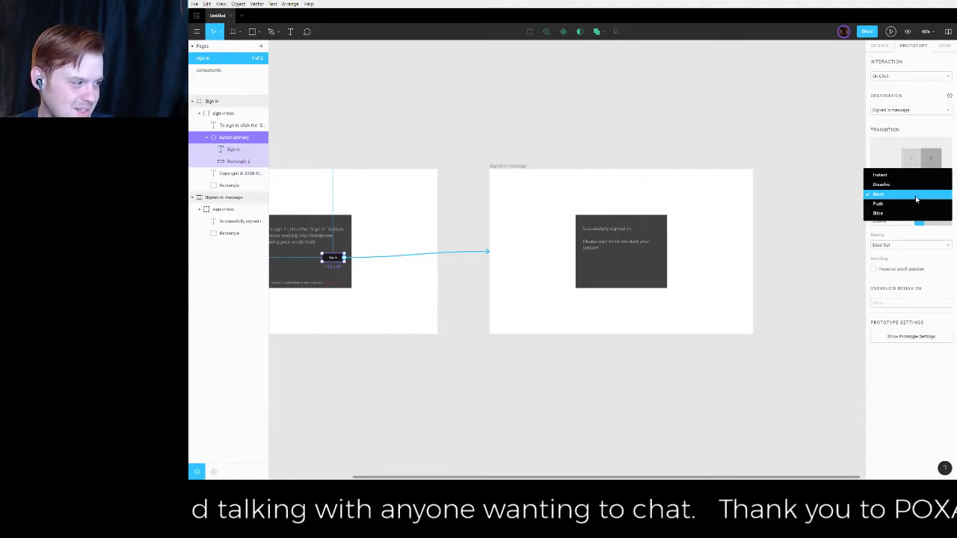
pyautogui.click(915, 204)
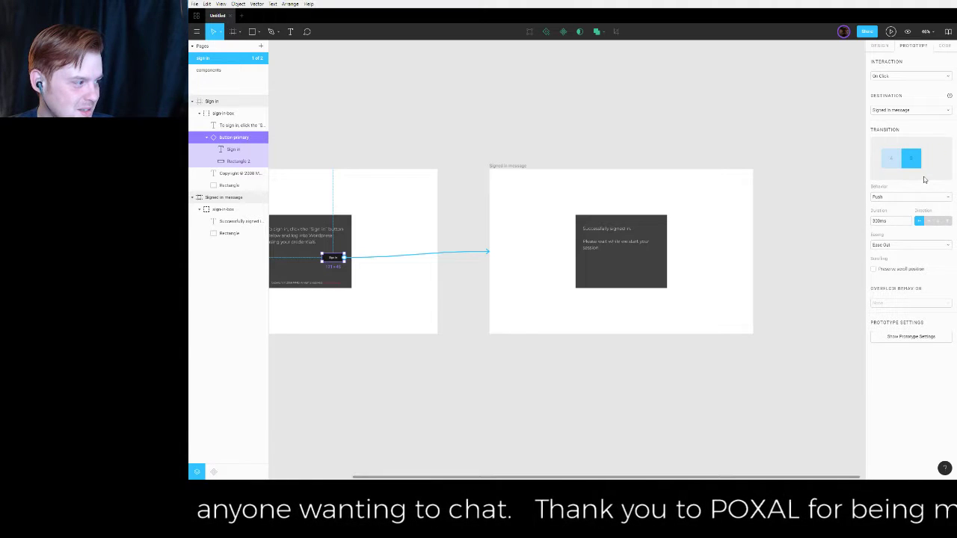
pyautogui.click(919, 196)
pyautogui.click(918, 206)
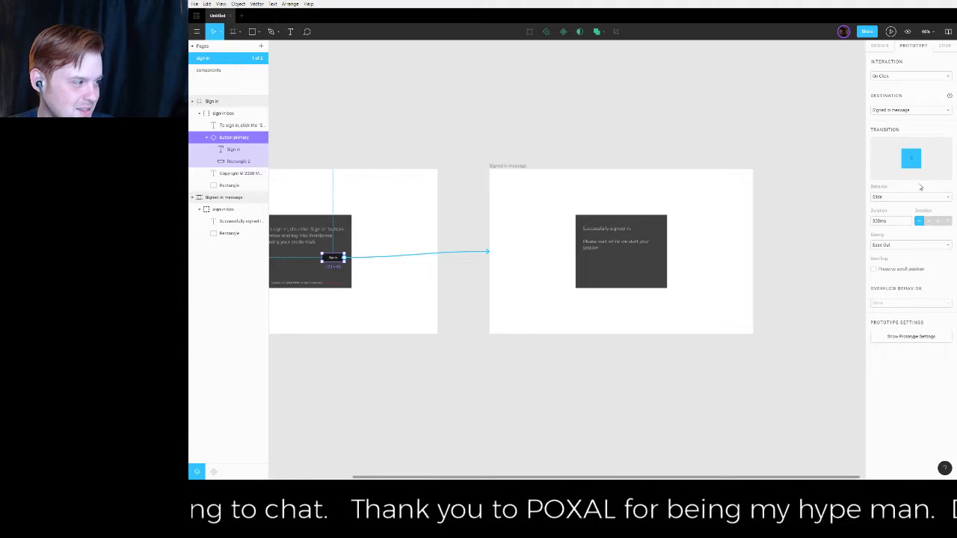
pyautogui.click(918, 199)
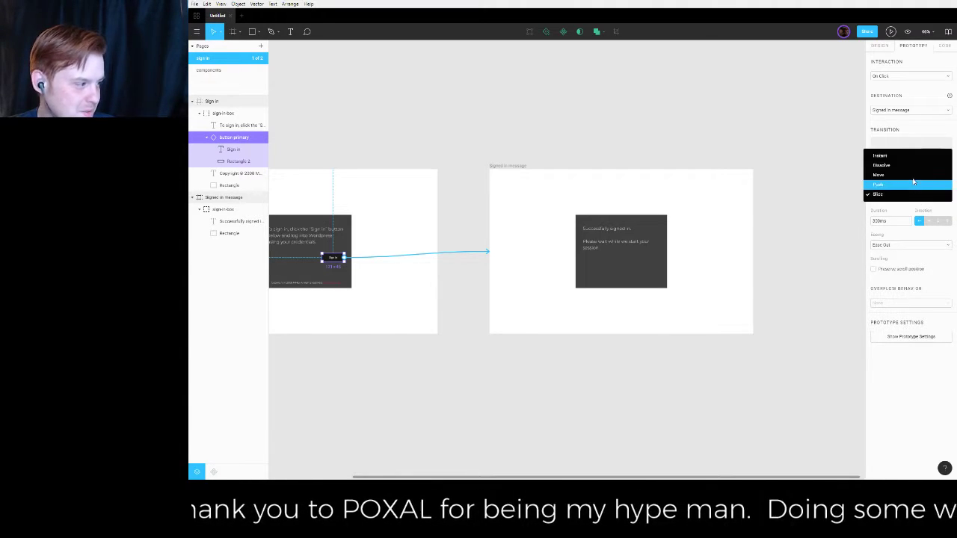
pyautogui.click(918, 155)
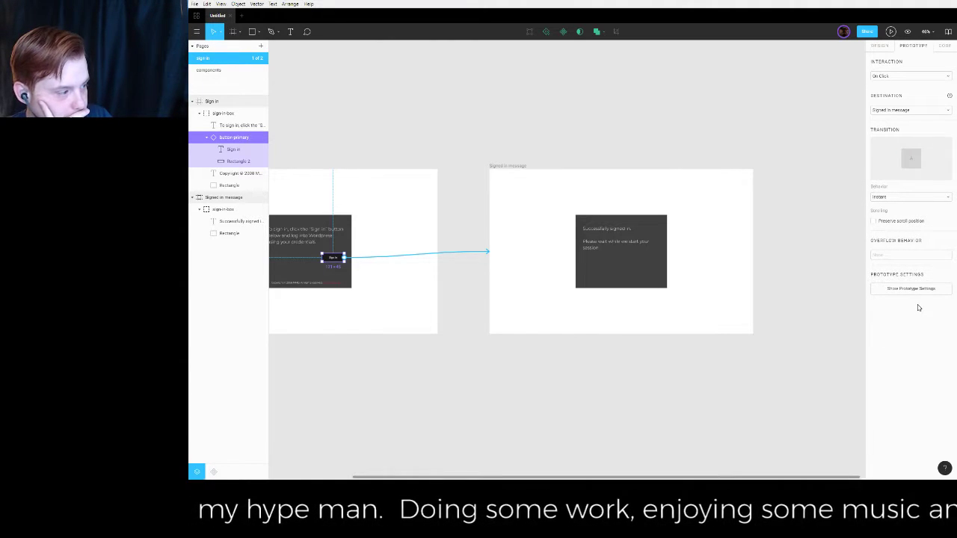
# - Run the prototype, follow the Sign in button to the success message, and close the preview
pyautogui.click(808, 131)
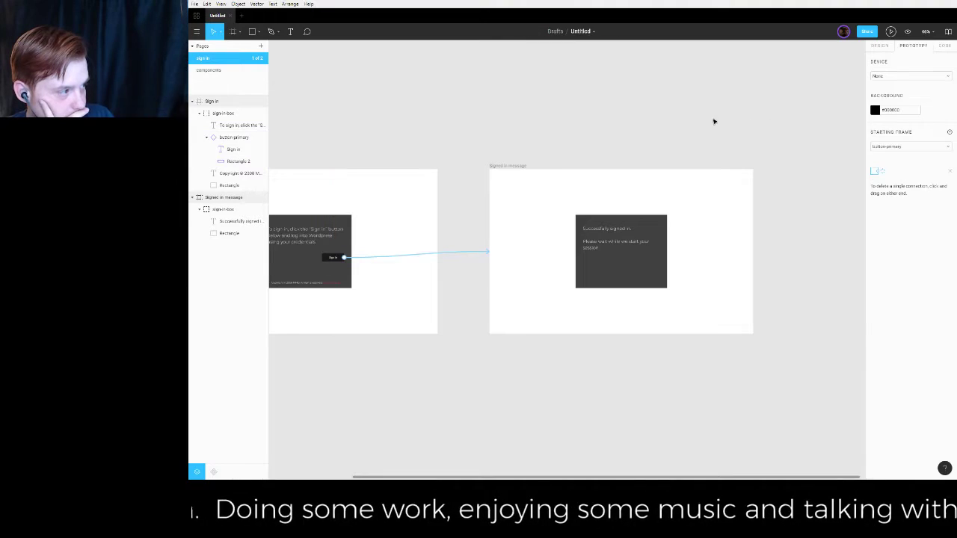
pyautogui.click(890, 31)
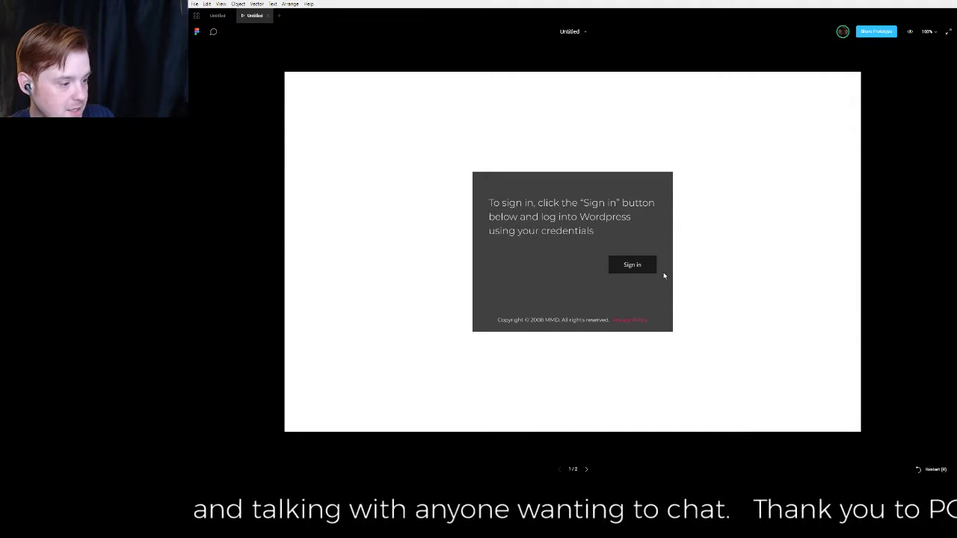
pyautogui.click(637, 267)
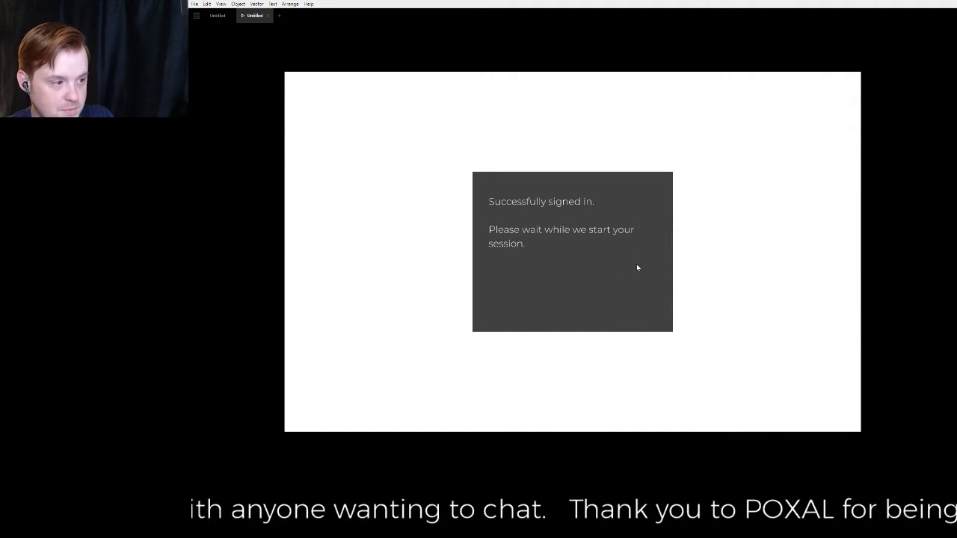
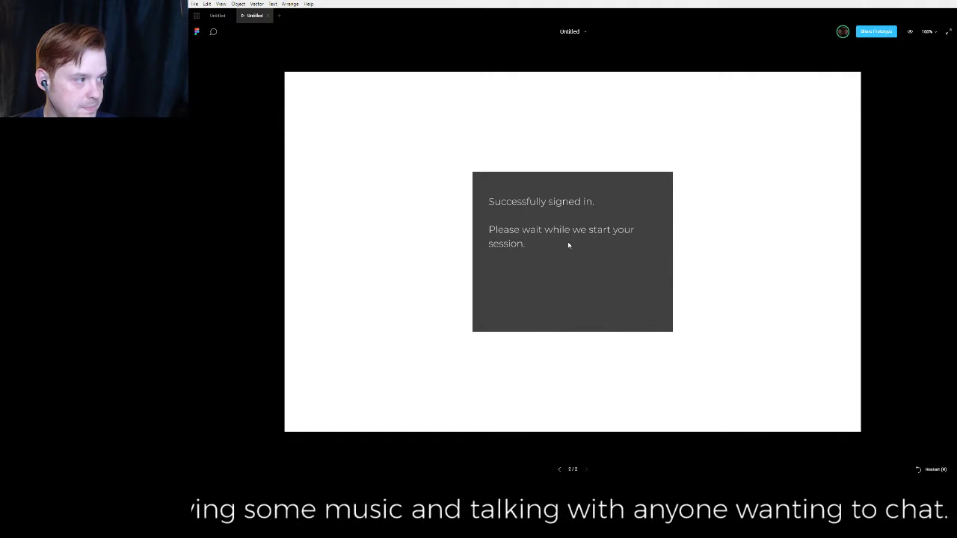
pyautogui.click(267, 16)
# - Give the Signed in message frame an After Delay interaction with a delay of 2000 ms
pyautogui.click(636, 266)
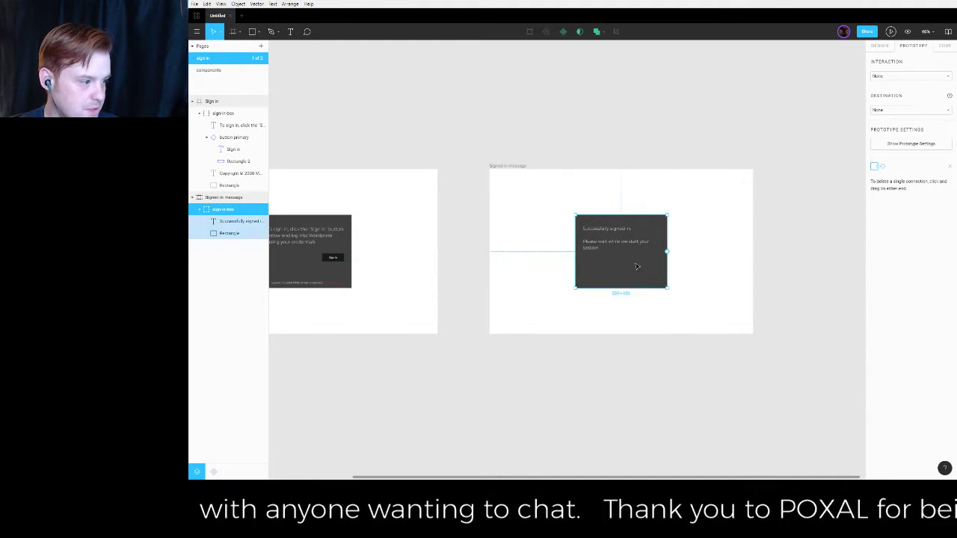
pyautogui.click(333, 257)
pyautogui.moveTo(344, 257); pyautogui.dragTo(489, 251)
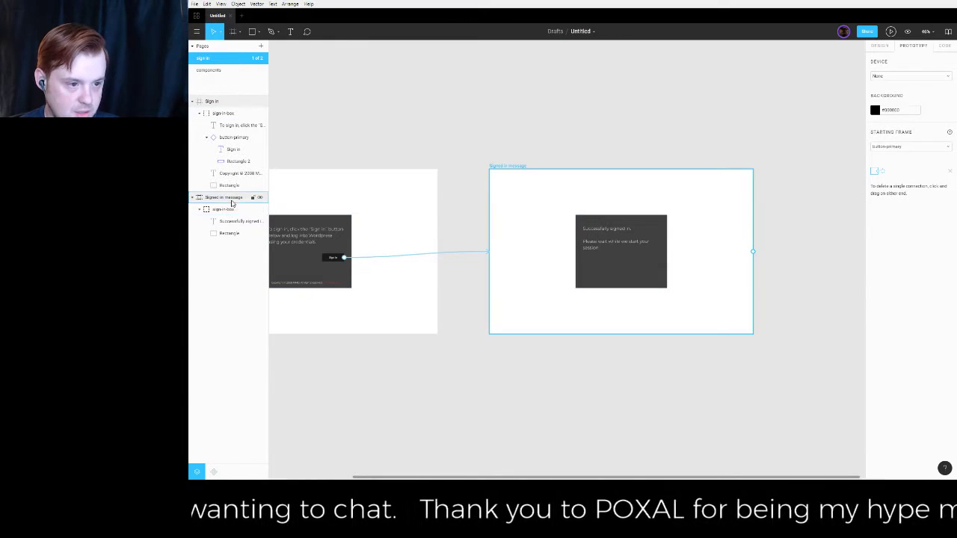
pyautogui.click(225, 197)
pyautogui.click(919, 76)
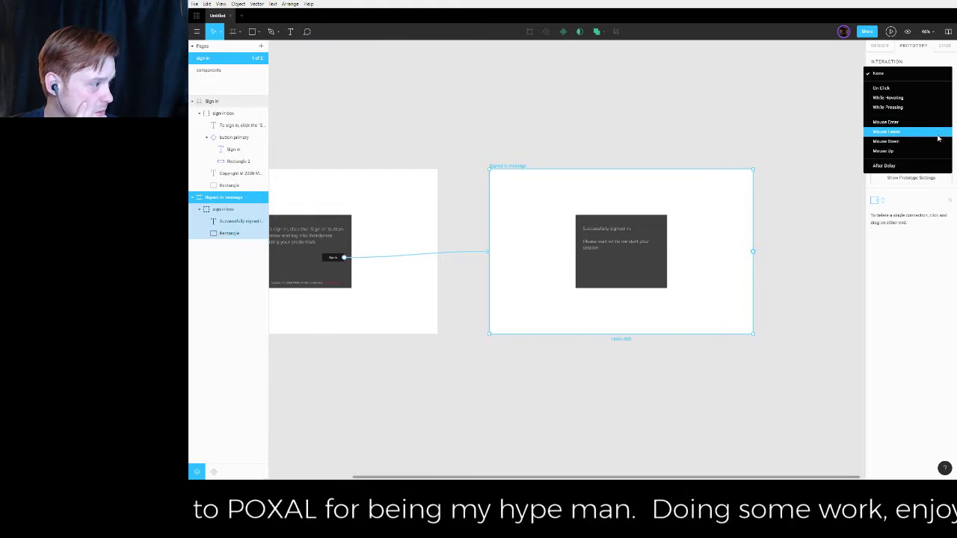
pyautogui.click(934, 166)
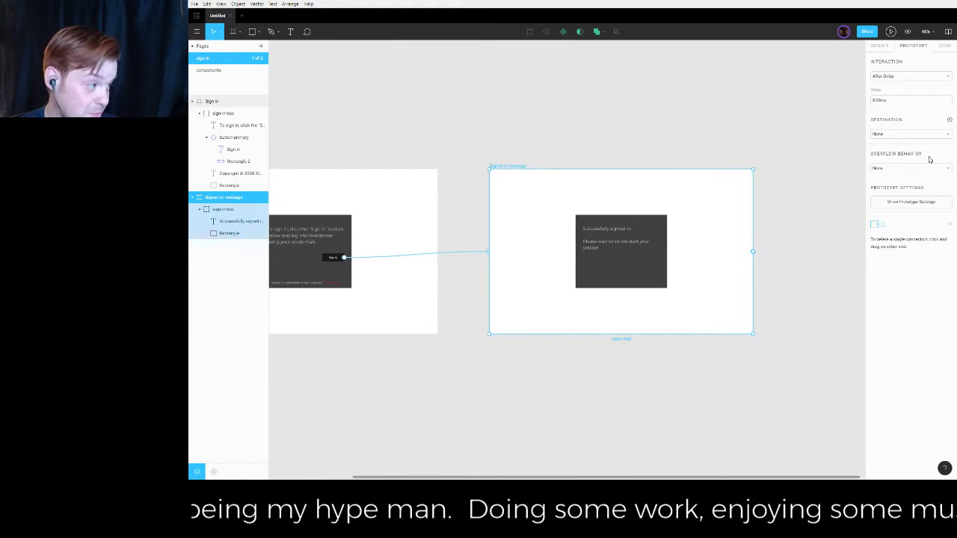
pyautogui.click(906, 100)
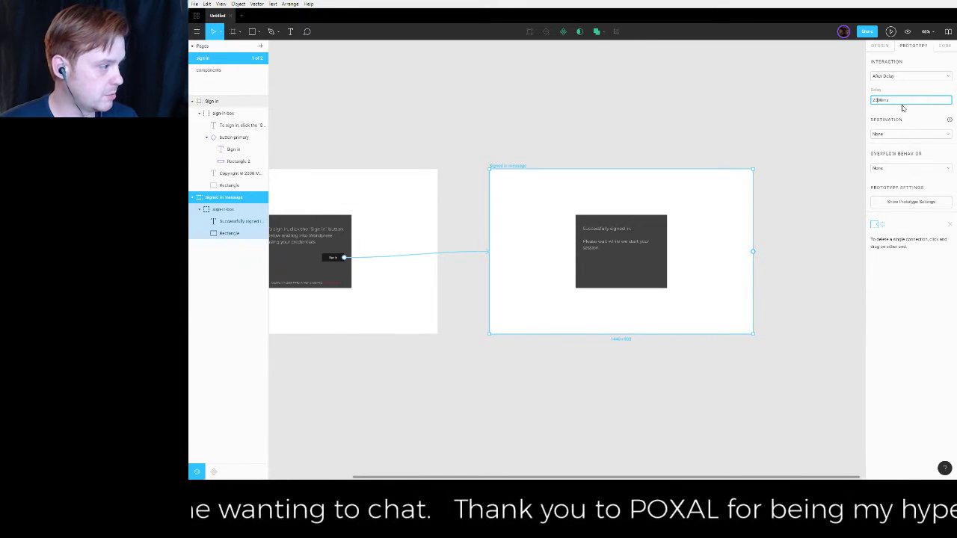
pyautogui.click(910, 115)
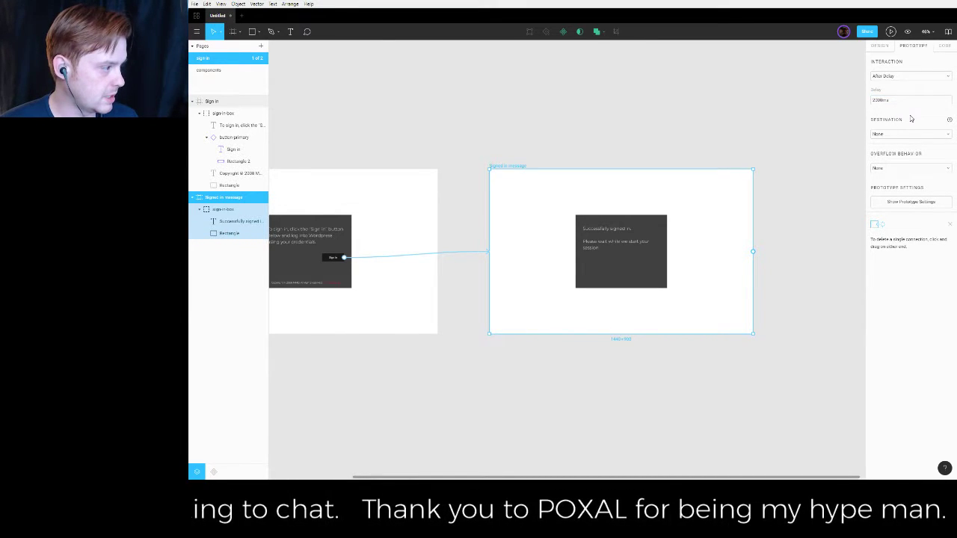
# - Deselect the frame and collapse the layers of both the Sign in and Signed in message frames
pyautogui.click(608, 407)
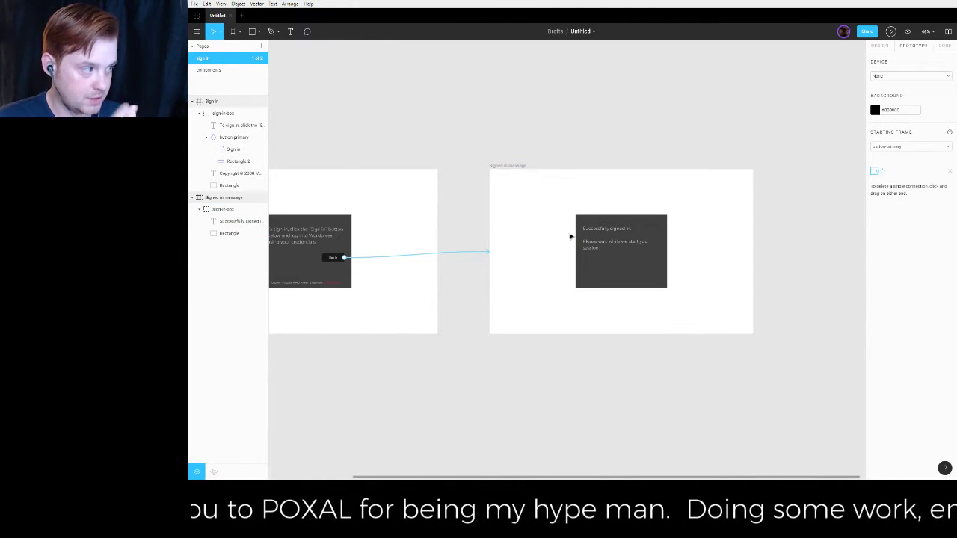
pyautogui.click(192, 101)
pyautogui.click(192, 113)
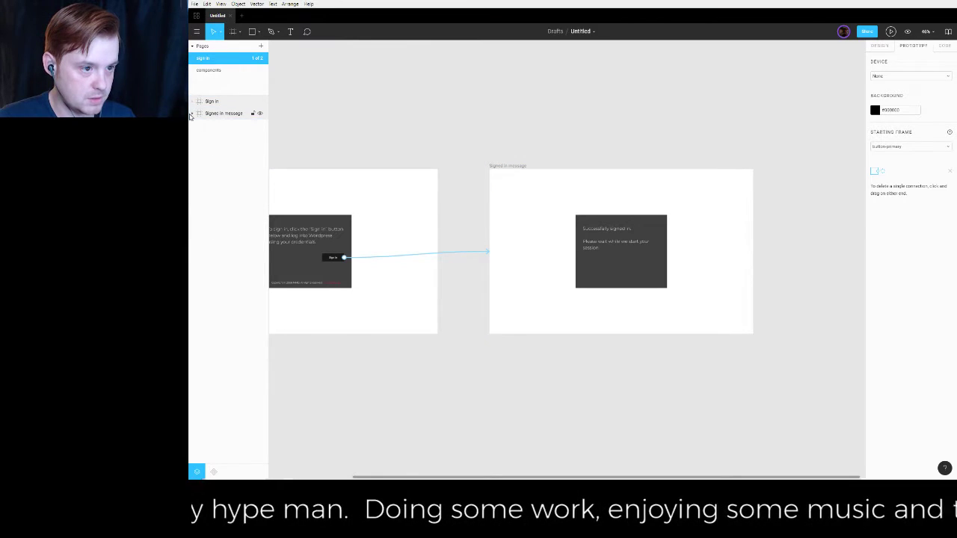
# - Add a new page between the sign in and components pages and name it app
pyautogui.click(260, 45)
pyautogui.click(196, 86)
pyautogui.moveTo(196, 86); pyautogui.dragTo(202, 74)
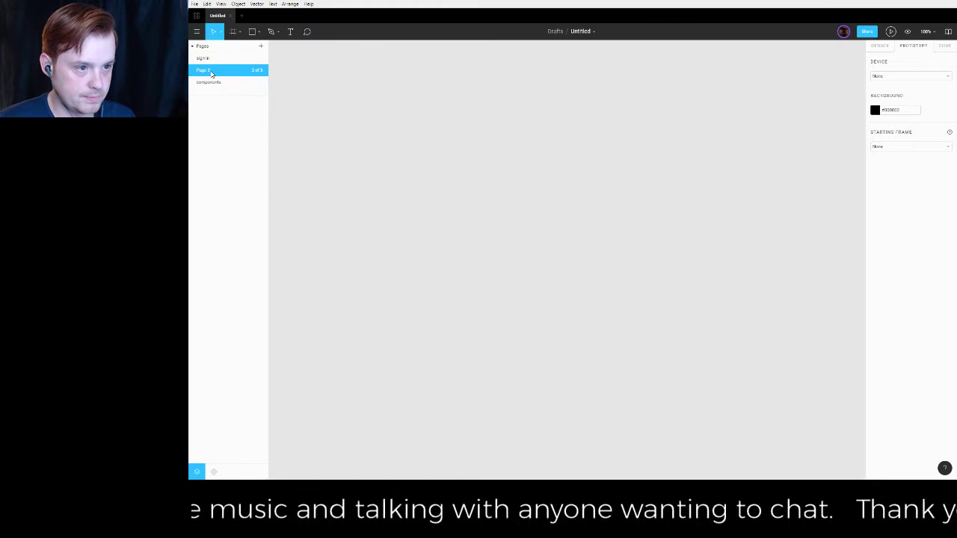
pyautogui.doubleClick(203, 70)
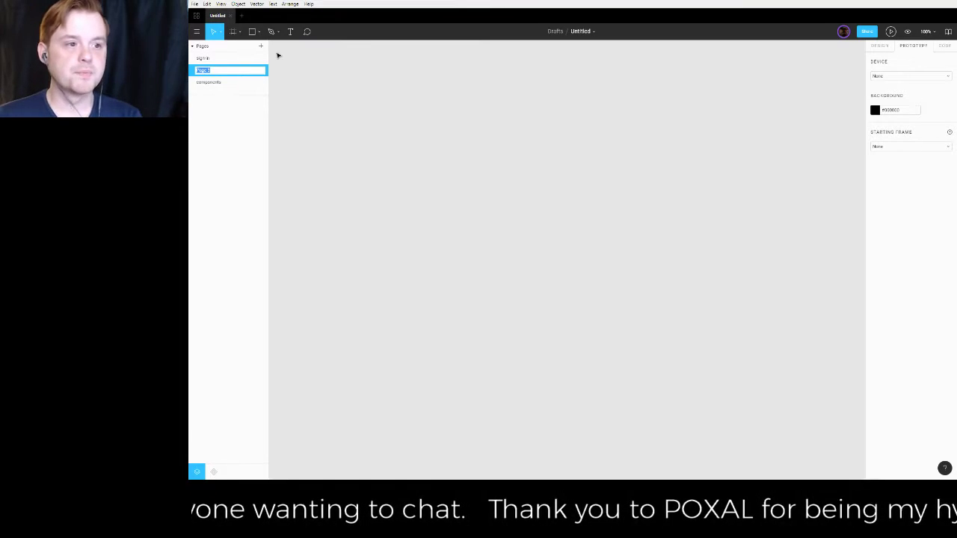
pyautogui.write('s')
pyautogui.press('Return')
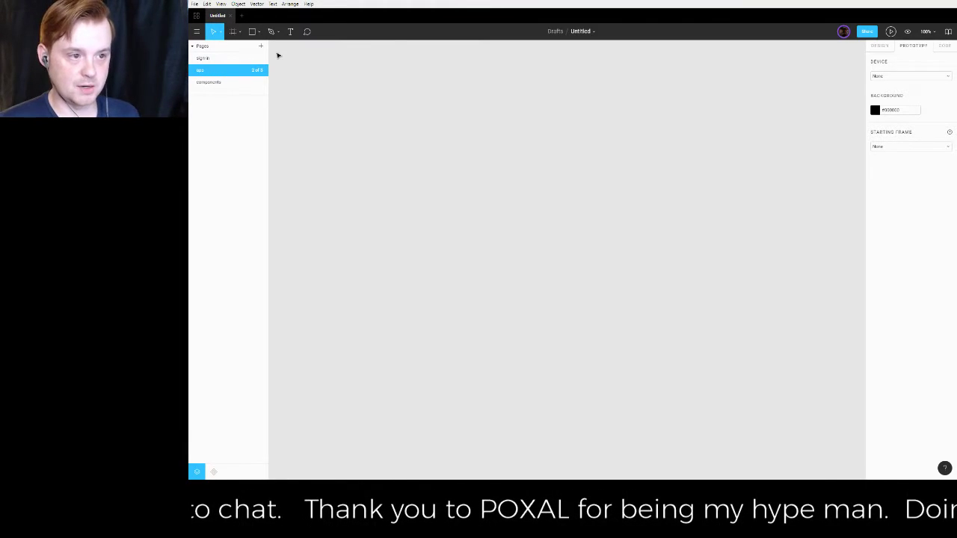
# - Add a MacBook Pro frame to the app page and place a text box reading "I'm in!" inside it
pyautogui.click(207, 58)
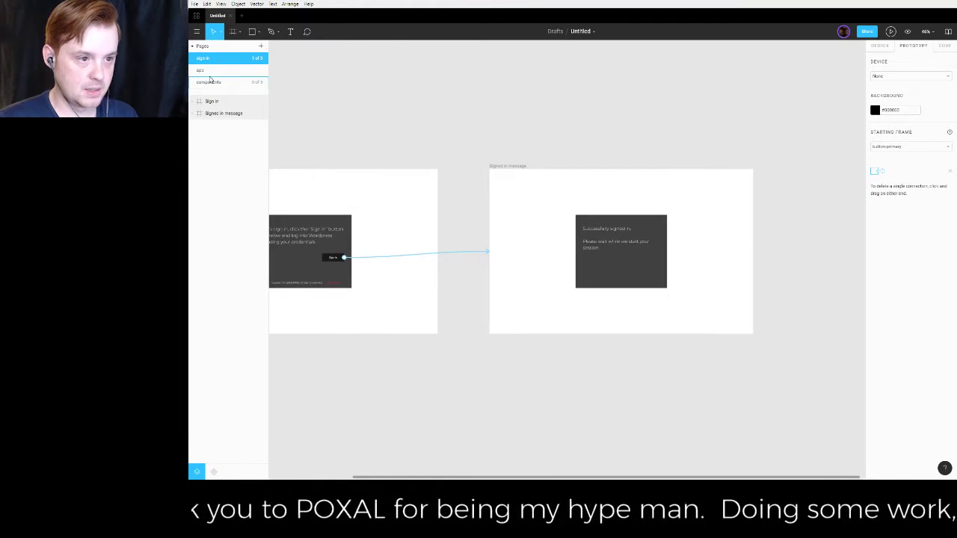
pyautogui.click(209, 70)
pyautogui.press('f')
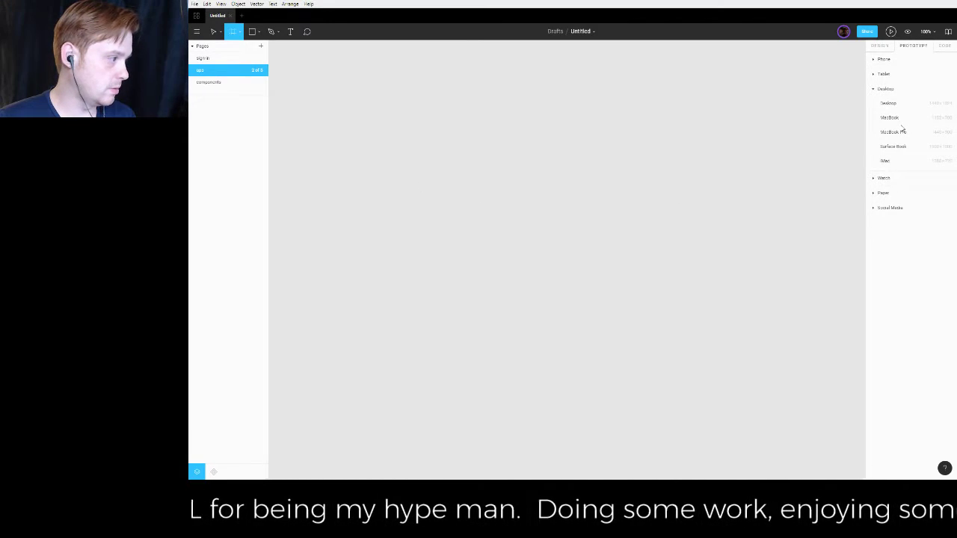
pyautogui.click(900, 131)
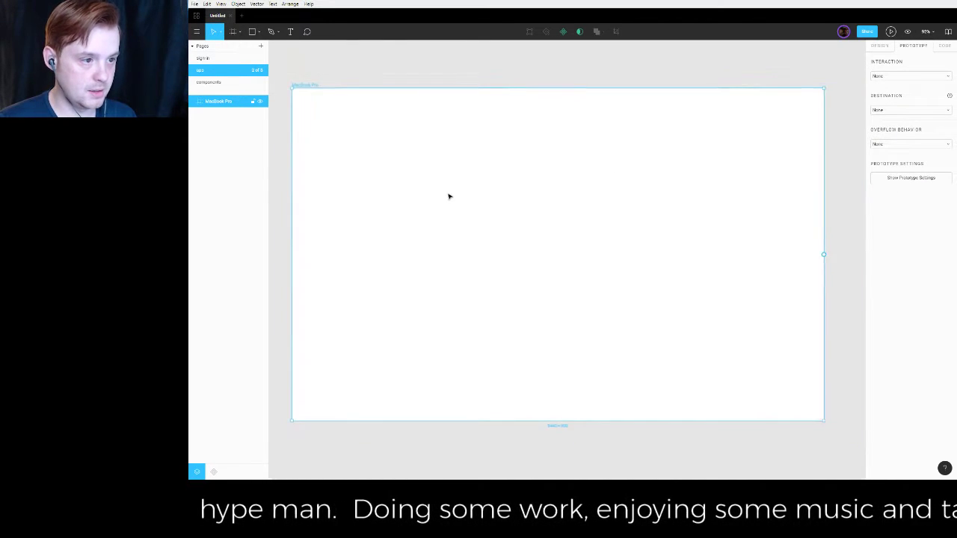
pyautogui.scroll(-1, 448, 197)
pyautogui.press('t')
pyautogui.moveTo(405, 166); pyautogui.dragTo(677, 268)
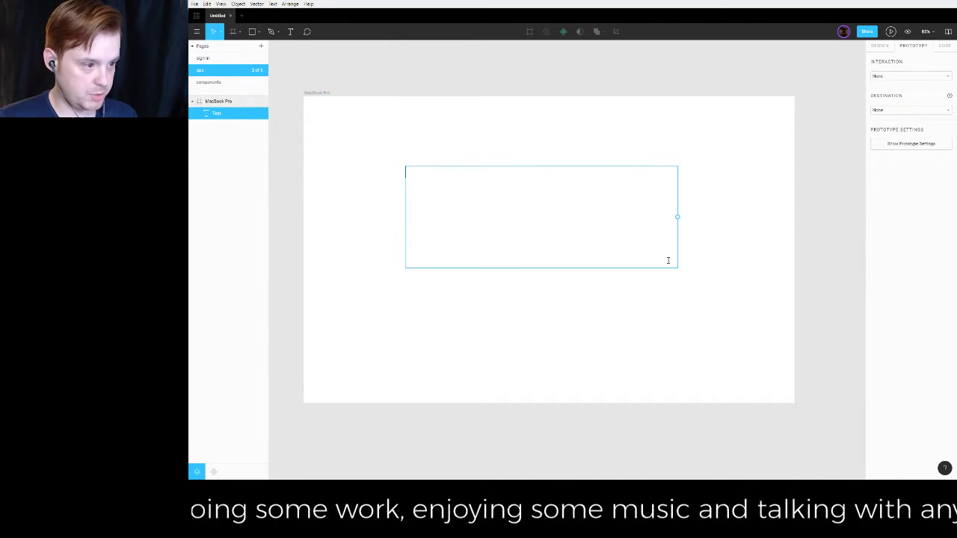
pyautogui.write("I'm in!")
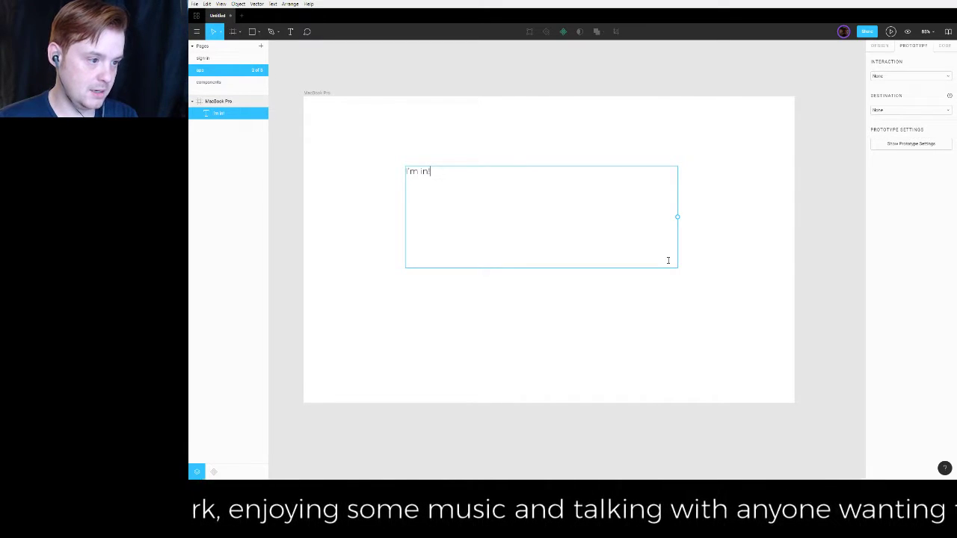
pyautogui.press('Escape')
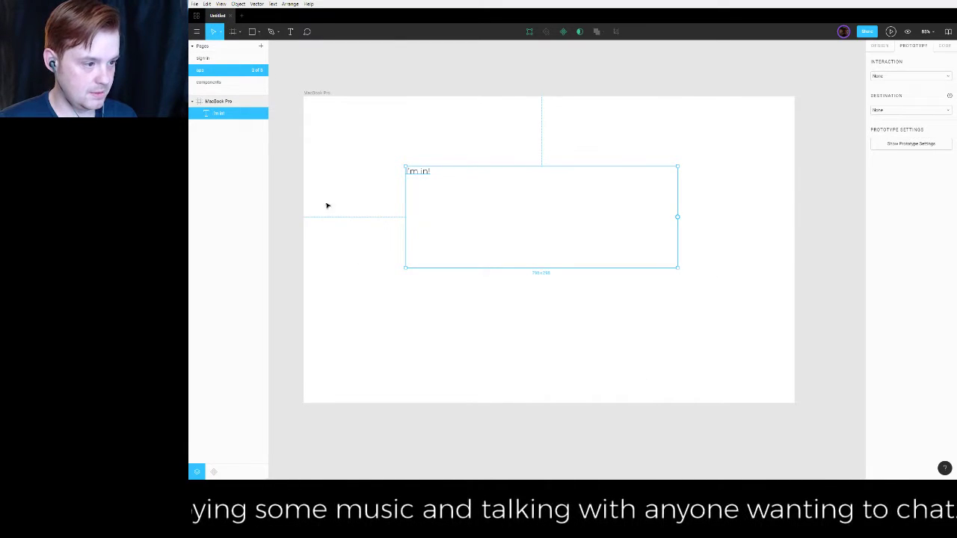
# - Check the available destinations for the Signed in message frame's After Delay interaction on the sign in page
pyautogui.click(225, 57)
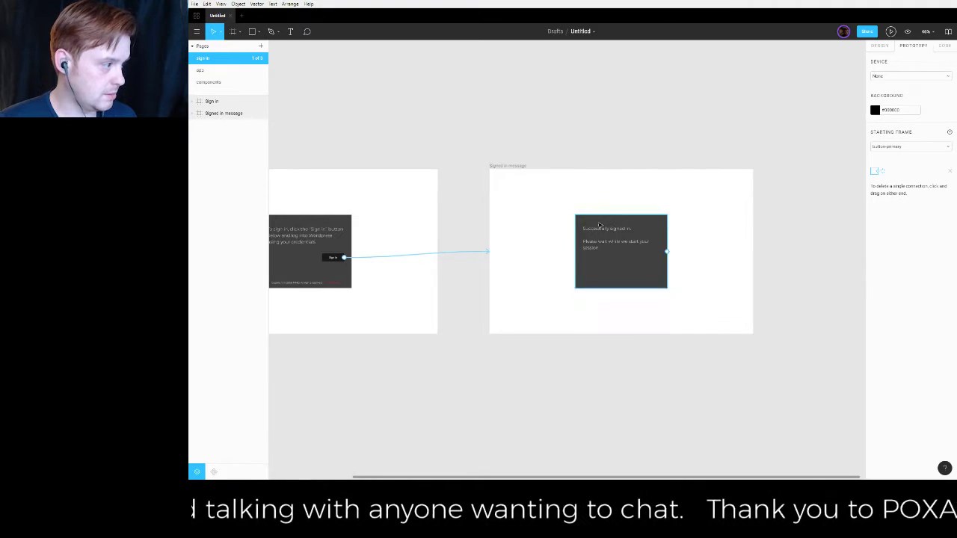
pyautogui.click(216, 114)
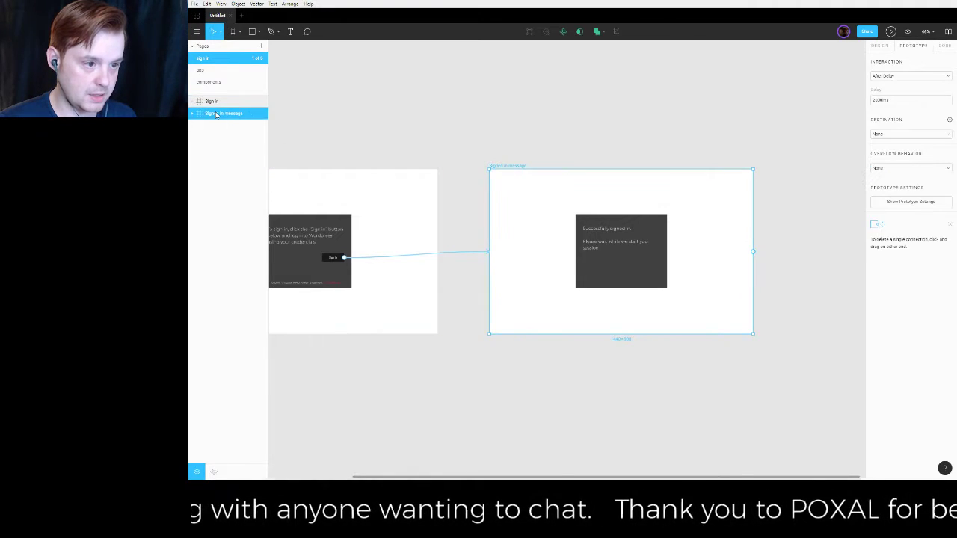
pyautogui.click(885, 133)
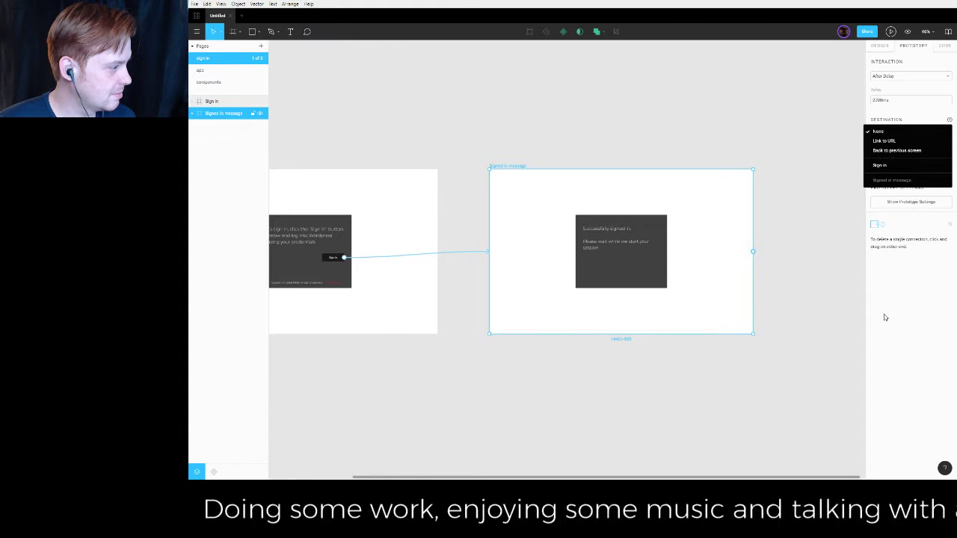
pyautogui.click(881, 252)
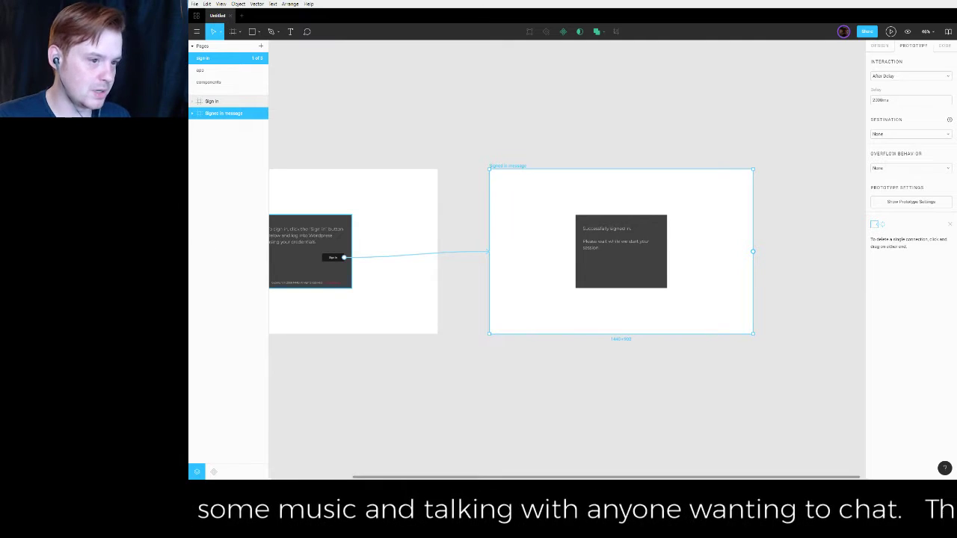
# - Delete the app page
pyautogui.click(230, 71)
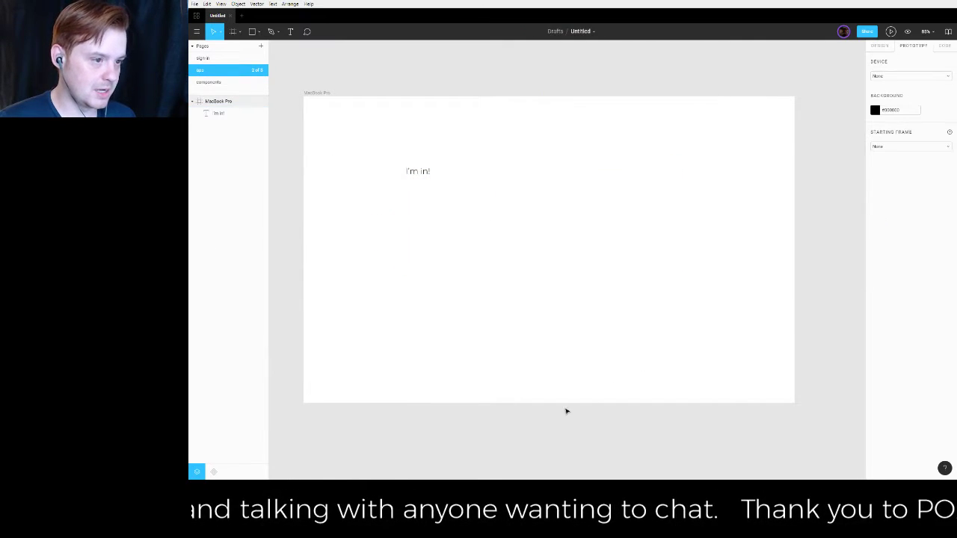
pyautogui.rightClick(231, 69)
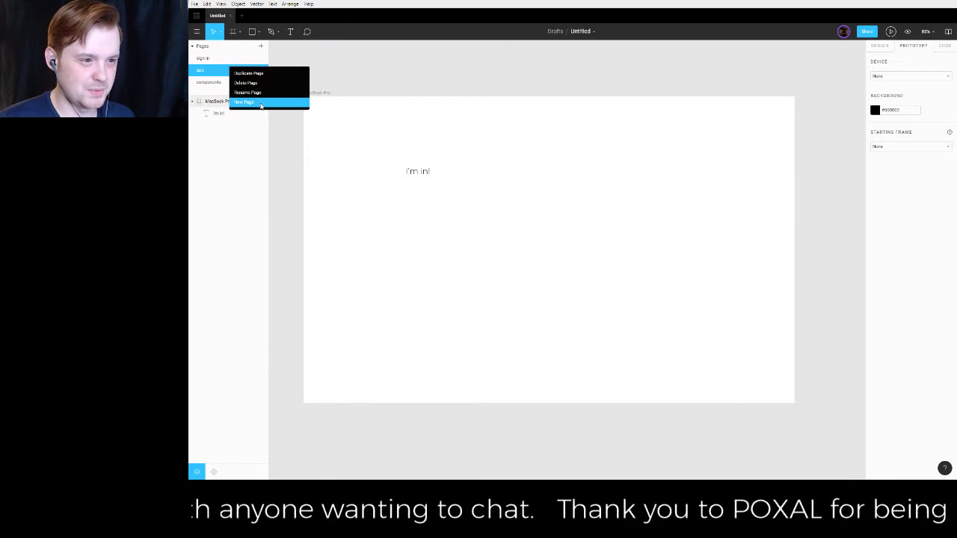
pyautogui.click(254, 83)
# - Rename the sign in page as non-mobile
pyautogui.click(216, 59)
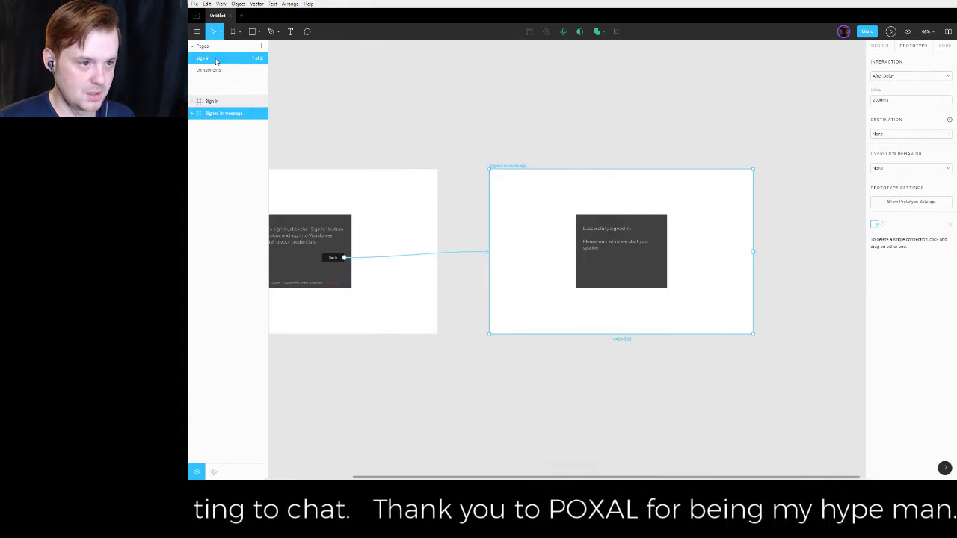
pyautogui.doubleClick(206, 60)
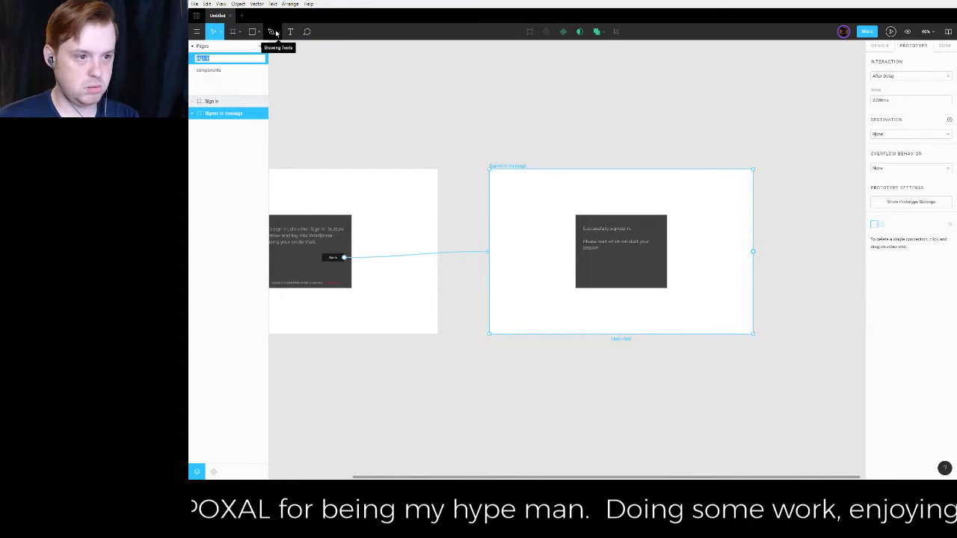
pyautogui.write('non-mobile')
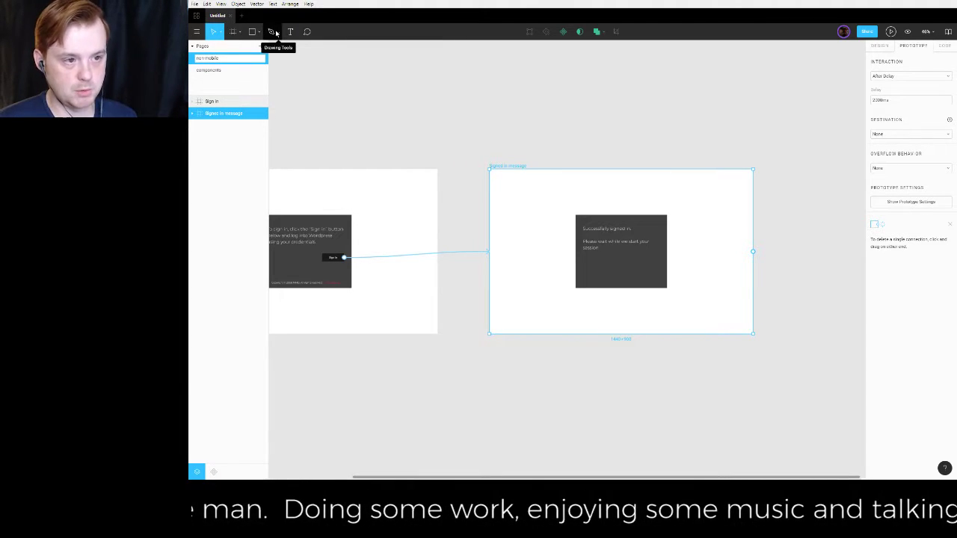
pyautogui.click(376, 92)
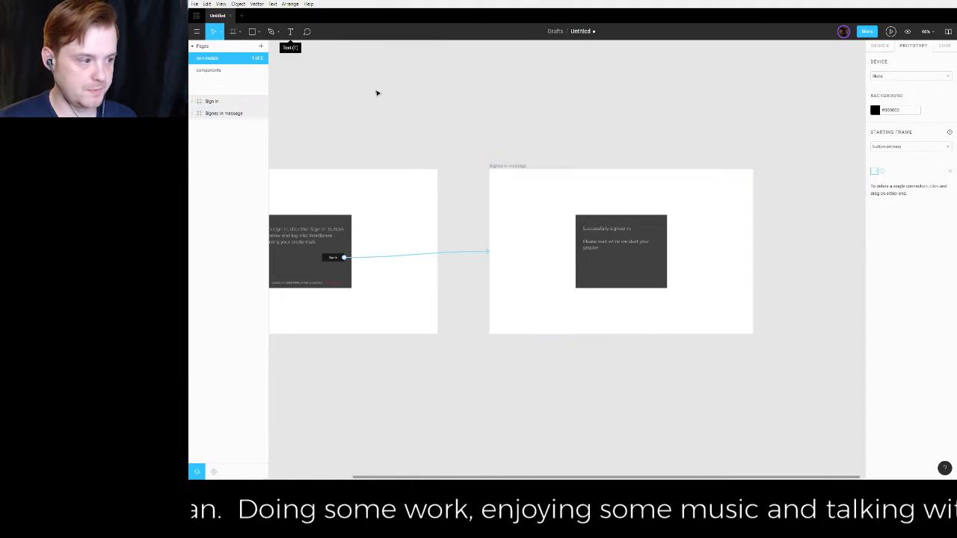
# - Add a MacBook Pro frame directly below the Sign in frame and place a text box reading "I'm in!" inside it
pyautogui.scroll(-5, 636, 275)
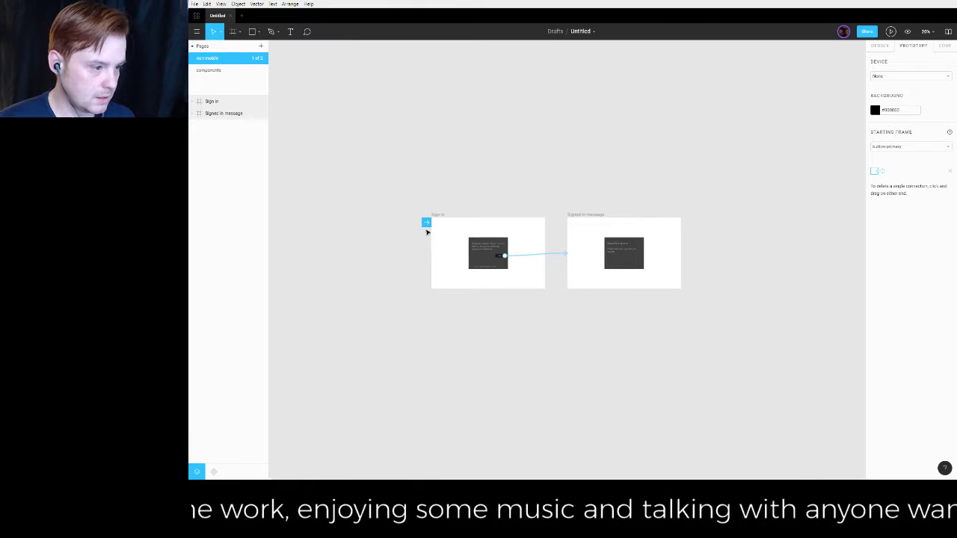
pyautogui.press('f')
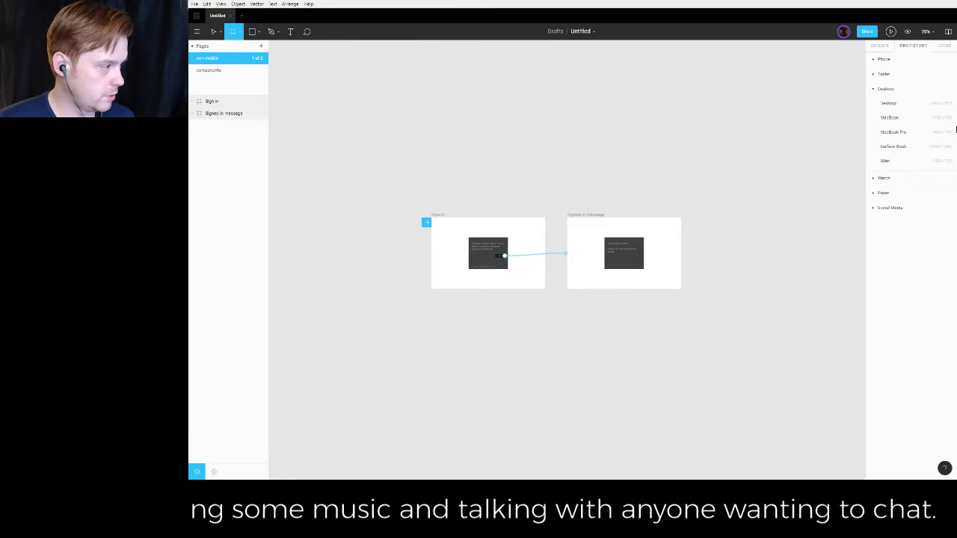
pyautogui.click(903, 139)
pyautogui.moveTo(743, 266); pyautogui.dragTo(495, 359)
pyautogui.press('t')
pyautogui.moveTo(442, 338); pyautogui.dragTo(541, 379)
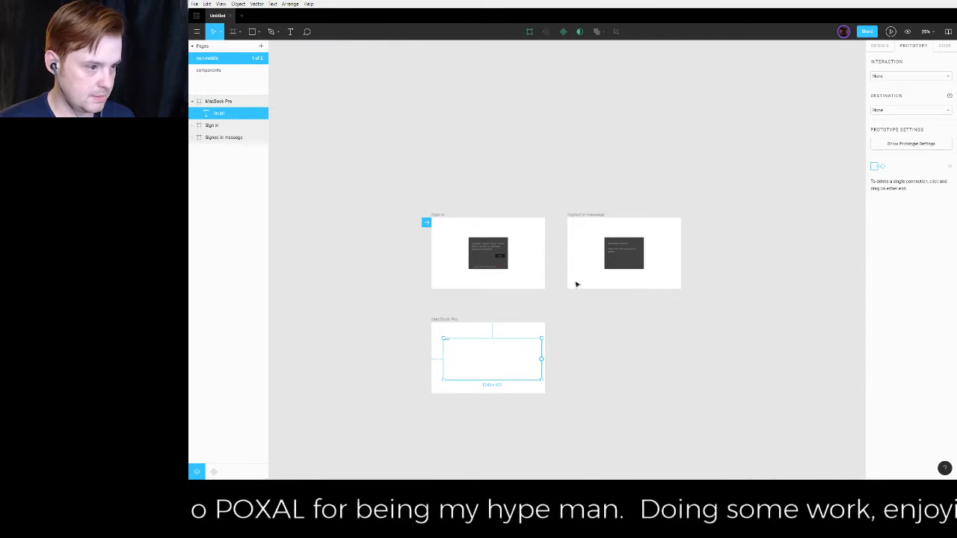
# - Move the MacBook Pro frame below Signed in message in the layer order and rename it Dashboard
pyautogui.scroll(5, 583, 277)
pyautogui.scroll(-1, 662, 321)
pyautogui.click(213, 125)
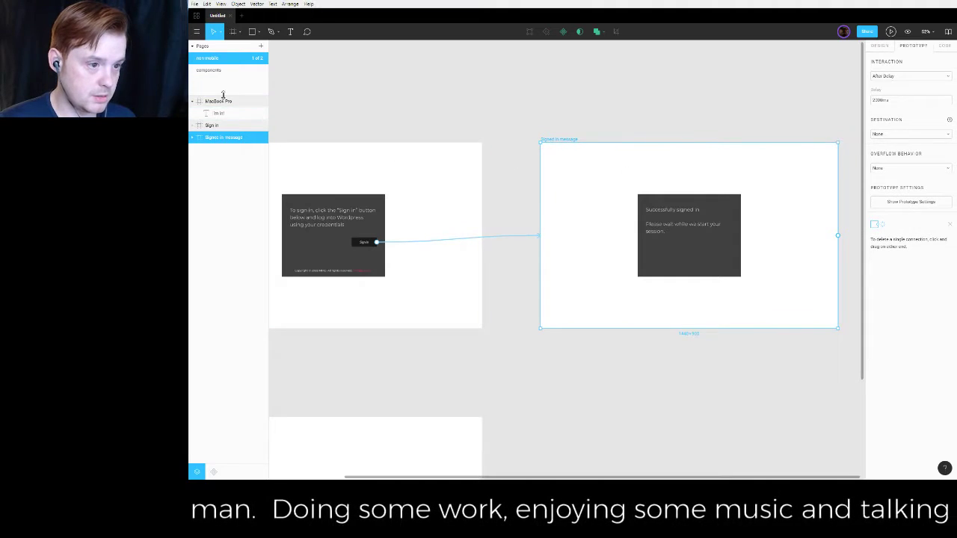
pyautogui.moveTo(218, 102); pyautogui.dragTo(224, 150)
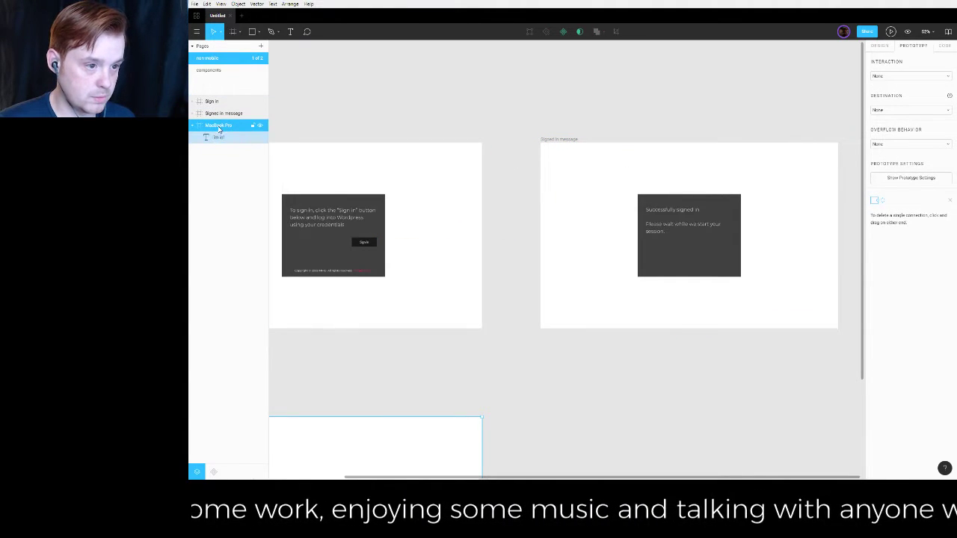
pyautogui.doubleClick(220, 125)
pyautogui.write('Dashboard')
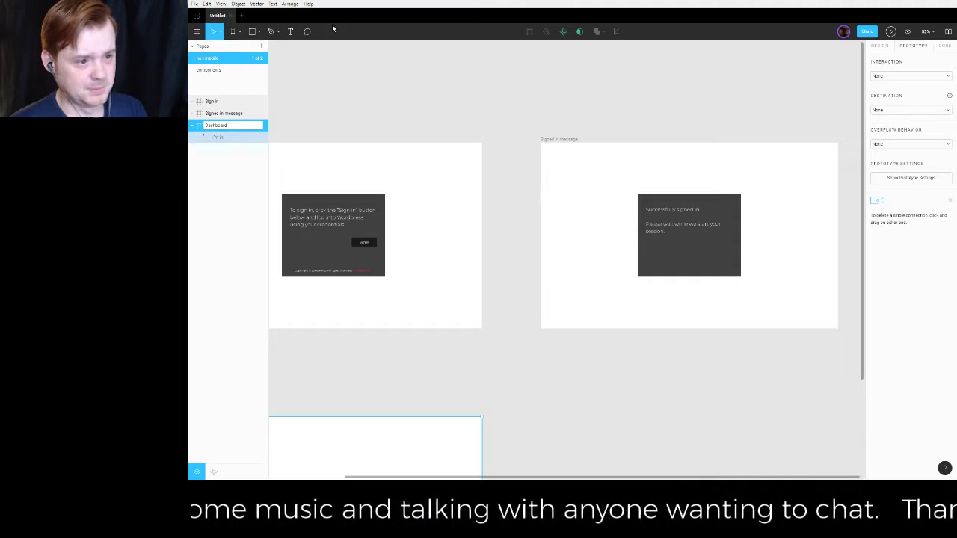
pyautogui.click(384, 82)
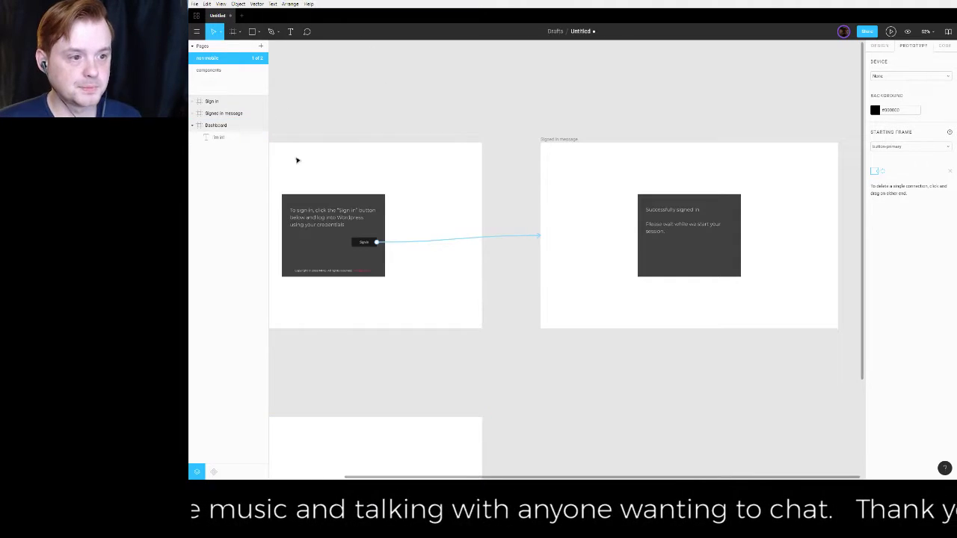
# - Set Dashboard as the destination of the Signed in message frame's After Delay interaction
pyautogui.click(214, 139)
pyautogui.click(210, 100)
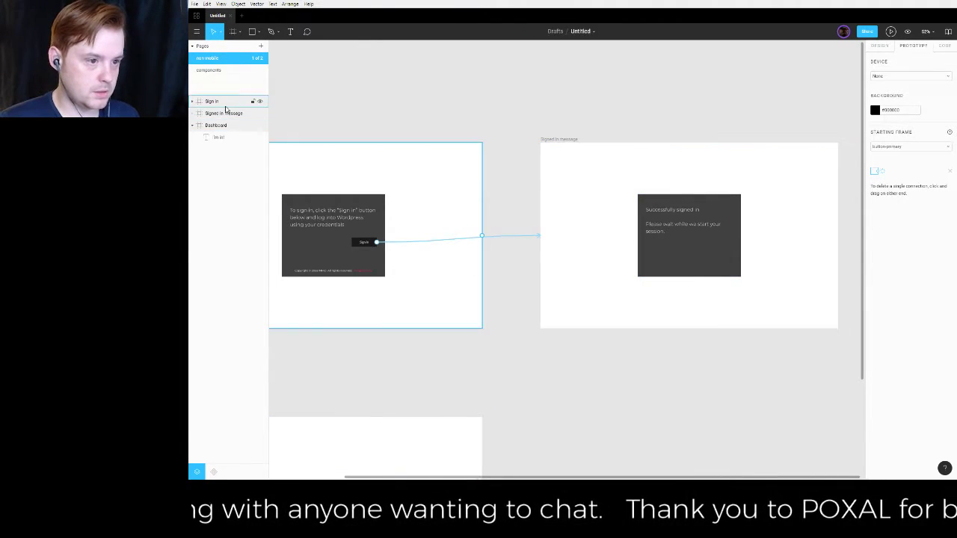
pyautogui.click(218, 112)
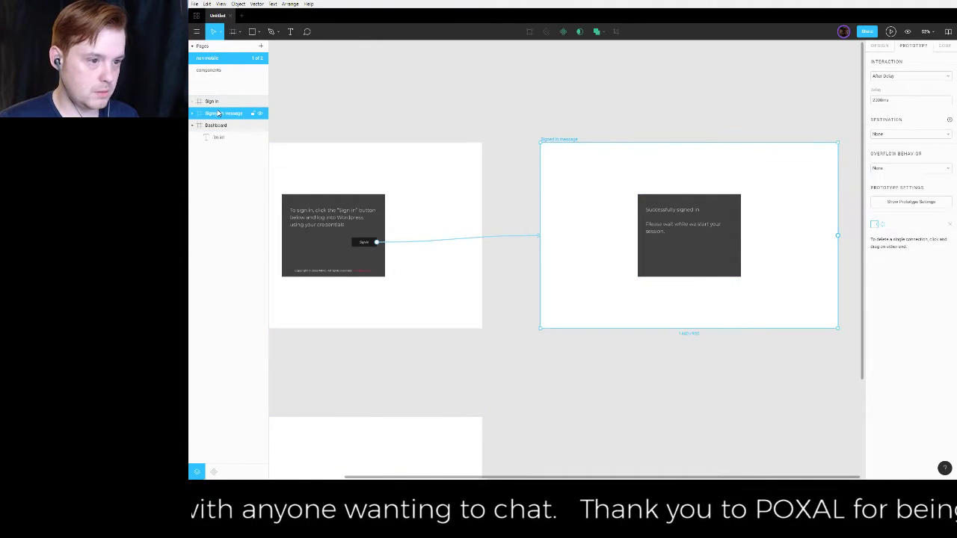
pyautogui.click(886, 135)
pyautogui.click(903, 174)
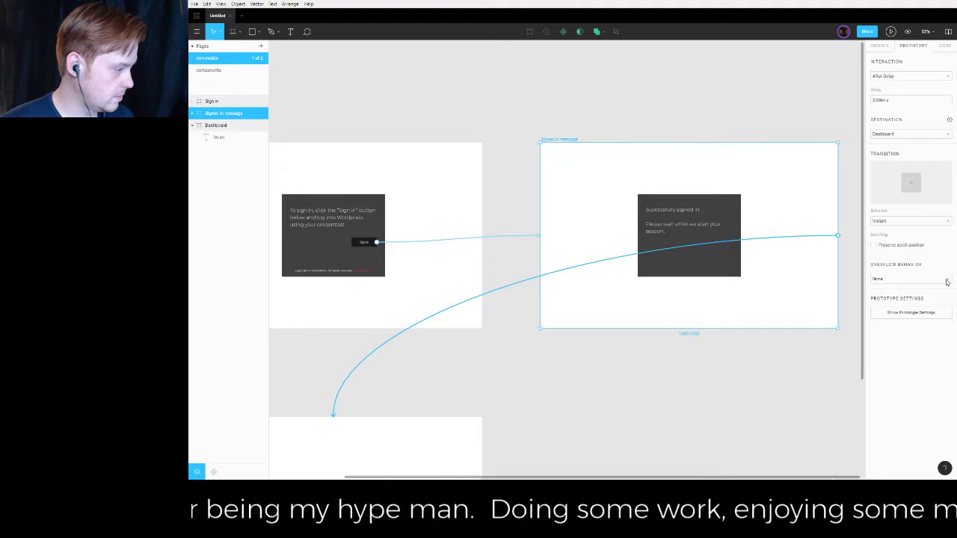
pyautogui.click(755, 110)
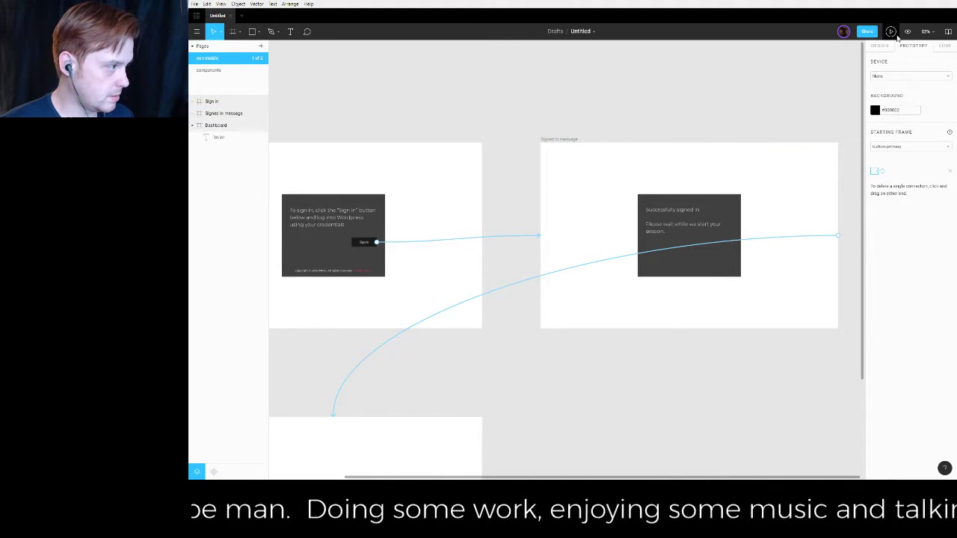
# - Run the prototype, follow the Sign in button through the timed message to the Dashboard screen, and close the preview
pyautogui.click(890, 32)
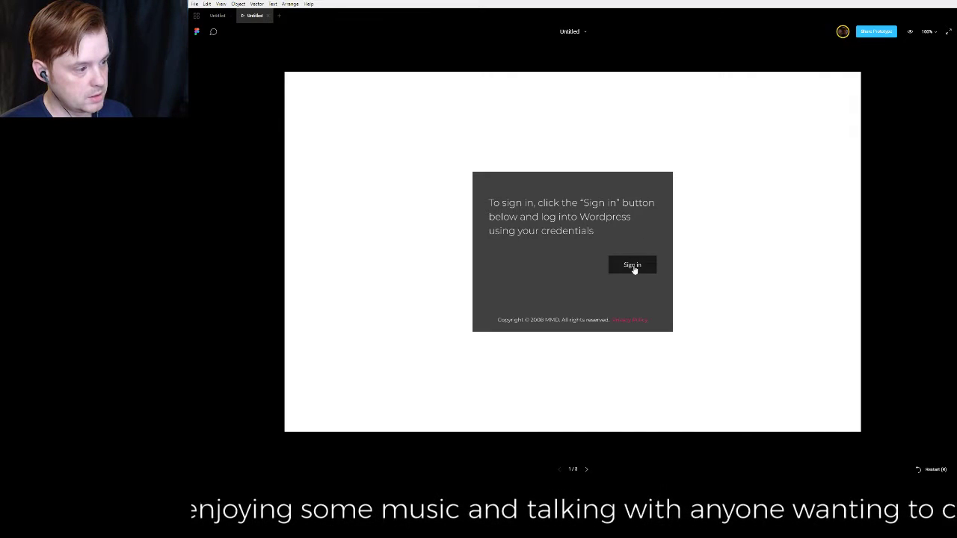
pyautogui.click(632, 266)
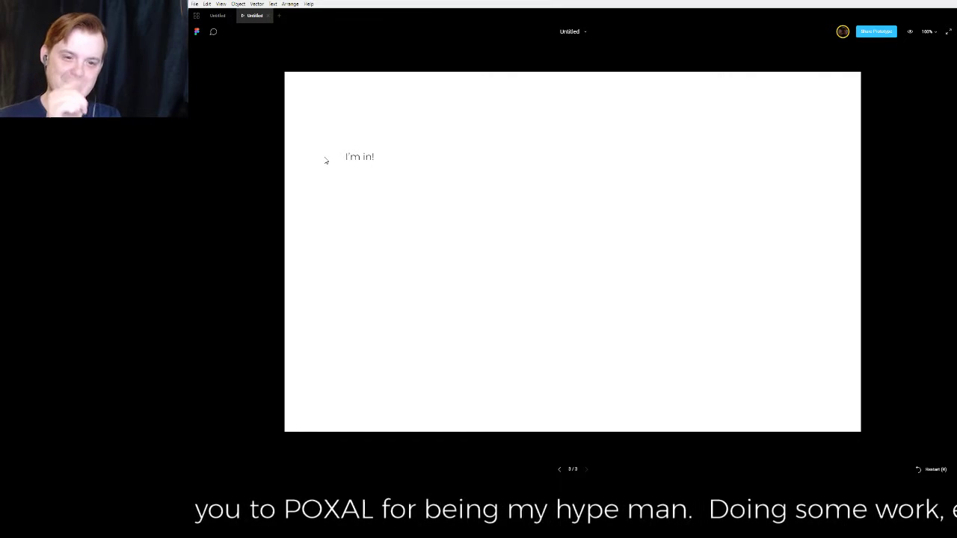
pyautogui.click(267, 16)
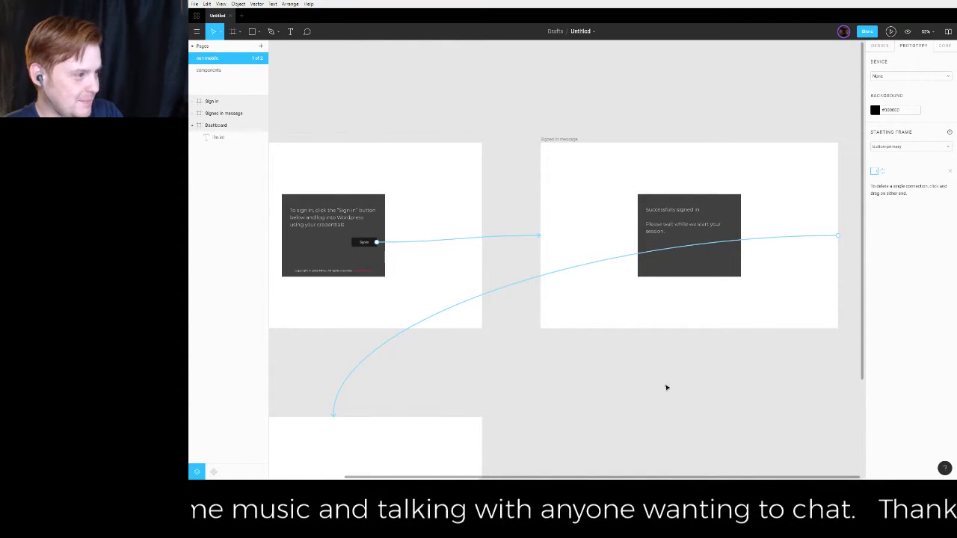
pyautogui.scroll(-3, 682, 362)
pyautogui.scroll(2, 678, 359)
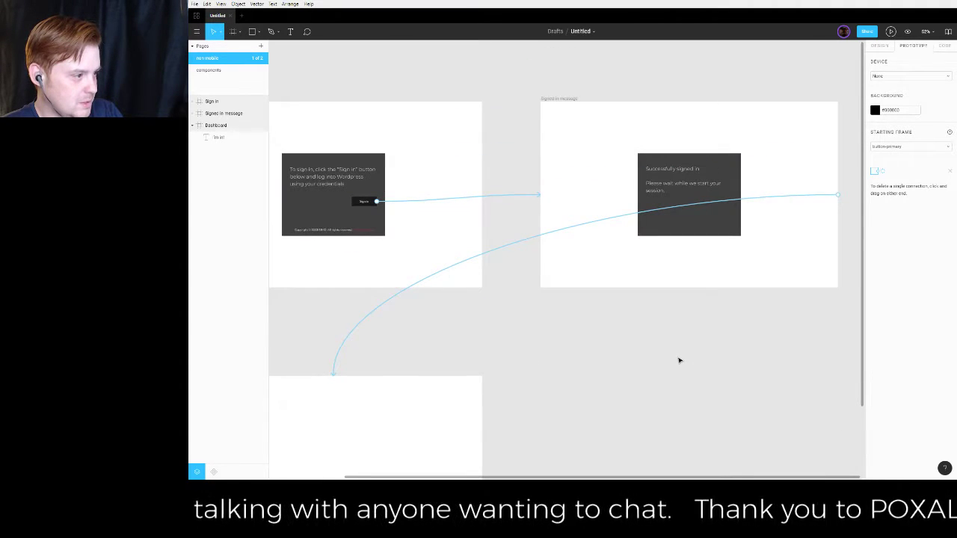
pyautogui.hscroll(-3, 607, 479)
pyautogui.hscroll(5, 520, 468)
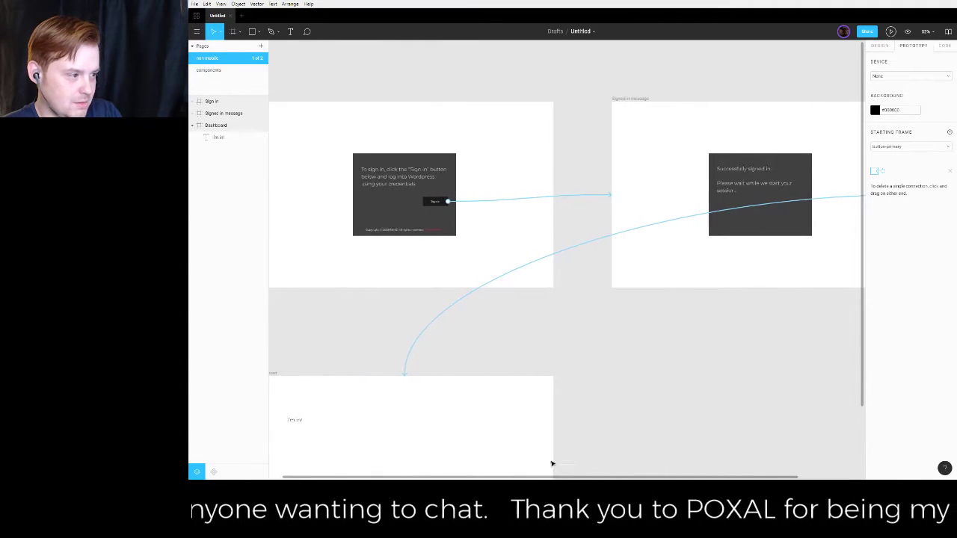
# - Look over the prototype connections linking the Sign in, Signed in message and Dashboard frames
pyautogui.hscroll(-6, 679, 461)
pyautogui.hscroll(-2, 492, 455)
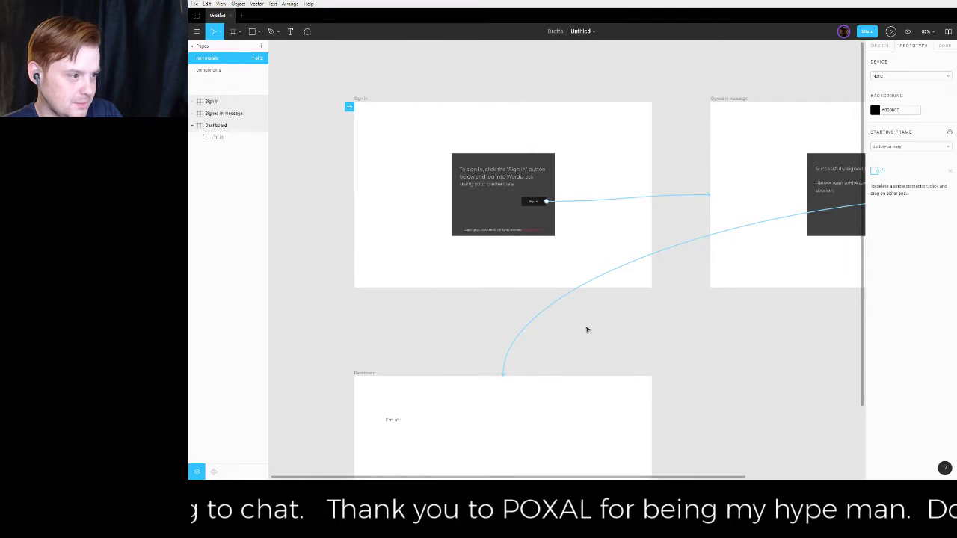
pyautogui.scroll(-5, 591, 333)
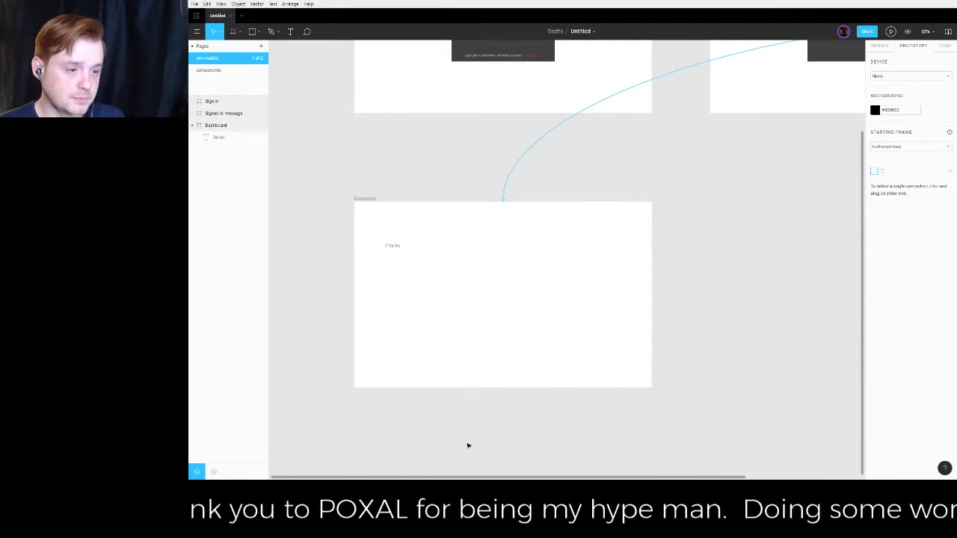
pyautogui.scroll(5, 516, 289)
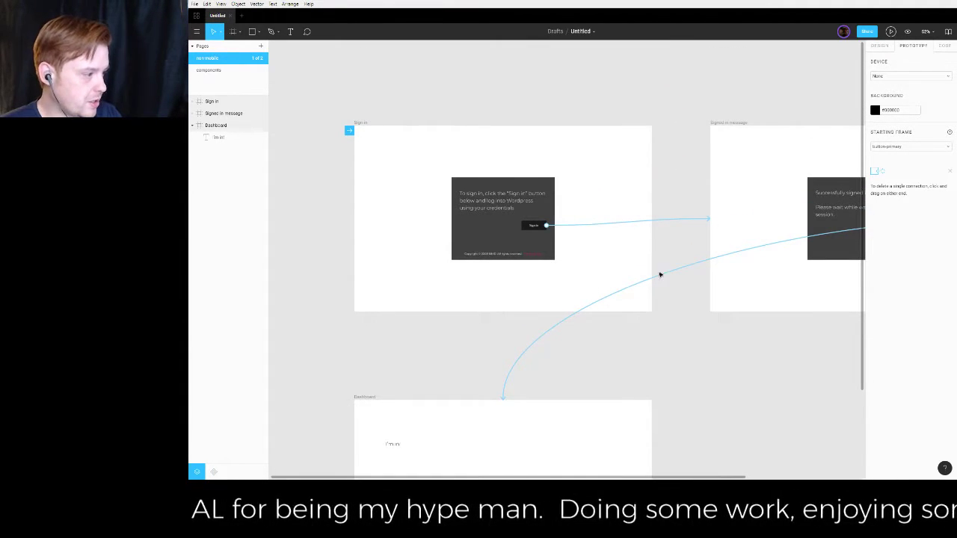
pyautogui.hscroll(-1, 668, 244)
pyautogui.hscroll(3, 668, 251)
pyautogui.hscroll(-2, 664, 263)
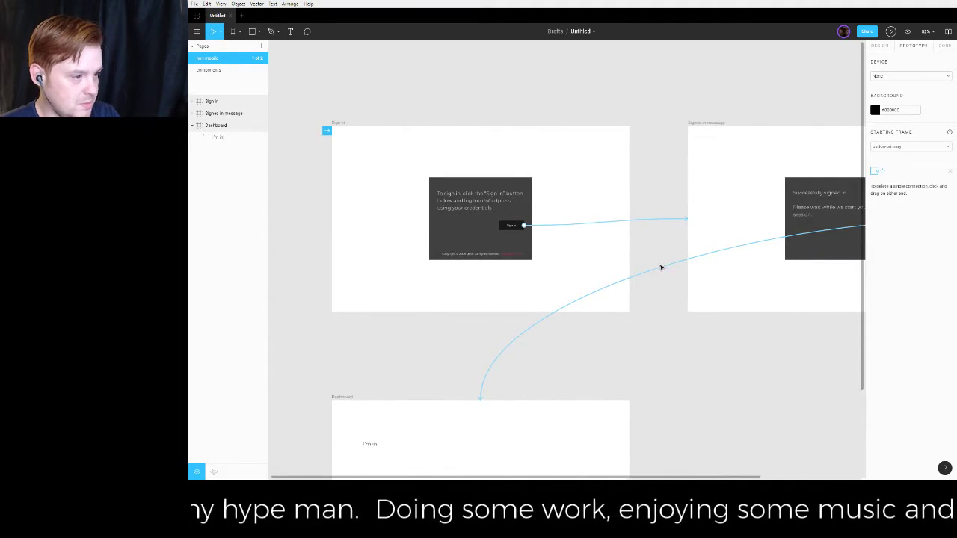
pyautogui.hscroll(-3, 661, 267)
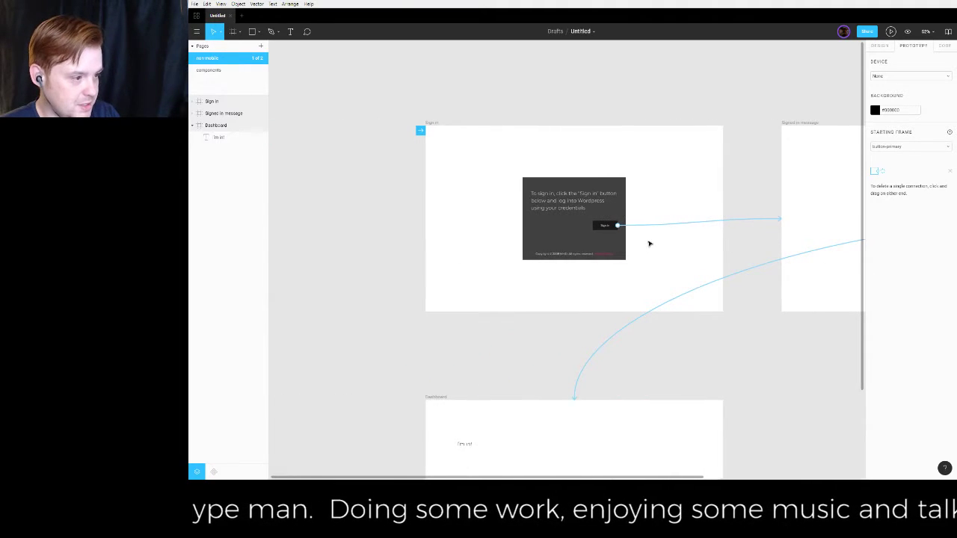
# - Inspect the instruction text, copyright line and Sign in button label inside the sign-in box for prototype interactions
pyautogui.doubleClick(558, 202)
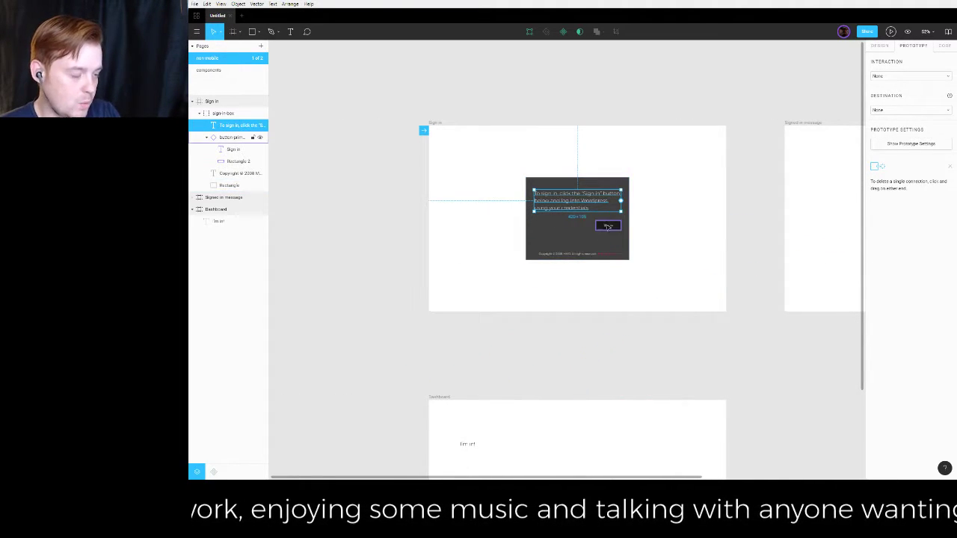
pyautogui.click(569, 254)
pyautogui.scroll(-3, 672, 274)
pyautogui.scroll(2, 672, 274)
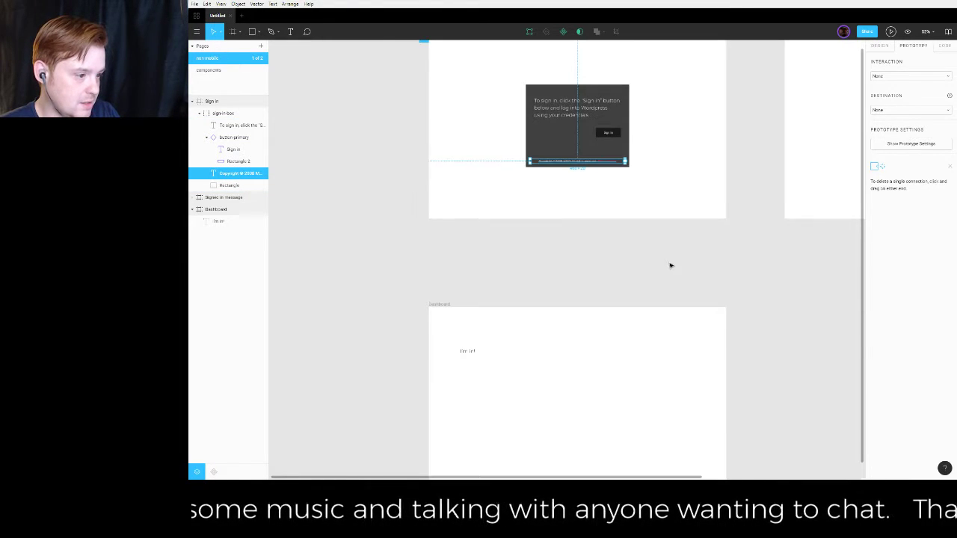
pyautogui.click(607, 132)
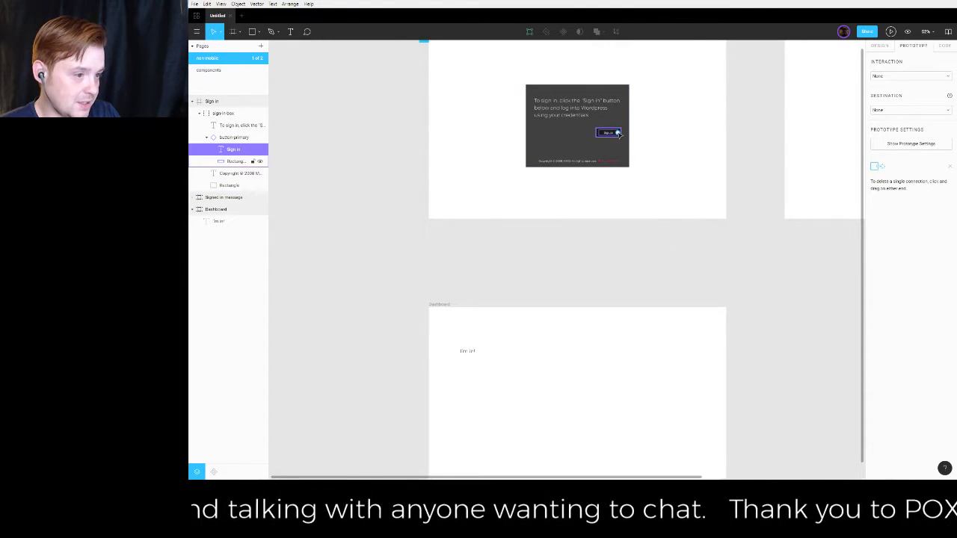
pyautogui.scroll(-5, 707, 207)
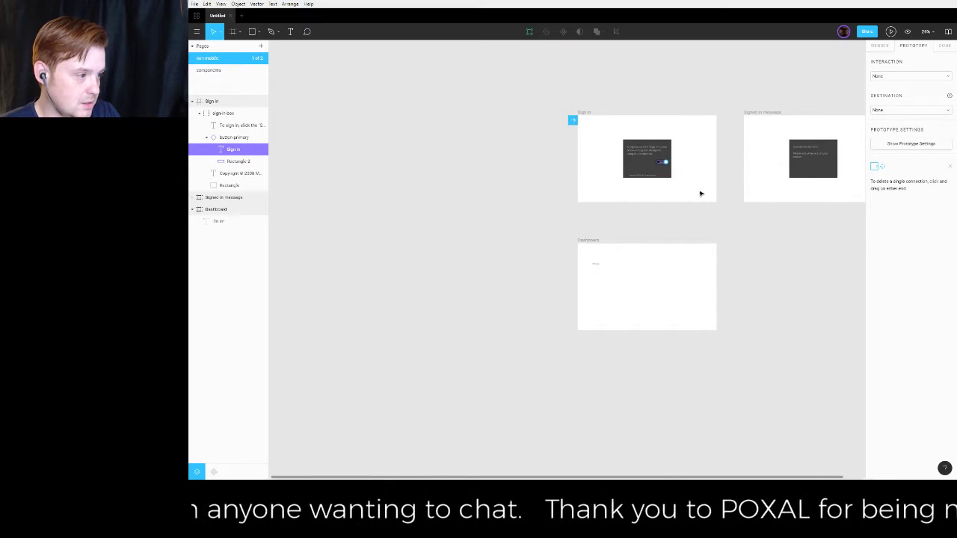
pyautogui.click(637, 152)
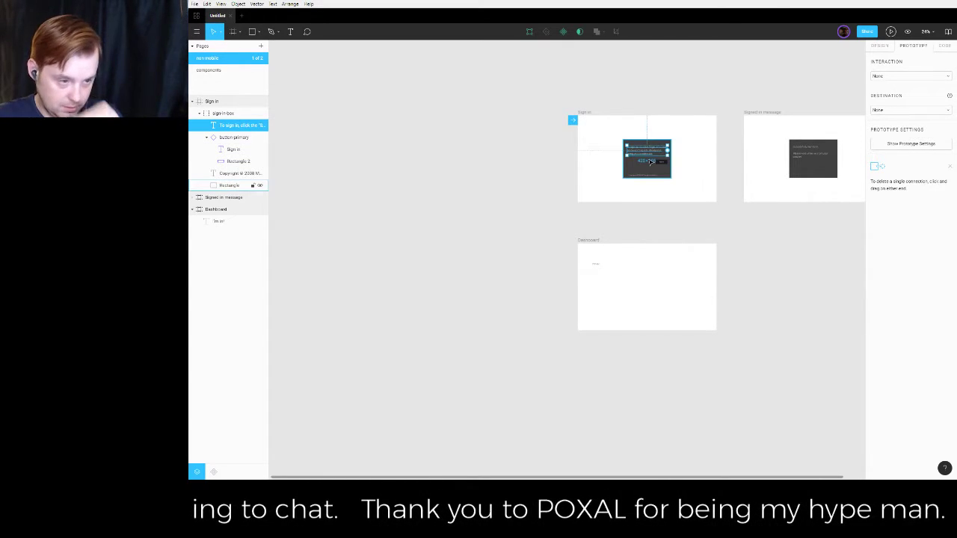
pyautogui.click(889, 50)
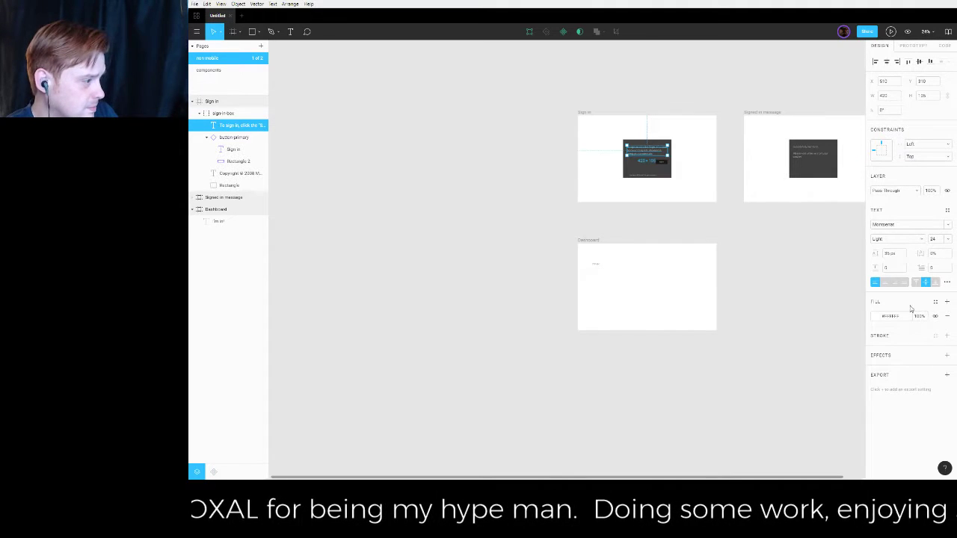
pyautogui.click(947, 210)
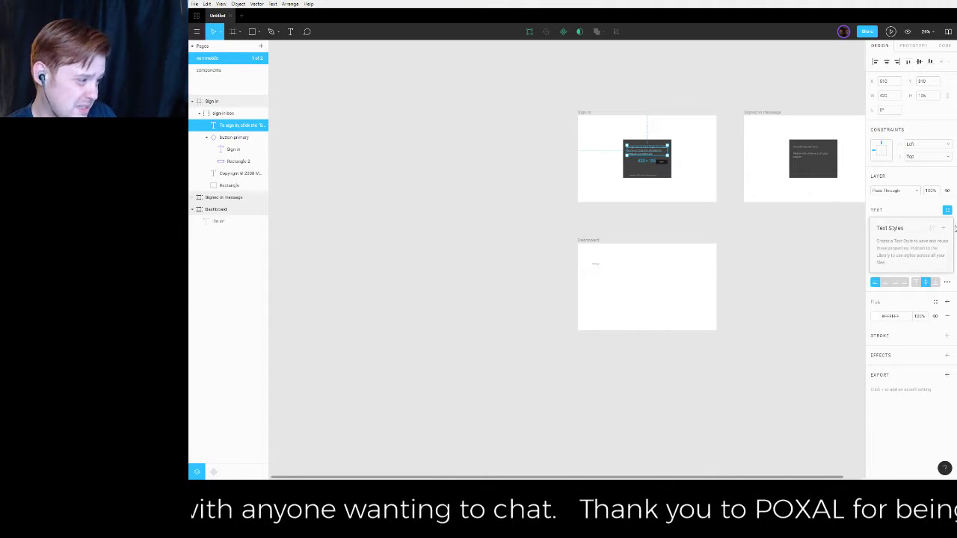
pyautogui.click(944, 231)
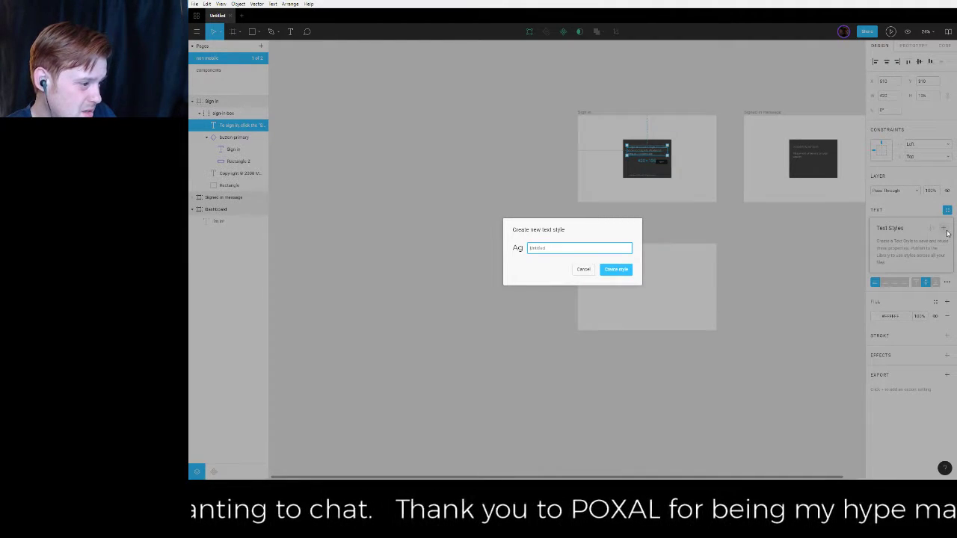
pyautogui.click(585, 270)
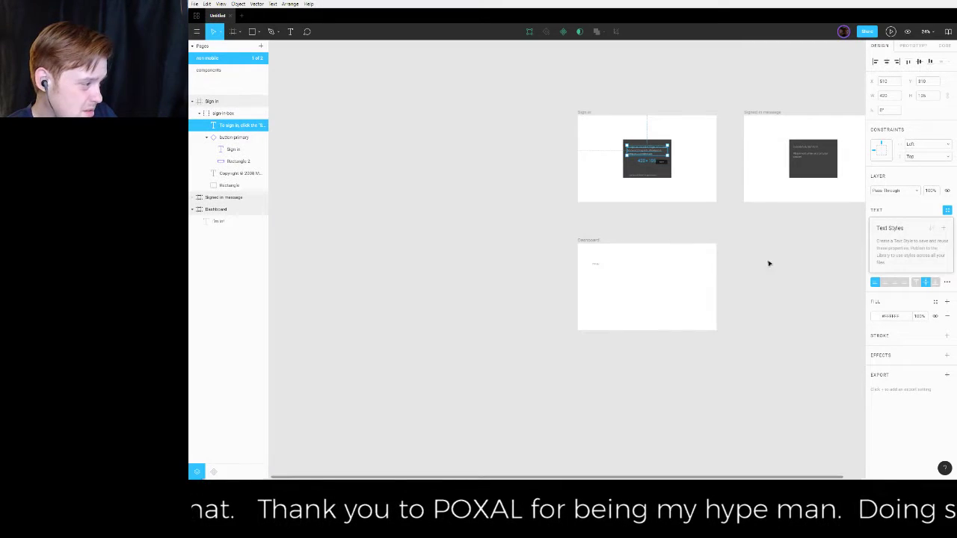
pyautogui.click(915, 211)
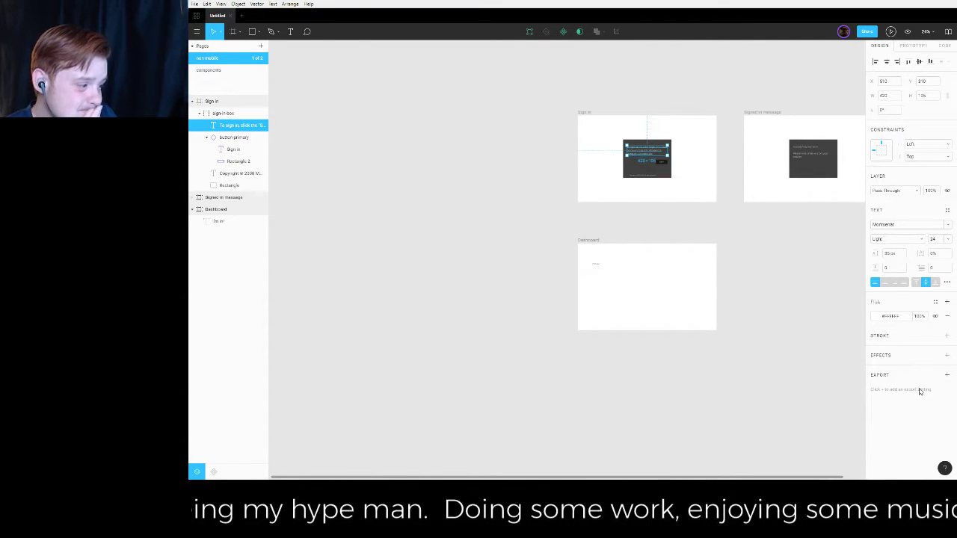
# - Add a 1x PNG export setting to the sign-in instruction text and remove it again
pyautogui.click(946, 374)
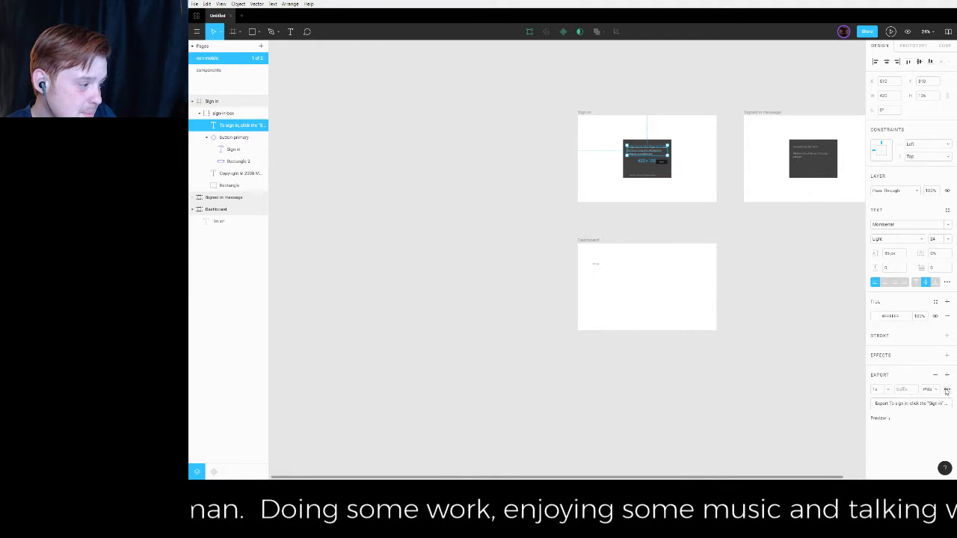
pyautogui.click(947, 390)
pyautogui.click(928, 375)
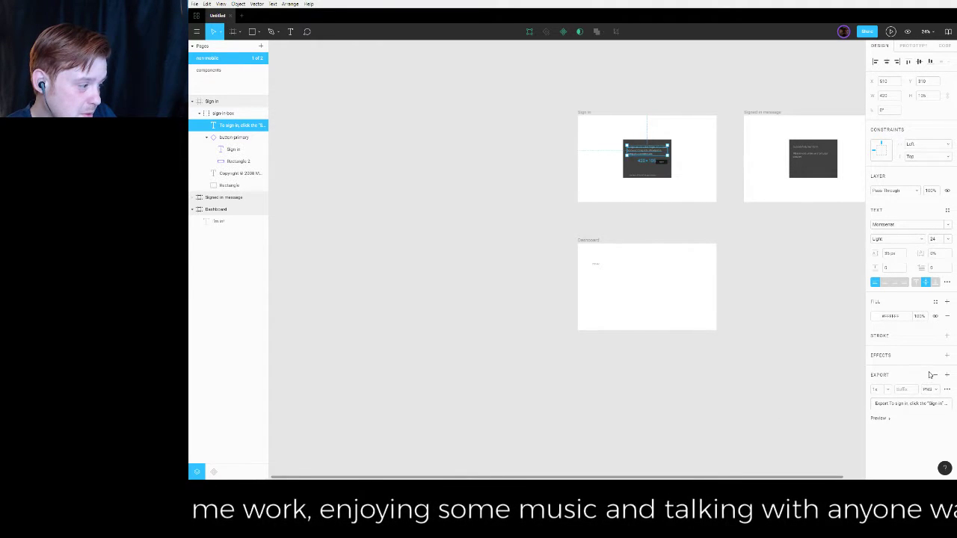
pyautogui.click(934, 375)
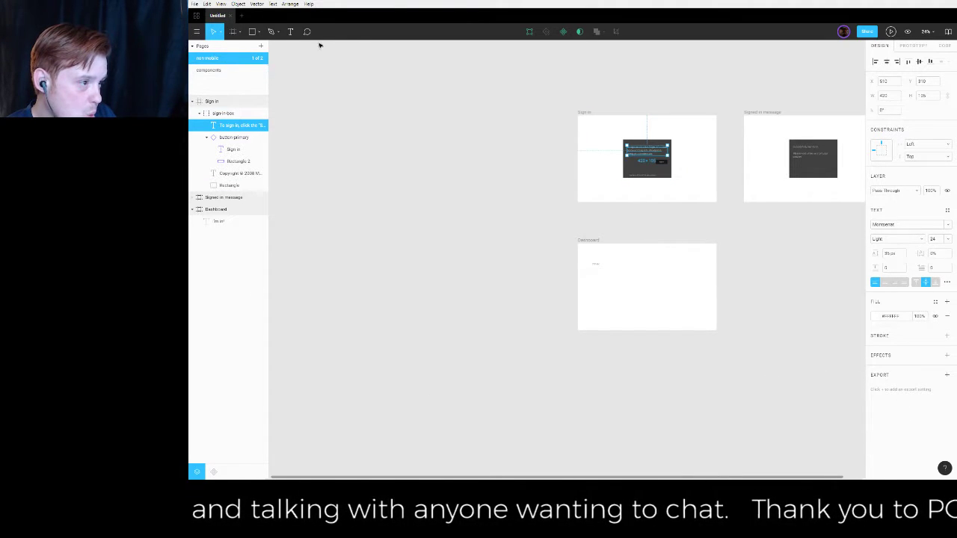
# - Clear the selection, show the file's component assets, and open the canvas view options
pyautogui.click(197, 34)
pyautogui.press('Escape')
pyautogui.click(453, 110)
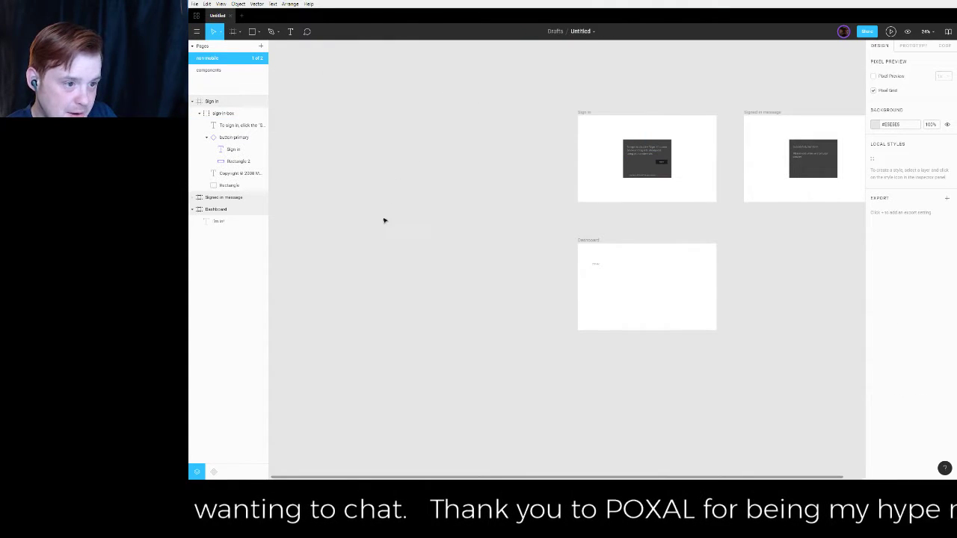
pyautogui.click(213, 471)
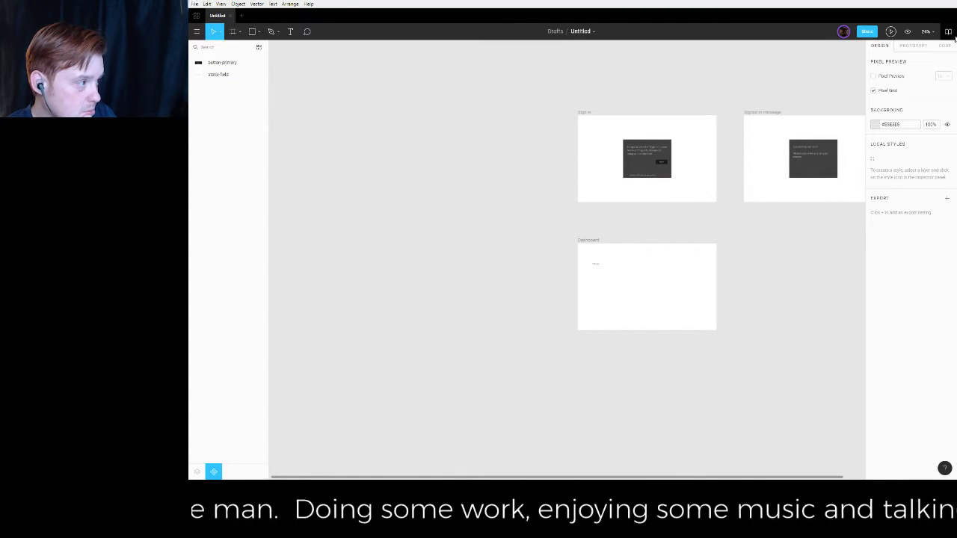
pyautogui.click(908, 31)
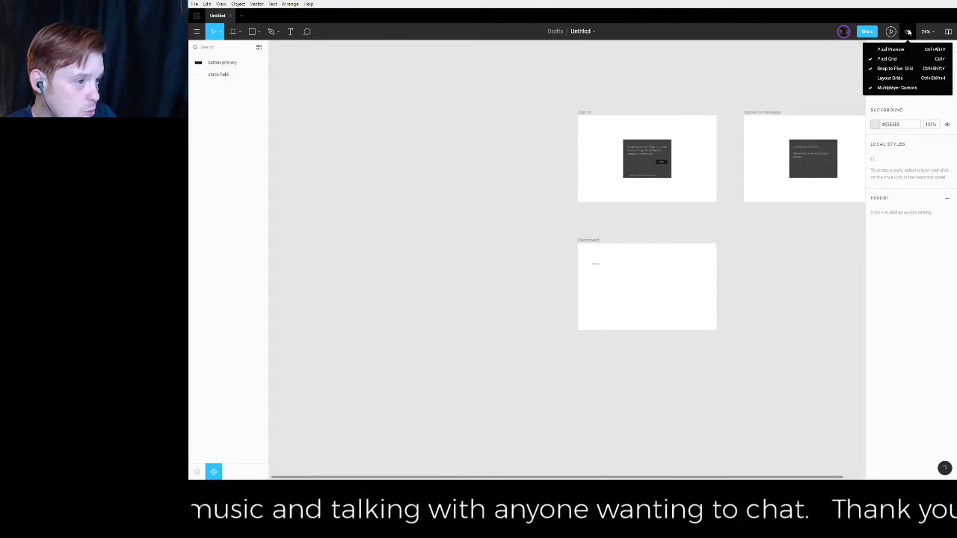
pyautogui.click(908, 31)
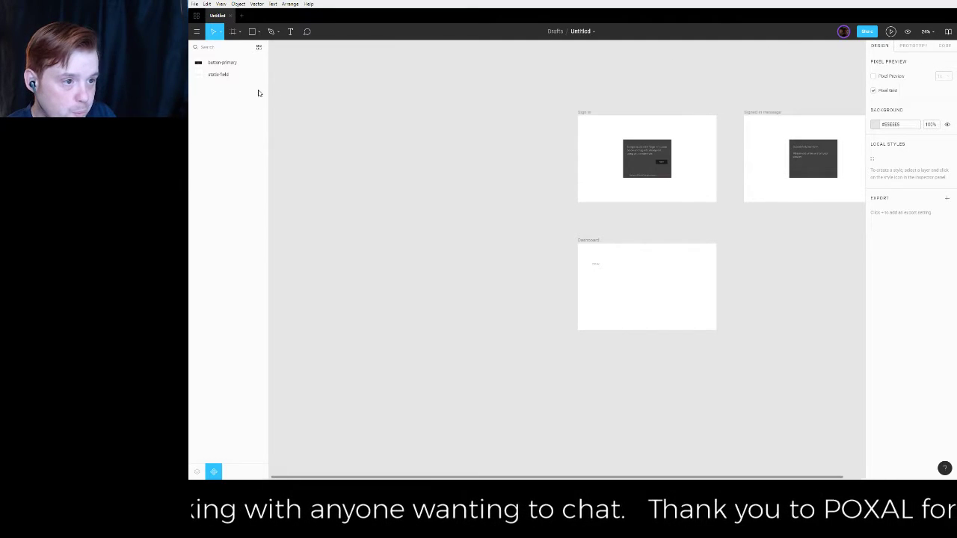
pyautogui.click(196, 15)
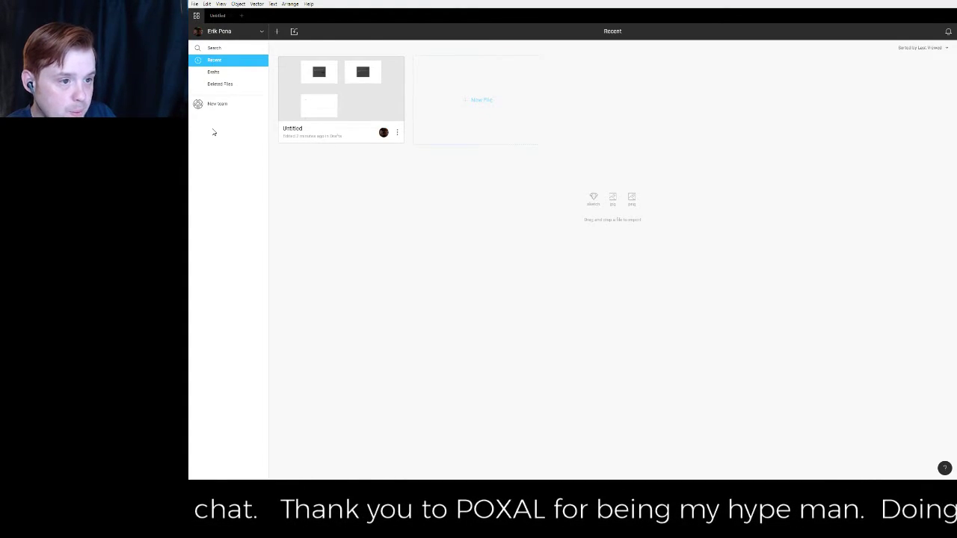
pyautogui.click(262, 33)
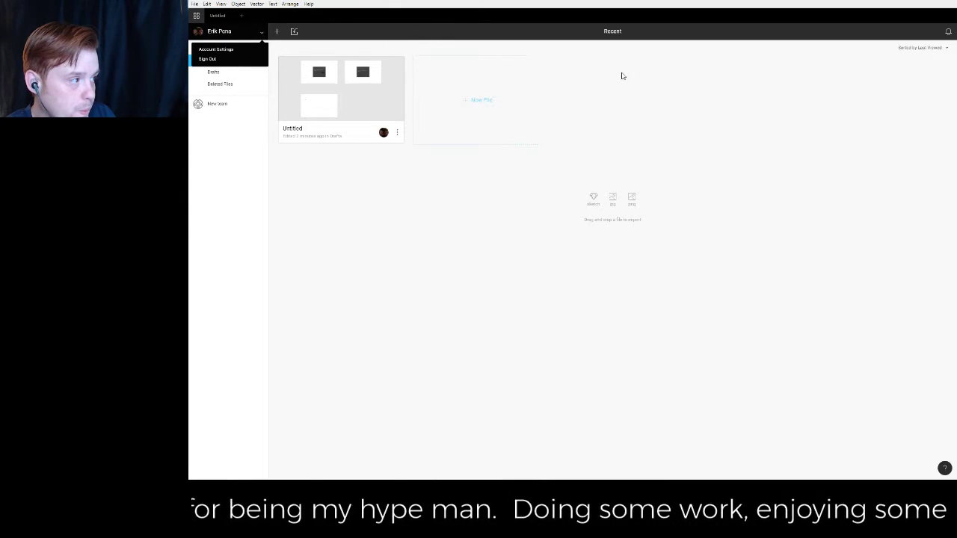
pyautogui.click(689, 137)
pyautogui.doubleClick(321, 91)
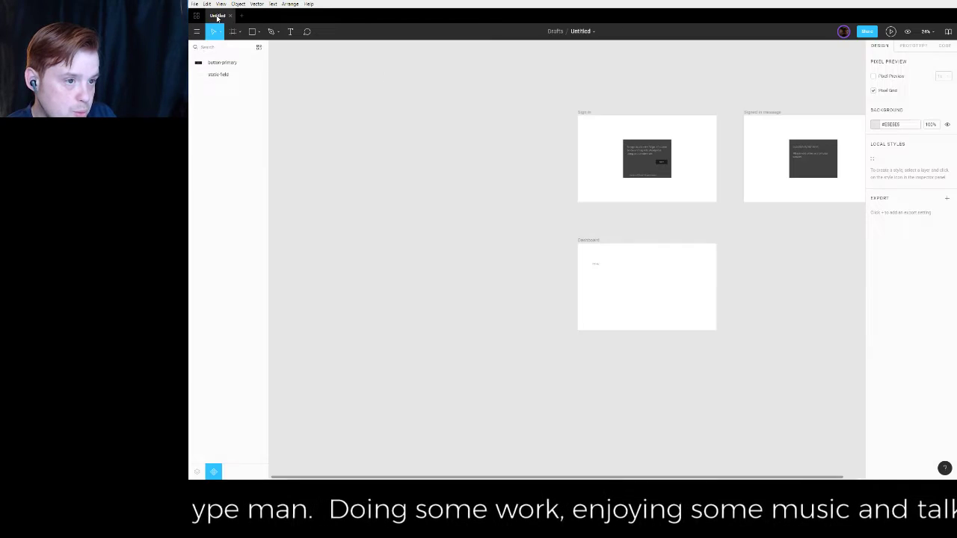
# - Create a text style named large-text-light from the instruction text on the Sign in frame
pyautogui.doubleClick(646, 152)
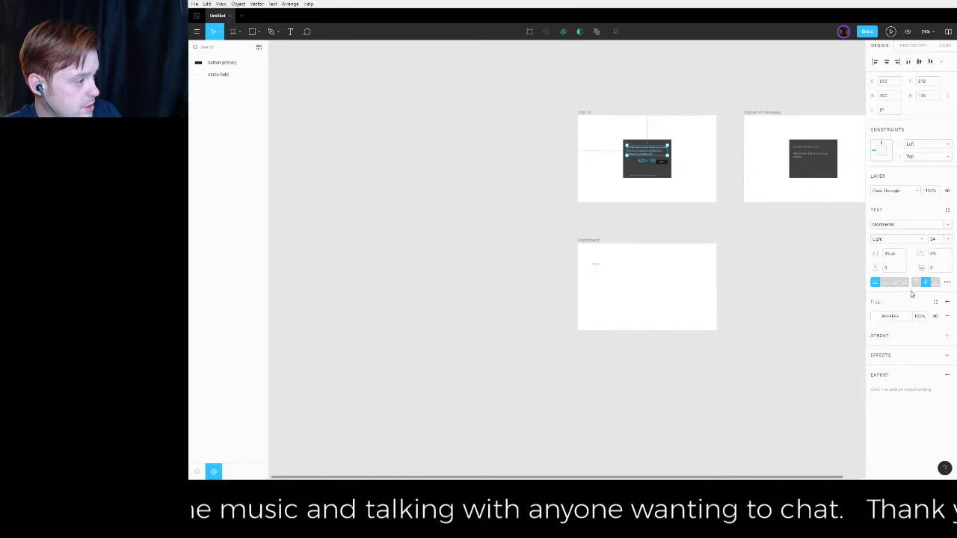
pyautogui.click(948, 210)
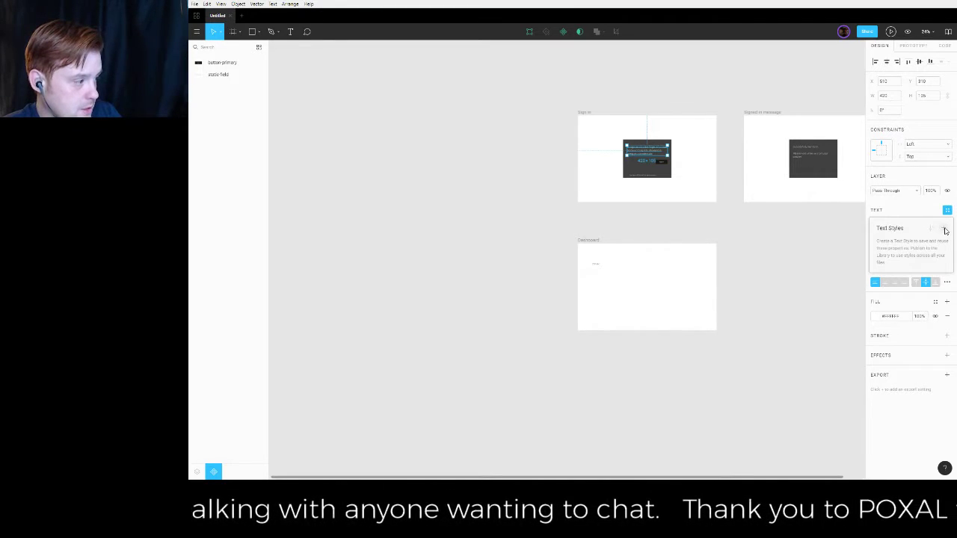
pyautogui.click(944, 230)
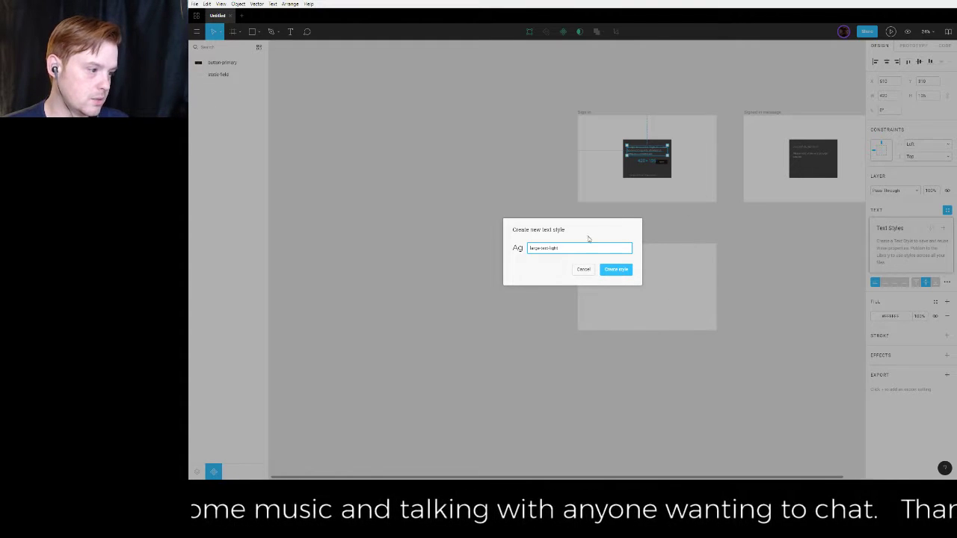
pyautogui.click(619, 270)
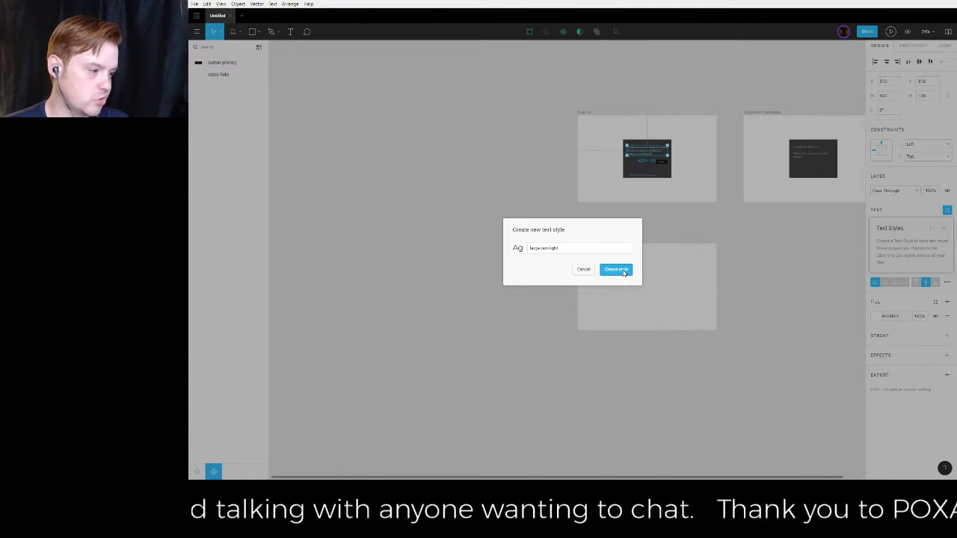
pyautogui.click(749, 239)
pyautogui.click(643, 159)
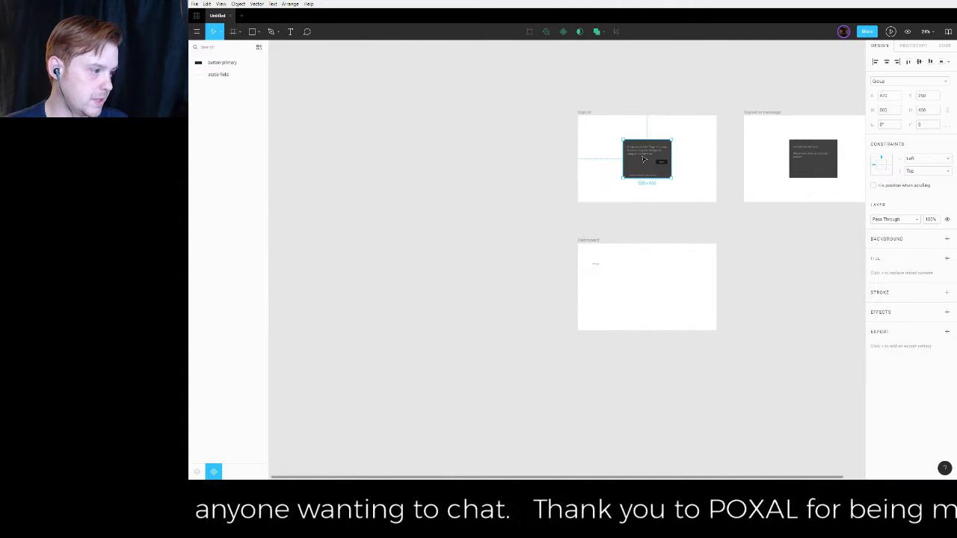
pyautogui.doubleClick(647, 153)
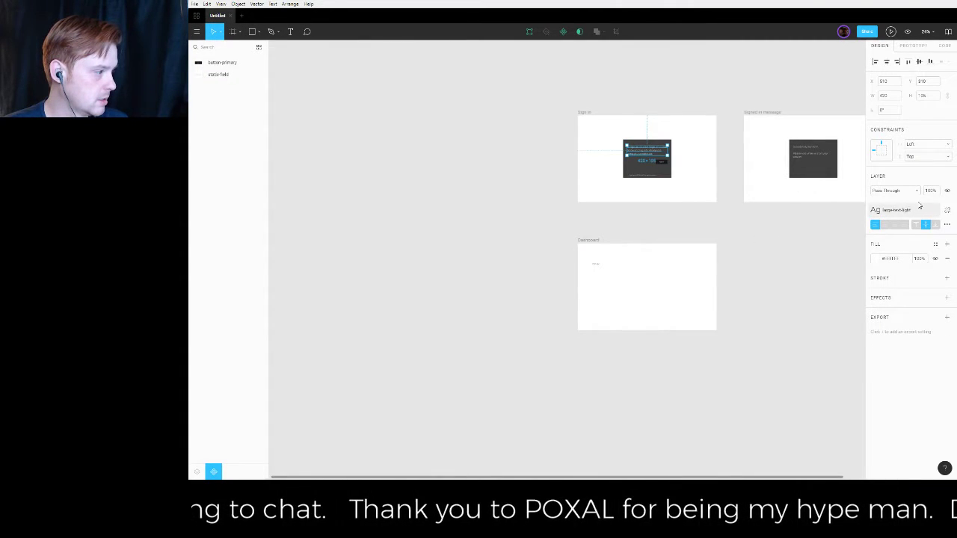
# - Apply the large-text-light text style to the message text in the signed-in message frame
pyautogui.click(804, 153)
pyautogui.doubleClick(804, 154)
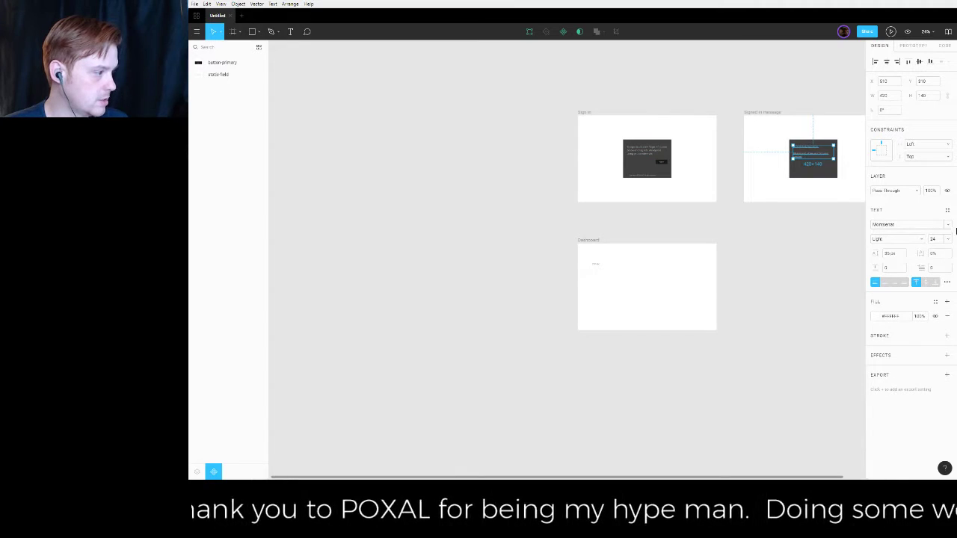
pyautogui.click(947, 210)
pyautogui.click(897, 242)
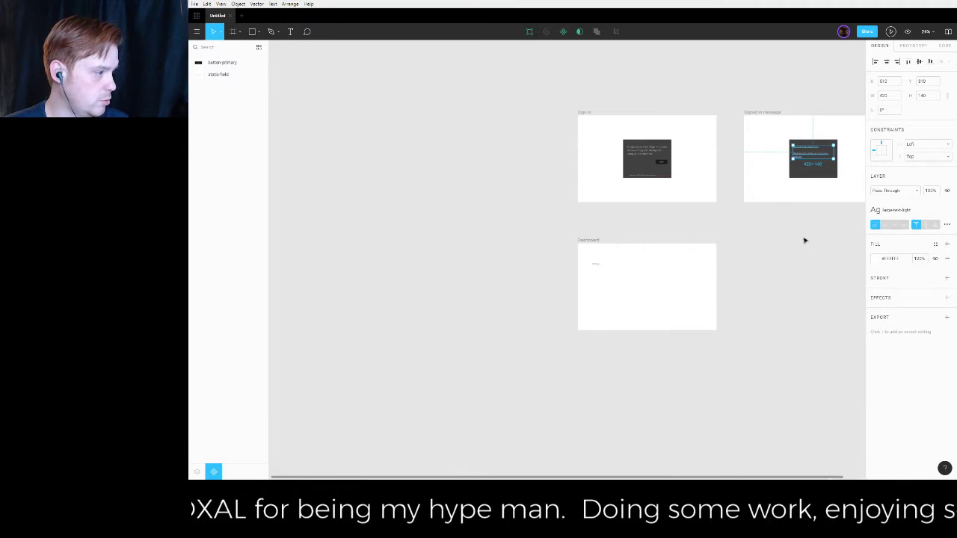
# - Apply the large-text-light text style to the text box in the Dashboard frame
pyautogui.scroll(5, 790, 229)
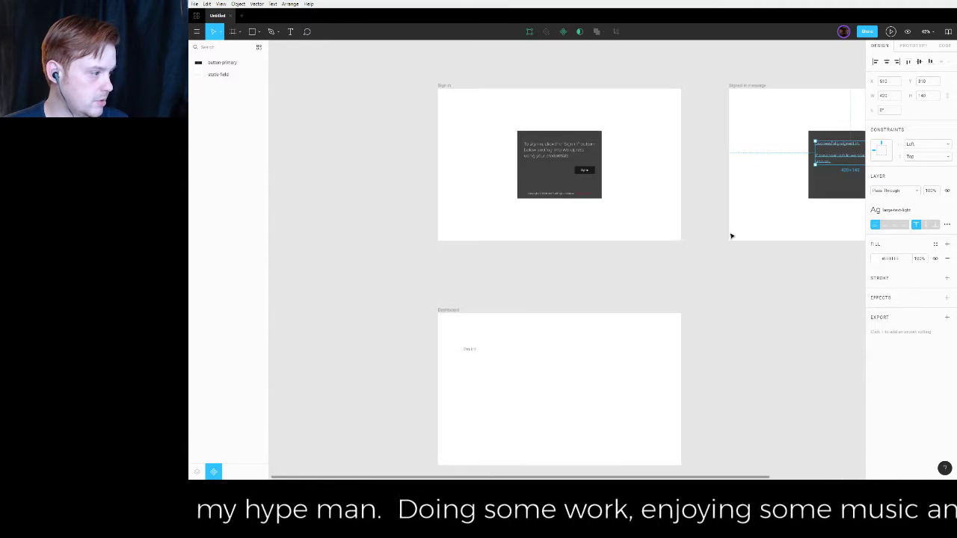
pyautogui.click(469, 349)
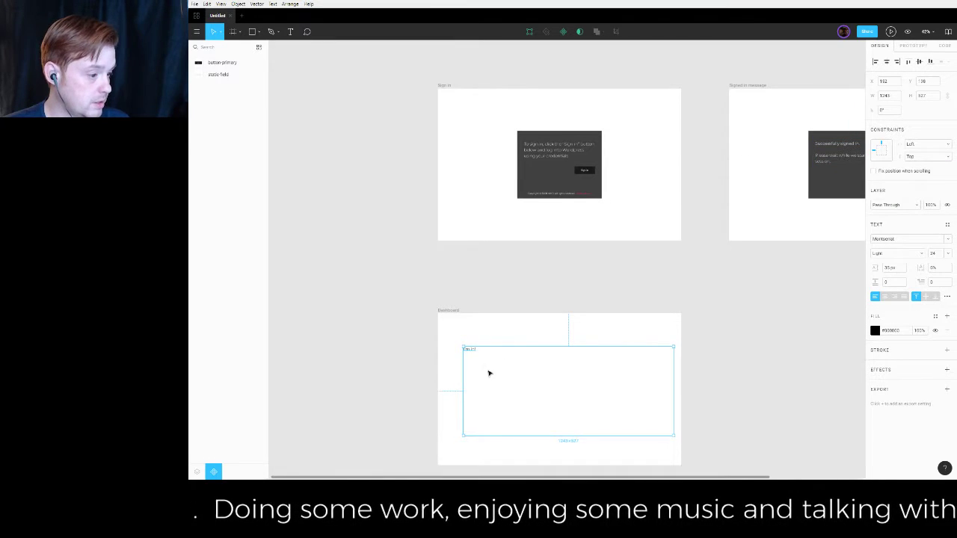
pyautogui.click(946, 223)
pyautogui.click(915, 256)
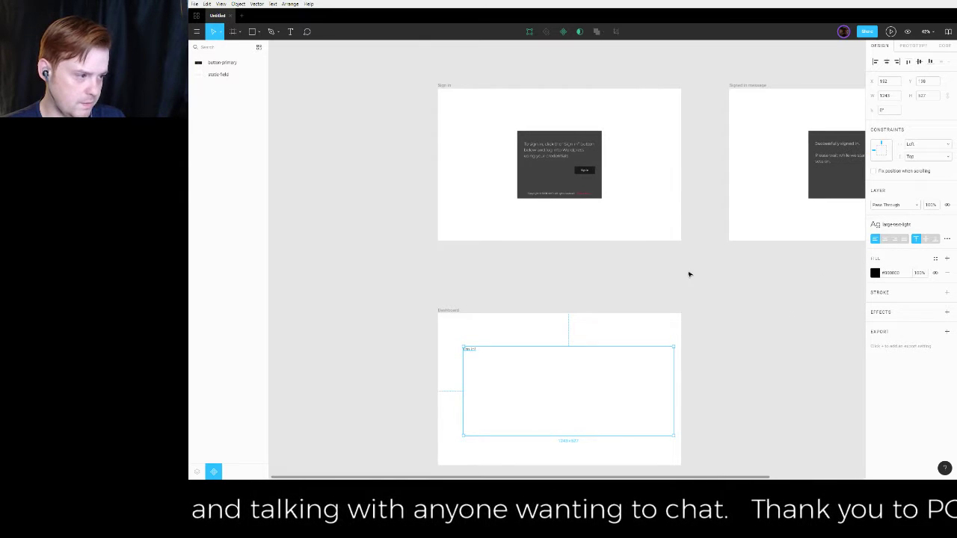
pyautogui.click(946, 259)
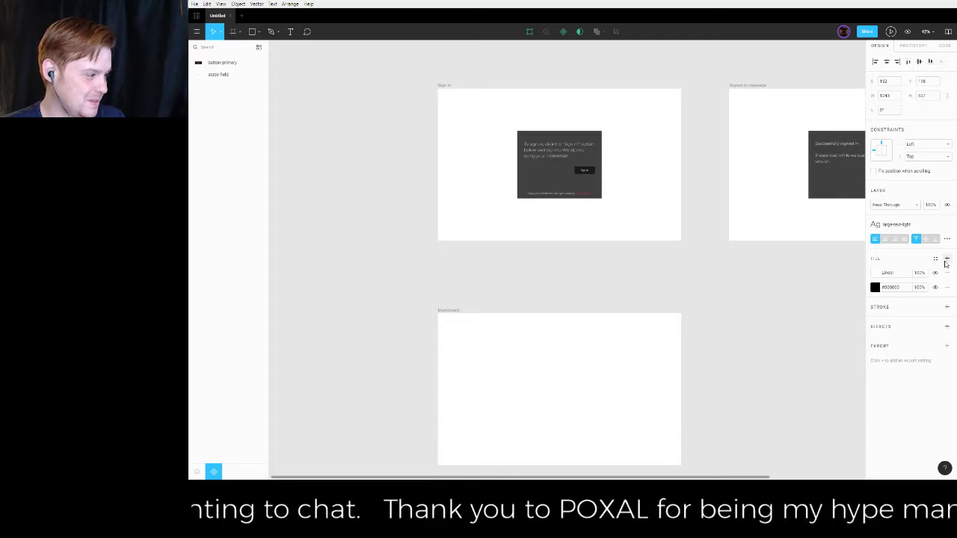
pyautogui.click(947, 272)
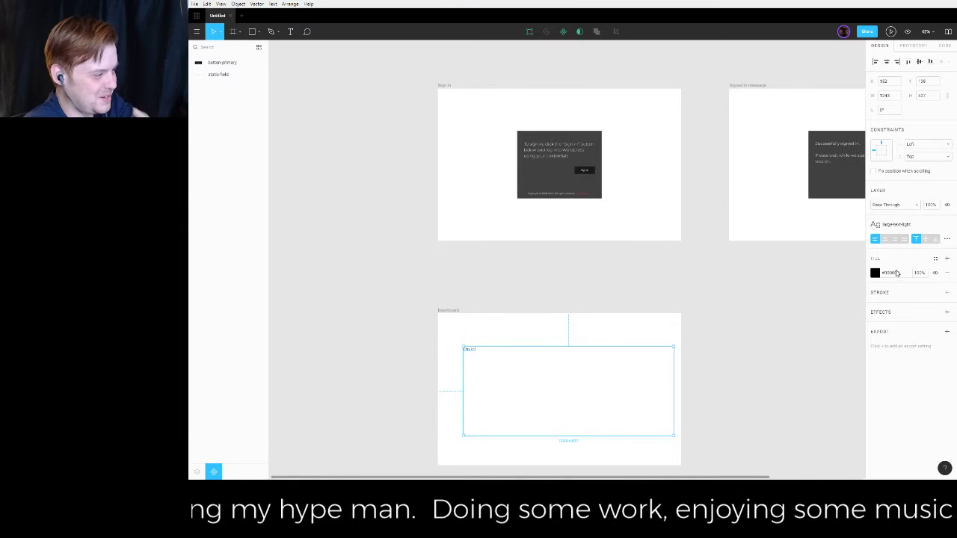
pyautogui.click(946, 239)
pyautogui.click(949, 239)
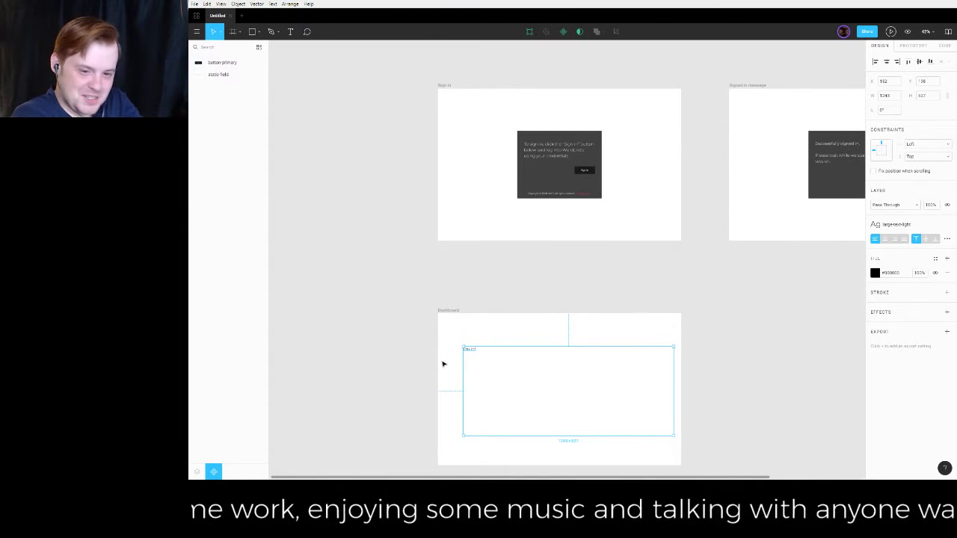
pyautogui.click(947, 206)
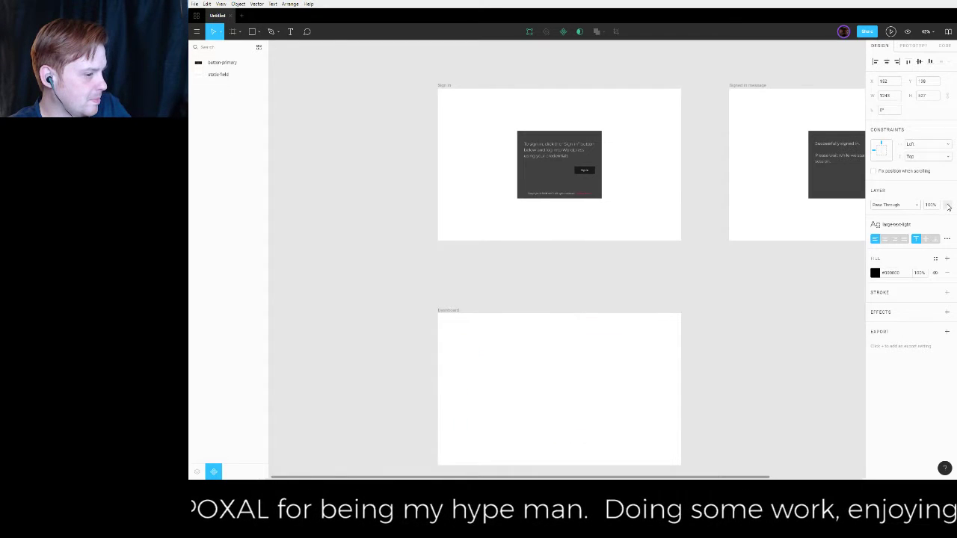
pyautogui.click(891, 209)
pyautogui.click(939, 194)
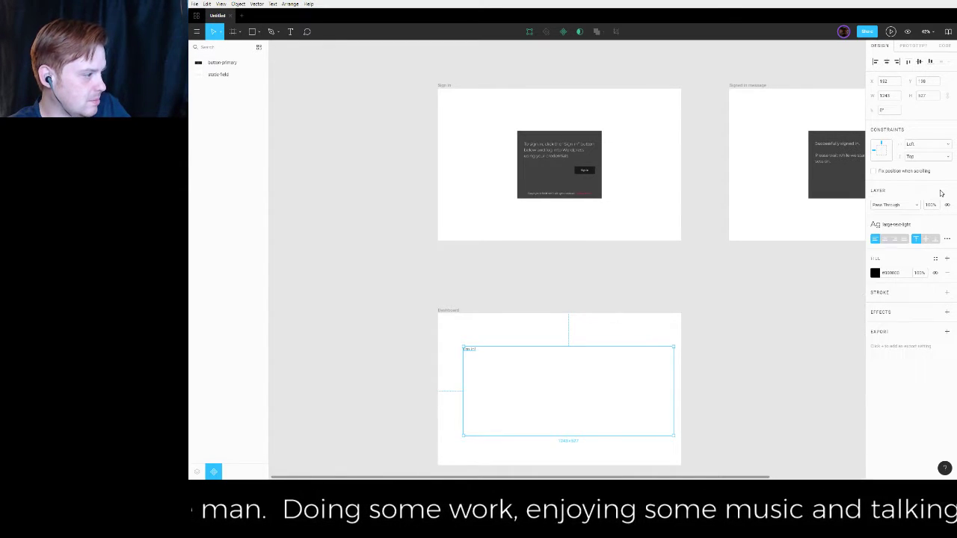
pyautogui.click(662, 309)
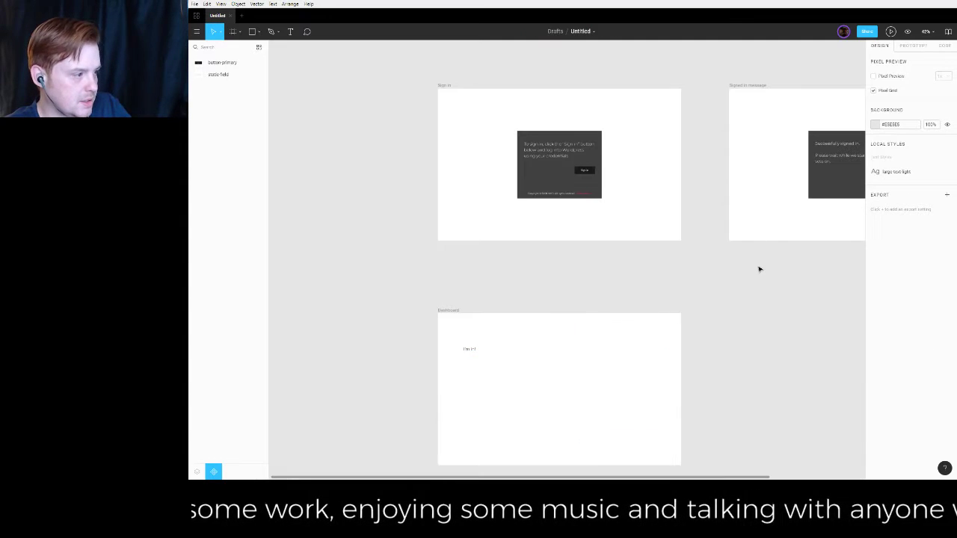
# - Create a text style named small-text from the copyright line on the Sign in frame
pyautogui.scroll(2, 759, 265)
pyautogui.click(590, 239)
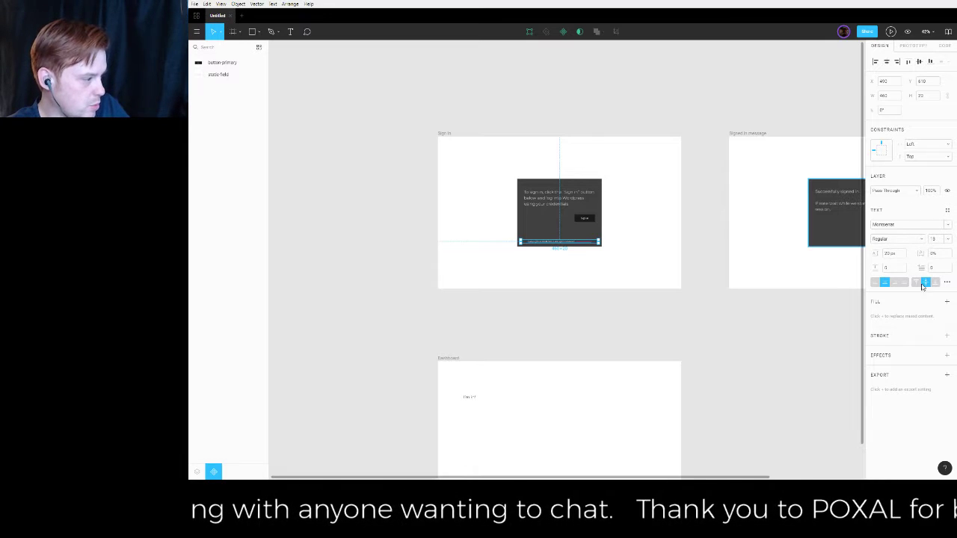
pyautogui.click(946, 210)
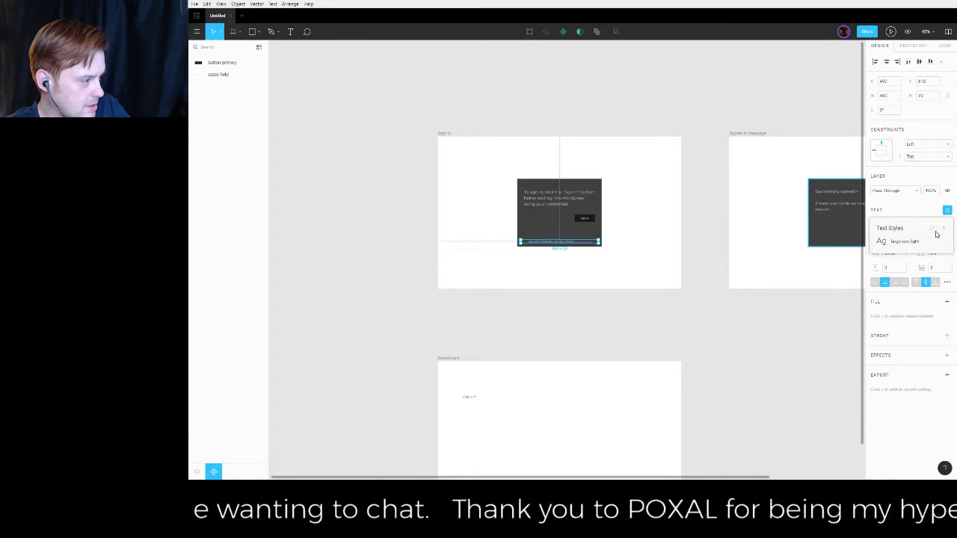
pyautogui.click(943, 231)
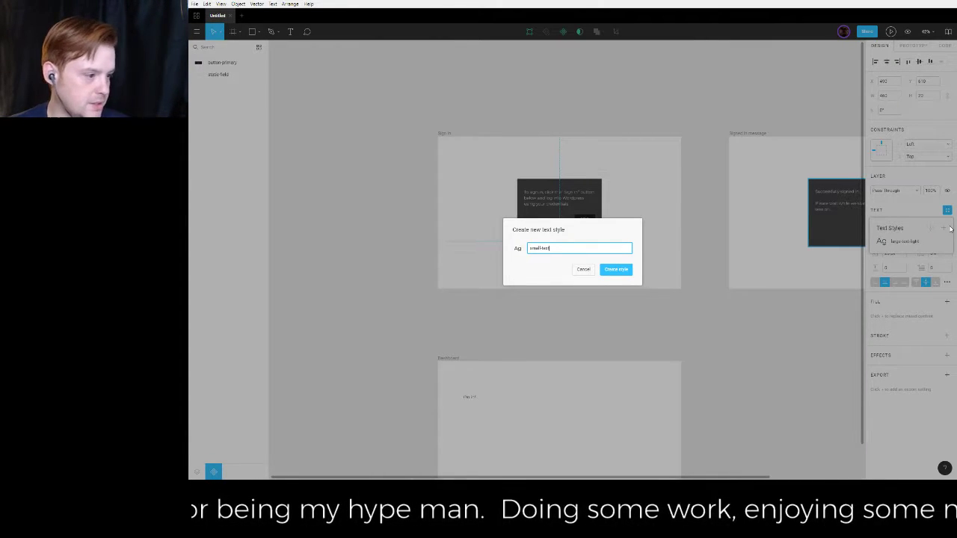
pyautogui.press('Return')
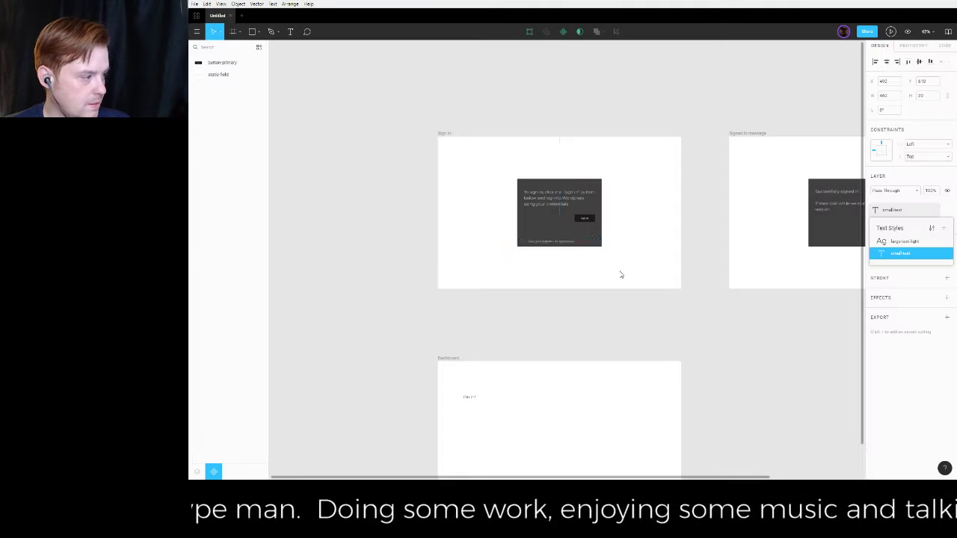
pyautogui.click(931, 233)
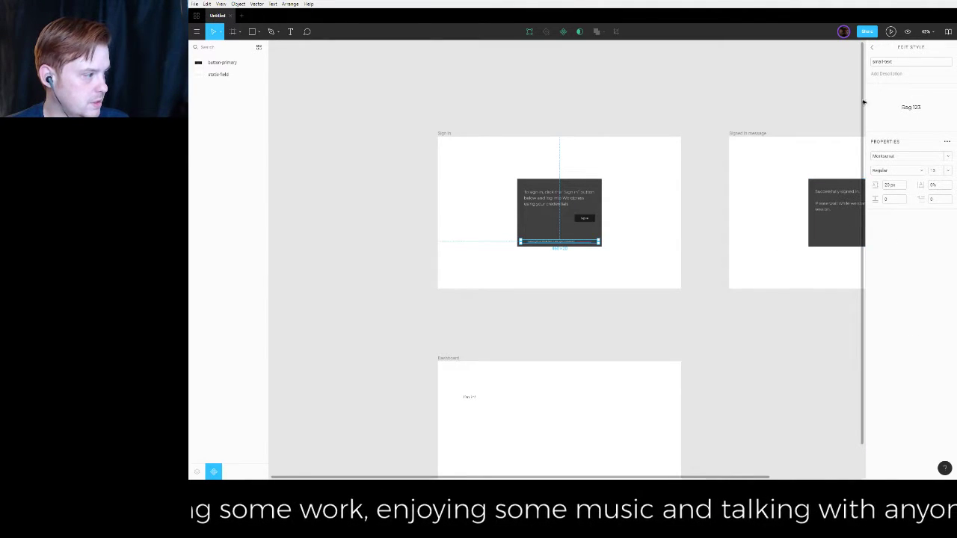
pyautogui.click(873, 50)
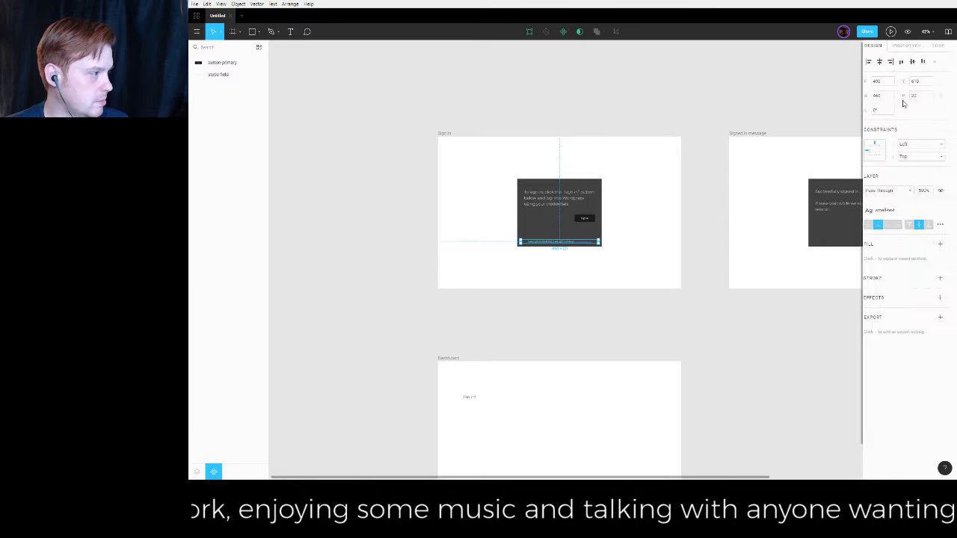
# - Rename the large-text-light text style used by the Sign in instruction text as large-text
pyautogui.click(566, 198)
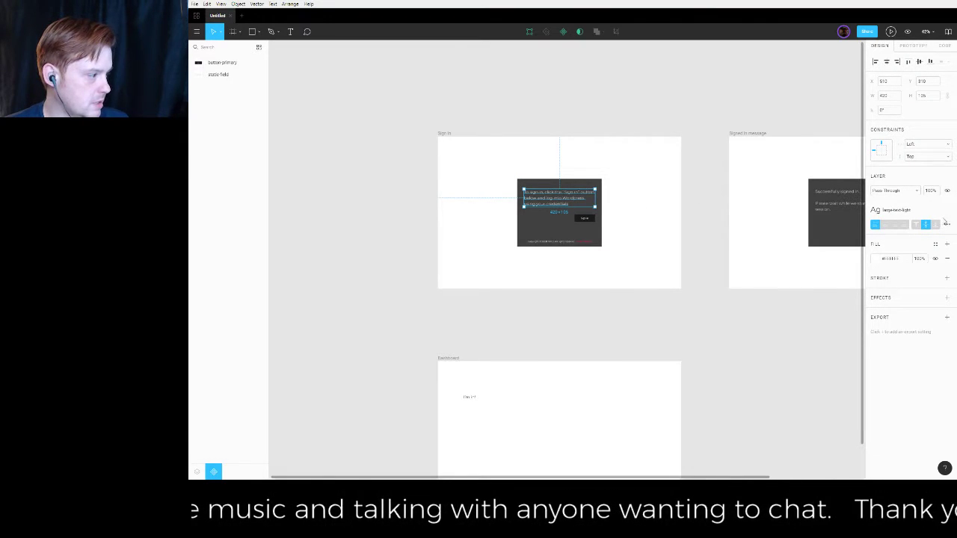
pyautogui.click(901, 215)
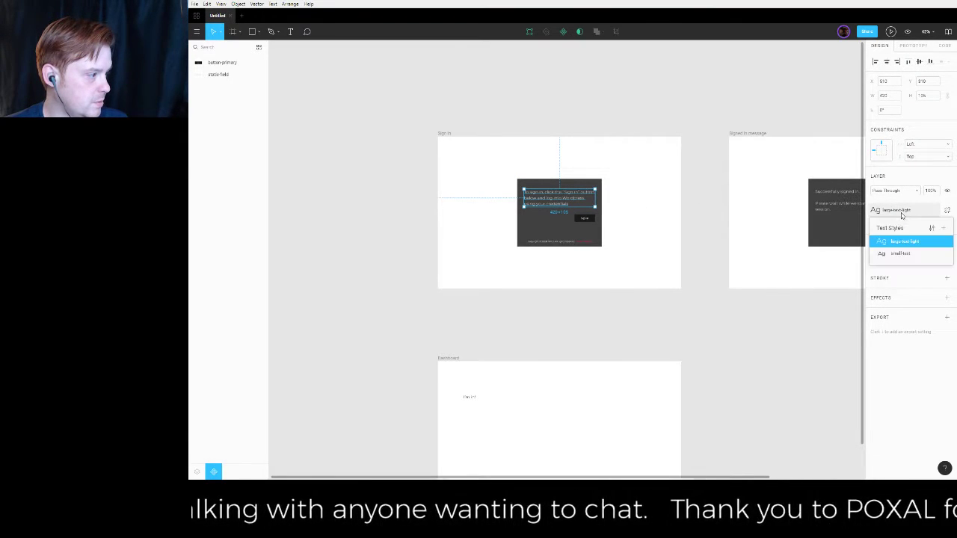
pyautogui.click(932, 230)
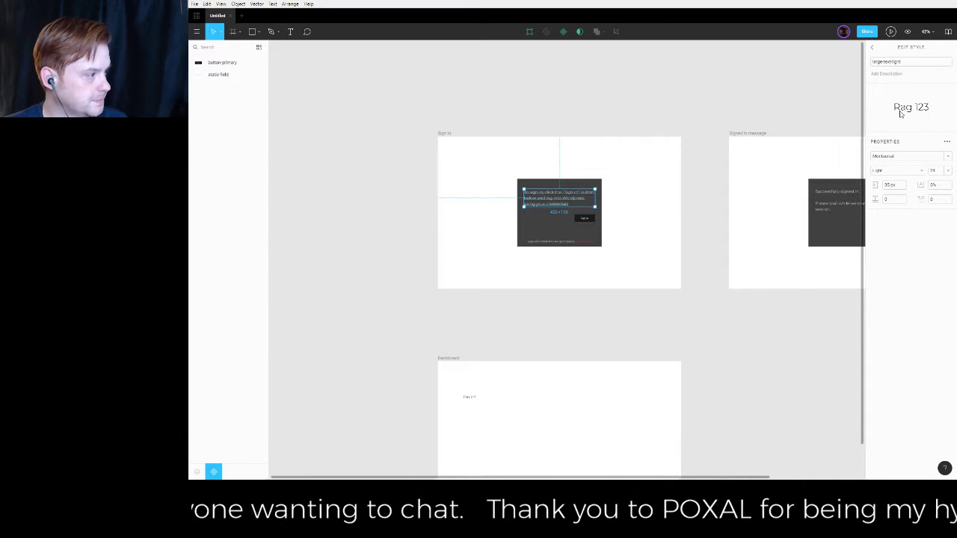
pyautogui.click(894, 63)
pyautogui.doubleClick(897, 62)
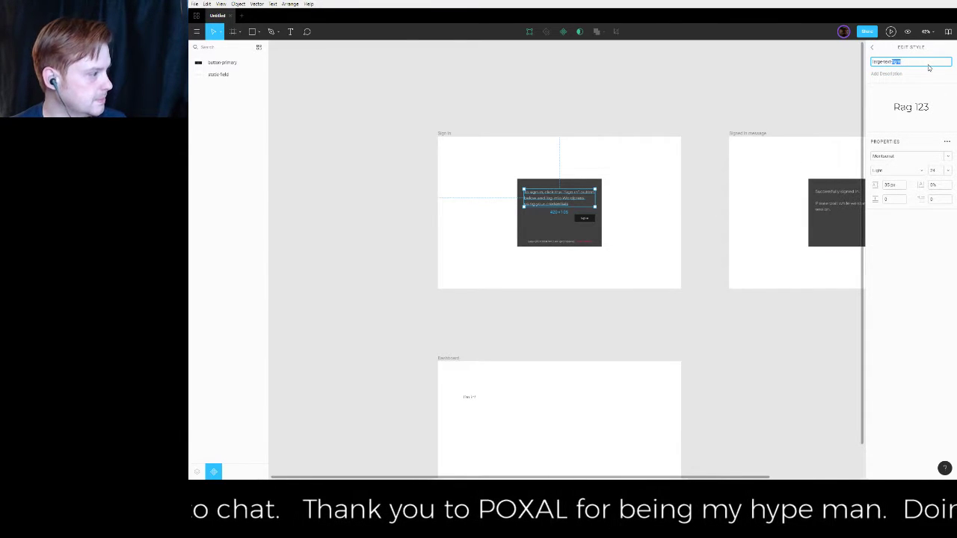
pyautogui.click(946, 141)
pyautogui.click(946, 141)
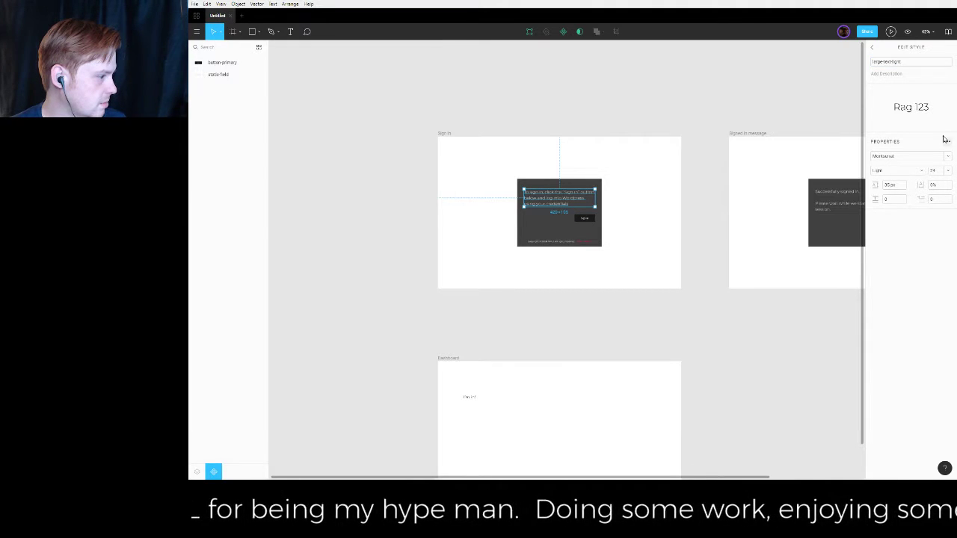
pyautogui.click(902, 65)
pyautogui.doubleClick(898, 63)
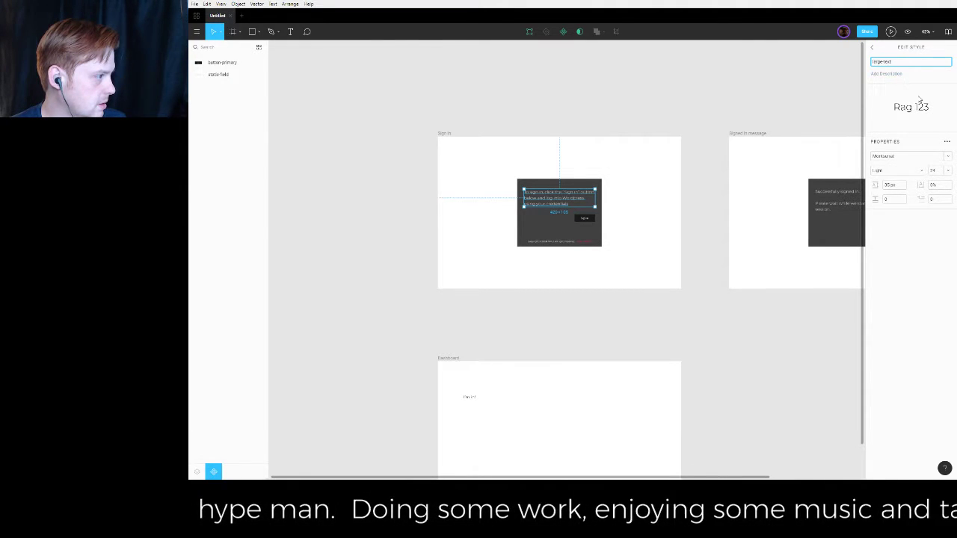
pyautogui.press('Return')
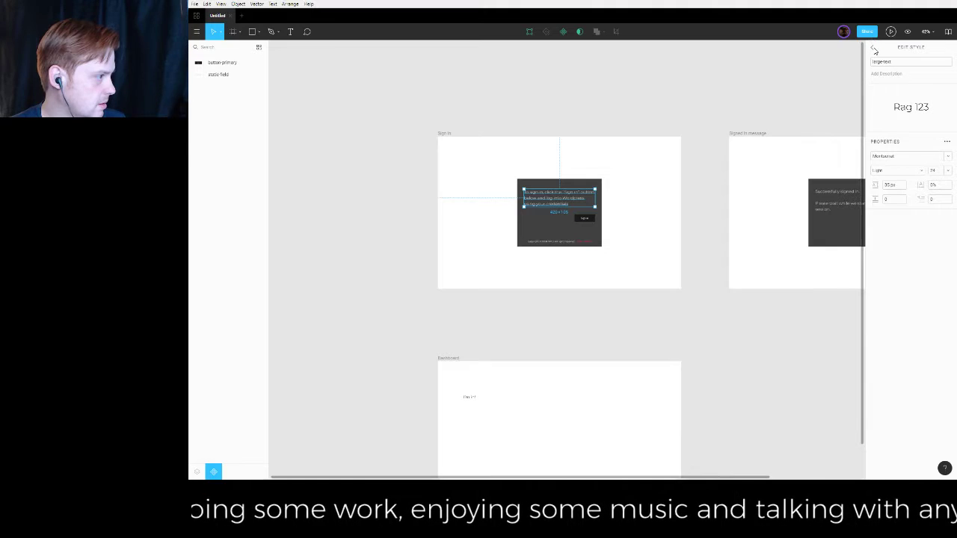
pyautogui.click(873, 48)
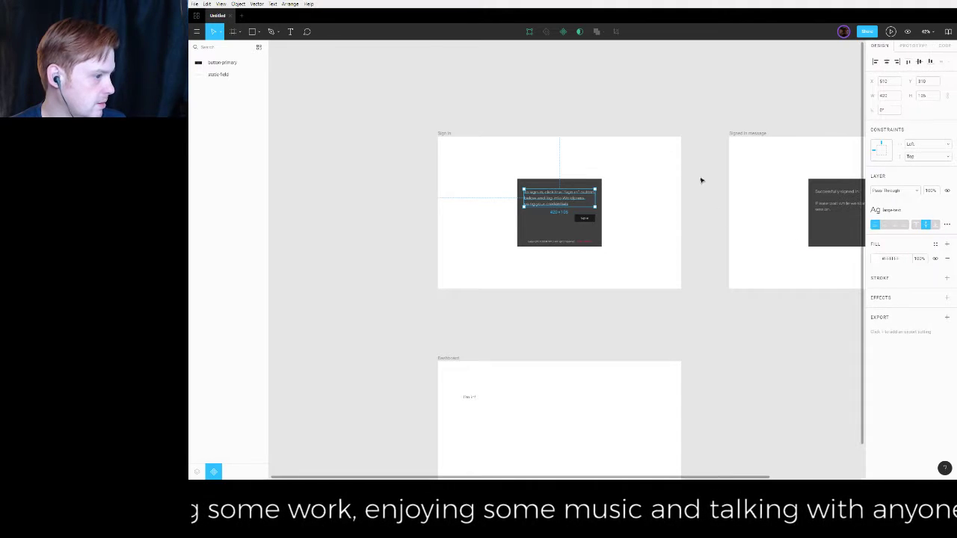
# - Check the text styles of the signed-in message, copyright line and Sign in button label, and inspect the small-text style's properties
pyautogui.click(825, 211)
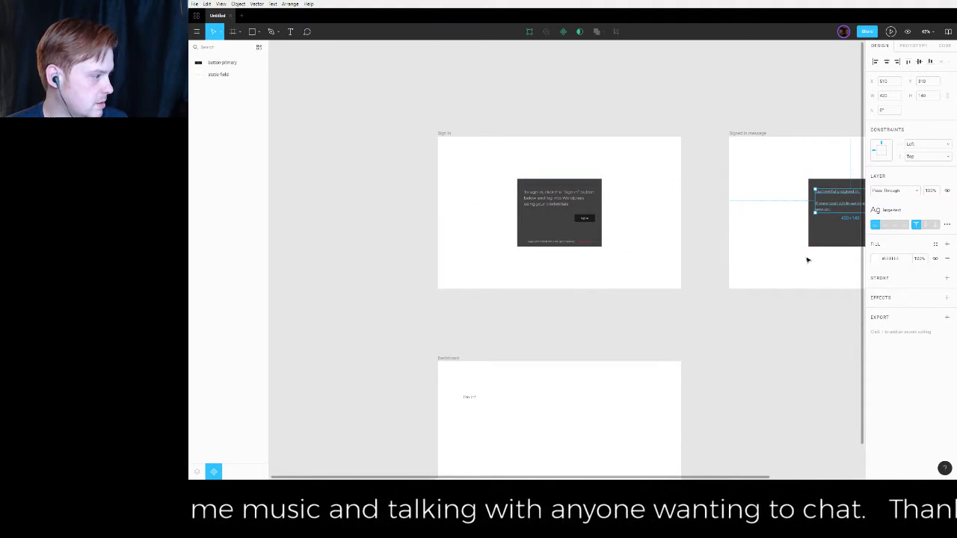
pyautogui.click(571, 243)
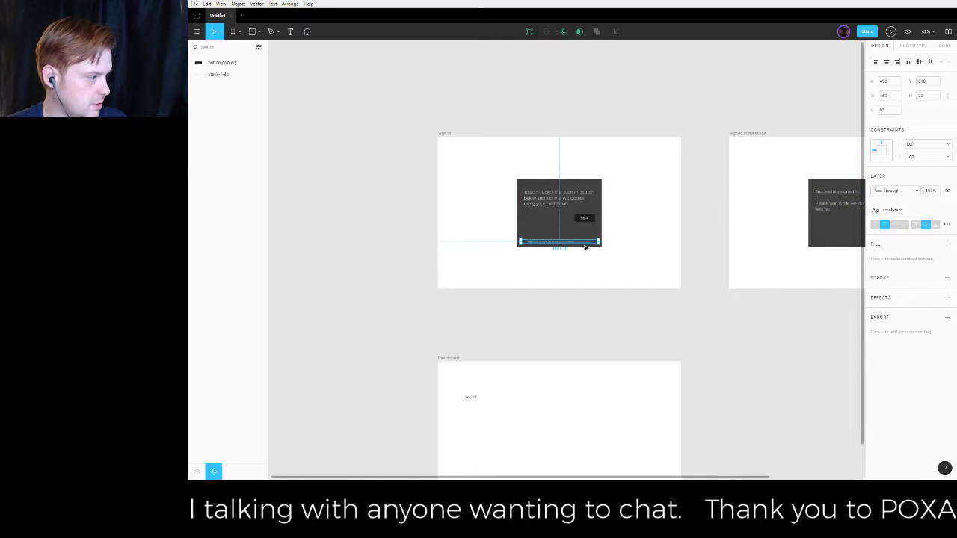
pyautogui.click(587, 218)
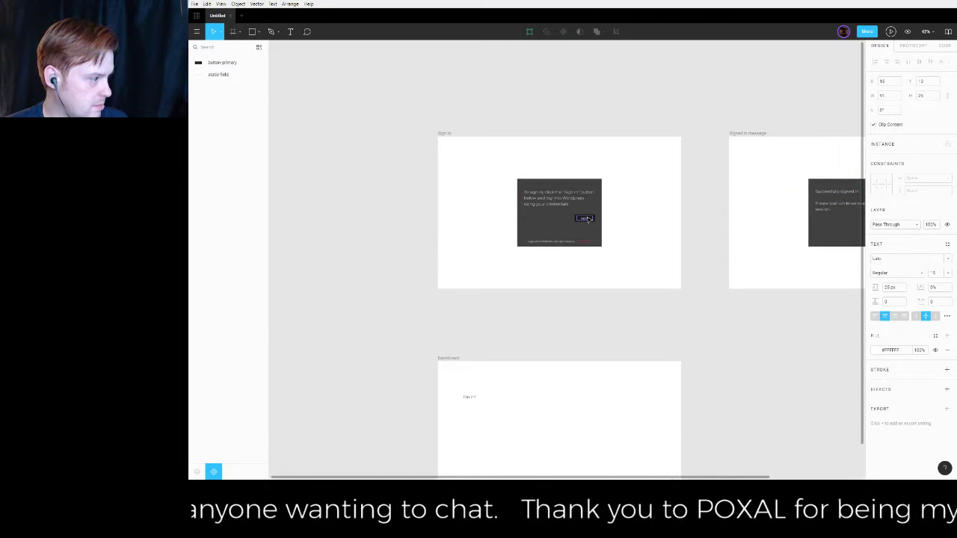
pyautogui.click(572, 243)
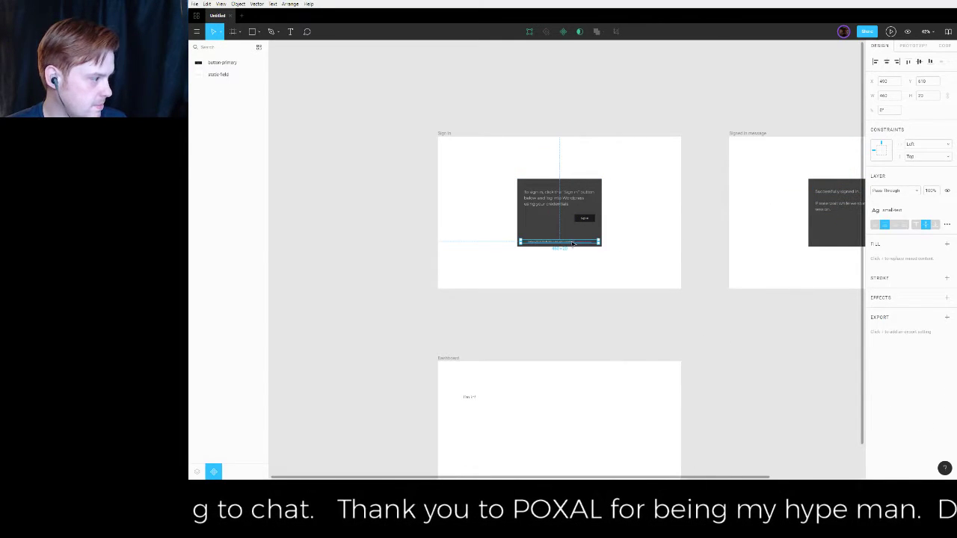
pyautogui.click(913, 213)
pyautogui.click(931, 225)
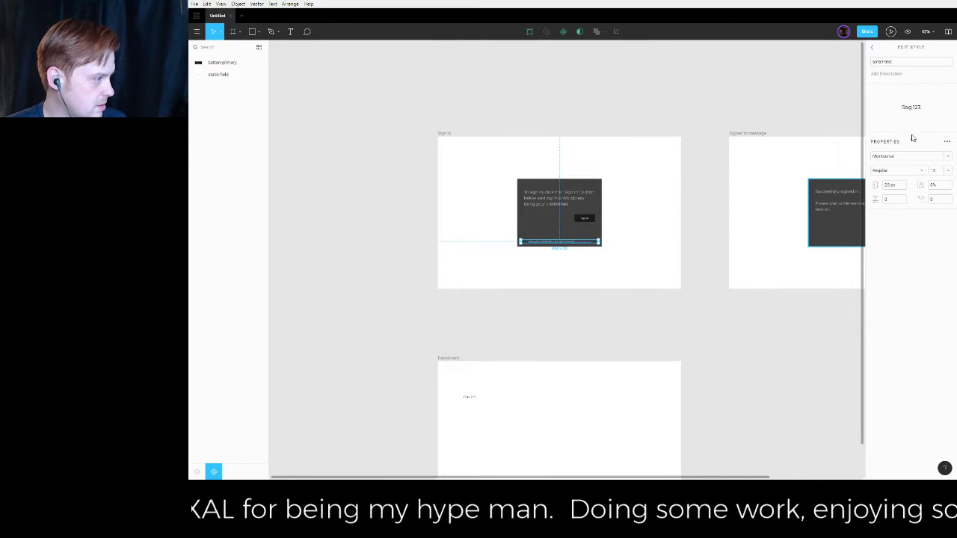
pyautogui.click(871, 46)
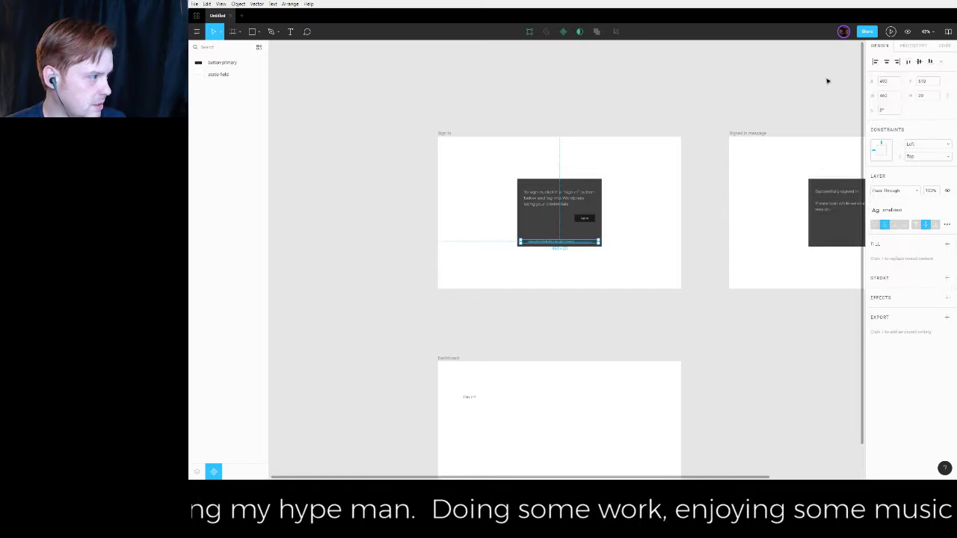
# - Create a text style named medium-text from the Sign in button's label
pyautogui.click(585, 219)
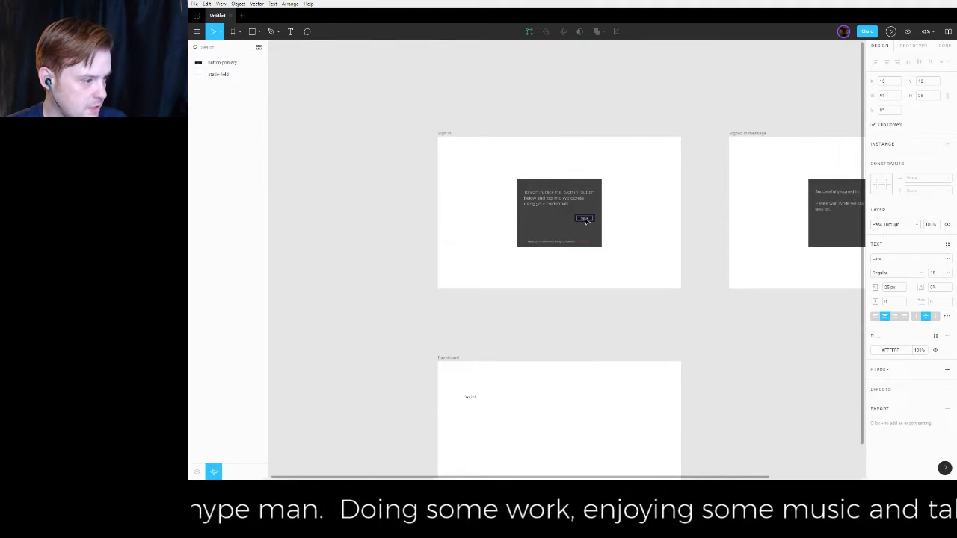
pyautogui.click(947, 244)
pyautogui.click(943, 261)
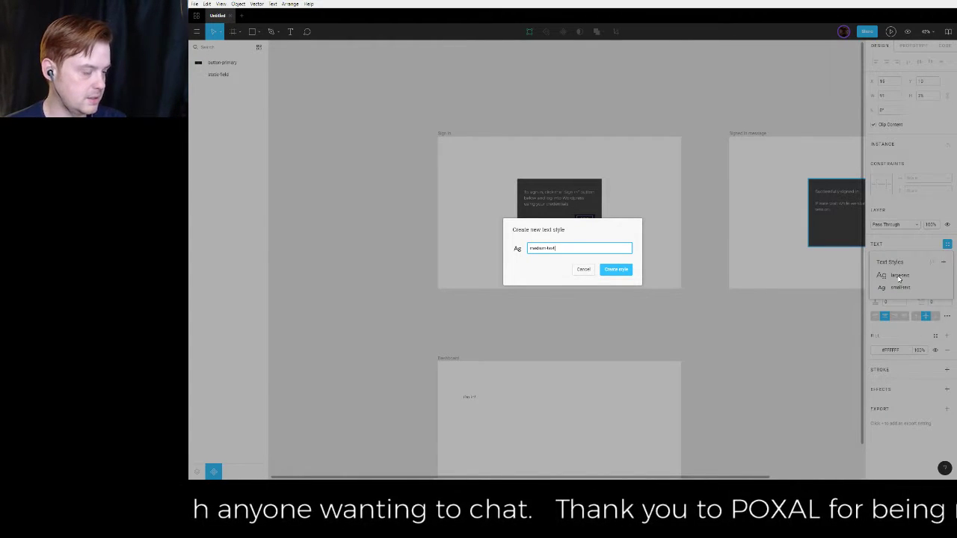
pyautogui.press('Return')
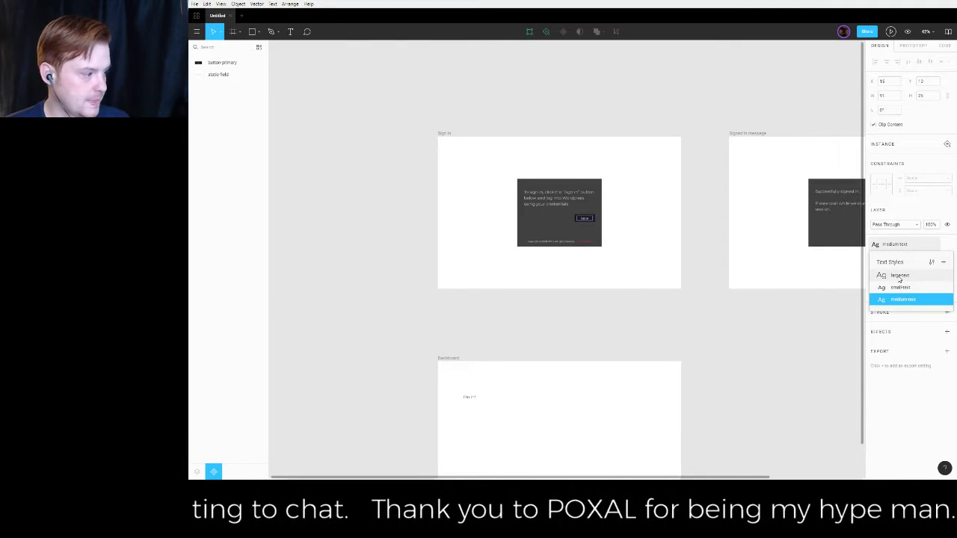
pyautogui.click(903, 301)
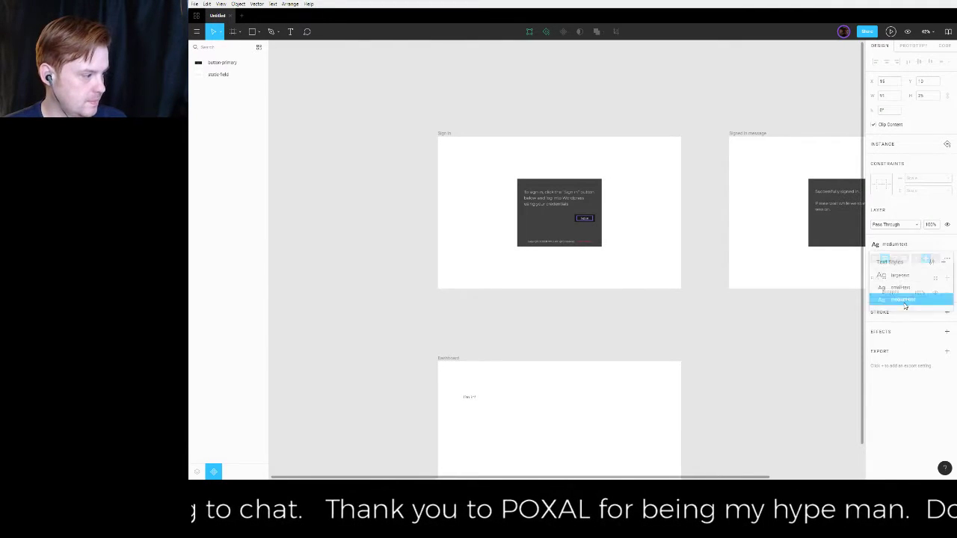
# - Inspect the font properties of the medium-text style and deselect the button label
pyautogui.click(947, 244)
pyautogui.click(933, 261)
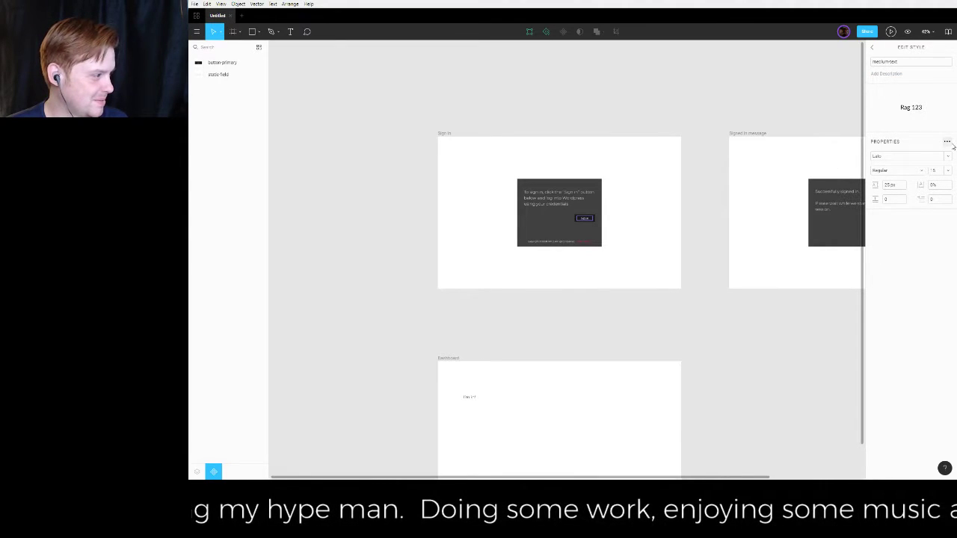
pyautogui.click(871, 48)
pyautogui.click(732, 107)
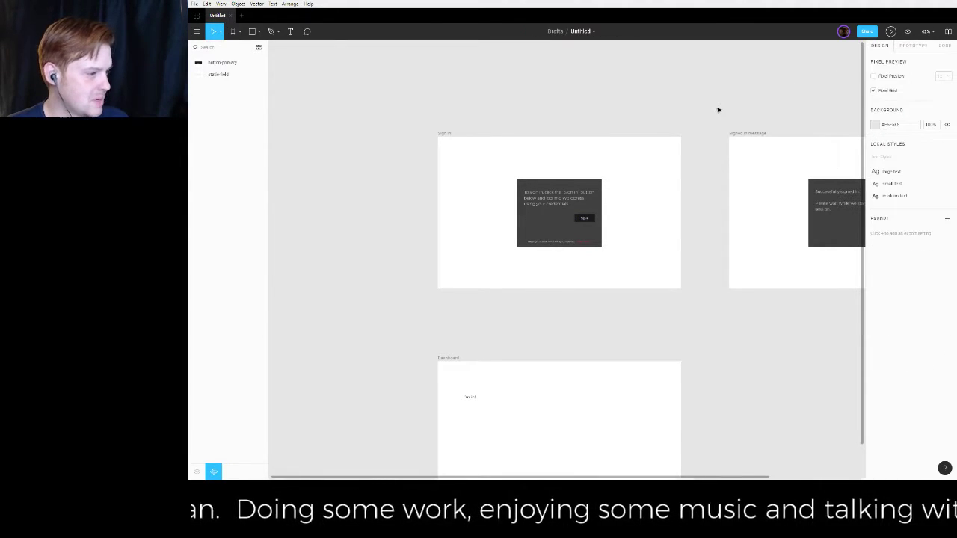
pyautogui.scroll(-1, 714, 367)
pyautogui.scroll(2, 714, 366)
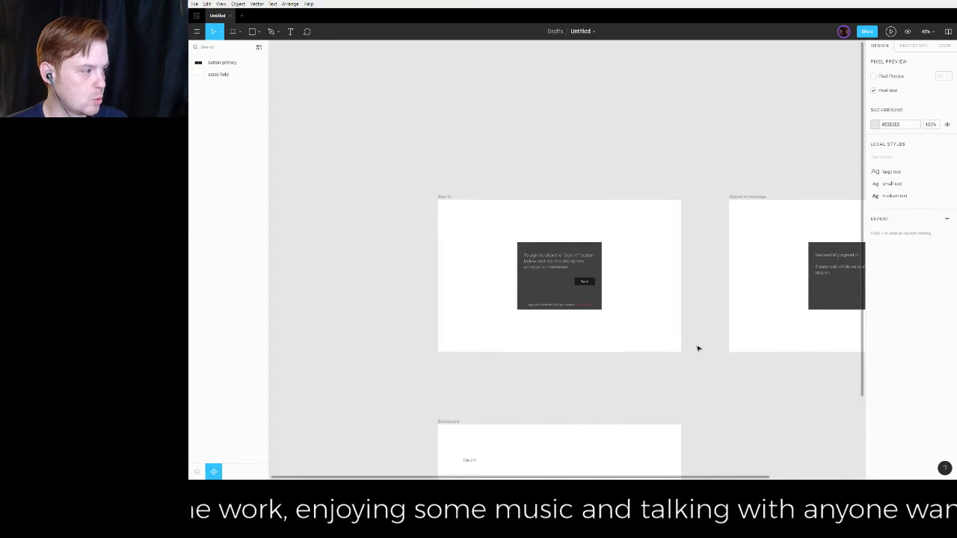
pyautogui.hscroll(5, 696, 343)
pyautogui.hscroll(-3, 681, 344)
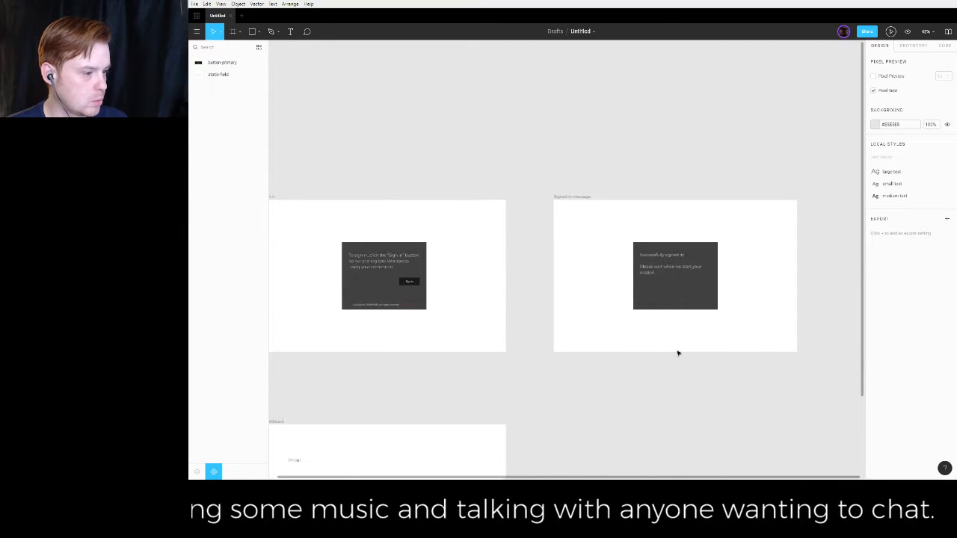
pyautogui.hscroll(-2, 644, 365)
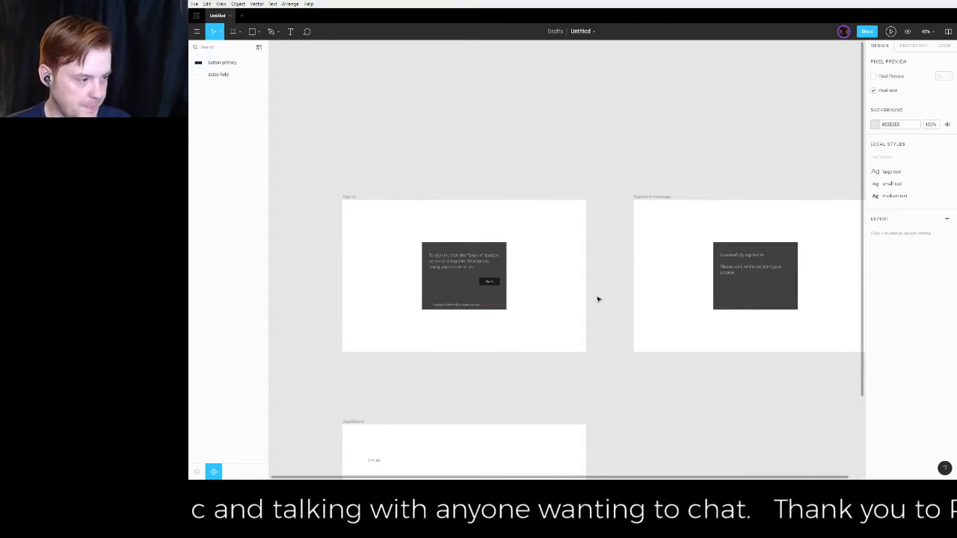
pyautogui.scroll(-4, 598, 302)
pyautogui.scroll(2, 597, 309)
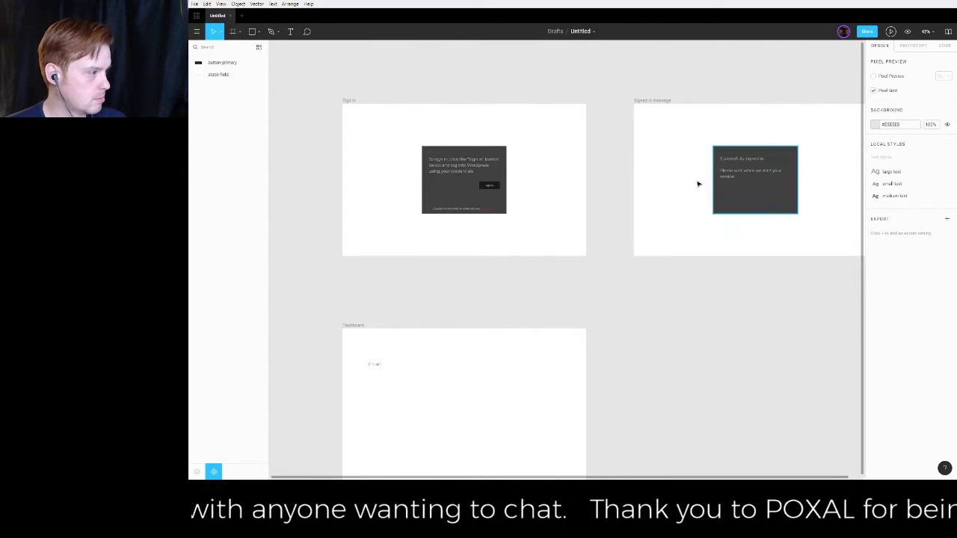
# - Create a color style named white from the fill of the instruction text on the Sign in frame
pyautogui.click(488, 208)
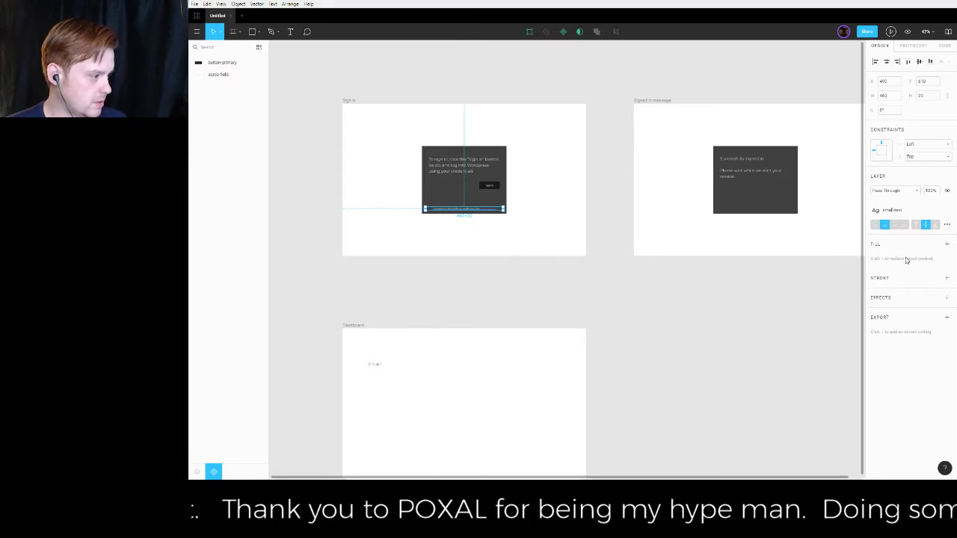
pyautogui.click(476, 167)
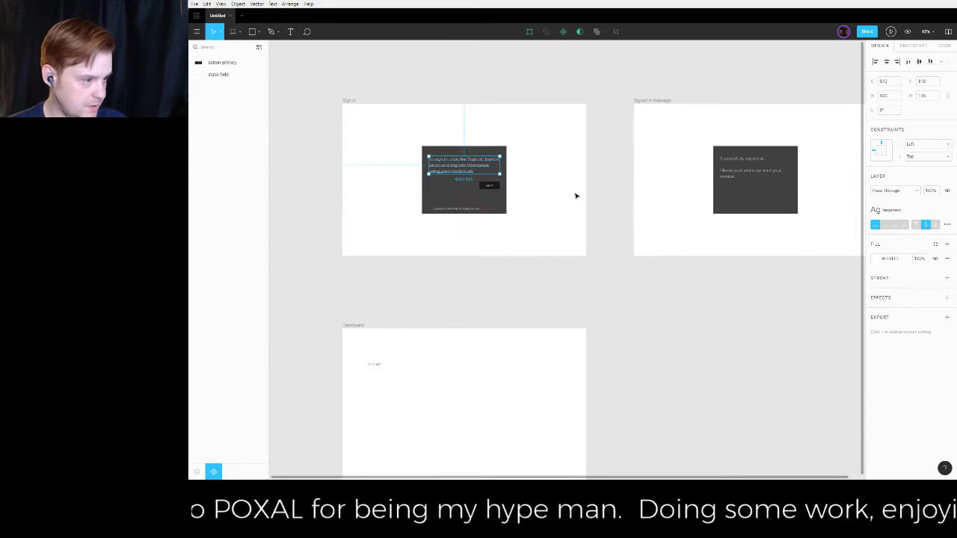
pyautogui.click(935, 244)
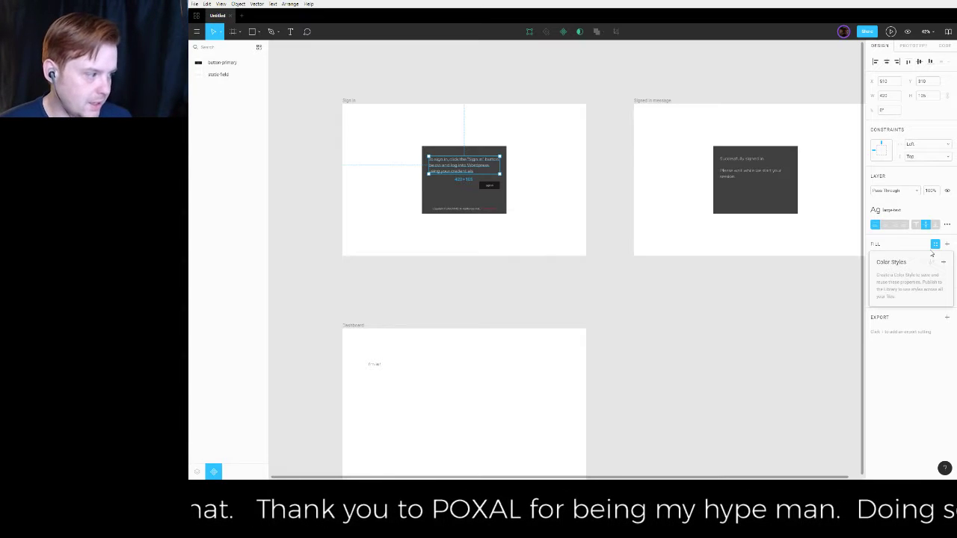
pyautogui.click(943, 262)
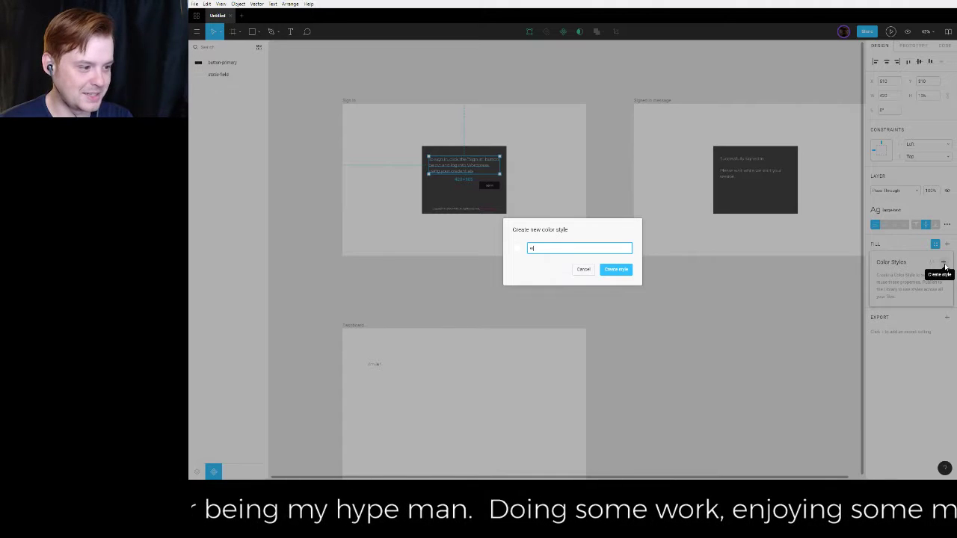
pyautogui.click(616, 269)
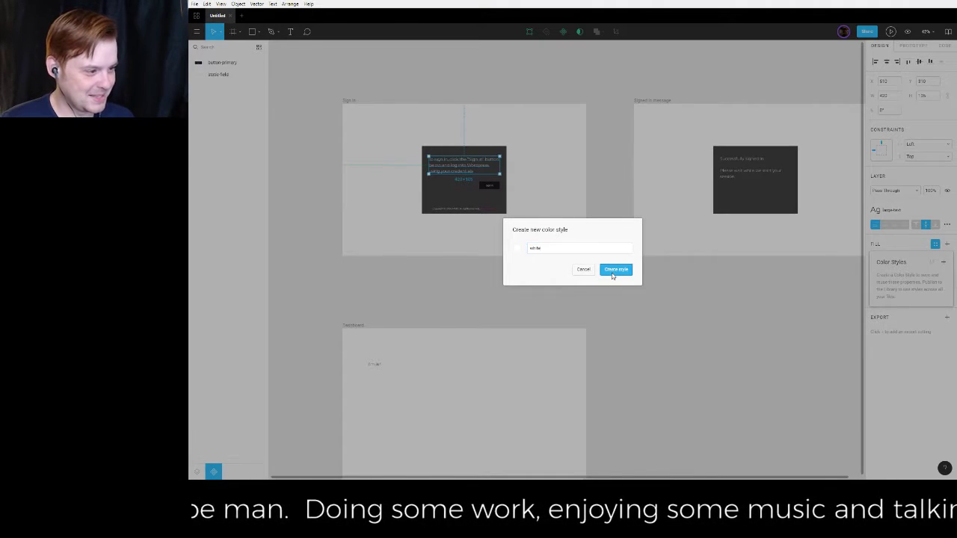
pyautogui.click(694, 305)
# - Create a color style named flamingo from the pink text in the Sign in frame's copyright line
pyautogui.doubleClick(486, 209)
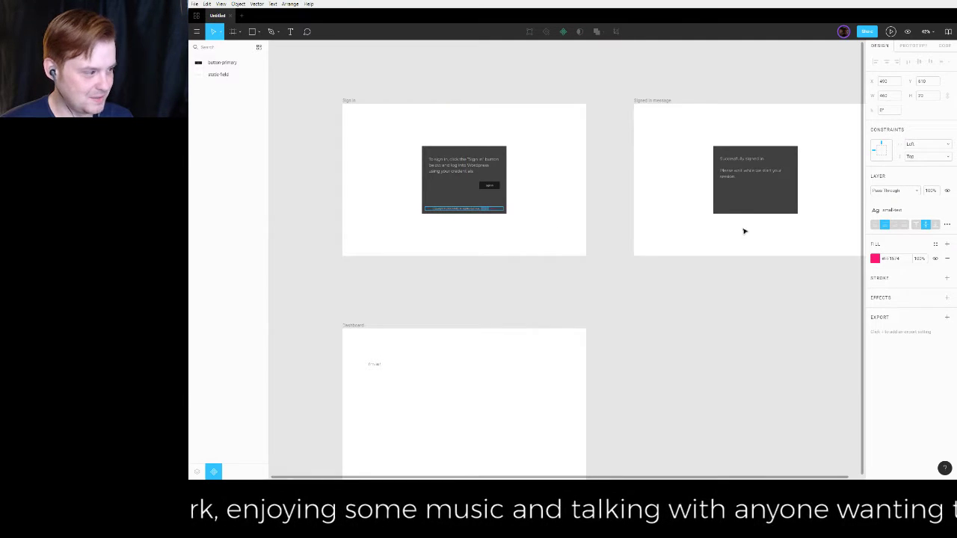
pyautogui.click(936, 245)
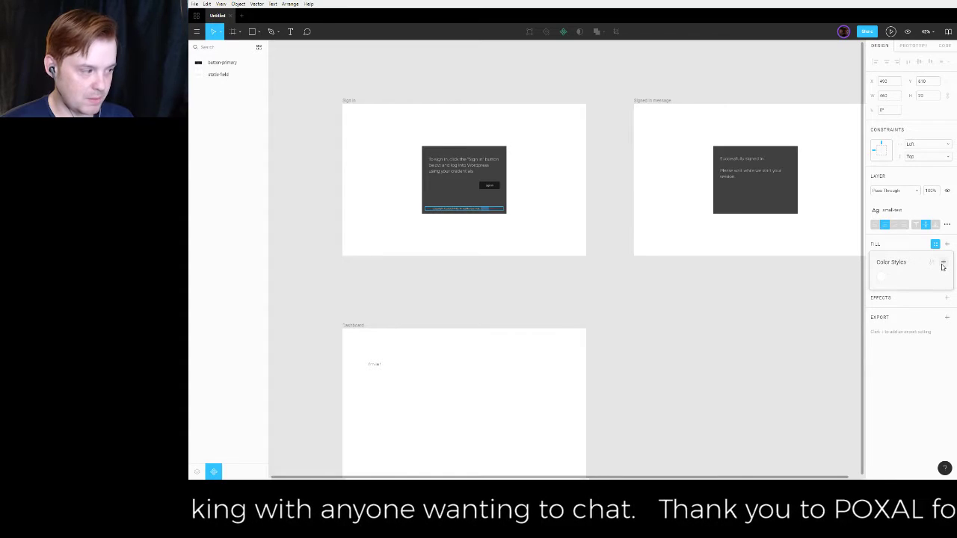
pyautogui.click(943, 263)
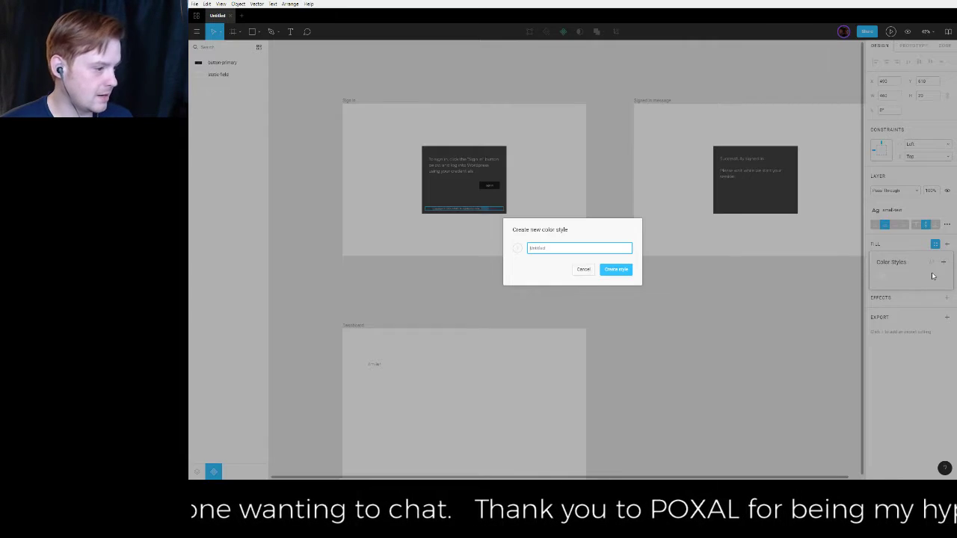
pyautogui.write('flamingo')
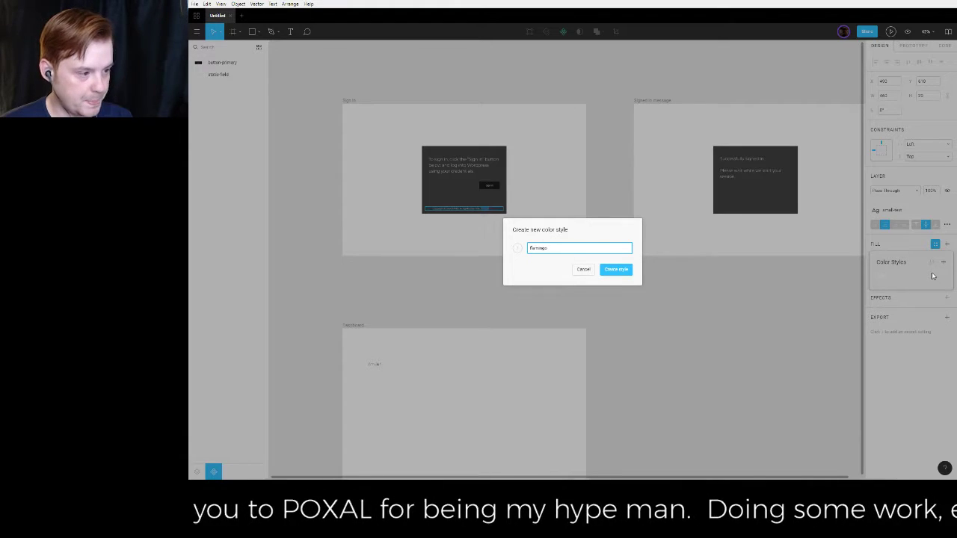
pyautogui.click(616, 269)
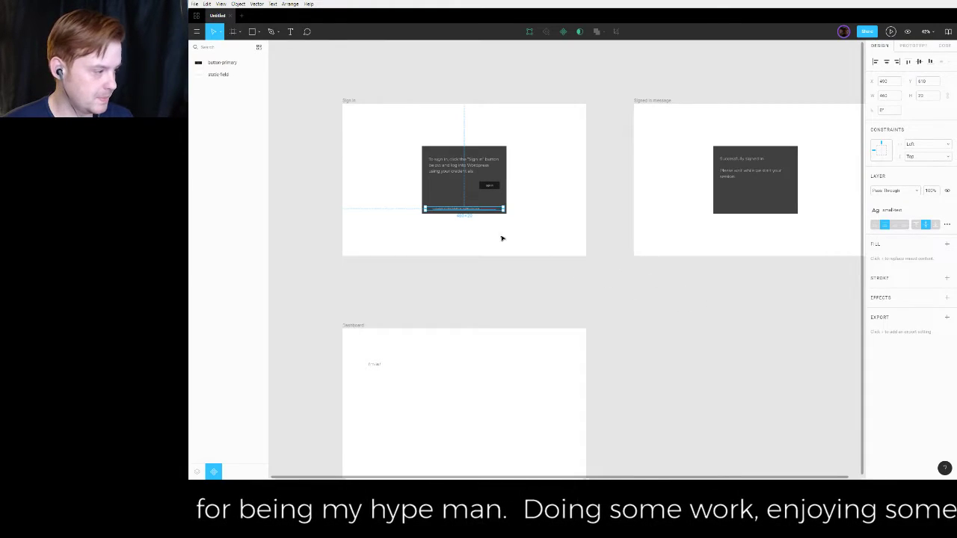
pyautogui.click(555, 246)
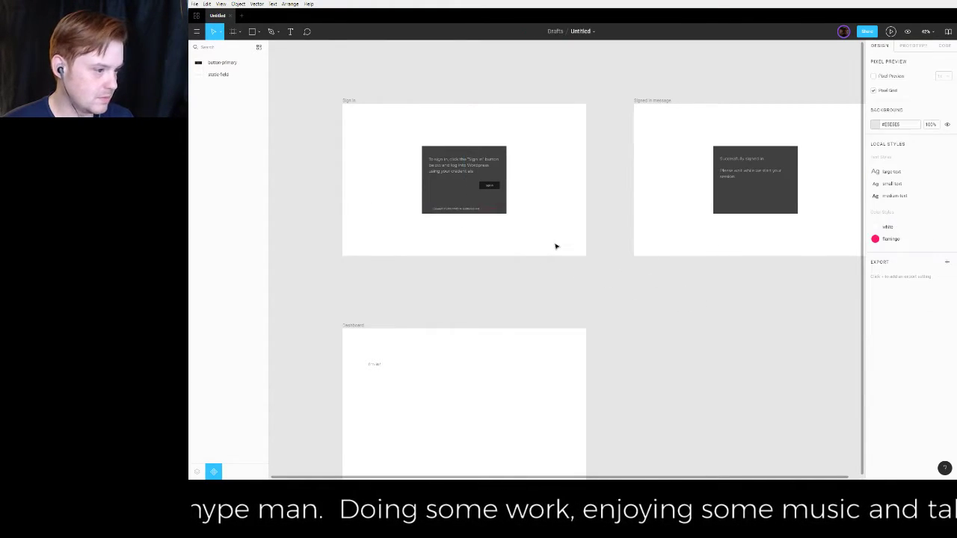
# - Review the color styles available for the Dashboard text's fill without applying one
pyautogui.click(374, 365)
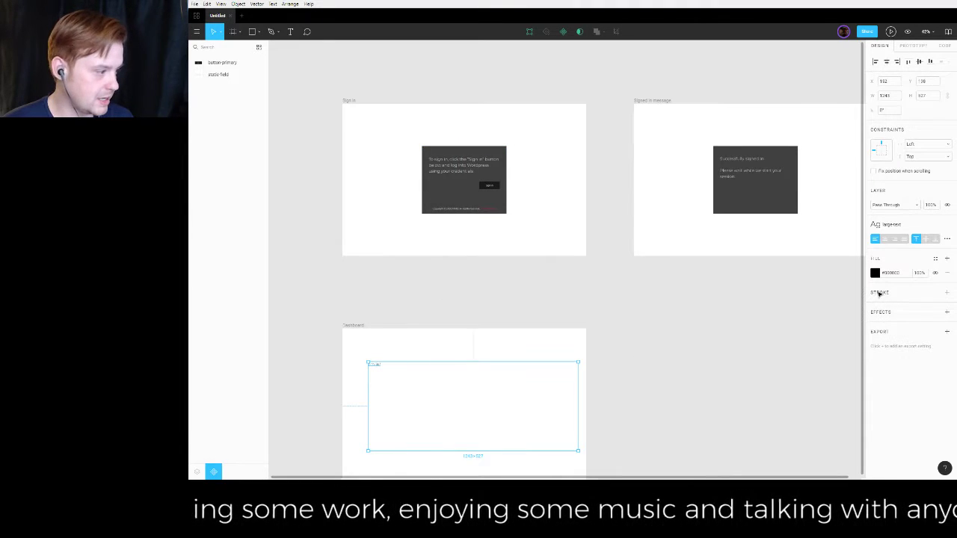
pyautogui.click(934, 259)
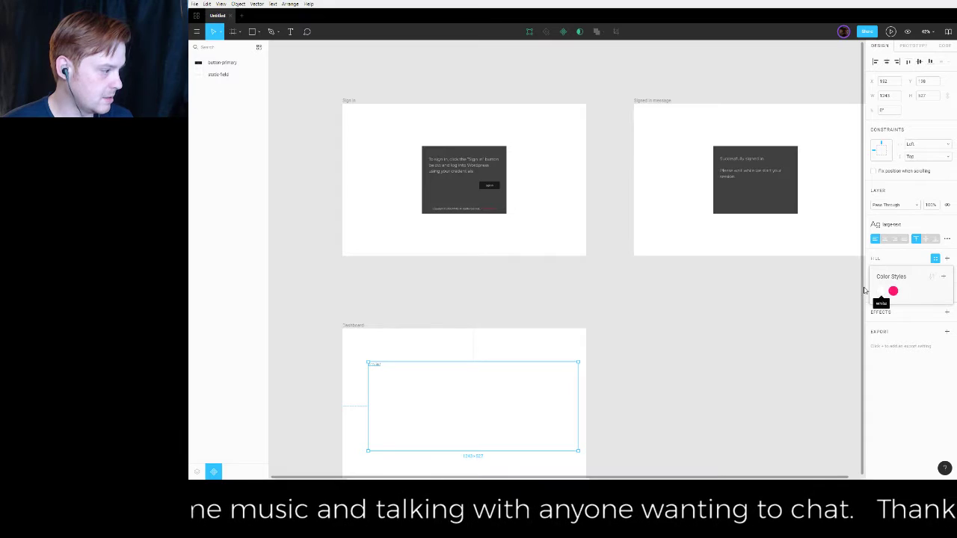
pyautogui.click(683, 352)
# - Create a color style named obsidian from the background fill of the Sign in button
pyautogui.scroll(2, 621, 262)
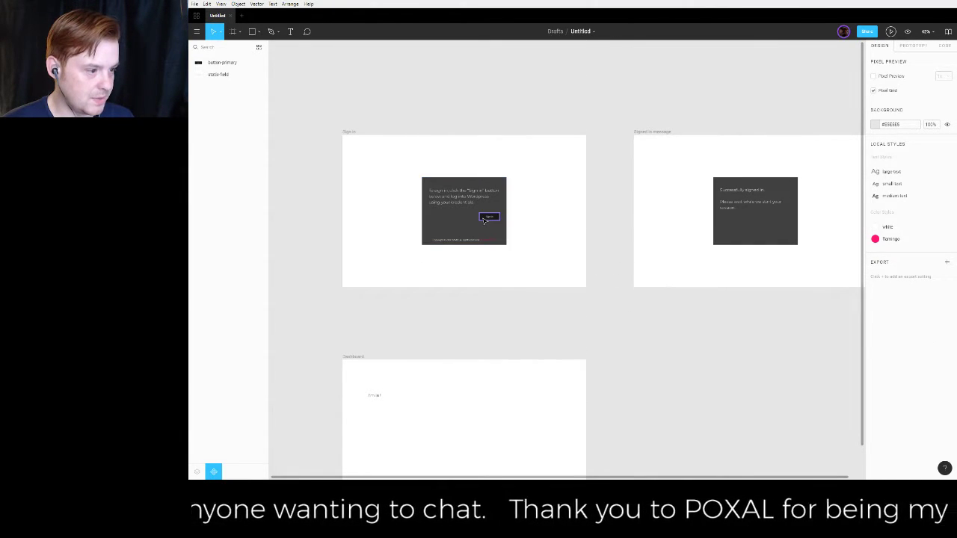
pyautogui.click(488, 218)
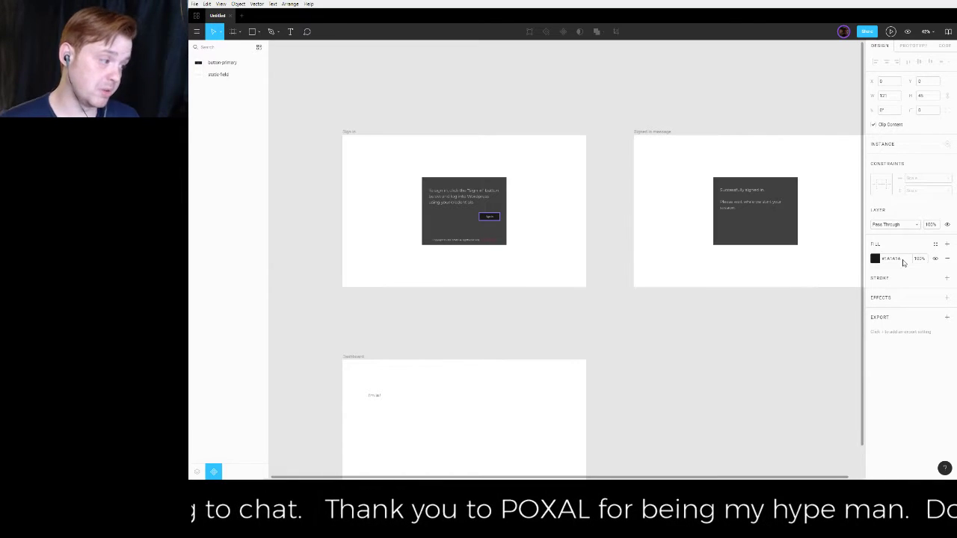
pyautogui.click(934, 245)
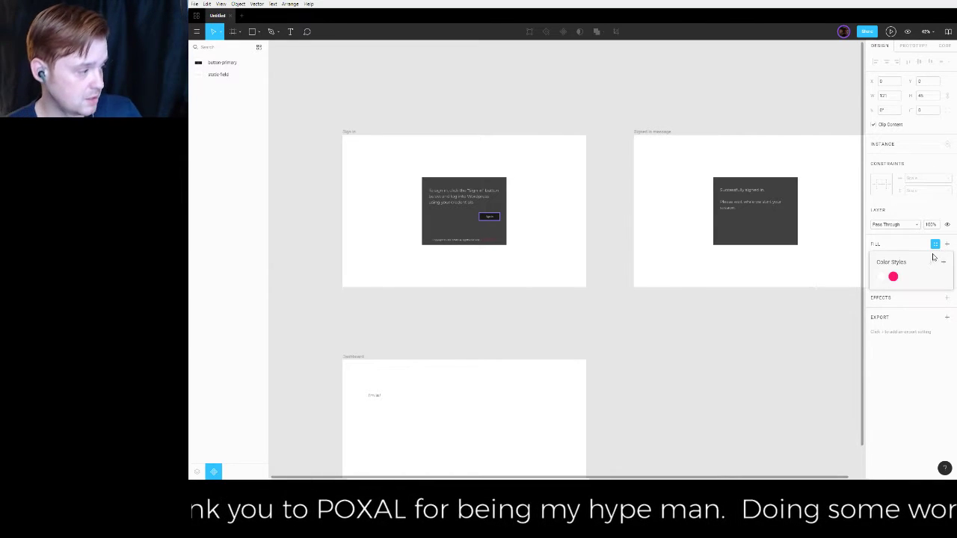
pyautogui.click(943, 262)
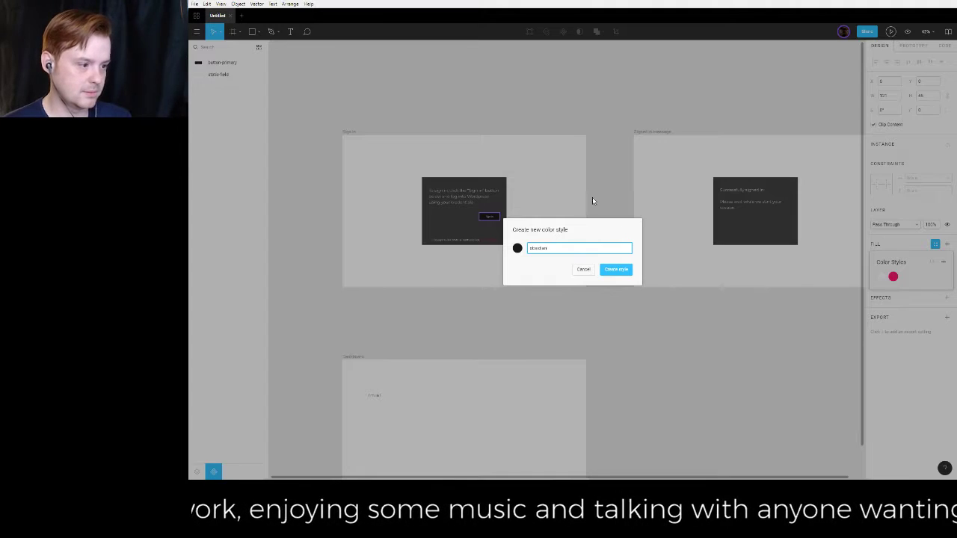
pyautogui.write('obsidian')
pyautogui.click(623, 270)
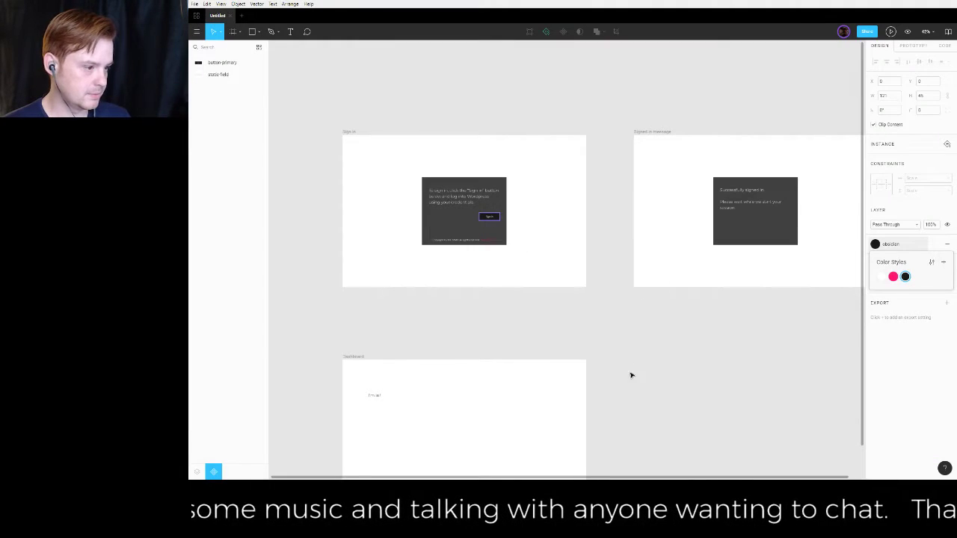
# - Apply the obsidian color style to the fill of the panel rectangle on the Sign in frame
pyautogui.click(470, 227)
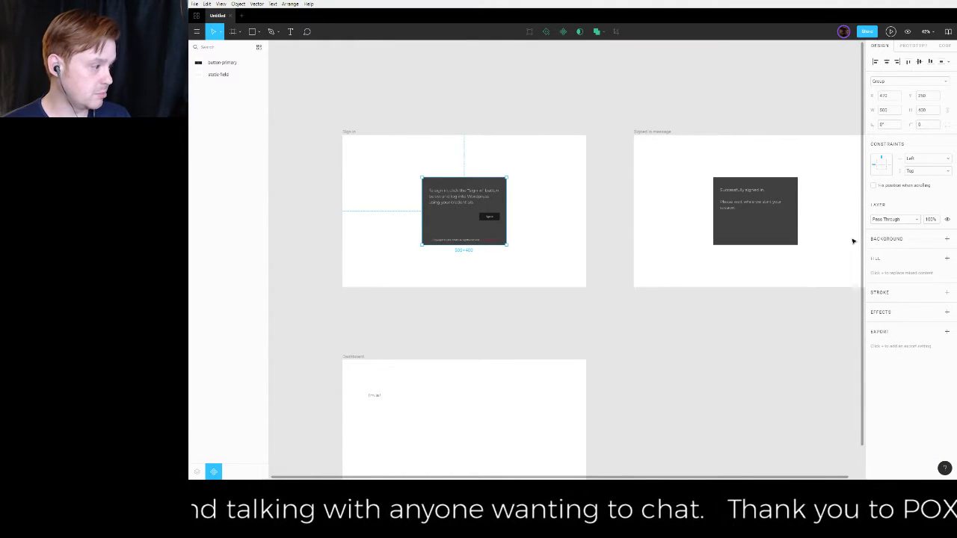
pyautogui.doubleClick(450, 226)
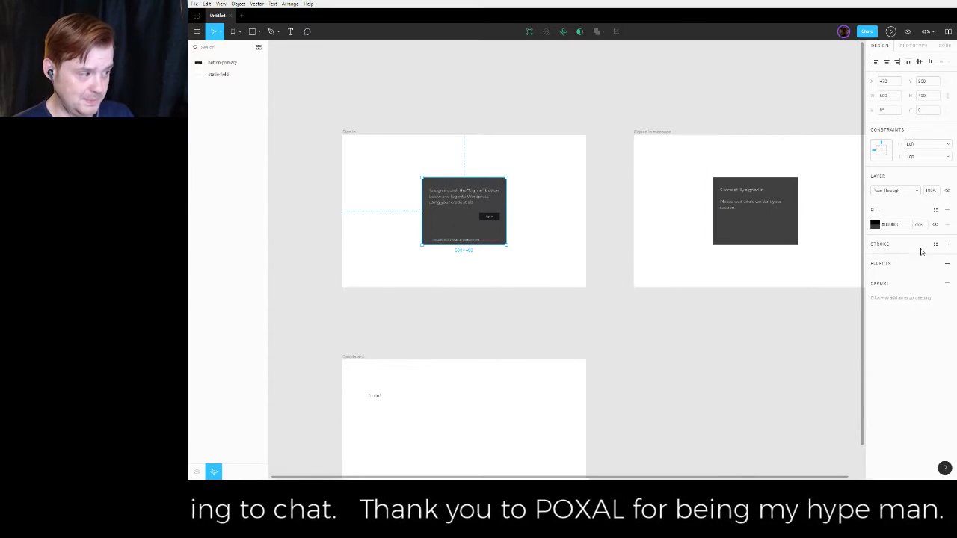
pyautogui.click(934, 210)
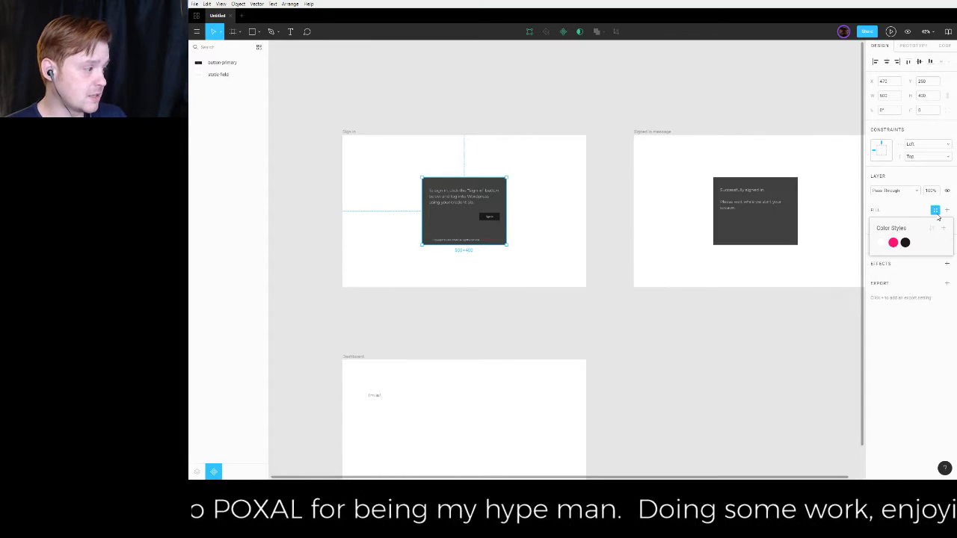
pyautogui.click(904, 243)
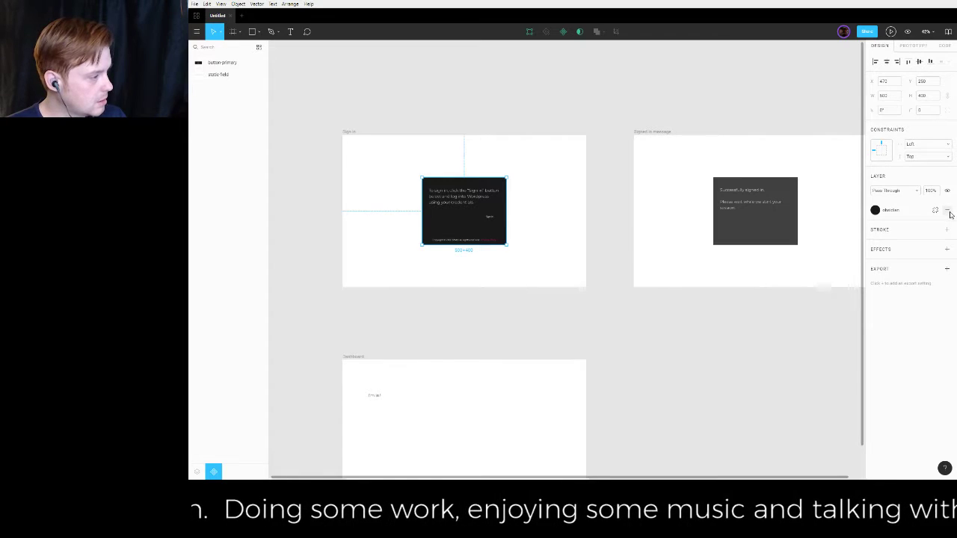
# - Detach the obsidian style from the Sign in panel's fill and set the fill's opacity to 75%
pyautogui.click(935, 210)
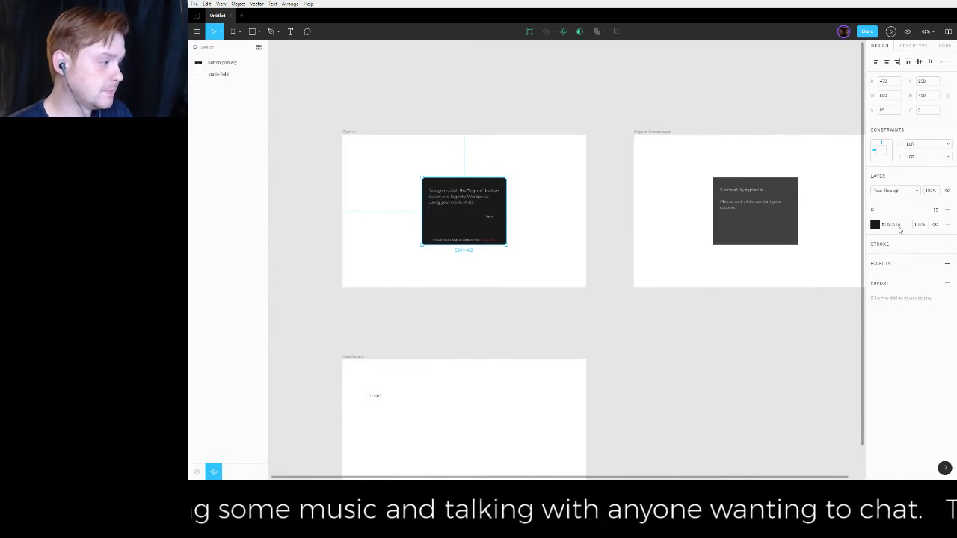
pyautogui.click(901, 228)
pyautogui.click(918, 226)
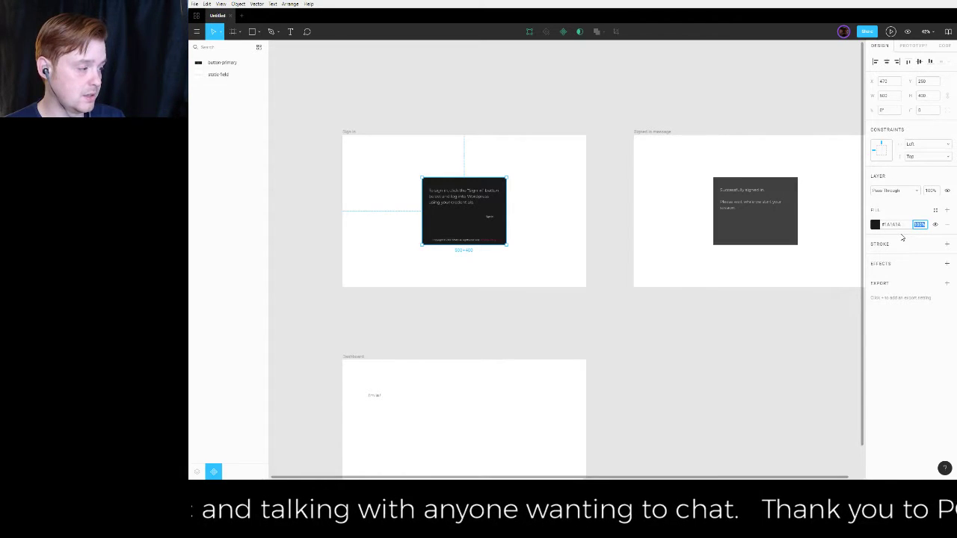
pyautogui.write('75')
pyautogui.press('Return')
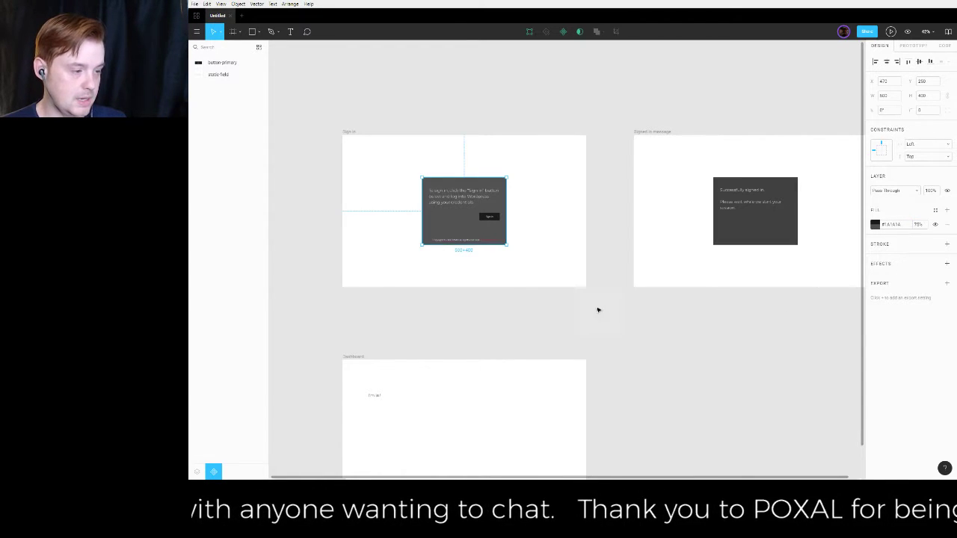
pyautogui.click(598, 309)
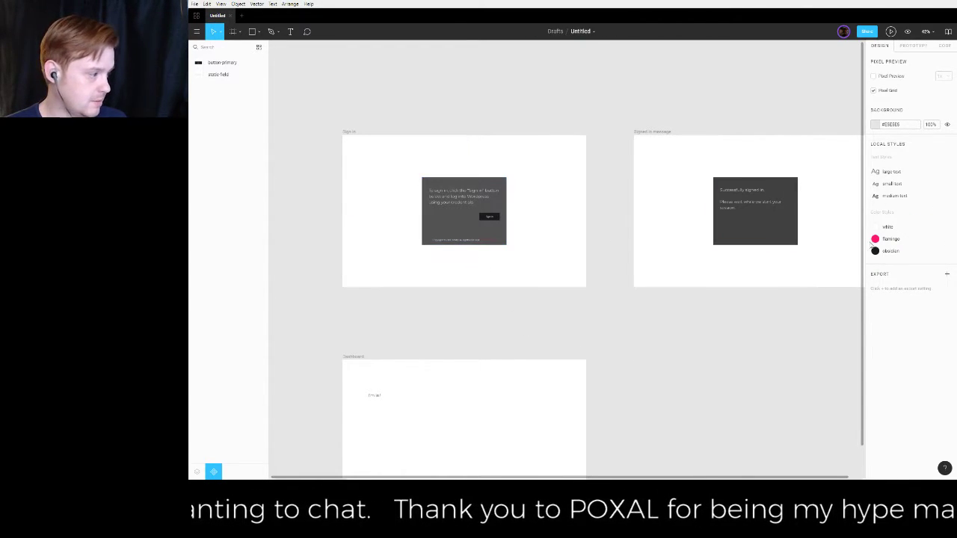
pyautogui.click(447, 225)
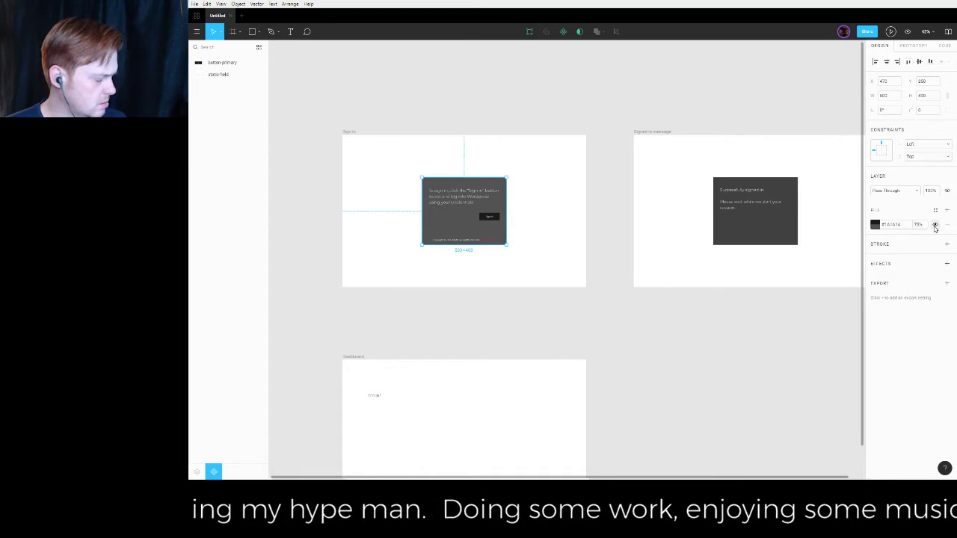
pyautogui.click(934, 226)
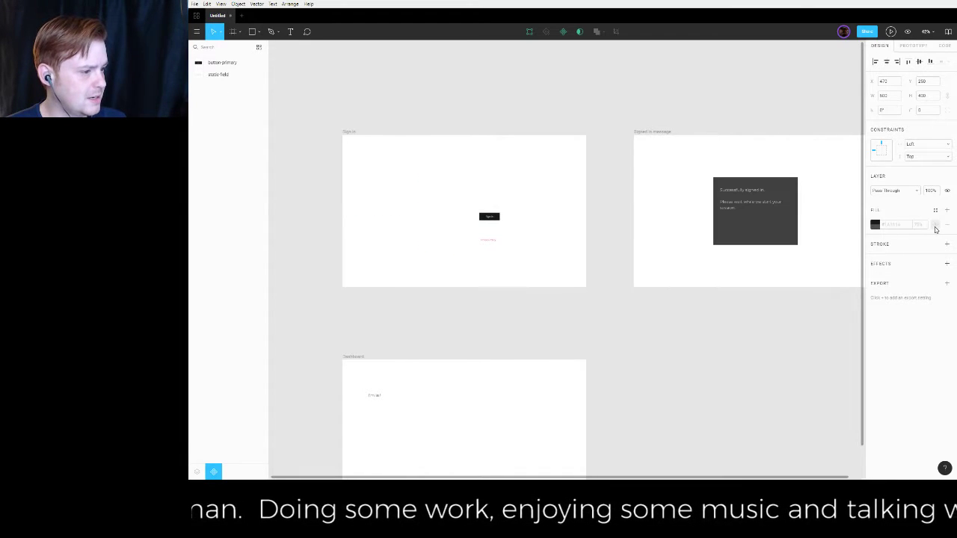
pyautogui.click(934, 226)
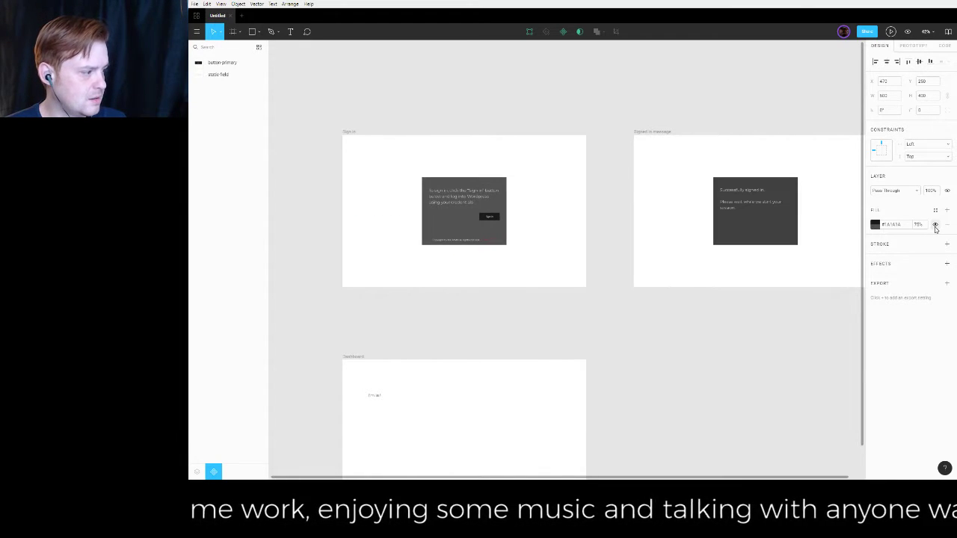
pyautogui.click(934, 226)
pyautogui.click(934, 226)
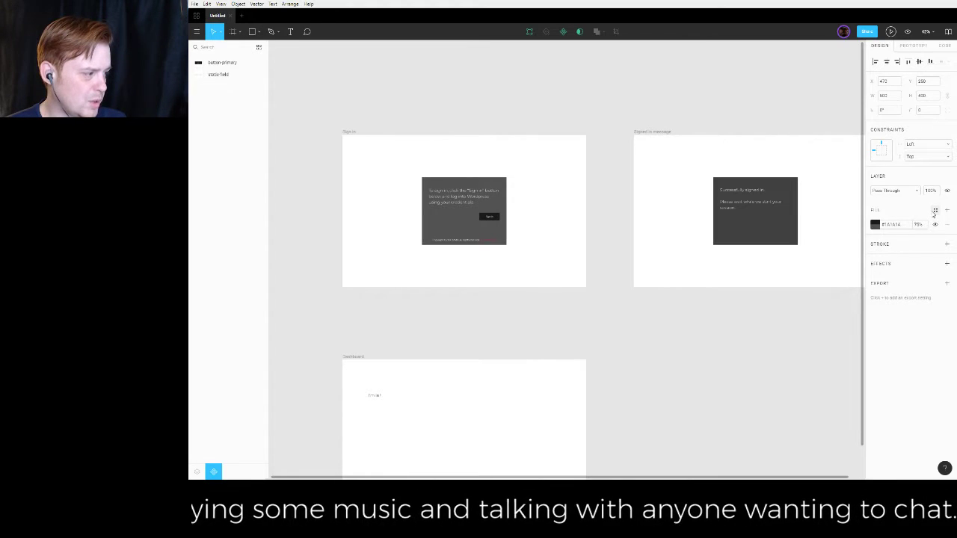
# - Create a color style named obsidian 75 from the fill of the Sign in frame's panel
pyautogui.click(934, 211)
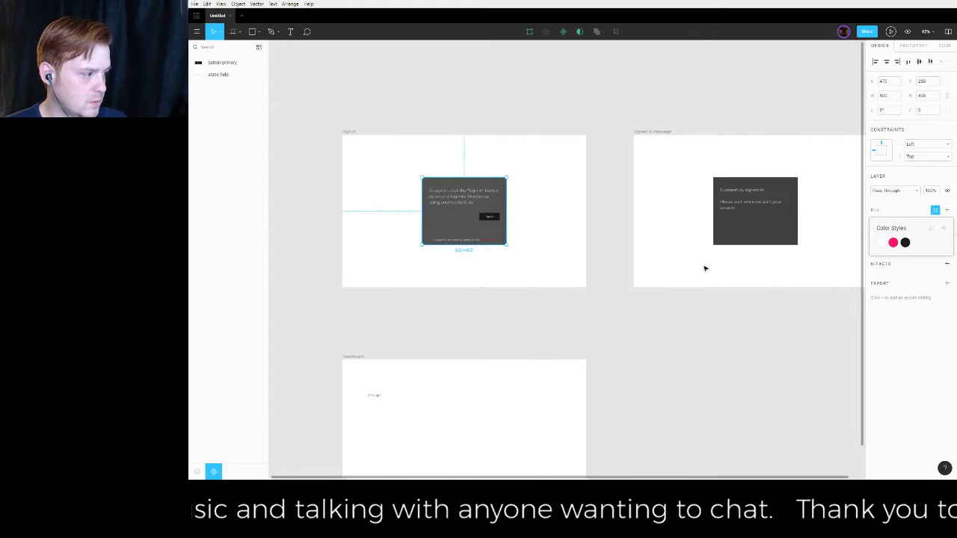
pyautogui.click(943, 230)
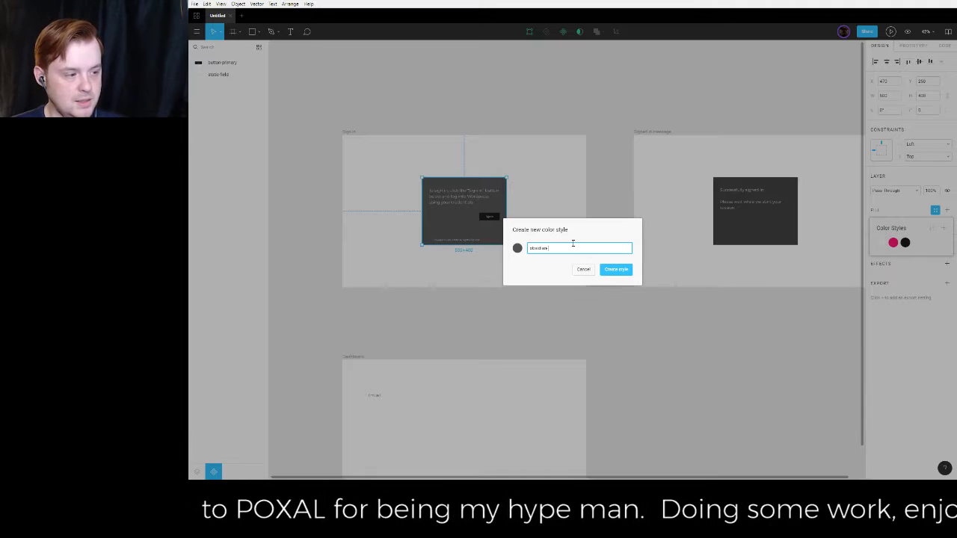
pyautogui.press('Return')
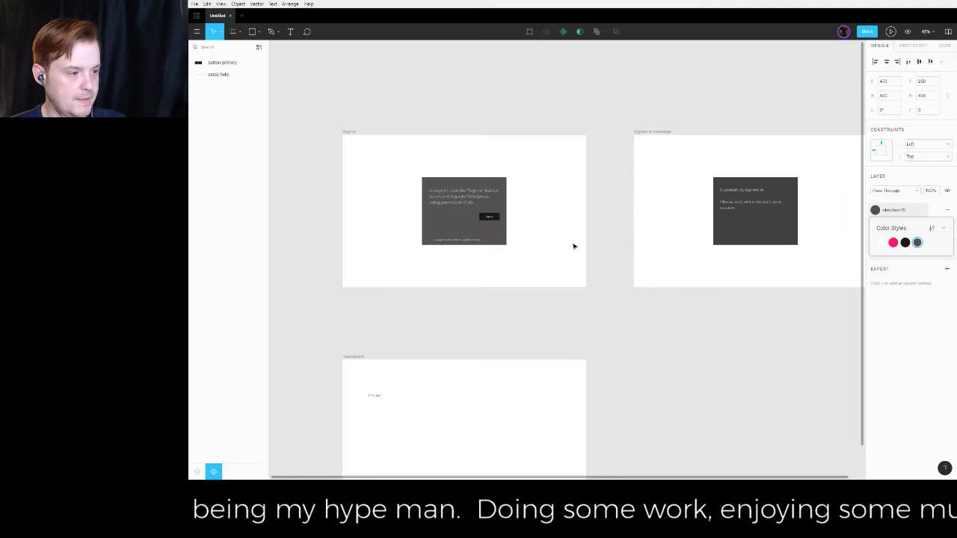
pyautogui.click(802, 367)
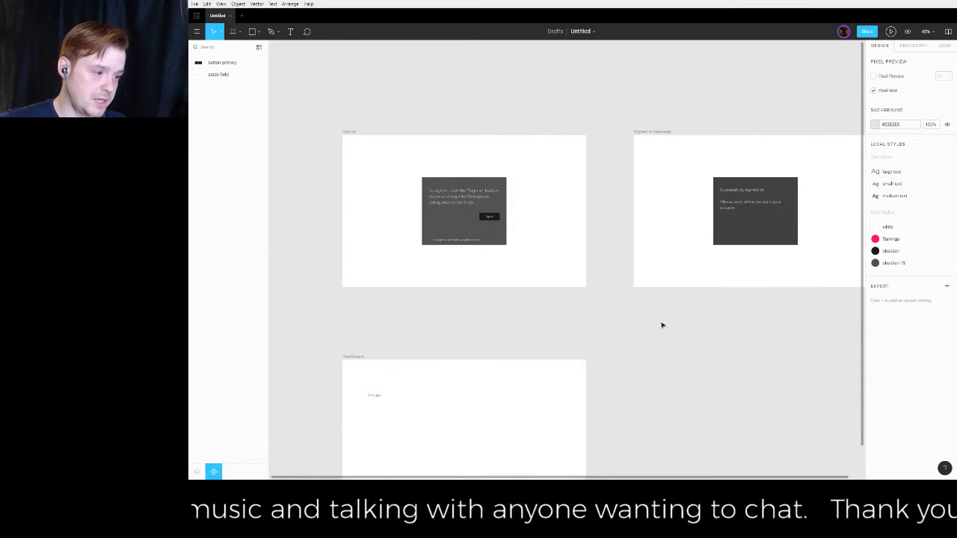
# - Apply the obsidian 75 color style to the fill of the panel on the signed-in message frame
pyautogui.click(763, 235)
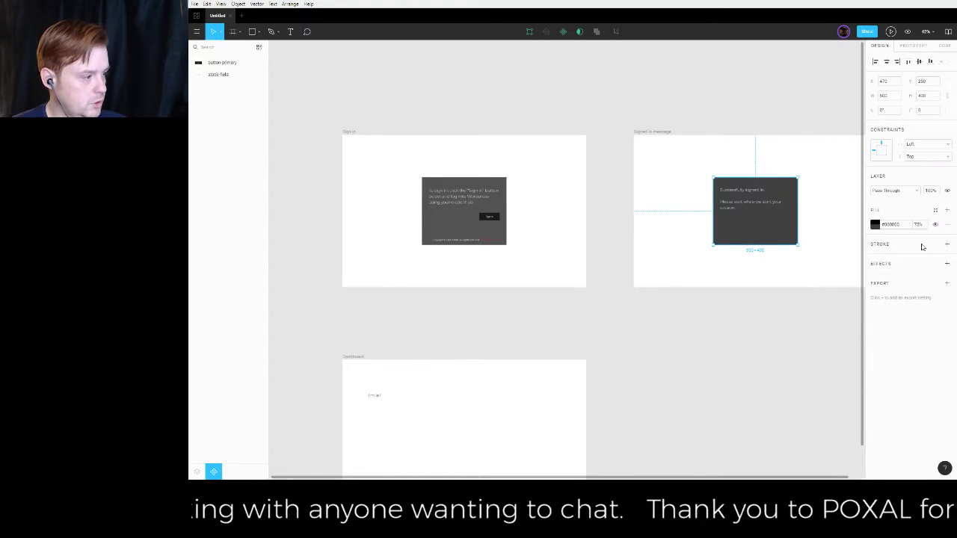
pyautogui.click(935, 210)
pyautogui.click(922, 244)
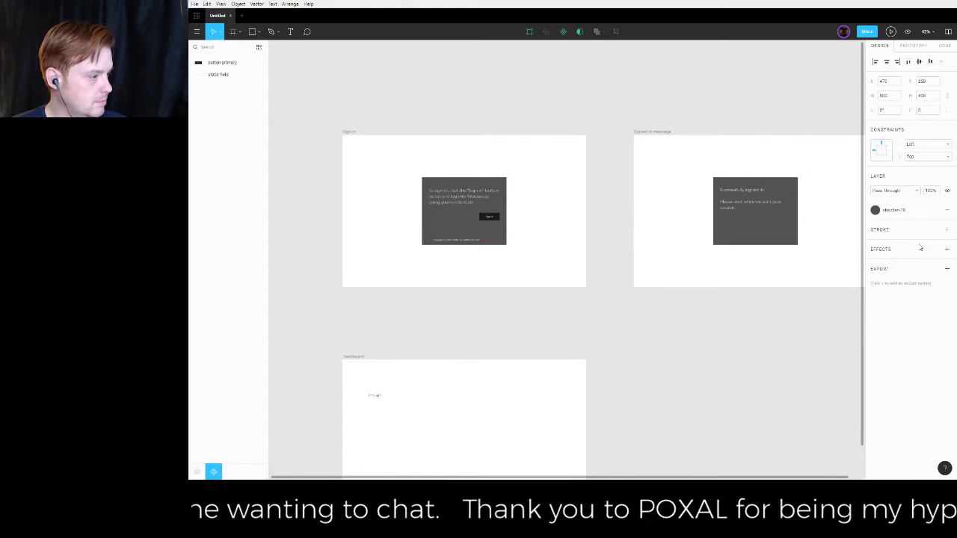
pyautogui.click(792, 297)
pyautogui.scroll(-3, 798, 350)
pyautogui.scroll(2, 796, 352)
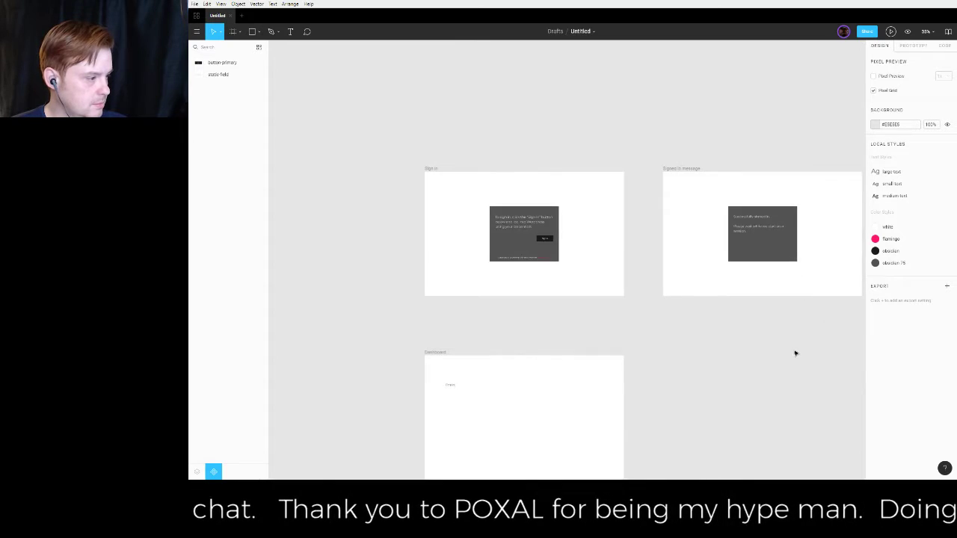
pyautogui.scroll(-3, 791, 352)
pyautogui.hscroll(3, 783, 352)
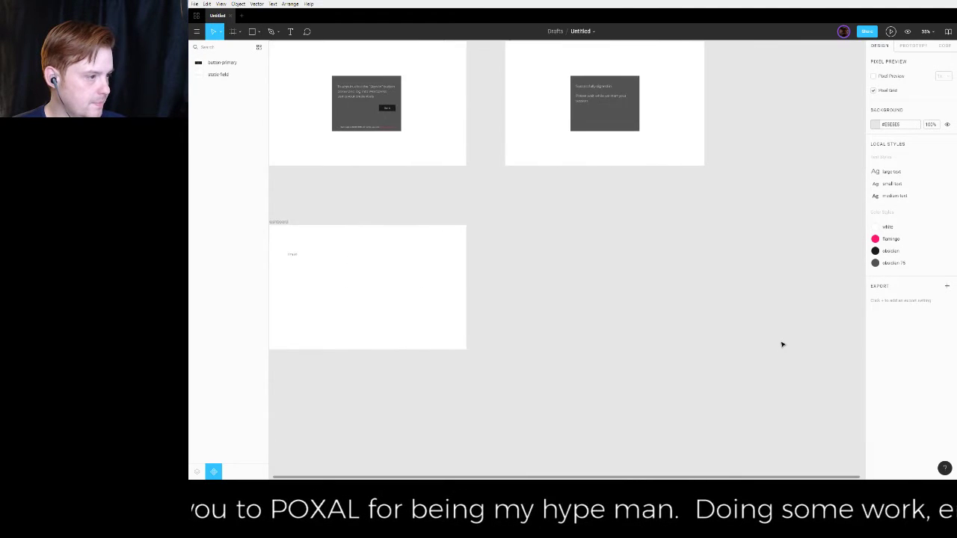
pyautogui.hscroll(-3, 778, 343)
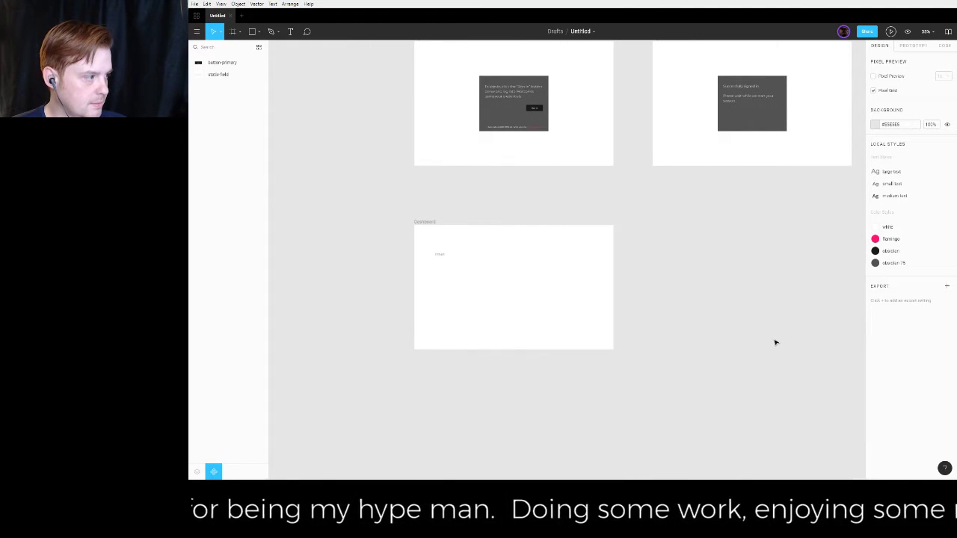
pyautogui.scroll(-6, 773, 344)
pyautogui.scroll(7, 770, 342)
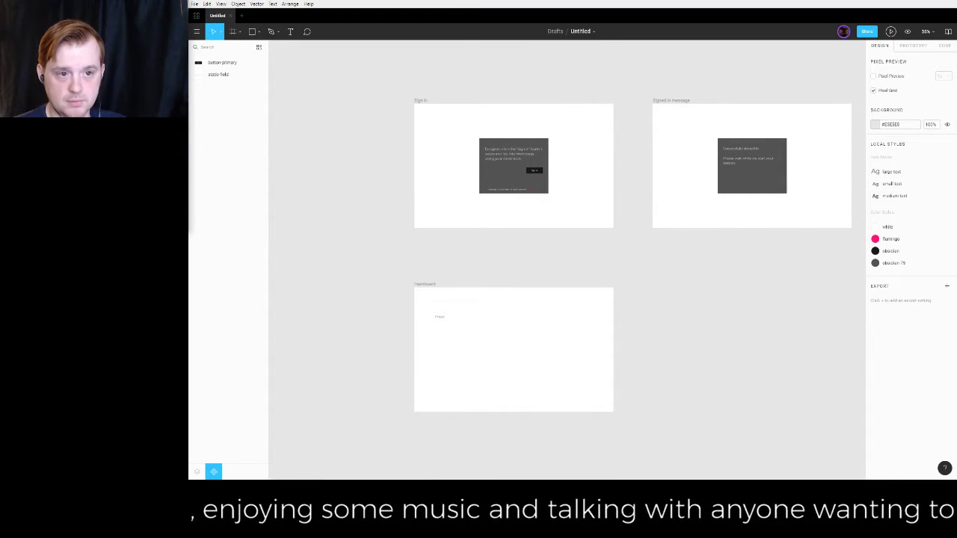
pyautogui.scroll(3, 681, 291)
pyautogui.scroll(-5, 680, 291)
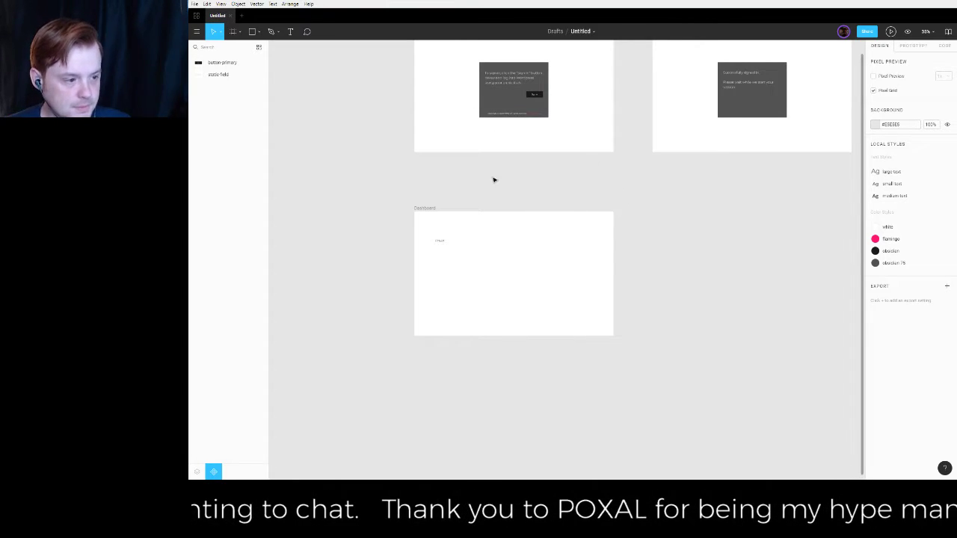
# - Delete the "I'm in!" text box from the Dashboard frame
pyautogui.hscroll(-3, 426, 261)
pyautogui.hscroll(3, 414, 255)
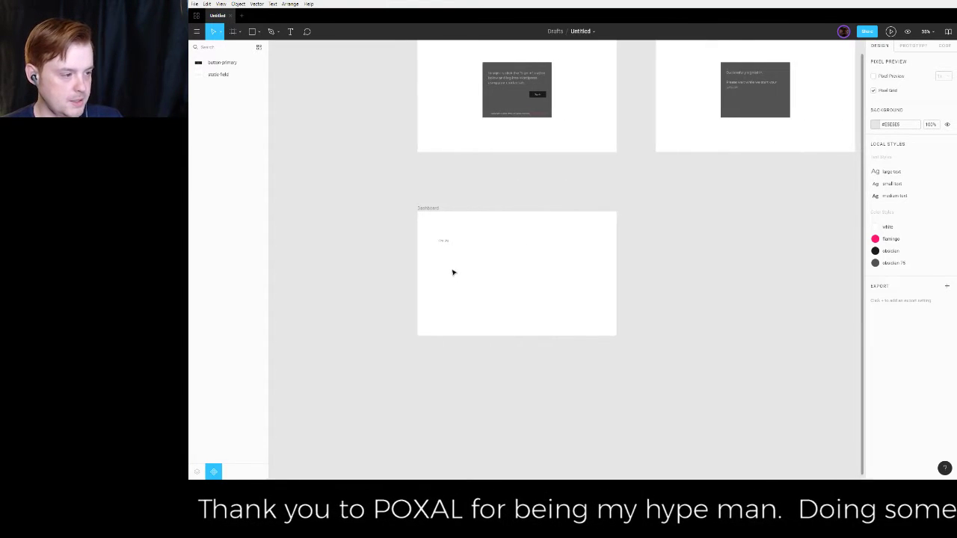
pyautogui.scroll(6, 453, 272)
pyautogui.click(472, 213)
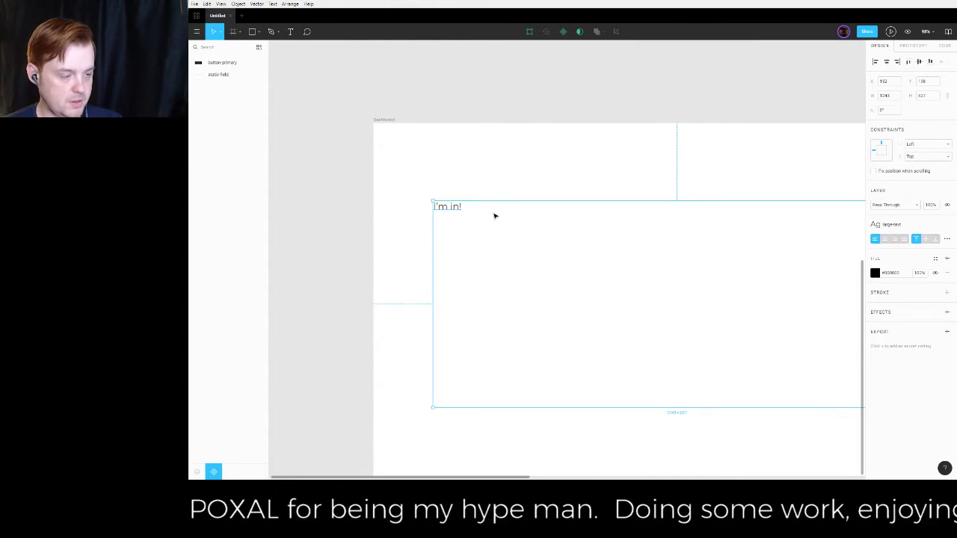
pyautogui.press('Delete')
pyautogui.click(523, 215)
# - Draw a full-height rectangle about 240 px wide along the left edge of the Dashboard frame as a sidebar
pyautogui.scroll(-3, 557, 239)
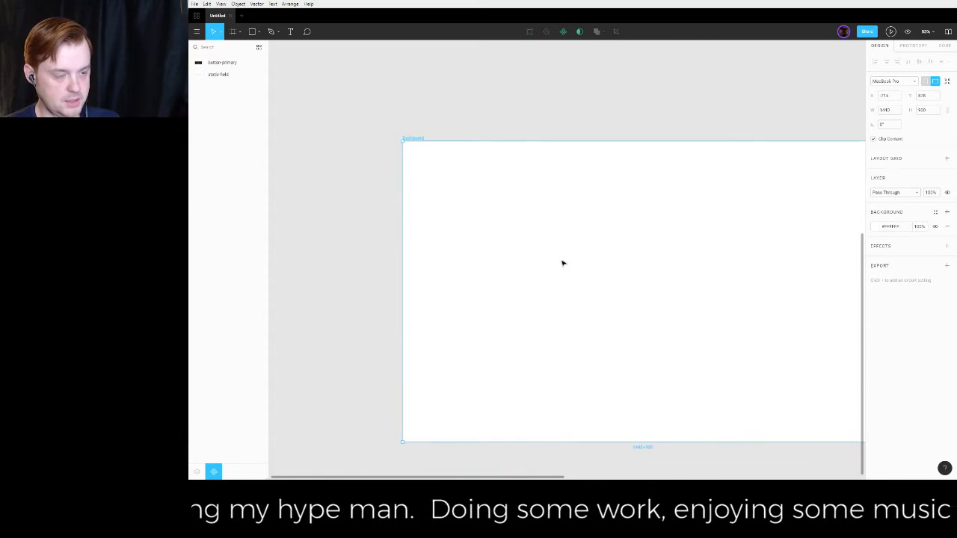
pyautogui.scroll(-1, 628, 388)
pyautogui.scroll(-1, 628, 391)
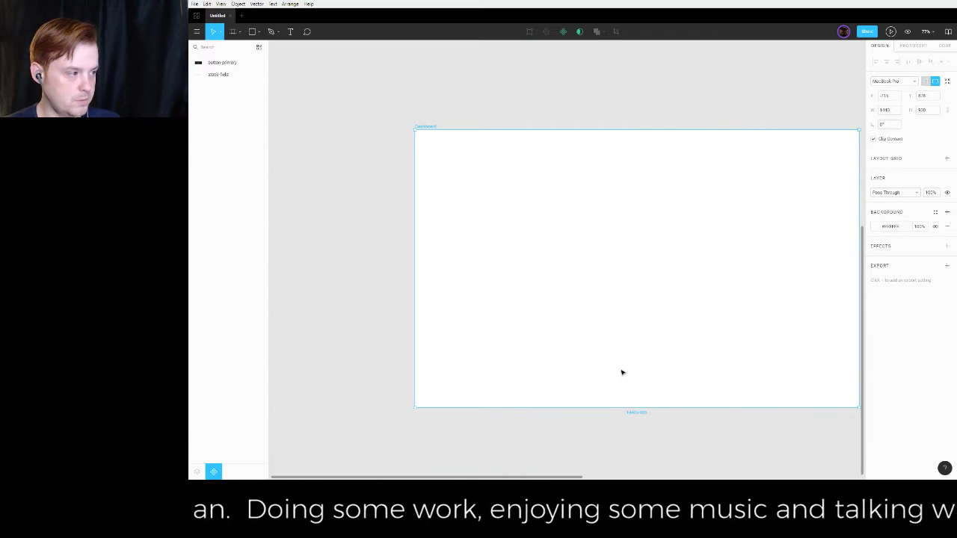
pyautogui.moveTo(573, 477); pyautogui.dragTo(611, 480)
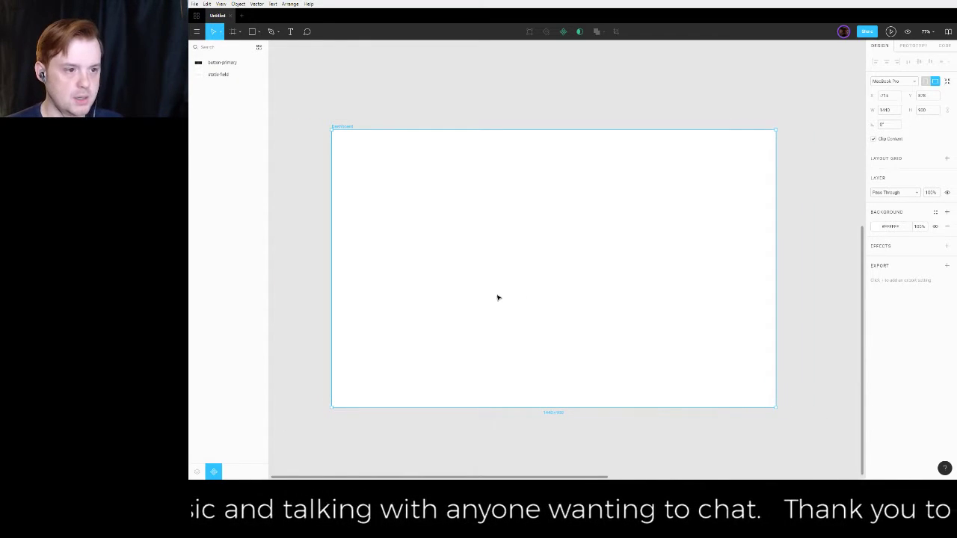
pyautogui.press('r')
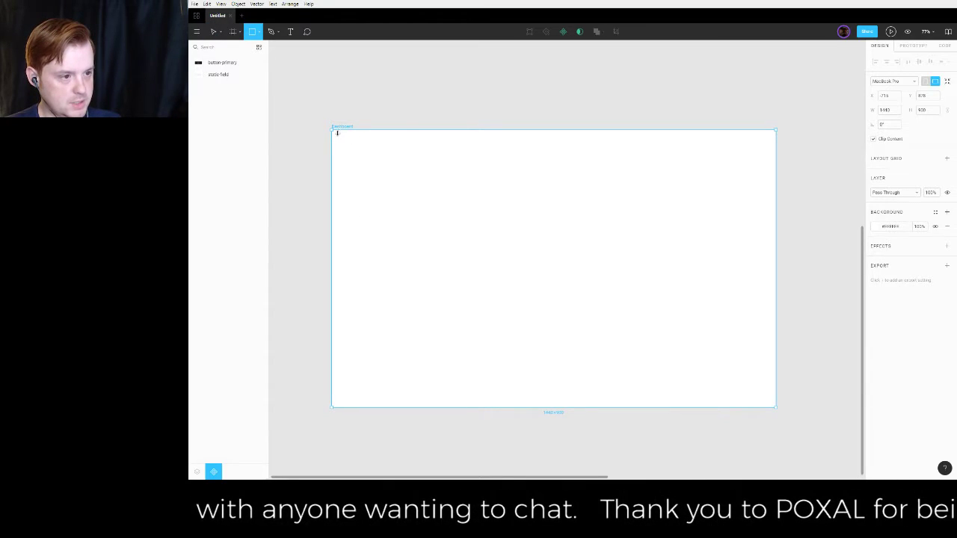
pyautogui.moveTo(397, 132)
pyautogui.mouseDown()
pyautogui.moveTo(332, 337)
pyautogui.moveTo(335, 411)
pyautogui.mouseUp()
pyautogui.moveTo(396, 310); pyautogui.dragTo(406, 311)
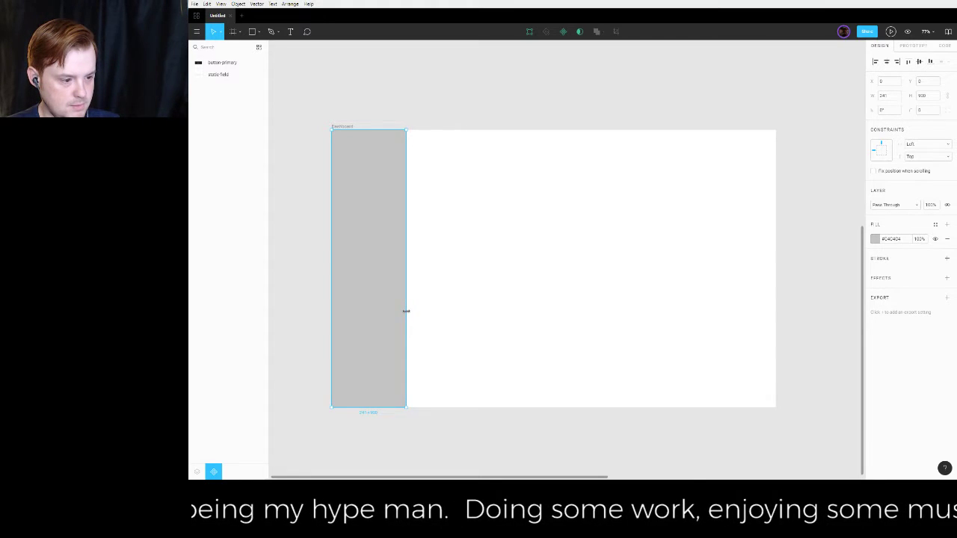
pyautogui.click(888, 97)
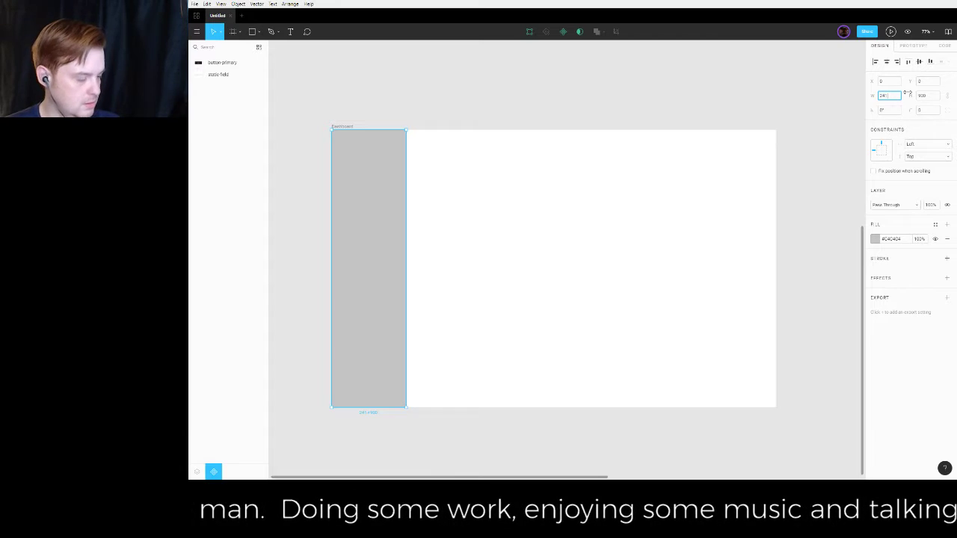
pyautogui.press('Return')
pyautogui.click(663, 305)
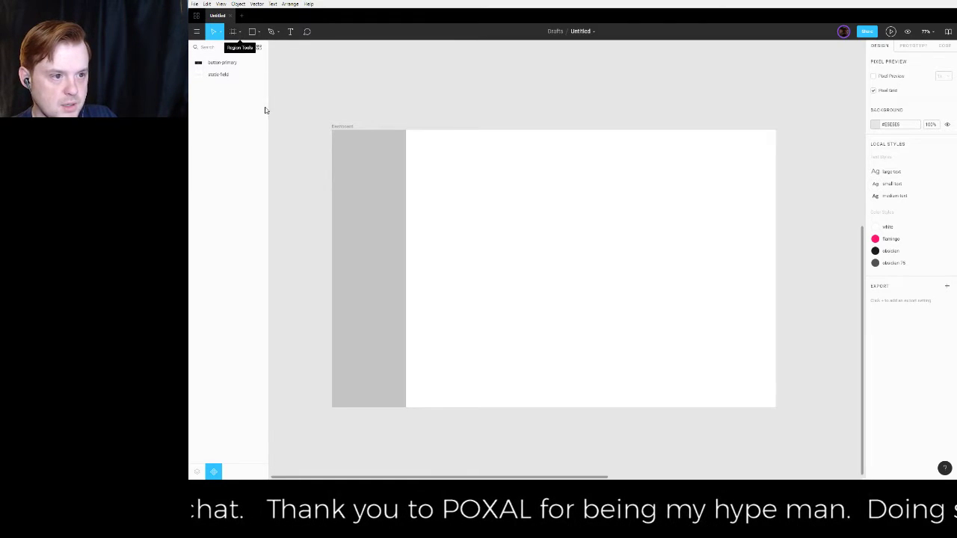
pyautogui.click(923, 47)
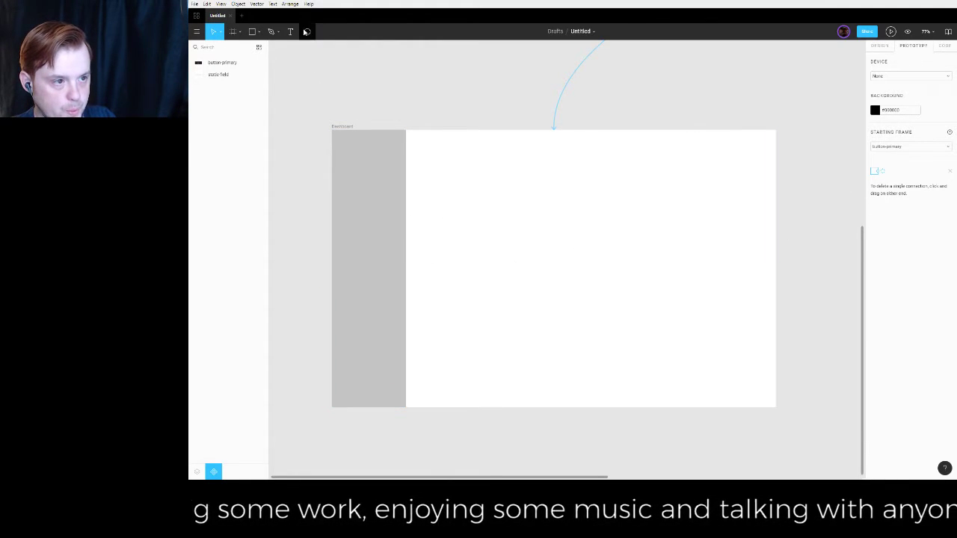
pyautogui.click(238, 4)
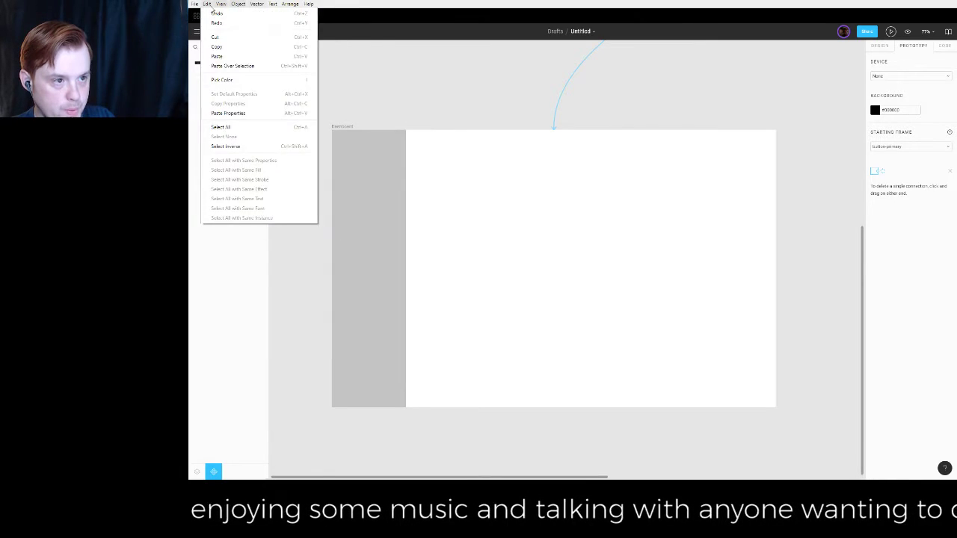
pyautogui.moveTo(216, 5)
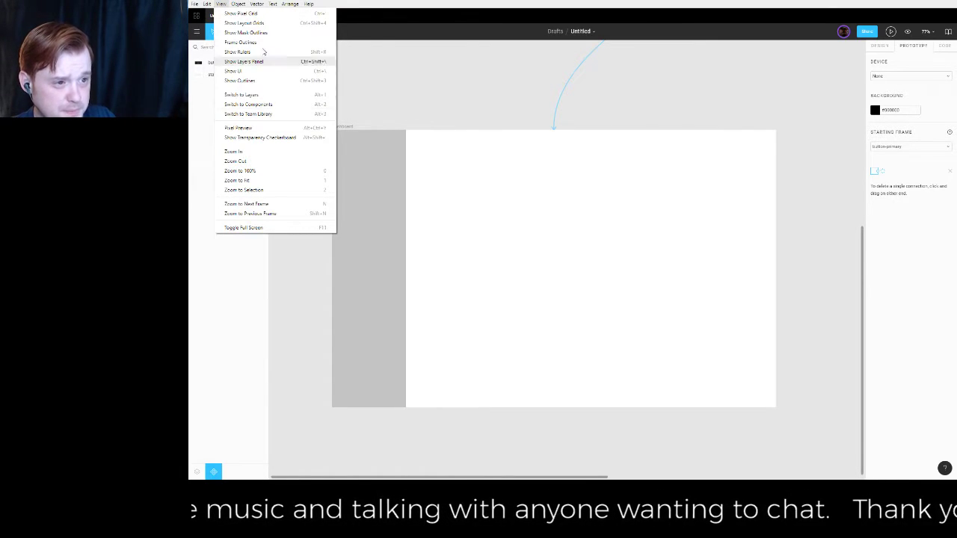
pyautogui.click(277, 25)
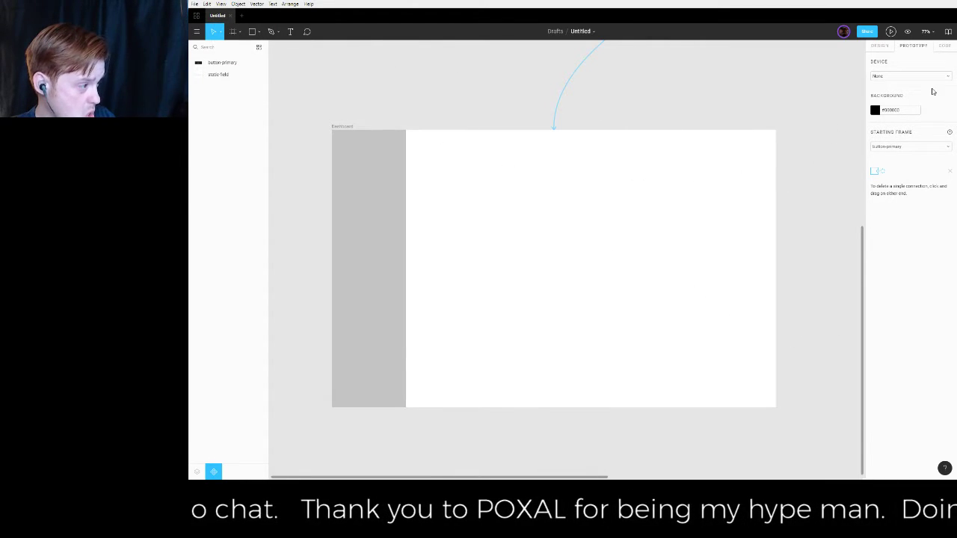
pyautogui.click(878, 46)
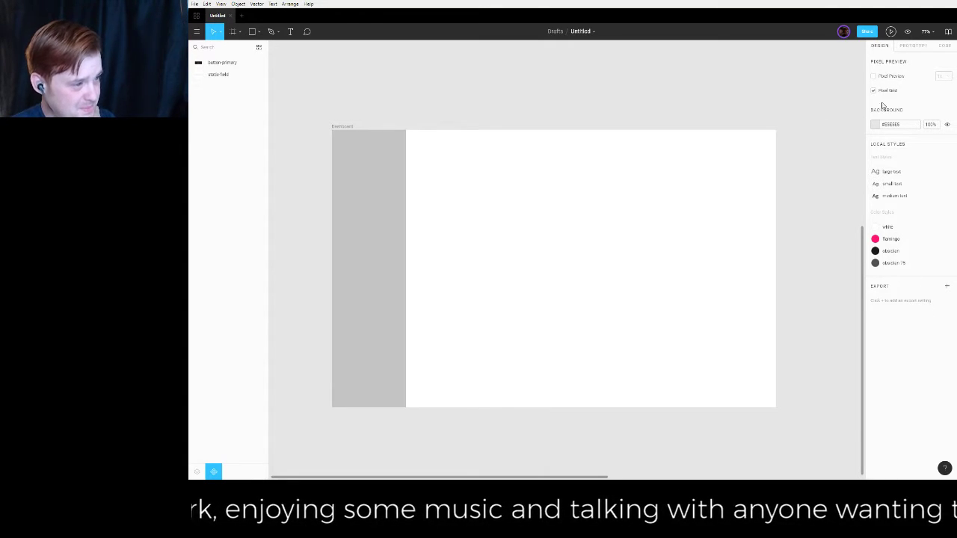
# - Add a layout grid to the Dashboard frame and make it a 12-column grid
pyautogui.click(197, 471)
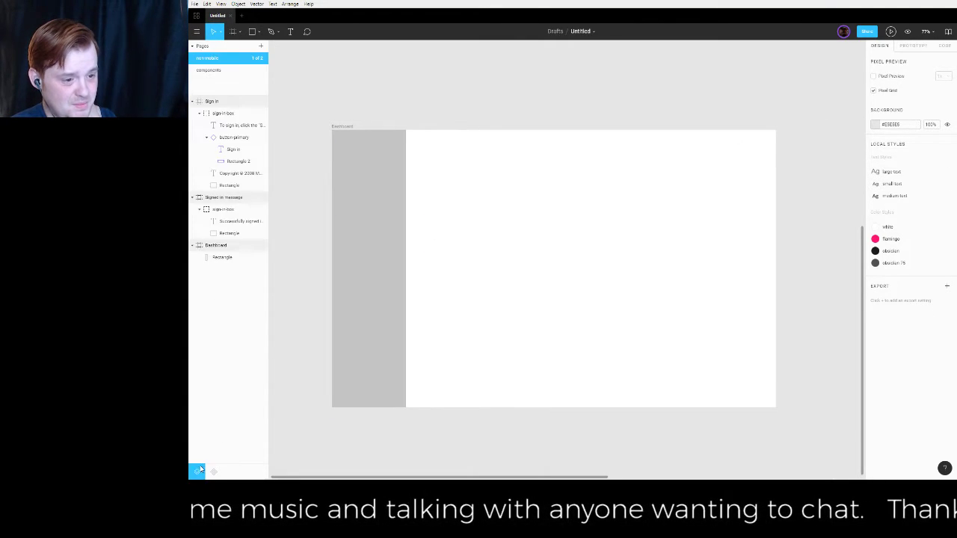
pyautogui.click(221, 245)
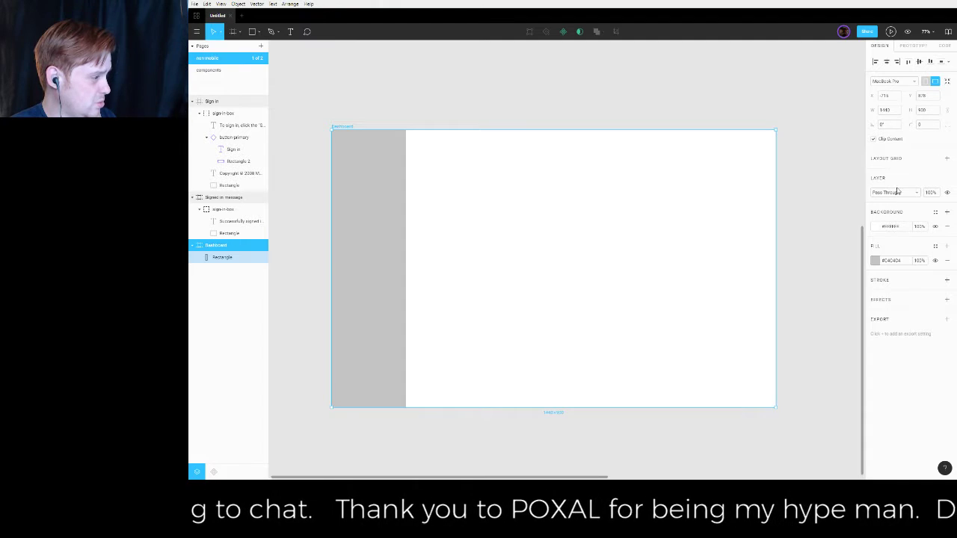
pyautogui.click(946, 159)
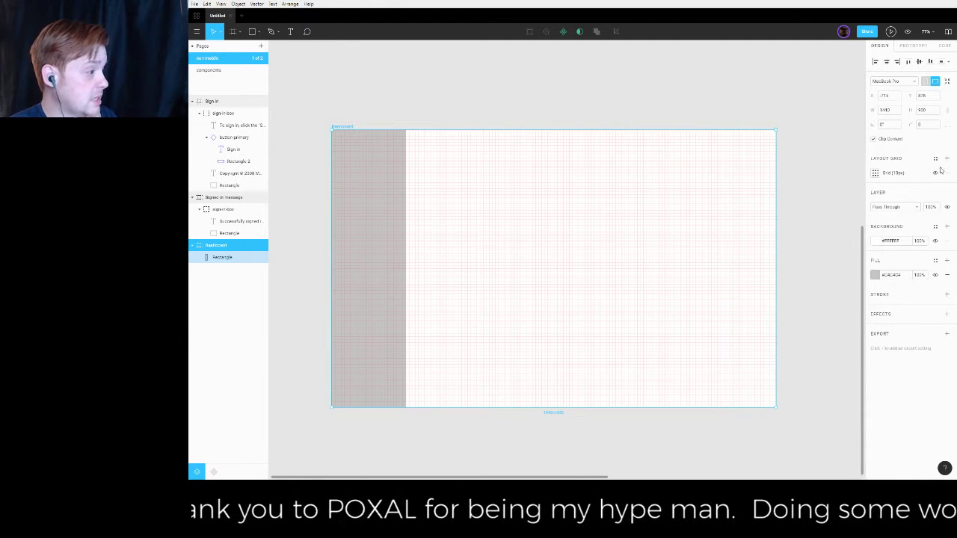
pyautogui.click(875, 173)
pyautogui.click(822, 194)
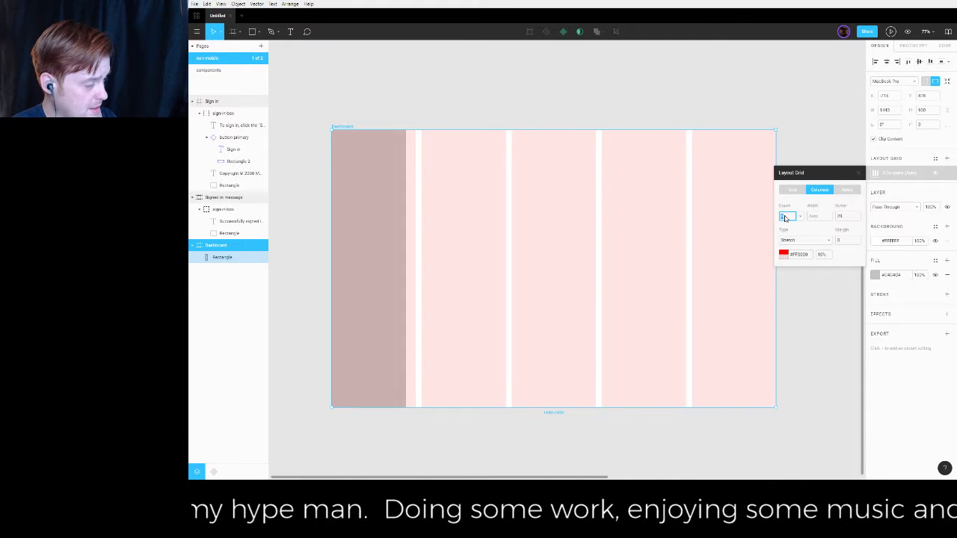
pyautogui.click(800, 216)
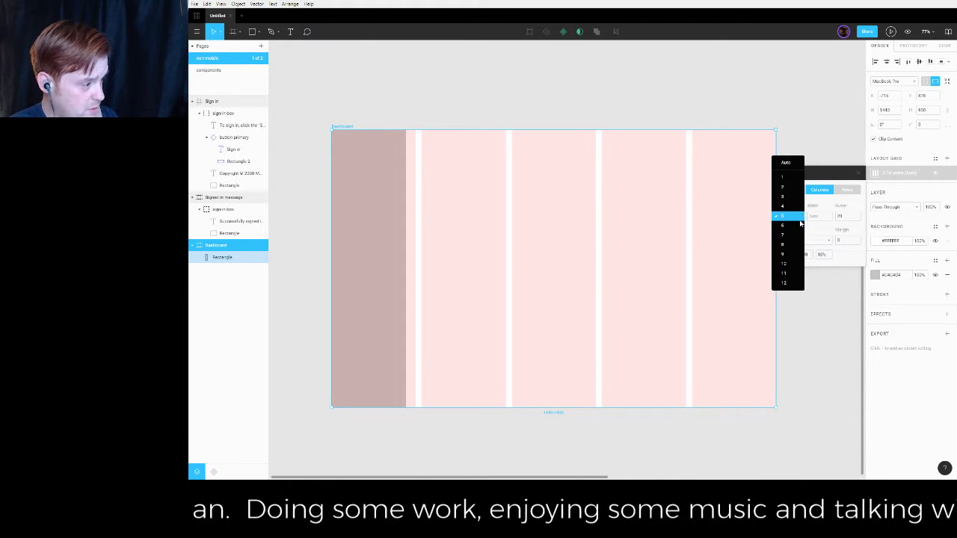
pyautogui.click(791, 284)
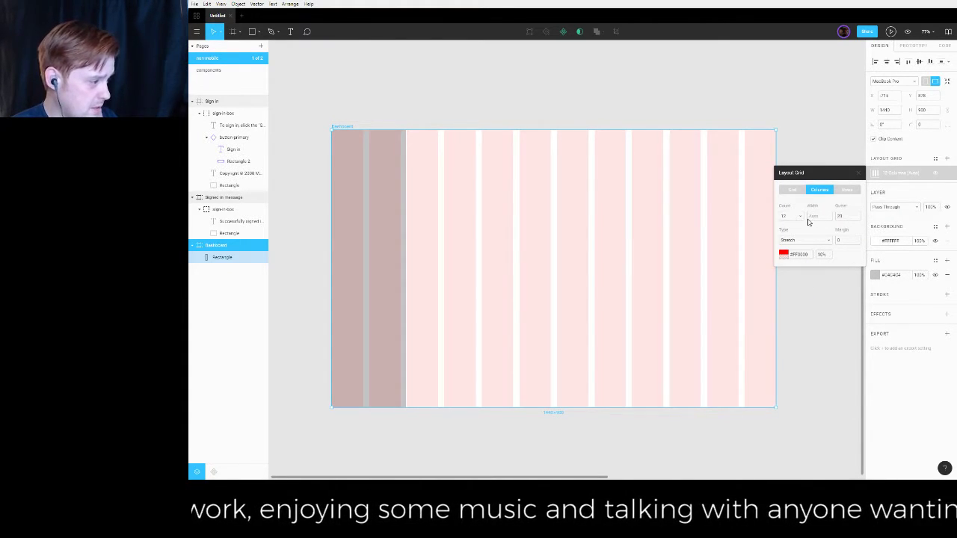
# - Change the type of the Dashboard frame's column grid to Center
pyautogui.click(842, 218)
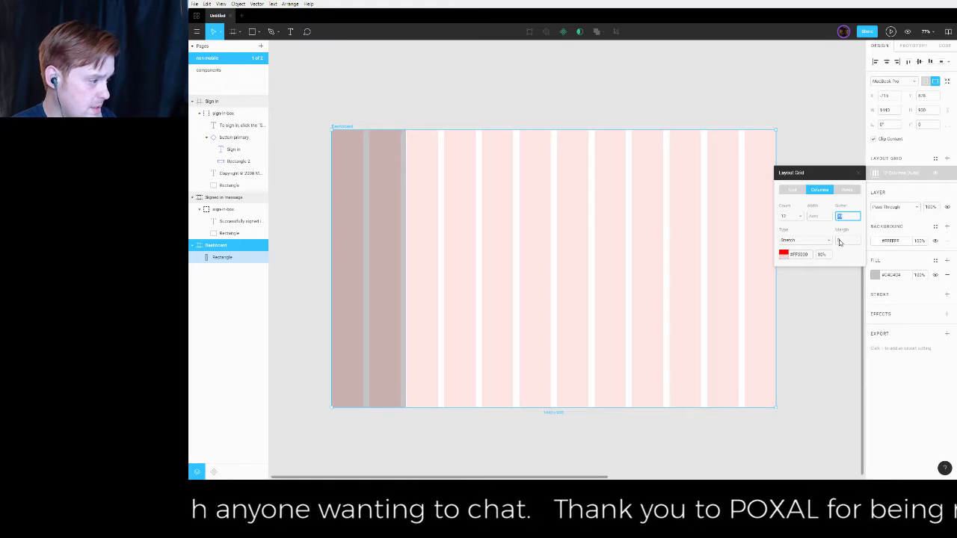
pyautogui.click(817, 219)
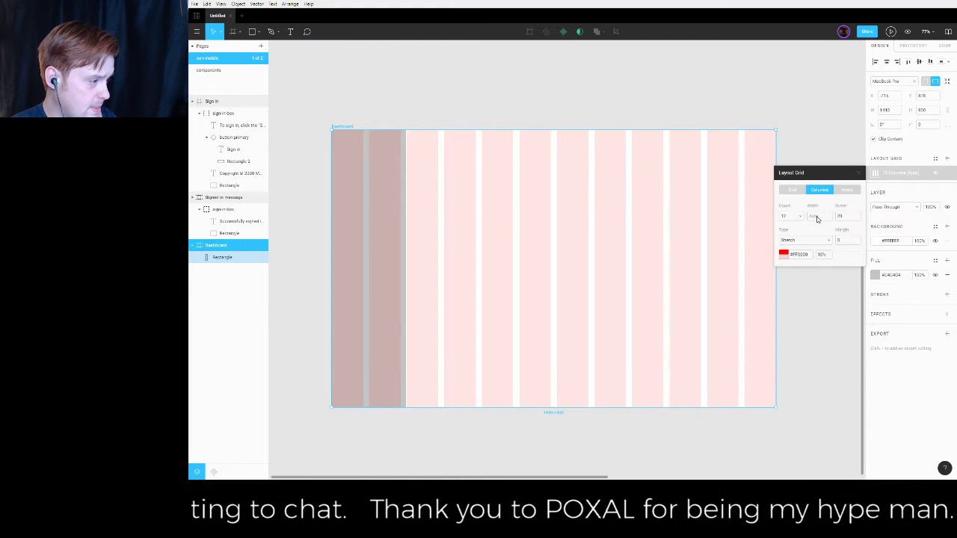
pyautogui.click(826, 241)
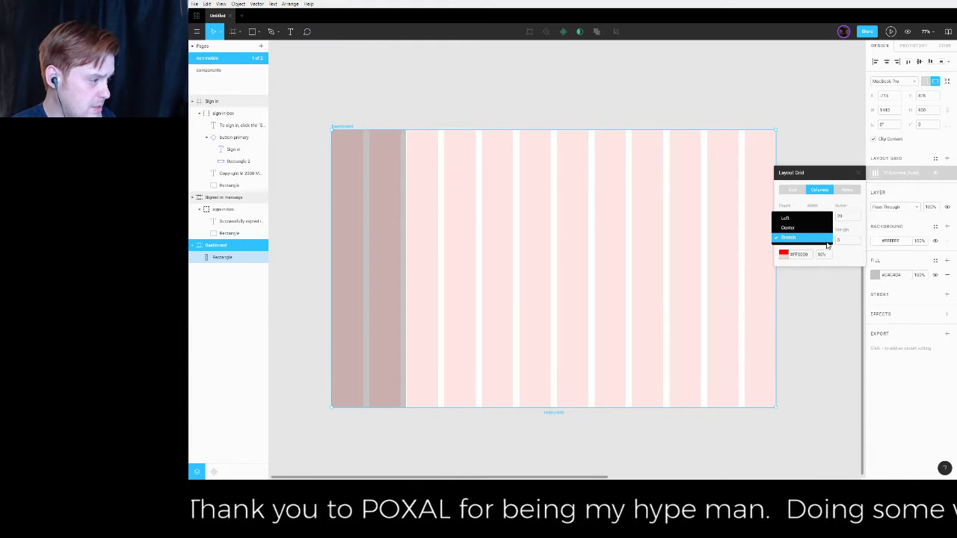
pyautogui.click(817, 228)
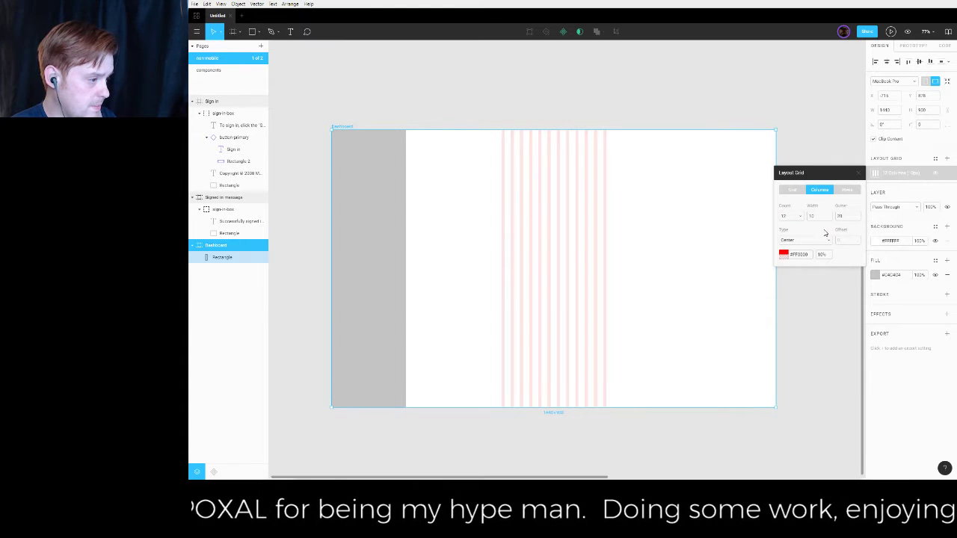
# - Try column widths of 200, 100 and 50 for the Dashboard frame's centered layout grid
pyautogui.click(820, 217)
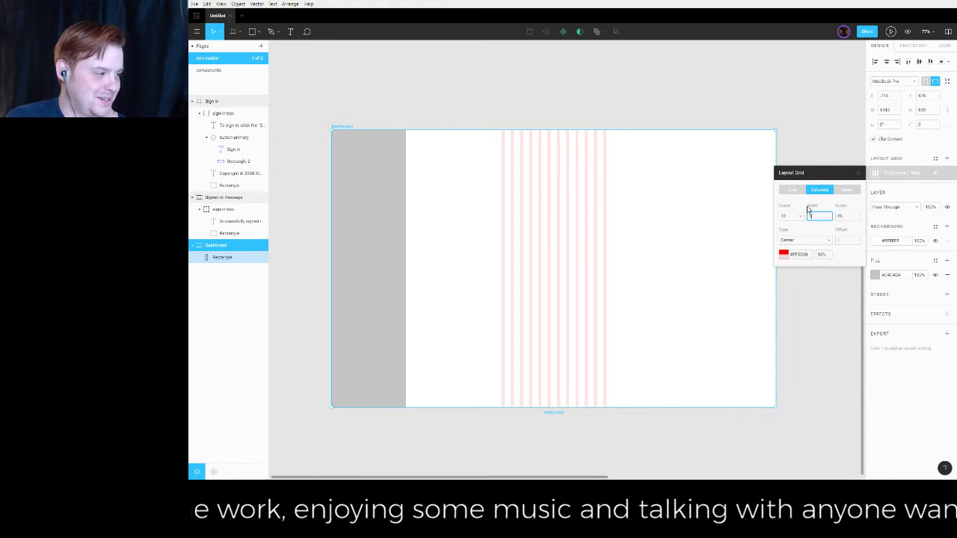
pyautogui.write('200')
pyautogui.press('Return')
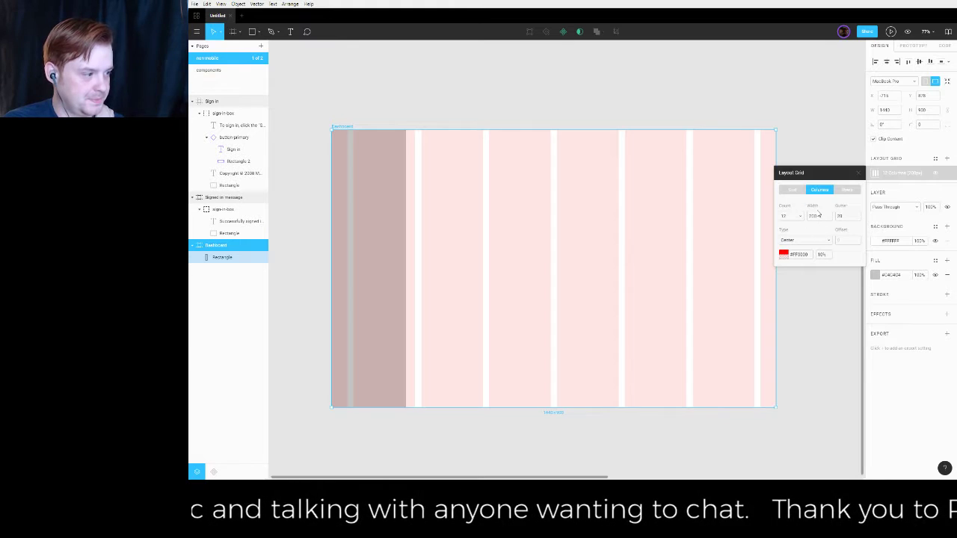
pyautogui.click(819, 216)
pyautogui.write('100')
pyautogui.press('Return')
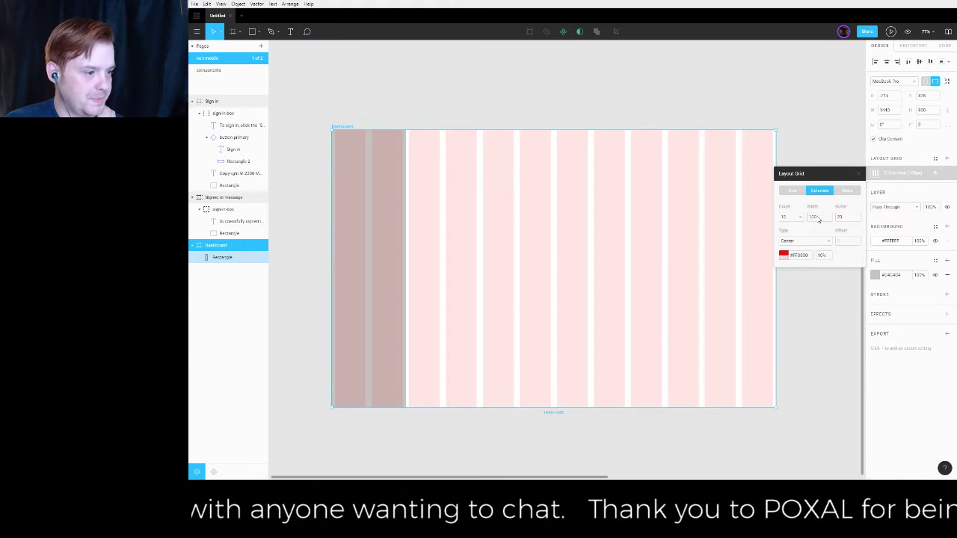
pyautogui.click(818, 217)
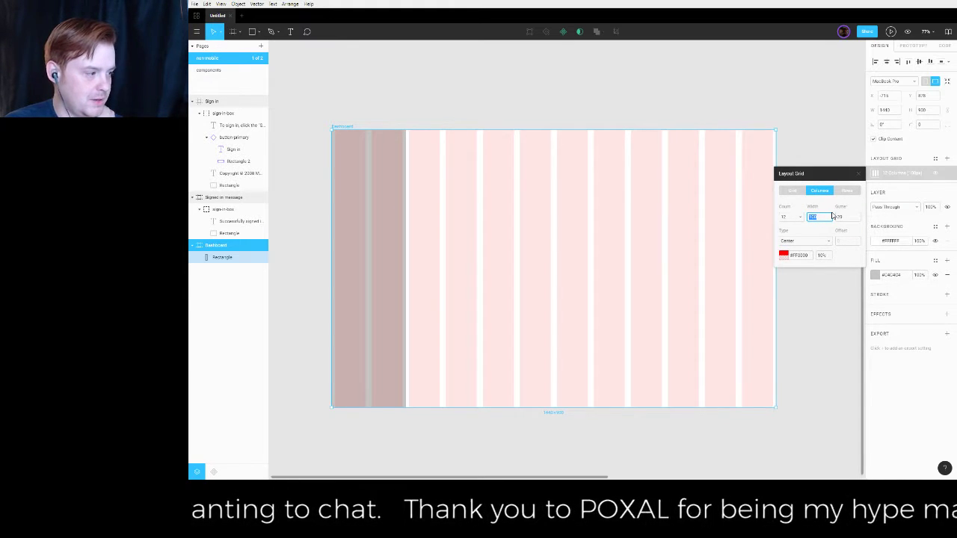
pyautogui.write('50')
pyautogui.press('Return')
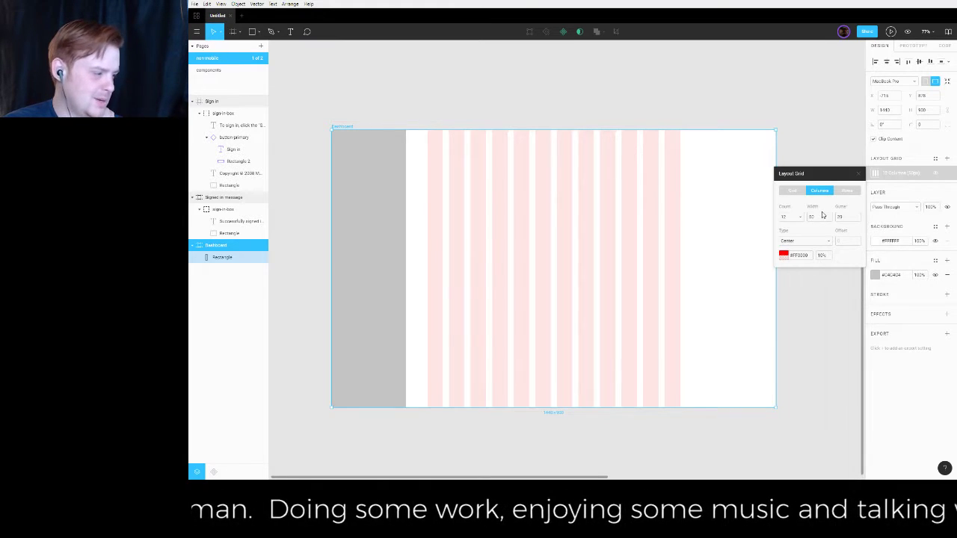
# - Set the column width of the Dashboard frame's layout grid to 80 and close the grid settings
pyautogui.click(818, 217)
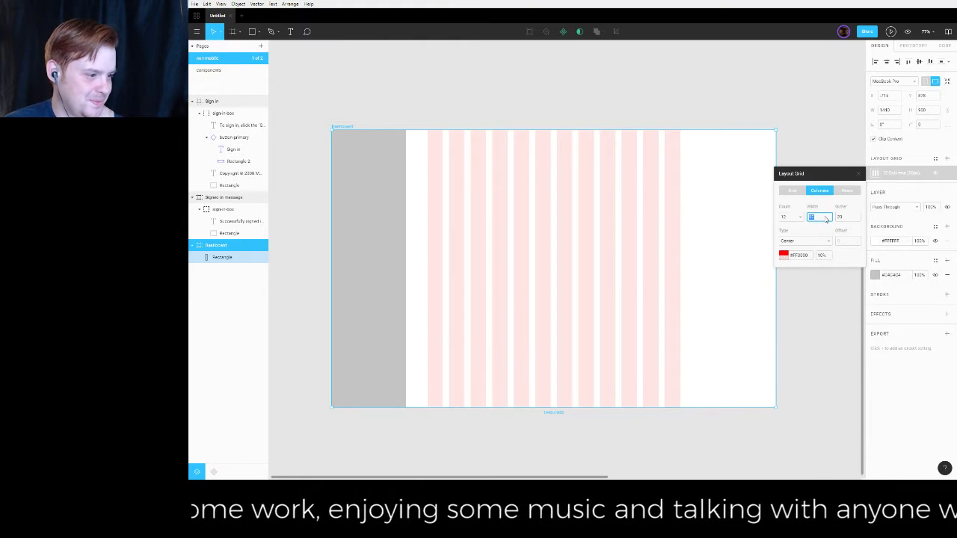
pyautogui.write('80')
pyautogui.press('Return')
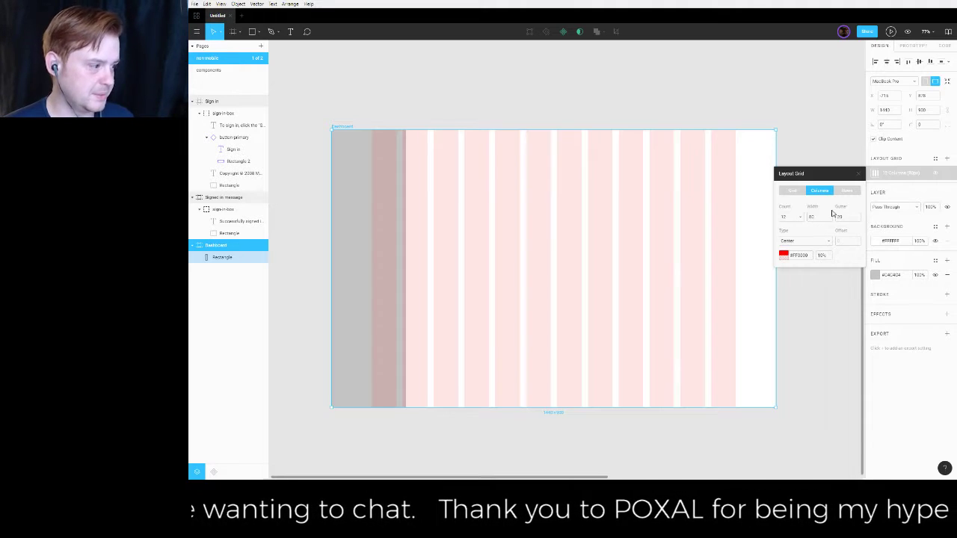
pyautogui.click(934, 158)
pyautogui.click(901, 158)
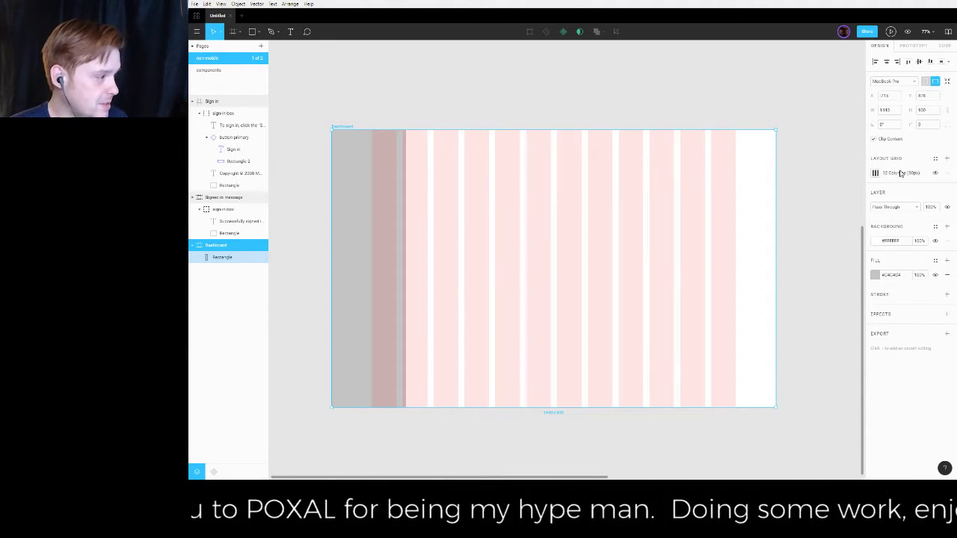
# - Reduce the opacity of the Dashboard grid's red column color to 5% and deselect the frame
pyautogui.click(906, 173)
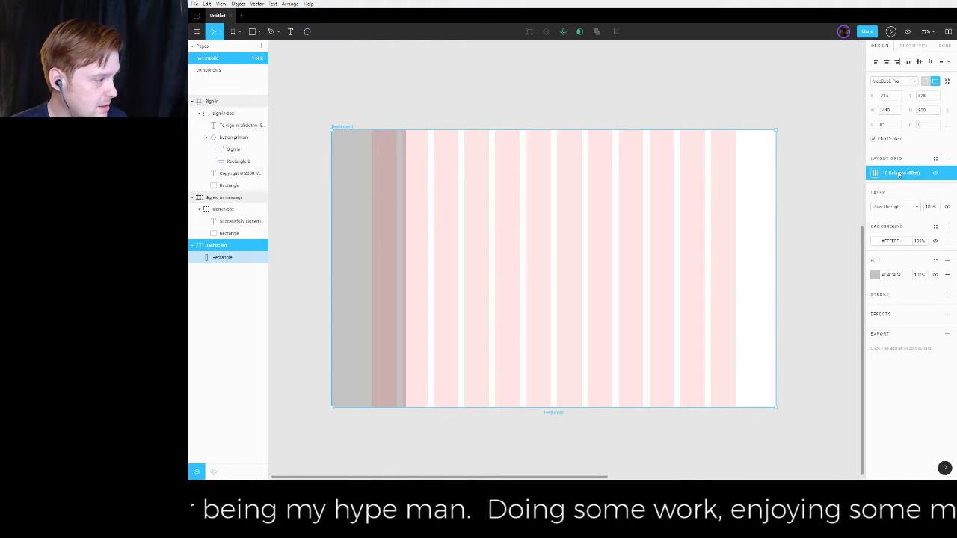
pyautogui.click(875, 174)
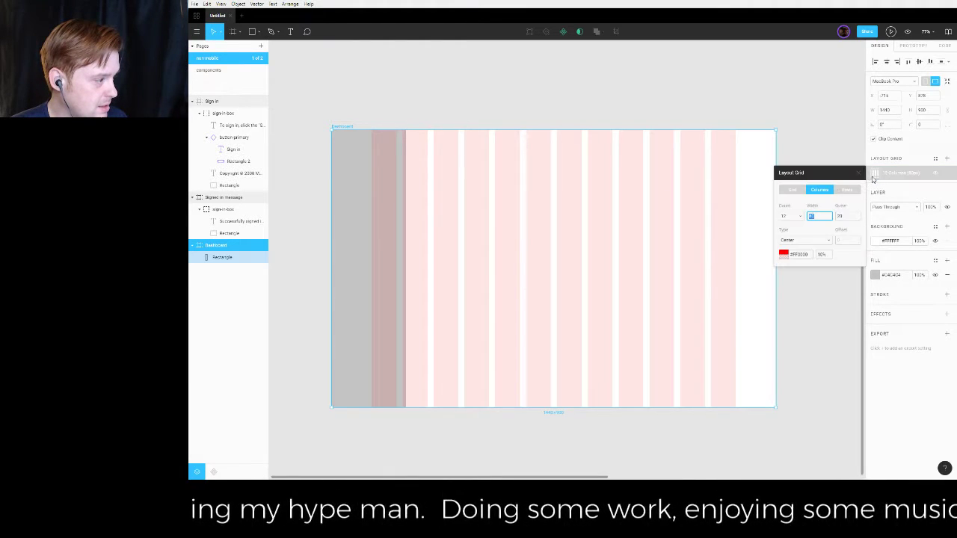
pyautogui.click(822, 255)
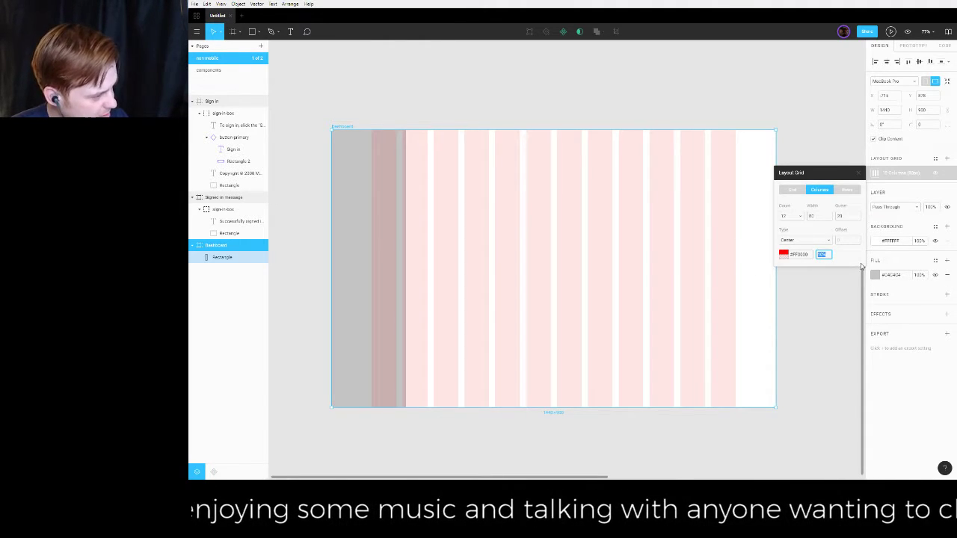
pyautogui.click(840, 265)
pyautogui.click(822, 255)
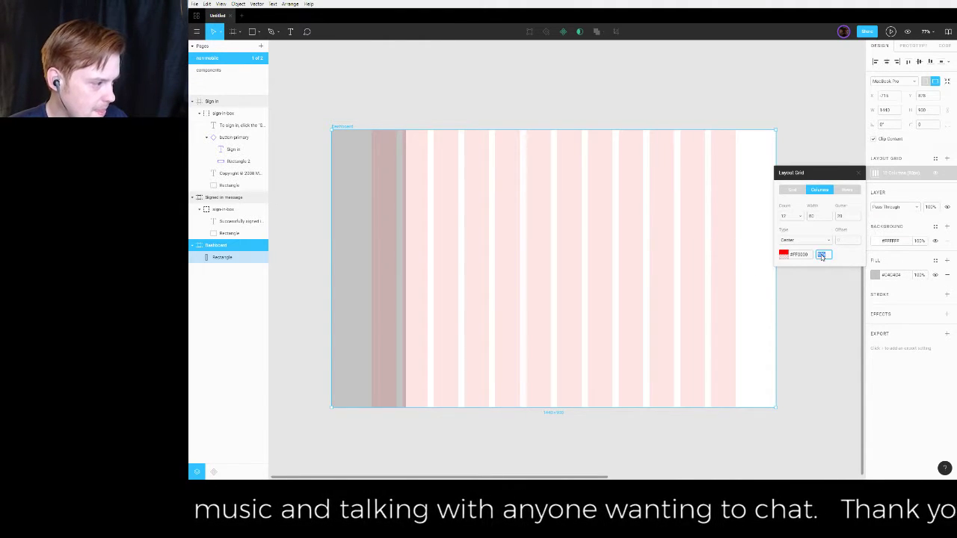
pyautogui.click(821, 256)
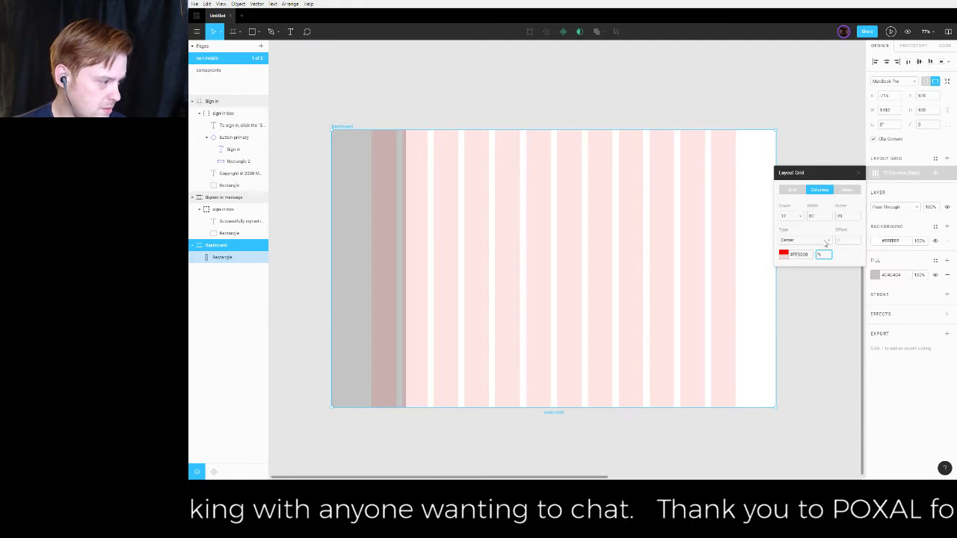
pyautogui.write('5')
pyautogui.press('Return')
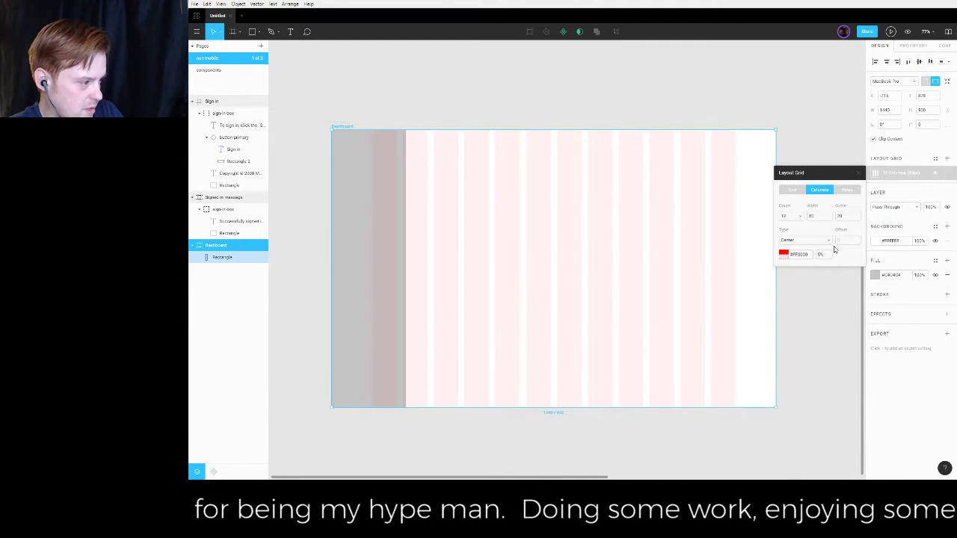
pyautogui.click(808, 315)
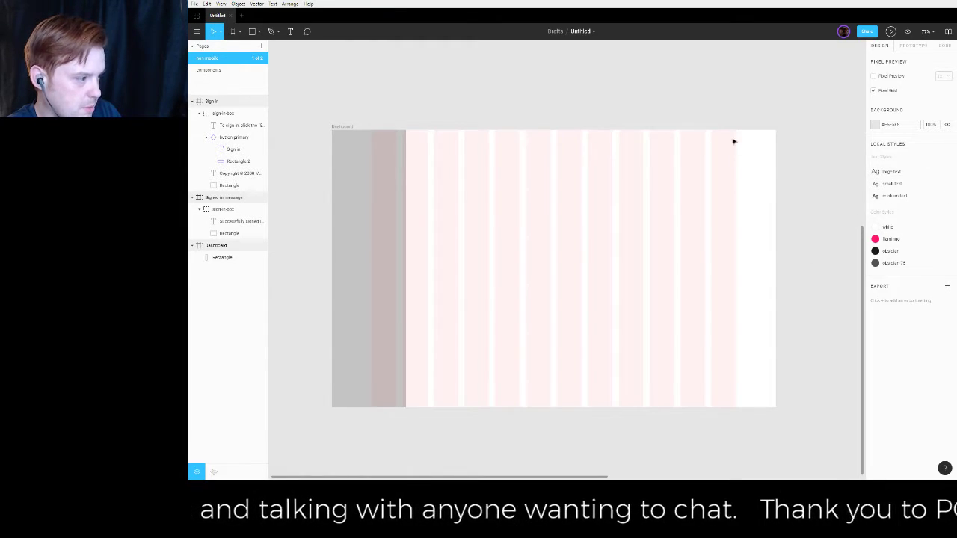
# - Try the Left type for the Dashboard frame's column layout grid, then deselect the frame
pyautogui.click(217, 245)
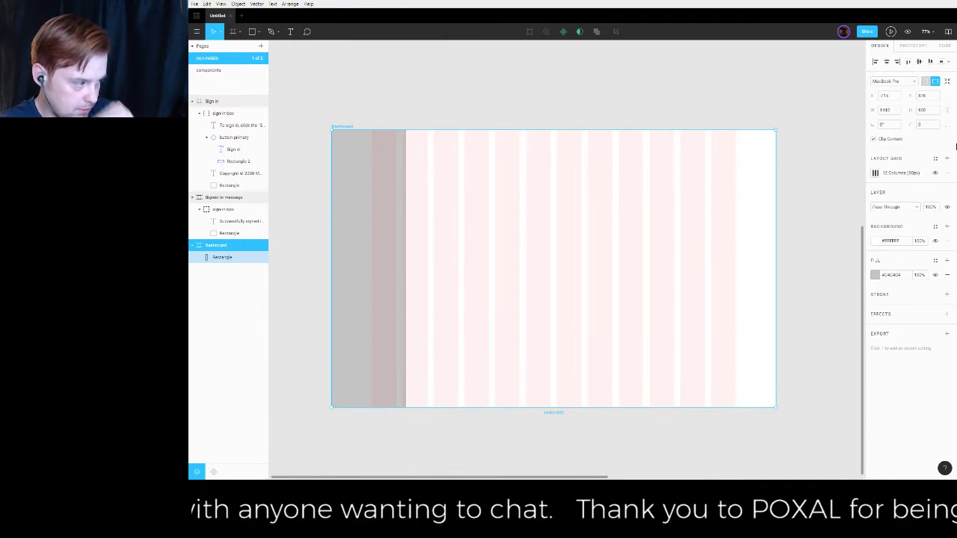
pyautogui.click(880, 178)
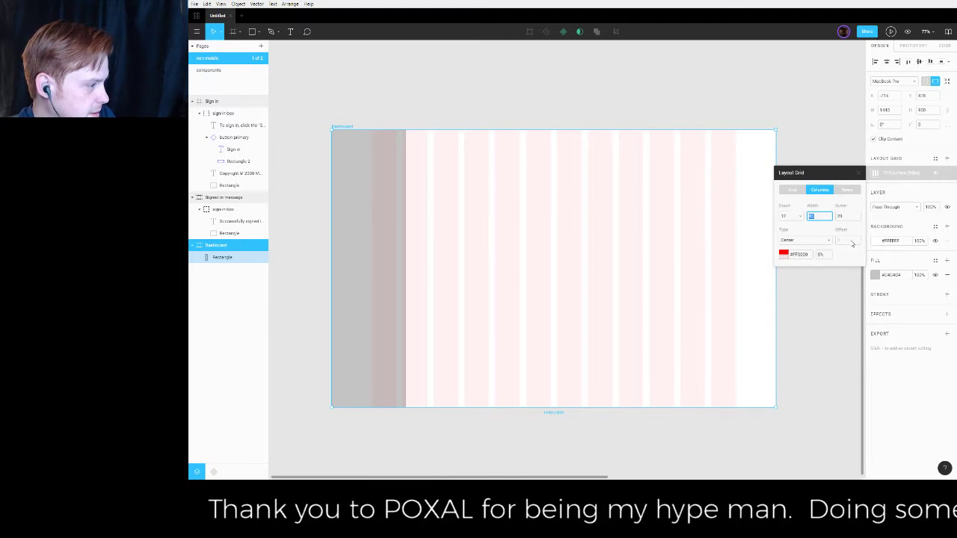
pyautogui.click(826, 240)
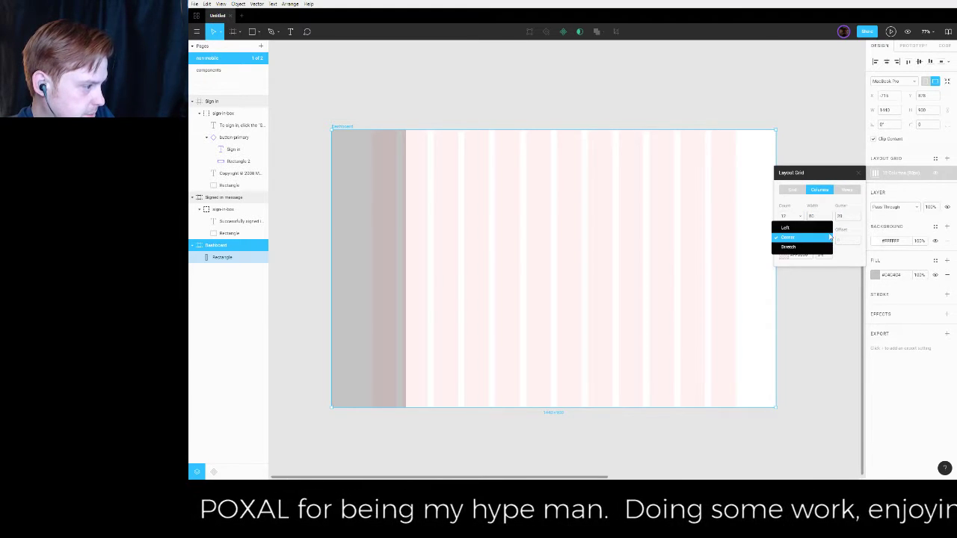
pyautogui.click(822, 229)
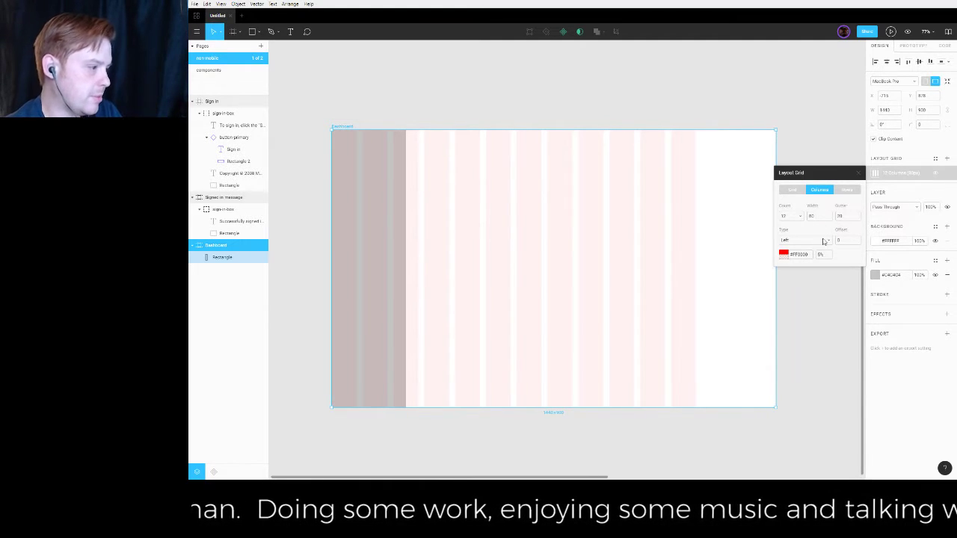
pyautogui.click(826, 241)
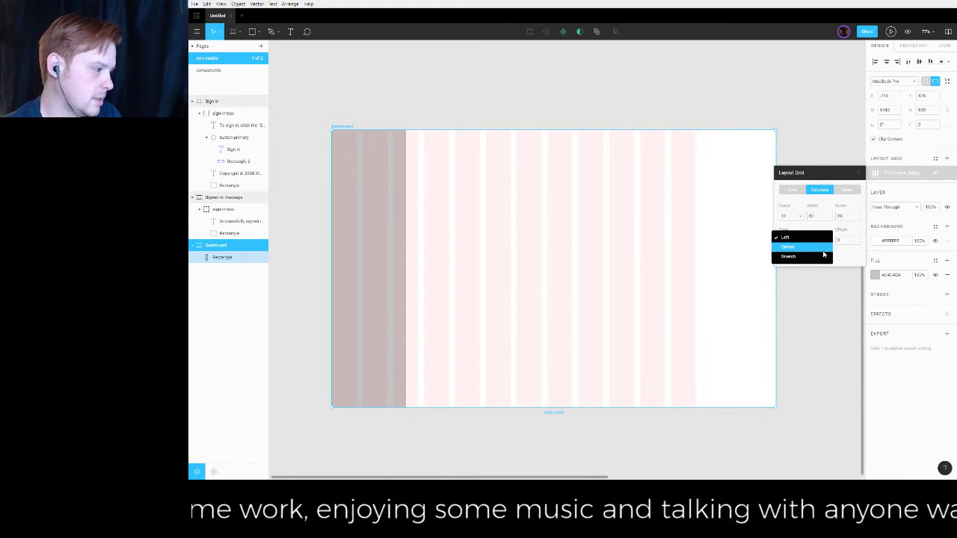
pyautogui.click(847, 242)
pyautogui.click(848, 239)
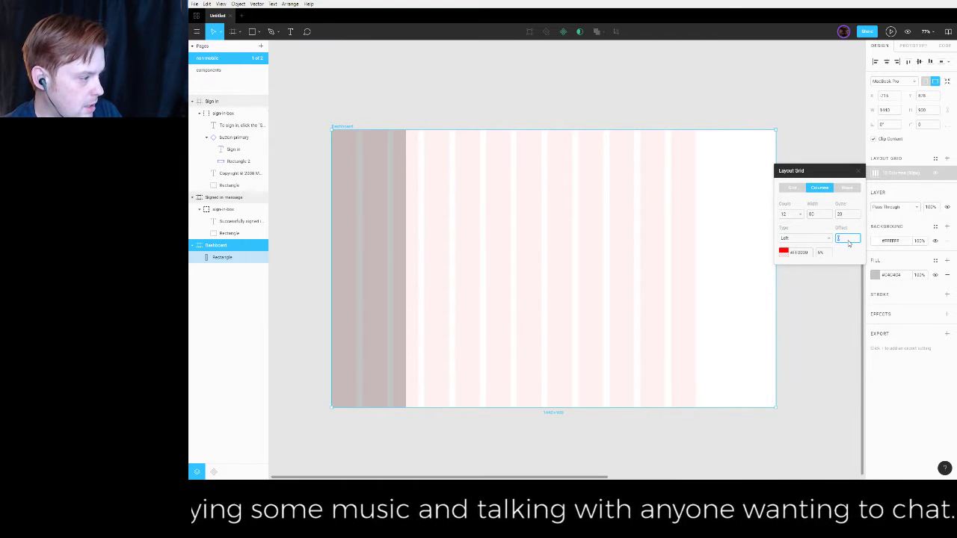
pyautogui.click(721, 257)
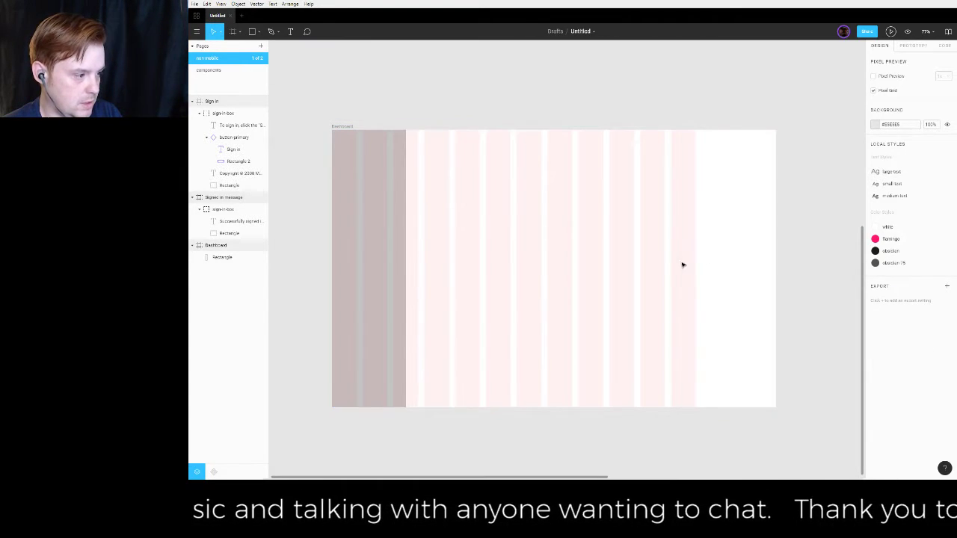
# - Set the type of the Dashboard frame's column grid back to Center and close the grid settings
pyautogui.click(233, 246)
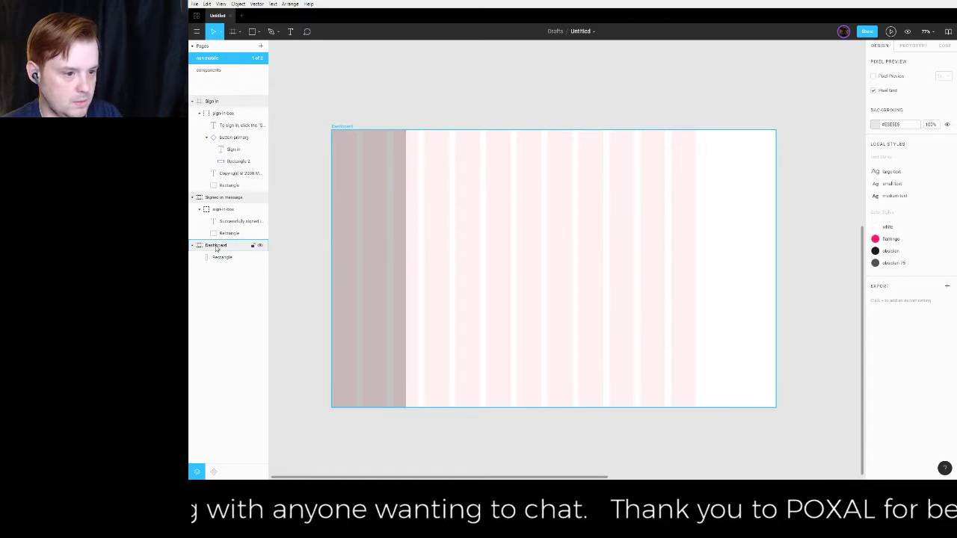
pyautogui.click(678, 242)
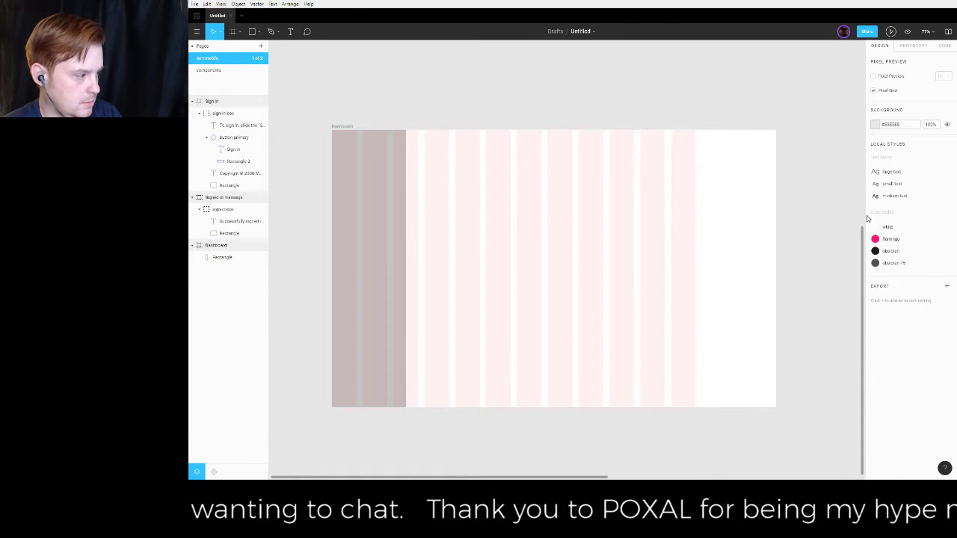
pyautogui.click(224, 246)
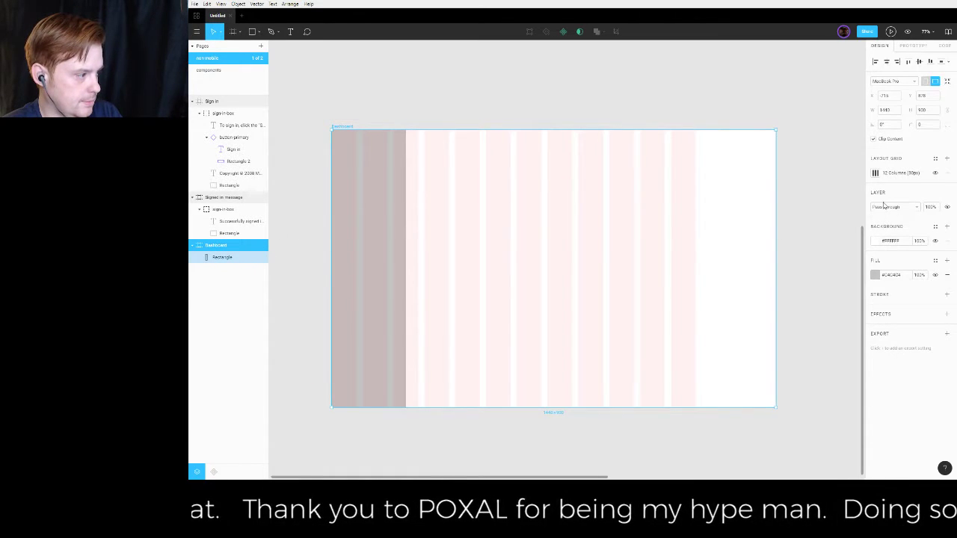
pyautogui.click(878, 175)
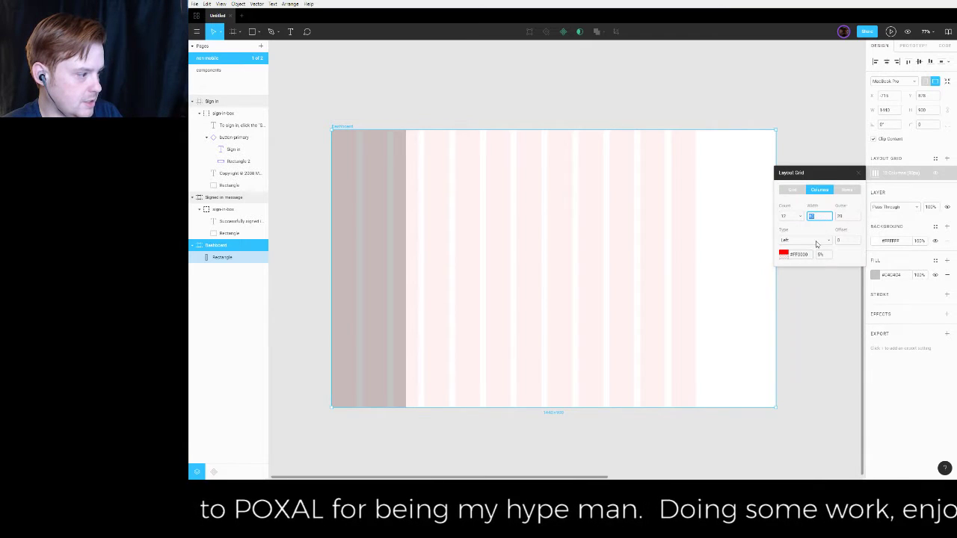
pyautogui.click(816, 242)
pyautogui.click(810, 248)
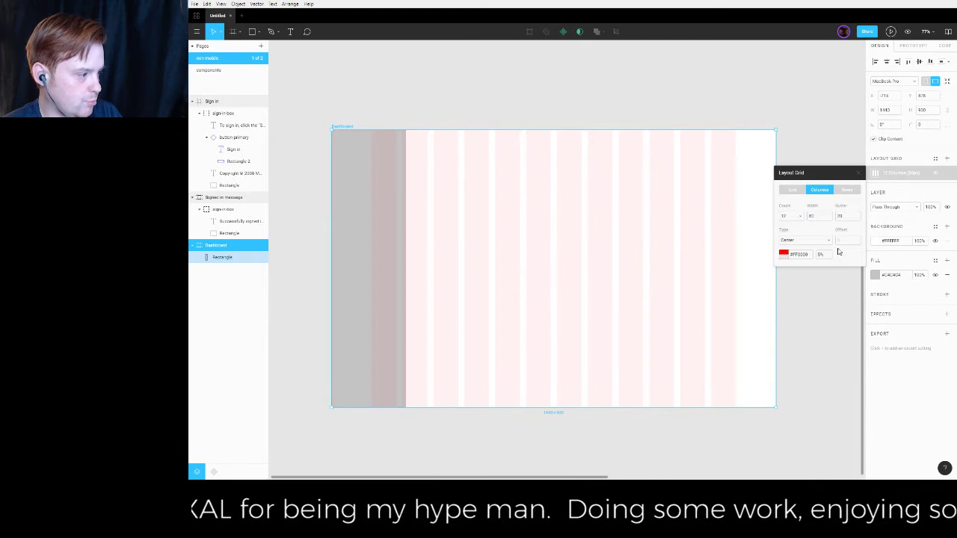
pyautogui.click(858, 174)
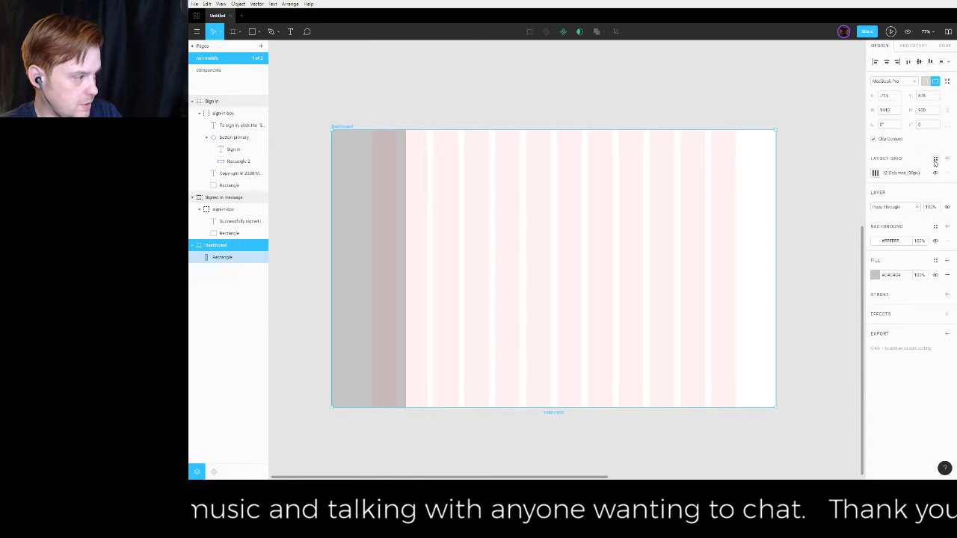
# - Create a new grid style named "default" from the Dashboard frame's layout grid
pyautogui.click(934, 158)
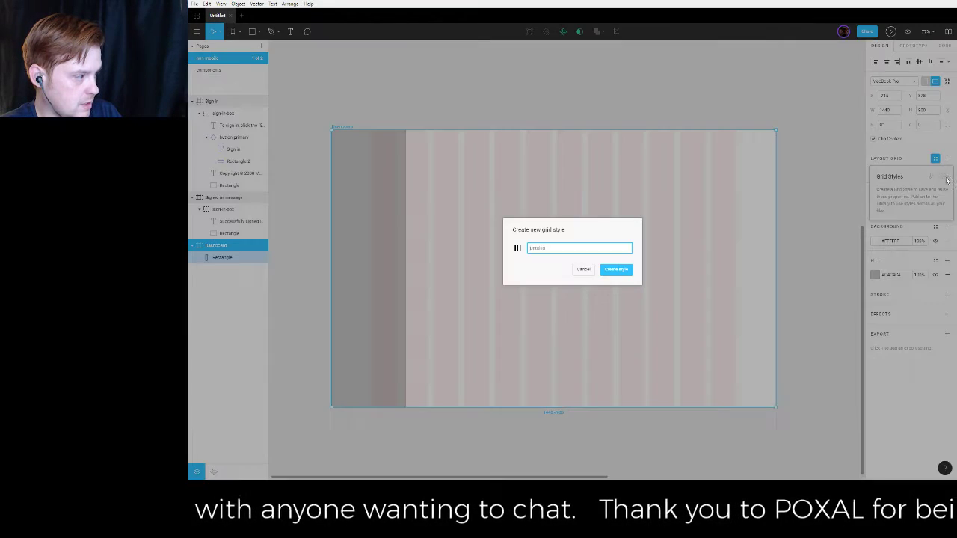
pyautogui.click(943, 176)
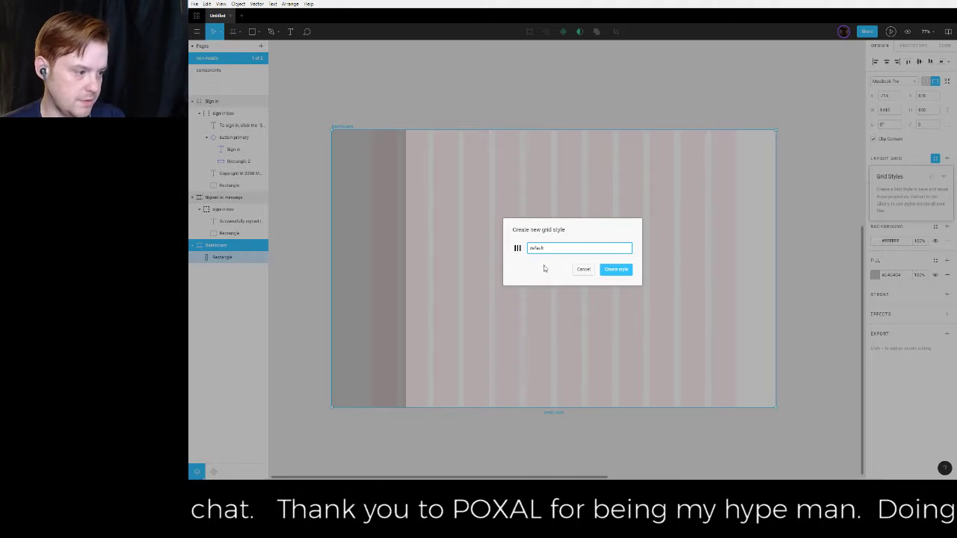
pyautogui.click(601, 270)
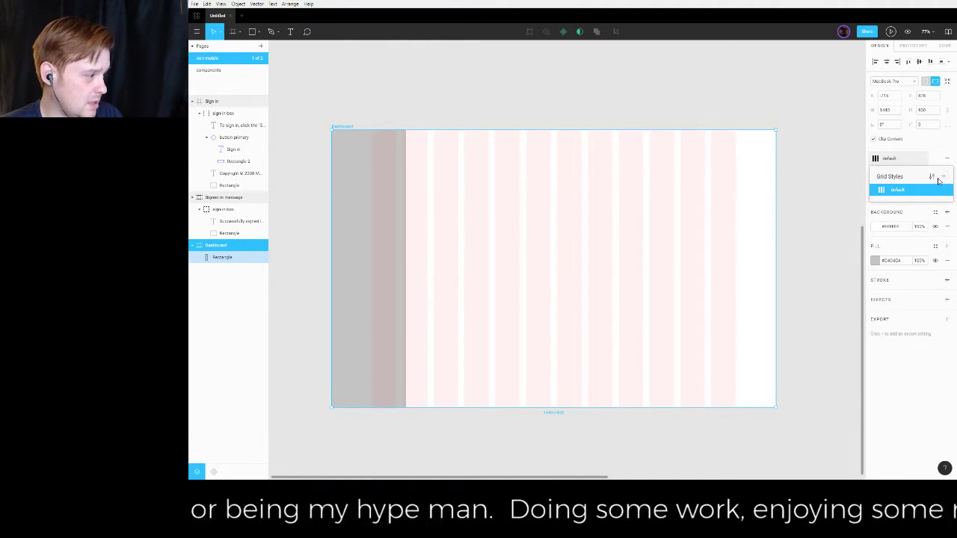
# - Rename the "default" grid style to "non-mobile", leave the style editor and deselect the frame
pyautogui.click(931, 177)
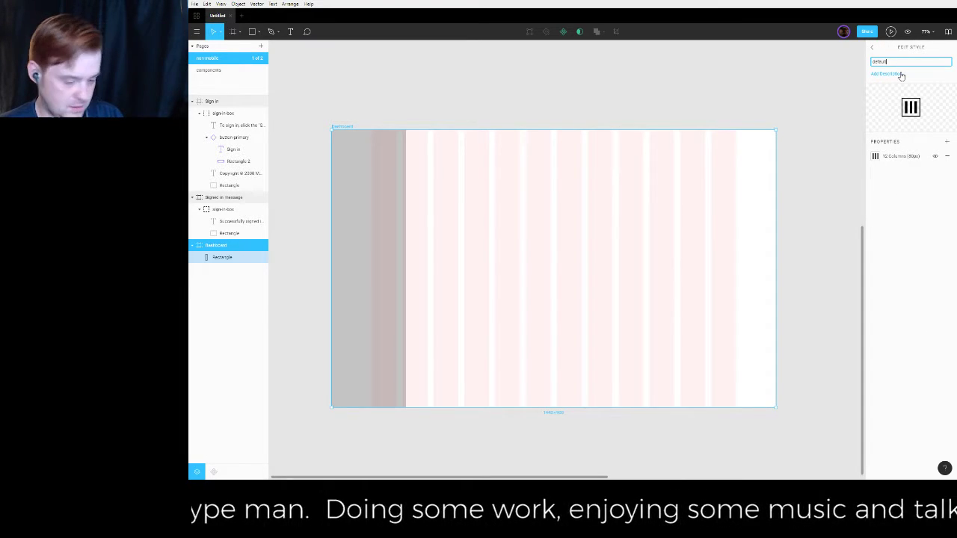
pyautogui.write('non-mobile')
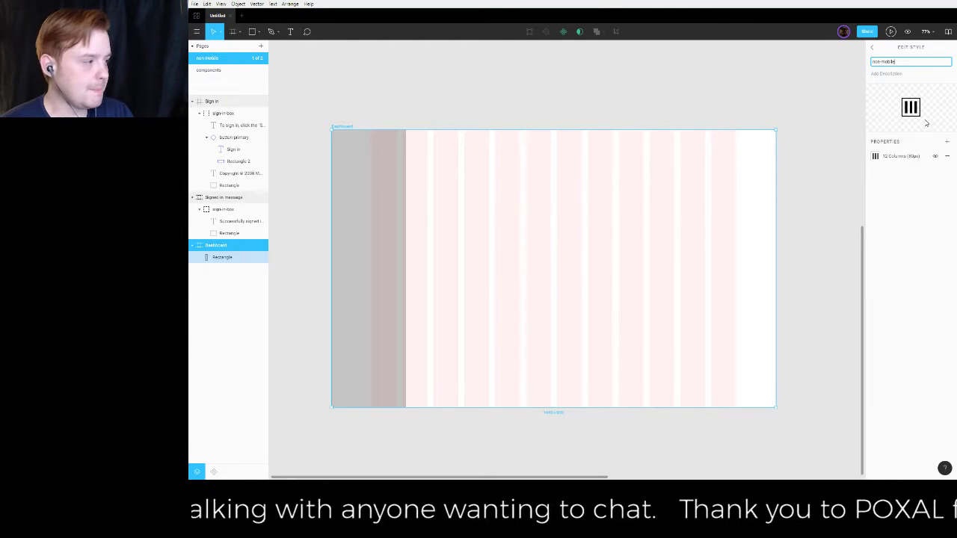
pyautogui.click(908, 223)
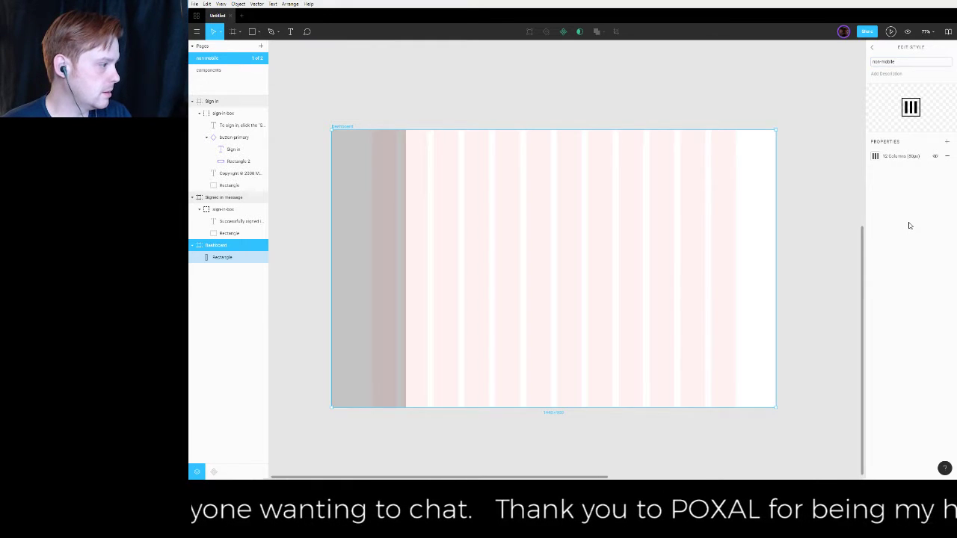
pyautogui.click(874, 49)
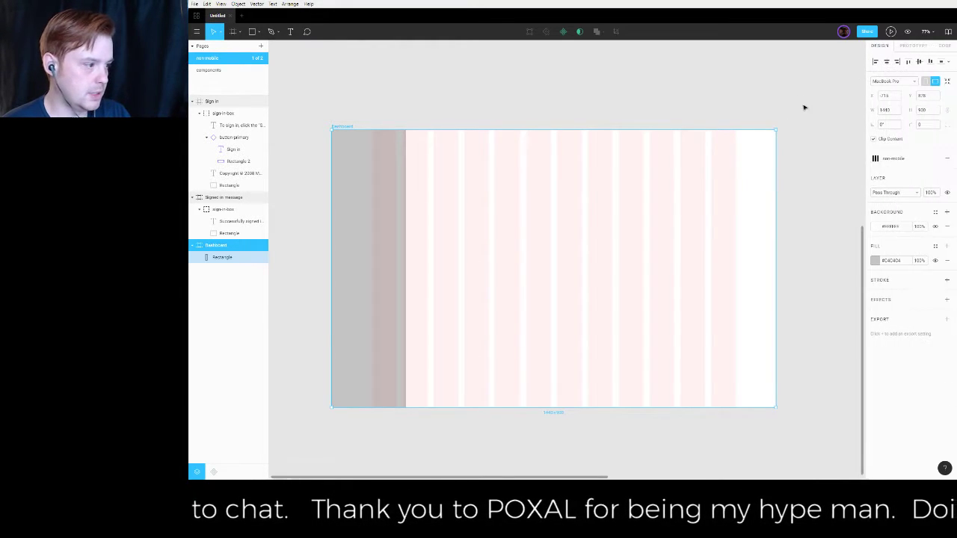
pyautogui.click(803, 104)
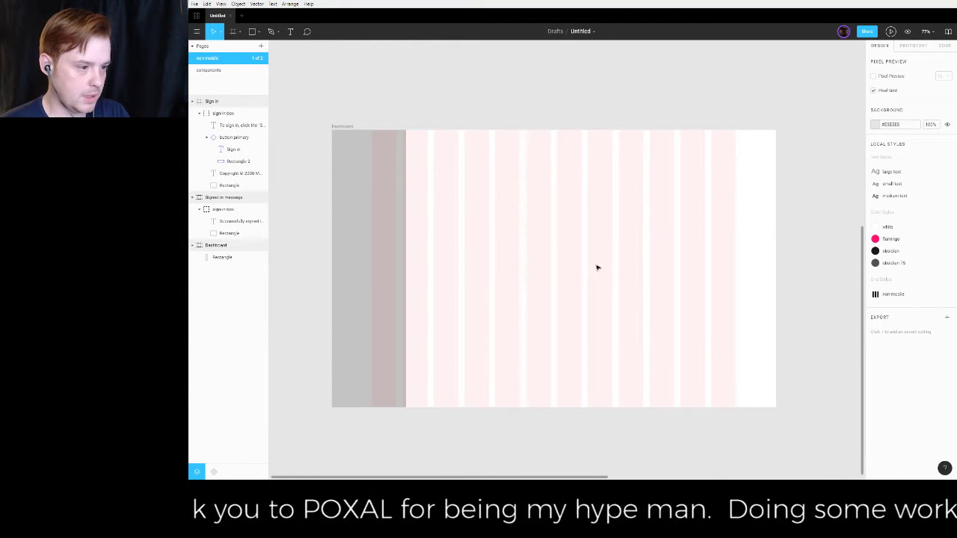
# - Apply the obsidian color style to the fill of the Dashboard's sidebar rectangle and deselect it
pyautogui.click(378, 207)
pyautogui.scroll(3, 378, 260)
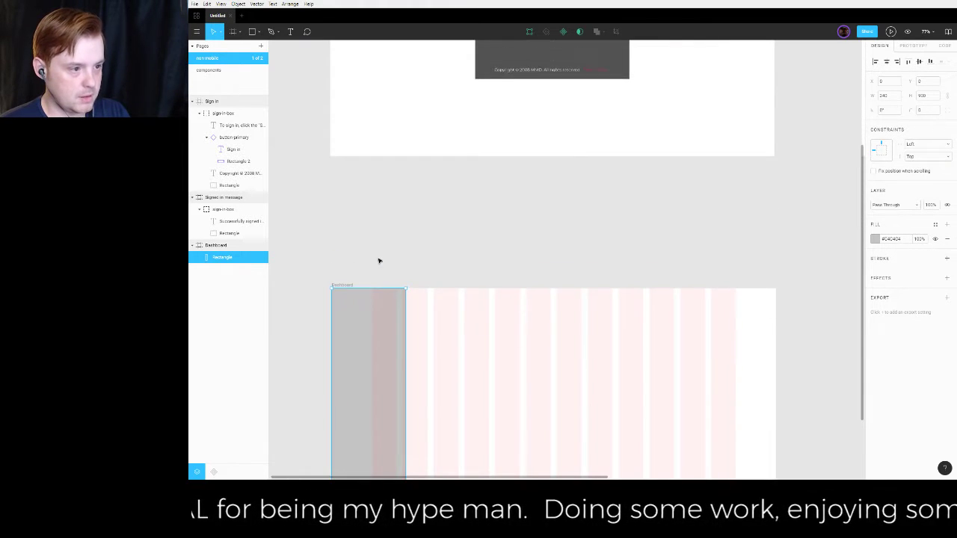
pyautogui.scroll(1, 383, 269)
pyautogui.scroll(-3, 380, 308)
pyautogui.scroll(5, 501, 293)
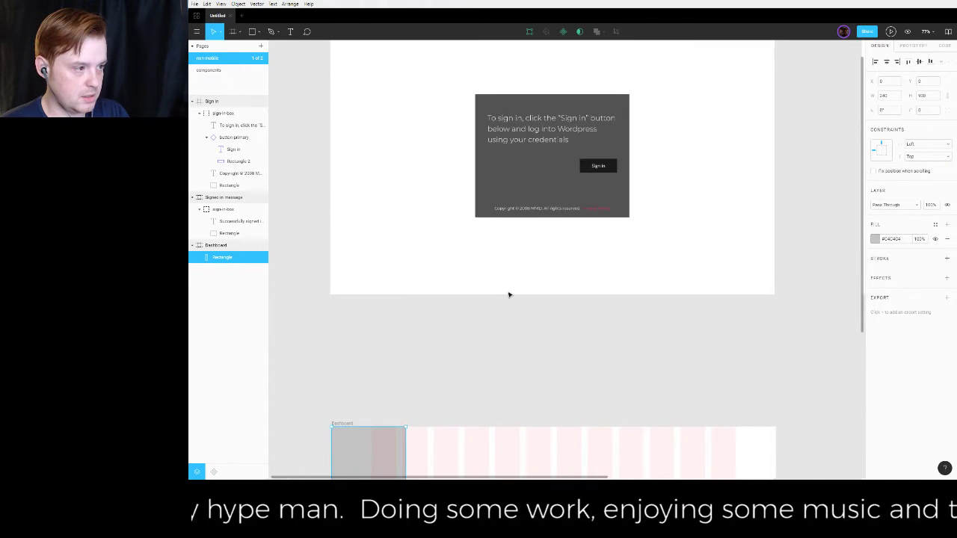
pyautogui.scroll(3, 508, 294)
pyautogui.scroll(-3, 500, 297)
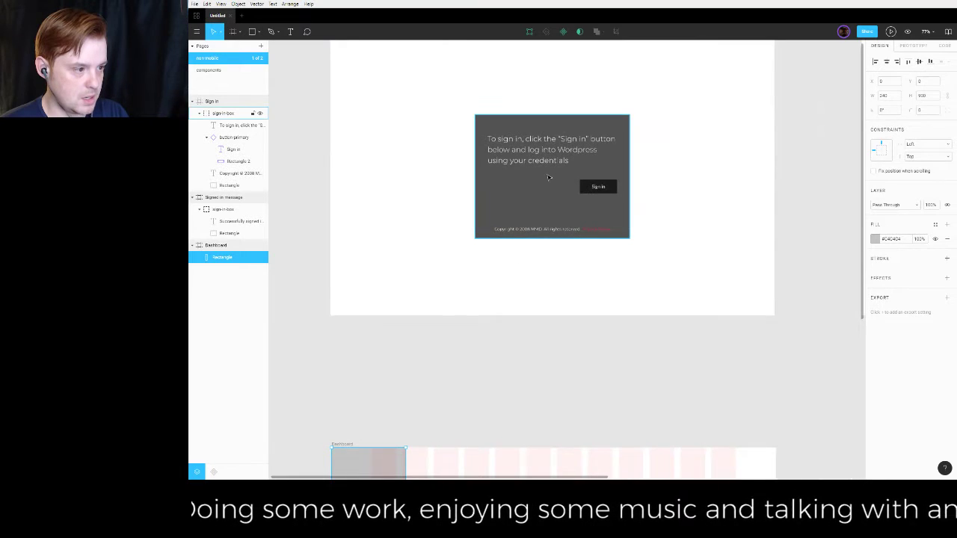
pyautogui.scroll(-3, 494, 254)
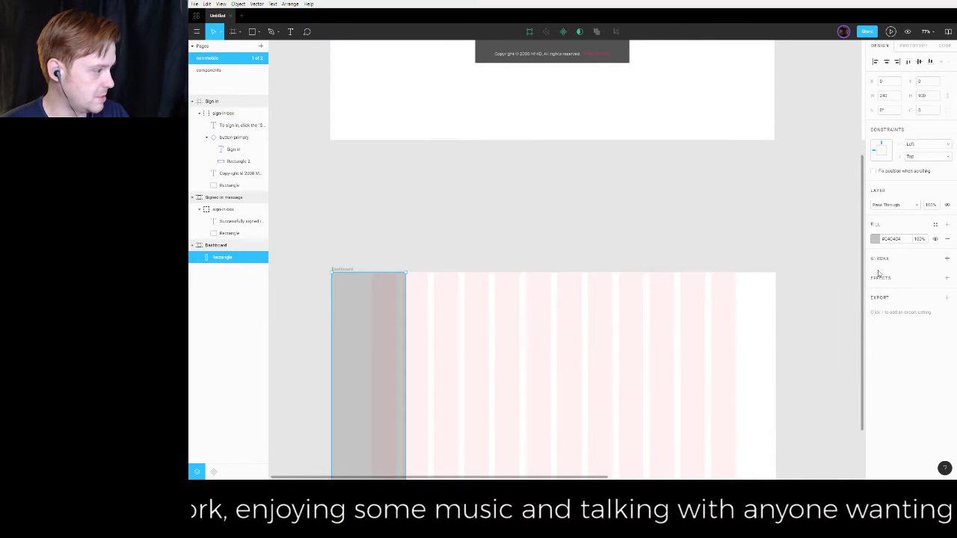
pyautogui.click(935, 224)
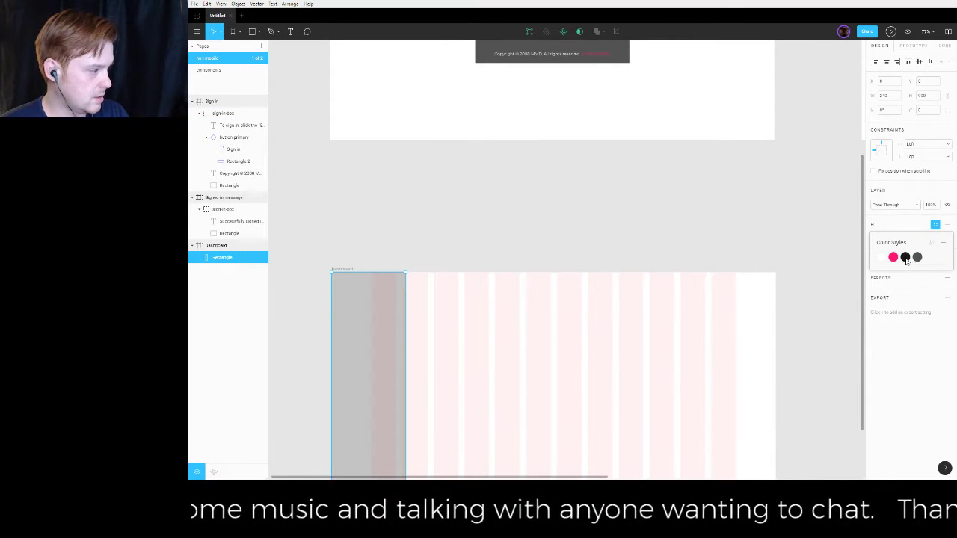
pyautogui.click(904, 257)
pyautogui.scroll(-3, 617, 257)
pyautogui.click(534, 372)
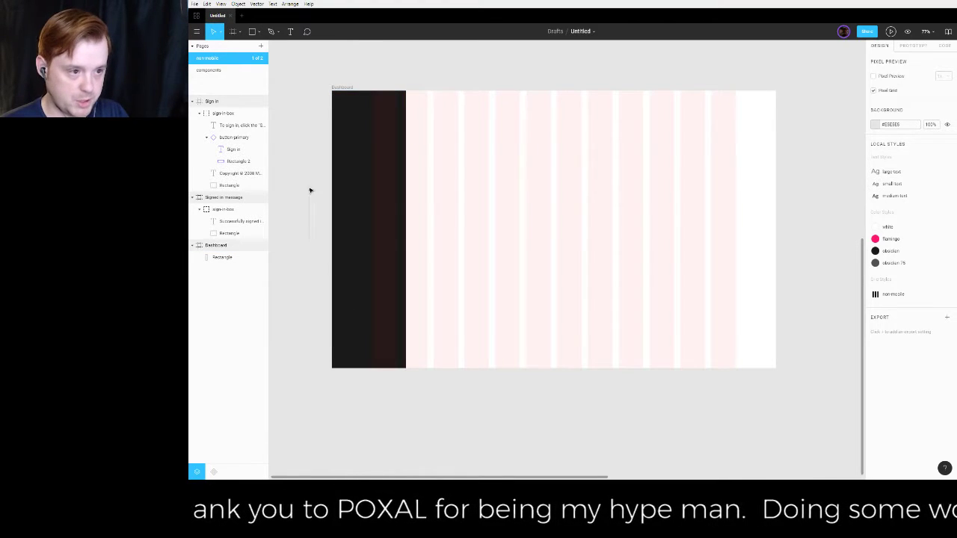
pyautogui.click(276, 32)
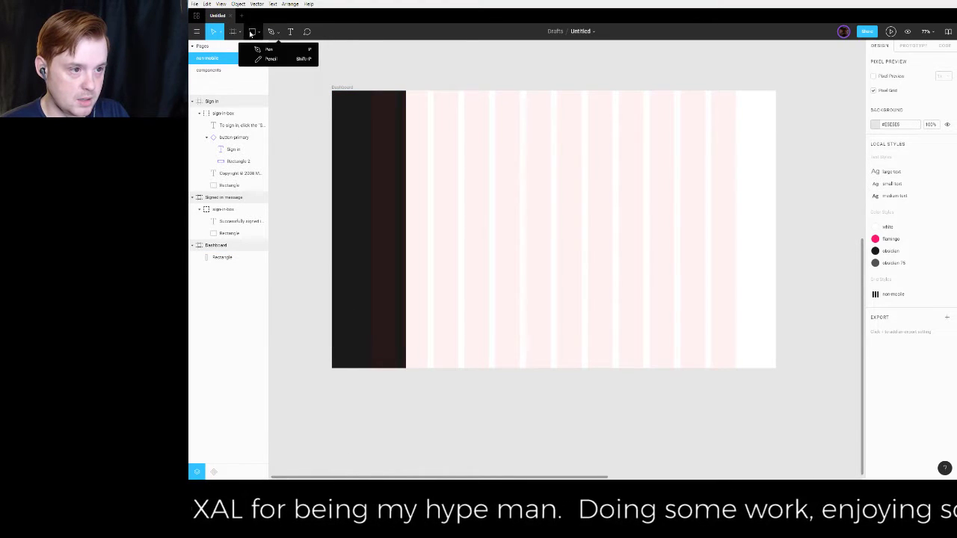
pyautogui.click(253, 32)
pyautogui.click(258, 33)
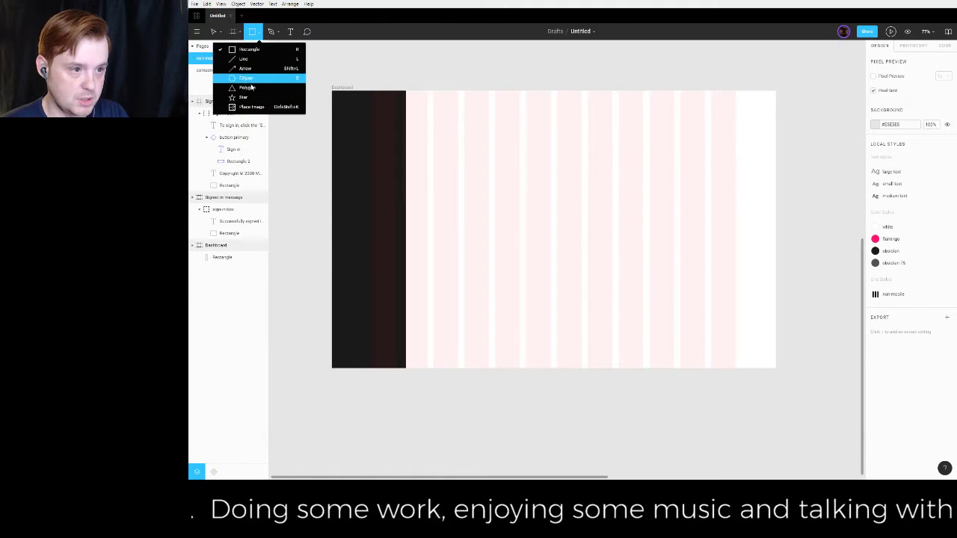
pyautogui.click(273, 35)
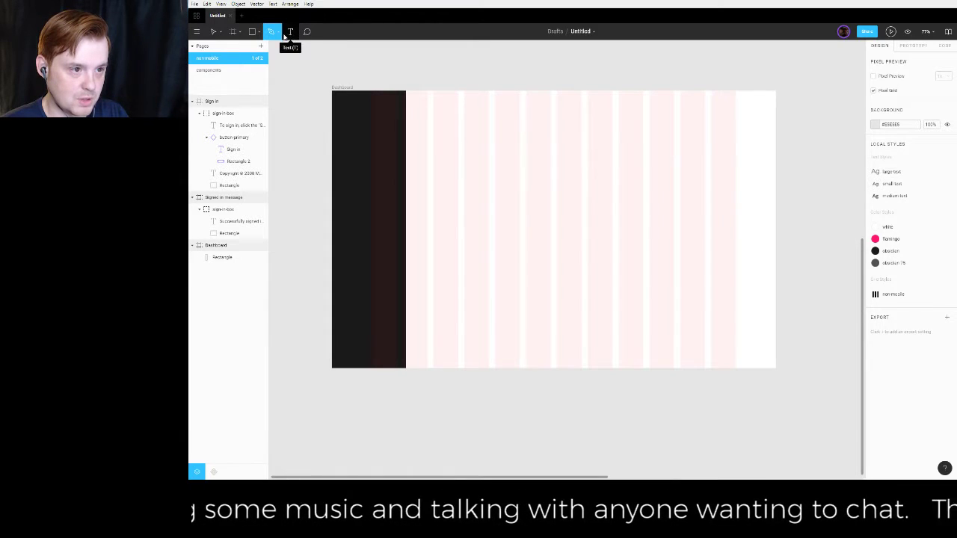
pyautogui.click(222, 33)
pyautogui.click(222, 35)
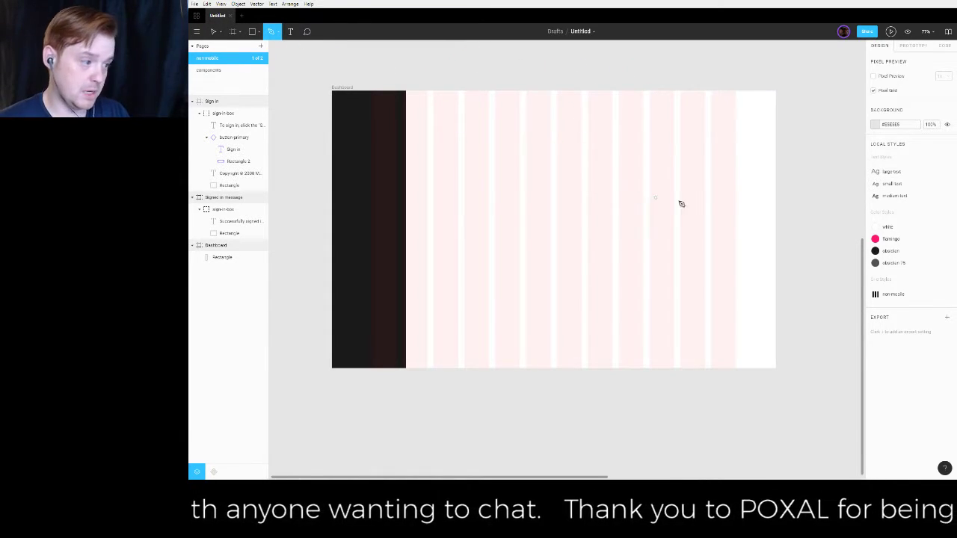
# - Place a 100 × 100 rectangle just beside the sidebar, over the second grid column in the Dashboard frame
pyautogui.click(251, 31)
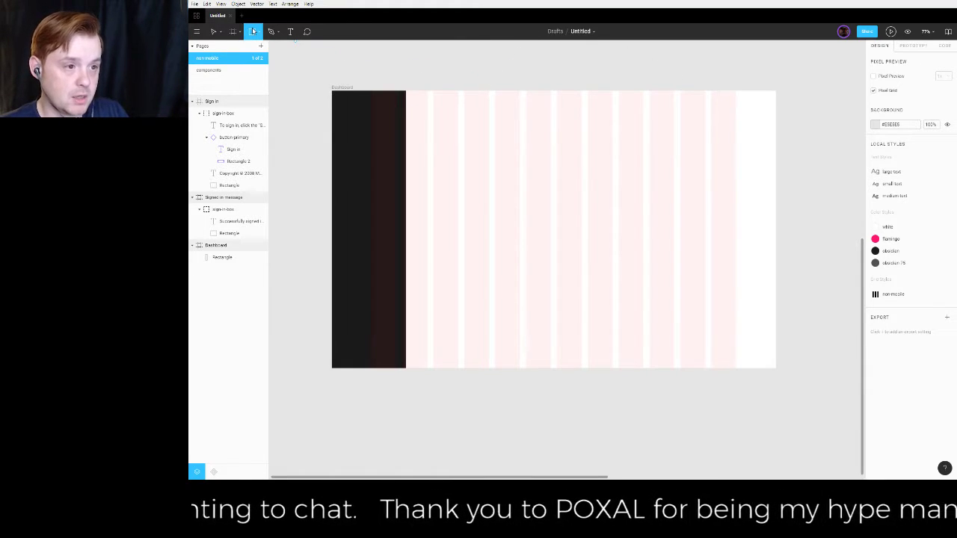
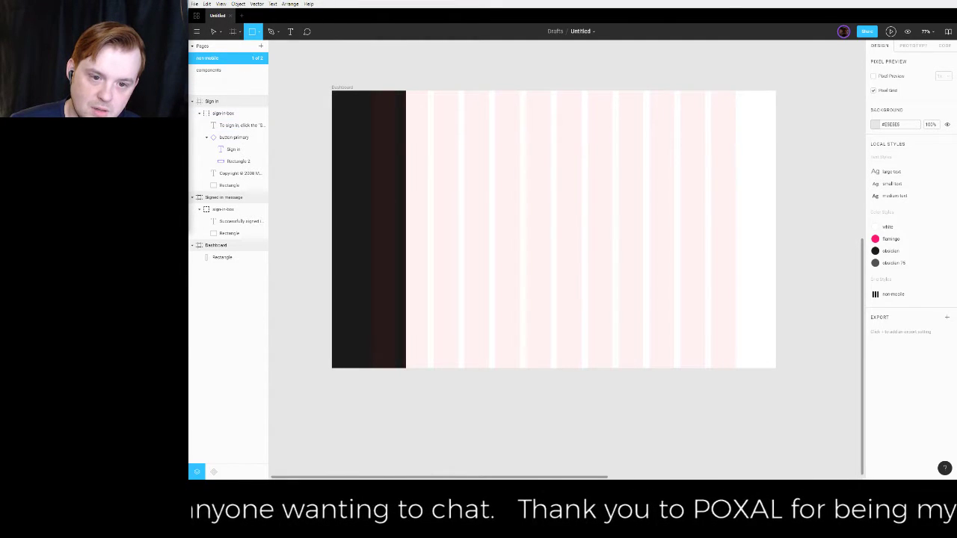
pyautogui.moveTo(427, 187); pyautogui.dragTo(458, 218)
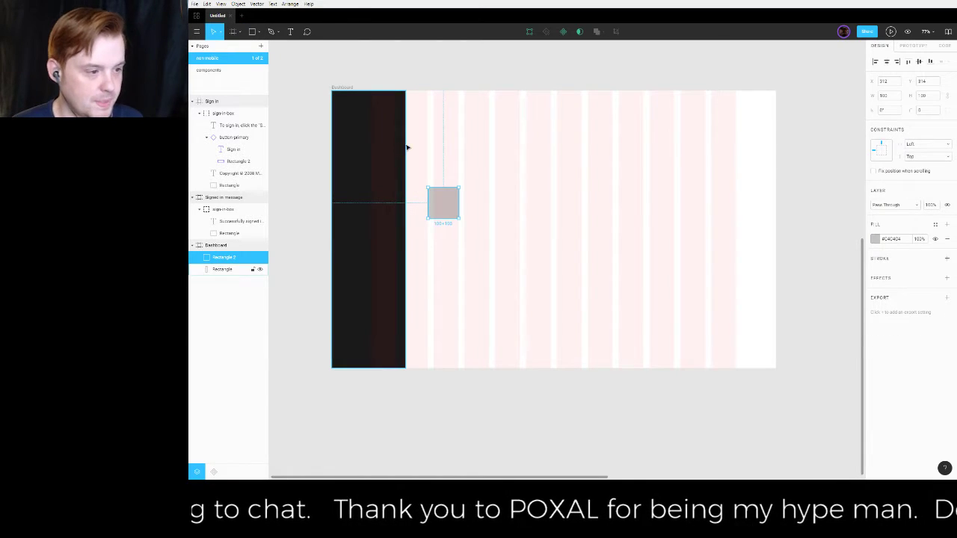
pyautogui.click(451, 207)
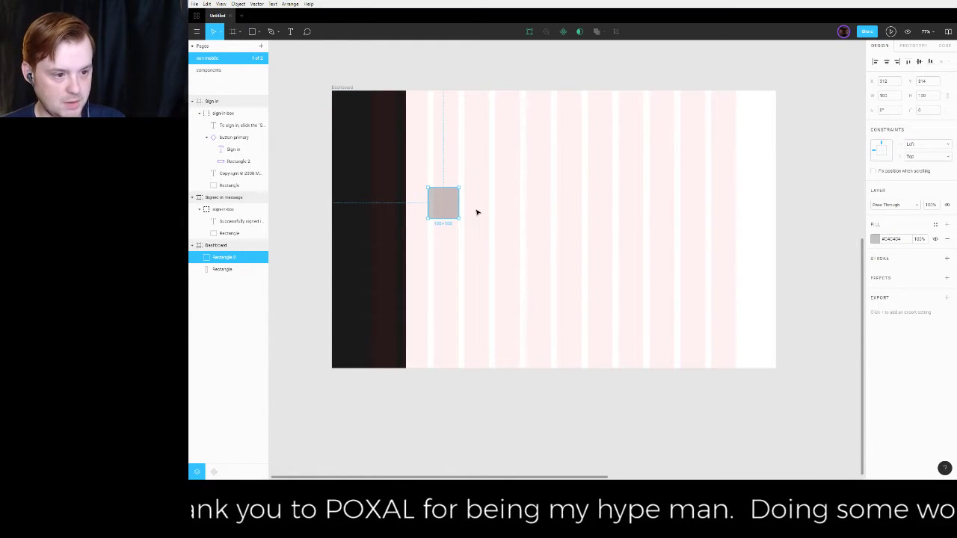
# - Replace the selected 100 × 100 rectangle with the copied portrait image, placed over the Dashboard frame's upper-right grid columns
pyautogui.press('Delete')
pyautogui.hotkey('ctrl', 'v')
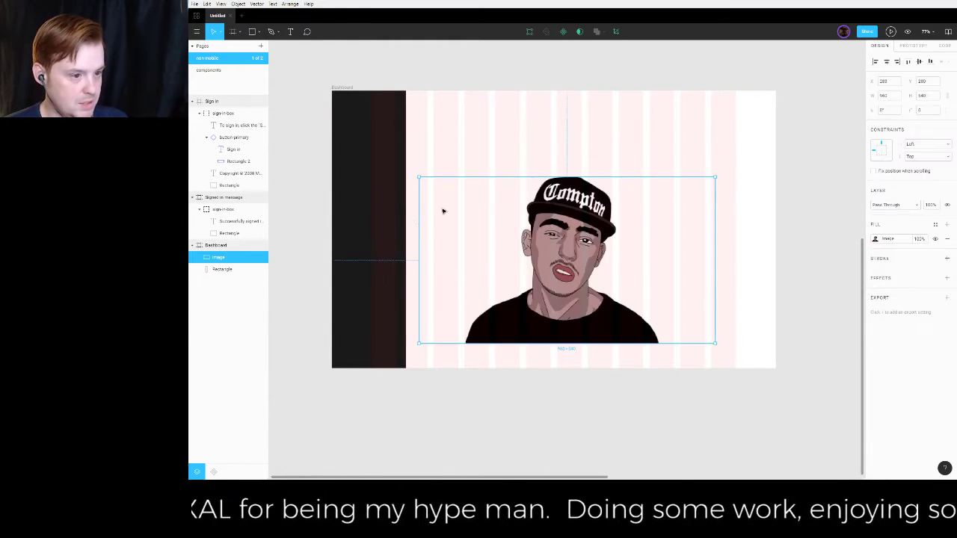
pyautogui.moveTo(564, 258); pyautogui.dragTo(656, 220)
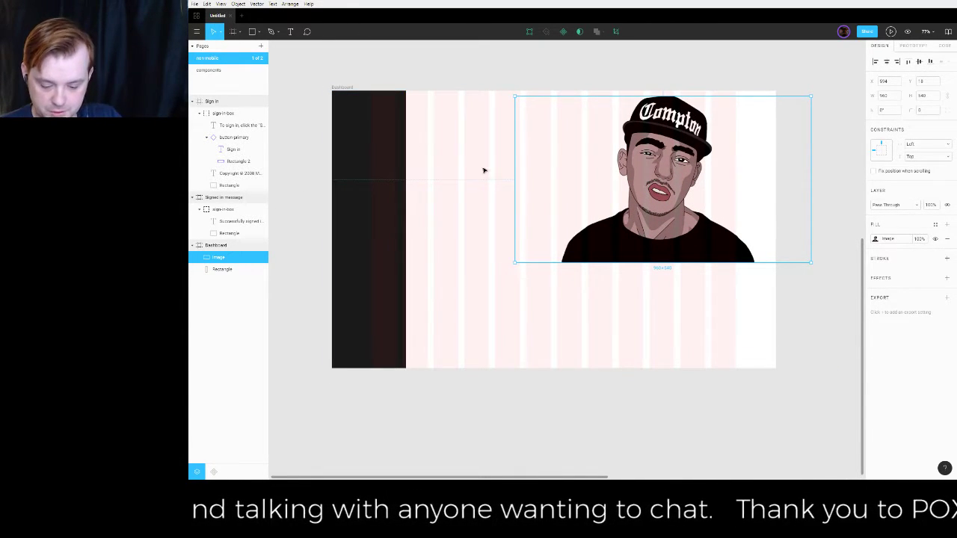
# - Draw a rectangle over the second grid column of the Dashboard frame and size it to 100 × 100
pyautogui.press('r')
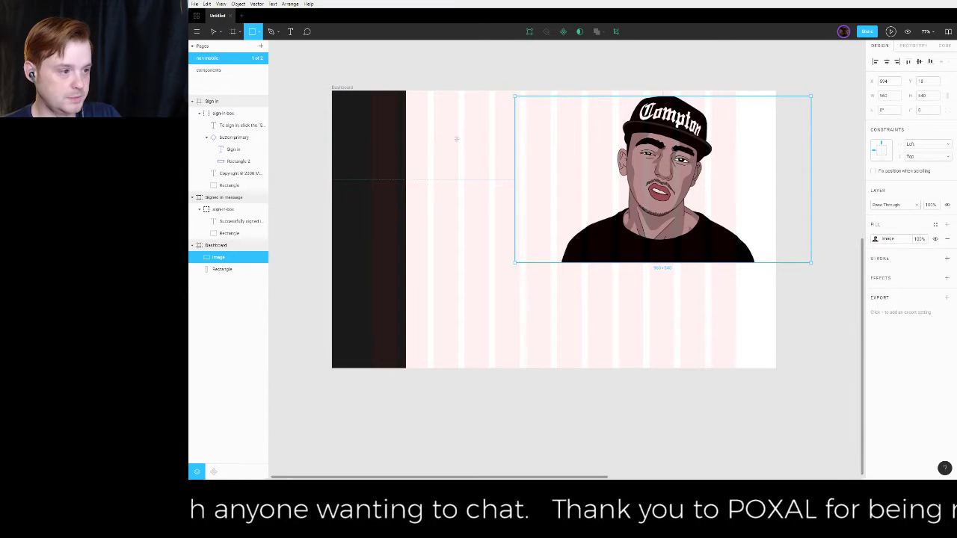
pyautogui.moveTo(427, 138)
pyautogui.mouseDown()
pyautogui.moveTo(480, 197)
pyautogui.moveTo(453, 168)
pyautogui.mouseUp()
pyautogui.click(890, 96)
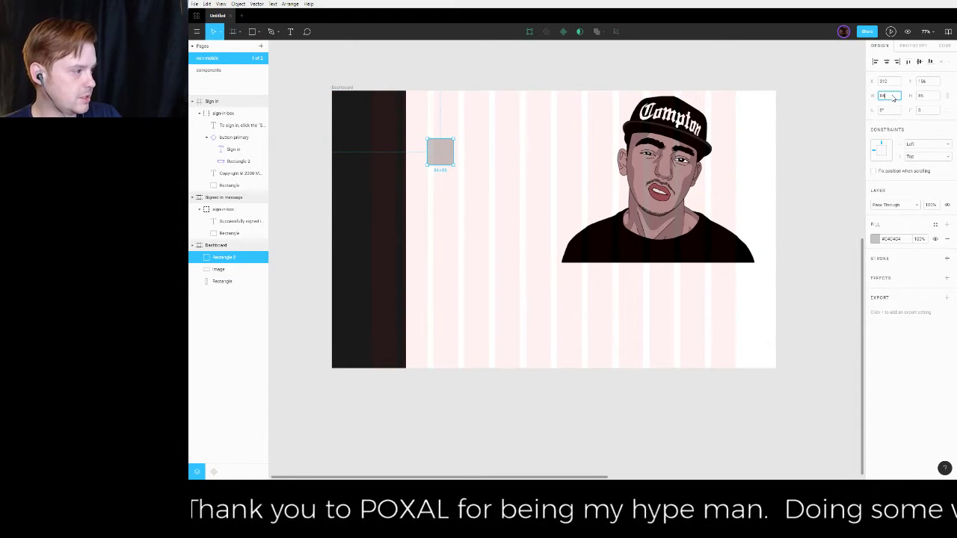
pyautogui.write('100')
pyautogui.press('Tab')
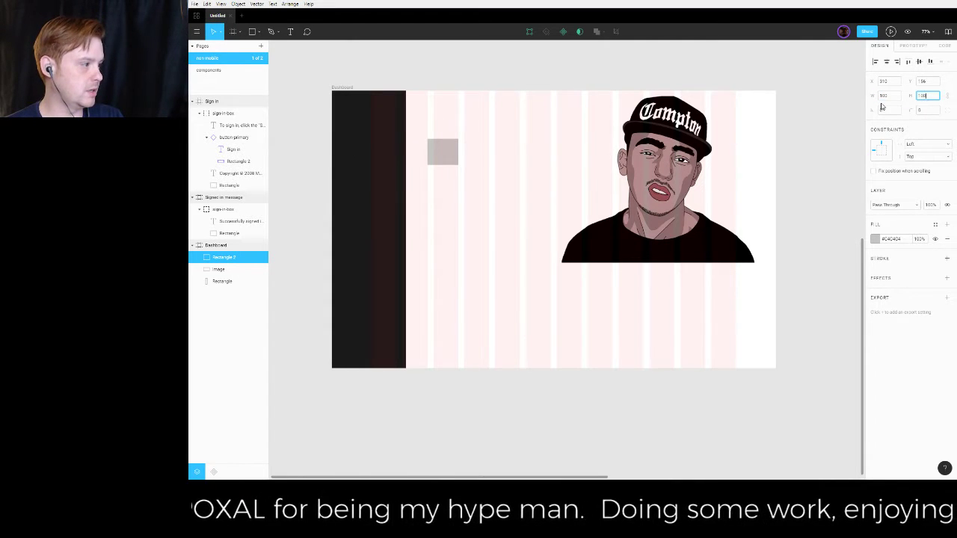
pyautogui.write('100')
pyautogui.press('Return')
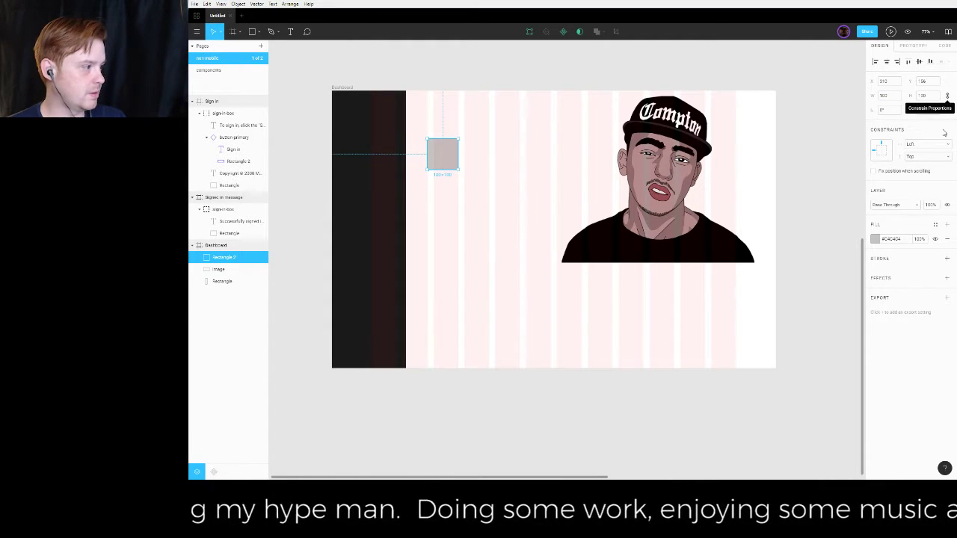
# - Move the grey square into the upper-left corner area of the dark sidebar and resize it proportionally to 60 × 60
pyautogui.moveTo(441, 161); pyautogui.dragTo(353, 123)
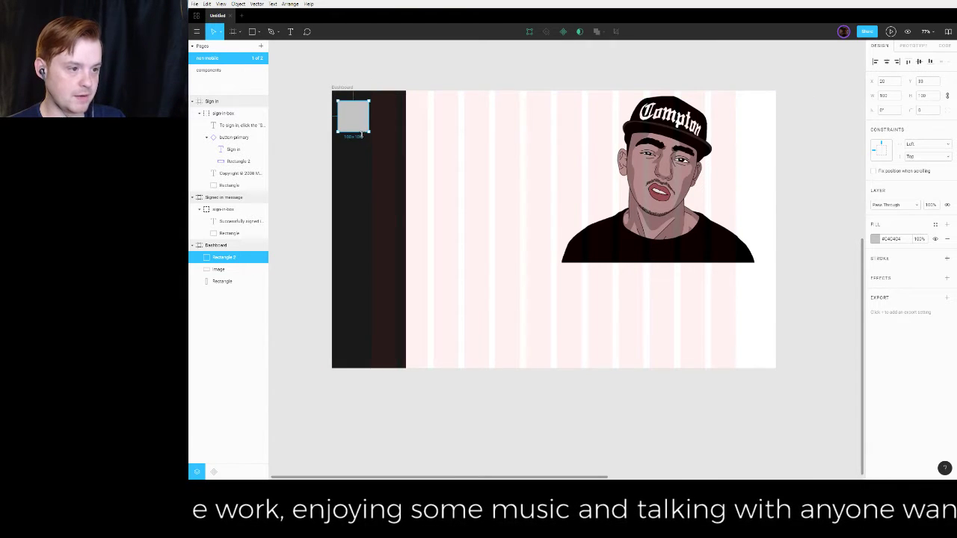
pyautogui.click(885, 95)
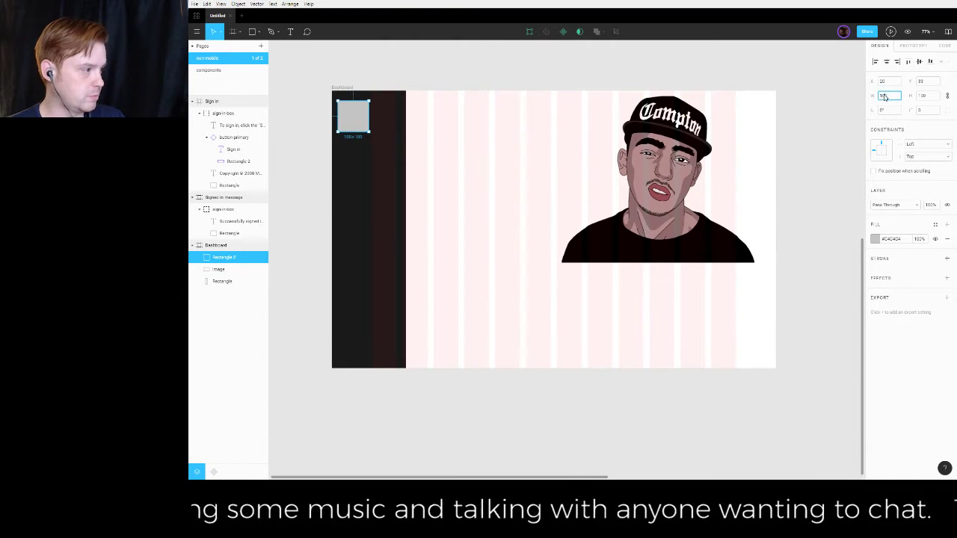
pyautogui.write('60')
pyautogui.press('Return')
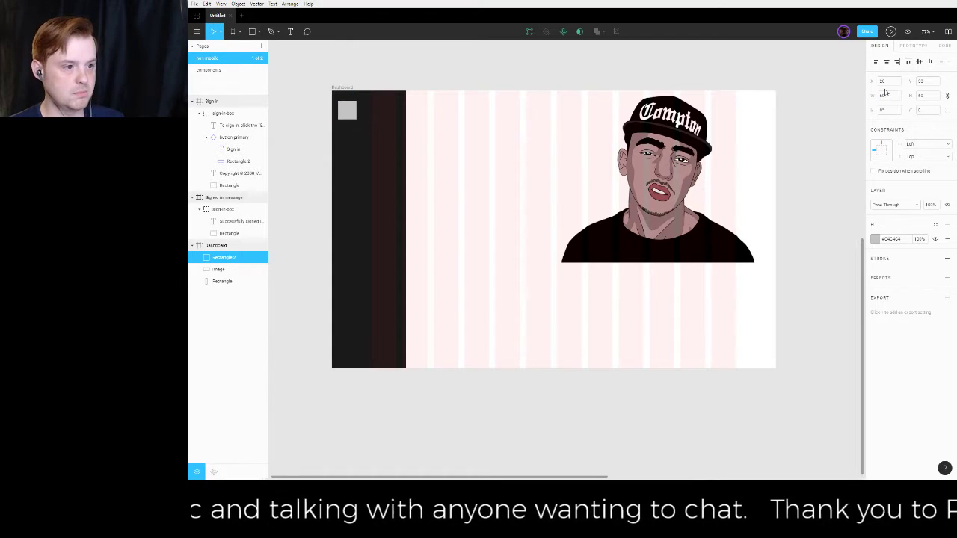
# - Scale the portrait image proportionally to a height of 60 and place it directly beside the grey square in the sidebar
pyautogui.moveTo(674, 190); pyautogui.dragTo(612, 232)
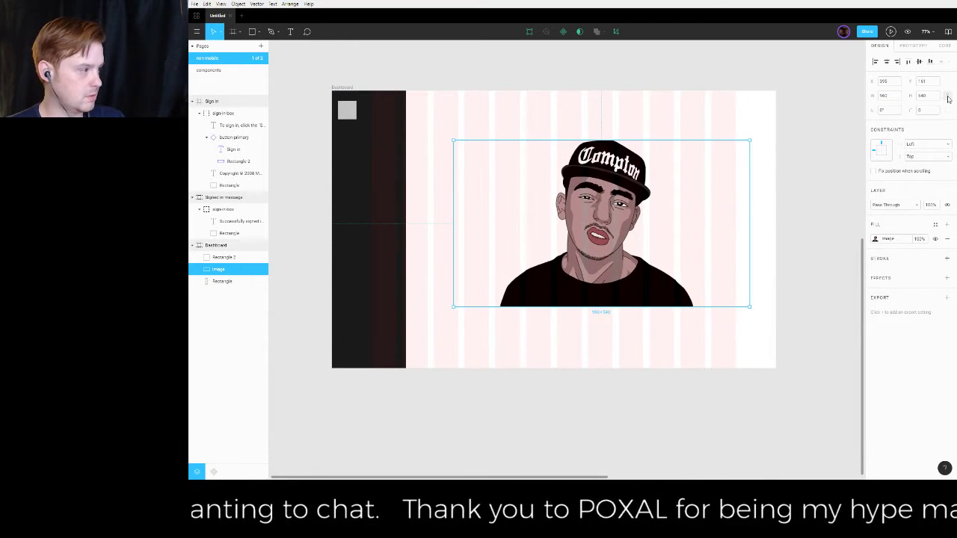
pyautogui.click(886, 96)
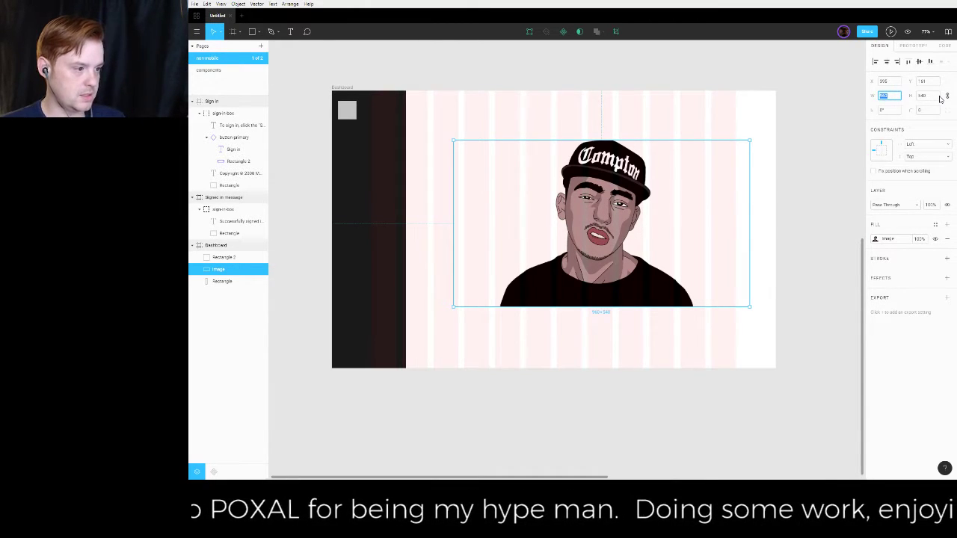
pyautogui.click(934, 97)
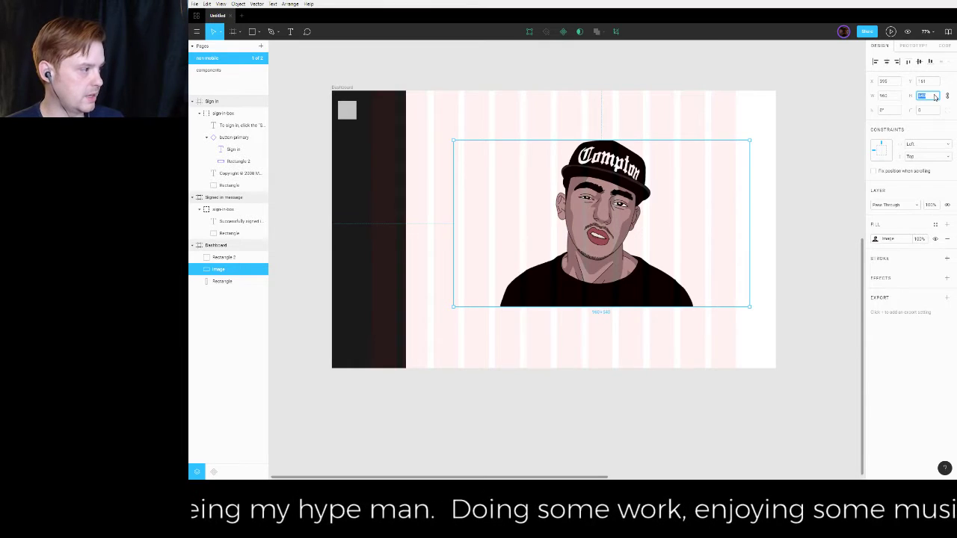
pyautogui.write('60')
pyautogui.press('Return')
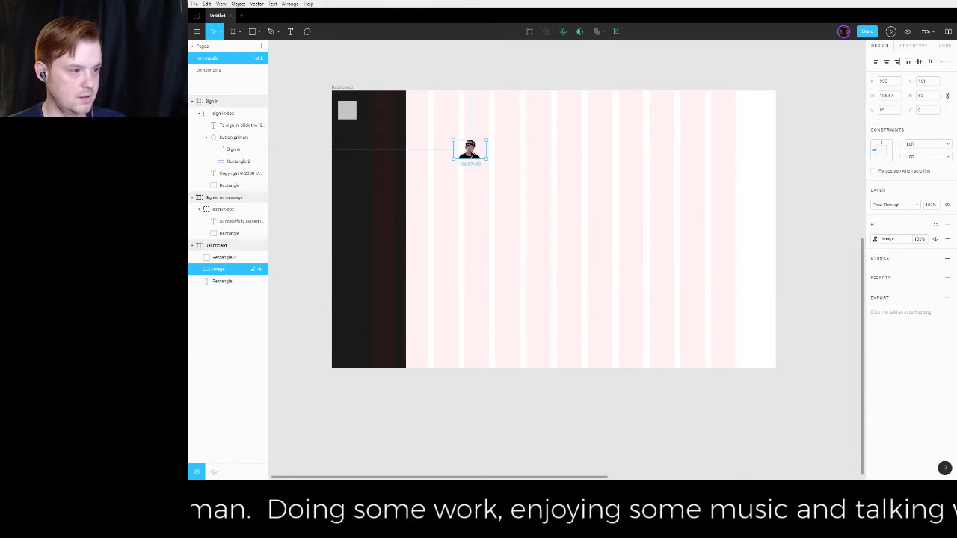
pyautogui.moveTo(464, 156); pyautogui.dragTo(518, 152)
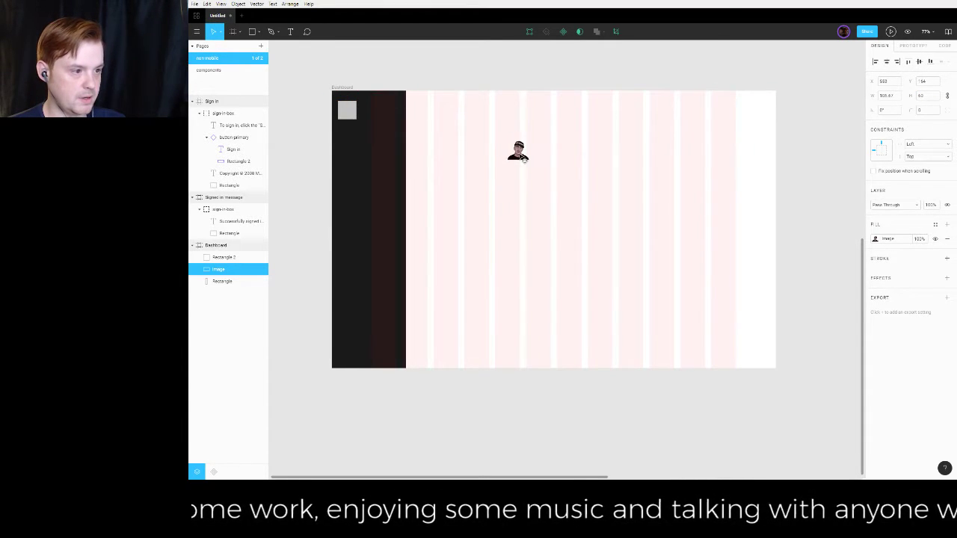
pyautogui.click(355, 113)
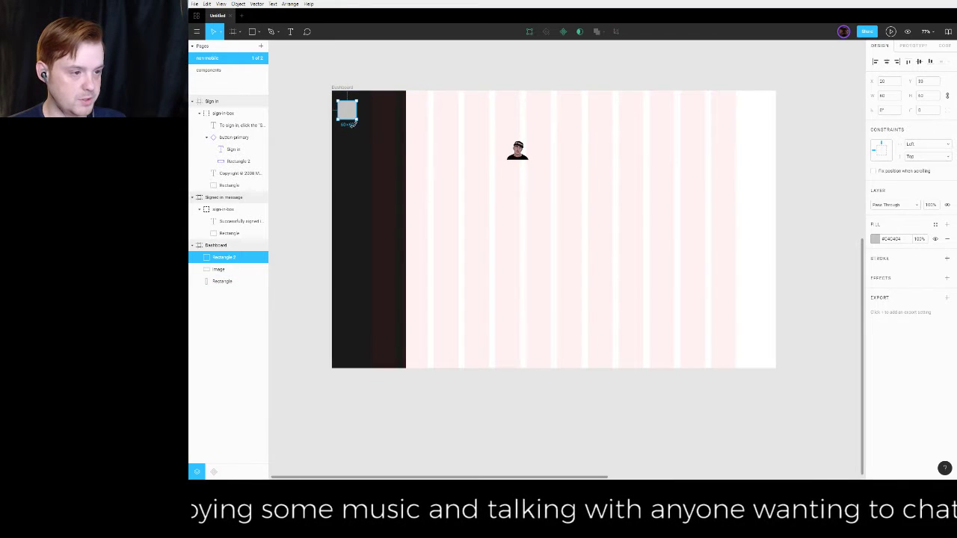
pyautogui.moveTo(508, 153); pyautogui.dragTo(368, 114)
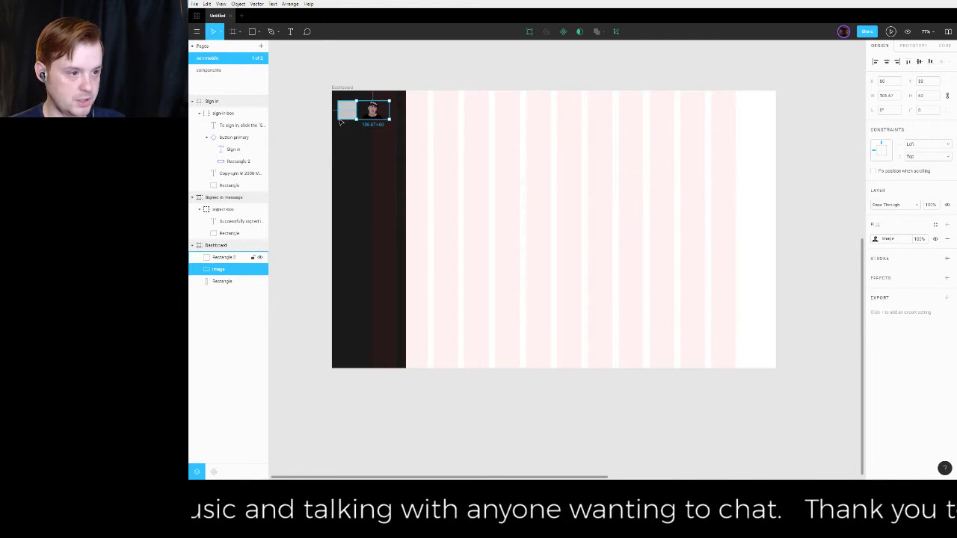
# - Round the grey square's corners fully into a circle and move the portrait image to be centred on it
pyautogui.scroll(3, 347, 132)
pyautogui.scroll(5, 348, 132)
pyautogui.scroll(5, 380, 157)
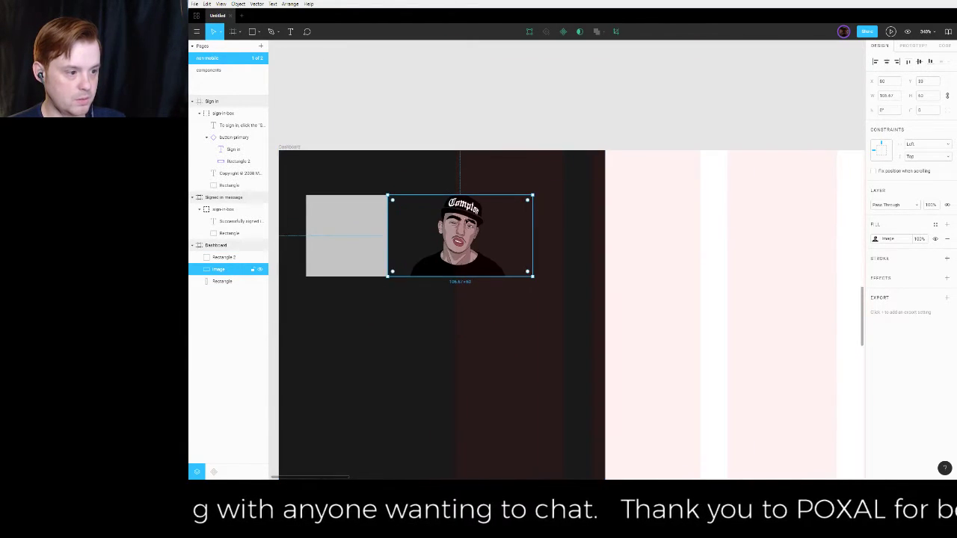
pyautogui.click(326, 256)
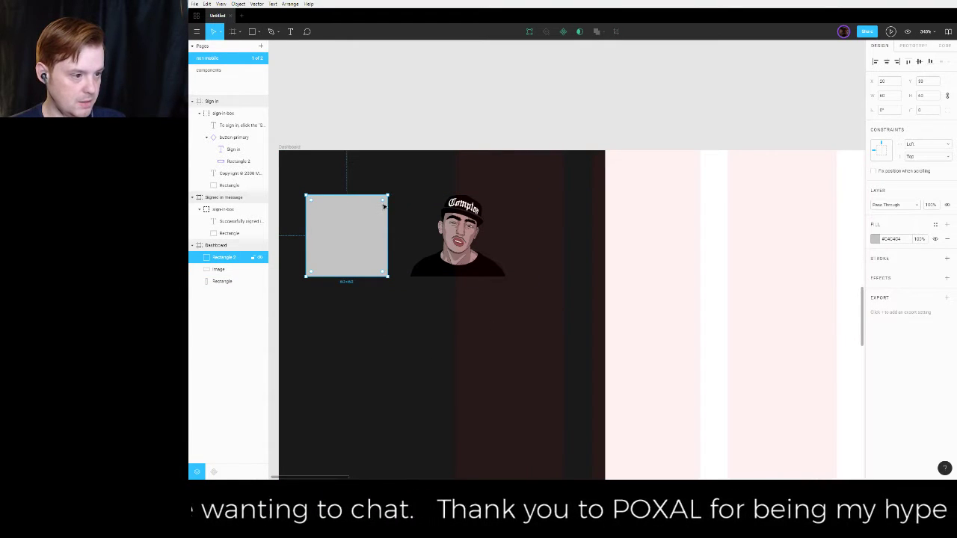
pyautogui.moveTo(384, 201); pyautogui.dragTo(342, 229)
pyautogui.hscroll(-2, 342, 229)
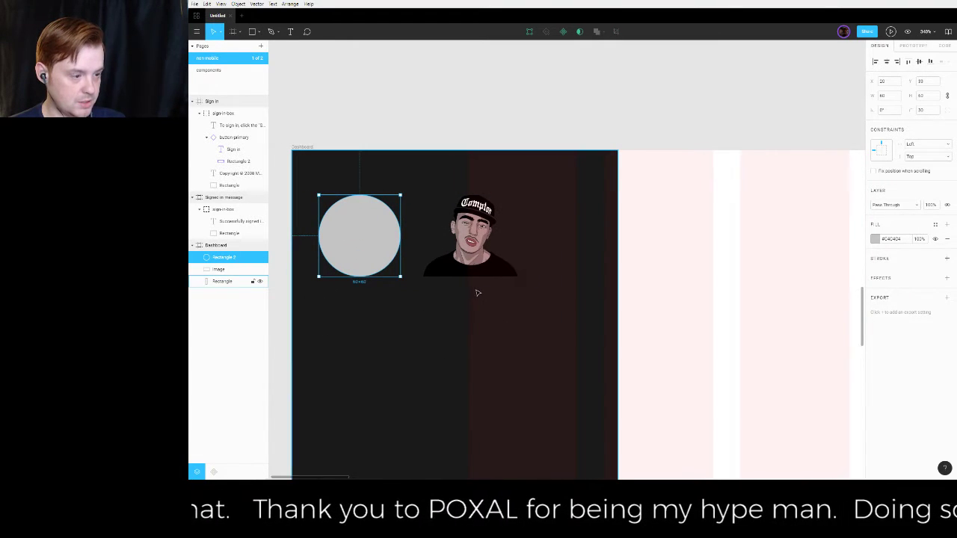
pyautogui.click(484, 245)
pyautogui.moveTo(484, 246); pyautogui.dragTo(367, 248)
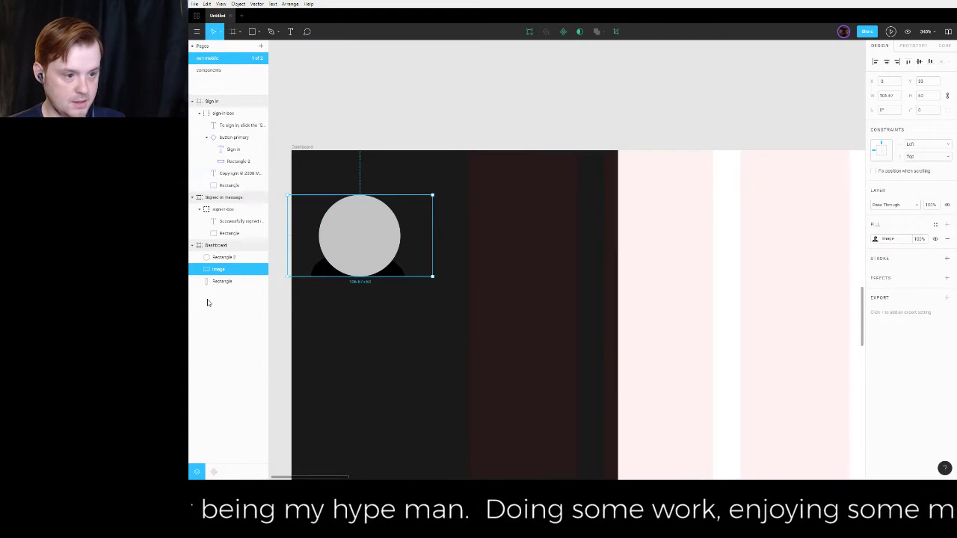
# - Try masking the grey circle with the portrait image layered beneath it, undo the mask and clear the selection
pyautogui.keyDown('shift'); pyautogui.click(224, 258); pyautogui.keyUp('shift')
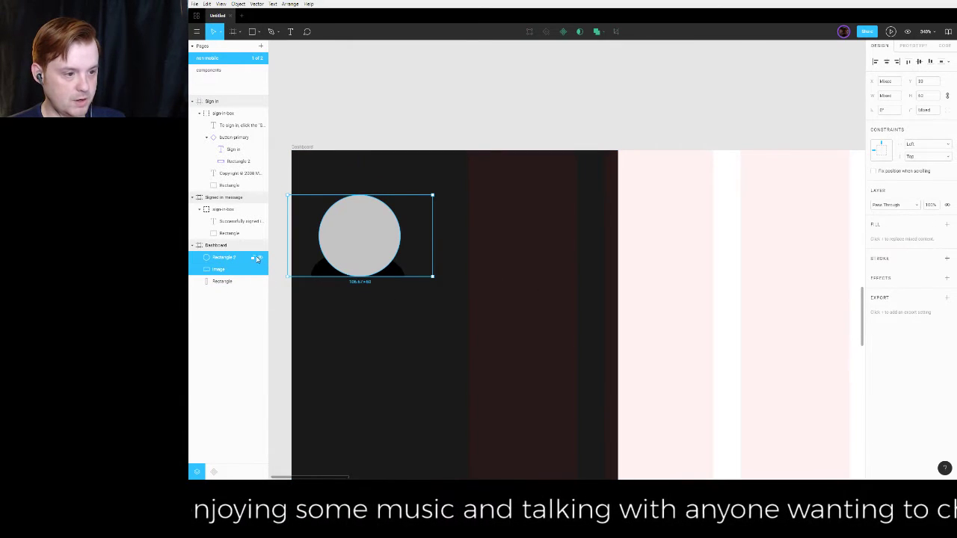
pyautogui.click(579, 33)
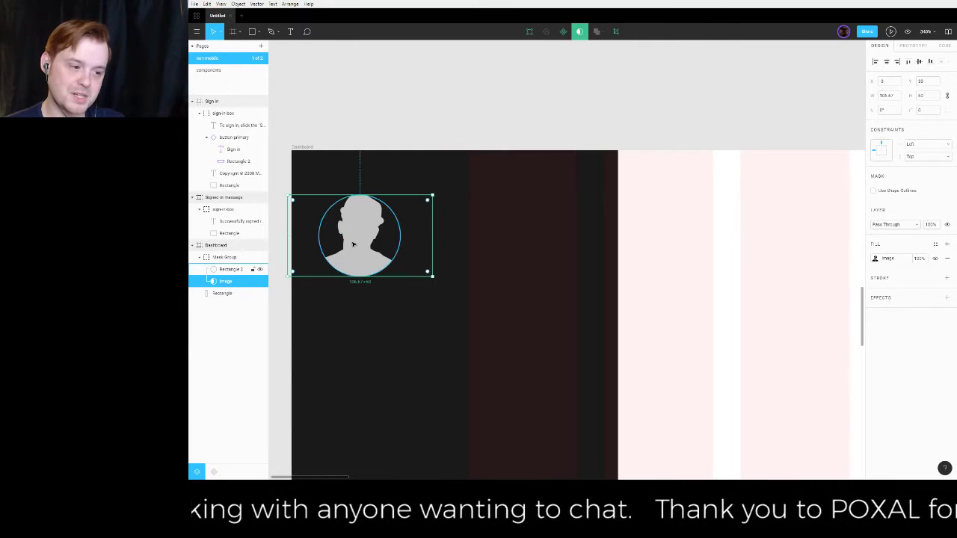
pyautogui.hotkey('ctrl', 'z')
pyautogui.click(222, 297)
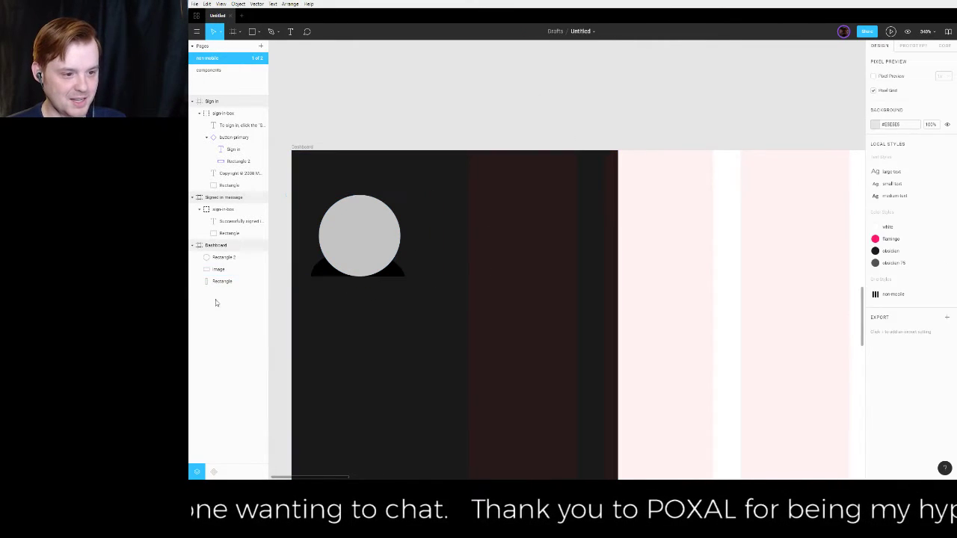
# - Move the image layer above the circle layer and mask the portrait with the circle
pyautogui.moveTo(221, 270); pyautogui.dragTo(224, 257)
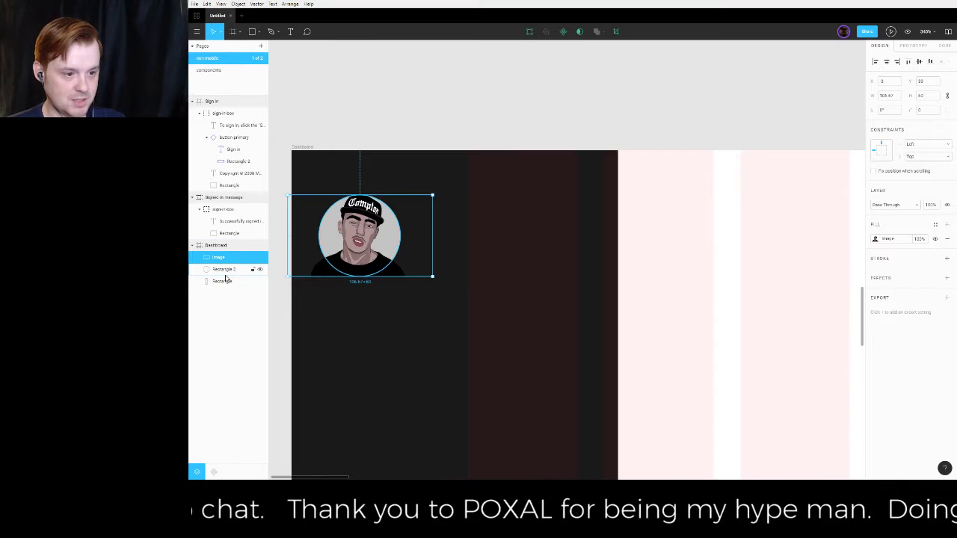
pyautogui.click(223, 269)
pyautogui.keyDown('shift'); pyautogui.click(223, 262); pyautogui.keyUp('shift')
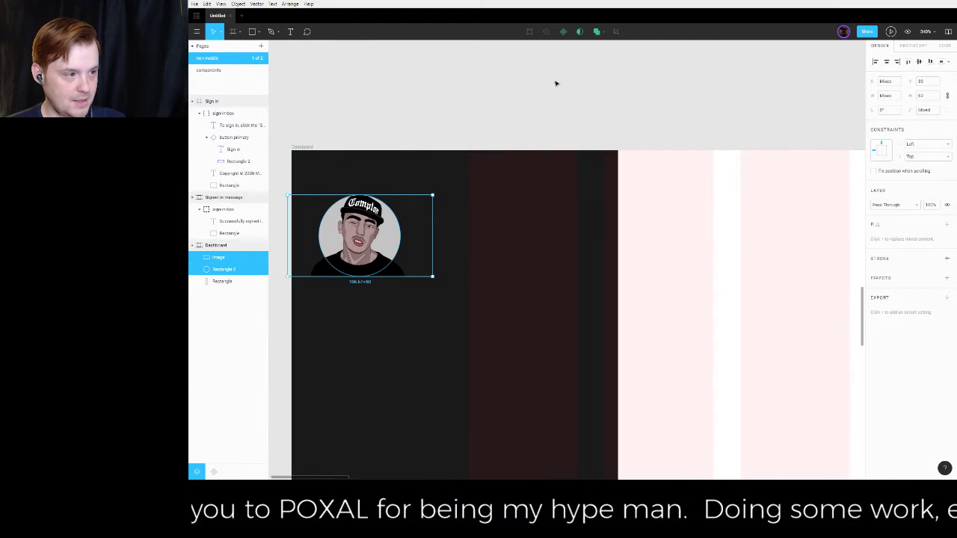
pyautogui.click(579, 32)
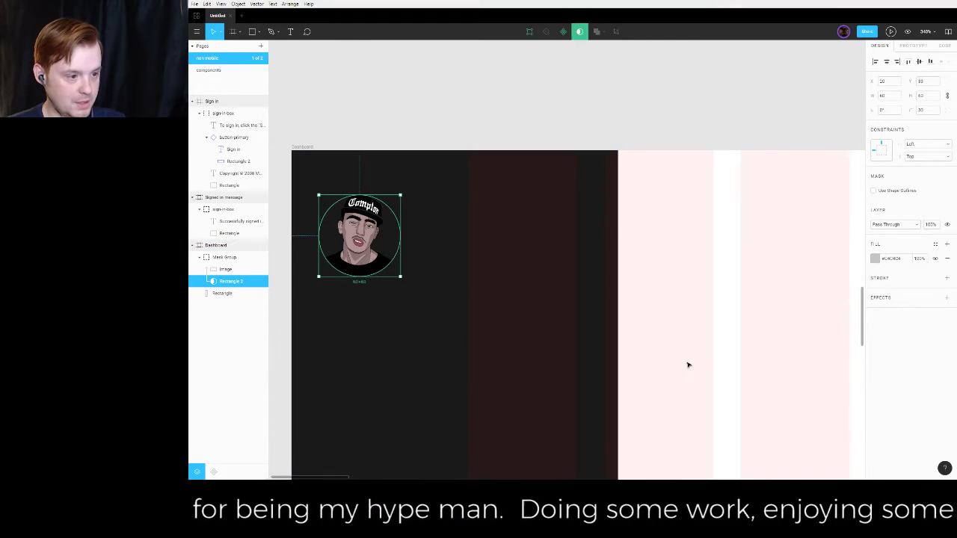
# - Try a white #FFFFFF fill on the circular mask shape and undo it
pyautogui.click(221, 379)
pyautogui.click(231, 282)
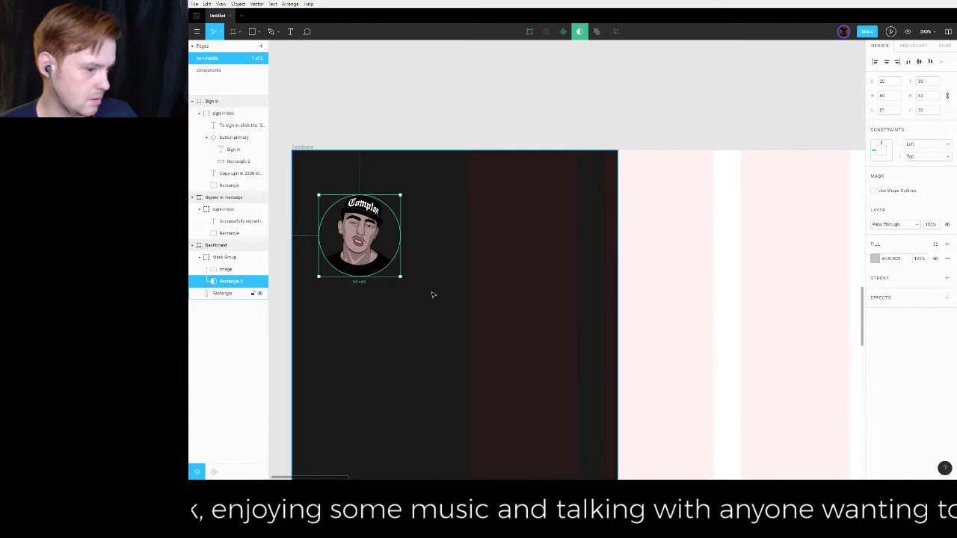
pyautogui.click(757, 306)
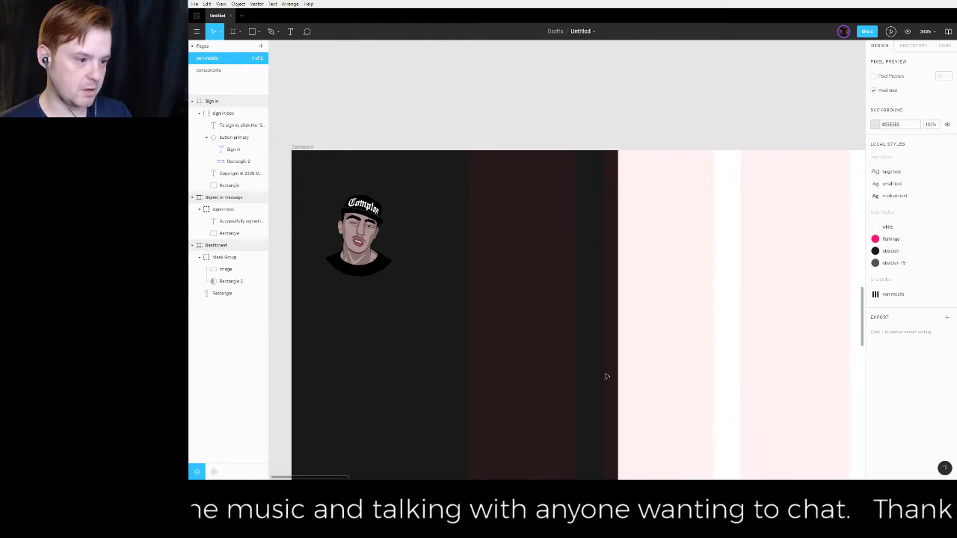
pyautogui.click(357, 260)
pyautogui.click(225, 282)
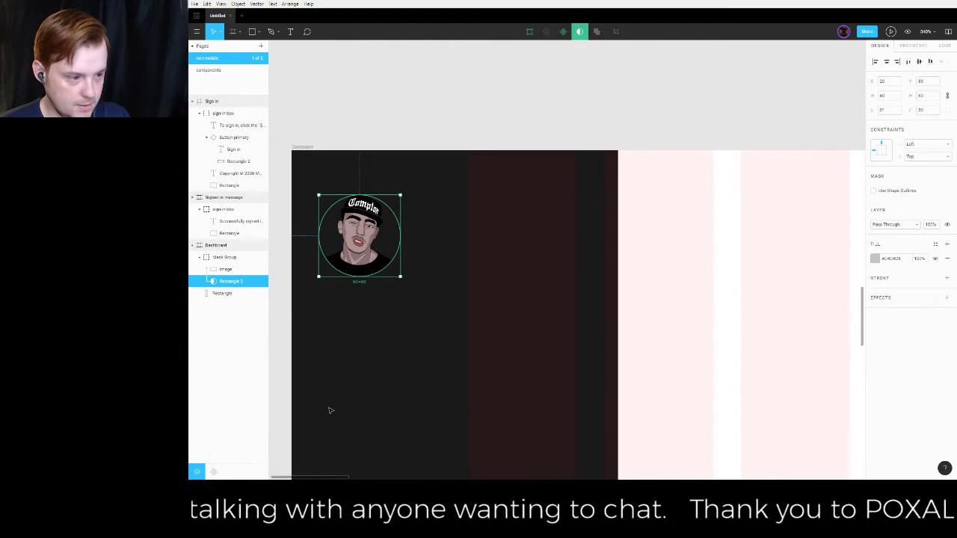
pyautogui.click(873, 259)
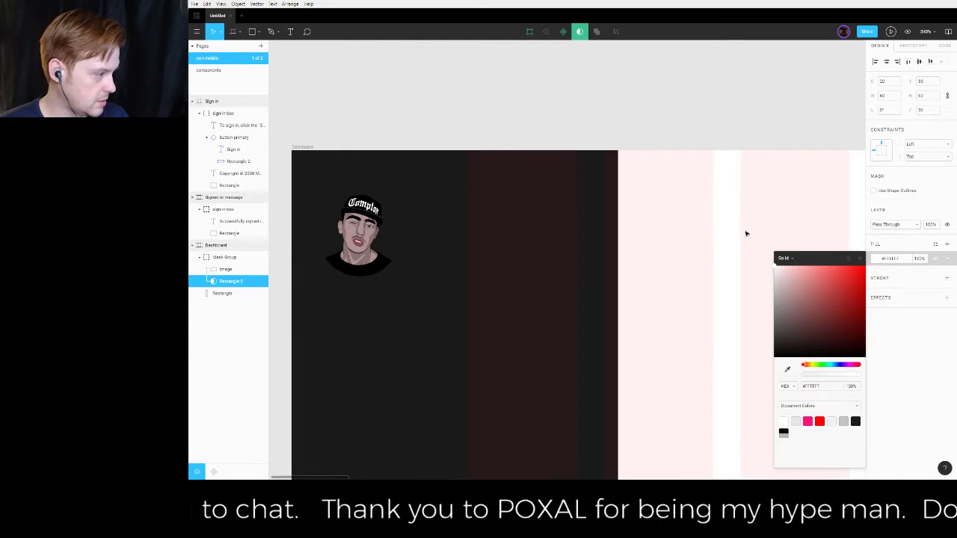
pyautogui.hotkey('ctrl', 'z')
pyautogui.click(893, 357)
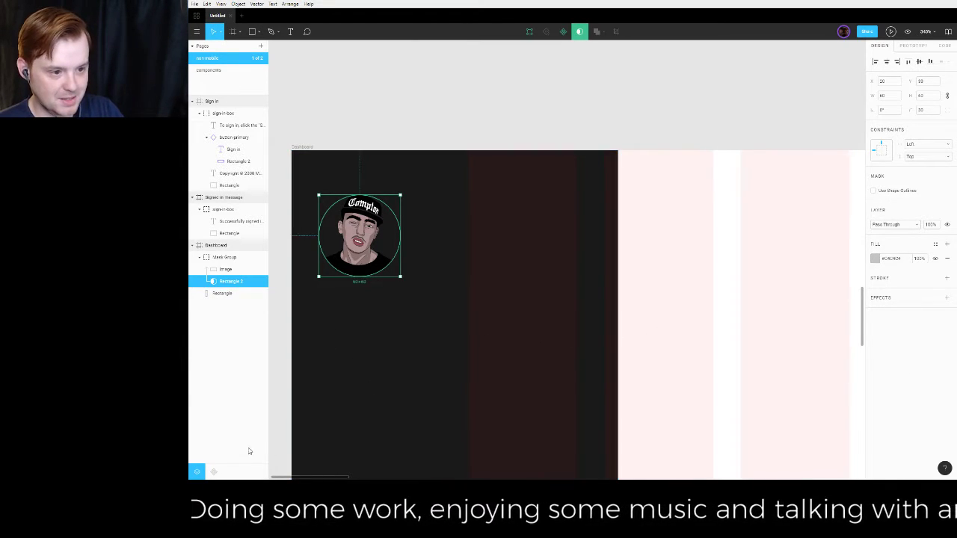
# - Draw a grey rectangle about 35 × 50 beside the portrait, move it over the avatar and nest it in the mask group beneath the image
pyautogui.click(219, 347)
pyautogui.click(227, 269)
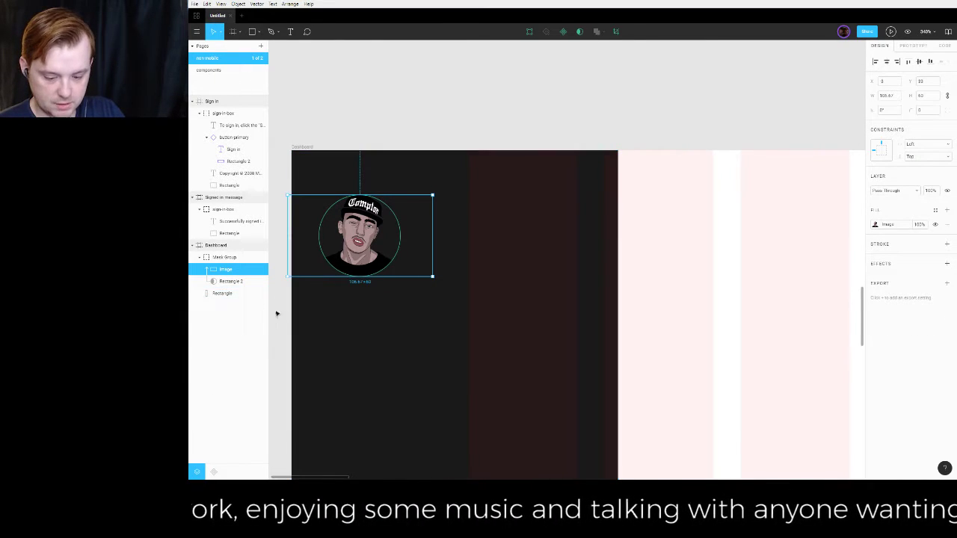
pyautogui.press('r')
pyautogui.moveTo(505, 193)
pyautogui.mouseDown()
pyautogui.moveTo(482, 270)
pyautogui.moveTo(456, 269)
pyautogui.mouseUp()
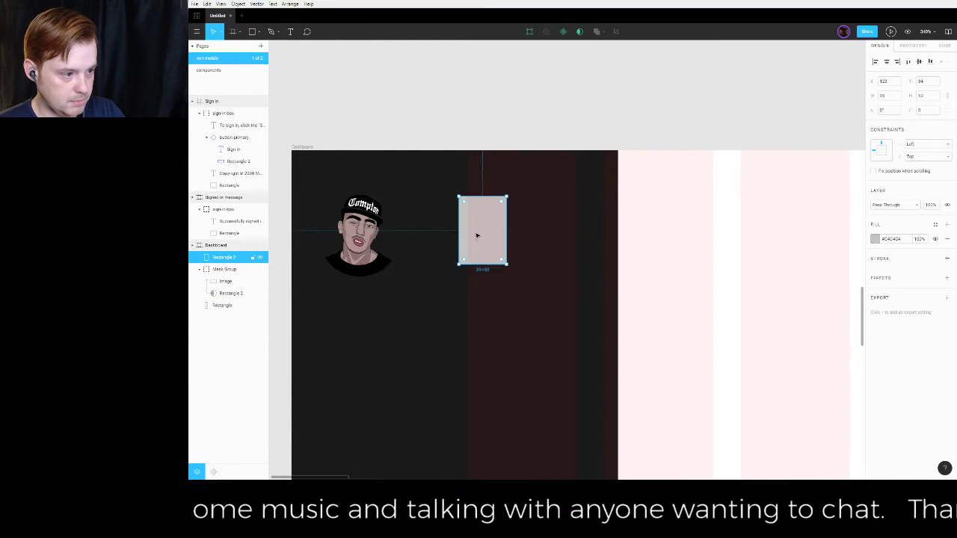
pyautogui.moveTo(476, 235)
pyautogui.mouseDown()
pyautogui.moveTo(343, 226)
pyautogui.moveTo(342, 245)
pyautogui.mouseUp()
pyautogui.moveTo(224, 257); pyautogui.dragTo(239, 288)
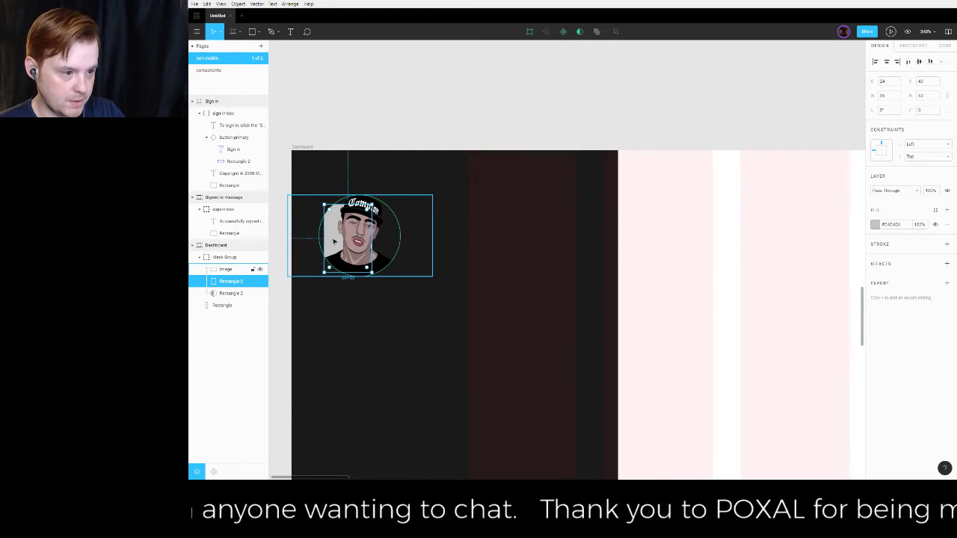
# - Resize the grey background rectangle to 60 × 60 and move it so it exactly covers the avatar circle
pyautogui.click(887, 100)
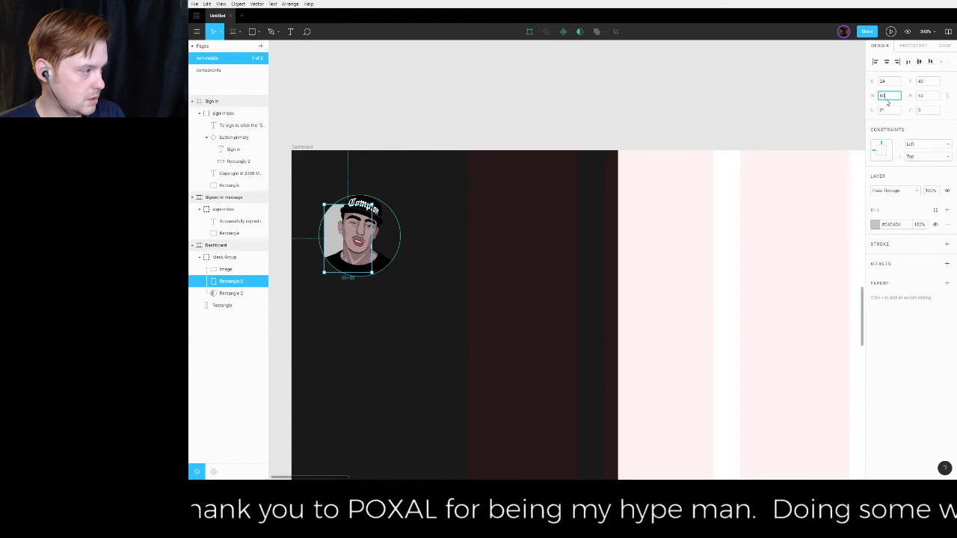
pyautogui.write('60')
pyautogui.press('Return')
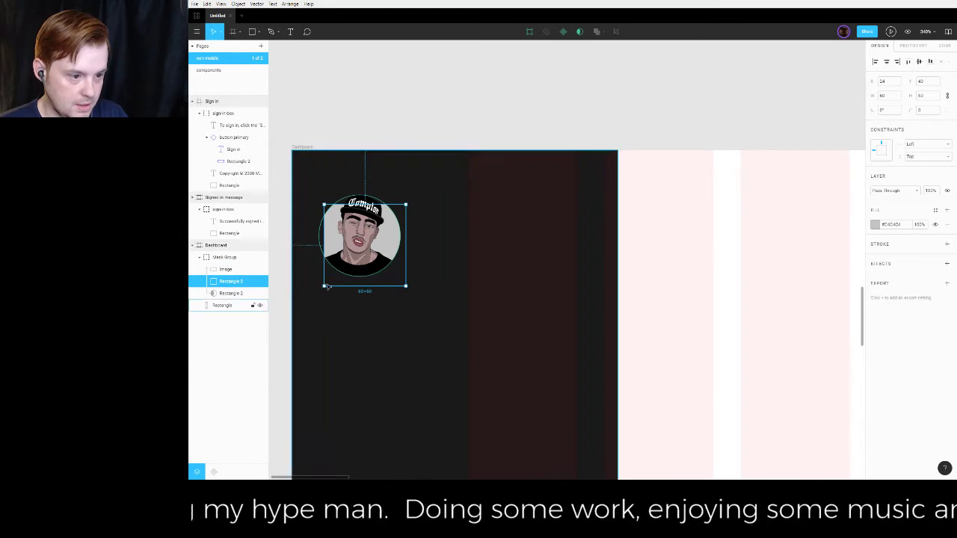
pyautogui.moveTo(333, 246)
pyautogui.mouseDown()
pyautogui.moveTo(333, 236)
pyautogui.moveTo(352, 236)
pyautogui.moveTo(330, 239)
pyautogui.mouseUp()
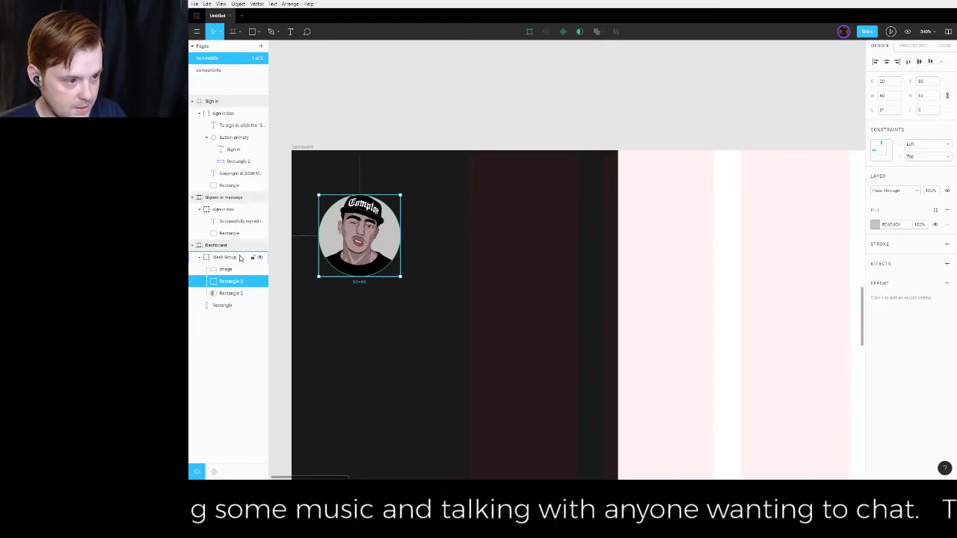
# - Apply the white color style to the fill of the background rectangle behind the portrait
pyautogui.click(874, 224)
pyautogui.moveTo(830, 282); pyautogui.dragTo(897, 296)
pyautogui.click(935, 210)
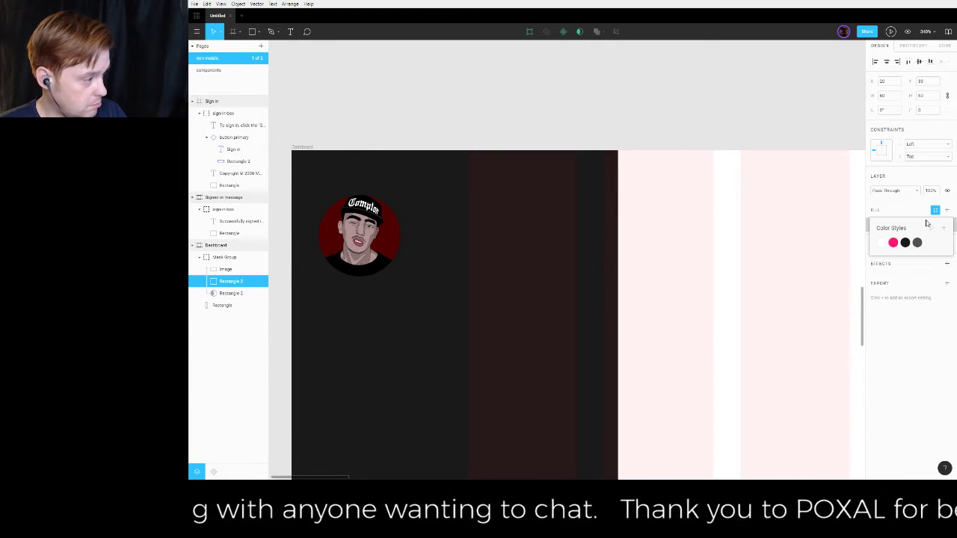
pyautogui.click(881, 241)
pyautogui.click(589, 383)
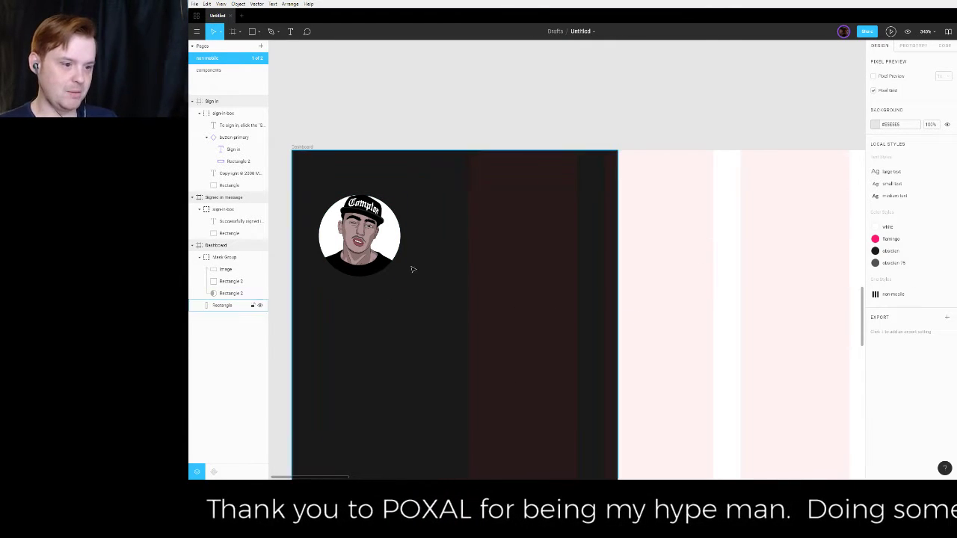
# - Collapse the portrait's mask group and rename it "profile-picture"
pyautogui.click(226, 259)
pyautogui.click(199, 257)
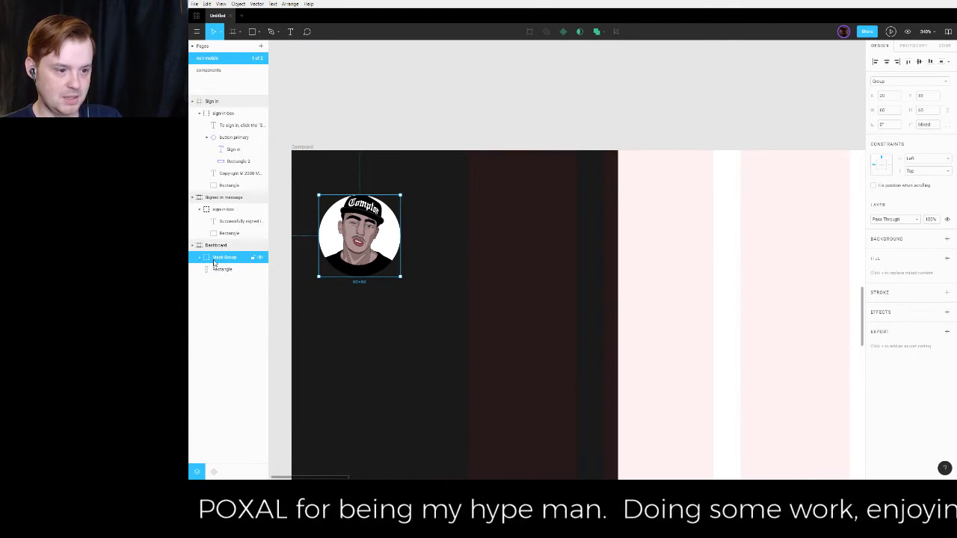
pyautogui.doubleClick(225, 258)
pyautogui.write('cture')
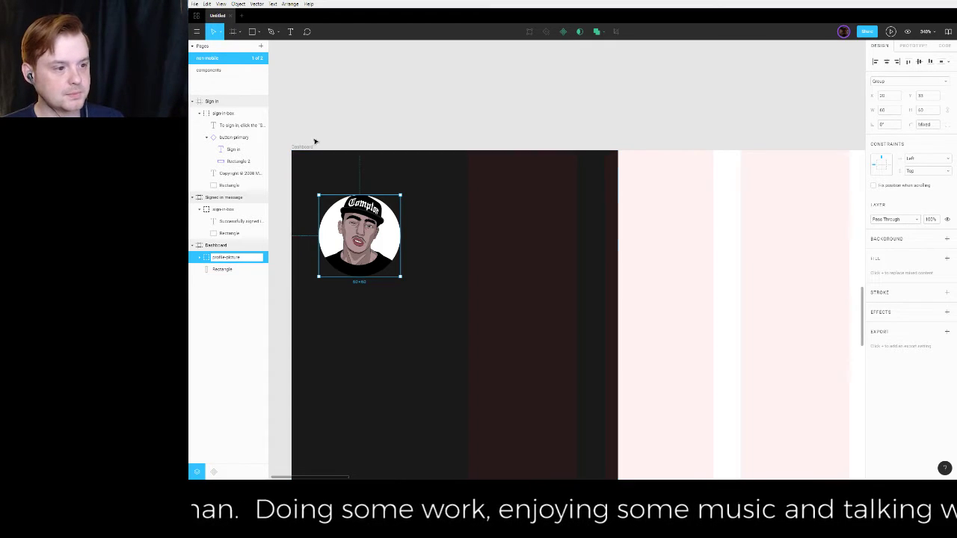
pyautogui.click(747, 281)
# - Move the profile-picture group up into the sidebar's corner, to X 8, Y 11
pyautogui.click(359, 254)
pyautogui.moveTo(358, 254); pyautogui.dragTo(342, 231)
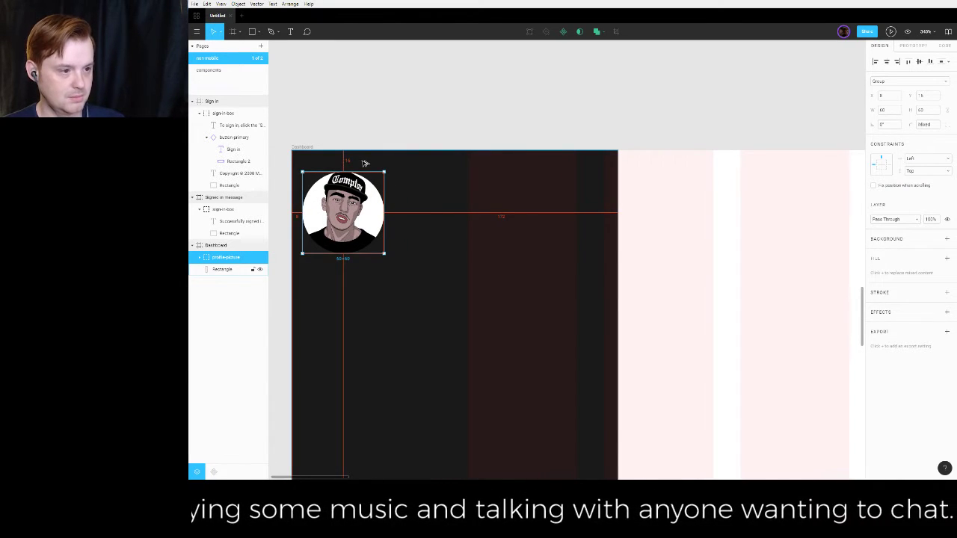
pyautogui.press('Up')
pyautogui.press('Up')
pyautogui.press('Up')
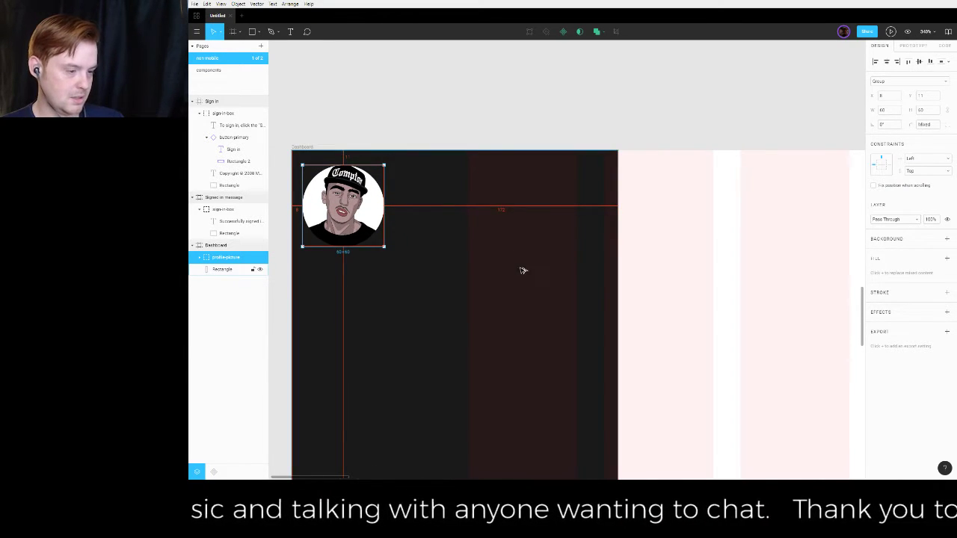
# - Move the profile-picture group to about 32 px from both the left and top edges of the Dashboard frame
pyautogui.scroll(-4, 510, 257)
pyautogui.scroll(2, 504, 250)
pyautogui.hscroll(3, 495, 250)
pyautogui.scroll(-8, 496, 249)
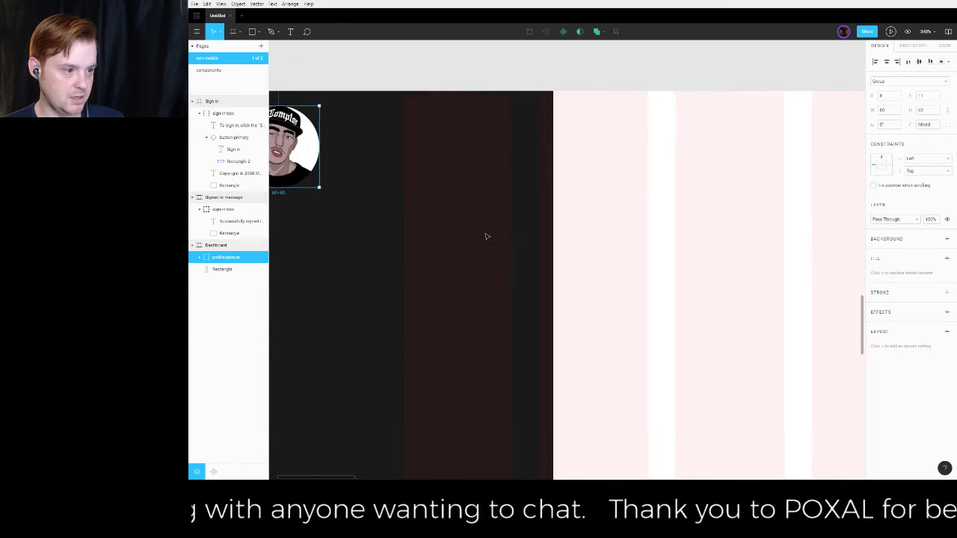
pyautogui.moveTo(420, 210); pyautogui.dragTo(429, 219)
pyautogui.press('alt')
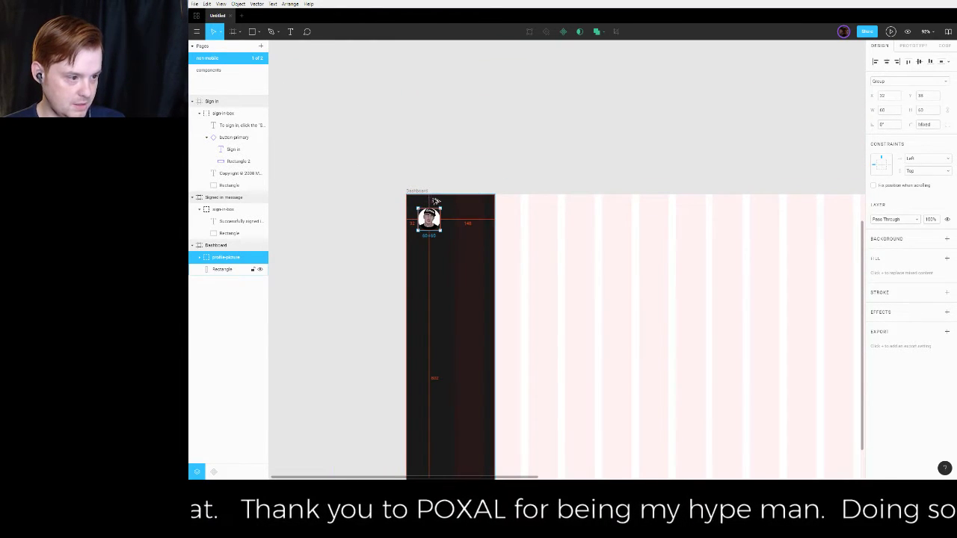
pyautogui.press('Up')
pyautogui.press('Up')
pyautogui.press('Up')
pyautogui.press('Up')
pyautogui.press('Up')
pyautogui.press('Up')
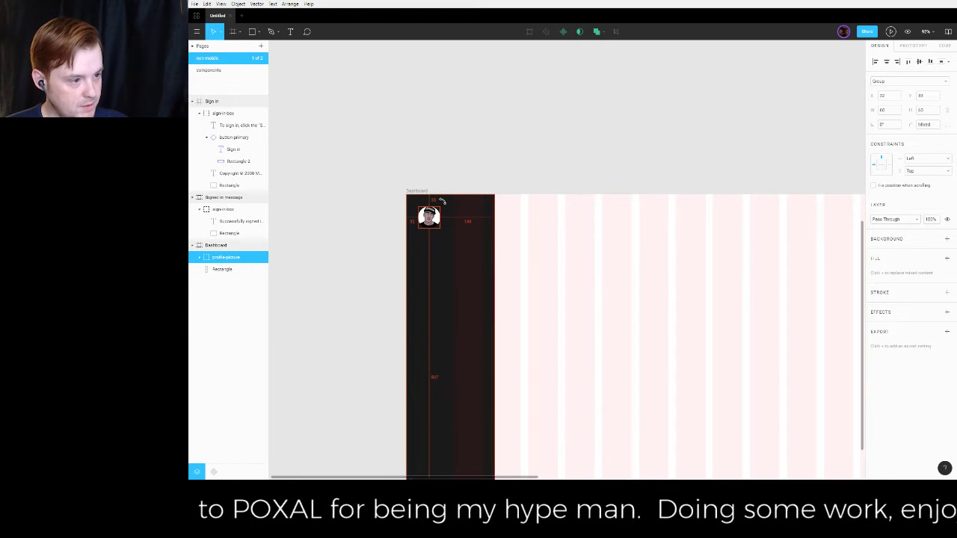
# - Shift the profile-picture group left to X 20, keeping its vertical position
pyautogui.click(565, 309)
pyautogui.click(428, 216)
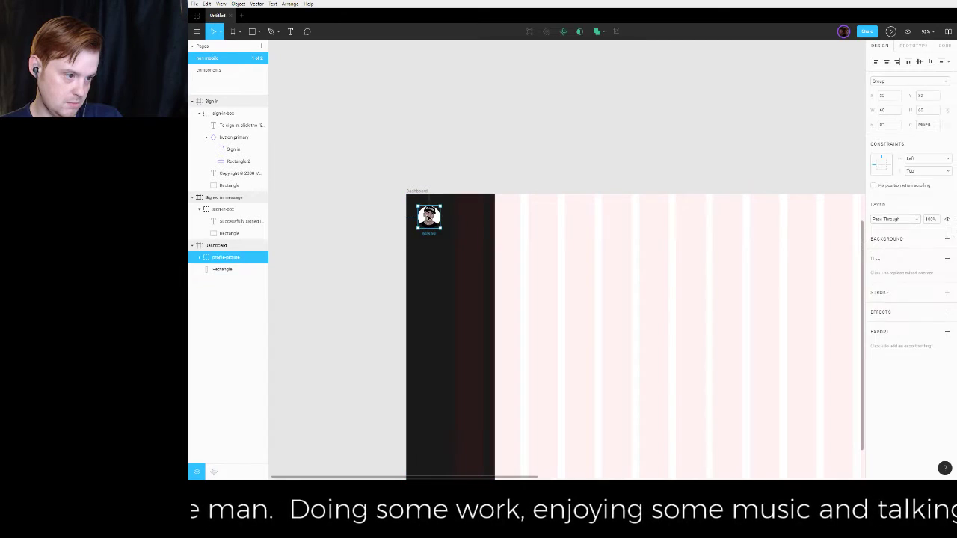
pyautogui.press('Left')
pyautogui.press('Left')
pyautogui.press('Left')
pyautogui.press('Left')
pyautogui.press('Left')
pyautogui.press('Left')
pyautogui.press('Left')
pyautogui.press('Left')
pyautogui.press('Left')
pyautogui.press('Left')
pyautogui.press('Left')
pyautogui.press('Left')
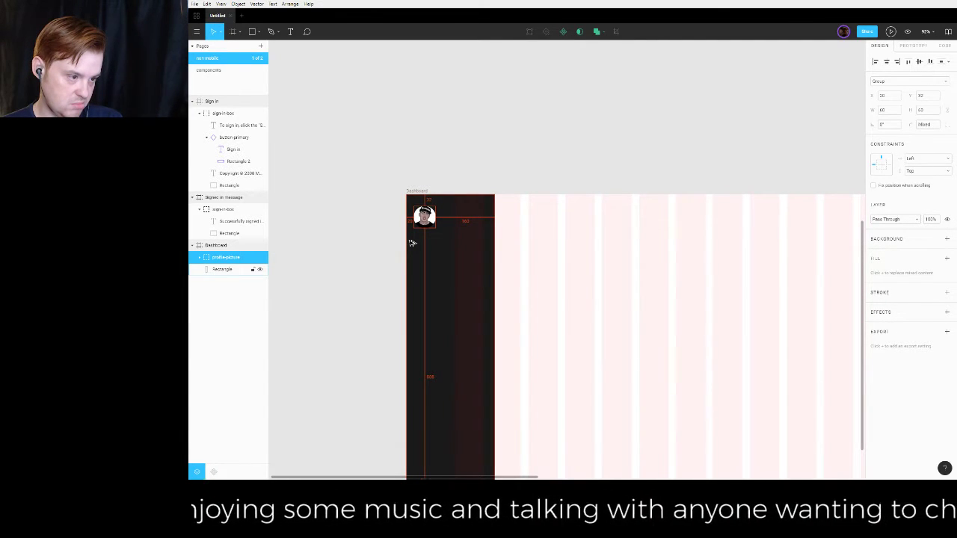
pyautogui.click(697, 289)
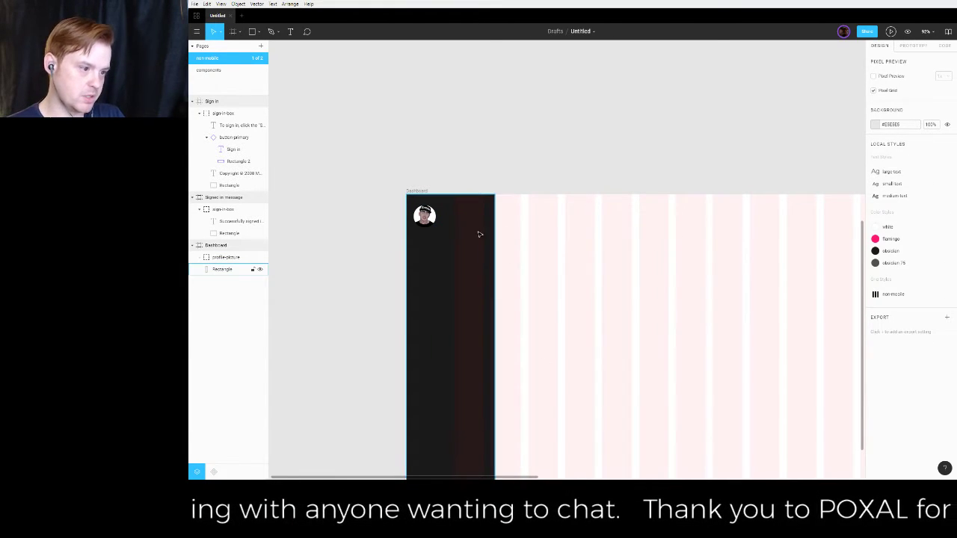
# - Add a text box about 114 × 22 beside the profile picture reading "Hello," followed by the person's first name
pyautogui.scroll(1, 427, 249)
pyautogui.click(427, 249)
pyautogui.hscroll(-3, 425, 256)
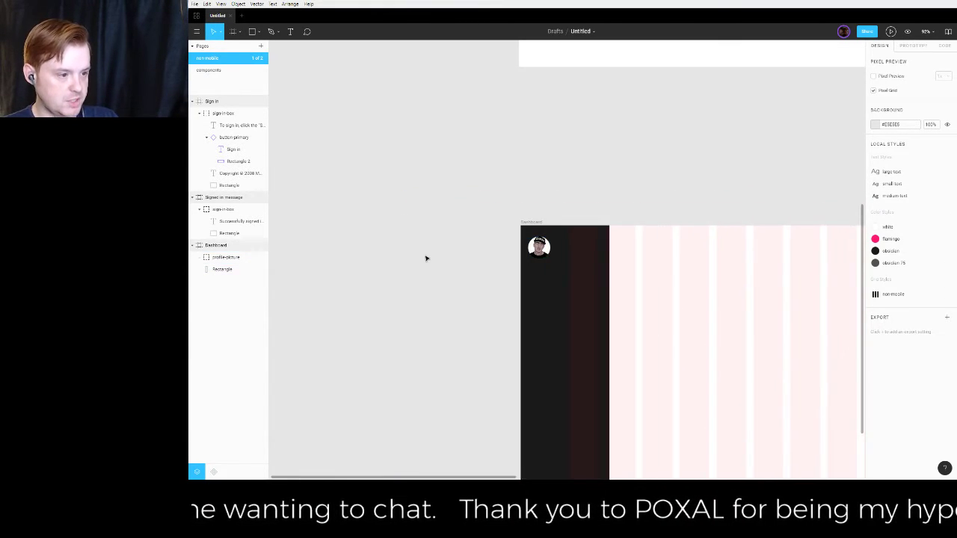
pyautogui.scroll(-1, 523, 266)
pyautogui.scroll(5, 570, 244)
pyautogui.scroll(5, 572, 242)
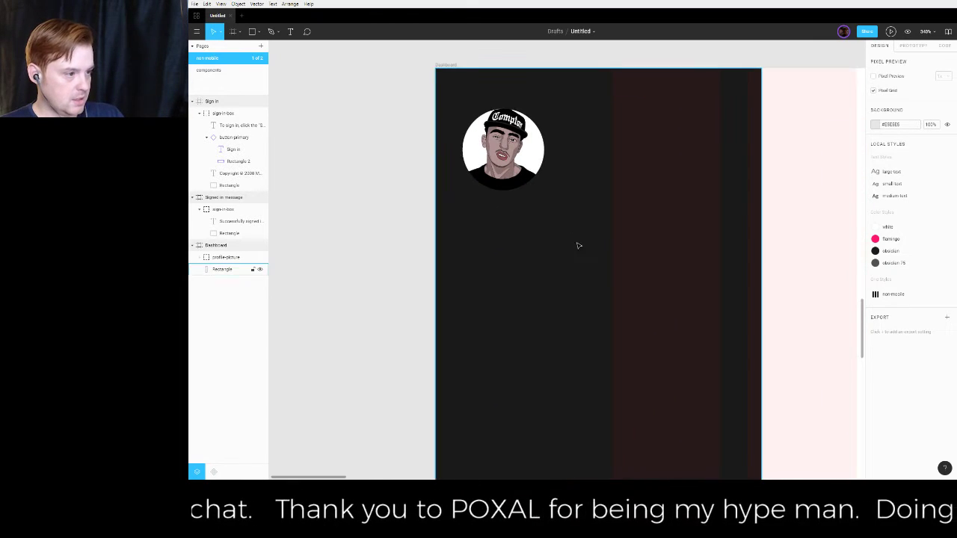
pyautogui.scroll(1, 573, 233)
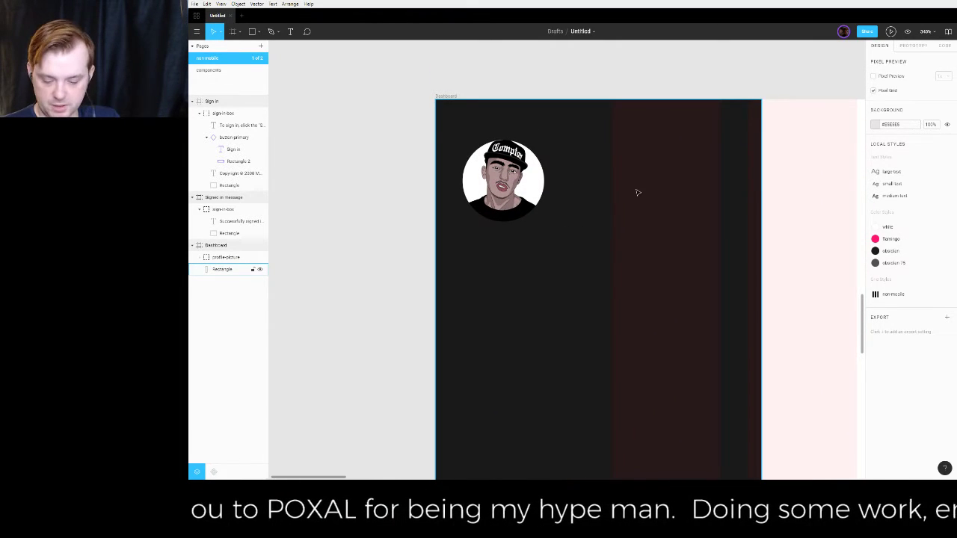
pyautogui.press('t')
pyautogui.moveTo(551, 137); pyautogui.dragTo(705, 168)
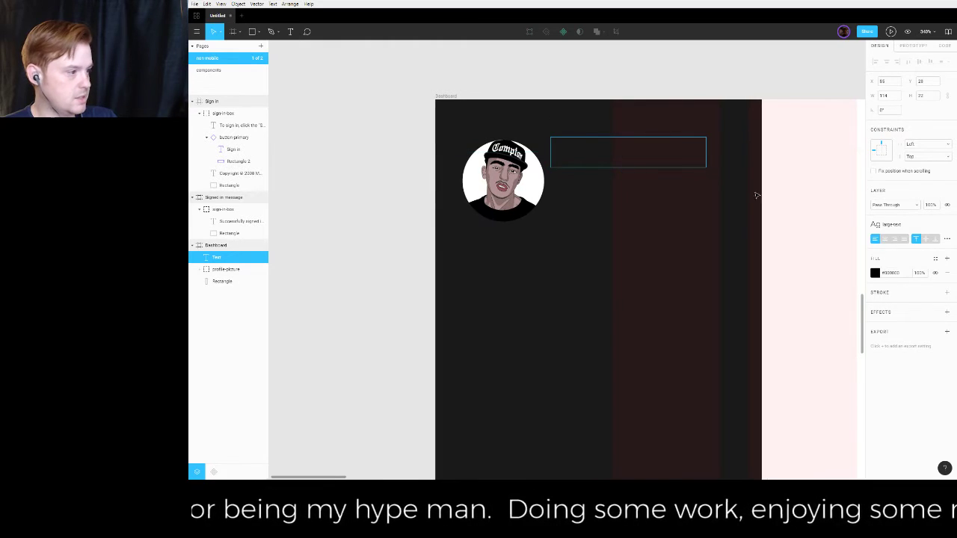
pyautogui.write('Hello')
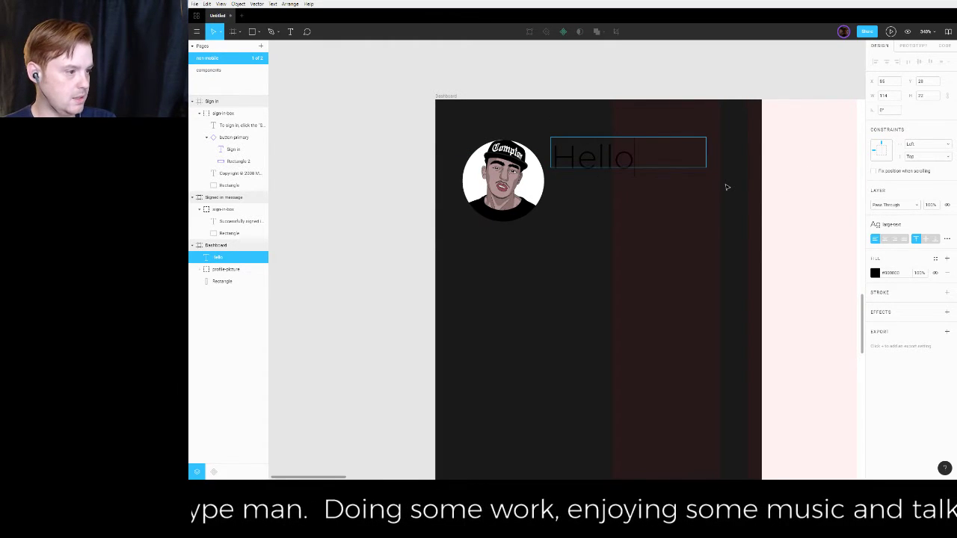
pyautogui.write(', Erik')
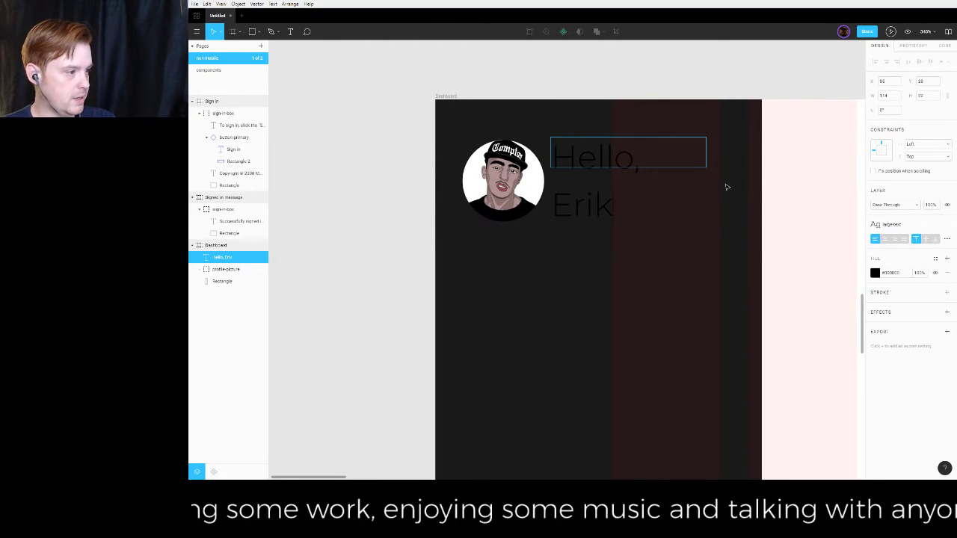
pyautogui.press('Escape')
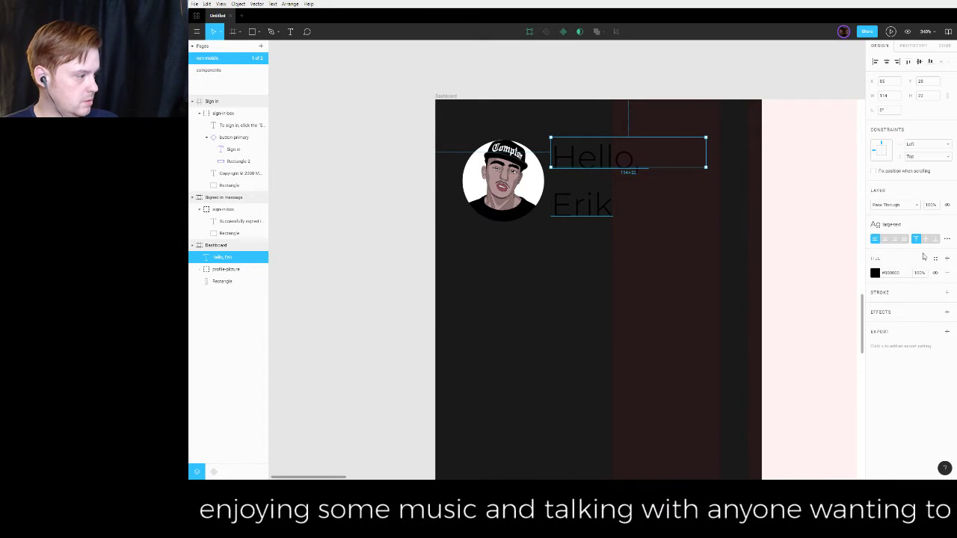
# - Apply the white color style to the greeting text's fill
pyautogui.click(934, 258)
pyautogui.click(880, 292)
pyautogui.press('Escape')
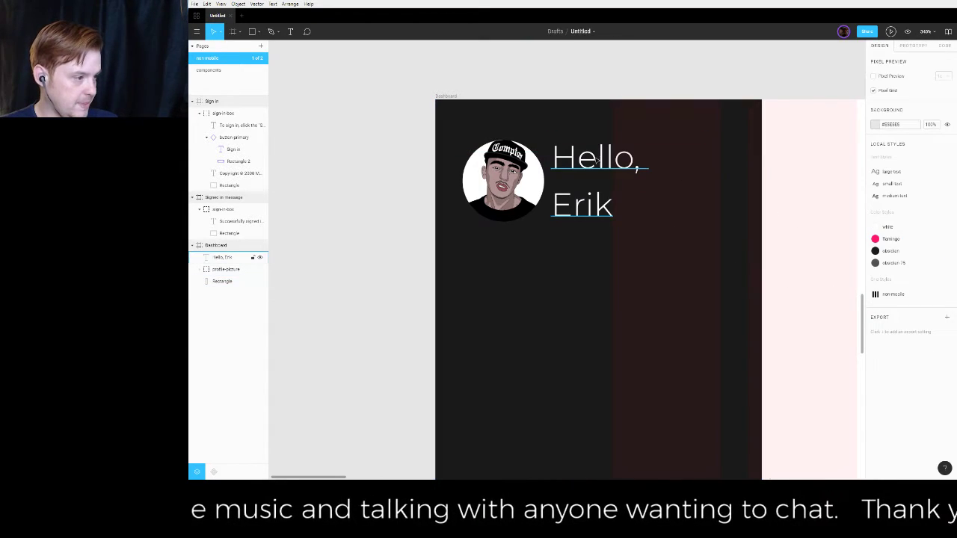
# - Switch the greeting's text style to medium-text
pyautogui.click(581, 156)
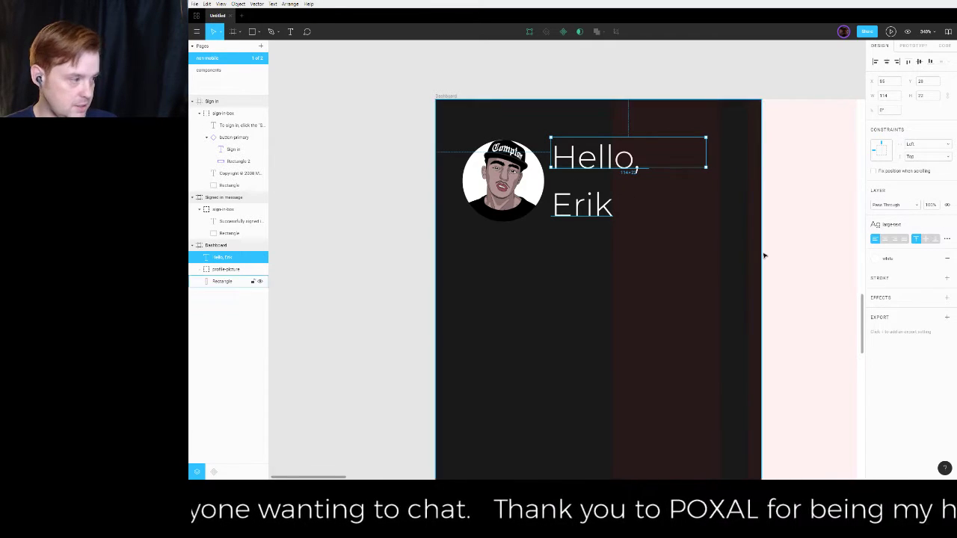
pyautogui.click(946, 225)
pyautogui.click(947, 225)
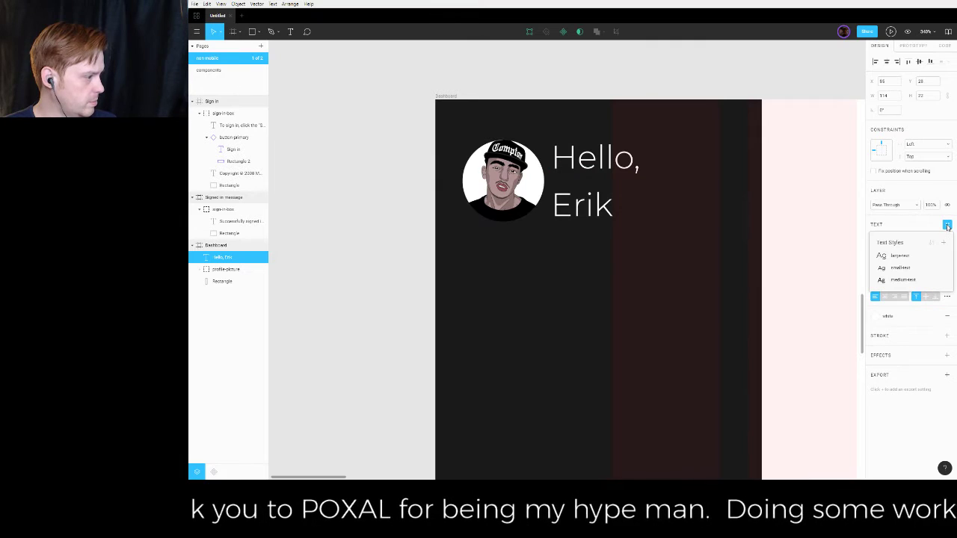
pyautogui.click(905, 280)
pyautogui.click(830, 232)
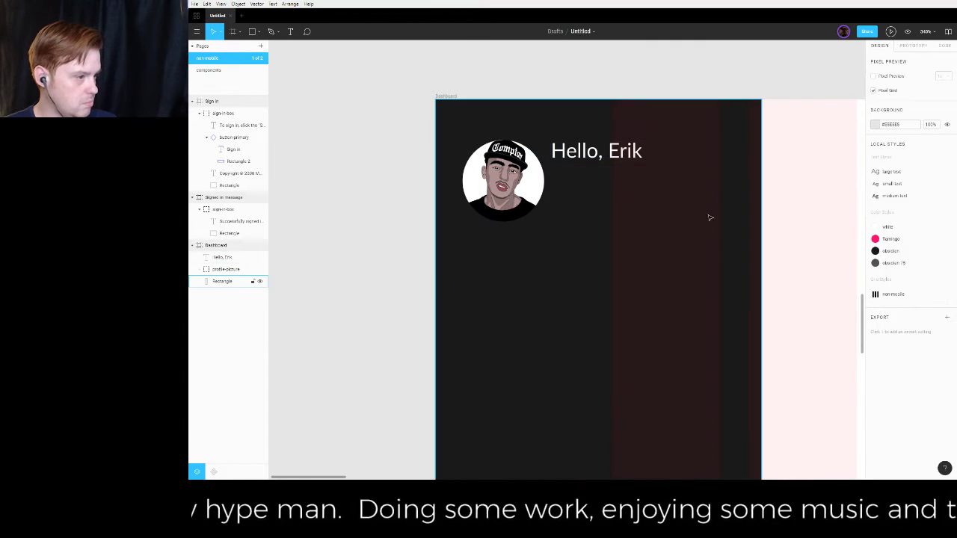
# - Move the greeting to X 90, level with the profile picture's top edge, and center its text vertically within the box
pyautogui.click(594, 160)
pyautogui.moveTo(602, 154); pyautogui.dragTo(618, 158)
pyautogui.press('Left')
pyautogui.press('Left')
pyautogui.press('Left')
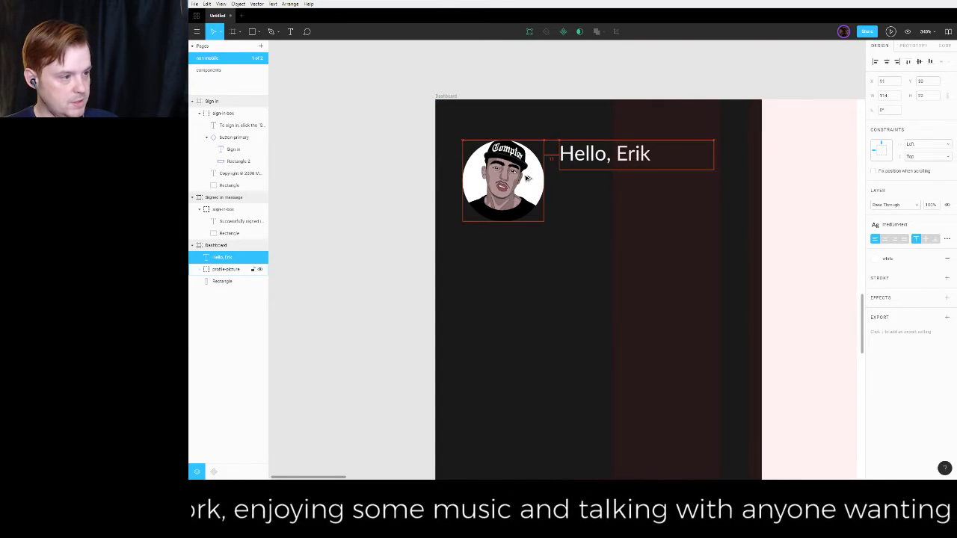
pyautogui.press('alt')
pyautogui.scroll(-1, 682, 216)
pyautogui.scroll(-1, 682, 216)
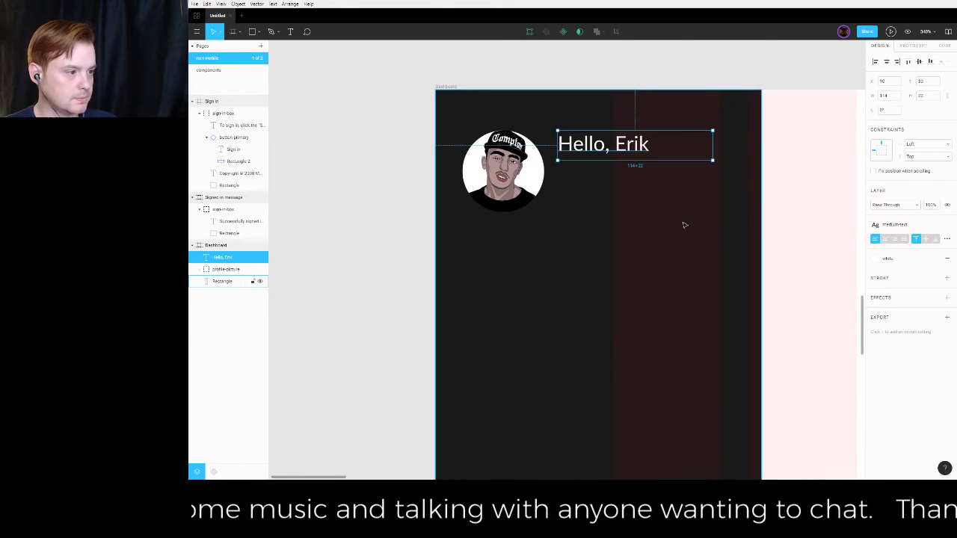
pyautogui.click(925, 241)
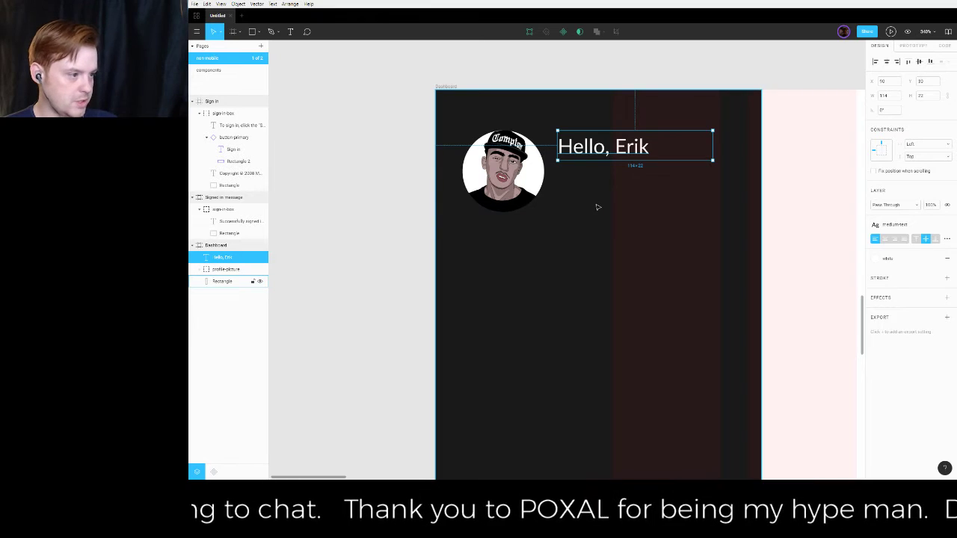
pyautogui.hscroll(-2, 601, 207)
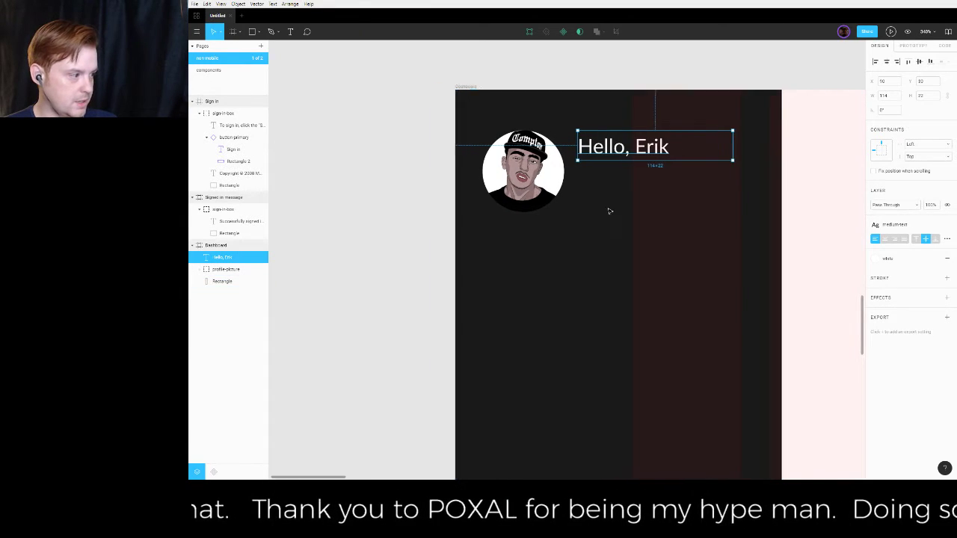
# - Examine the font, size and line-height properties of the medium-text style, leaving them as they are
pyautogui.click(905, 225)
pyautogui.click(931, 242)
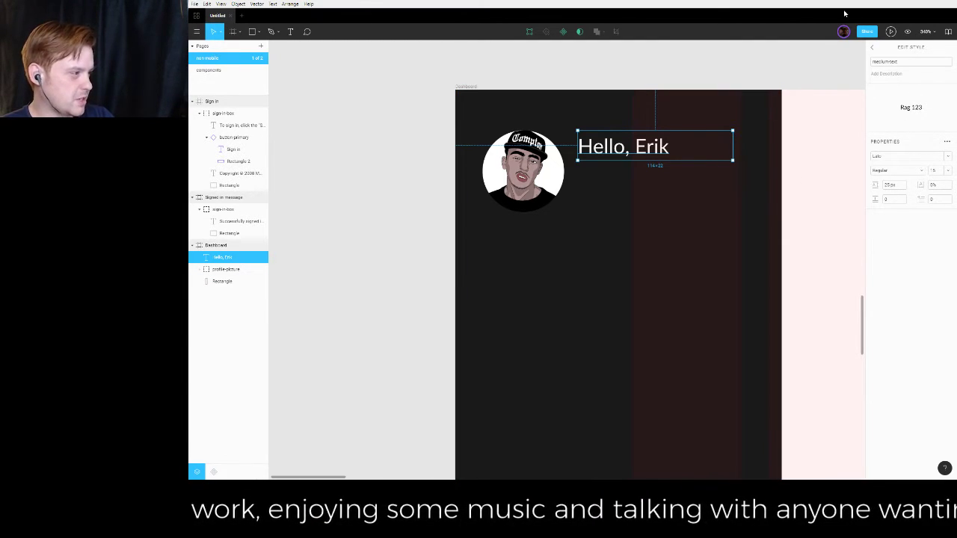
pyautogui.click(874, 48)
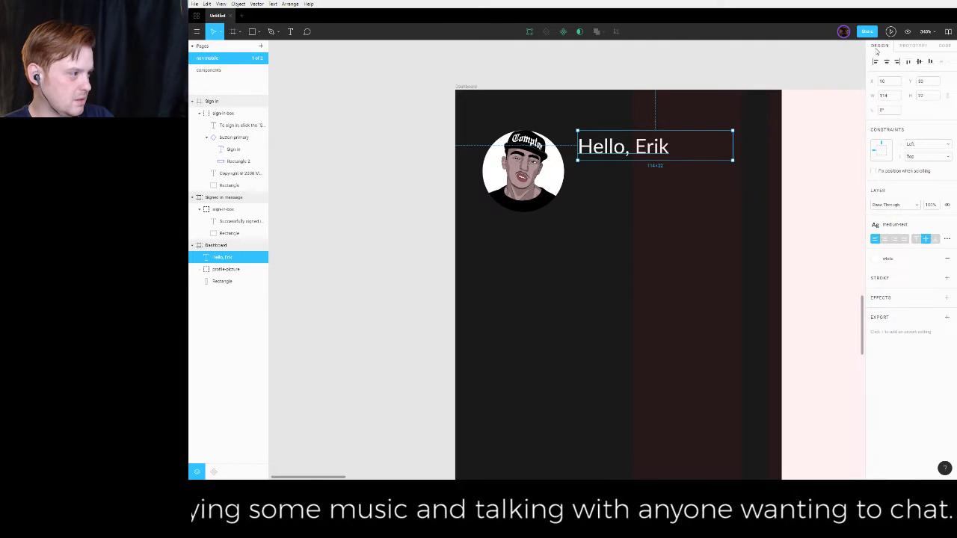
pyautogui.click(825, 288)
pyautogui.hscroll(2, 774, 271)
pyautogui.scroll(-5, 773, 272)
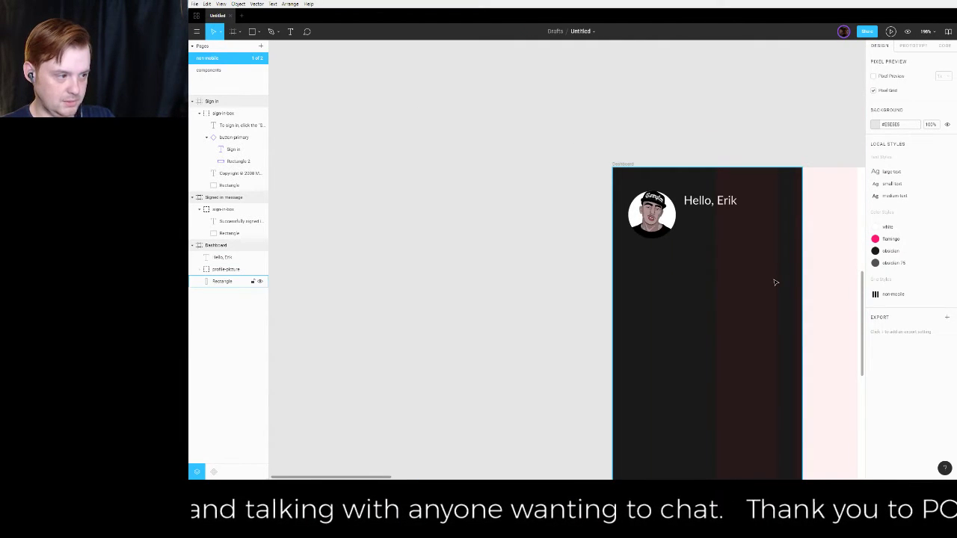
pyautogui.scroll(-2, 735, 292)
pyautogui.scroll(1, 733, 292)
pyautogui.scroll(-2, 734, 251)
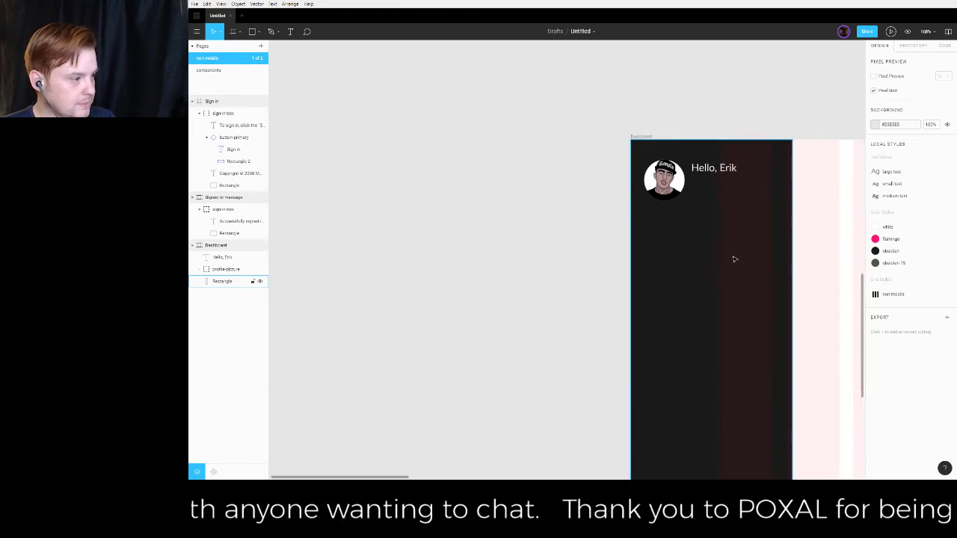
pyautogui.scroll(1, 725, 216)
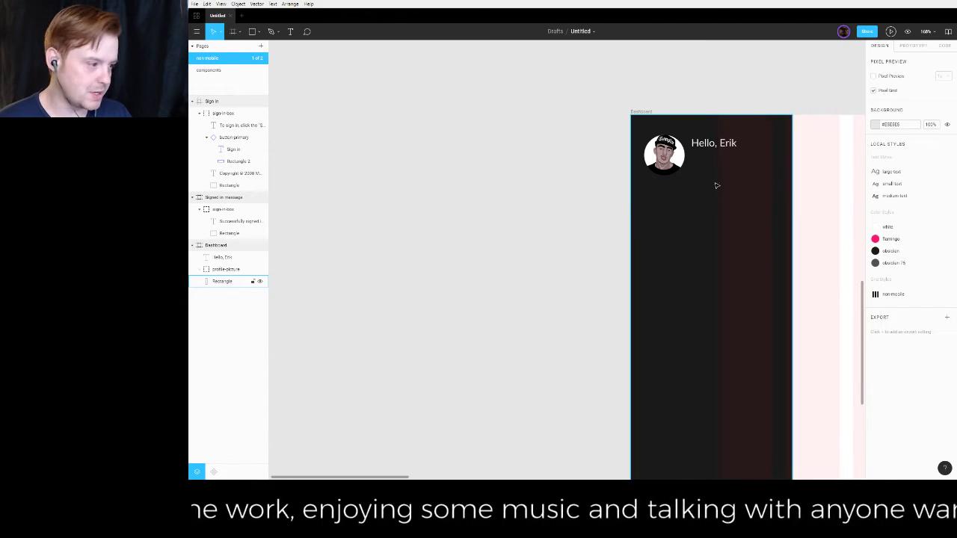
# - Add an "Edit profile" text directly below the greeting in the sidebar and apply the small-text style to it
pyautogui.press('t')
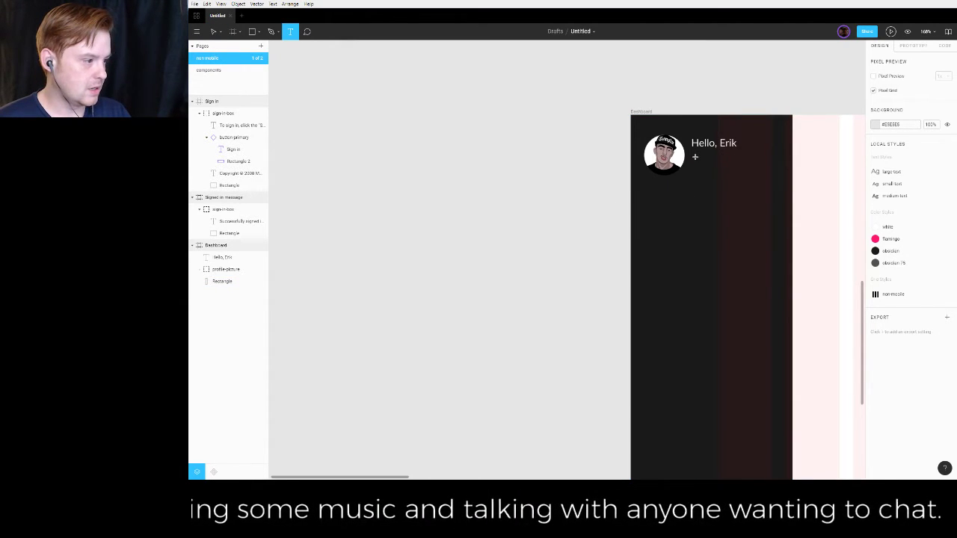
pyautogui.click(693, 153)
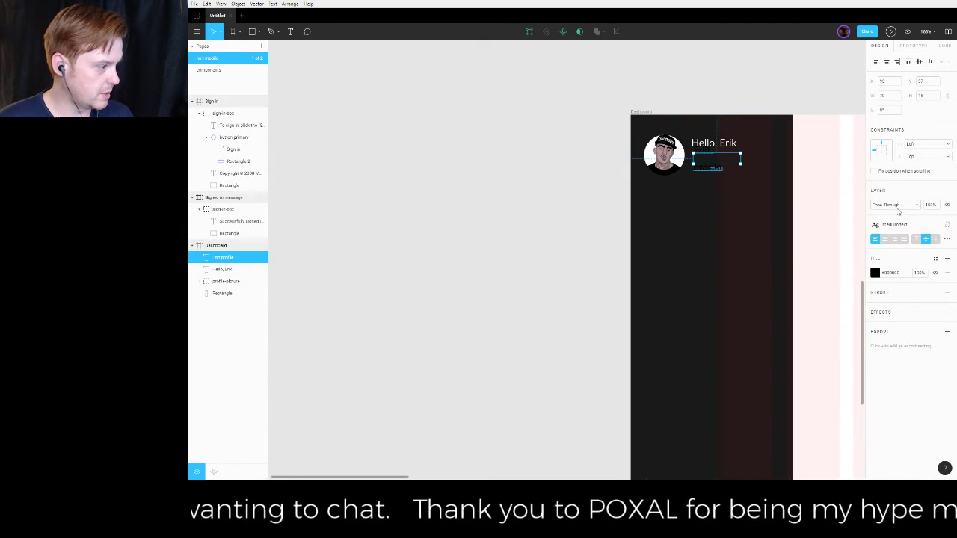
pyautogui.click(911, 227)
pyautogui.click(901, 267)
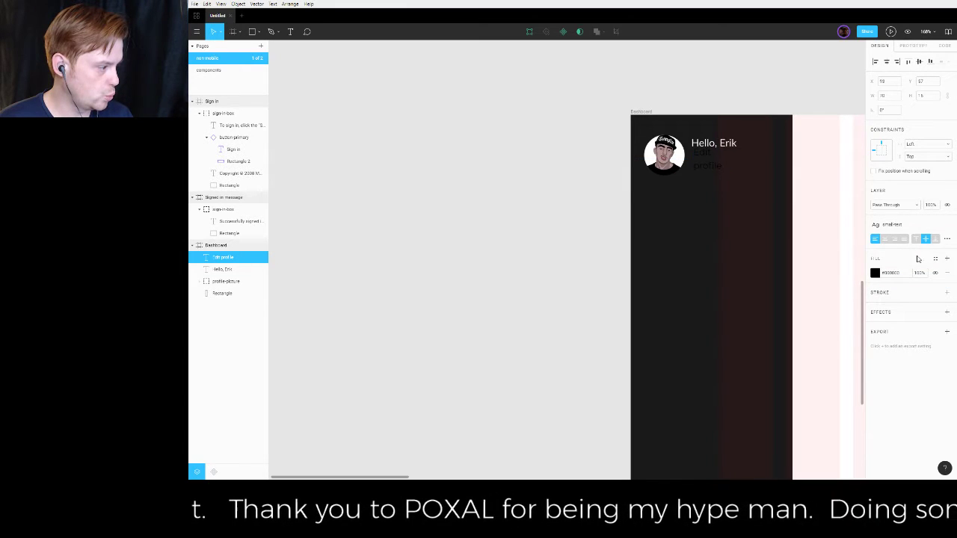
# - Apply the flamingo color style to the "Edit profile" text's fill
pyautogui.click(934, 258)
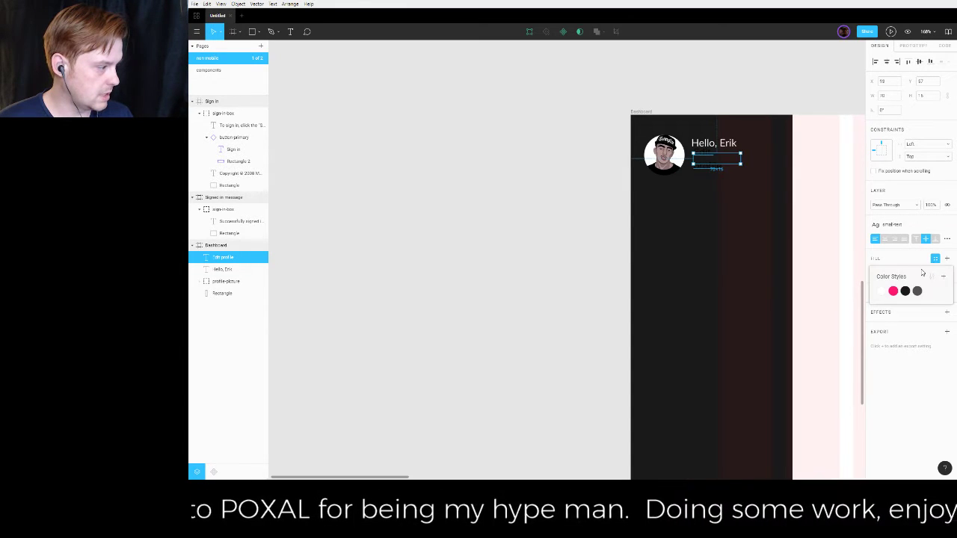
pyautogui.click(893, 292)
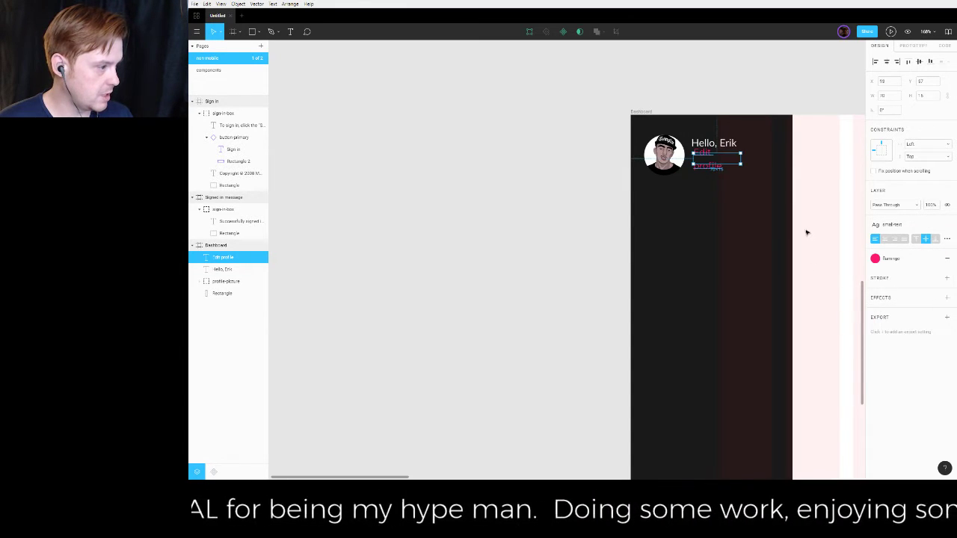
pyautogui.click(910, 228)
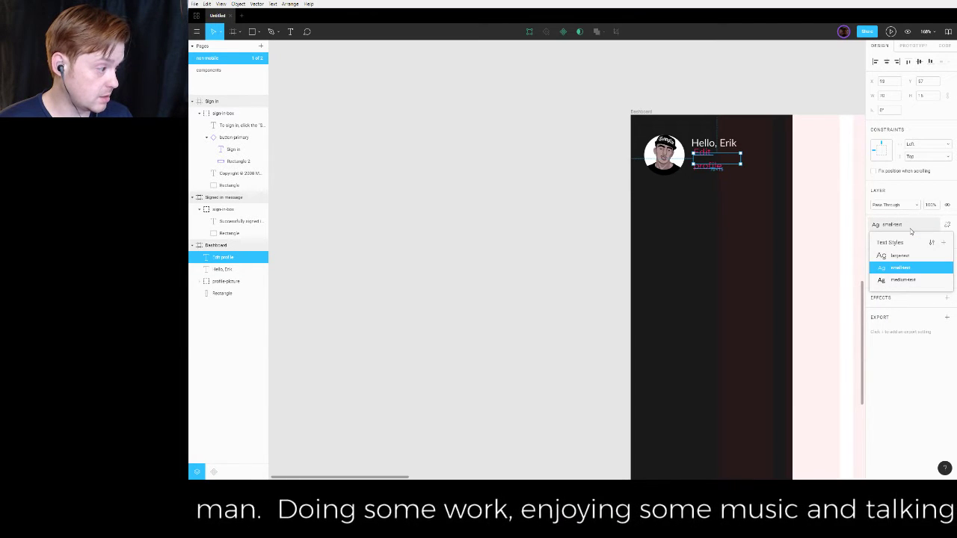
pyautogui.click(910, 228)
pyautogui.click(823, 170)
pyautogui.click(707, 163)
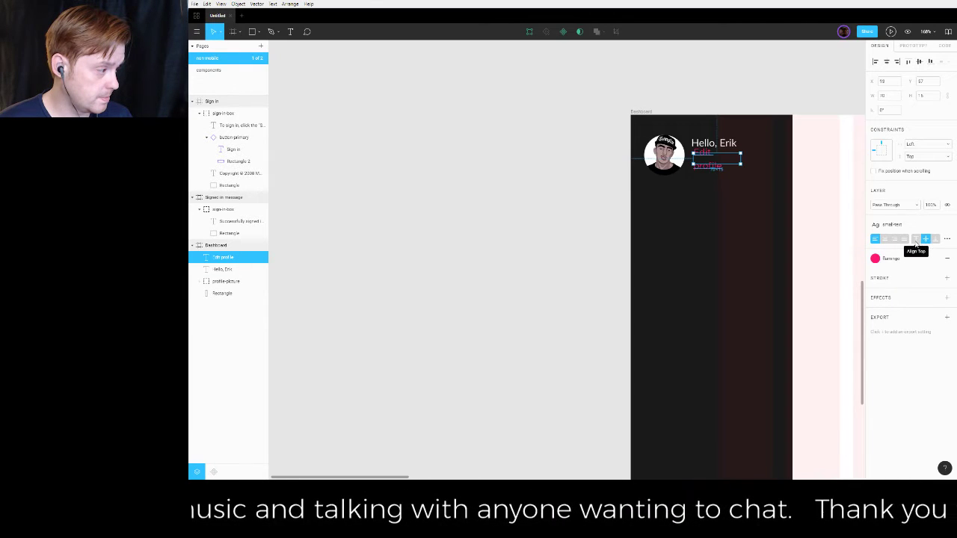
# - Widen the "Edit profile" text box to 106 so it fits on one line, and align its left edge with the greeting at X 90
pyautogui.moveTo(740, 159); pyautogui.dragTo(749, 157)
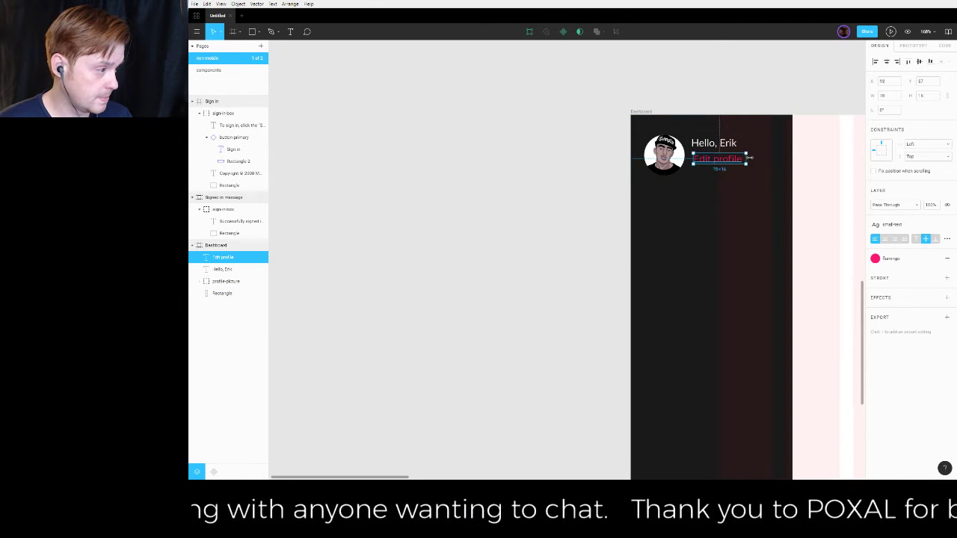
pyautogui.click(813, 212)
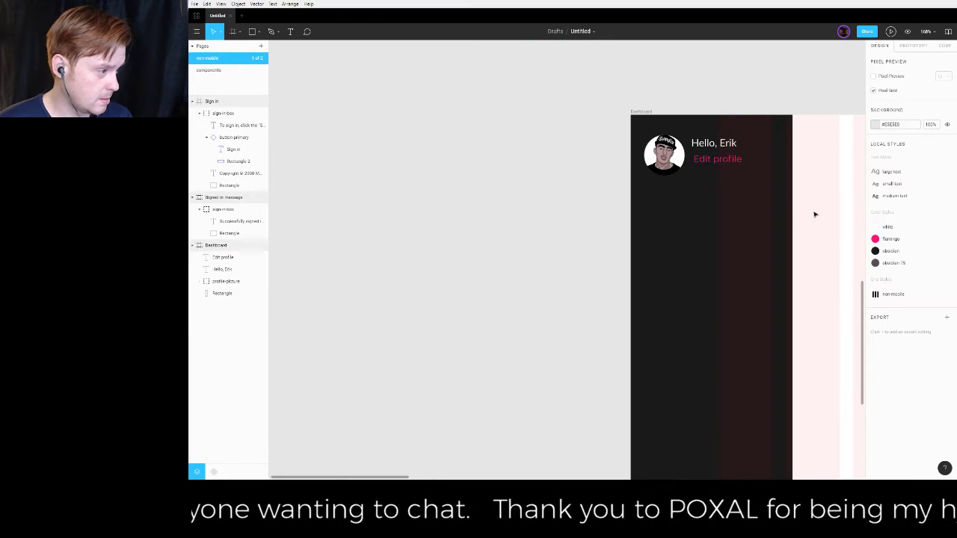
pyautogui.click(706, 160)
pyautogui.moveTo(723, 160); pyautogui.dragTo(721, 162)
pyautogui.press('alt')
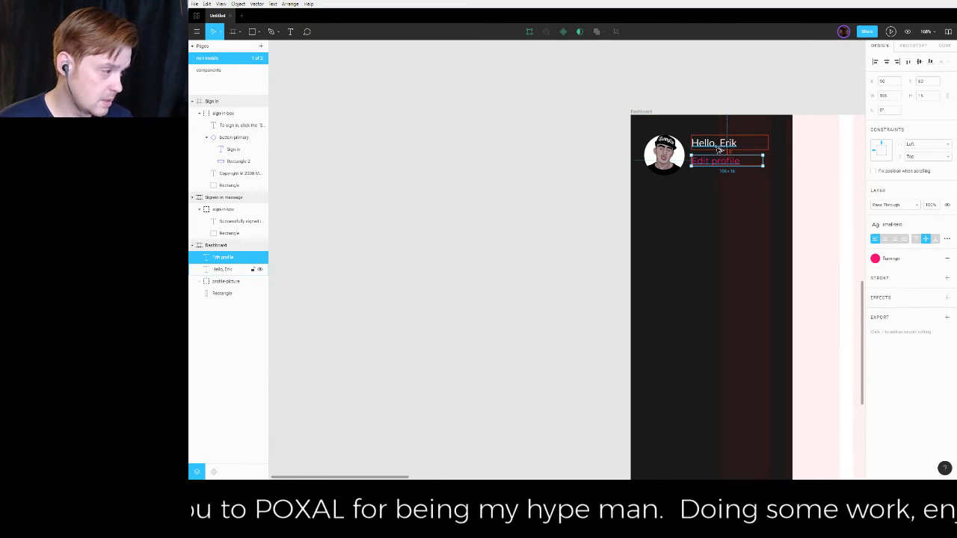
# - Nudge the "Edit profile" text up to Y 52 so it sits directly beneath the greeting's box
pyautogui.press('Up')
pyautogui.press('Up')
pyautogui.press('Up')
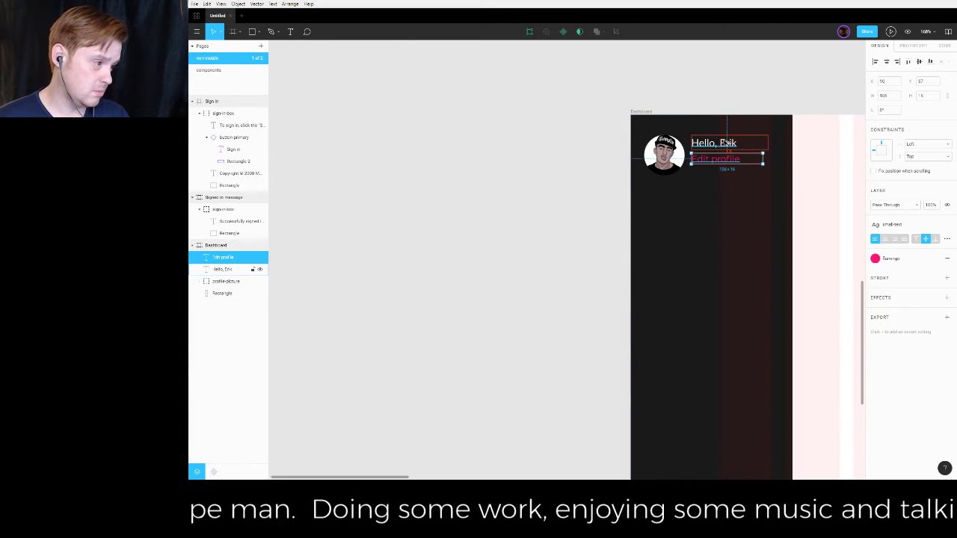
pyautogui.press('Up')
pyautogui.press('Up')
pyautogui.press('Up')
pyautogui.press('Up')
pyautogui.press('Up')
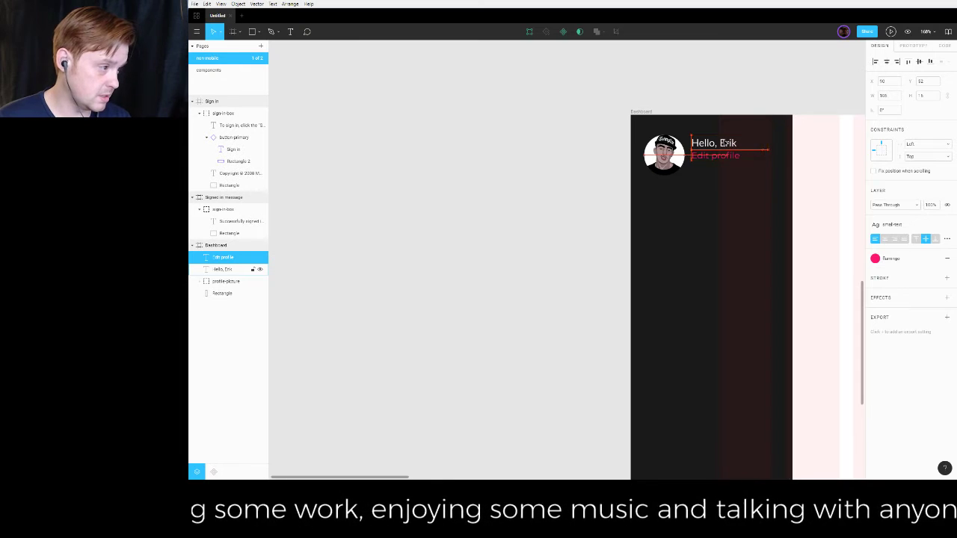
pyautogui.click(810, 247)
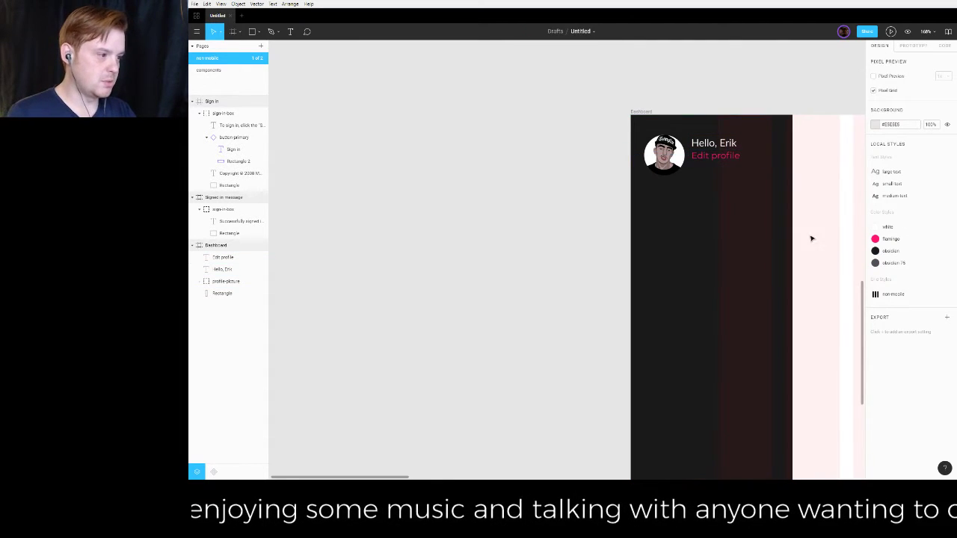
pyautogui.scroll(-1, 803, 218)
pyautogui.scroll(-1, 803, 219)
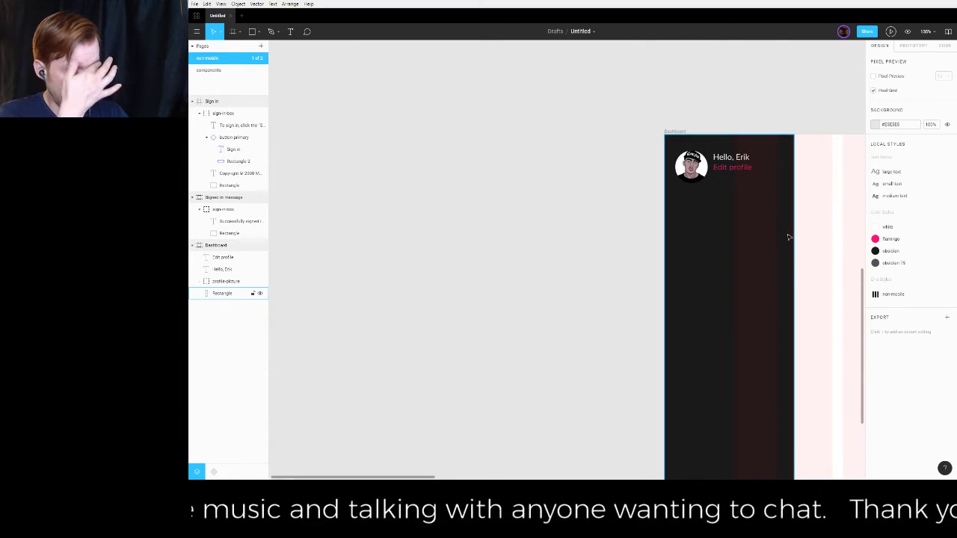
# - Detach the "Edit profile" text from its small-text style and set its font size to 10
pyautogui.click(731, 167)
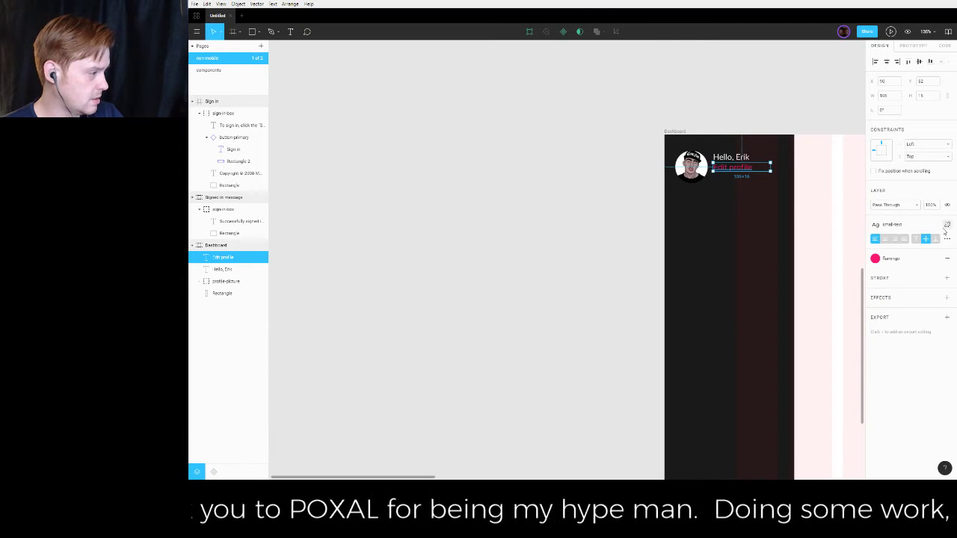
pyautogui.click(947, 224)
pyautogui.click(947, 258)
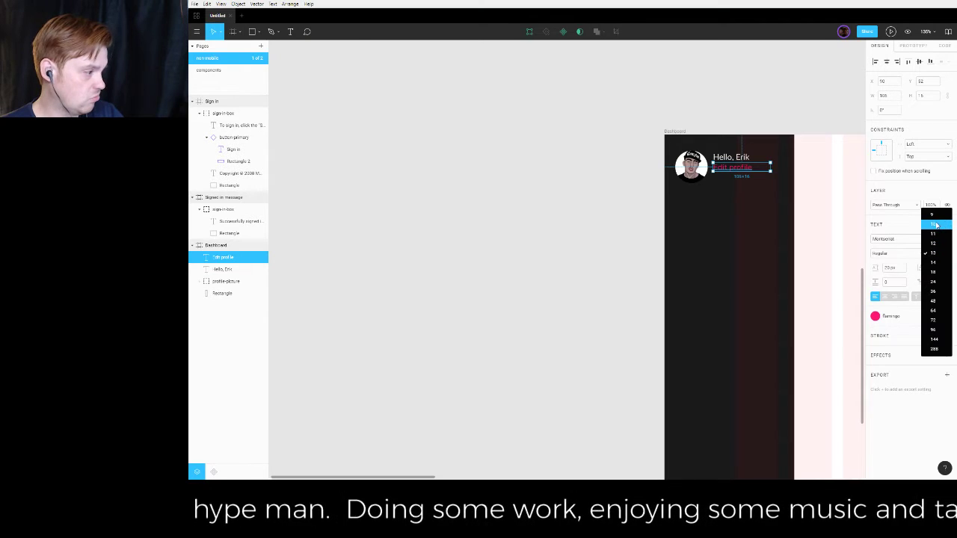
pyautogui.click(946, 225)
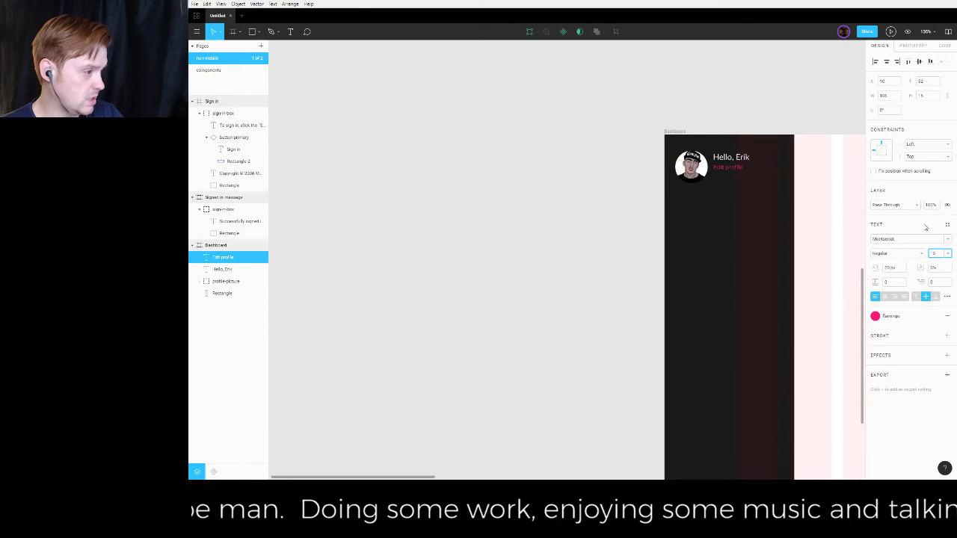
pyautogui.click(835, 239)
pyautogui.click(744, 170)
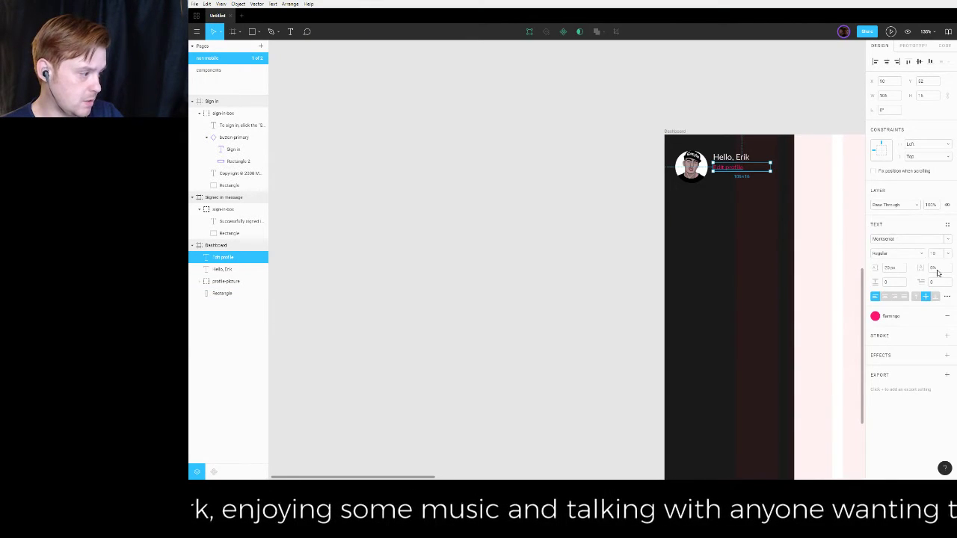
# - Set the "Edit profile" text's line height to 15 px and check its spacing to the greeting
pyautogui.click(889, 268)
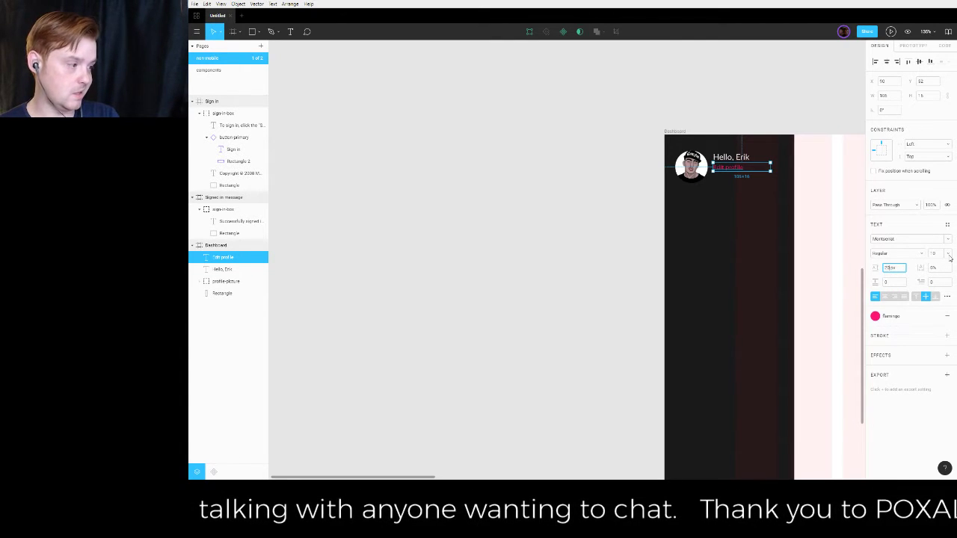
pyautogui.press('Return')
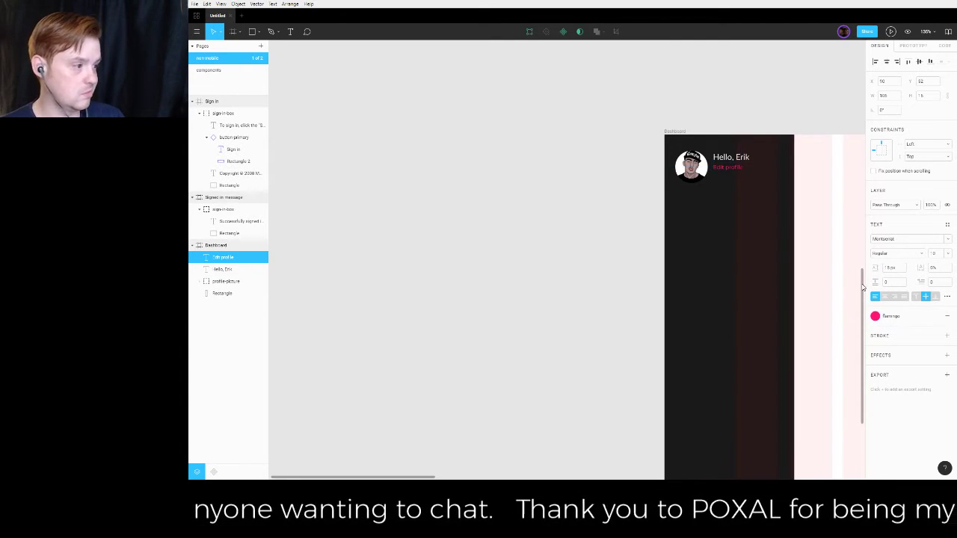
pyautogui.press('Escape')
pyautogui.click(743, 169)
pyautogui.press('alt')
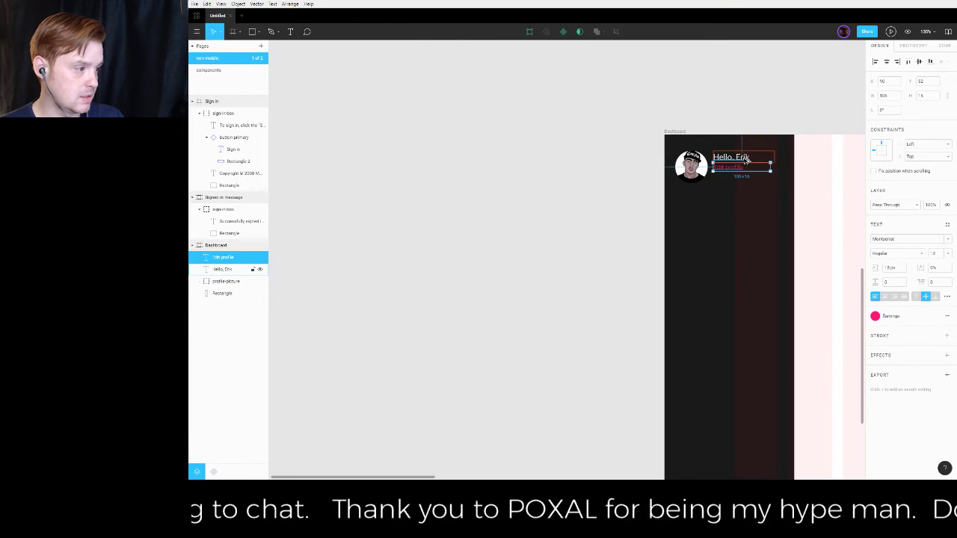
# - Create a new text style named xtra-small-text from the "Edit profile" text's properties
pyautogui.scroll(5, 746, 160)
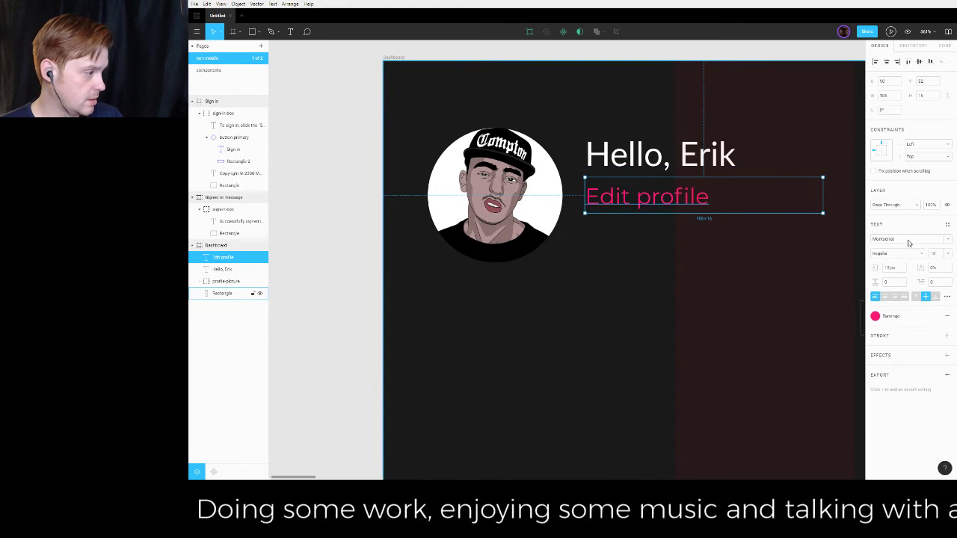
pyautogui.click(947, 225)
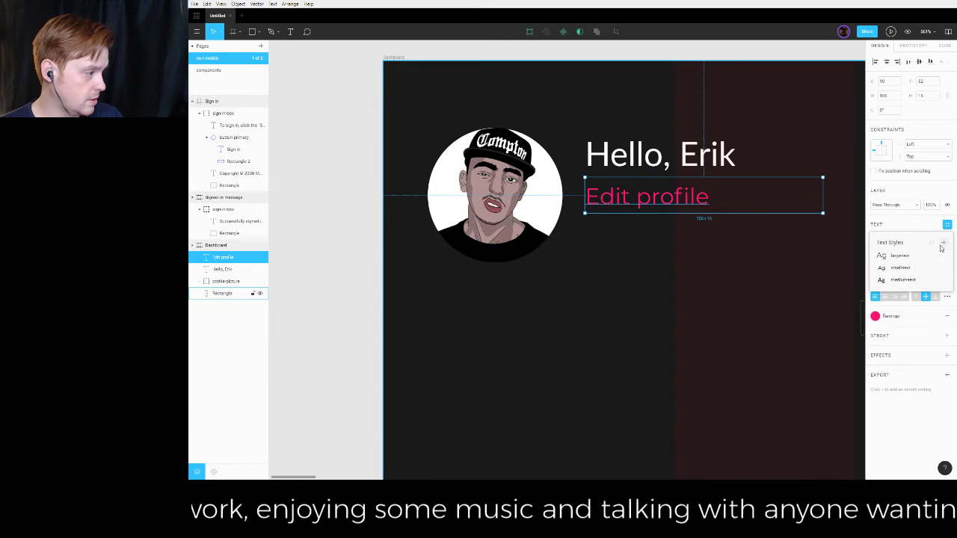
pyautogui.click(944, 245)
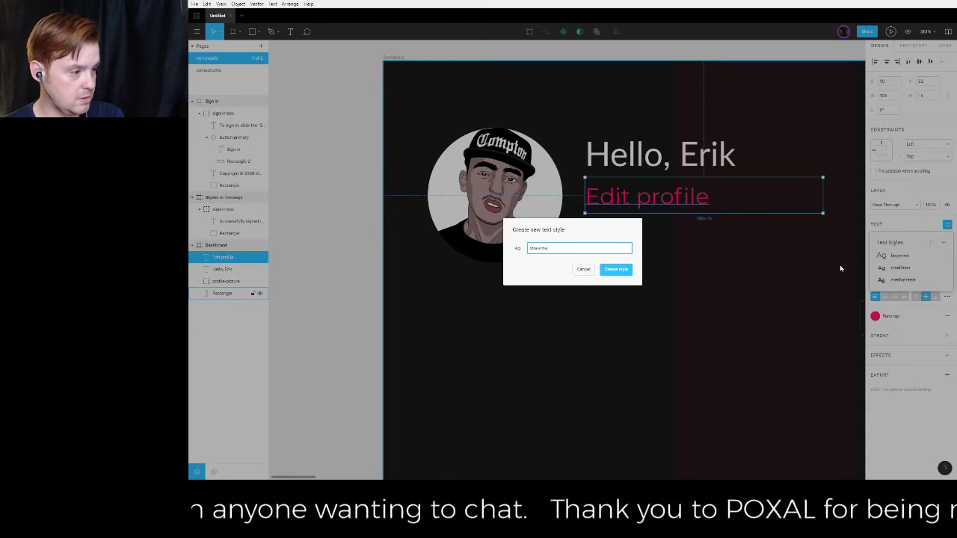
pyautogui.press('Return')
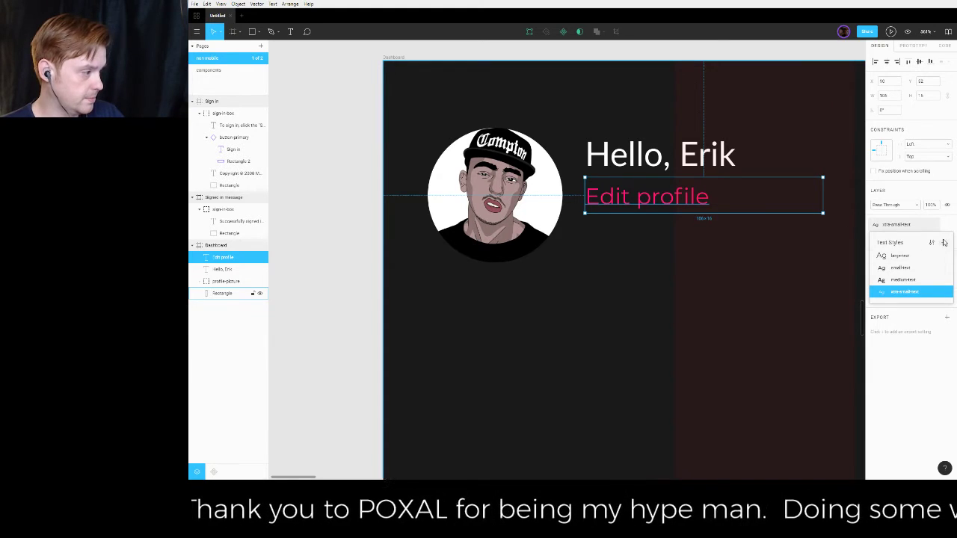
pyautogui.click(786, 265)
pyautogui.scroll(-6, 767, 222)
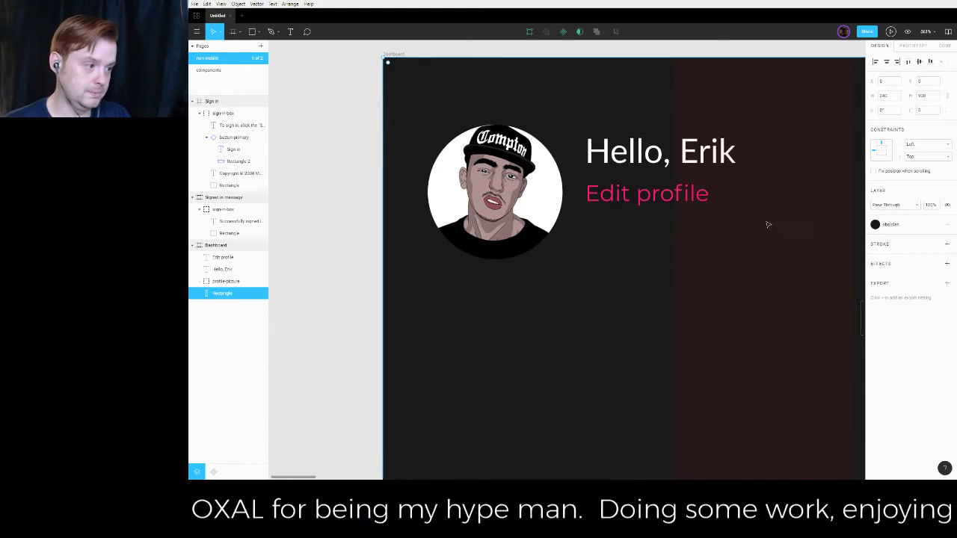
pyautogui.click(821, 215)
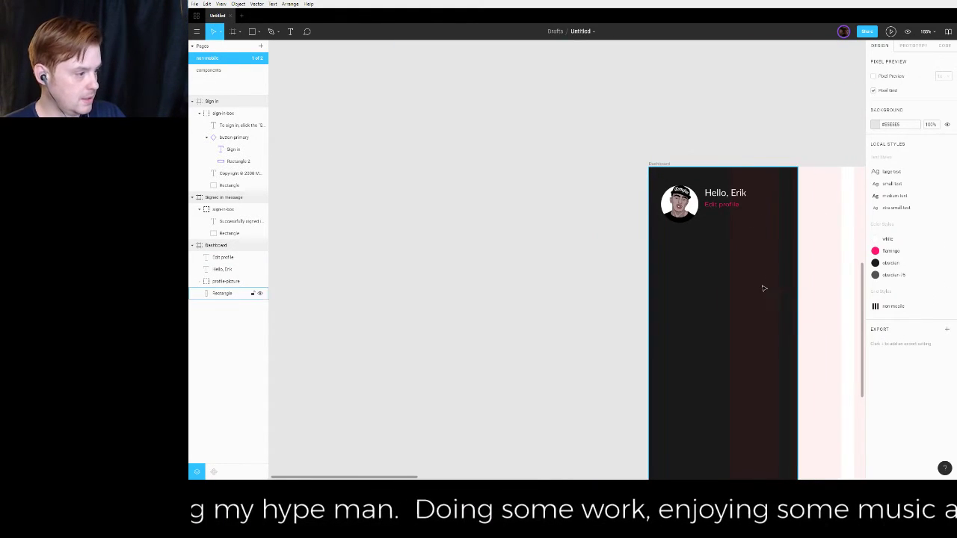
# - Add a "Venue Registry" text in a box about 172 by 47 px below the profile area of the sidebar
pyautogui.scroll(-3, 764, 276)
pyautogui.scroll(1, 758, 268)
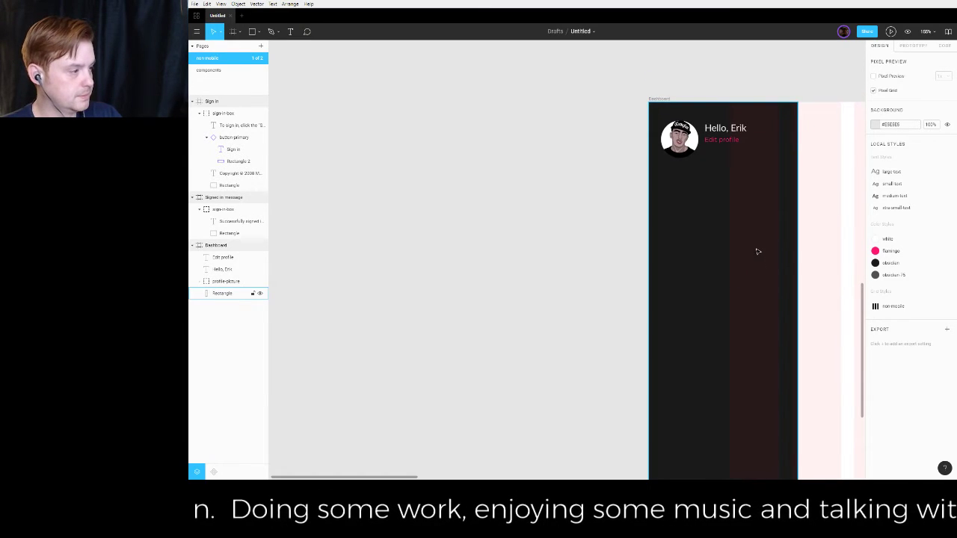
pyautogui.hscroll(5, 754, 246)
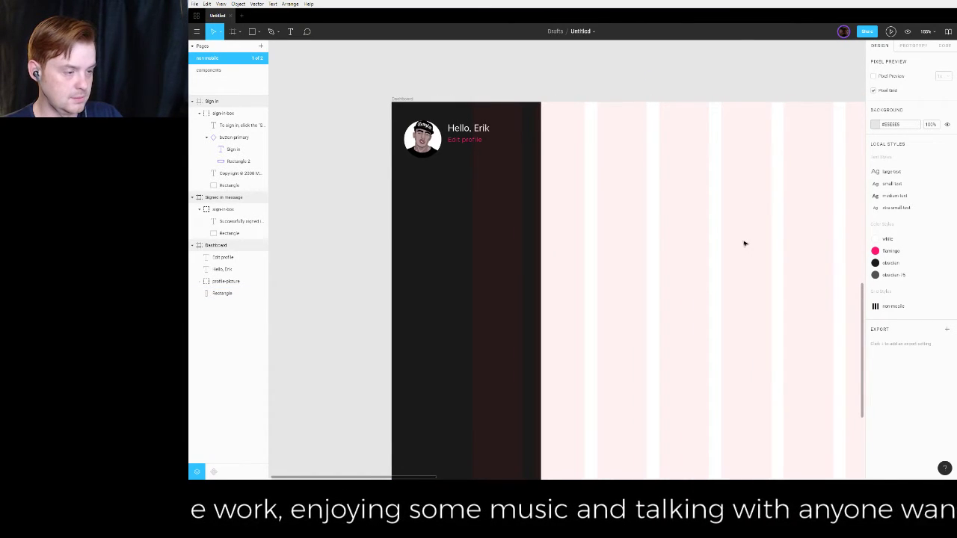
pyautogui.scroll(-1, 744, 243)
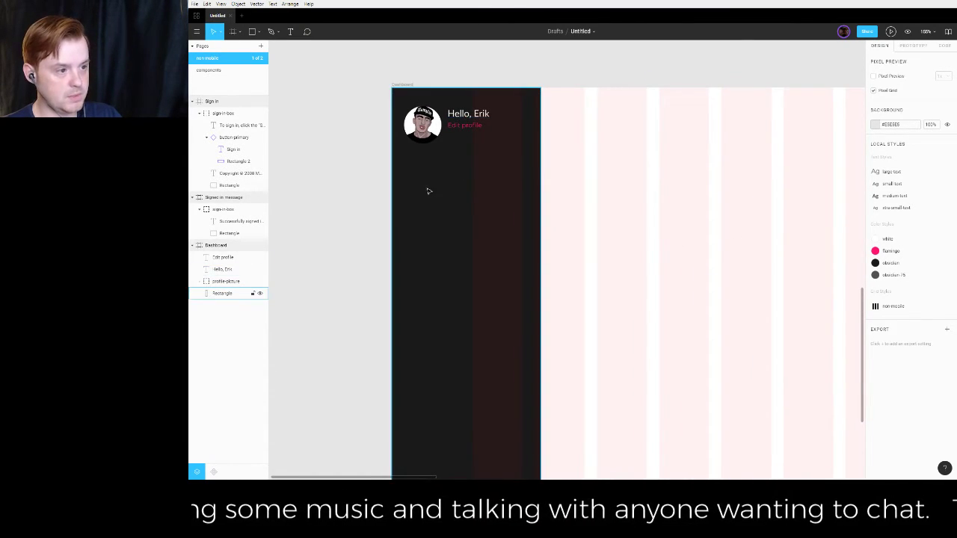
pyautogui.scroll(-2, 483, 269)
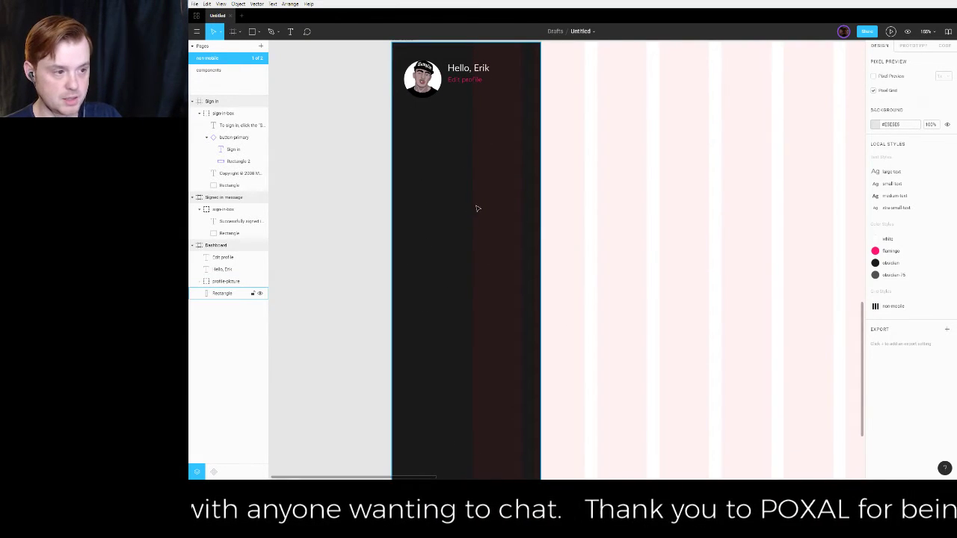
pyautogui.press('t')
pyautogui.moveTo(415, 146); pyautogui.dragTo(522, 176)
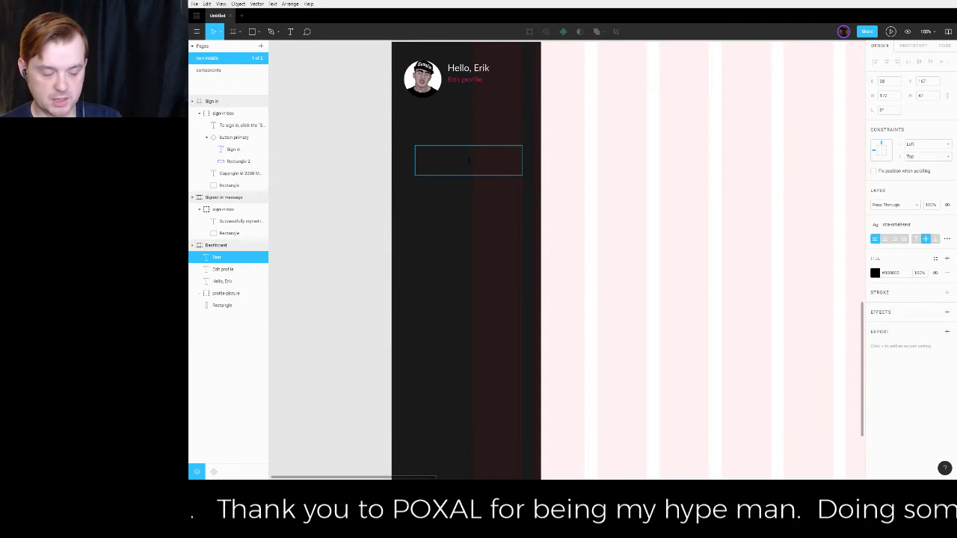
pyautogui.write('Ver')
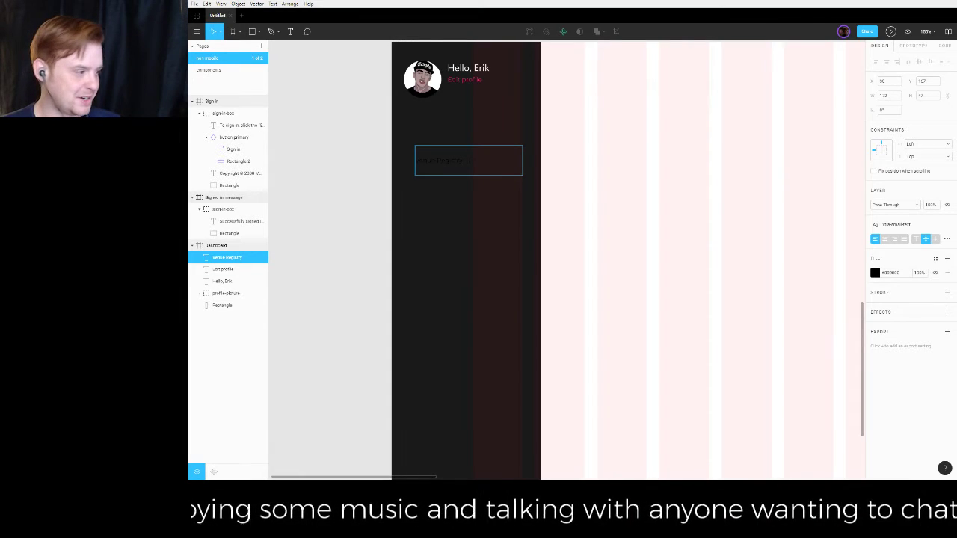
pyautogui.click(536, 221)
pyautogui.click(669, 201)
# - Apply the white color style to the "Venue Registry" text's fill
pyautogui.click(446, 175)
pyautogui.click(463, 166)
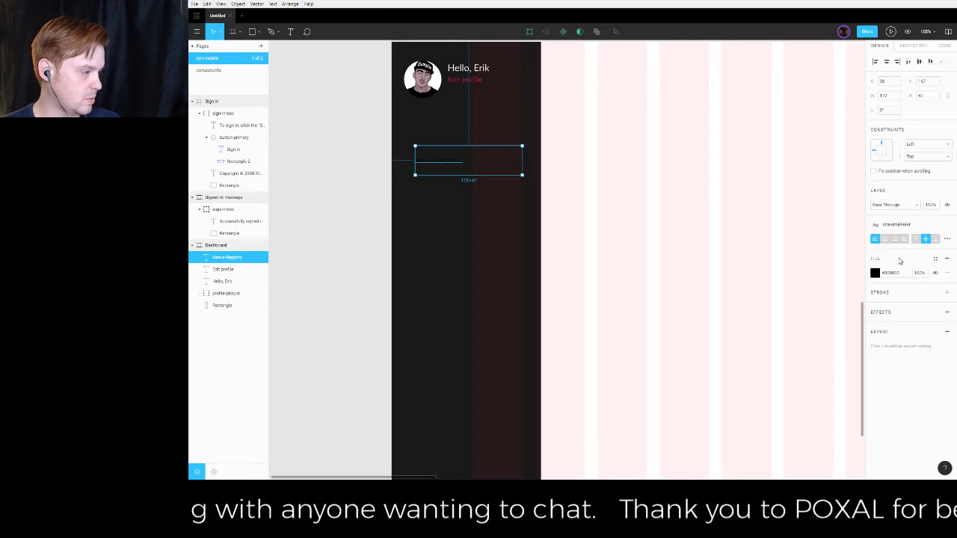
pyautogui.click(936, 259)
pyautogui.click(882, 291)
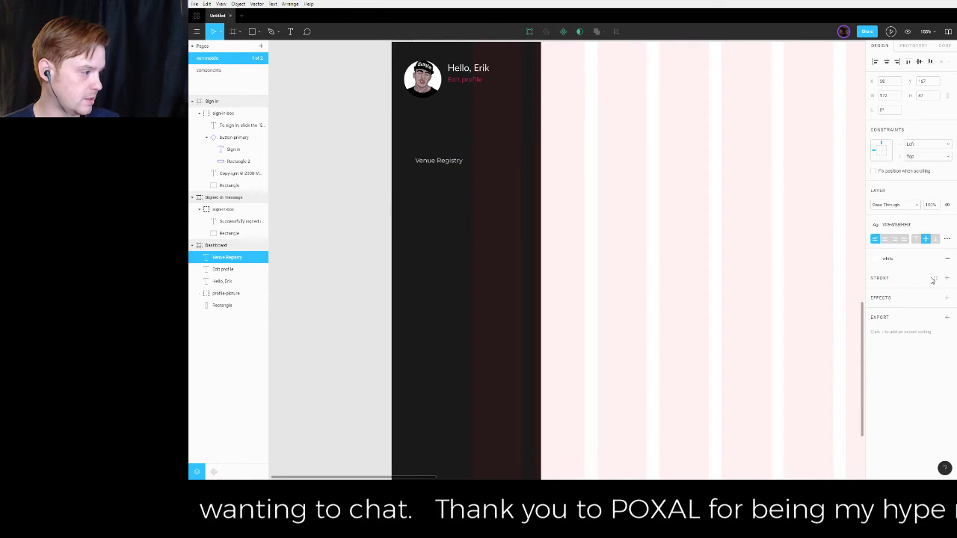
# - Try the flamingo color style on the "Venue Registry" text's fill and switch it back to white
pyautogui.click(621, 237)
pyautogui.click(442, 162)
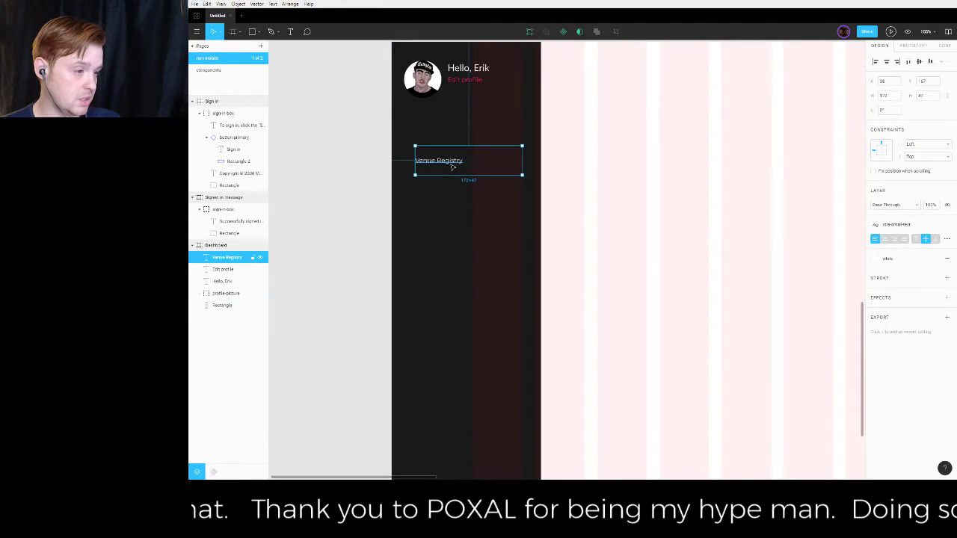
pyautogui.click(934, 259)
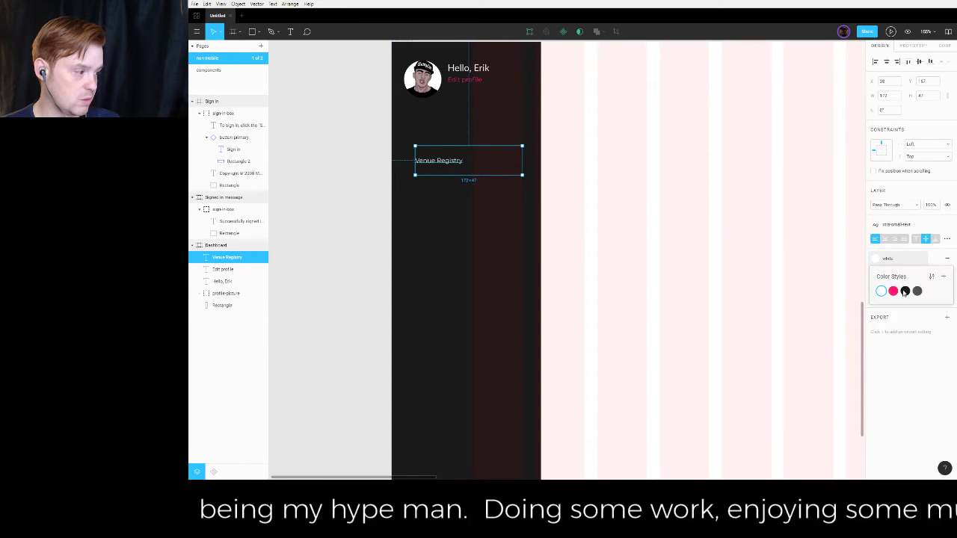
pyautogui.click(893, 291)
pyautogui.click(446, 183)
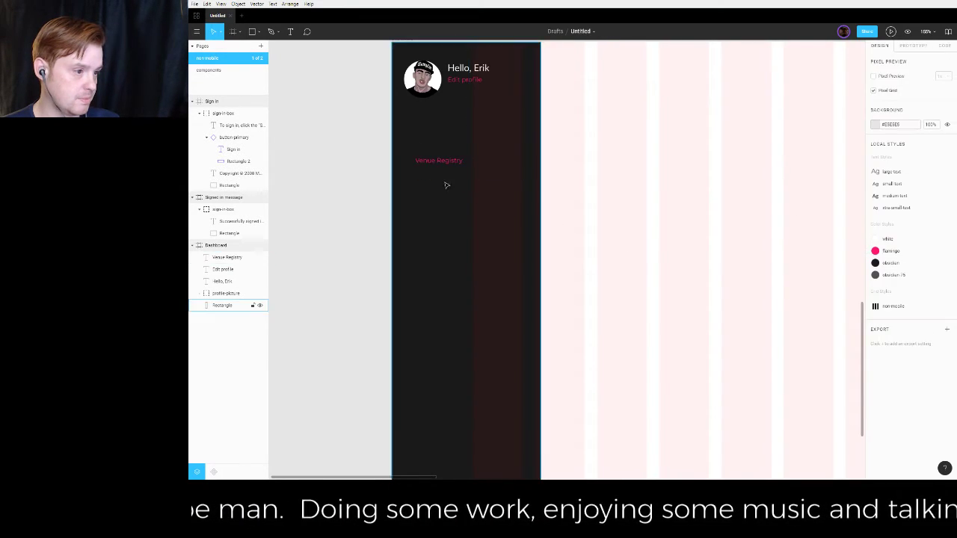
pyautogui.click(435, 162)
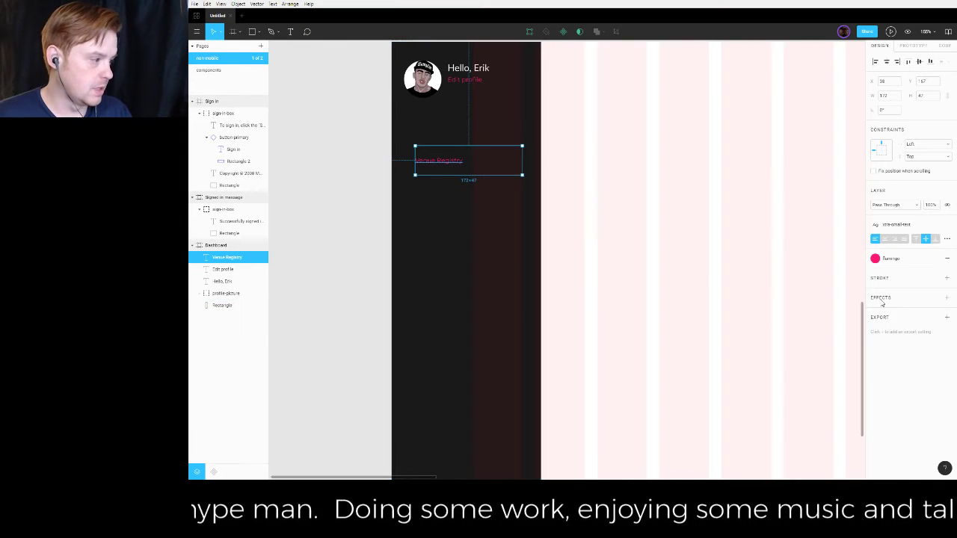
pyautogui.click(875, 259)
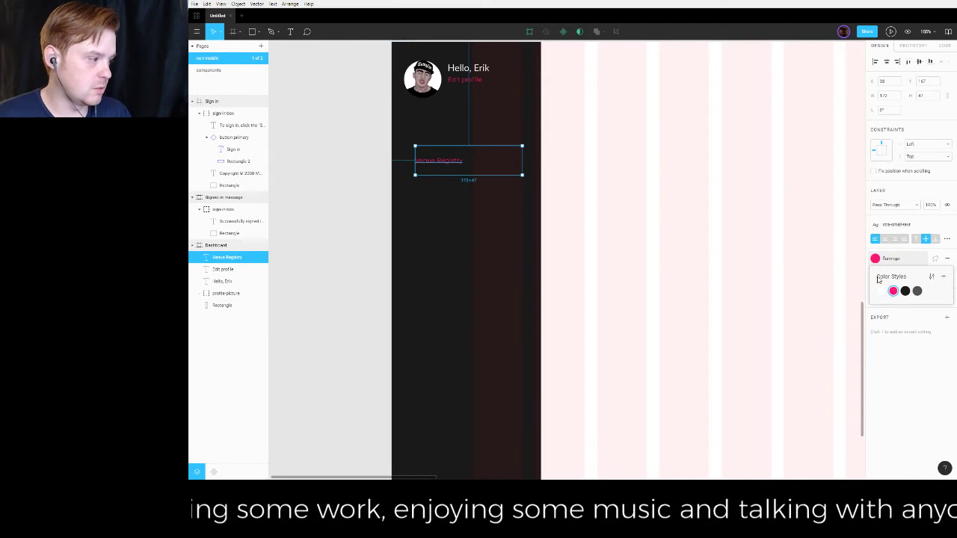
pyautogui.click(888, 293)
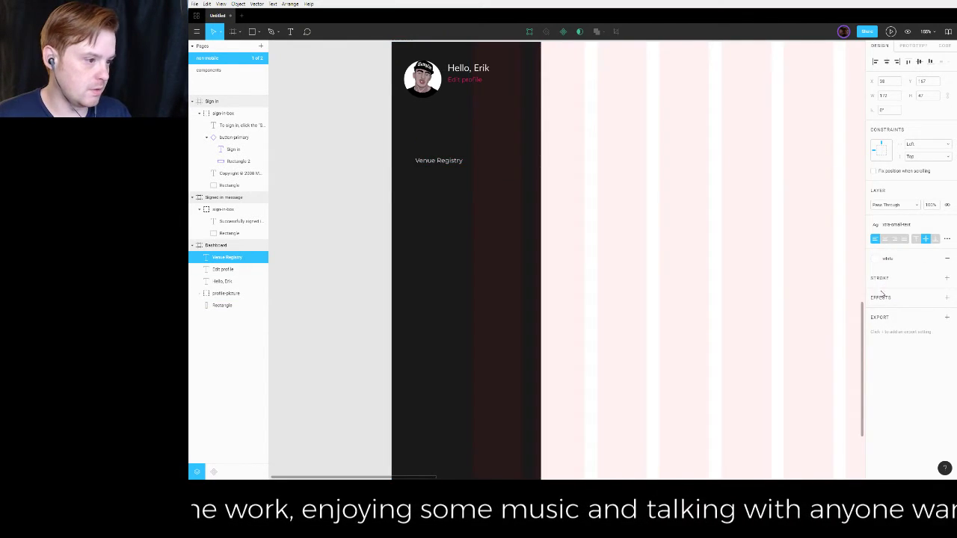
# - Try the large-text style on the "Venue Registry" text and settle on the medium-text style
pyautogui.click(925, 226)
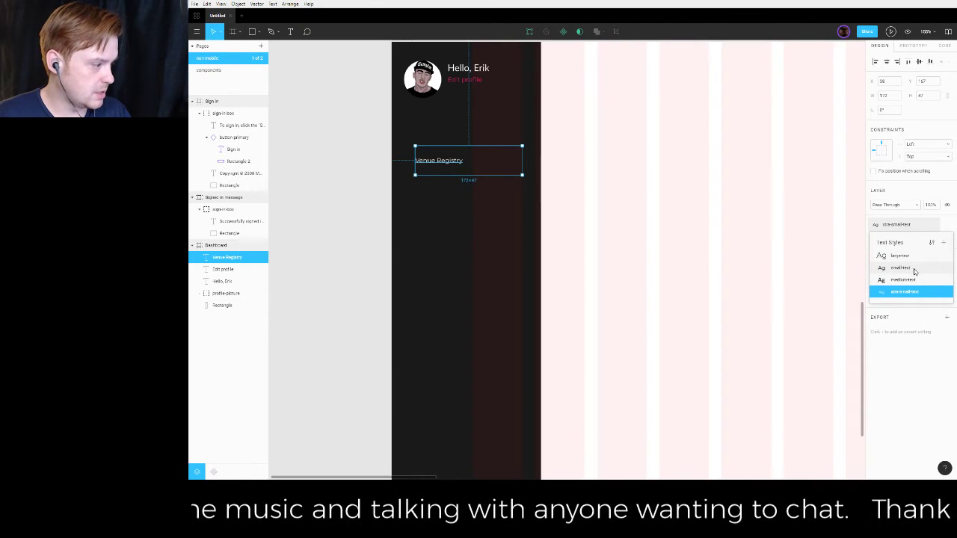
pyautogui.click(914, 257)
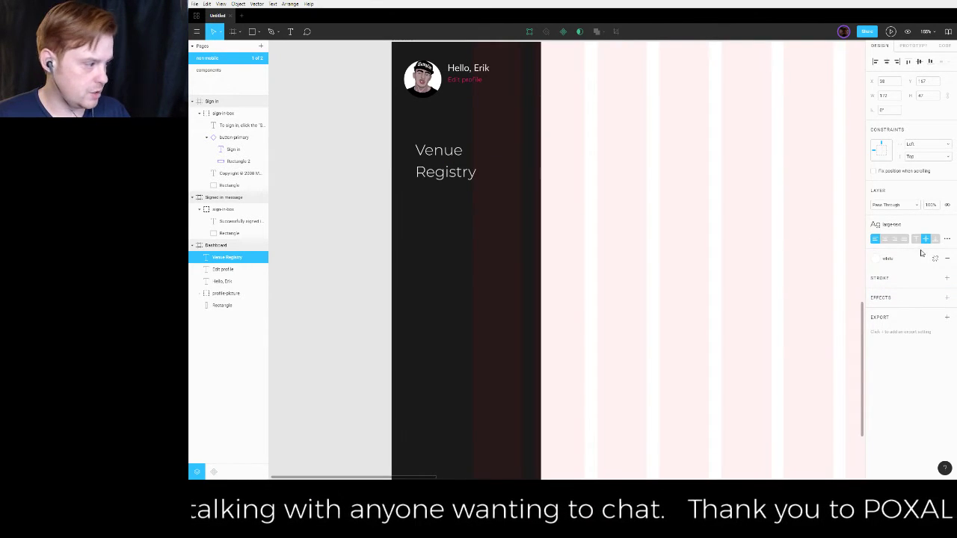
pyautogui.click(919, 225)
pyautogui.click(913, 278)
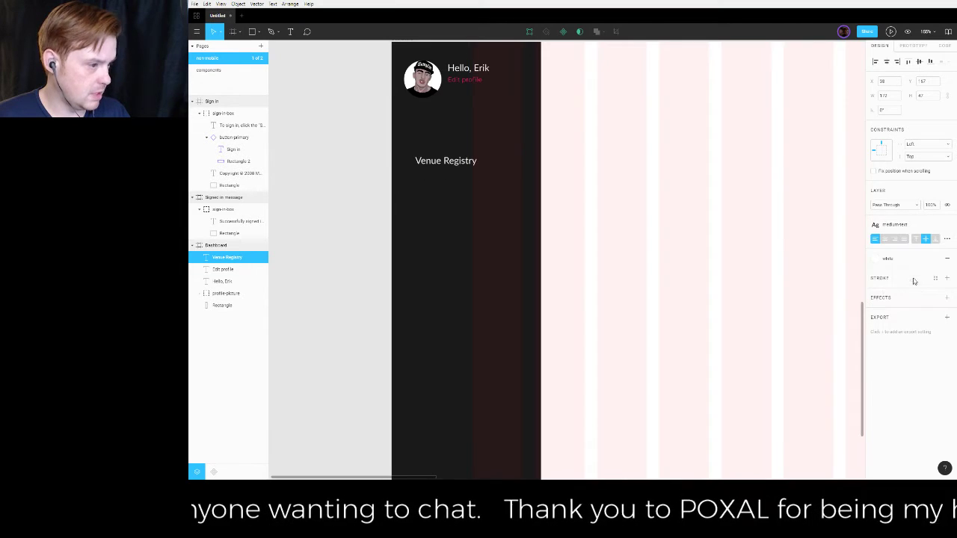
pyautogui.click(442, 192)
# - Set the "Venue Registry" text box to auto-resize by width and move it to about X 71, Y 159
pyautogui.click(505, 174)
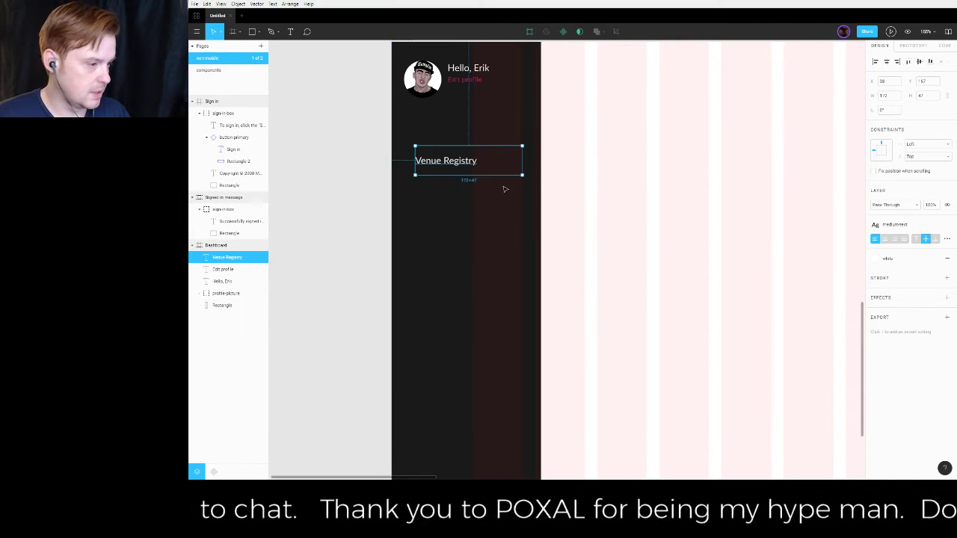
pyautogui.moveTo(520, 164); pyautogui.dragTo(500, 165)
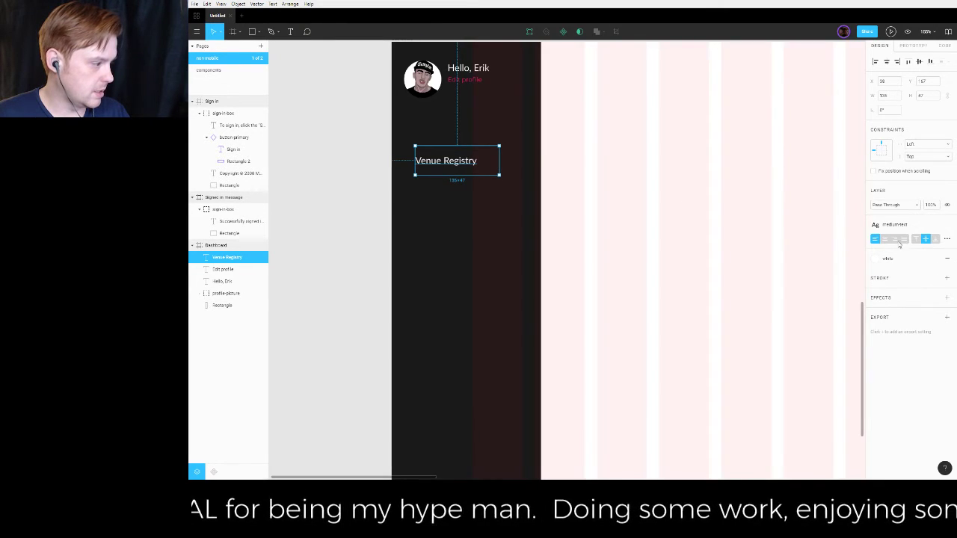
pyautogui.click(945, 238)
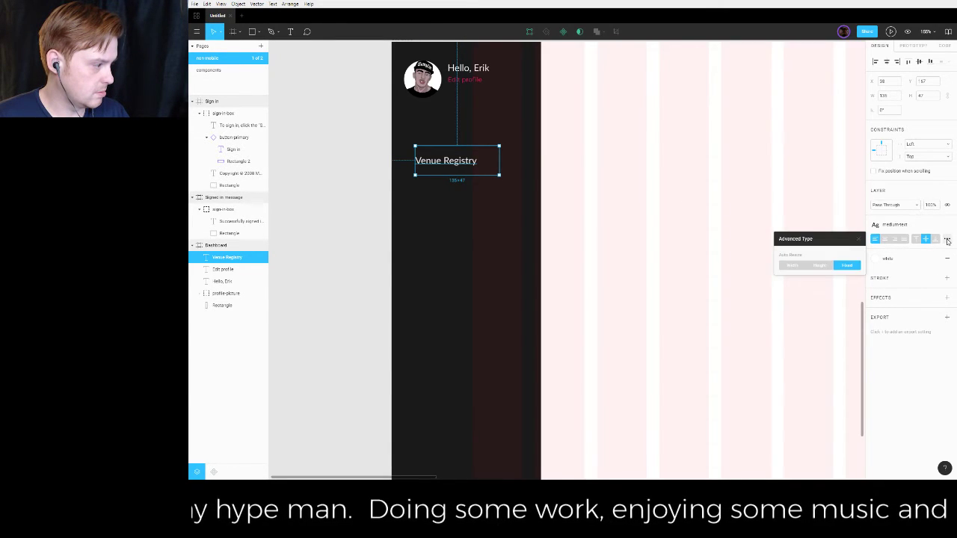
pyautogui.click(788, 266)
pyautogui.click(573, 192)
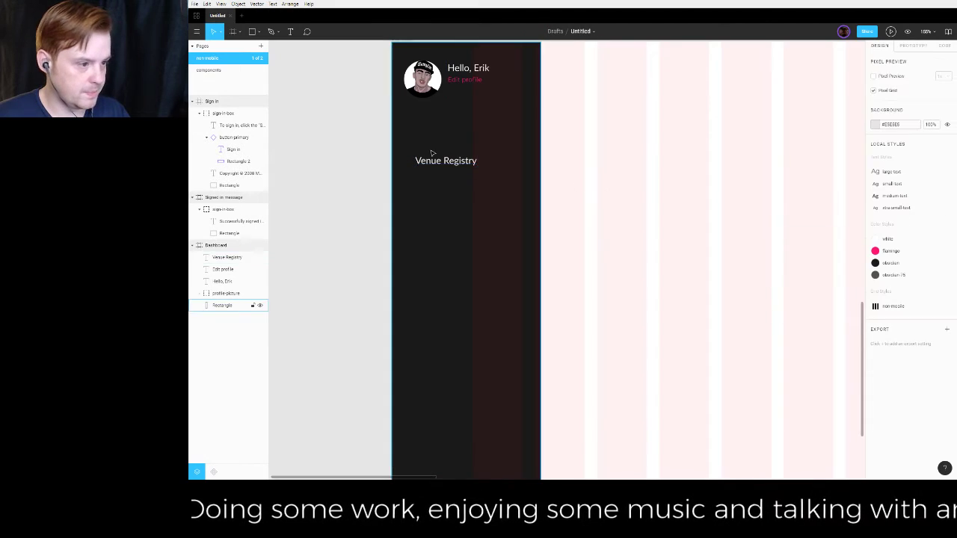
pyautogui.moveTo(448, 161)
pyautogui.mouseDown()
pyautogui.moveTo(464, 169)
pyautogui.moveTo(464, 156)
pyautogui.mouseUp()
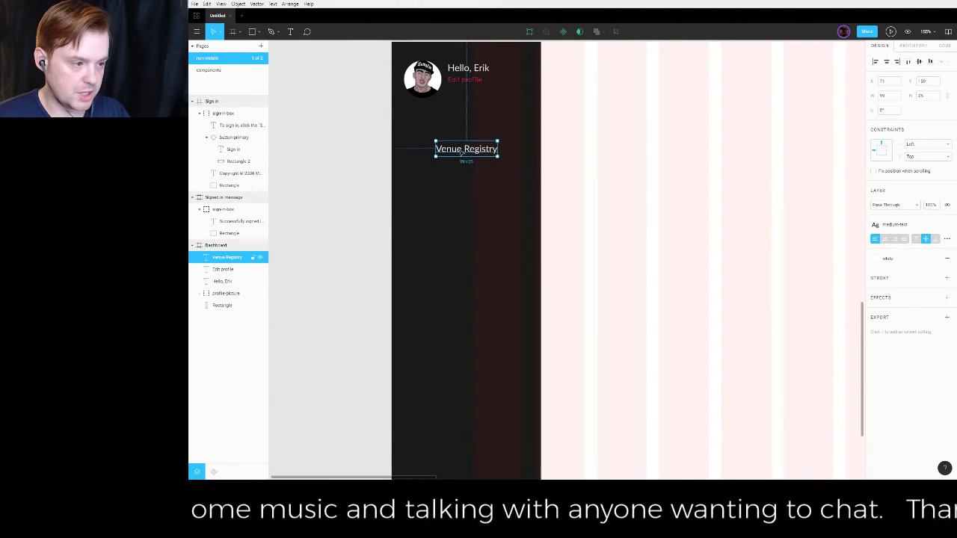
pyautogui.click(569, 171)
# - Detach the medium-text style from the "Venue Registry" text and transform its letters to uppercase
pyautogui.click(486, 154)
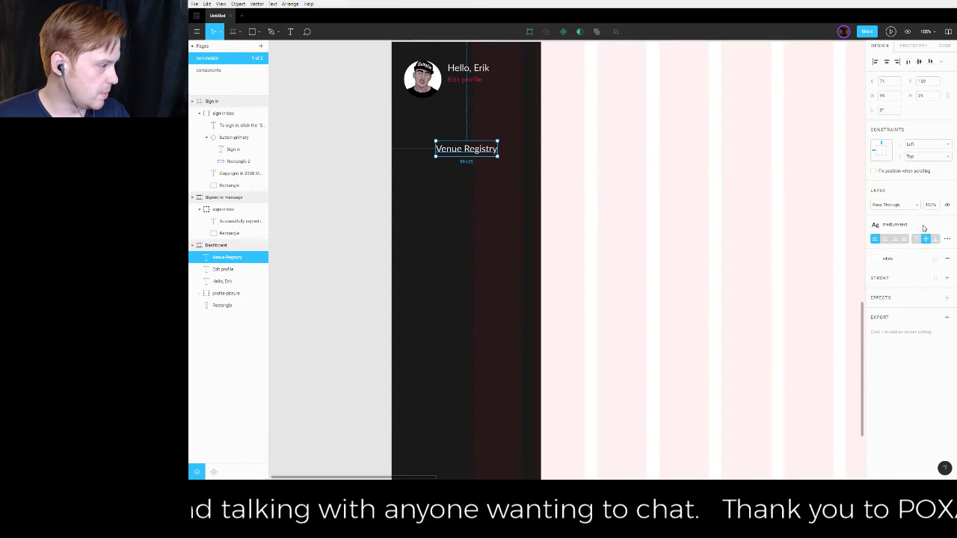
pyautogui.click(946, 238)
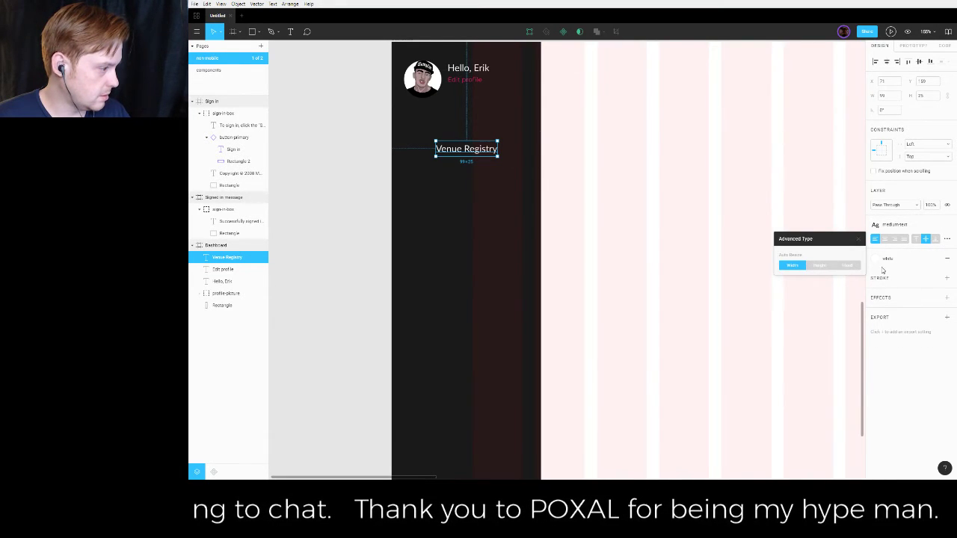
pyautogui.click(946, 224)
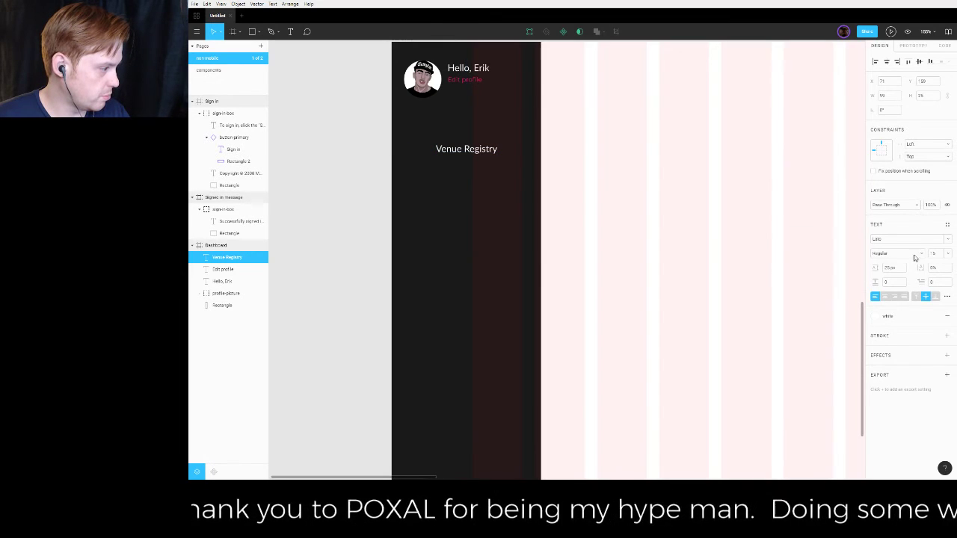
pyautogui.click(946, 296)
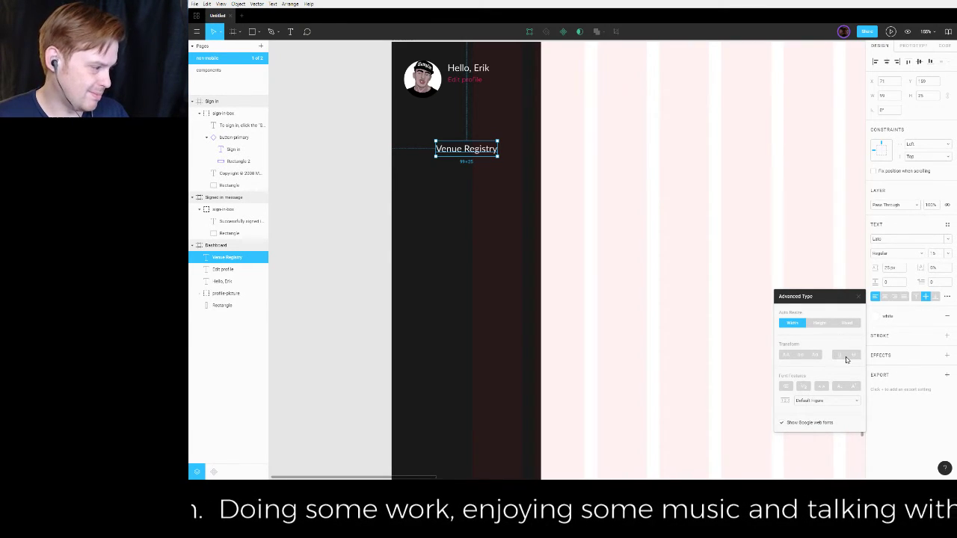
pyautogui.click(785, 355)
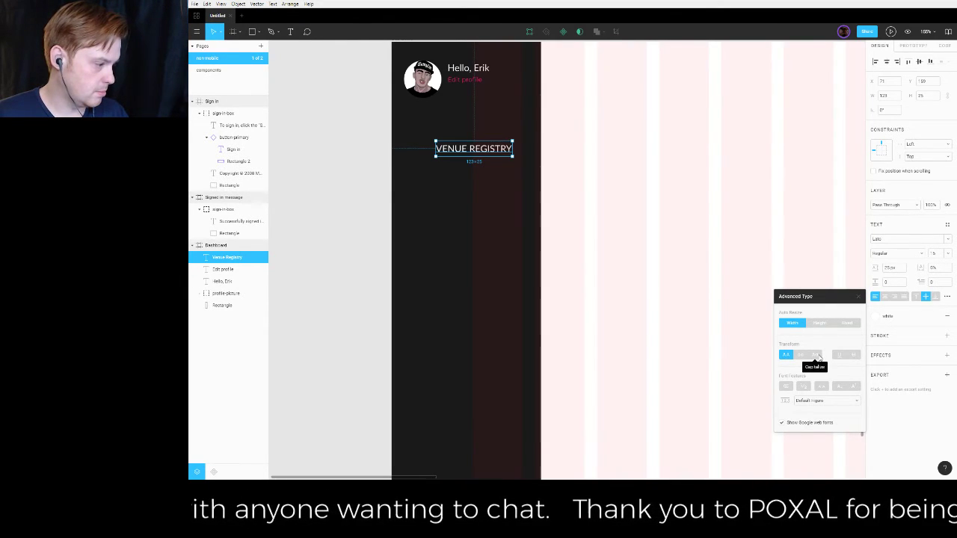
pyautogui.click(634, 355)
# - Create a new text style named medium-upper-text from the uppercase "Venue Registry" text
pyautogui.click(461, 150)
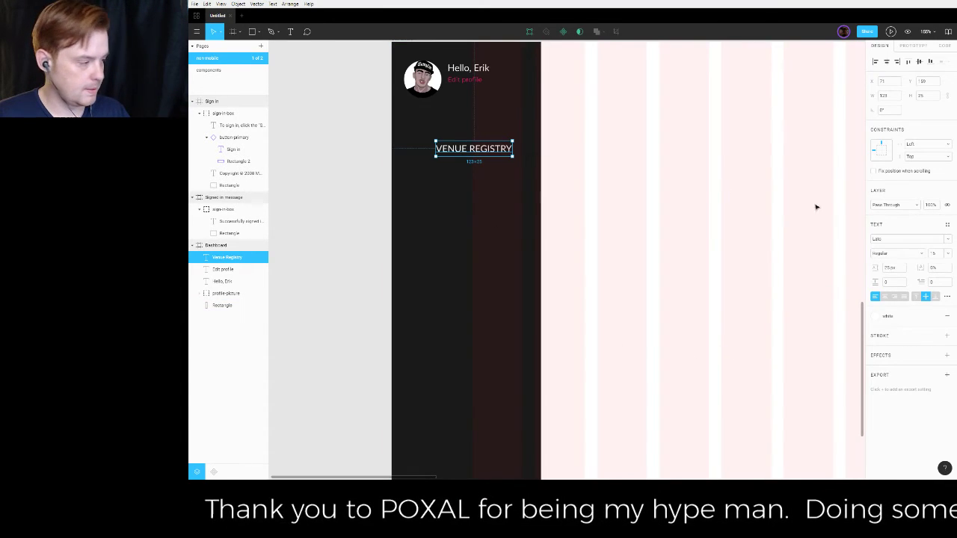
pyautogui.click(947, 224)
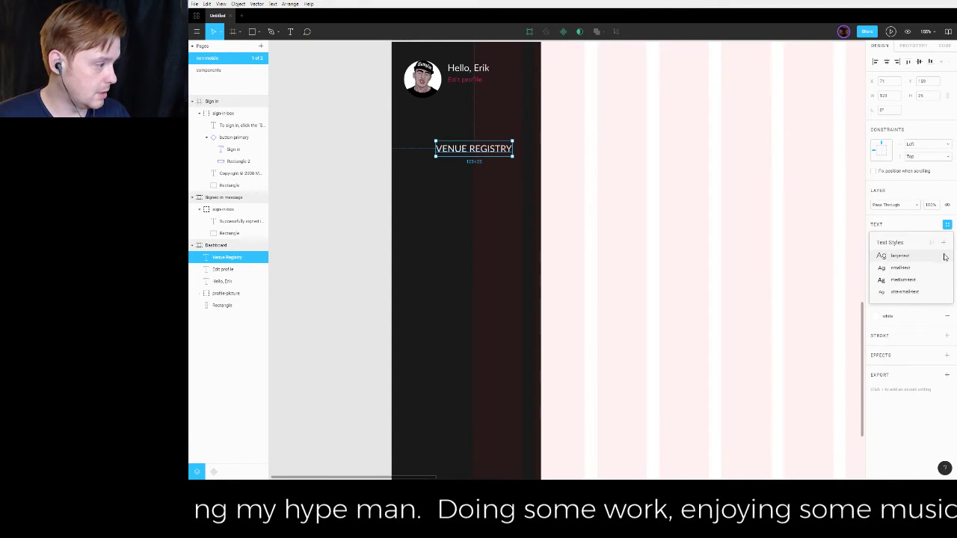
pyautogui.click(942, 243)
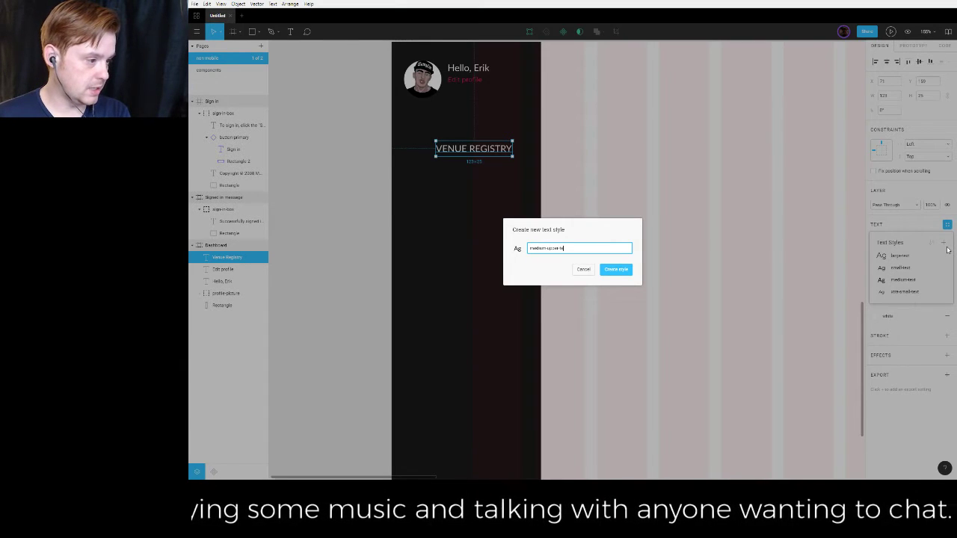
pyautogui.press('Return')
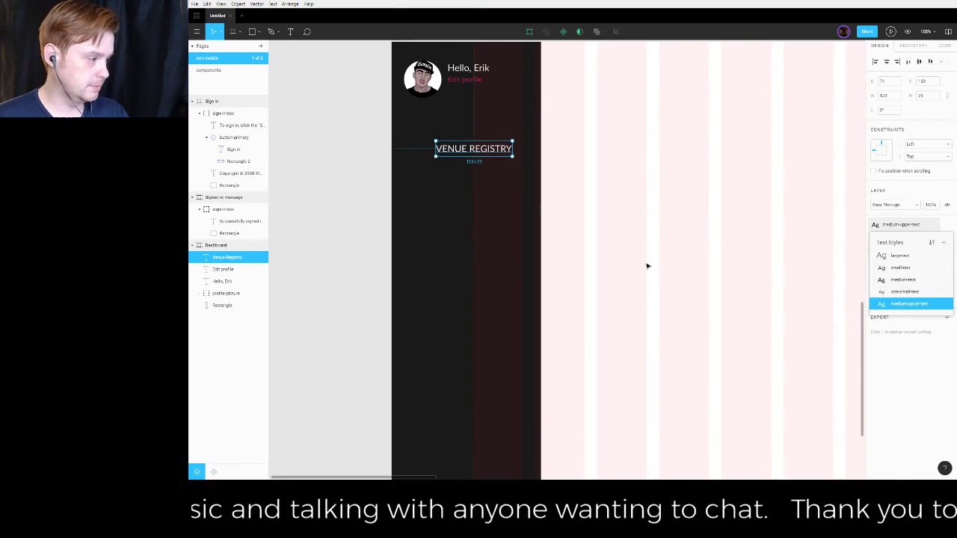
pyautogui.click(647, 265)
# - Center the "Venue Registry" text horizontally in the sidebar and place a copy of it below at about Y 234
pyautogui.moveTo(497, 154)
pyautogui.mouseDown()
pyautogui.moveTo(474, 155)
pyautogui.moveTo(489, 155)
pyautogui.mouseUp()
pyautogui.click(457, 160)
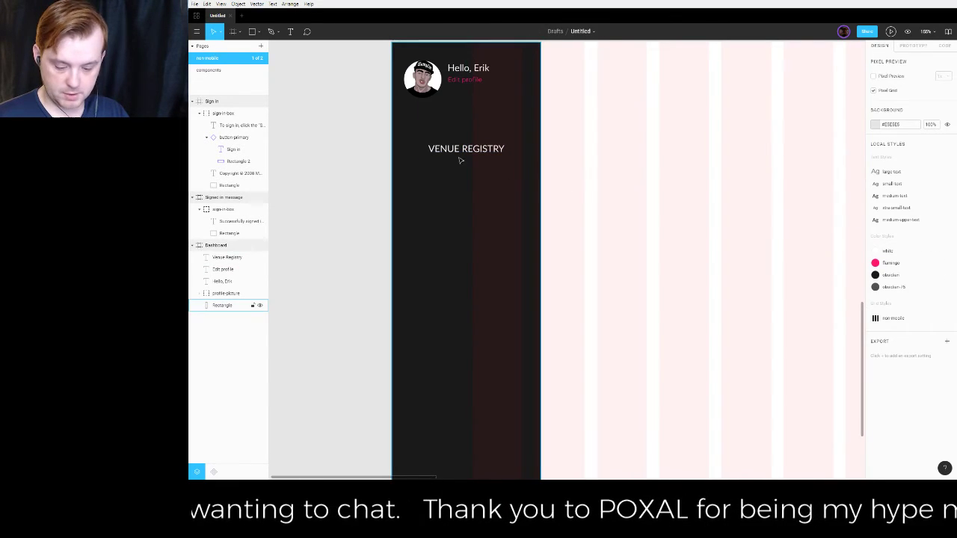
pyautogui.click(455, 152)
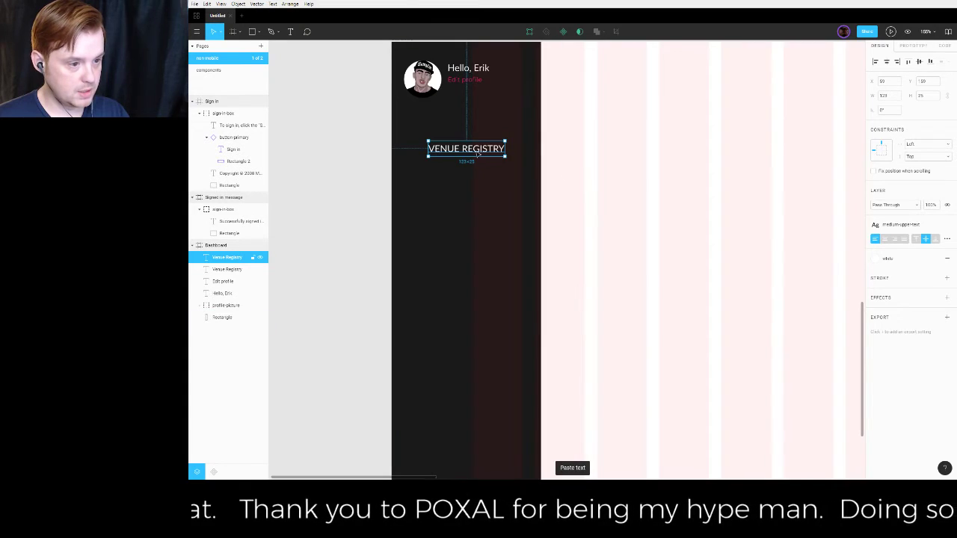
pyautogui.moveTo(467, 152); pyautogui.dragTo(480, 199)
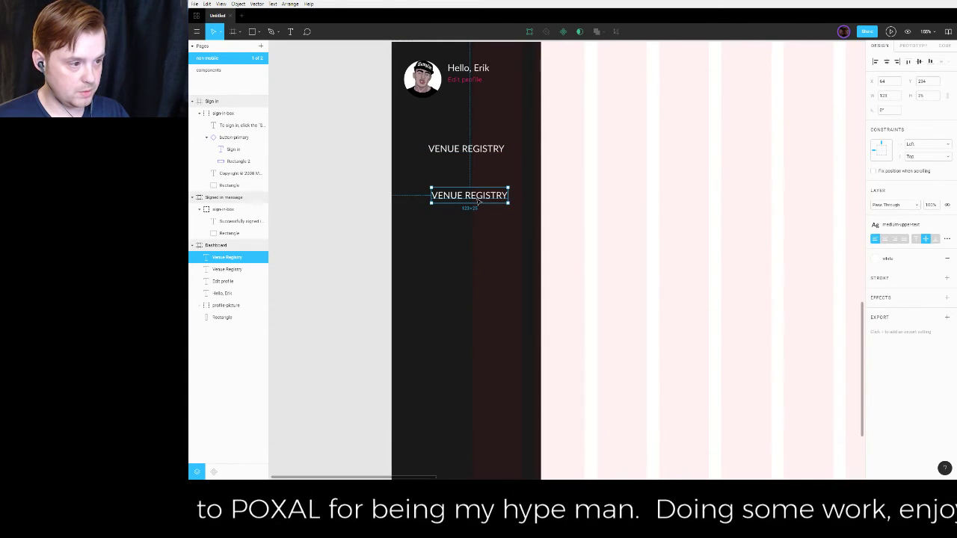
# - Change the wording of the lower "Venue Registry" copy to "Itinerary Planner"
pyautogui.doubleClick(477, 196)
pyautogui.write('Planner')
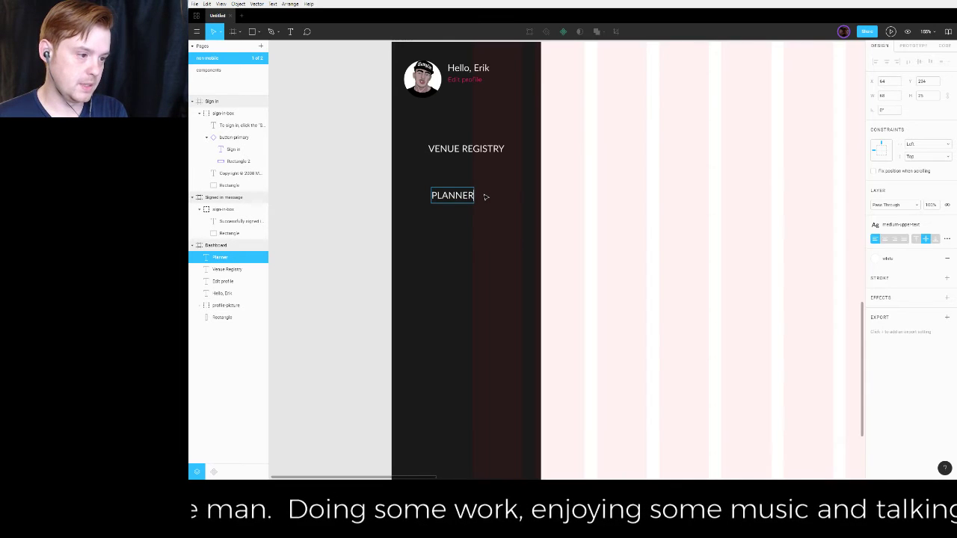
pyautogui.hotkey('ctrl', 'a')
pyautogui.write('Itiner')
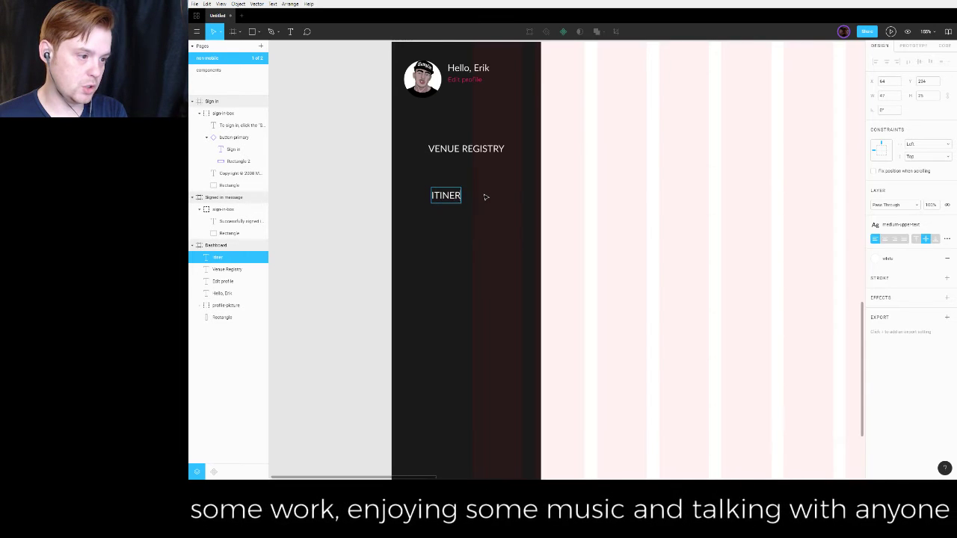
pyautogui.write('ary Planne')
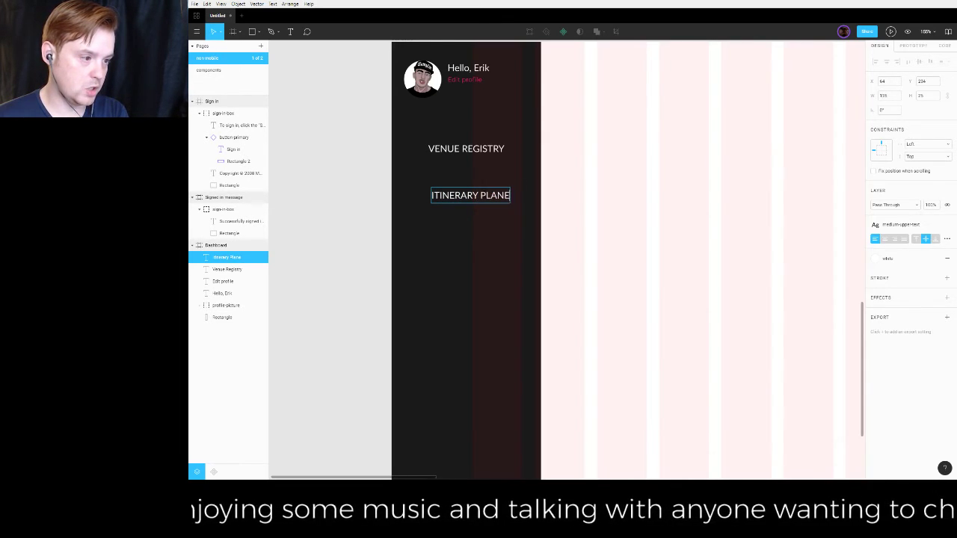
pyautogui.press('BackSpace')
pyautogui.press('BackSpace')
pyautogui.write('ner')
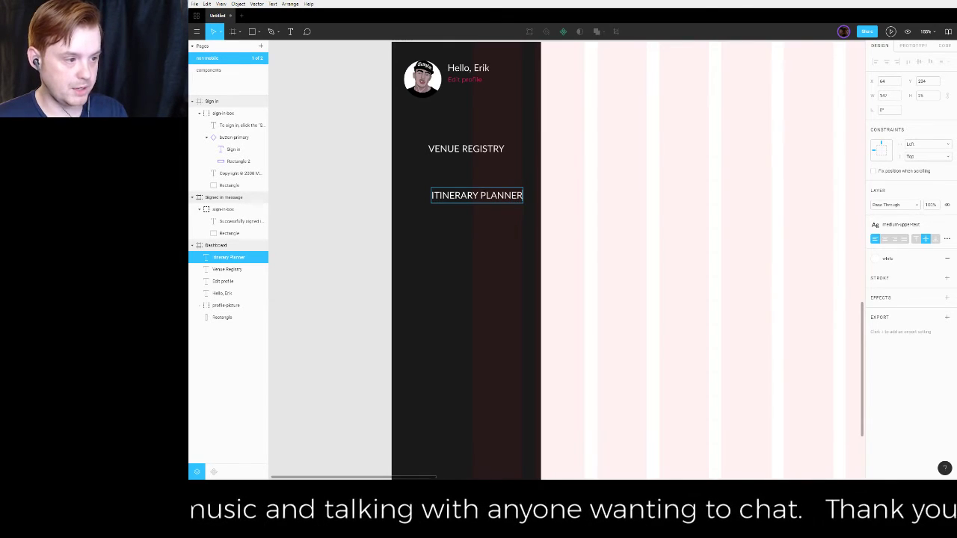
pyautogui.press('Escape')
# - Center the "Itinerary Planner" text under "Venue Registry" with a 25 px gap, at X 47, Y 209
pyautogui.moveTo(511, 202)
pyautogui.mouseDown()
pyautogui.moveTo(500, 205)
pyautogui.moveTo(504, 188)
pyautogui.mouseUp()
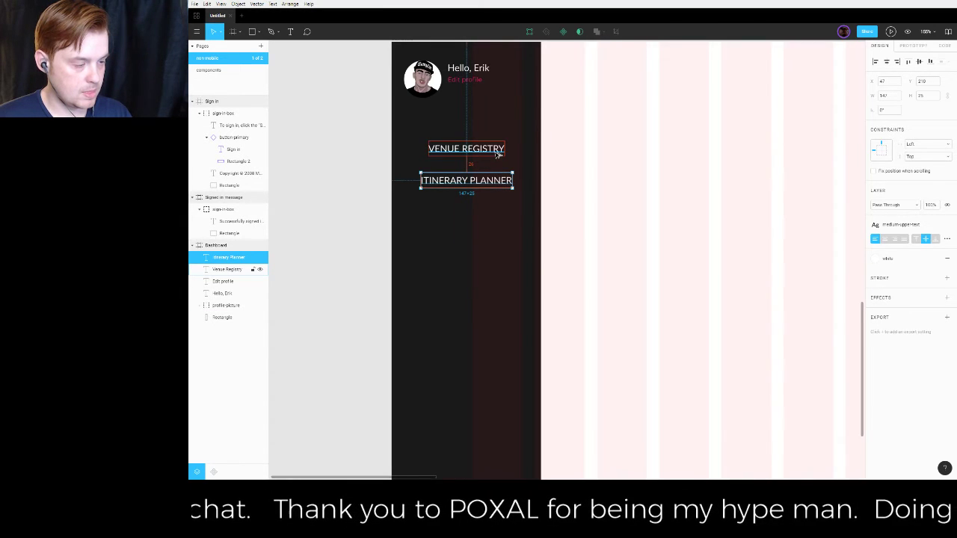
pyautogui.press('Up')
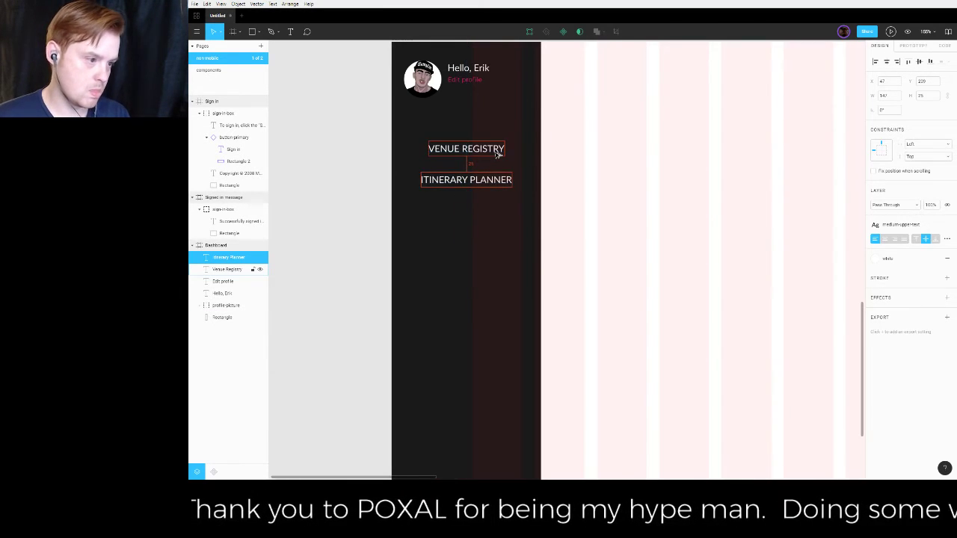
pyautogui.click(666, 214)
pyautogui.scroll(-1, 624, 301)
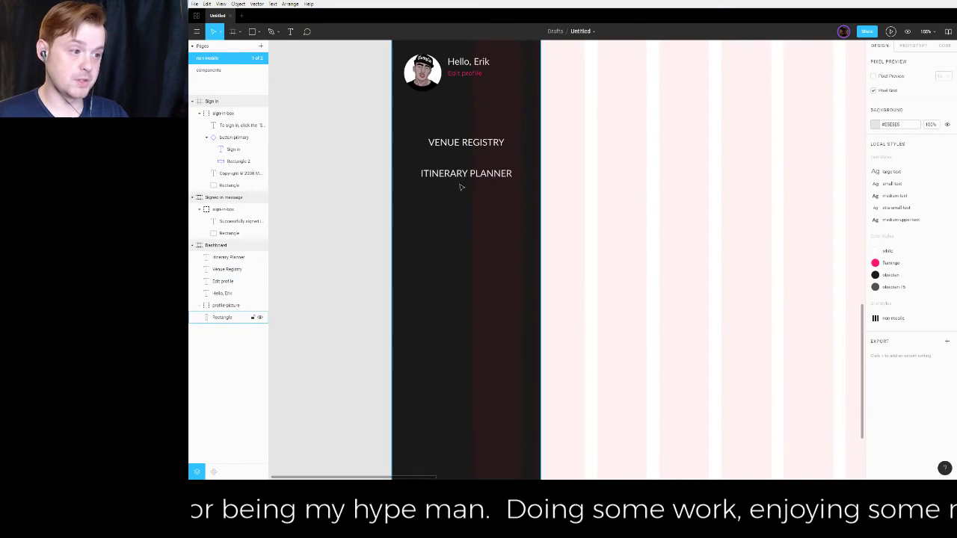
pyautogui.scroll(5, 449, 262)
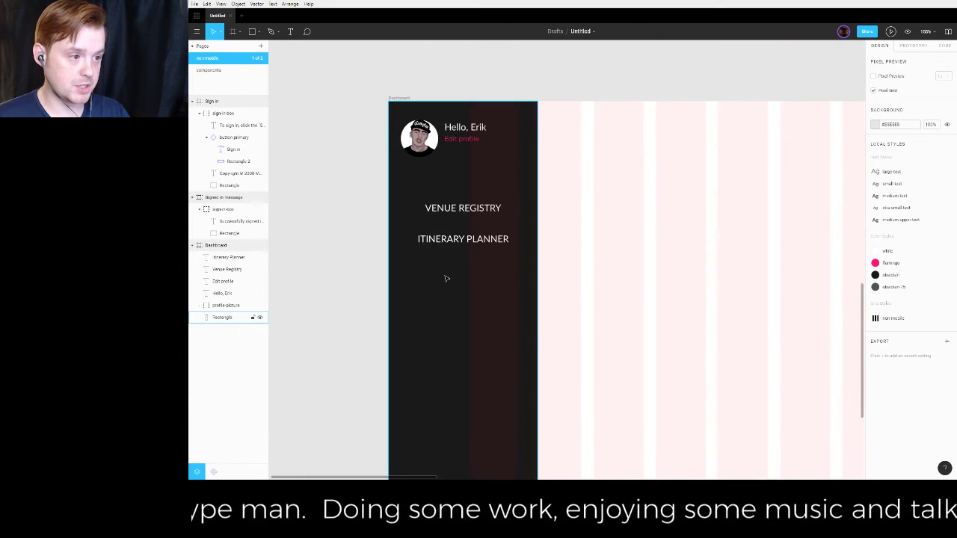
pyautogui.scroll(-2, 446, 280)
pyautogui.scroll(-10, 452, 291)
pyautogui.scroll(5, 460, 277)
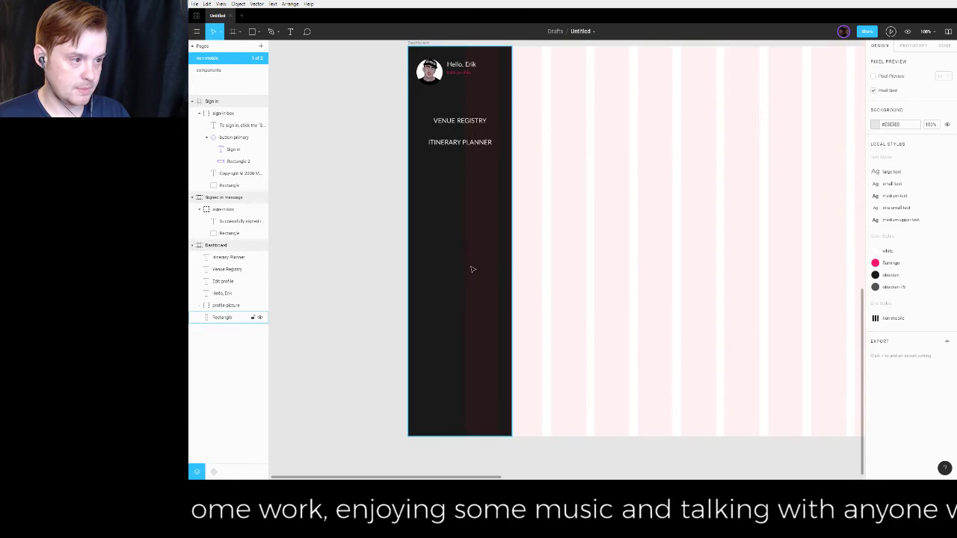
# - Duplicate the "Venue Registry" text and place the copy near the bottom of the dark sidebar, at about X 73, Y 825
pyautogui.click(469, 143)
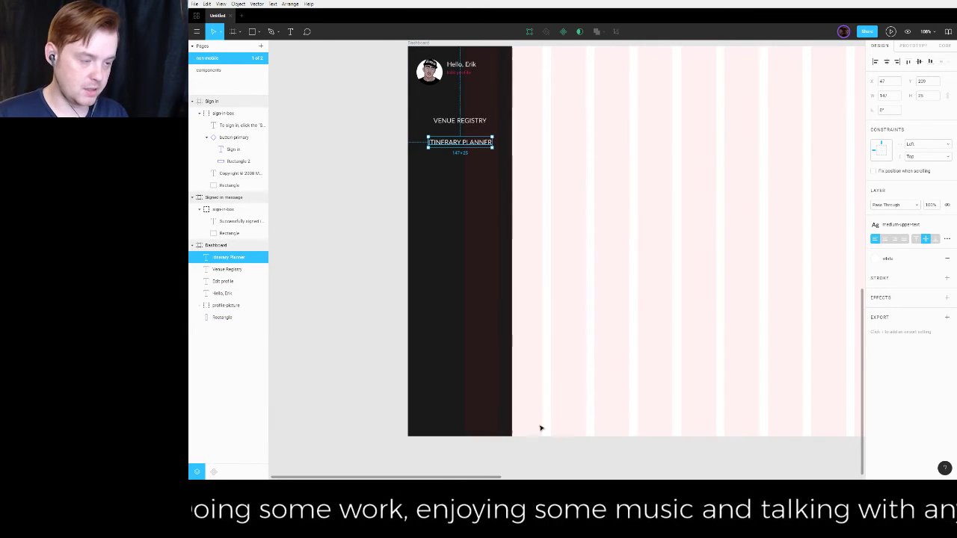
pyautogui.click(495, 376)
pyautogui.click(465, 121)
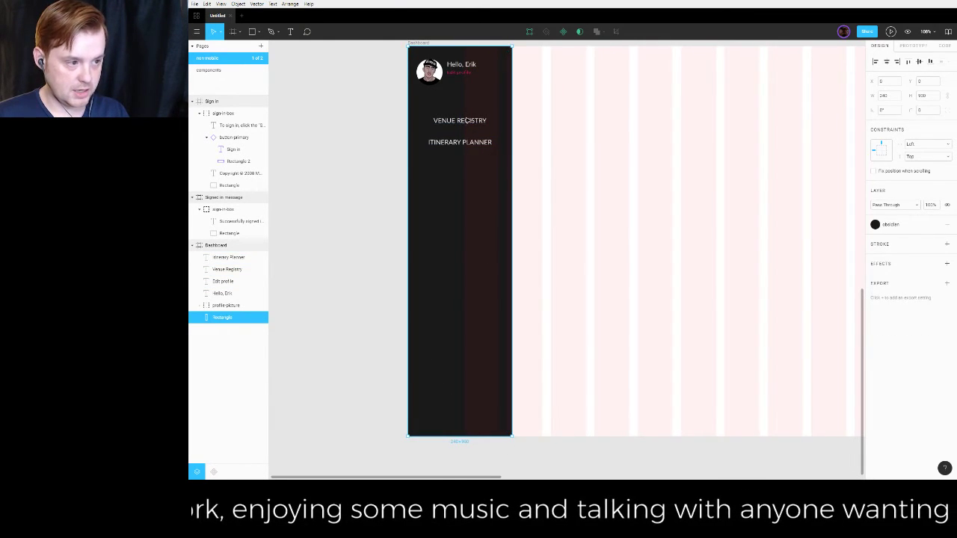
pyautogui.hotkey('ctrl', 'd')
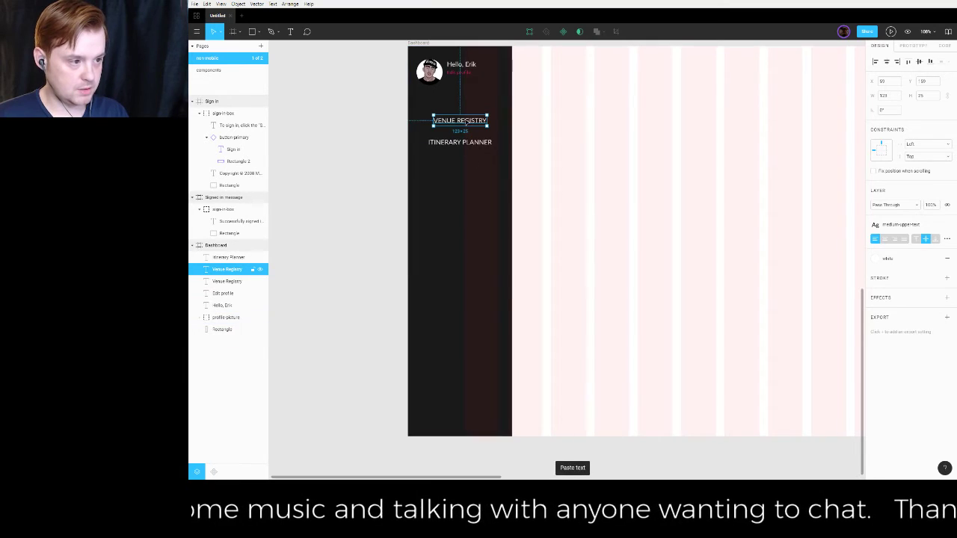
pyautogui.moveTo(478, 177); pyautogui.dragTo(473, 409)
# - Change the wording of the bottom "Venue Registry" copy to "Sign out"
pyautogui.doubleClick(472, 409)
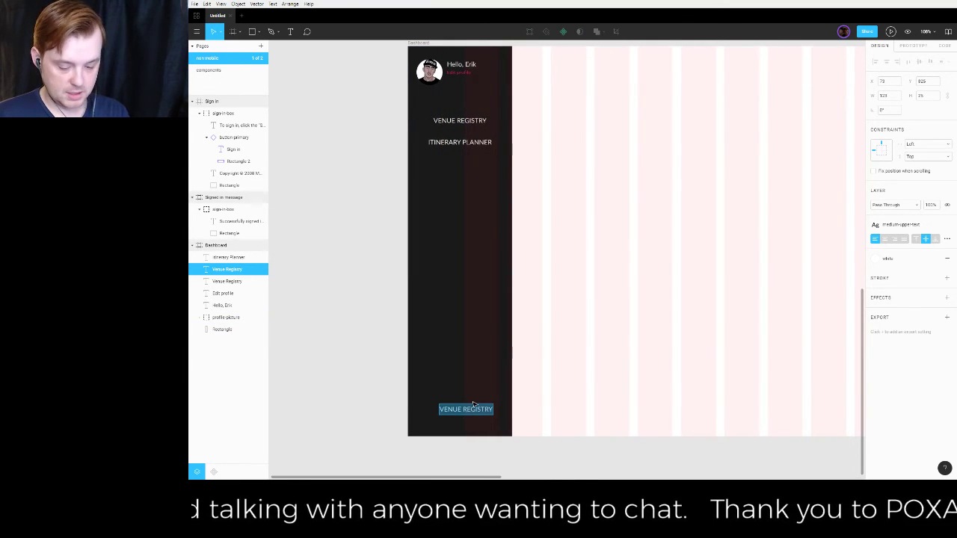
pyautogui.write('Sign out')
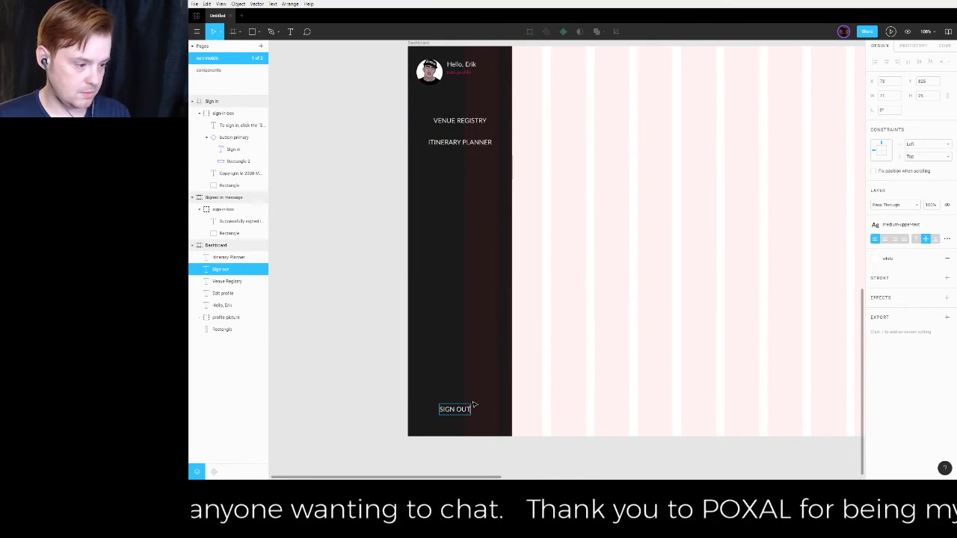
pyautogui.press('Escape')
# - Apply the medium-text style to the "Sign out" text
pyautogui.click(474, 411)
pyautogui.click(464, 410)
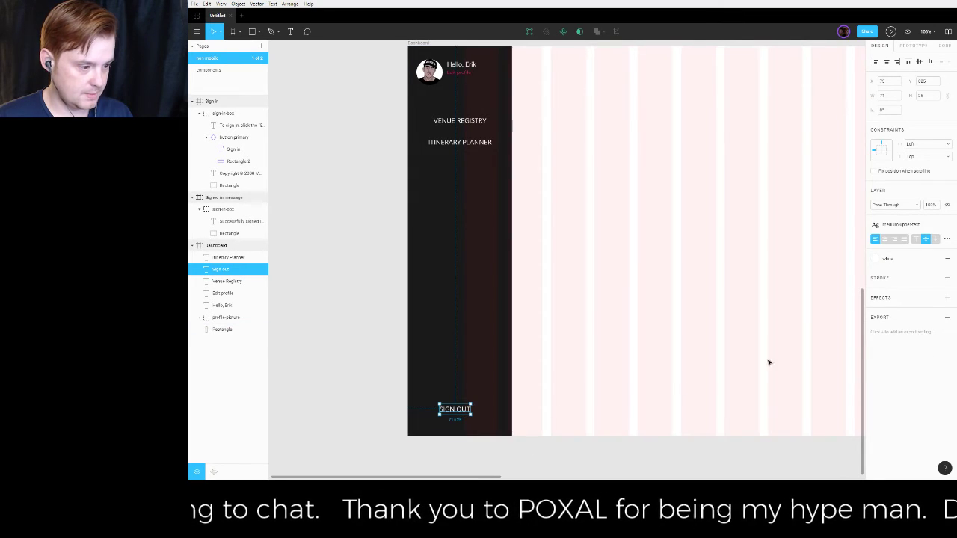
pyautogui.click(900, 224)
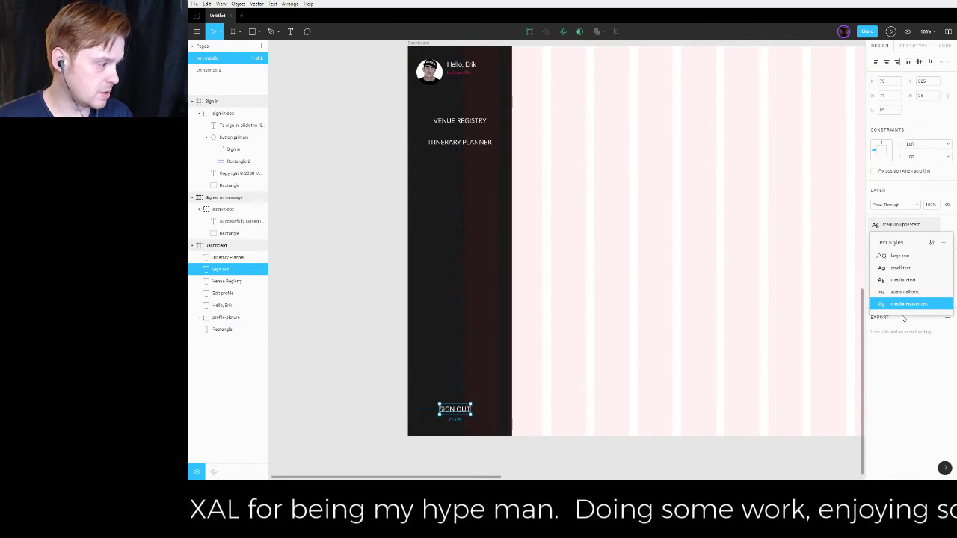
pyautogui.click(914, 280)
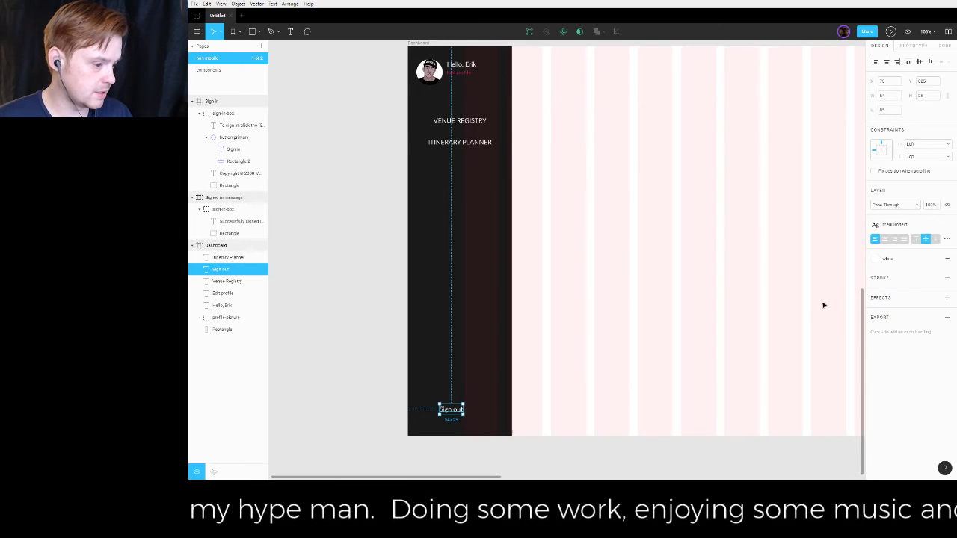
pyautogui.click(602, 384)
# - Move the "Sign out" text to the sidebar's bottom-left corner, aligned with the profile picture's left edge, at X 20, Y 855
pyautogui.moveTo(451, 410); pyautogui.dragTo(432, 440)
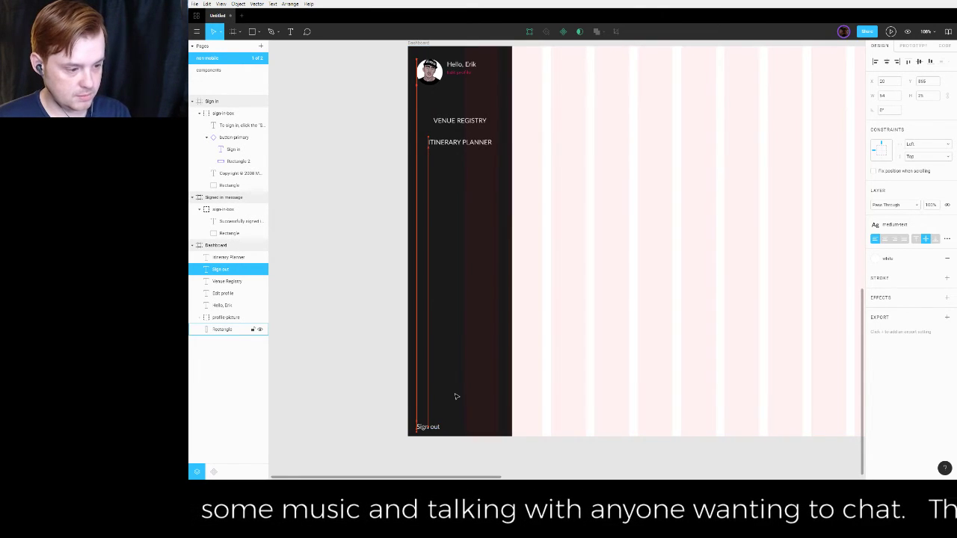
pyautogui.hotkey('shift', 'Up')
pyautogui.hotkey('shift', 'Up')
pyautogui.click(739, 404)
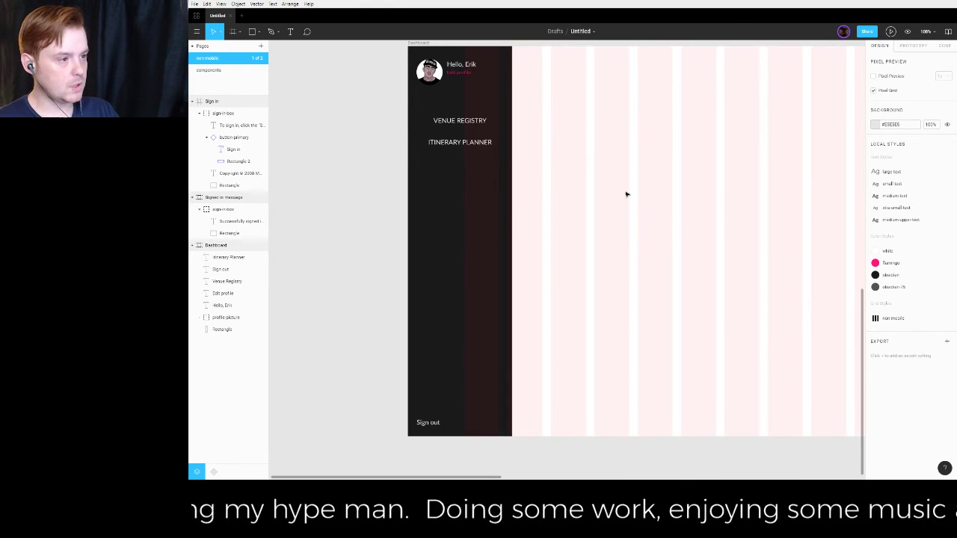
# - Review the Dashboard sidebar's layout up close and alongside the Sign in and Signed in message frames
pyautogui.scroll(2, 625, 196)
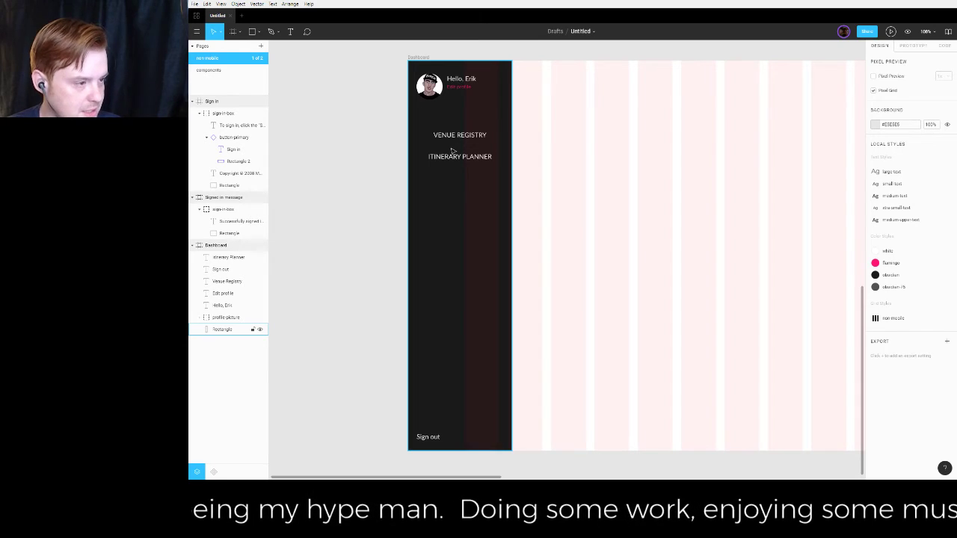
pyautogui.scroll(-5, 453, 135)
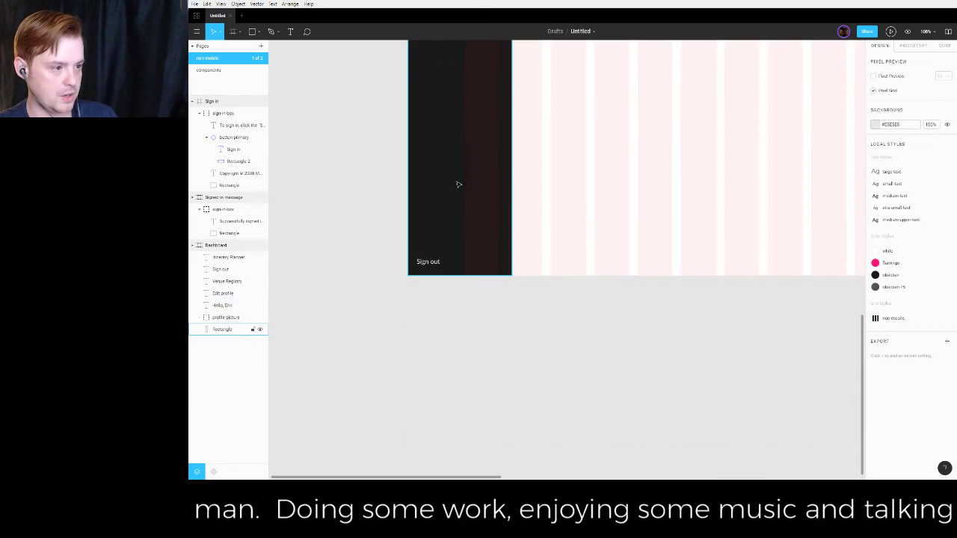
pyautogui.scroll(4, 456, 184)
pyautogui.scroll(-10, 523, 160)
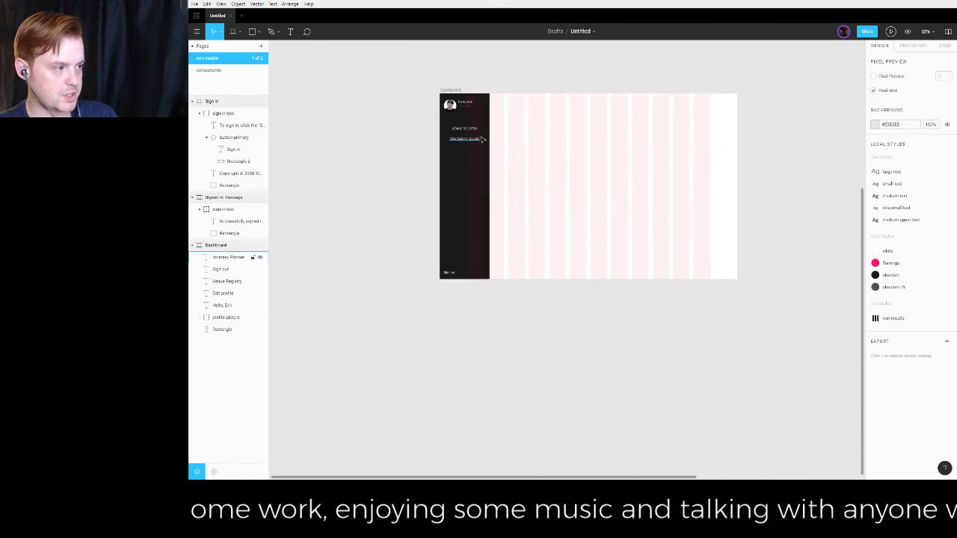
pyautogui.scroll(2, 556, 87)
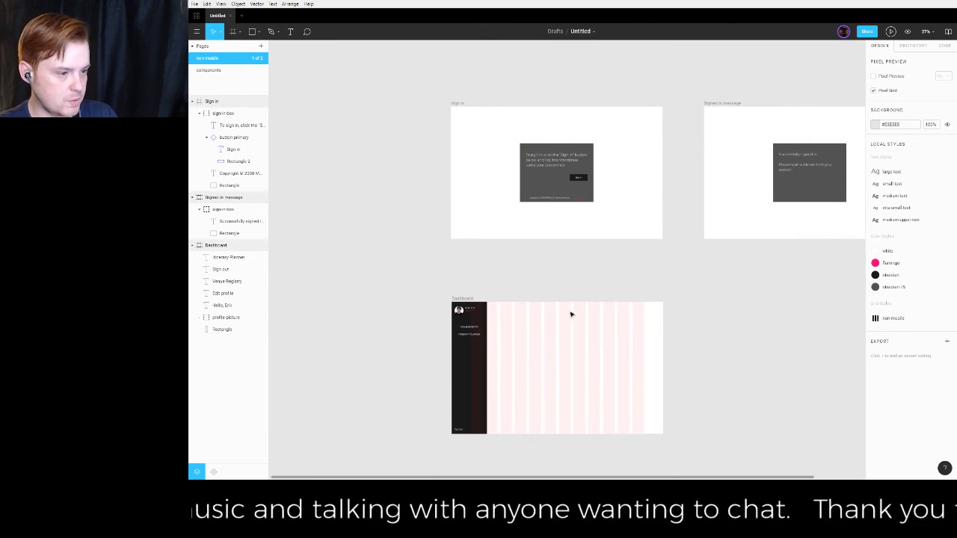
pyautogui.scroll(-5, 576, 267)
pyautogui.scroll(4, 582, 252)
pyautogui.hscroll(8, 585, 258)
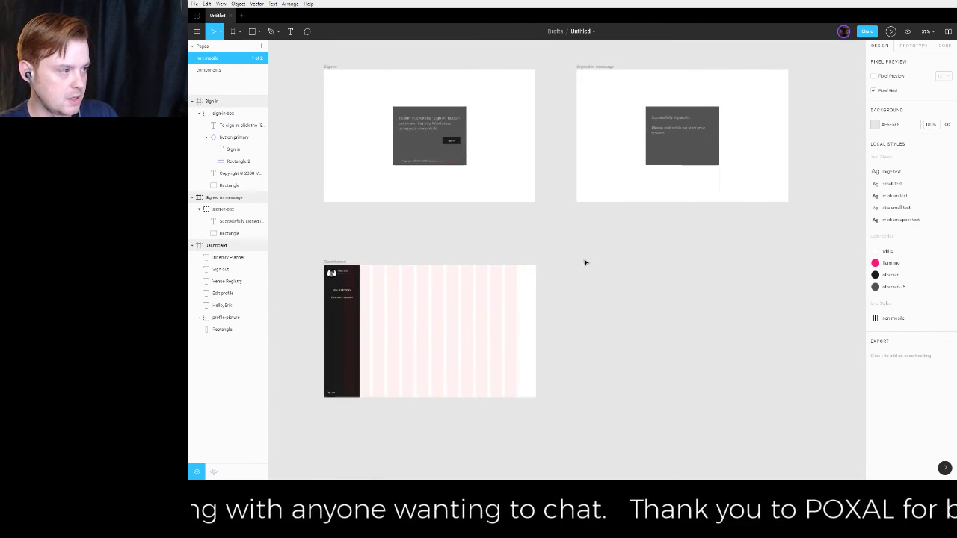
pyautogui.hscroll(-6, 576, 259)
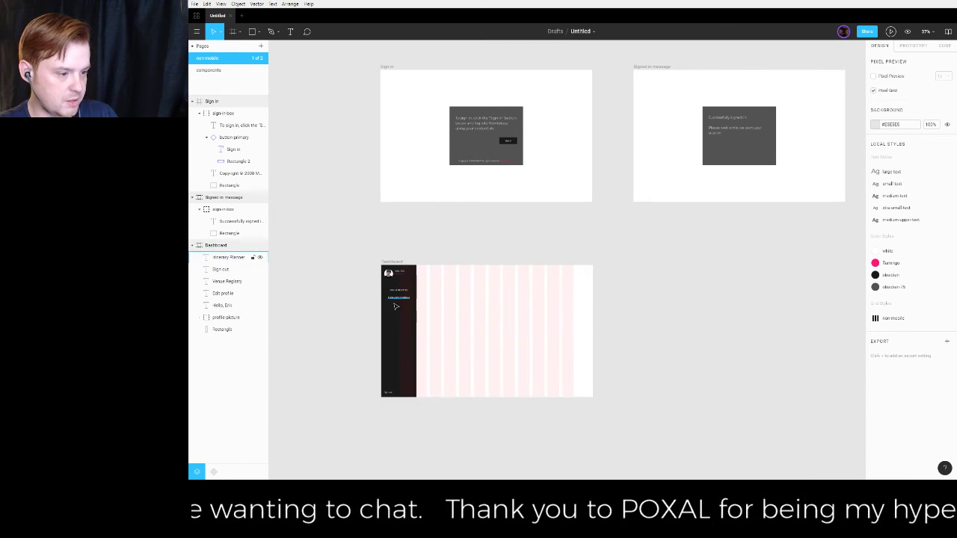
pyautogui.click(395, 309)
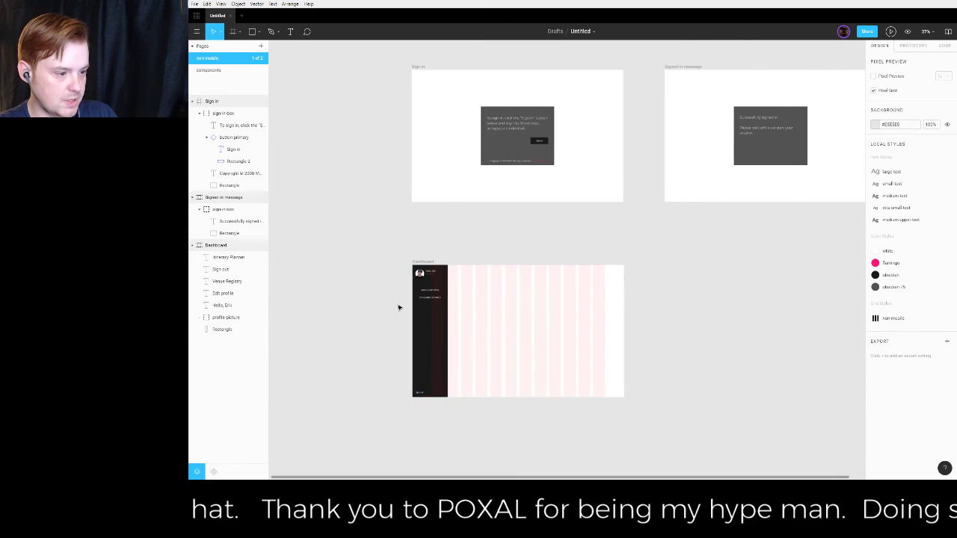
pyautogui.scroll(6, 397, 306)
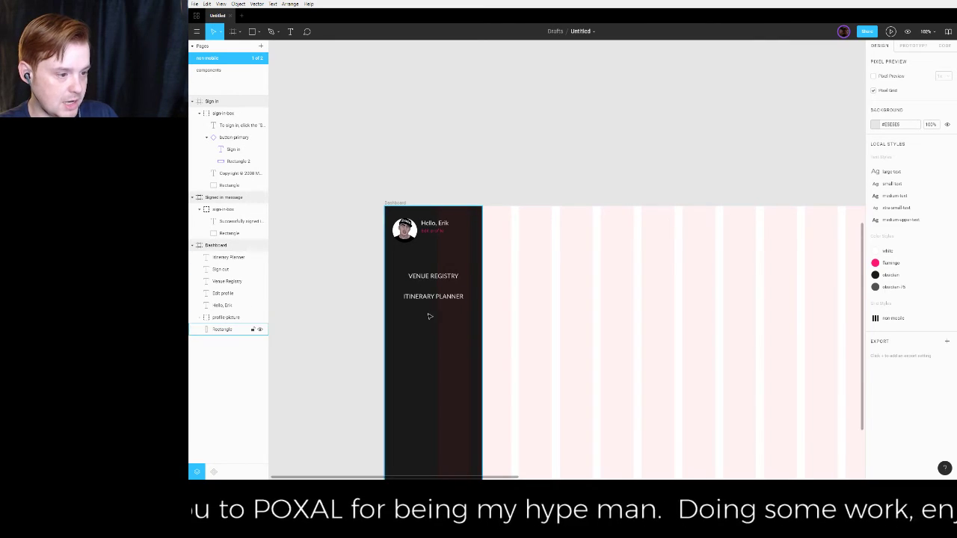
pyautogui.scroll(-3, 429, 316)
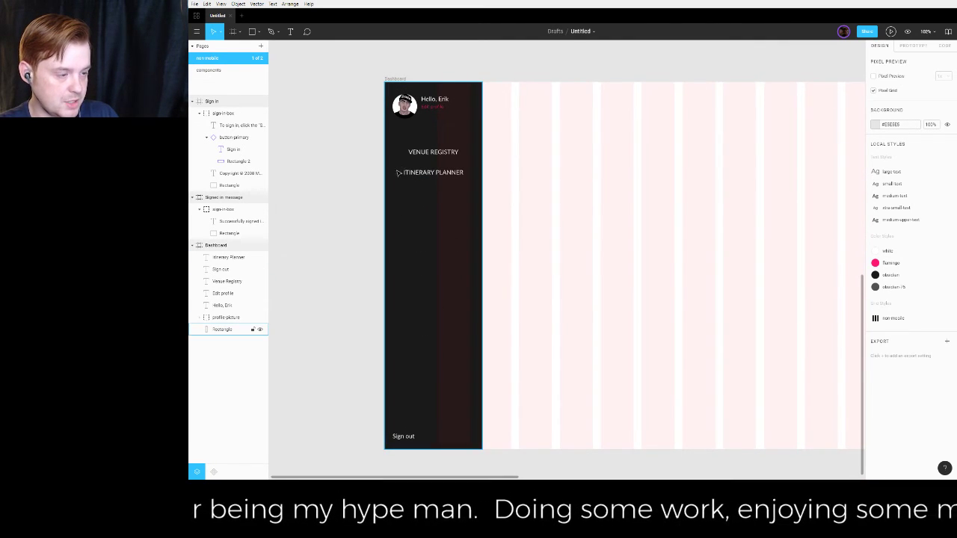
pyautogui.click(516, 217)
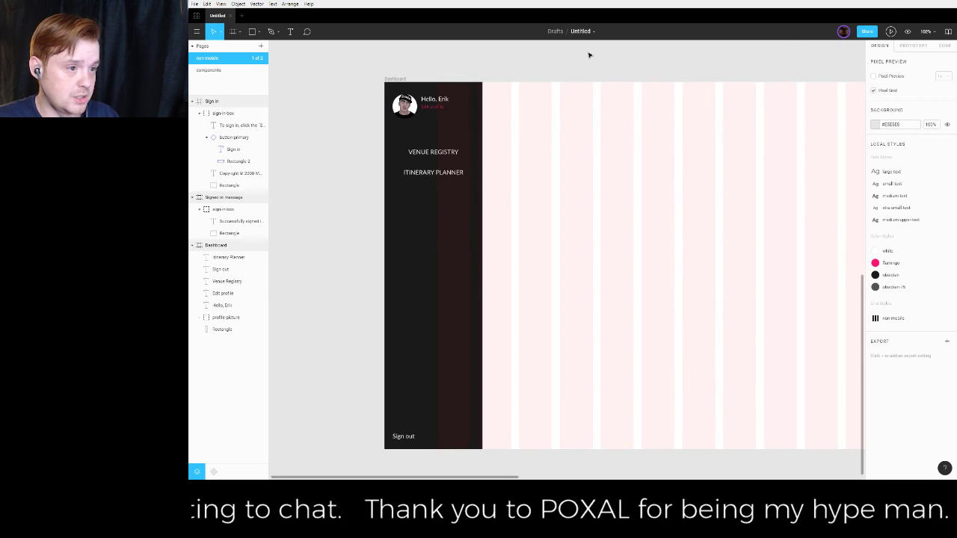
# - Present the prototype, go from the Sign in screen through to the Dashboard screen, and close the preview
pyautogui.click(889, 31)
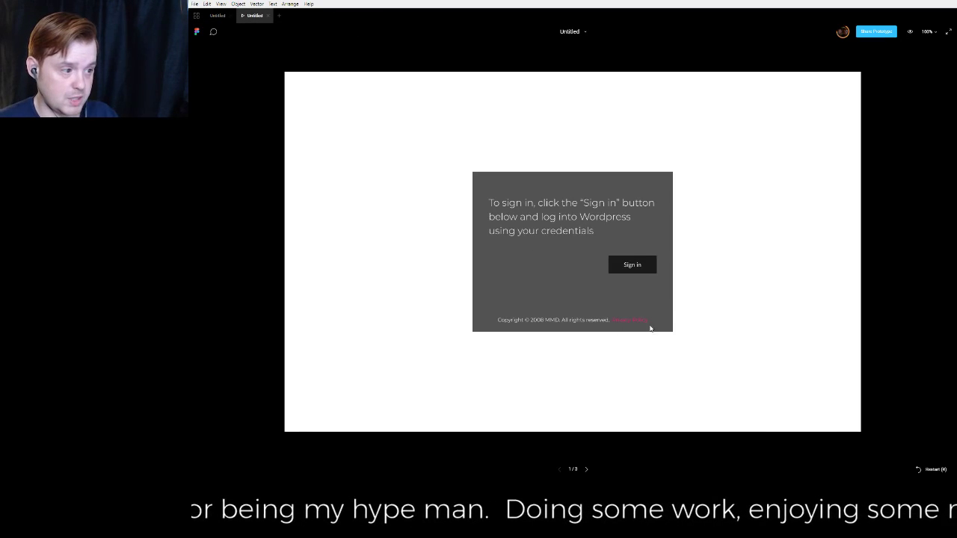
pyautogui.click(629, 268)
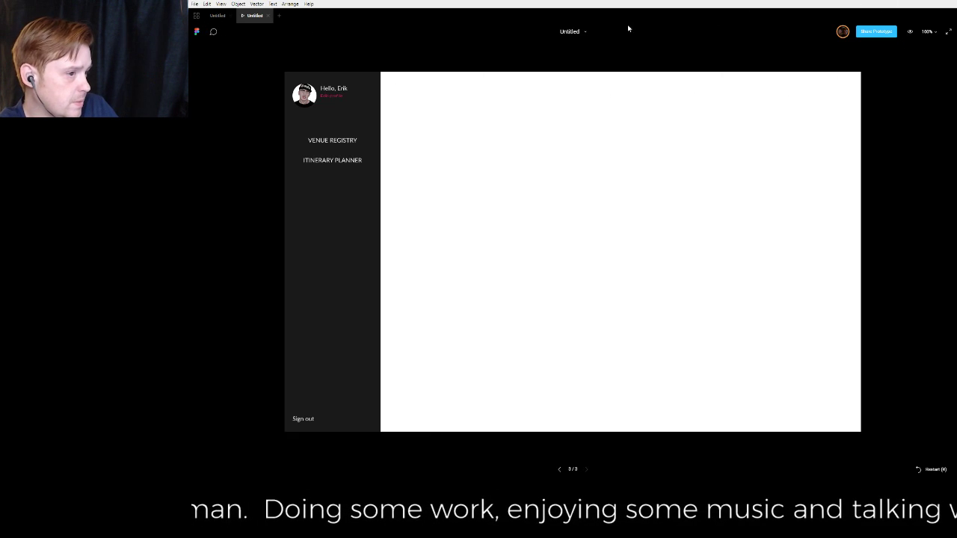
pyautogui.click(269, 16)
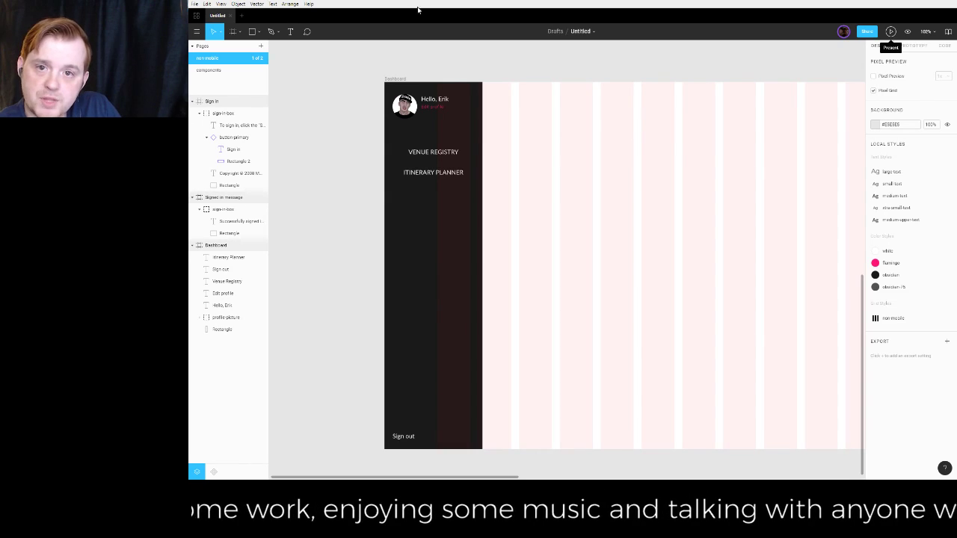